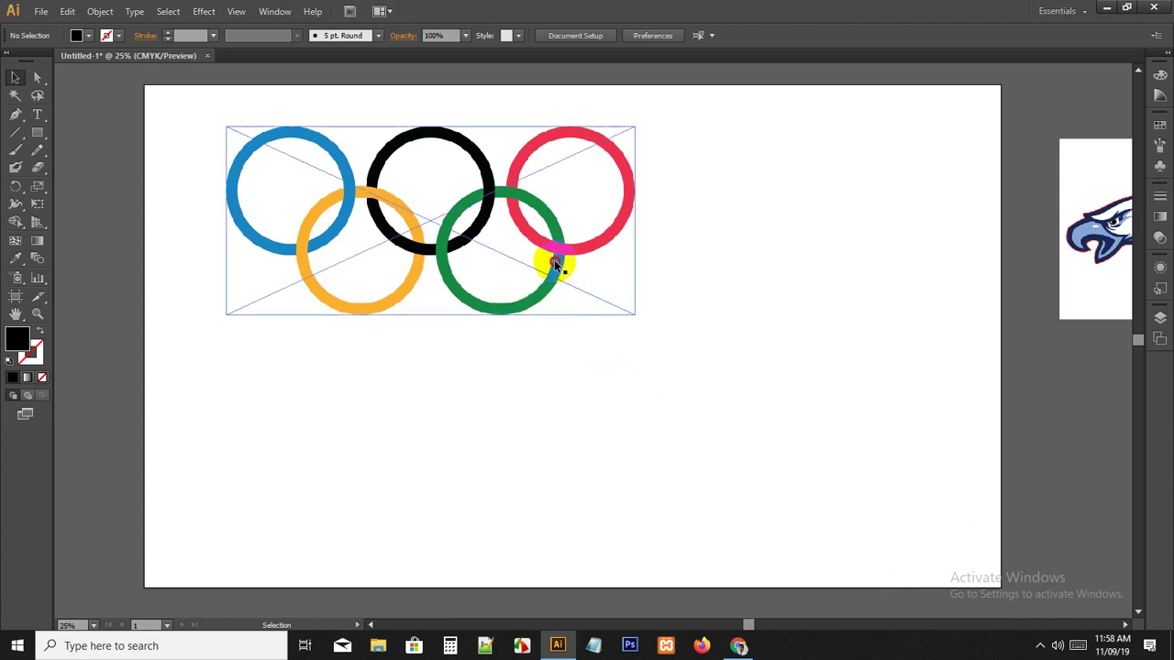
# Step: Move the Olympic rings reference image to the upper middle of the artboard
pyautogui.moveTo(555, 264); pyautogui.dragTo(693, 239)
pyautogui.click(590, 411)
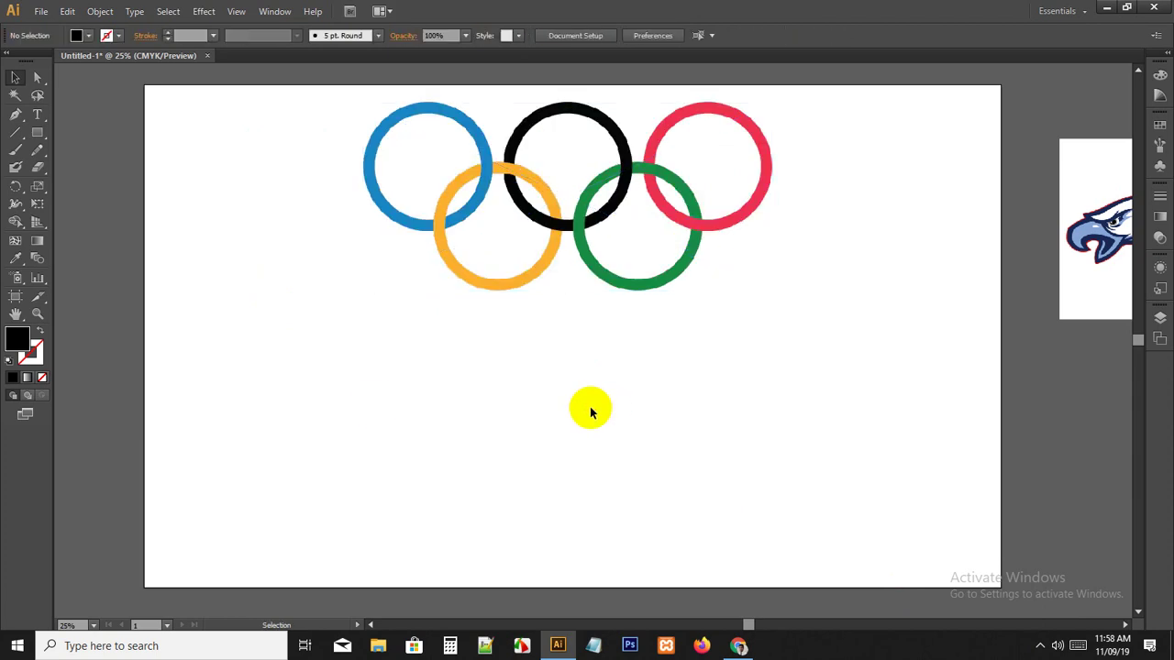
pyautogui.click(476, 213)
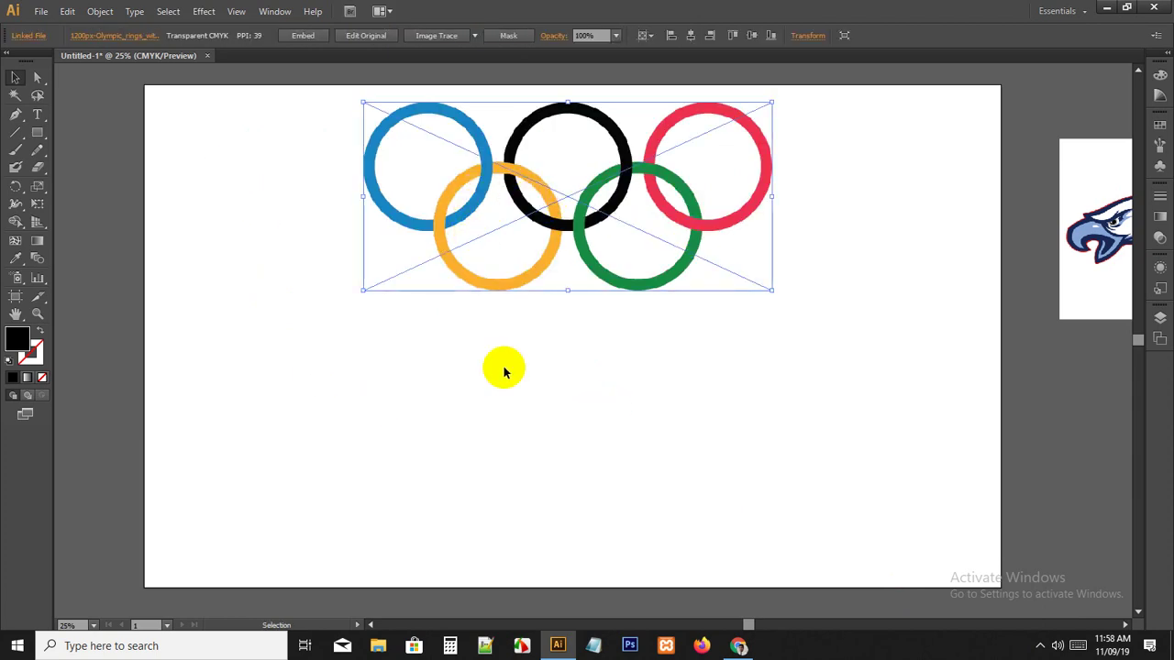
pyautogui.click(500, 374)
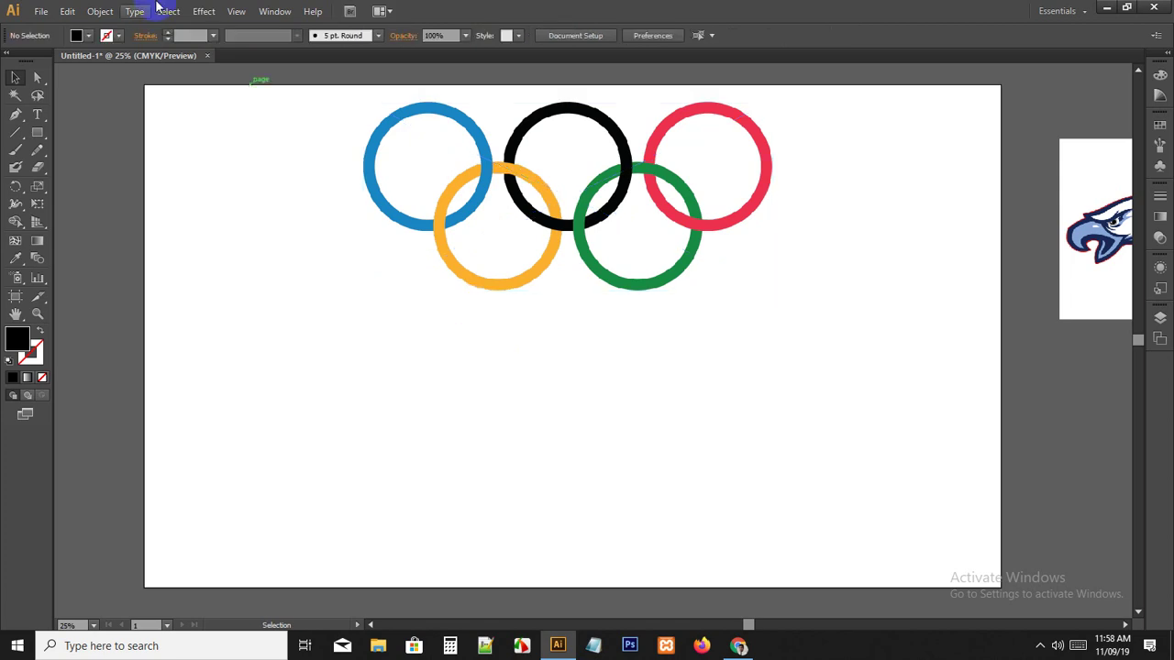
# Step: Draw a circle about 9.44 in in diameter below the Olympic rings image
pyautogui.moveTo(40, 131); pyautogui.dragTo(95, 173)
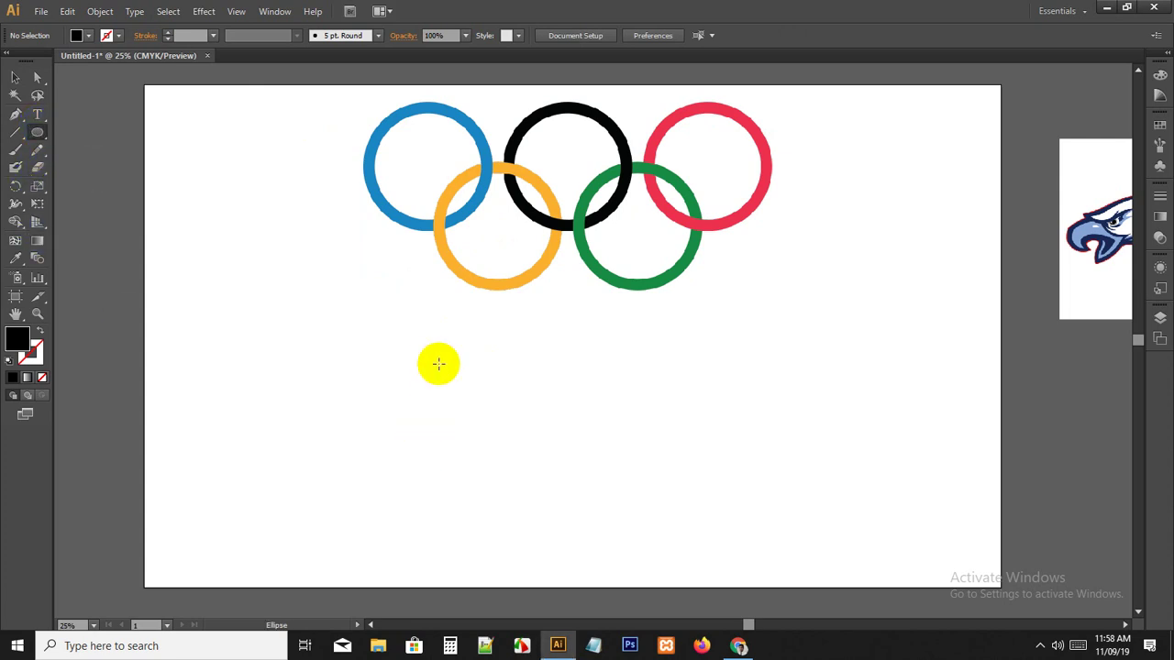
pyautogui.moveTo(404, 378); pyautogui.dragTo(512, 502)
pyautogui.press('shift')
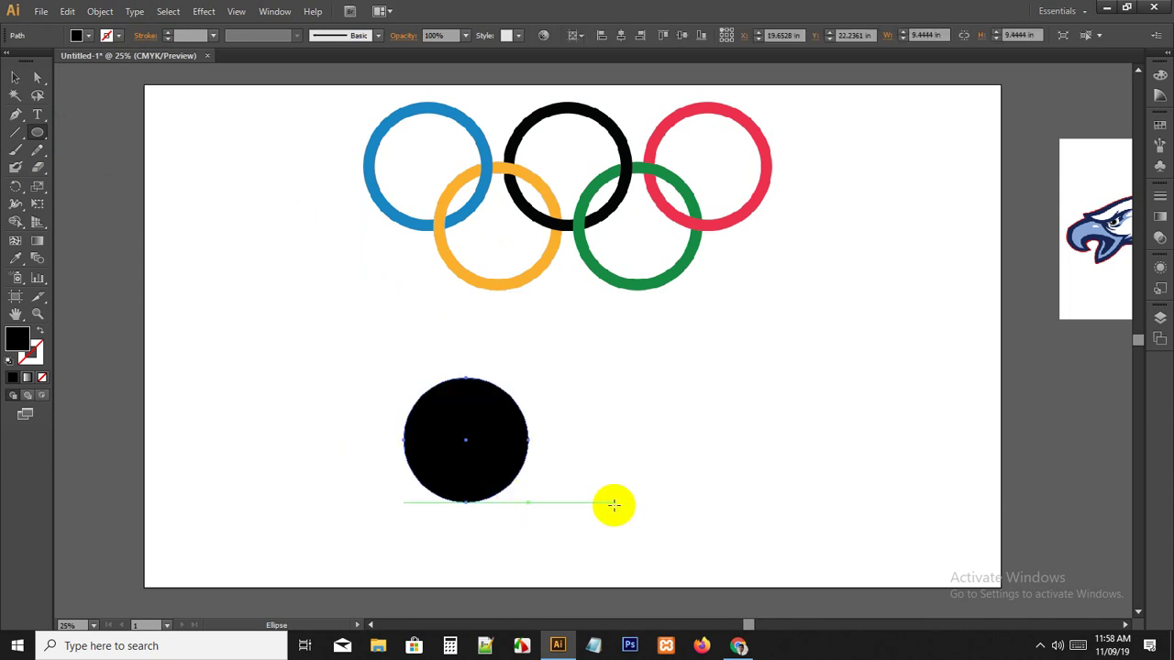
# Step: Swap the circle's fill and stroke colours and set its stroke weight to 70 pt
pyautogui.click(40, 334)
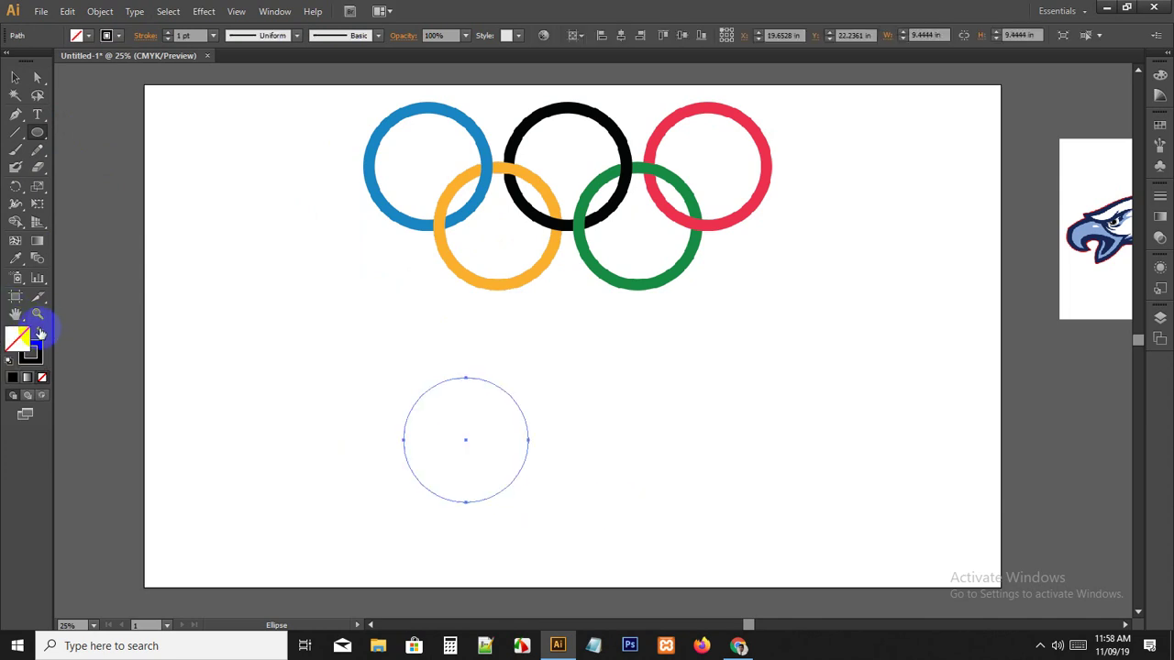
pyautogui.click(167, 35)
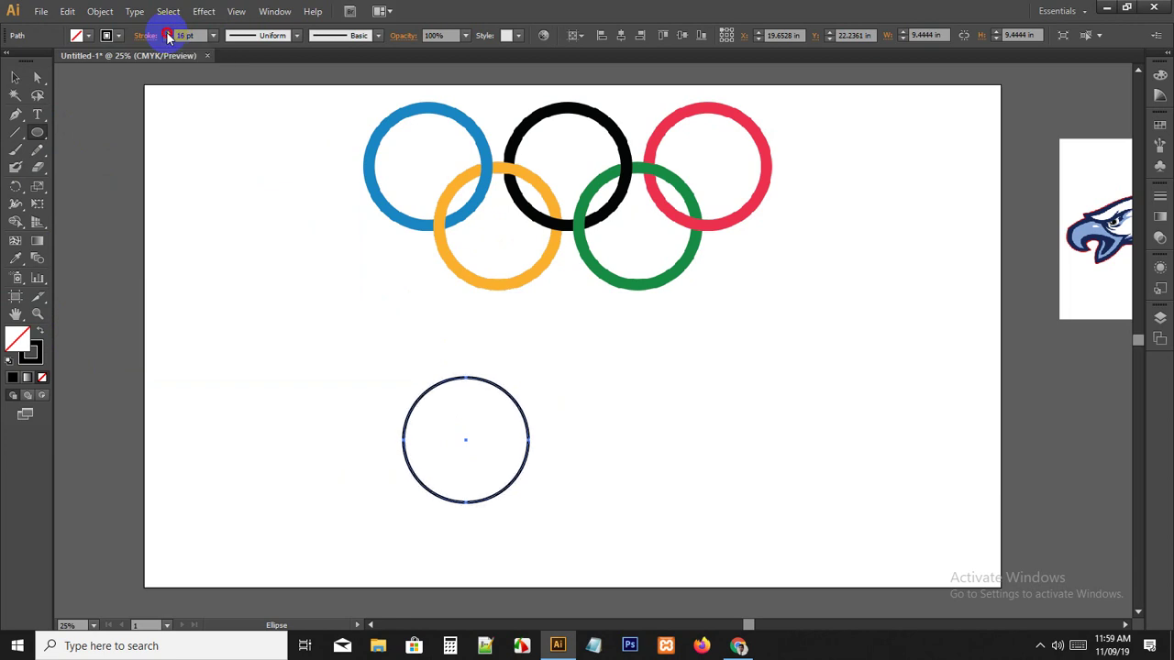
pyautogui.moveTo(167, 34); pyautogui.dragTo(167, 35)
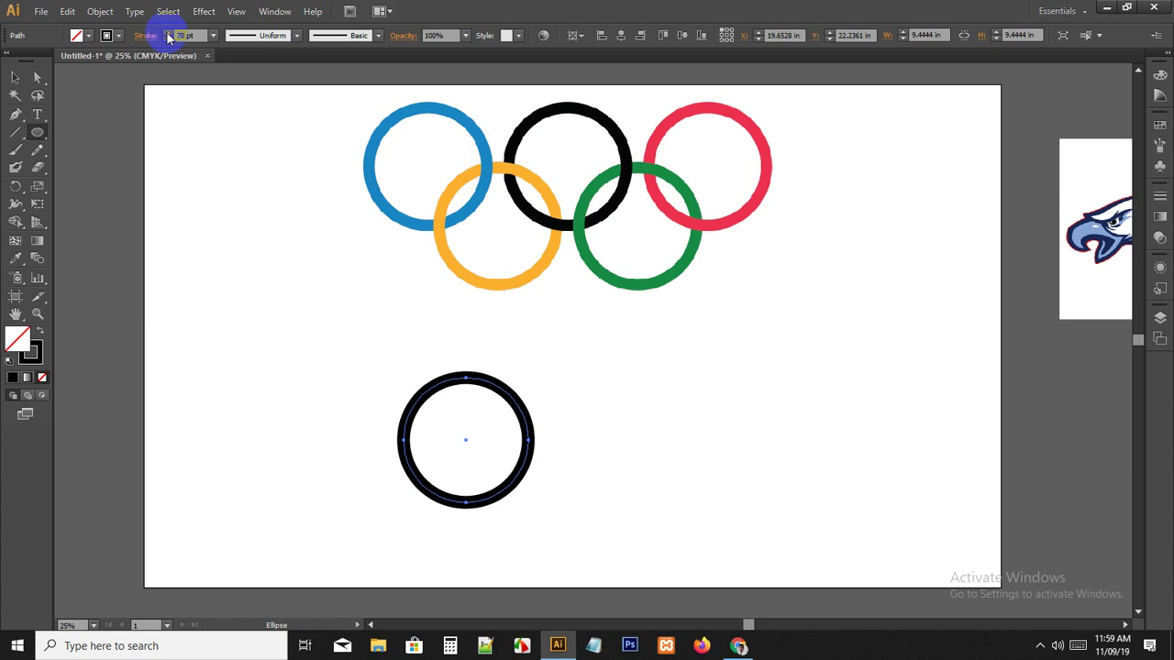
# Step: Move the black ring slightly up and to the left on the artboard
pyautogui.click(14, 77)
pyautogui.click(275, 273)
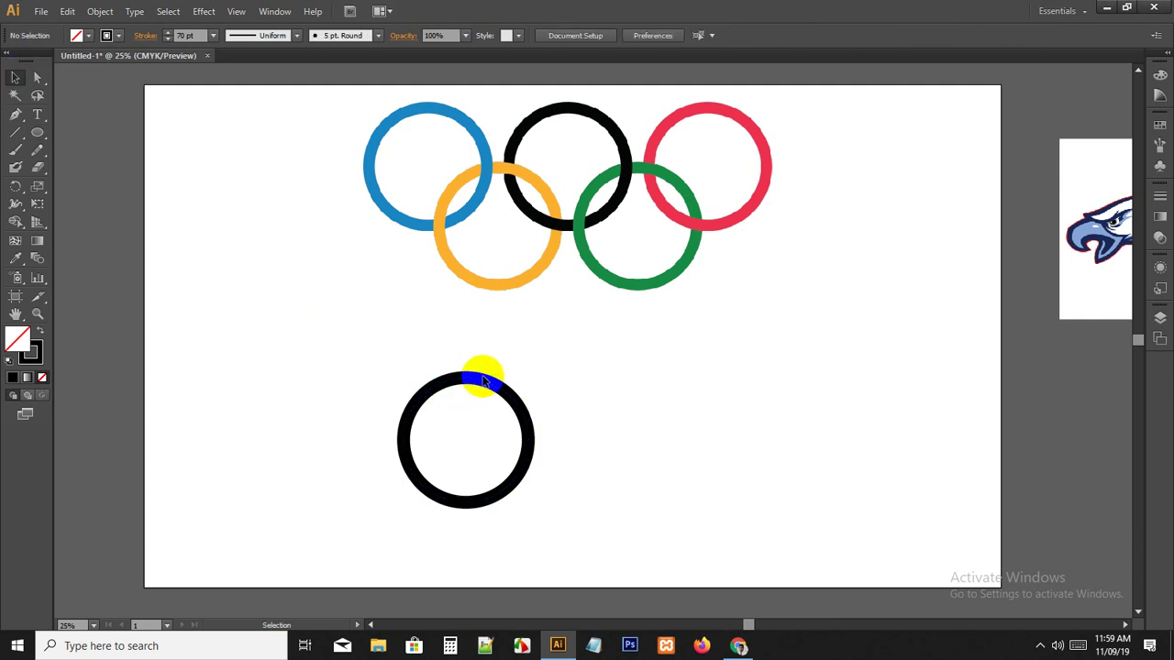
pyautogui.moveTo(471, 376); pyautogui.dragTo(426, 358)
pyautogui.click(632, 428)
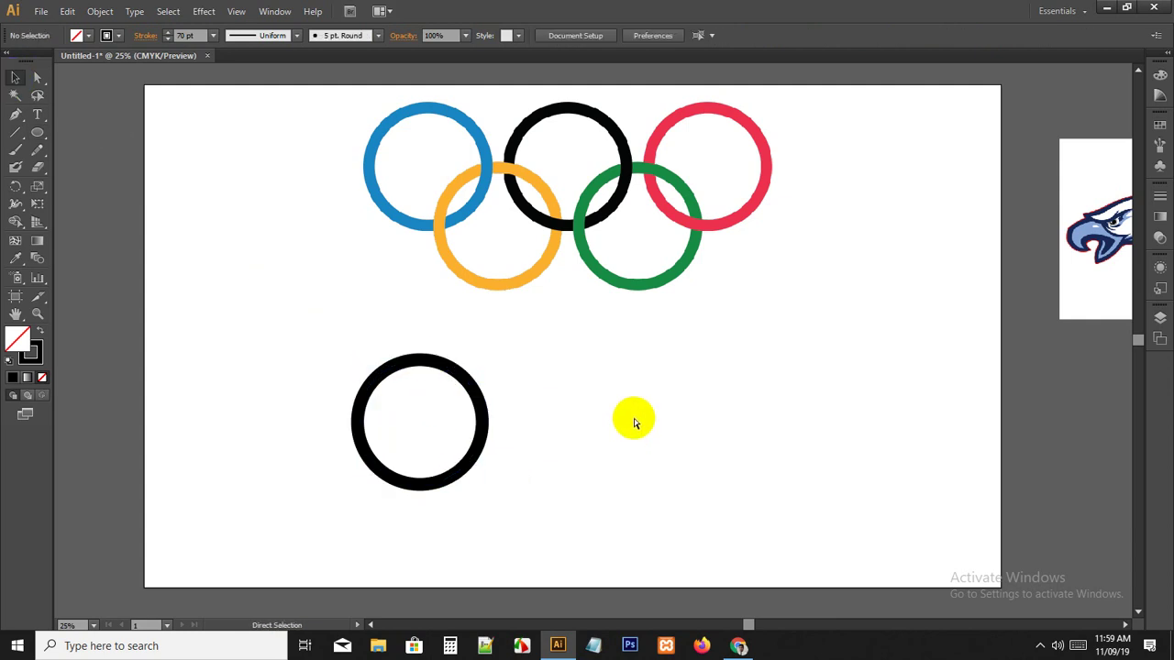
# Step: Duplicate the black stroked ring about 12.26 in to the right, level with the original
pyautogui.hotkey('ctrl', '=')
pyautogui.hotkey('ctrl', '=')
pyautogui.moveTo(445, 393); pyautogui.dragTo(506, 202)
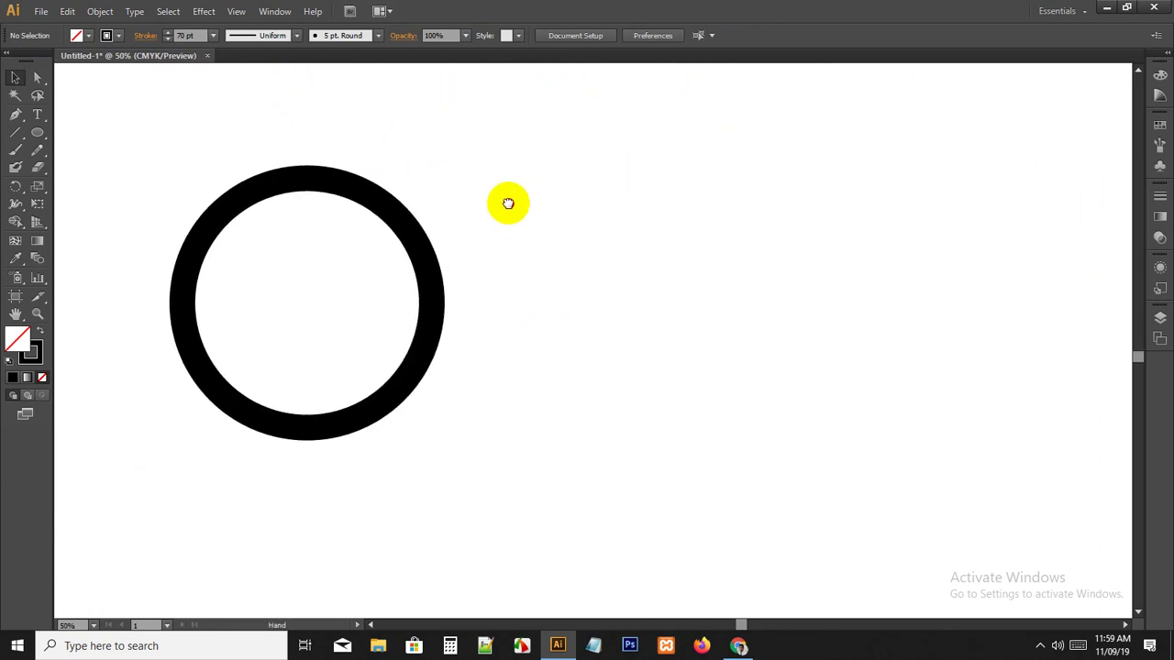
pyautogui.click(432, 325)
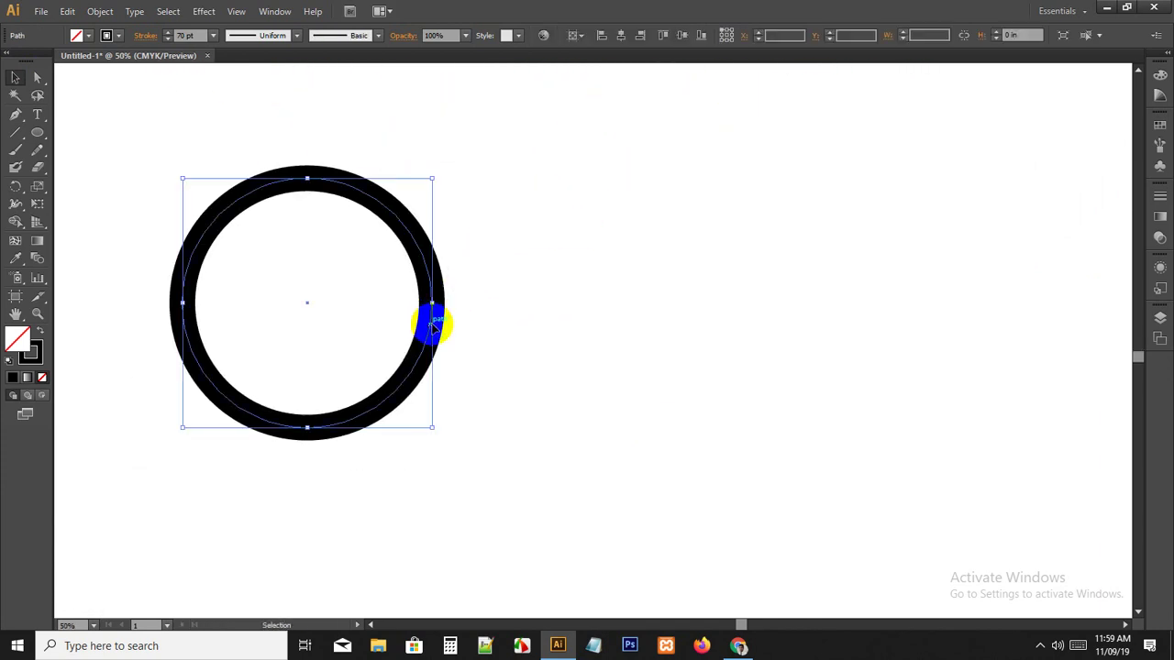
pyautogui.click(418, 392)
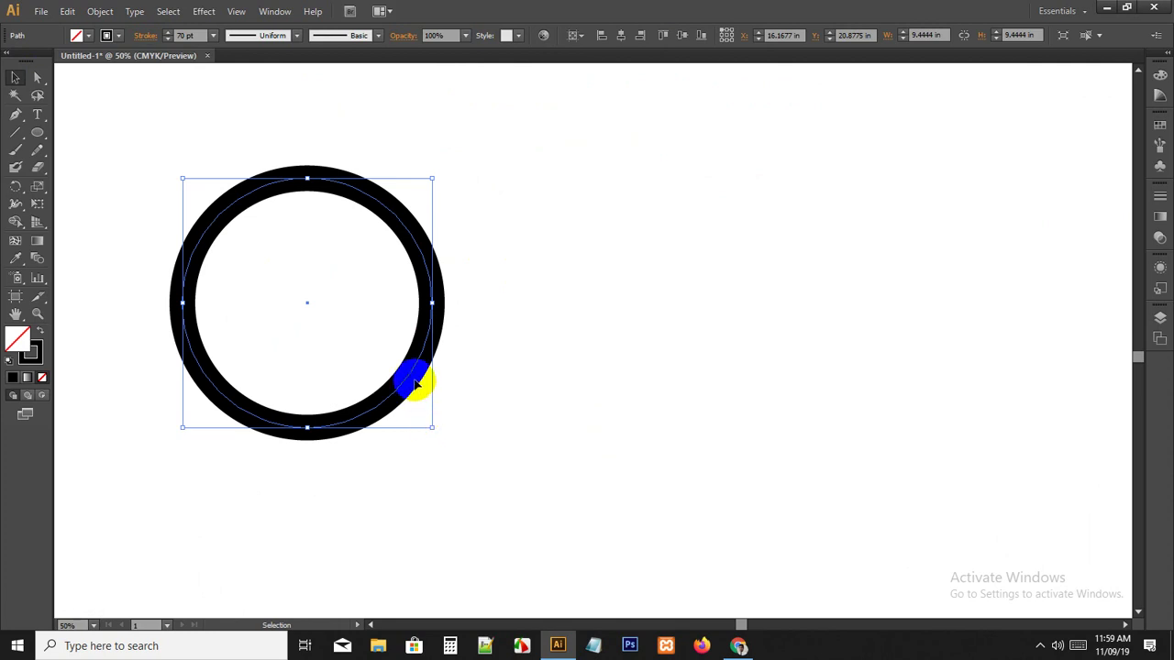
pyautogui.click(186, 337)
pyautogui.click(341, 433)
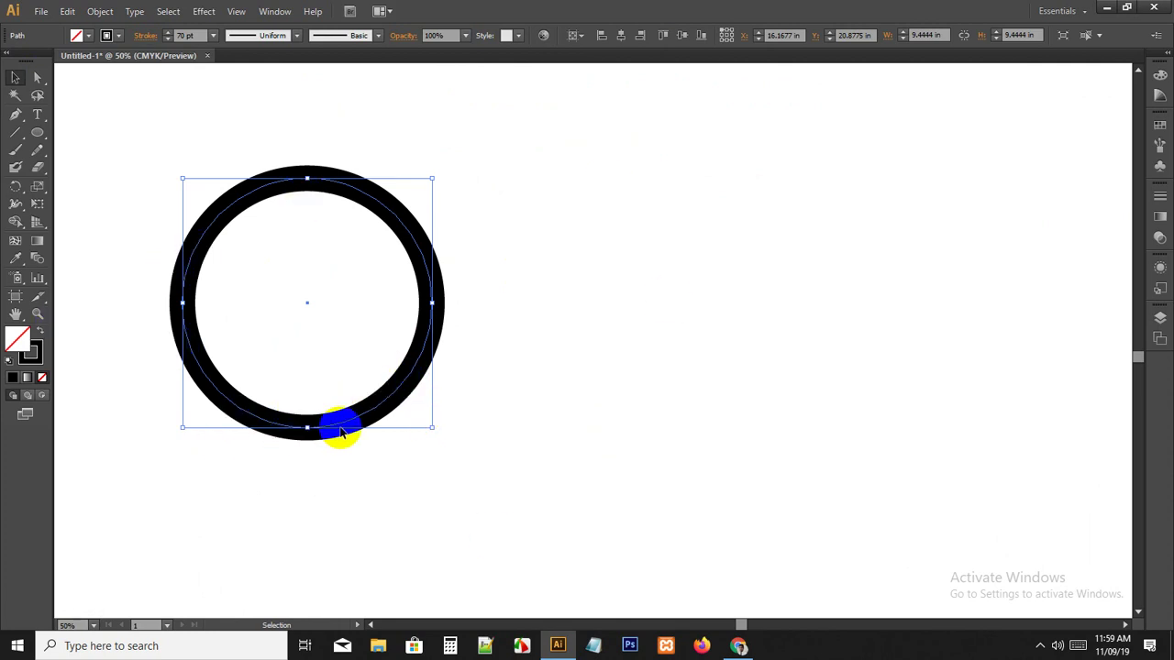
pyautogui.click(249, 410)
pyautogui.moveTo(339, 425); pyautogui.dragTo(663, 419)
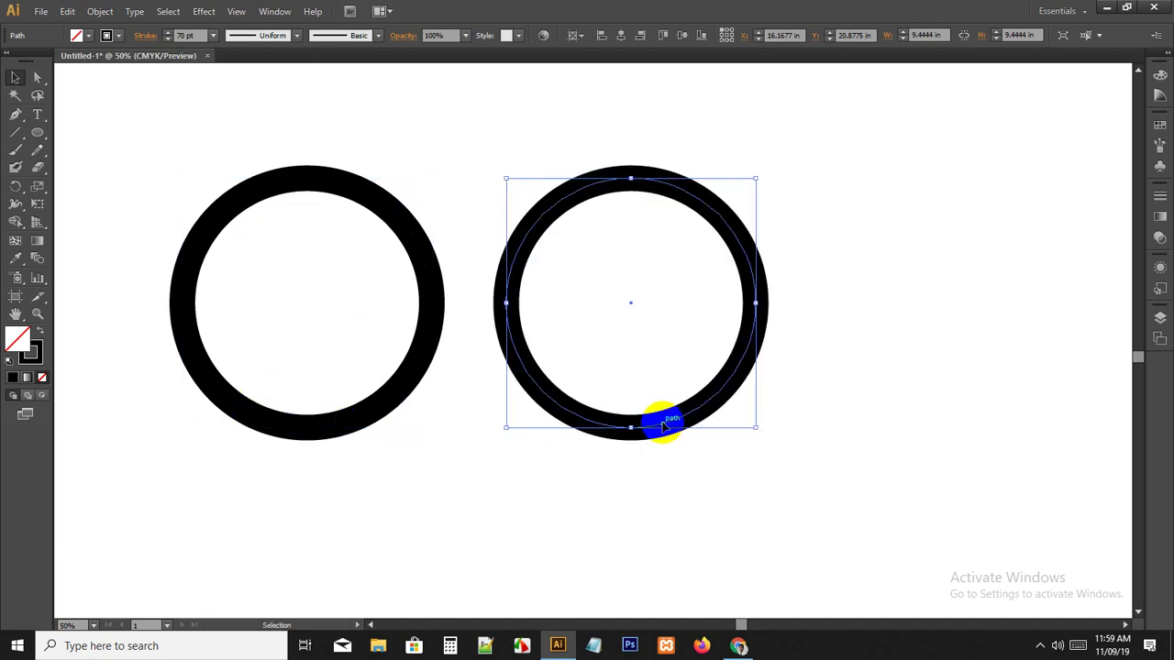
pyautogui.click(608, 429)
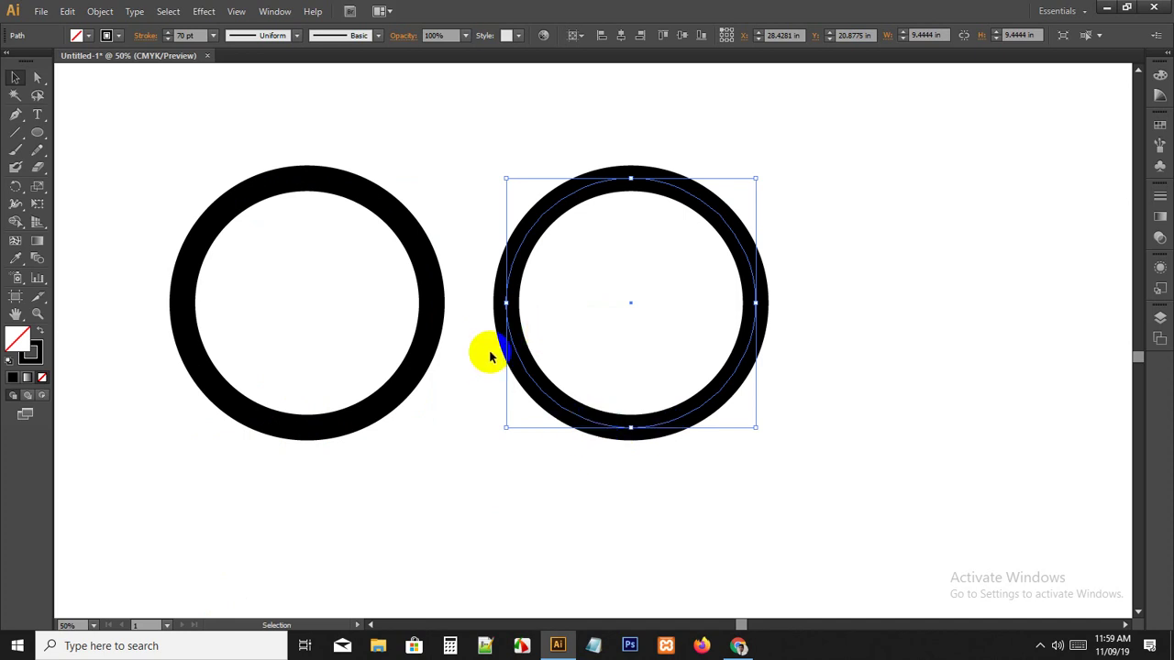
# Step: Expand the fill and stroke of the duplicated ring
pyautogui.click(101, 12)
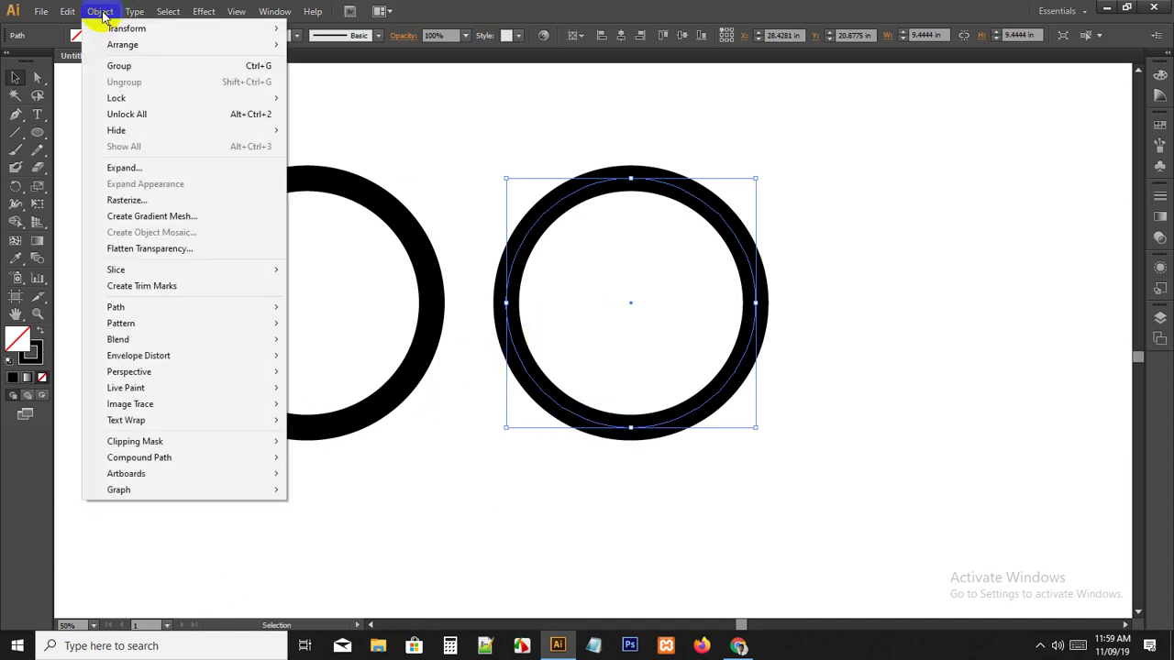
pyautogui.click(131, 165)
pyautogui.click(545, 361)
pyautogui.click(554, 403)
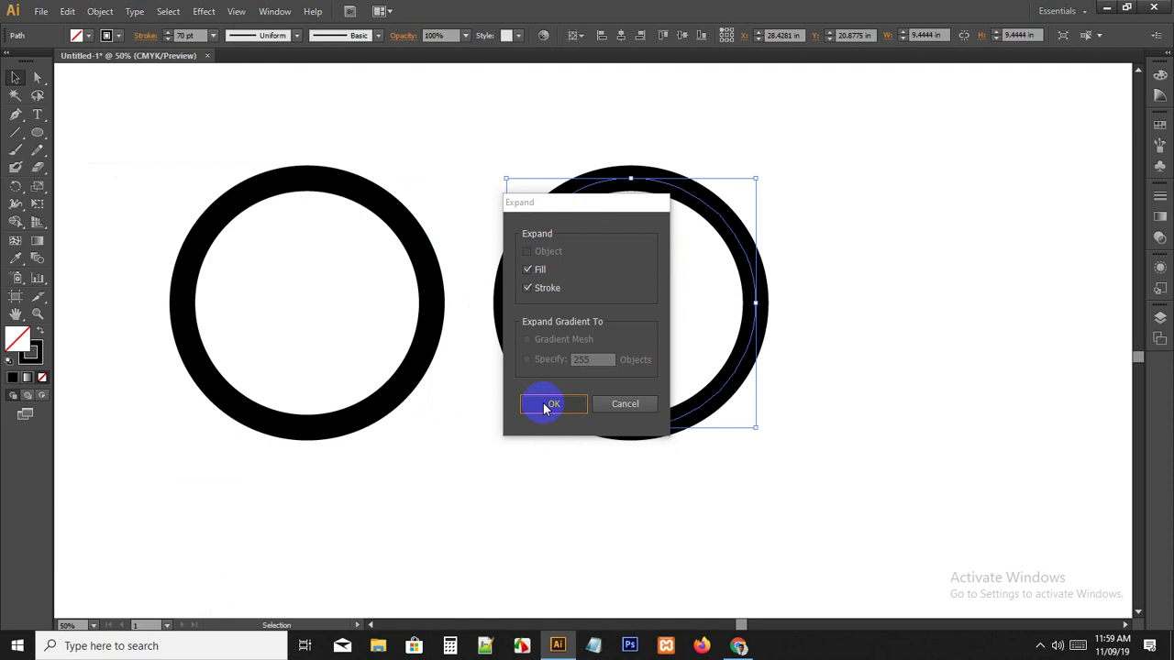
# Step: Compare the fill and stroke settings of the expanded ring with those of the original stroked ring
pyautogui.click(605, 500)
pyautogui.click(629, 424)
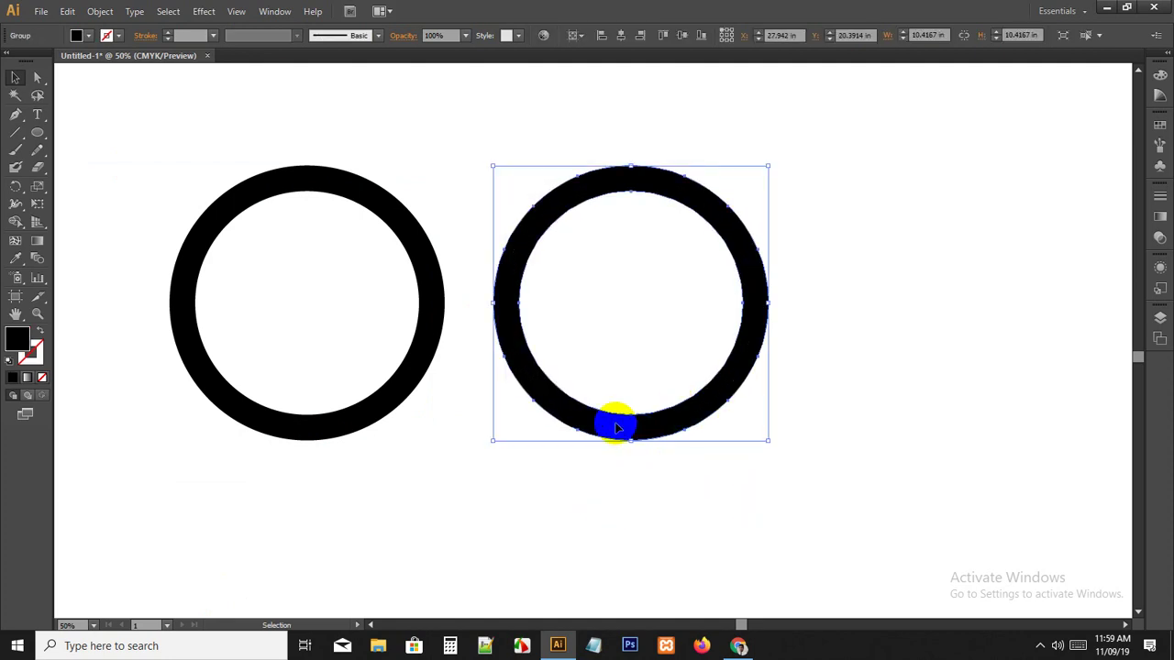
pyautogui.click(15, 338)
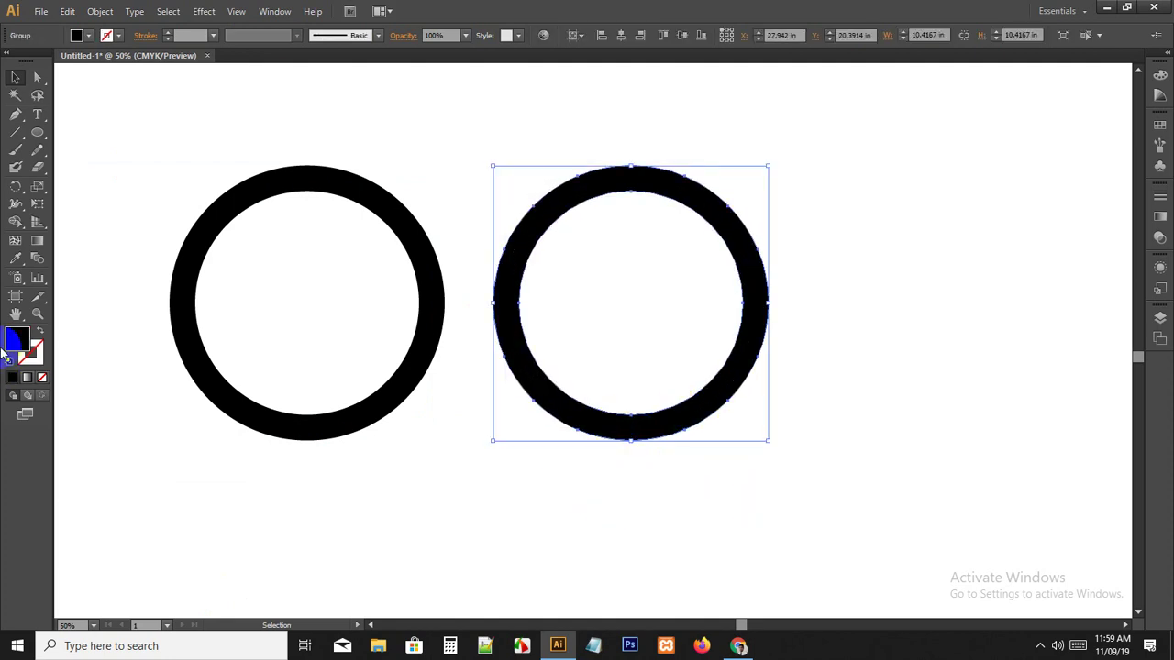
pyautogui.click(346, 510)
pyautogui.click(315, 424)
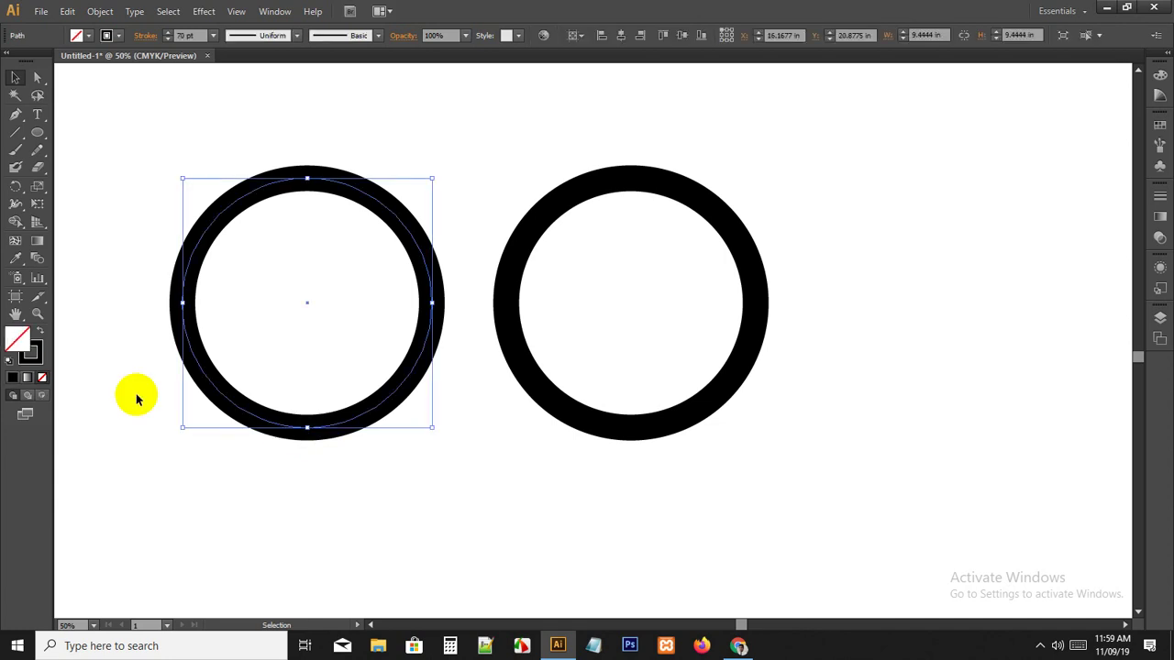
pyautogui.click(521, 545)
pyautogui.click(520, 548)
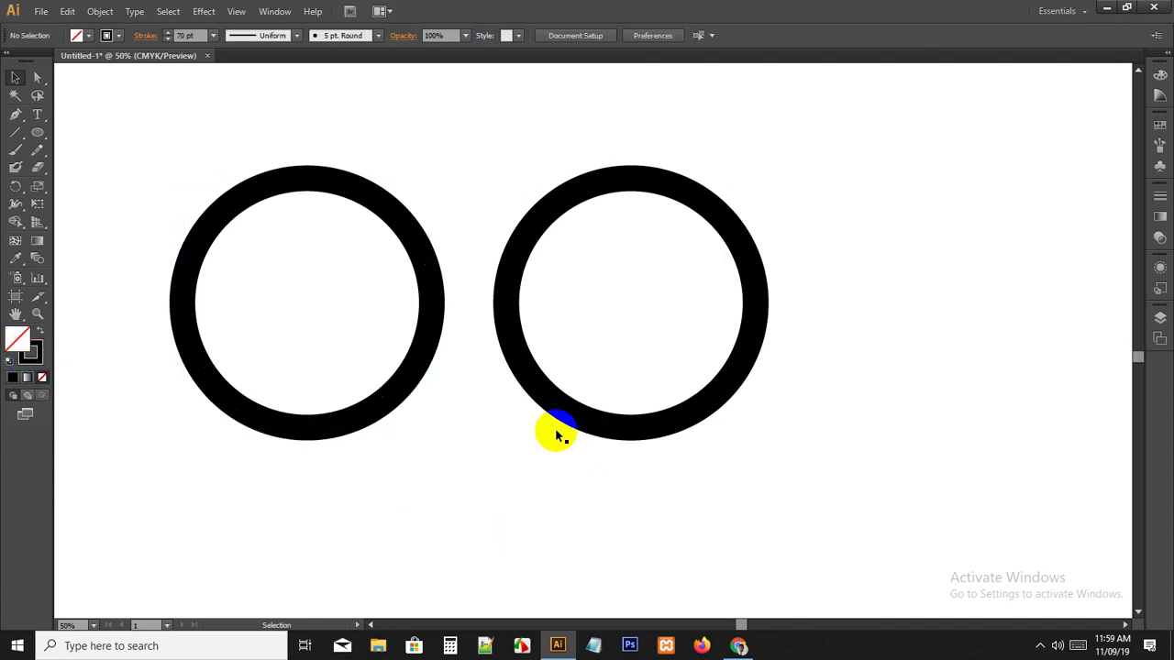
pyautogui.click(572, 414)
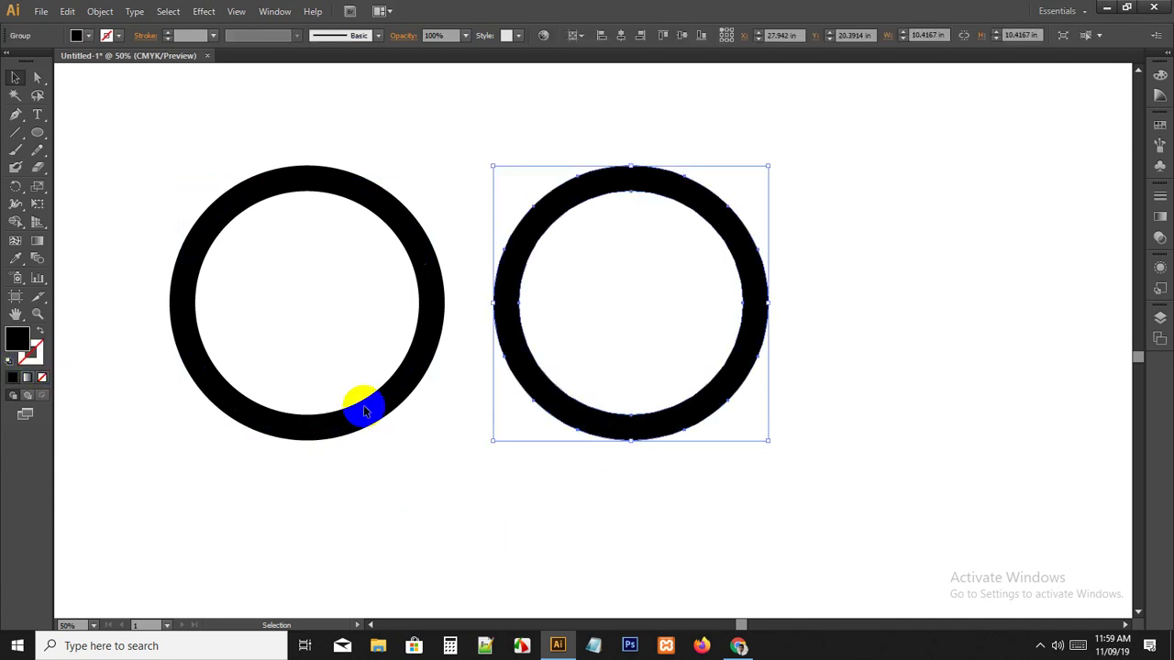
# Step: Delete the original unexpanded ring, keeping only the expanded copy
pyautogui.click(365, 412)
pyautogui.press('Delete')
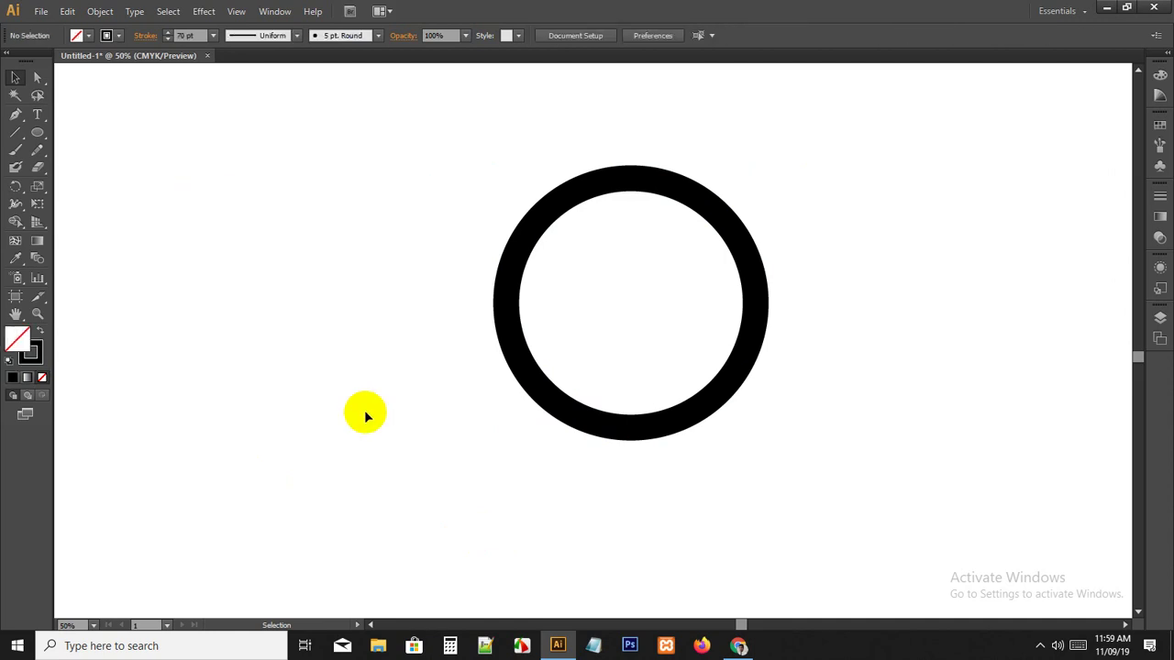
pyautogui.click(532, 406)
# Step: Move the expanded ring left, below the blue and yellow rings, and enlarge it to about 11.08 in in diameter
pyautogui.hotkey('ctrl', '-')
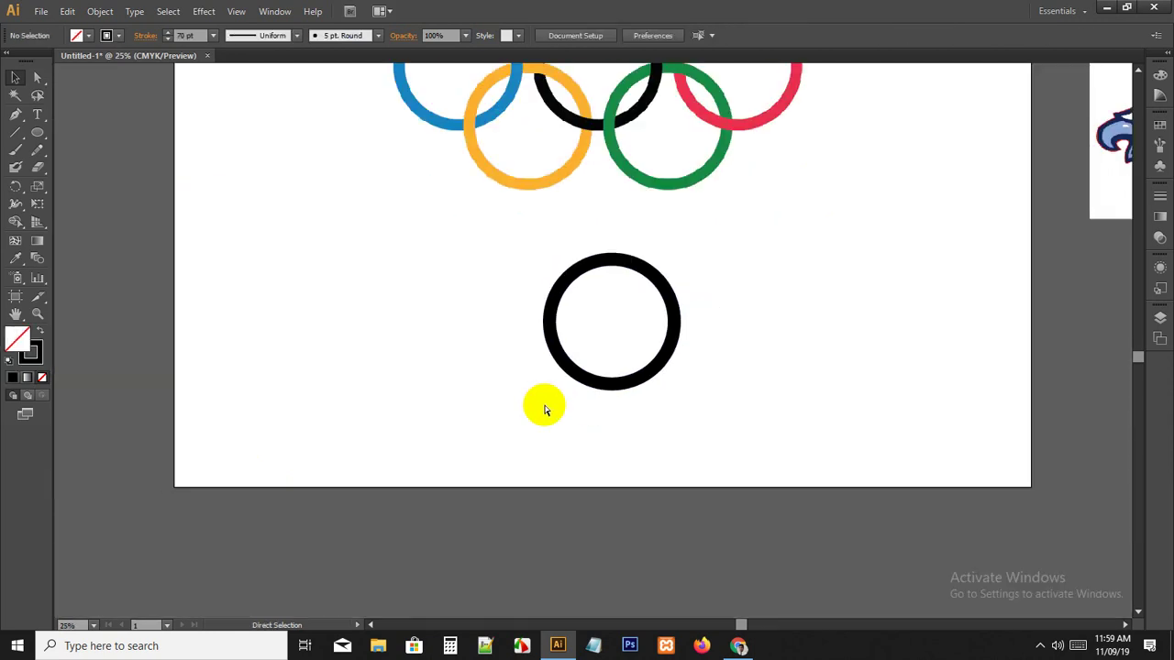
pyautogui.moveTo(583, 383); pyautogui.dragTo(428, 373)
pyautogui.moveTo(522, 377); pyautogui.dragTo(531, 387)
pyautogui.click(596, 400)
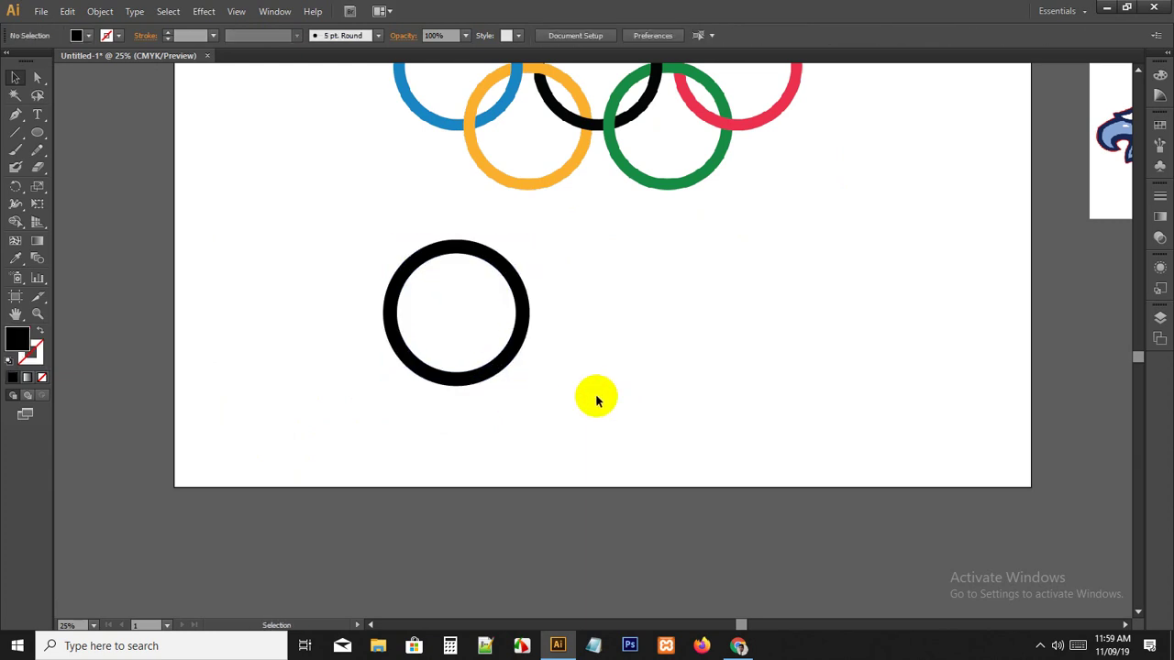
# Step: Duplicate the ring twice to the right, making an evenly spaced row of three rings about 12.6 in apart
pyautogui.moveTo(642, 347); pyautogui.dragTo(576, 423)
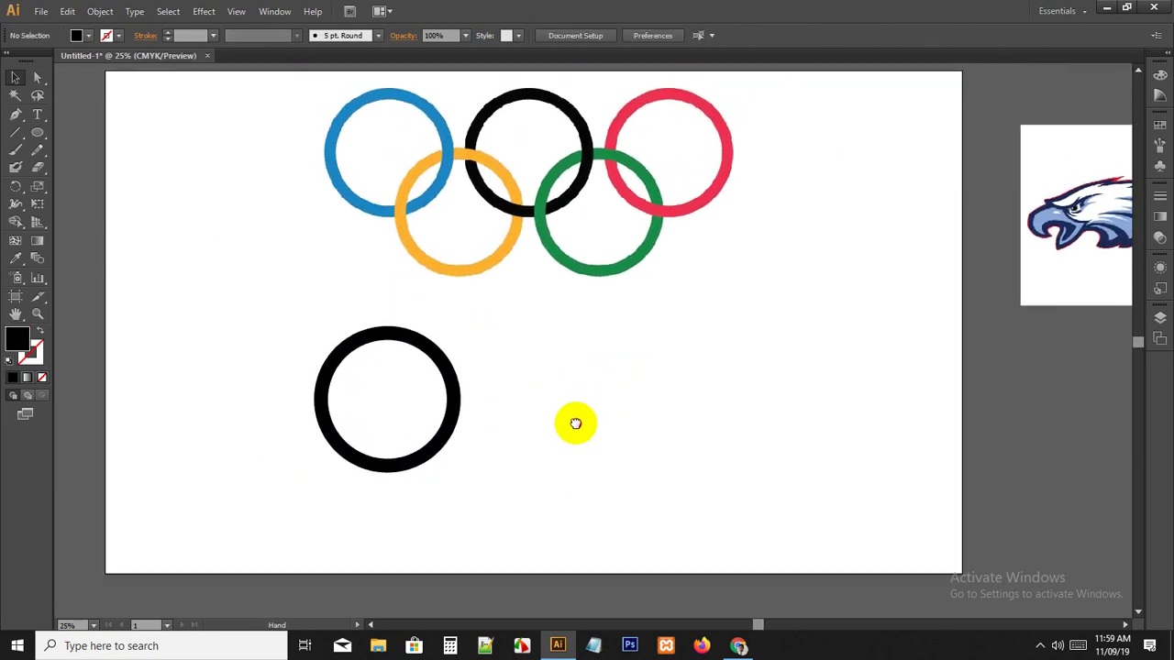
pyautogui.click(449, 427)
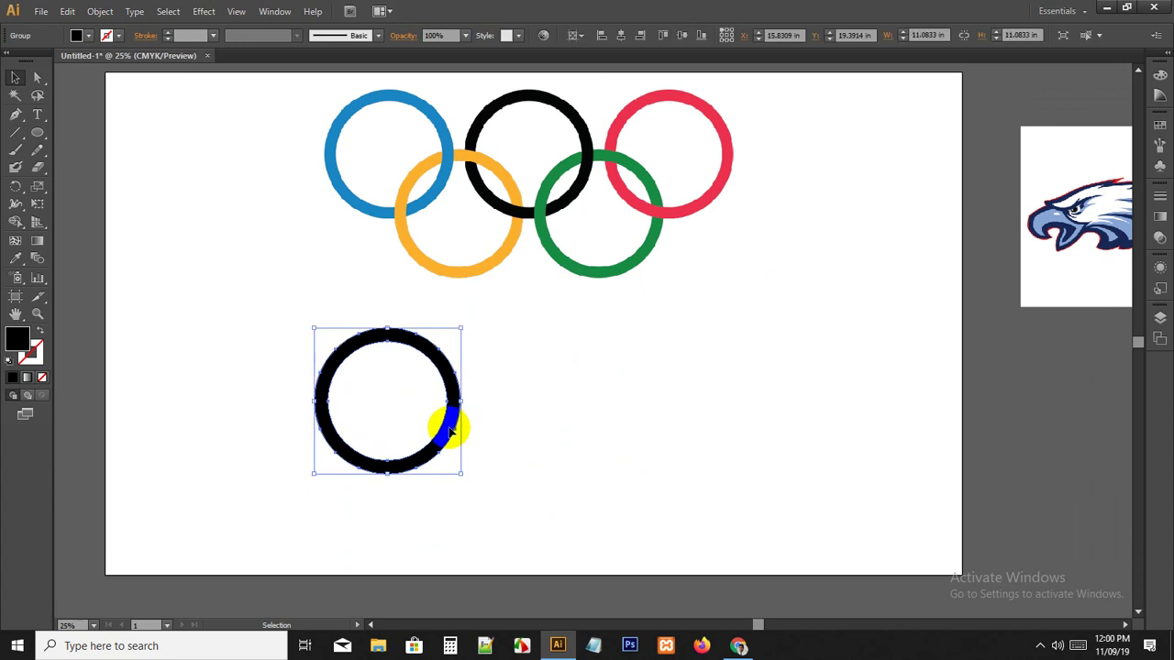
pyautogui.moveTo(448, 433); pyautogui.dragTo(778, 430)
pyautogui.press('a')
pyautogui.hotkey('ctrl', 'z')
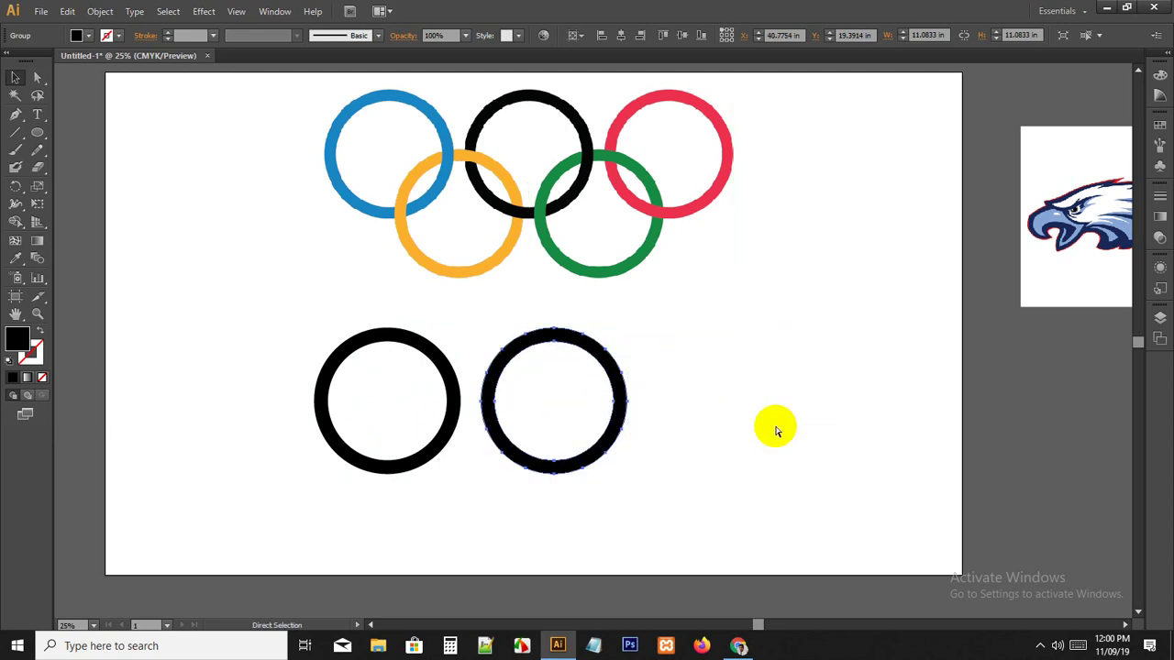
pyautogui.hotkey('ctrl', 'shift', 'z')
pyautogui.press('v')
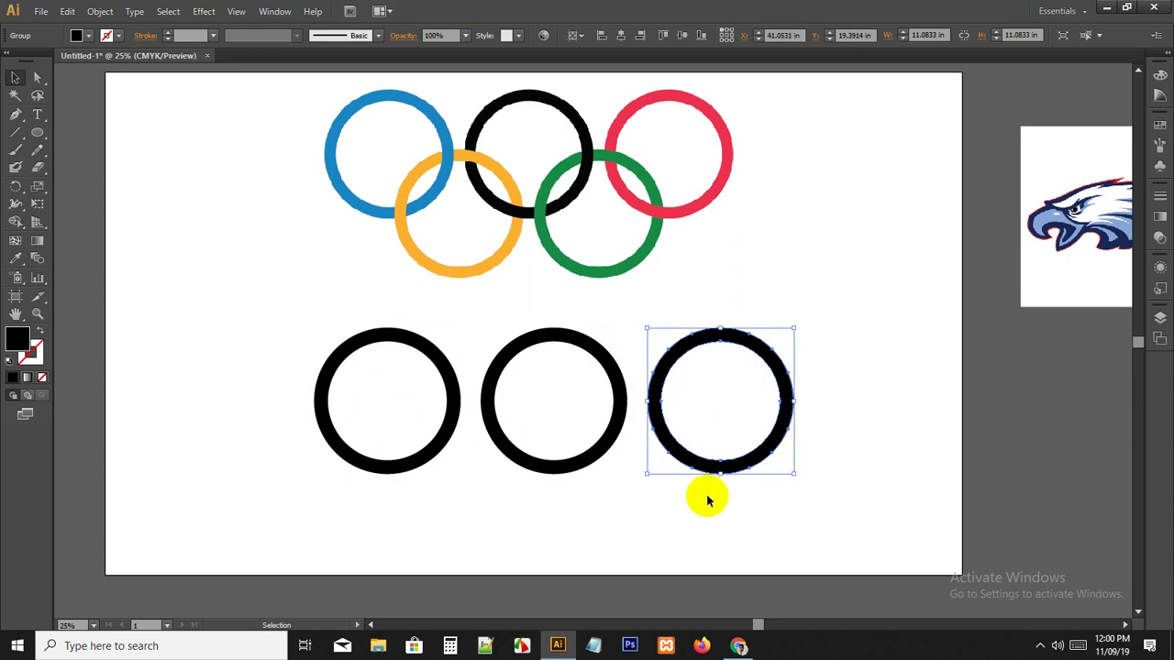
# Step: Extend the artboard's bottom edge downward to add empty space below the three black rings
pyautogui.click(550, 514)
pyautogui.scroll(-5, 524, 427)
pyautogui.scroll(6, 571, 474)
pyautogui.scroll(-5, 578, 482)
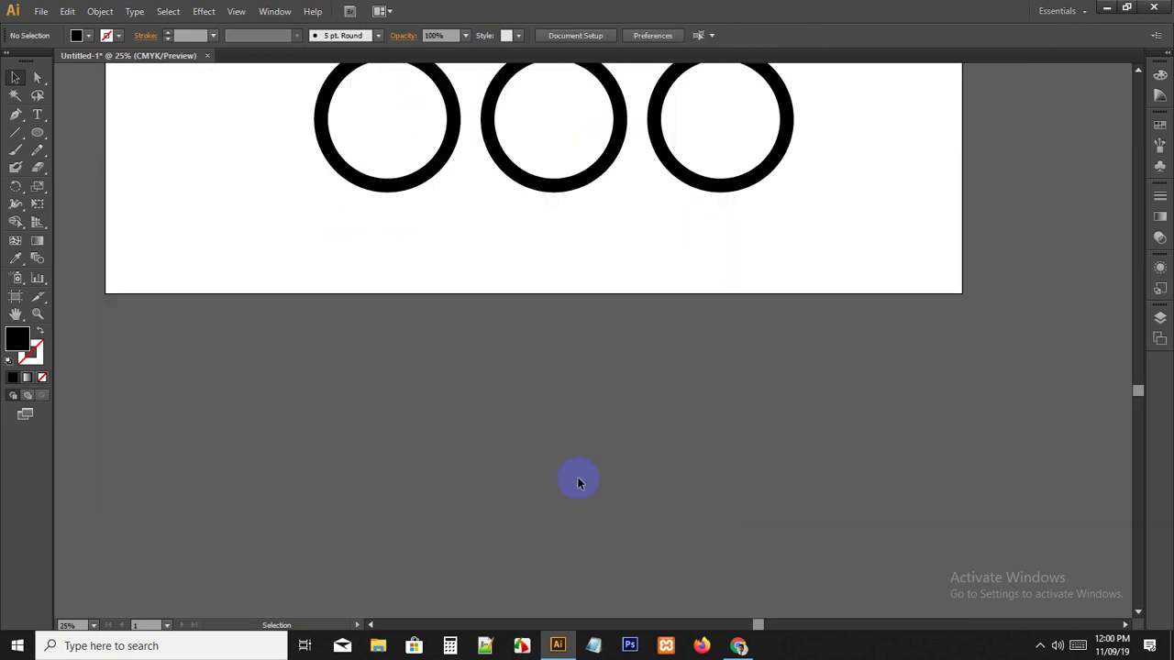
pyautogui.click(16, 295)
pyautogui.moveTo(534, 293); pyautogui.dragTo(537, 492)
pyautogui.click(15, 77)
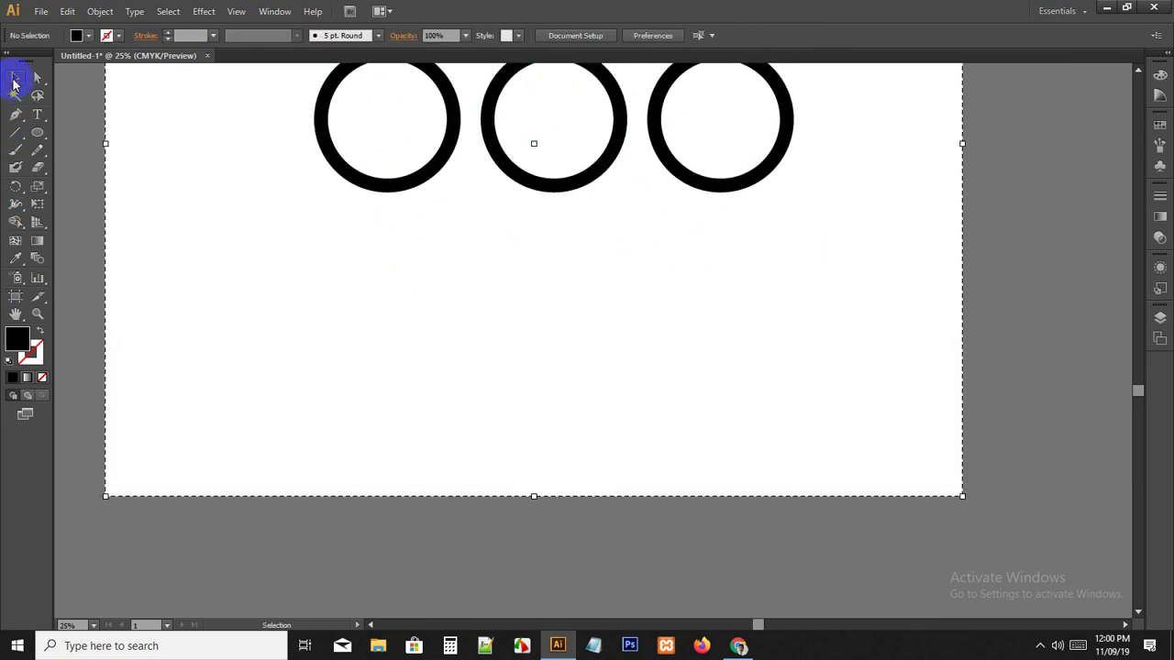
pyautogui.scroll(2, 356, 391)
pyautogui.hotkey('ctrl', '-')
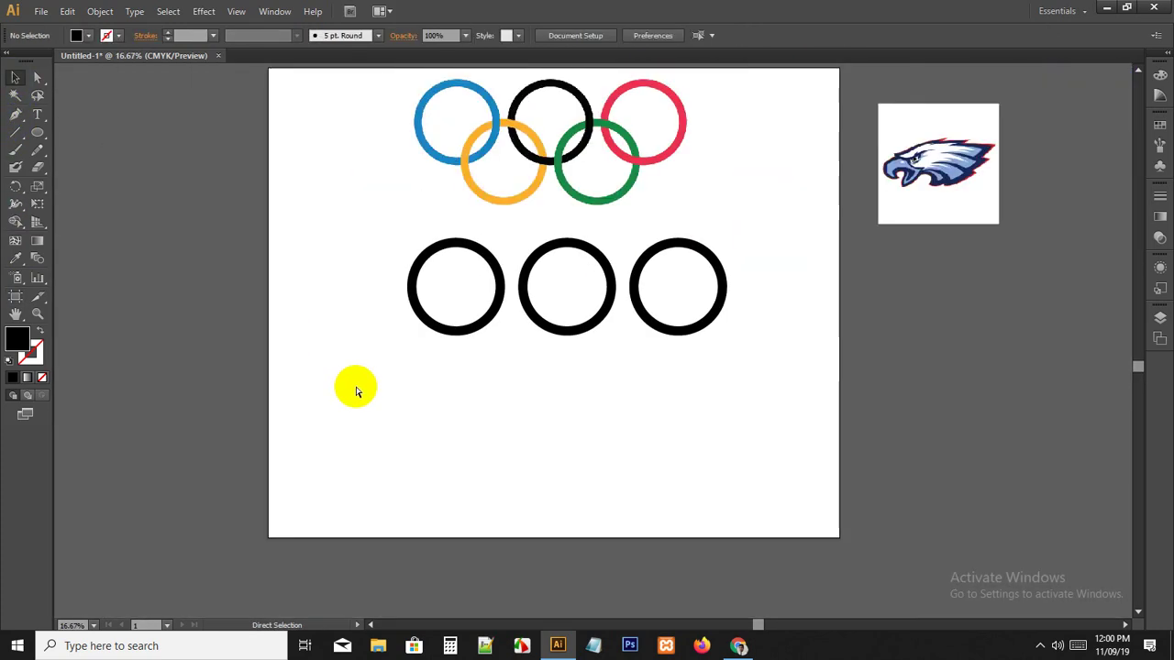
# Step: Duplicate the right black ring about 18.9 in left and 4.5 in down, overlapping the left and middle rings
pyautogui.click(680, 334)
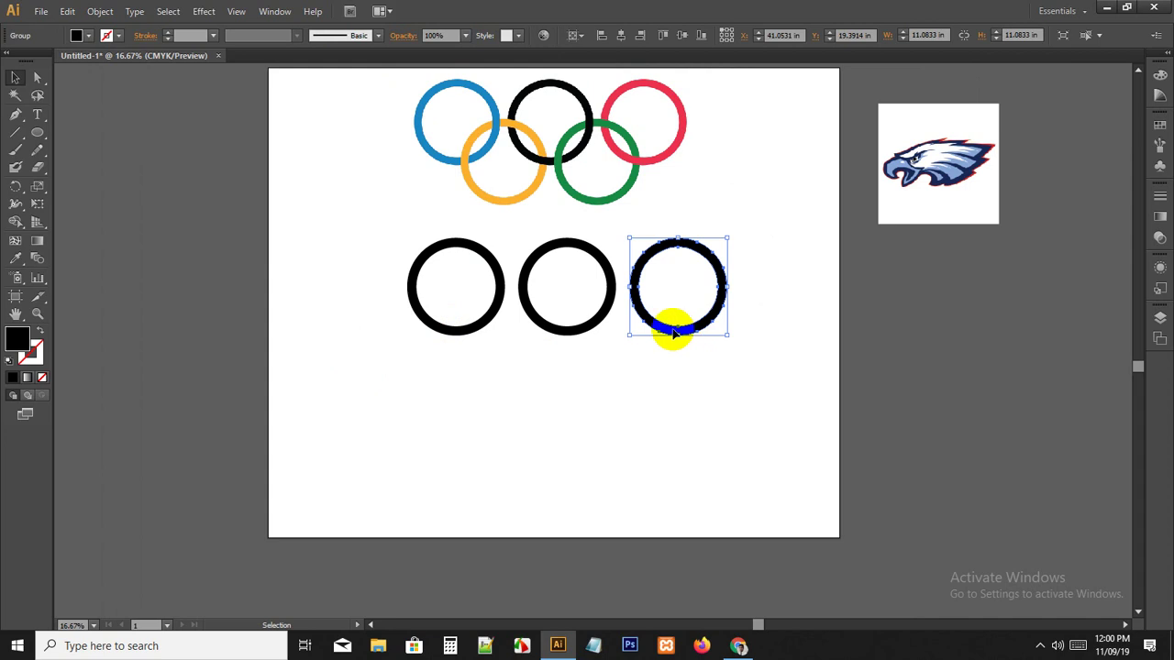
pyautogui.moveTo(674, 330); pyautogui.dragTo(506, 371)
pyautogui.press('shift')
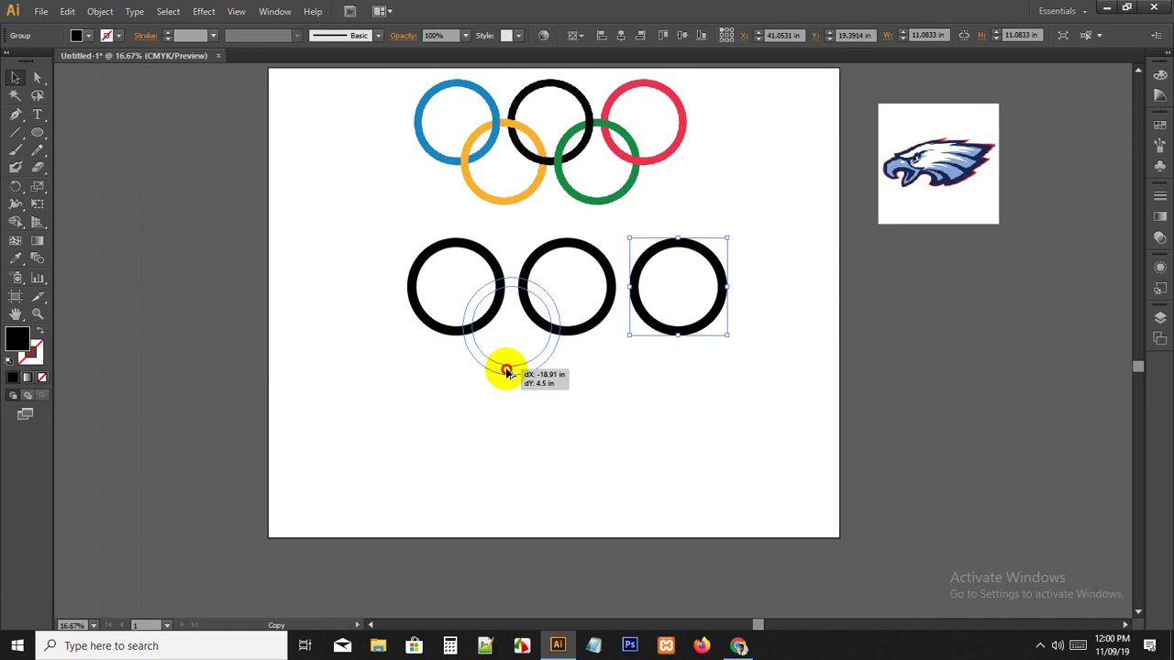
pyautogui.press('shift')
pyautogui.moveTo(507, 370); pyautogui.dragTo(507, 371)
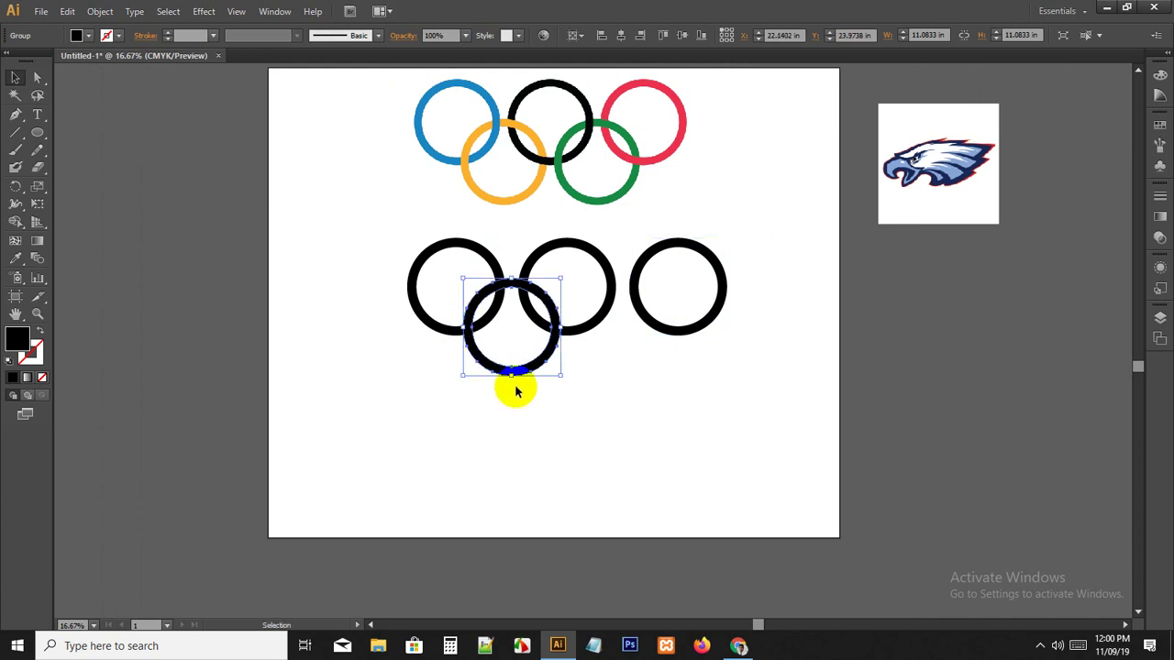
# Step: Duplicate the lower ring about 12.66 in horizontally to the right, between the middle and right rings of the upper row
pyautogui.hotkey('ctrl', 'd')
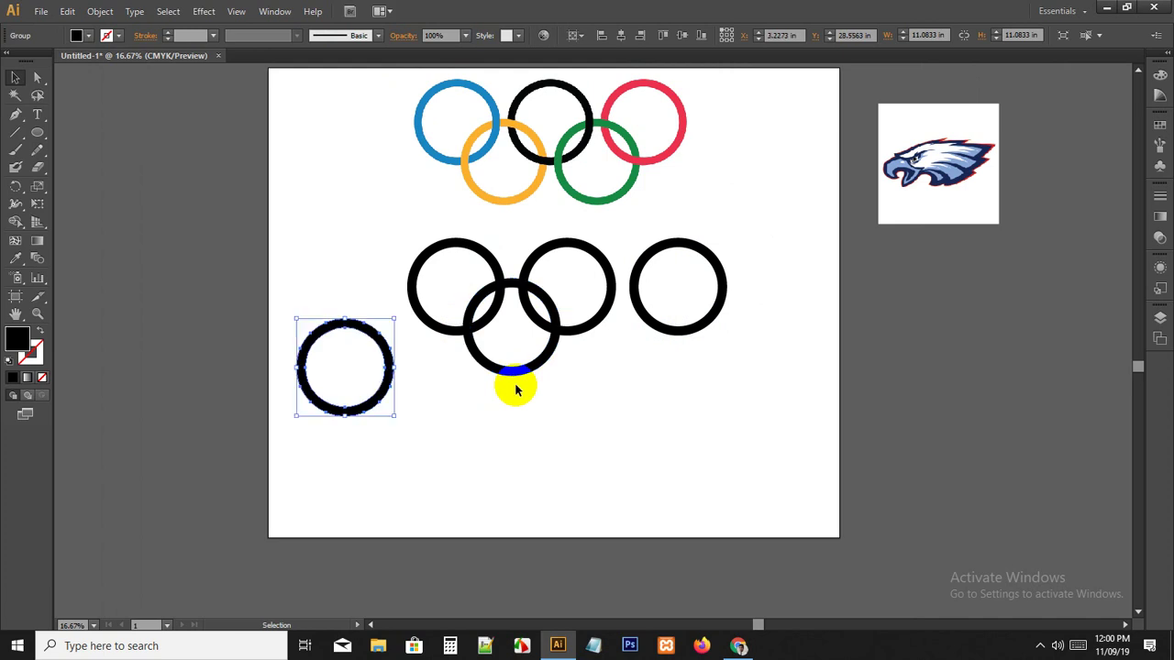
pyautogui.hotkey('ctrl', 'z')
pyautogui.moveTo(515, 385); pyautogui.dragTo(639, 368)
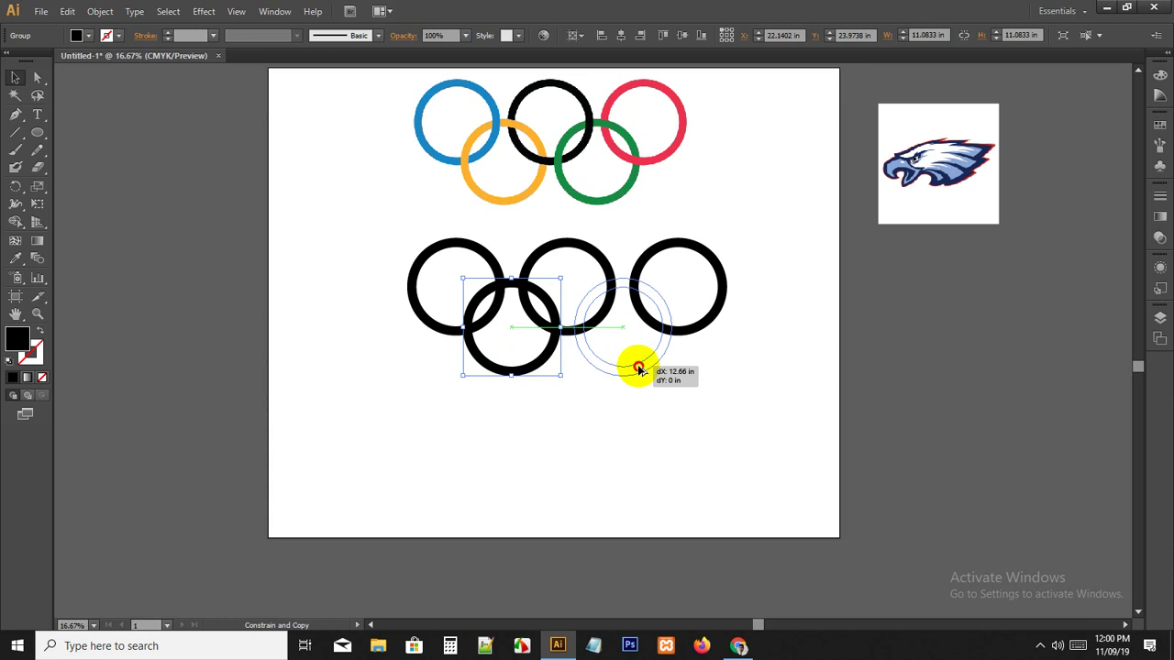
pyautogui.moveTo(639, 369); pyautogui.dragTo(639, 369)
pyautogui.click(595, 461)
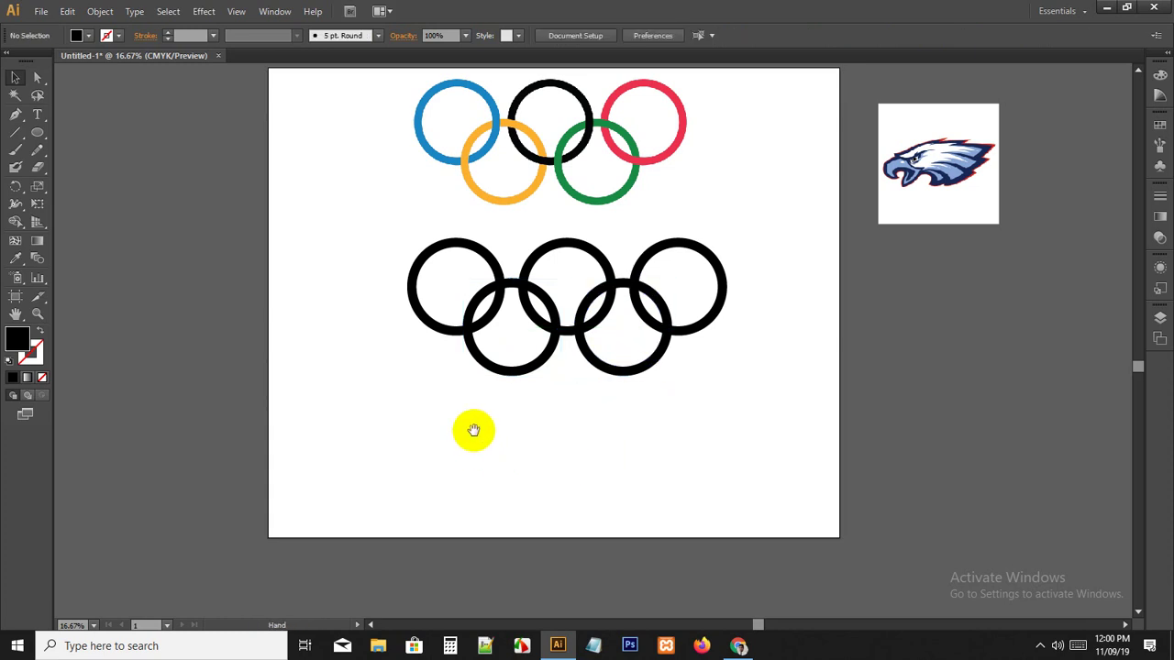
# Step: Color the upper-left black ring with the blue sampled from the reference logo's blue ring
pyautogui.moveTo(471, 430); pyautogui.dragTo(463, 467)
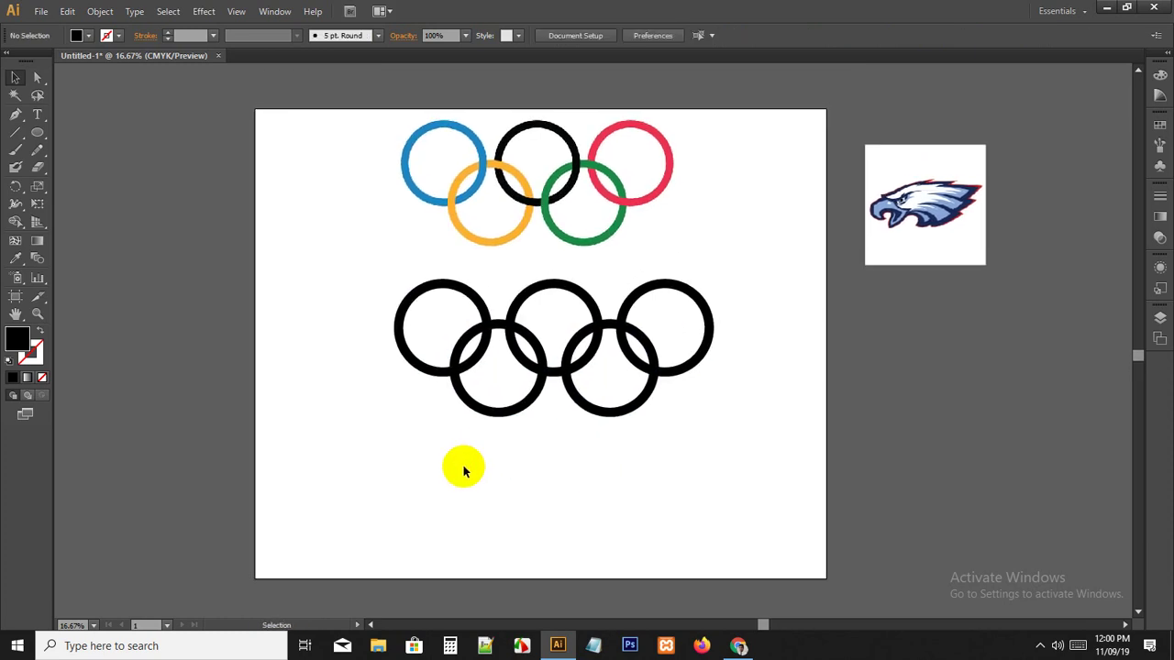
pyautogui.click(420, 282)
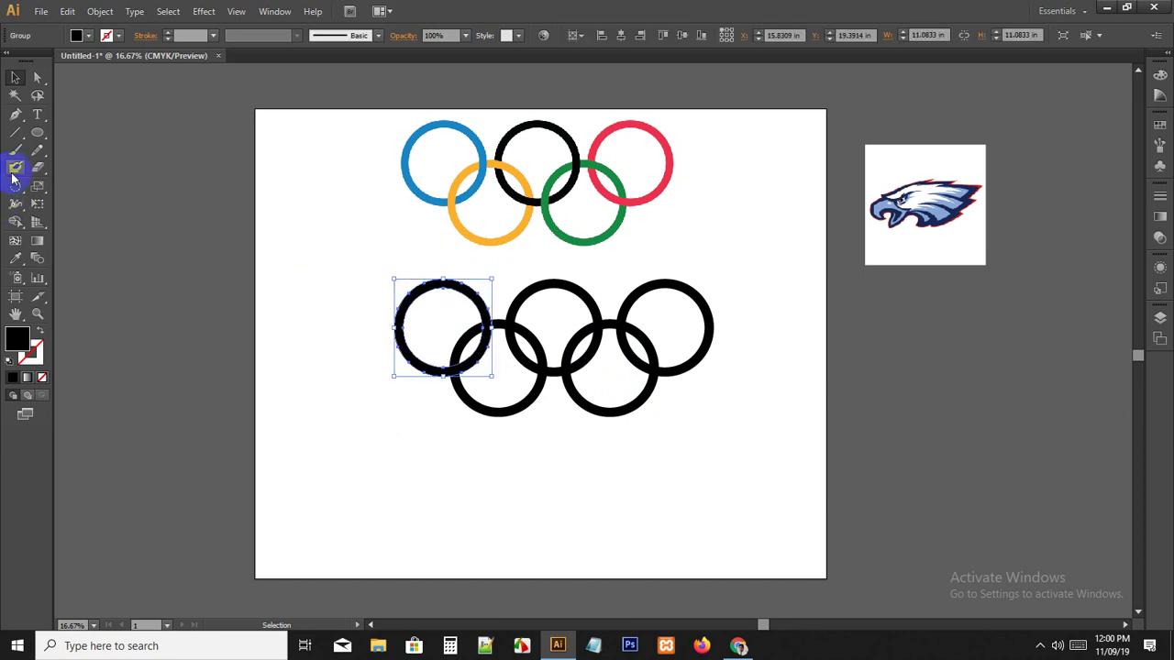
pyautogui.click(15, 258)
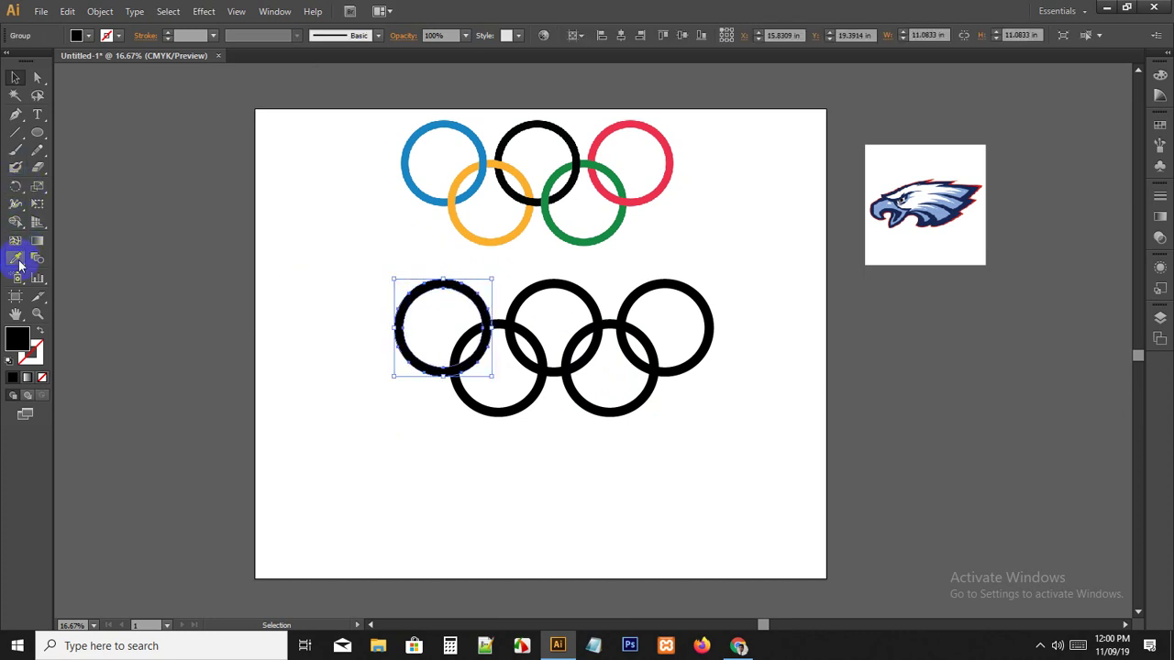
pyautogui.click(452, 120)
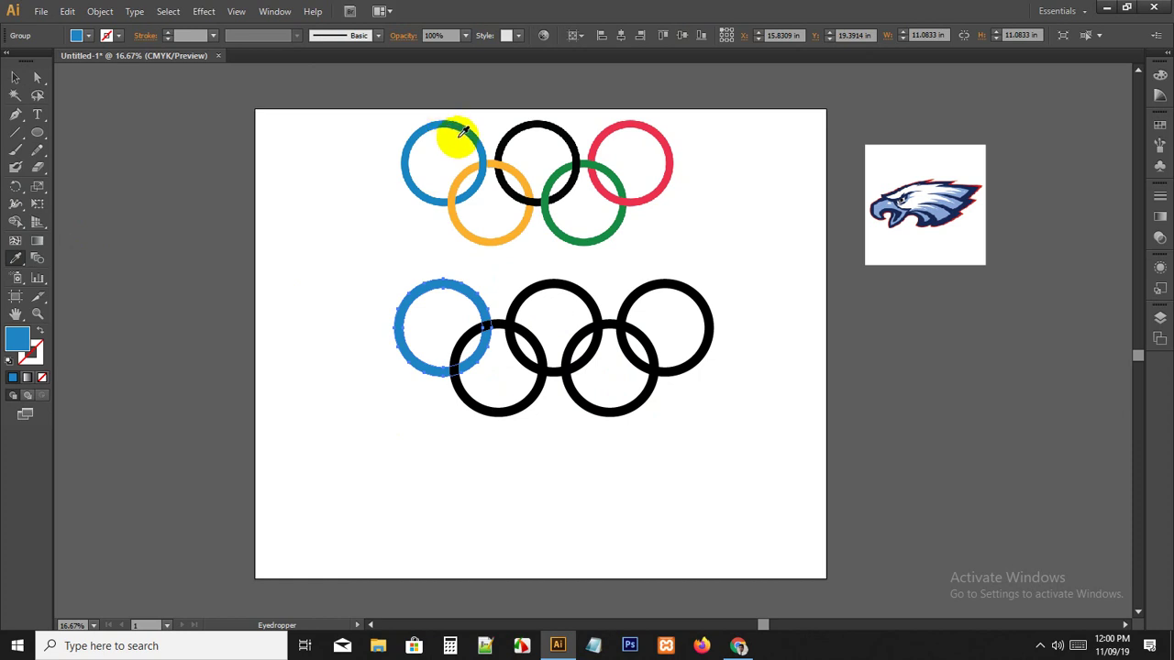
pyautogui.click(521, 286)
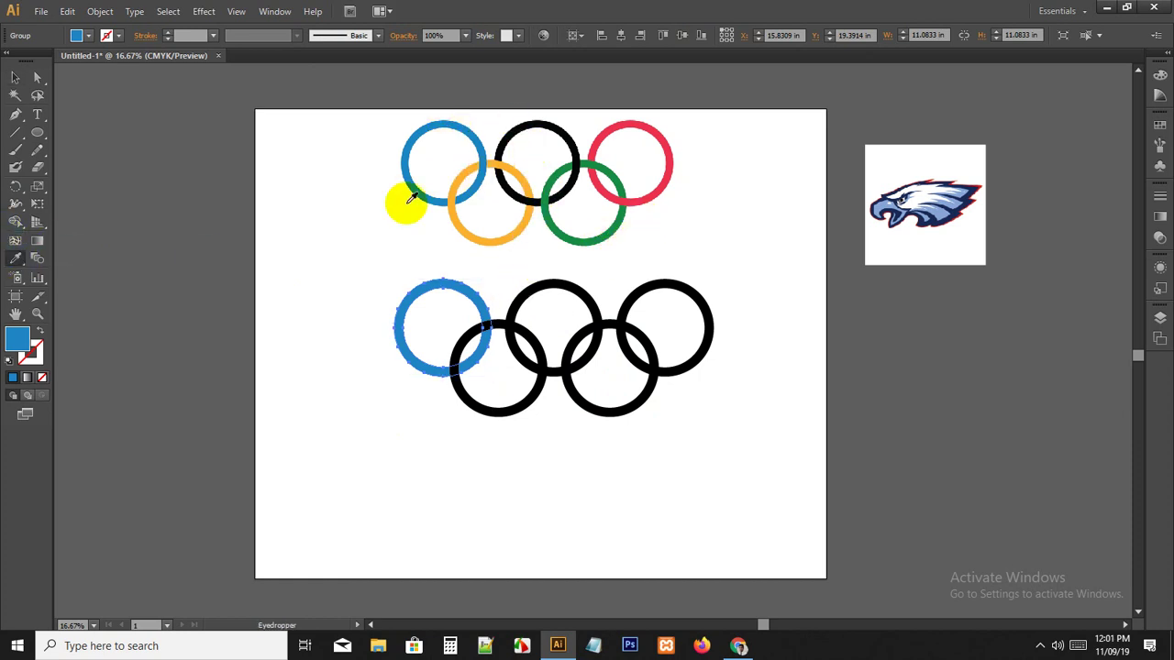
pyautogui.click(15, 78)
# Step: Color the upper-right black ring with the red sampled from the reference logo's red ring
pyautogui.click(658, 292)
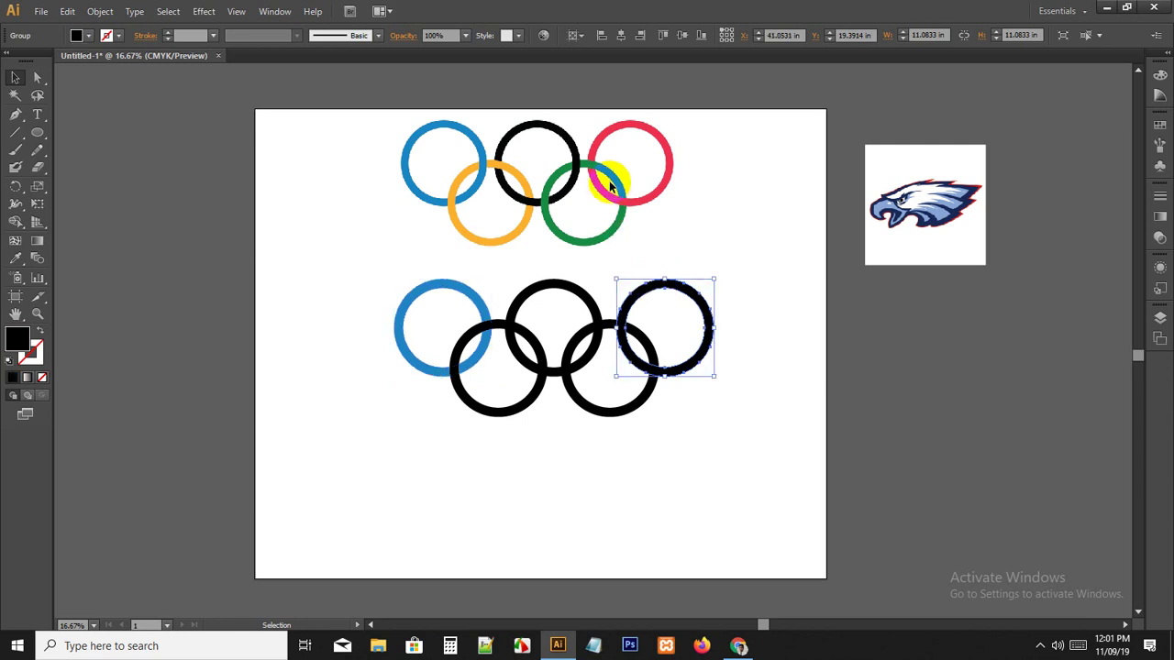
pyautogui.click(15, 261)
pyautogui.click(647, 147)
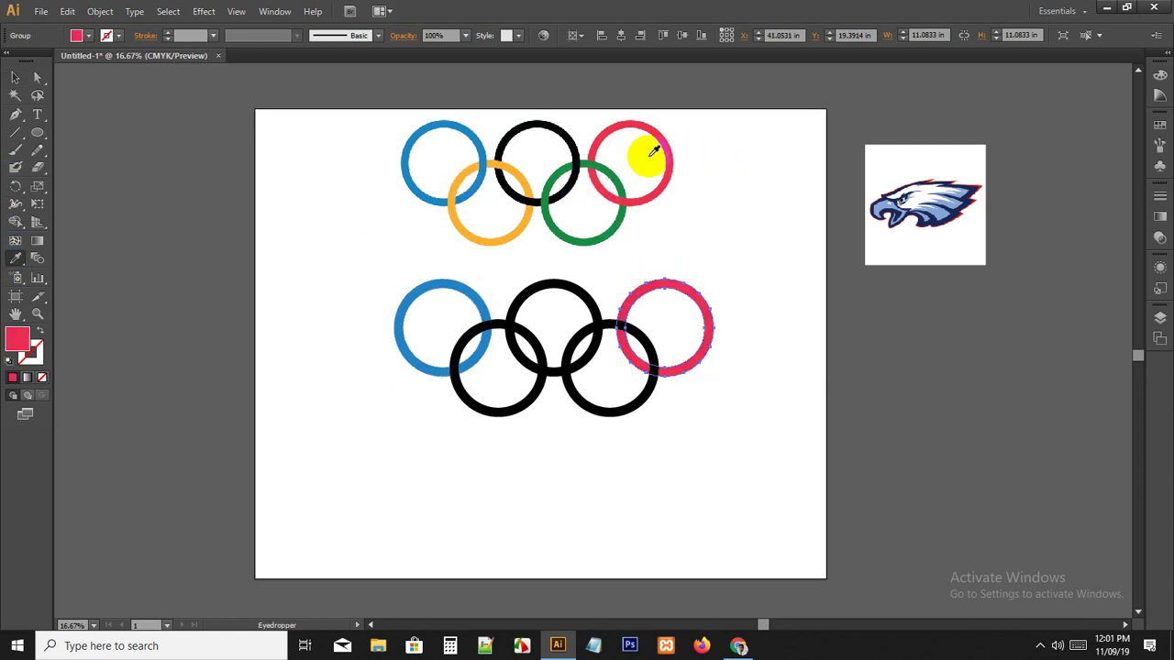
pyautogui.click(15, 79)
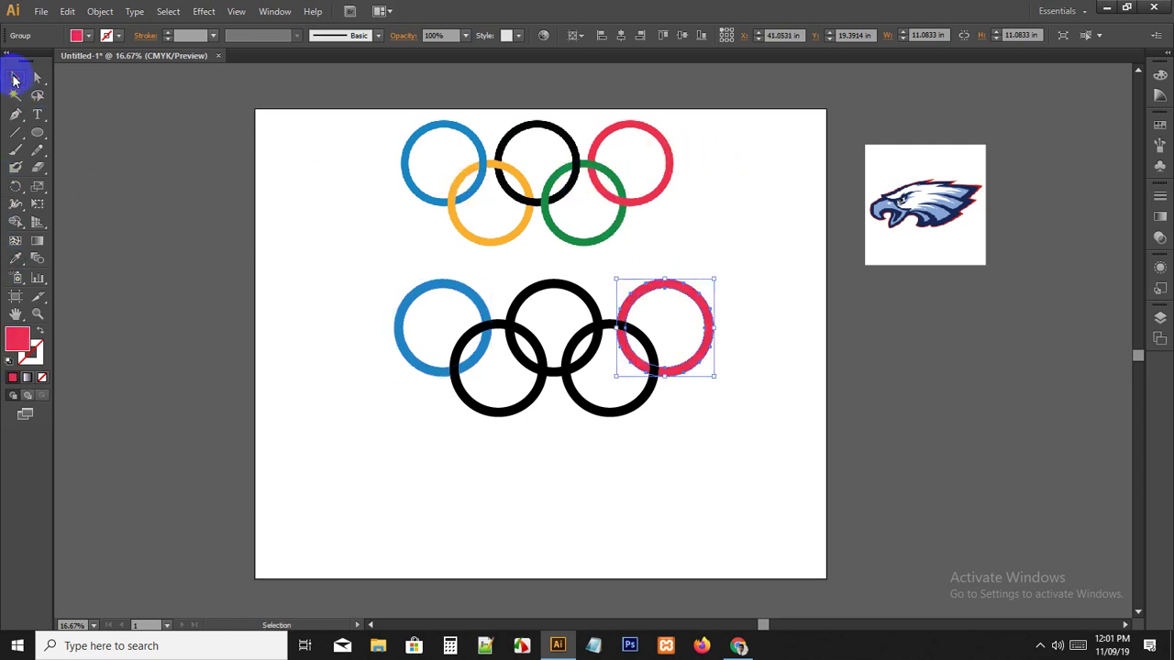
# Step: Color the lower-left black ring with the yellow sampled from the reference logo's yellow ring
pyautogui.click(498, 409)
pyautogui.click(15, 260)
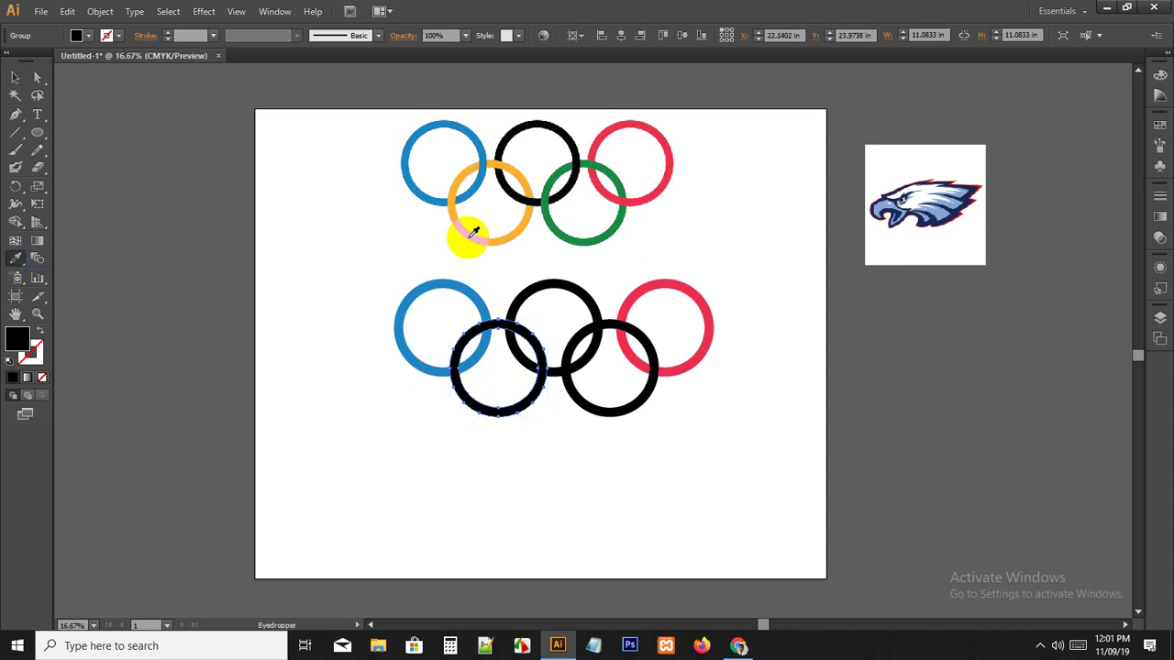
pyautogui.click(466, 231)
pyautogui.click(17, 80)
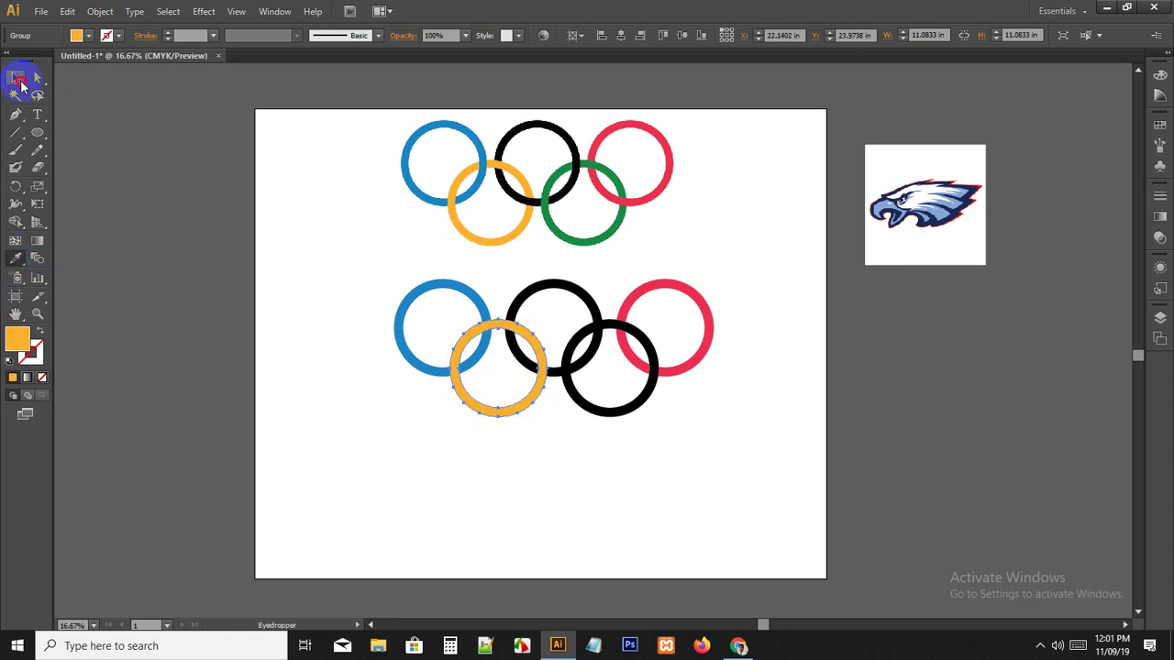
# Step: Color the lower-right black ring with the green sampled from the reference logo's green ring
pyautogui.click(617, 411)
pyautogui.click(29, 277)
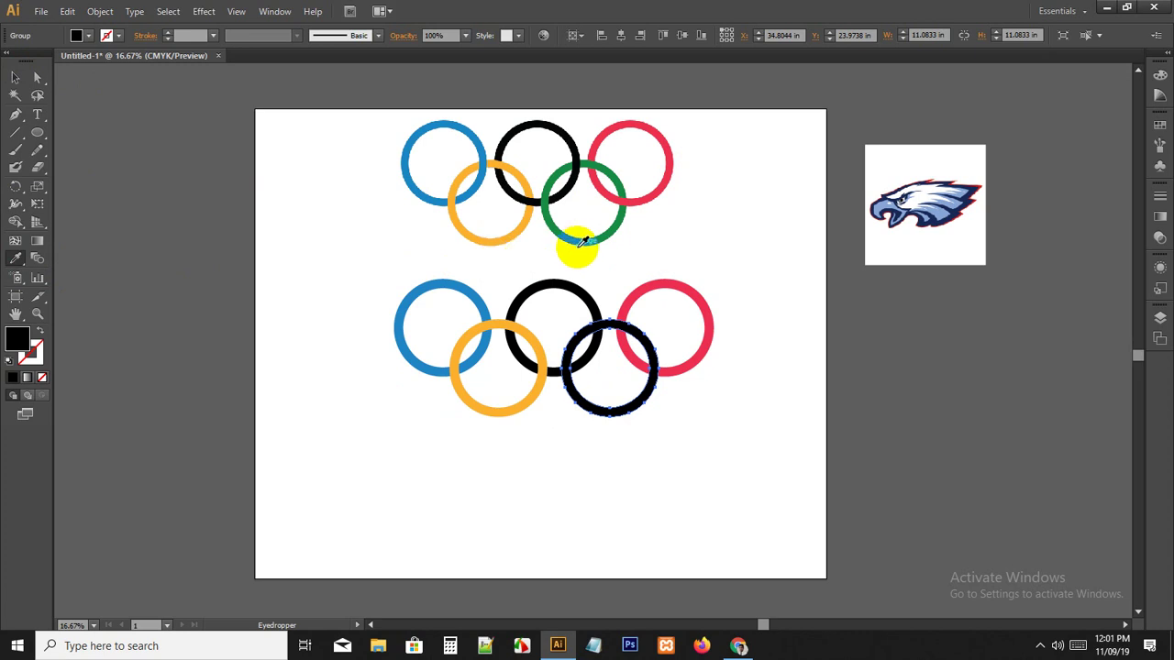
pyautogui.click(587, 237)
pyautogui.click(16, 78)
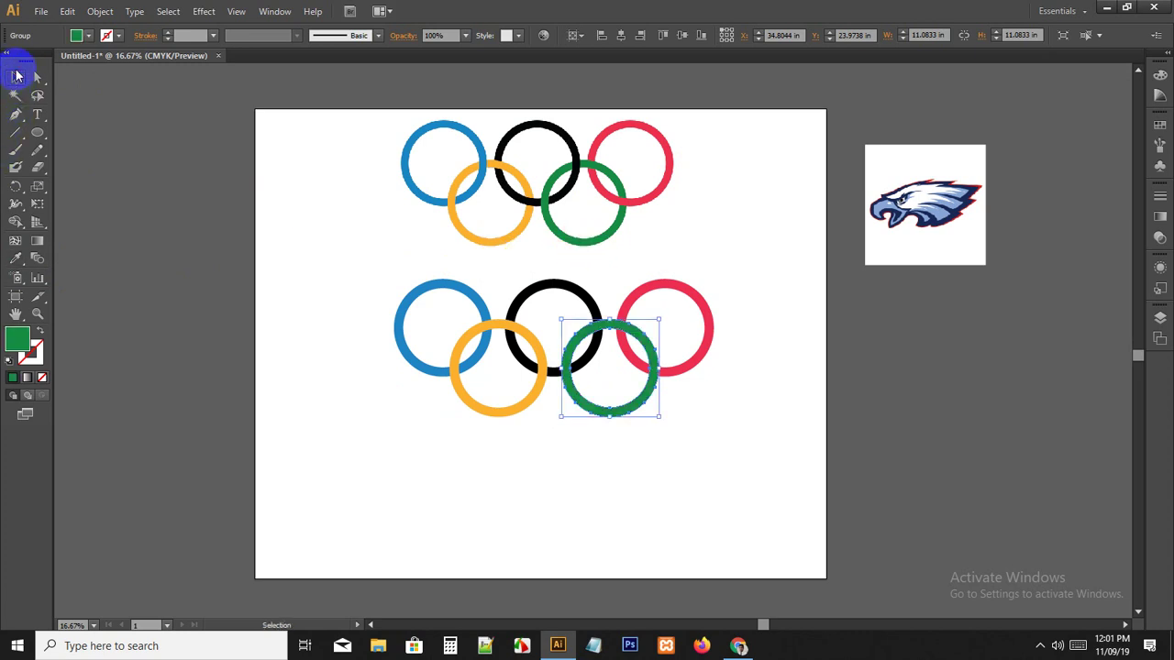
pyautogui.click(438, 496)
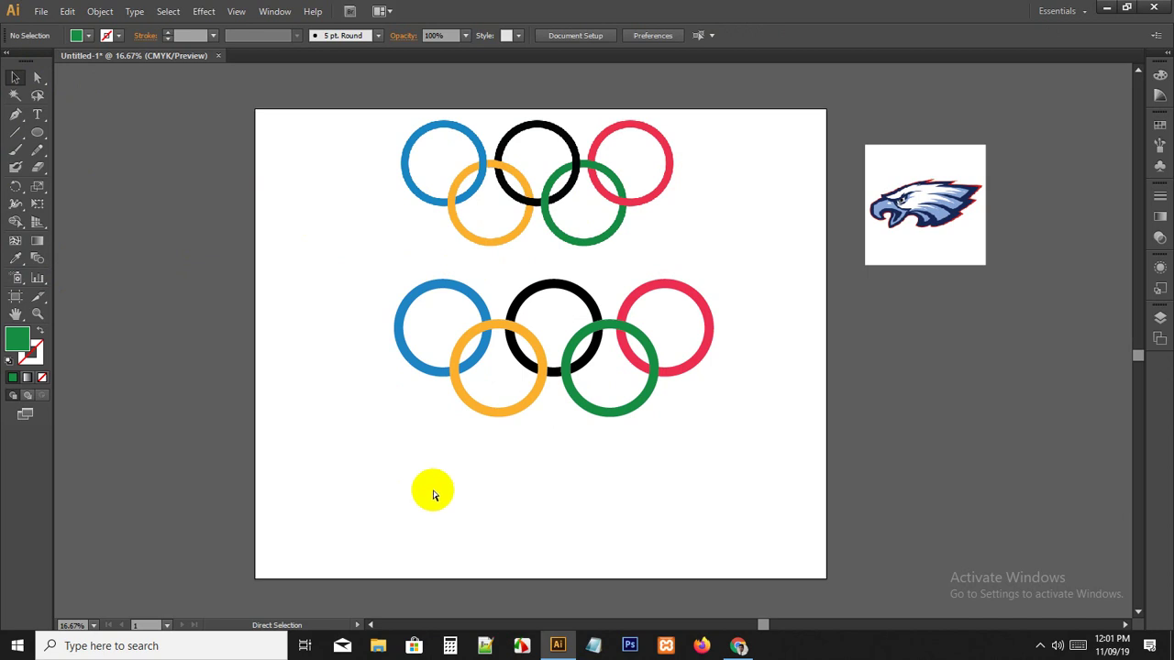
# Step: Merge the upper blue-yellow overlap into the new blue ring with Shape Builder so blue passes over yellow there
pyautogui.hotkey('ctrl', '+')
pyautogui.moveTo(309, 446); pyautogui.dragTo(174, 372)
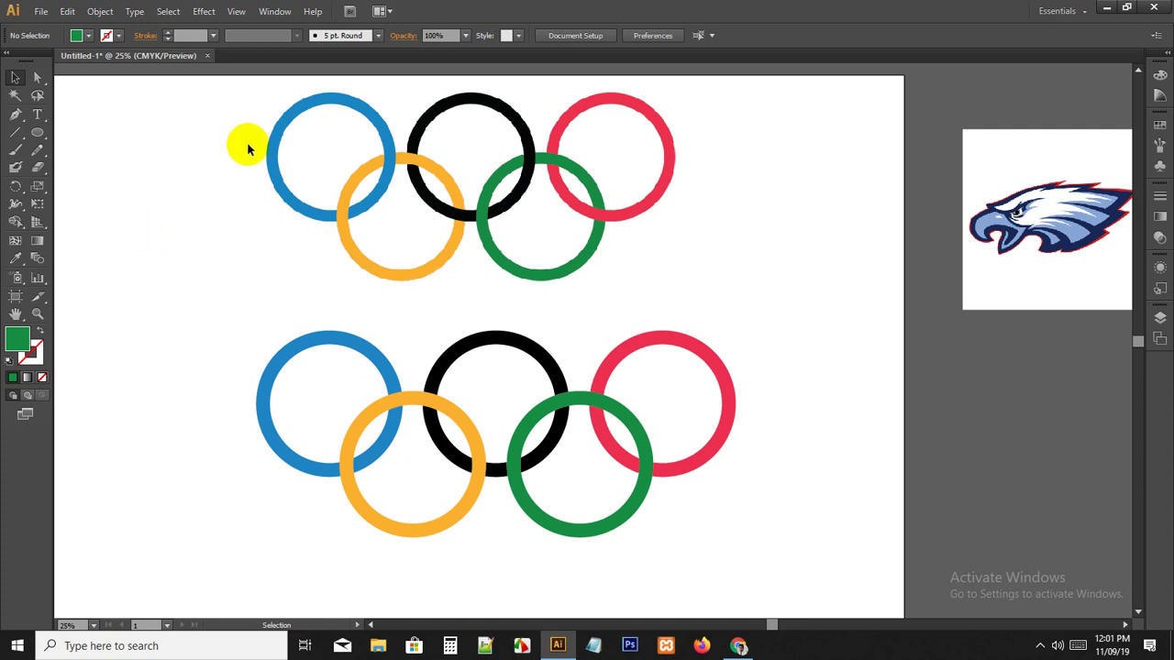
pyautogui.moveTo(210, 260); pyautogui.dragTo(236, 242)
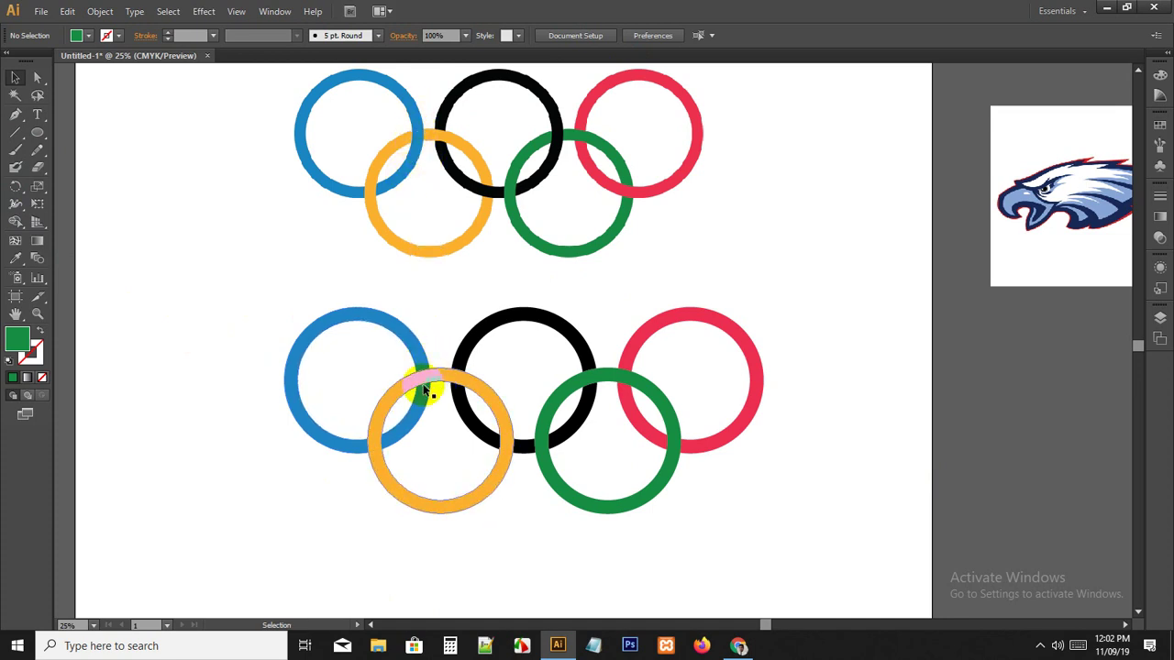
pyautogui.click(410, 348)
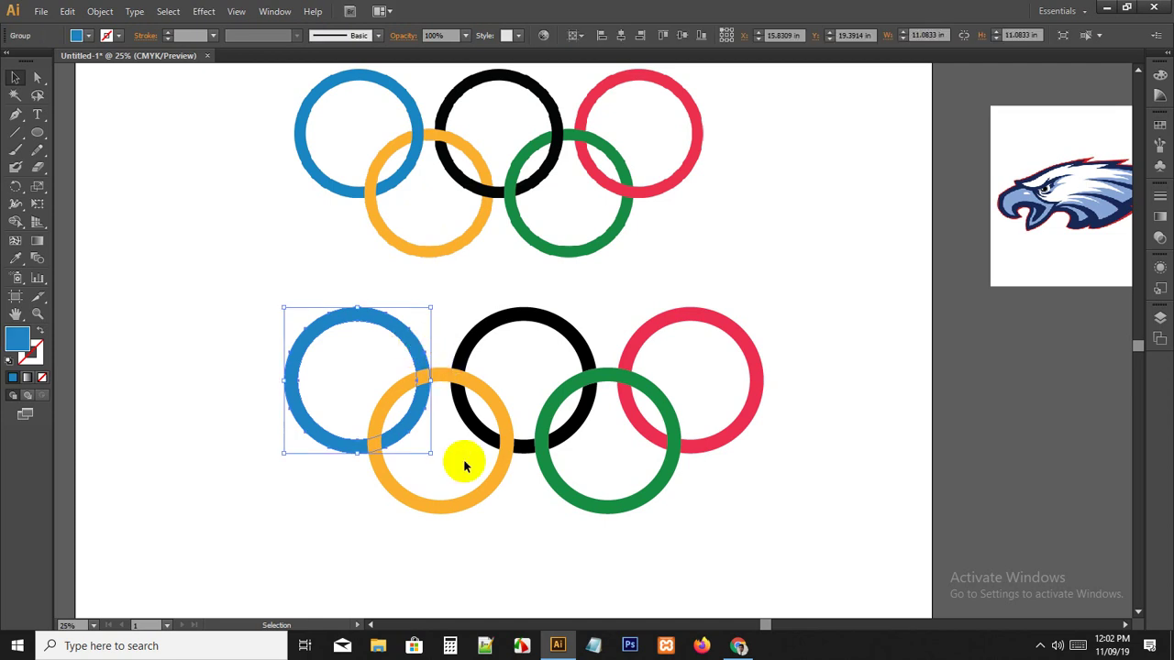
pyautogui.press('shift')
pyautogui.keyDown('shift'); pyautogui.click(436, 505); pyautogui.keyUp('shift')
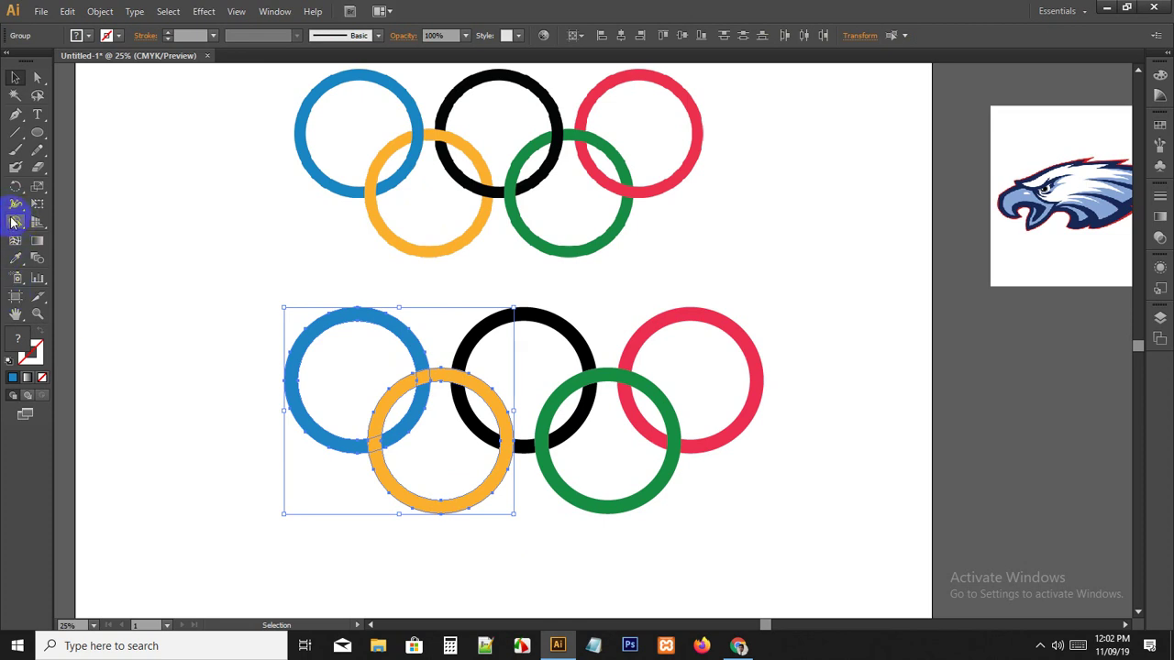
pyautogui.click(14, 223)
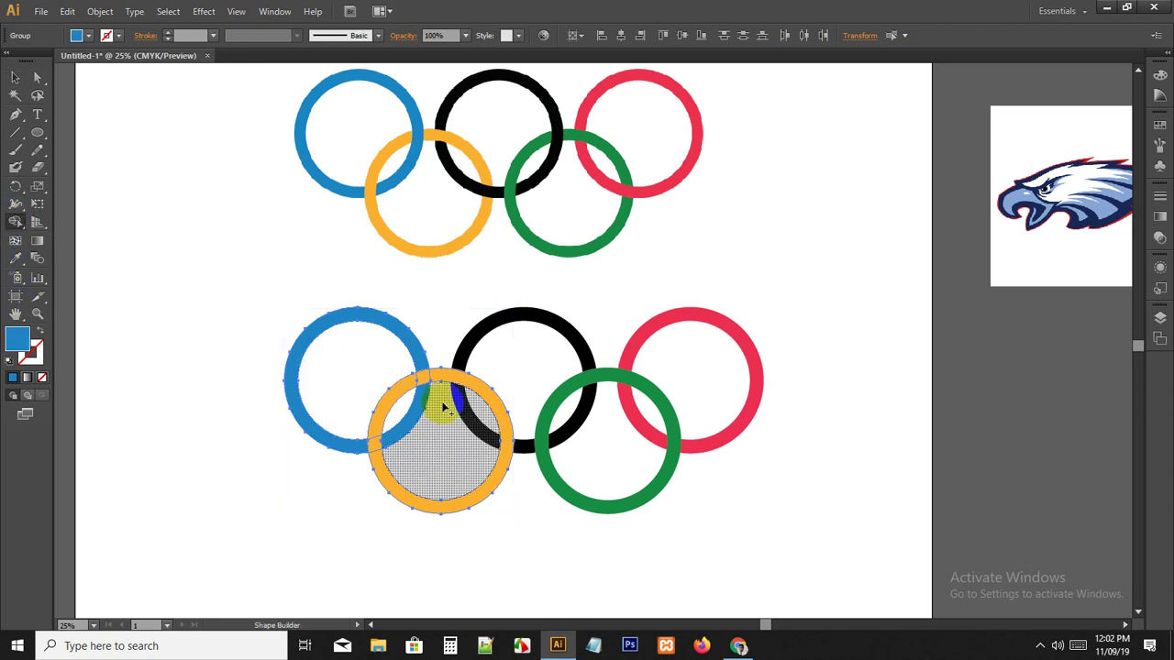
pyautogui.click(419, 356)
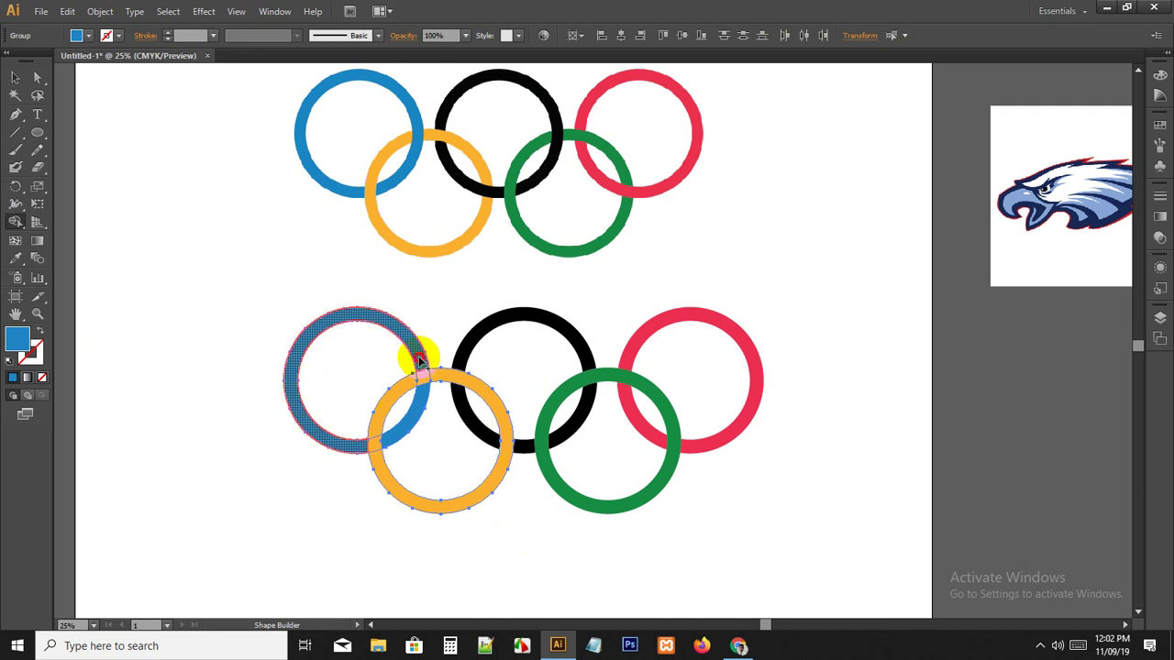
pyautogui.moveTo(423, 376); pyautogui.dragTo(426, 390)
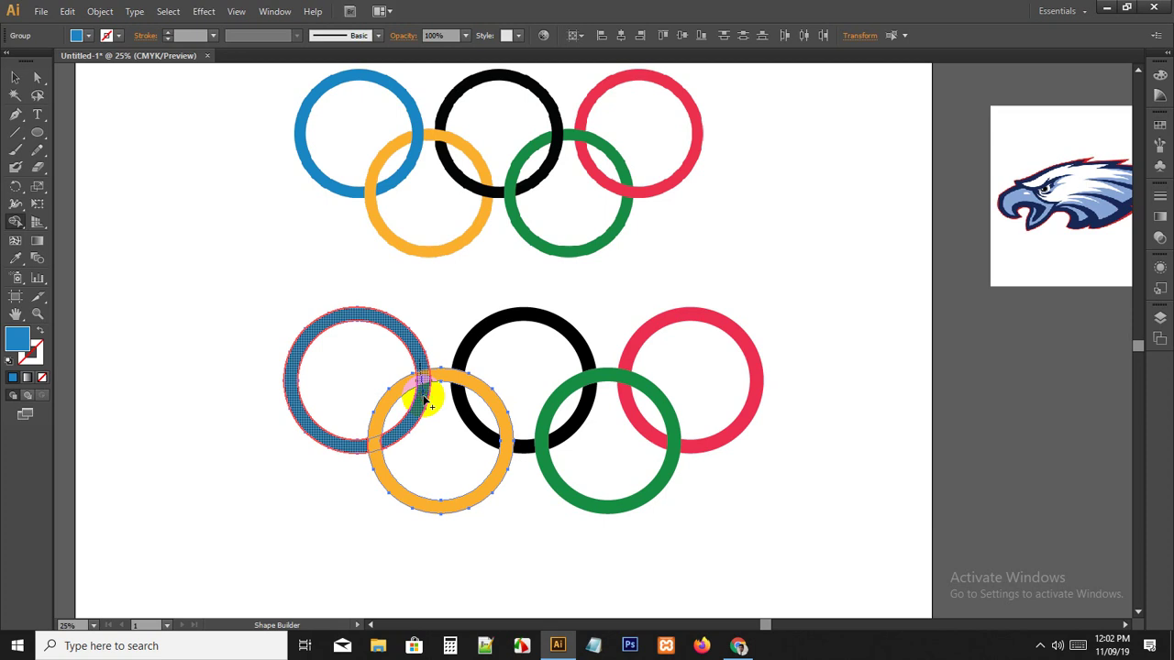
pyautogui.click(425, 396)
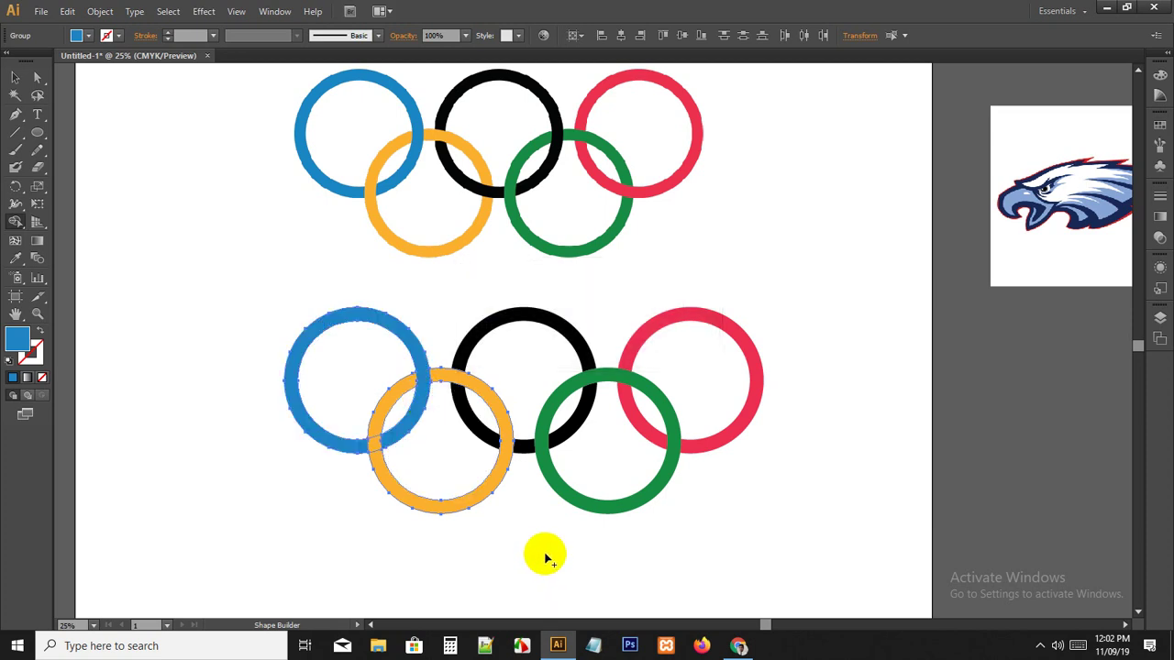
pyautogui.click(15, 77)
pyautogui.click(212, 194)
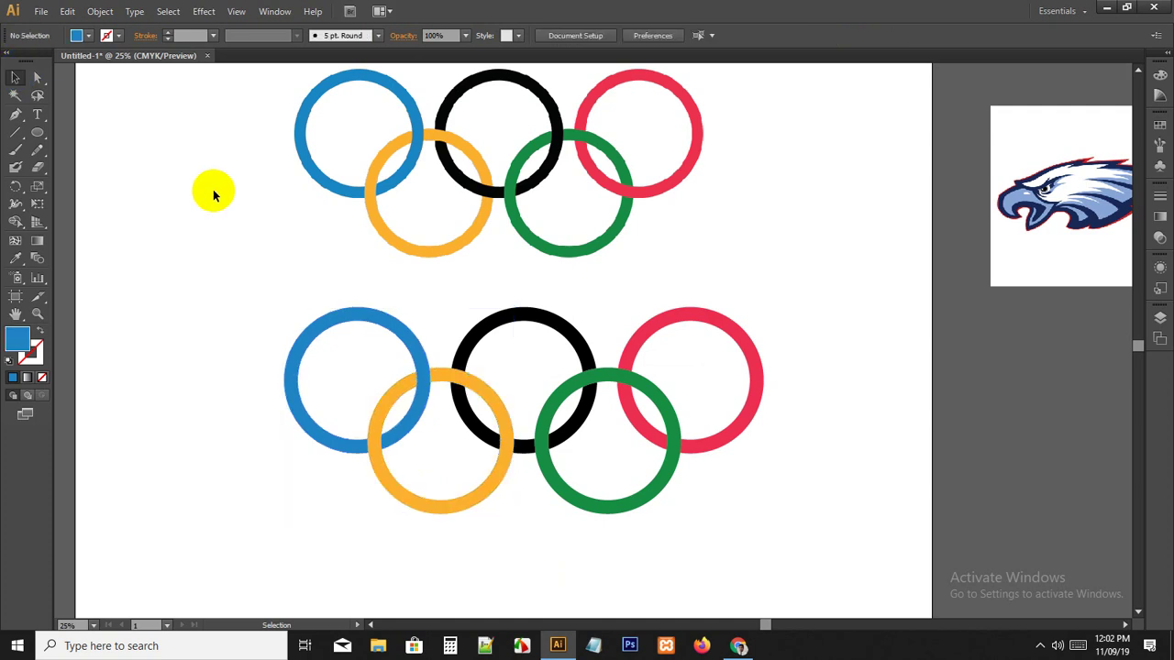
pyautogui.hotkey('ctrl', 'z')
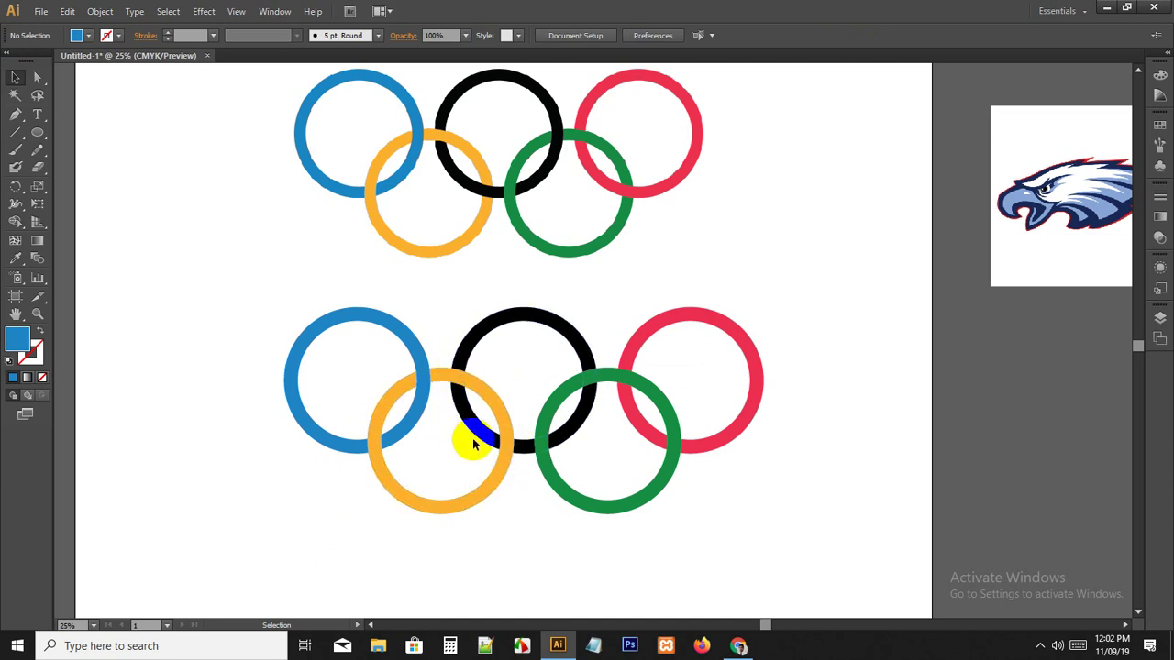
# Step: Merge the lower black-yellow overlap into the new black ring with Shape Builder so black passes over yellow there
pyautogui.click(495, 444)
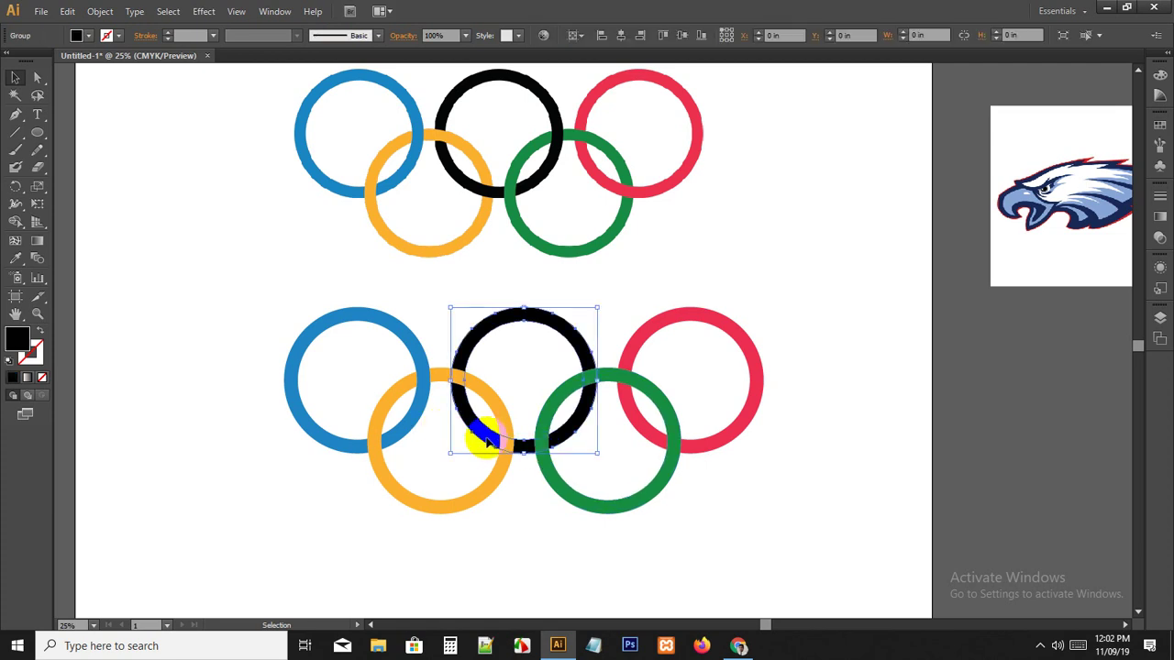
pyautogui.keyDown('shift'); pyautogui.click(487, 488); pyautogui.keyUp('shift')
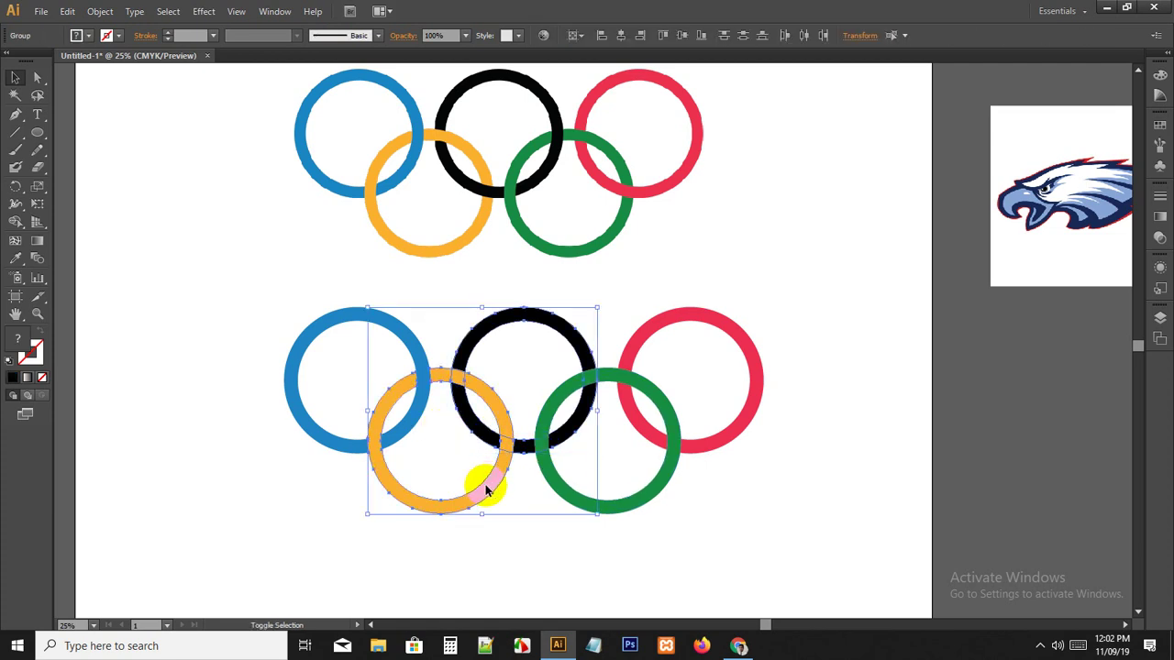
pyautogui.click(22, 222)
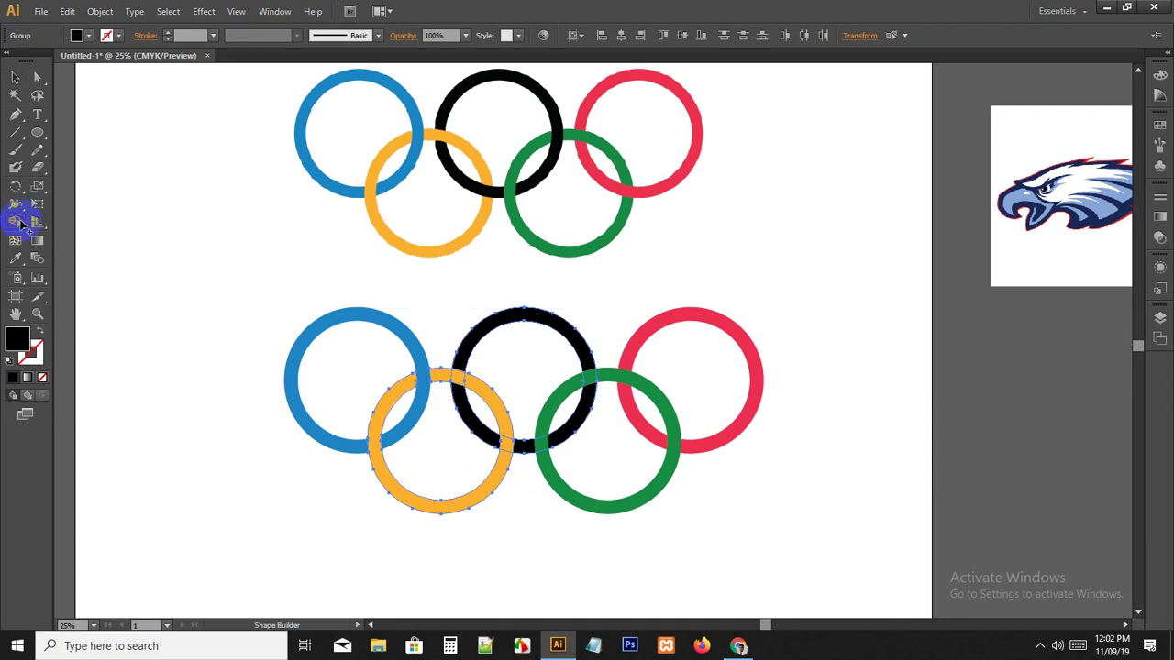
pyautogui.moveTo(463, 424); pyautogui.dragTo(524, 447)
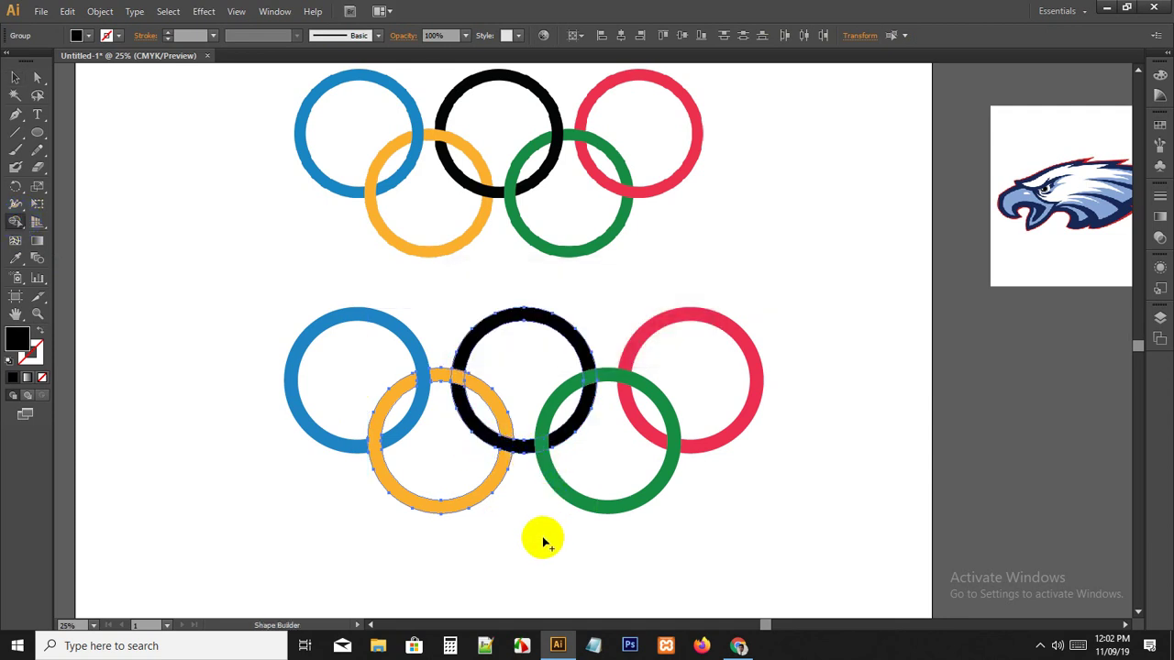
pyautogui.click(15, 78)
pyautogui.click(202, 228)
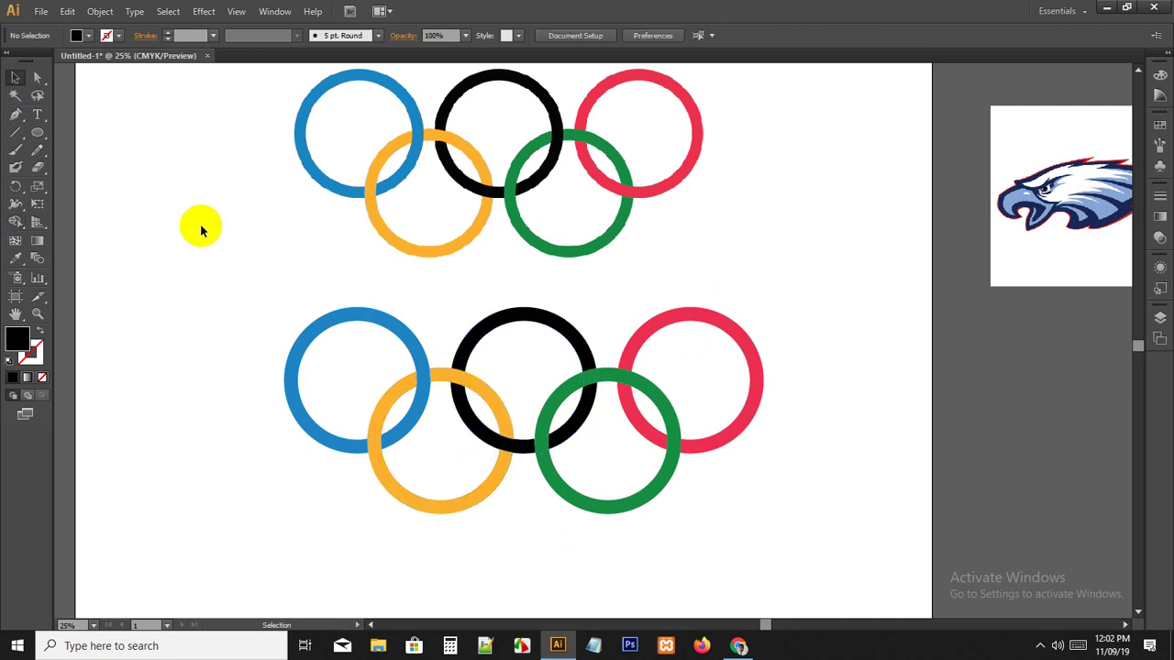
# Step: Merge the upper black-green overlap into the new black ring with Shape Builder so black passes over green there
pyautogui.click(589, 356)
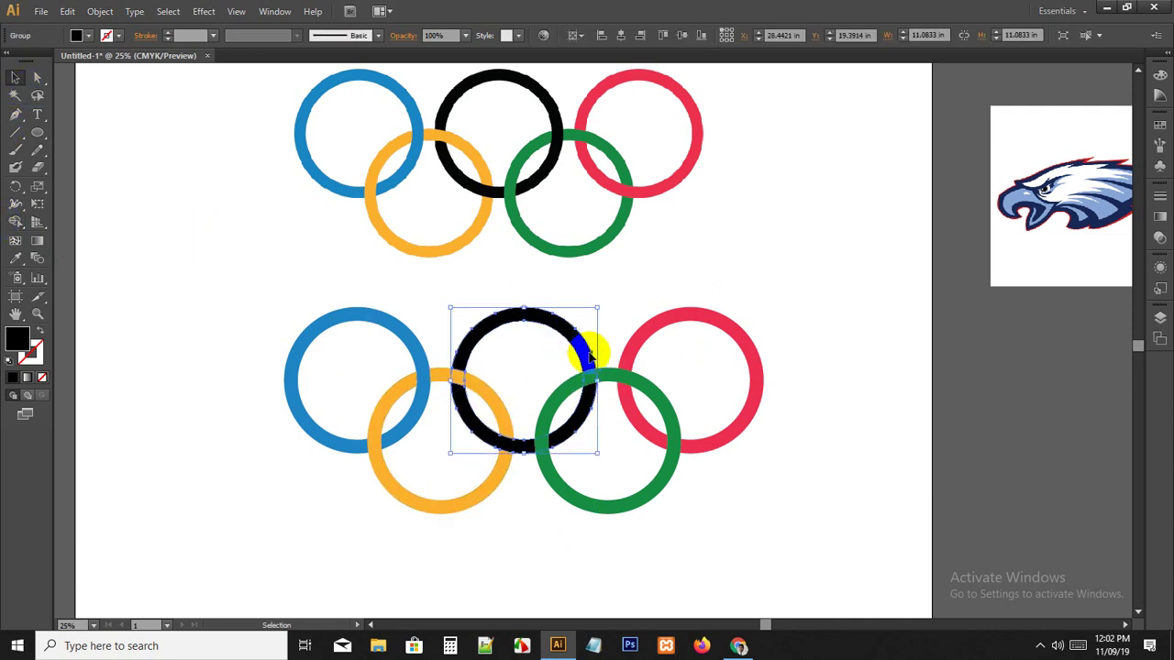
pyautogui.keyDown('shift'); pyautogui.click(607, 511); pyautogui.keyUp('shift')
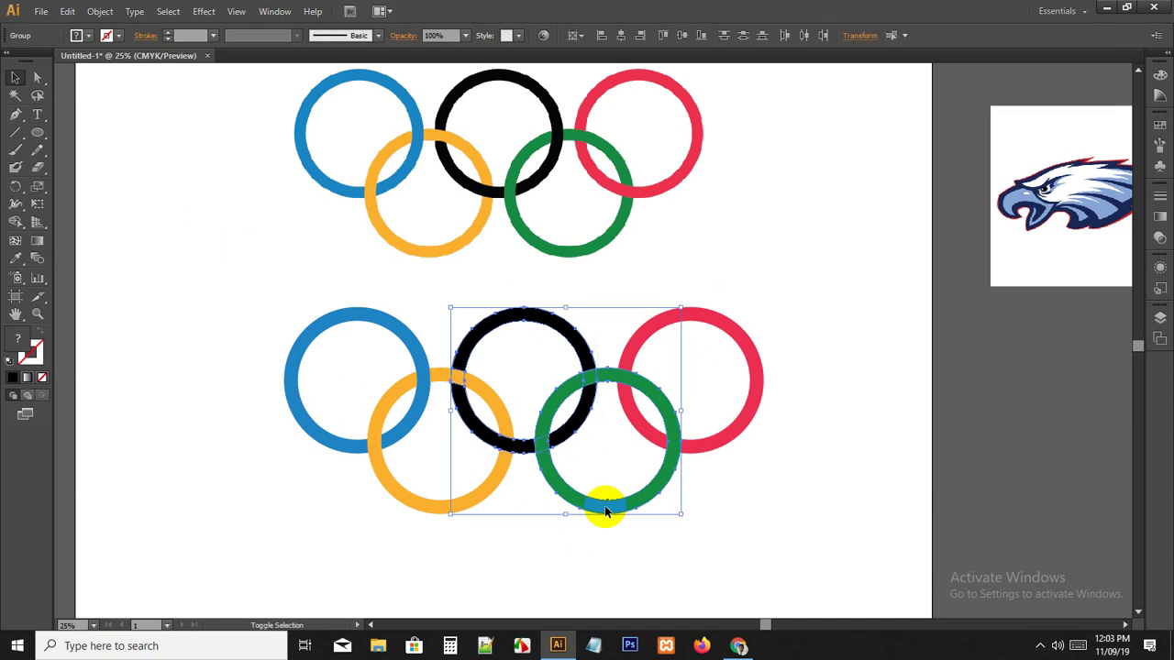
pyautogui.click(15, 222)
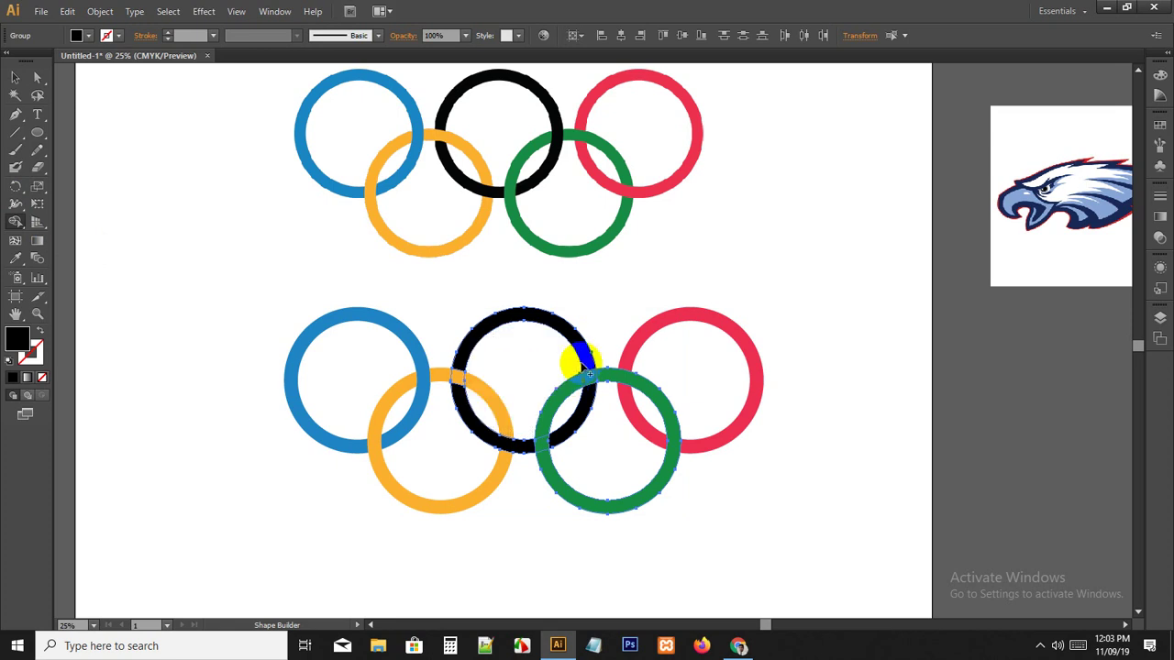
pyautogui.moveTo(585, 367); pyautogui.dragTo(591, 398)
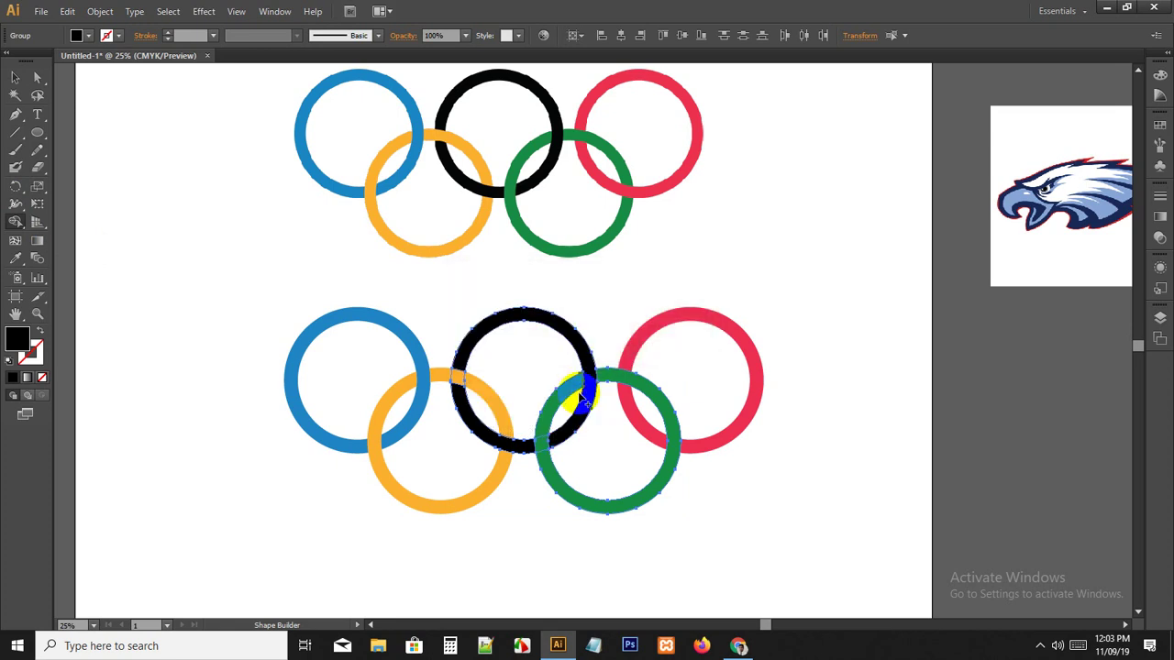
pyautogui.click(16, 77)
pyautogui.click(437, 341)
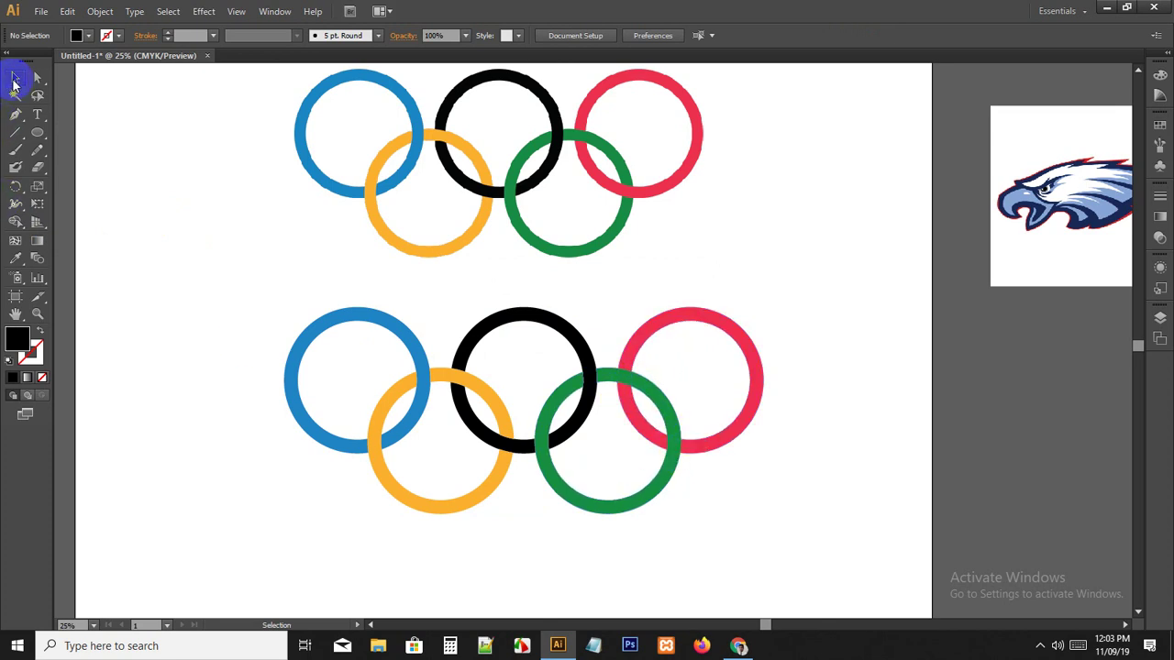
# Step: Merge the lower red-green overlap into the new red ring with Shape Builder so red passes over green there
pyautogui.click(710, 445)
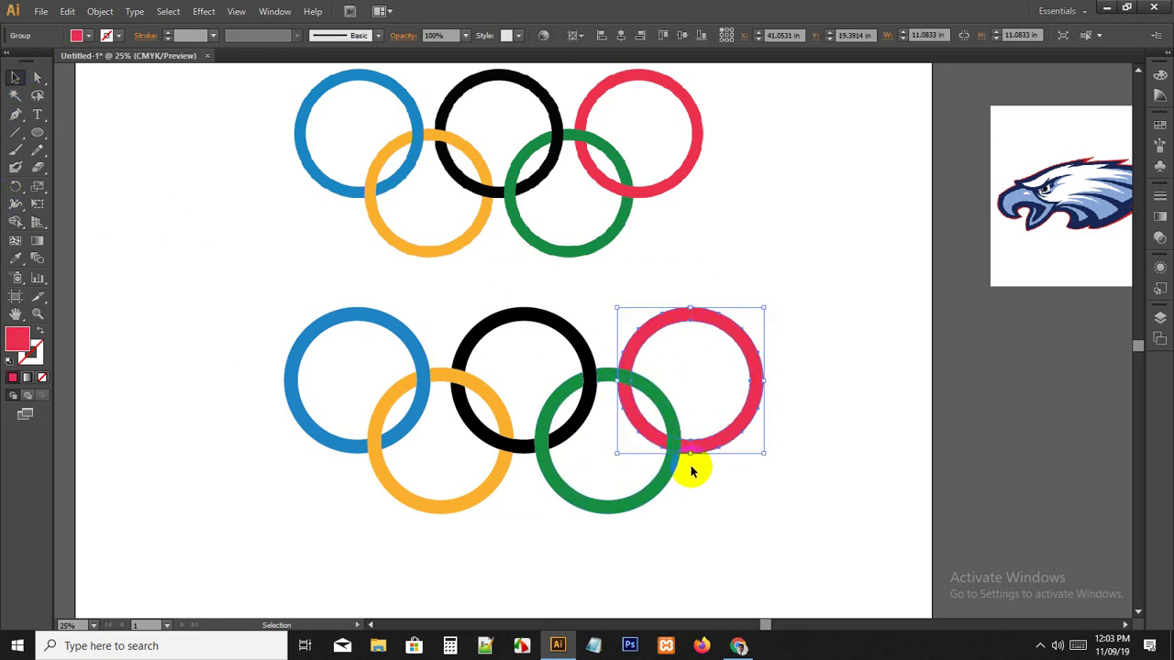
pyautogui.keyDown('shift'); pyautogui.click(653, 490); pyautogui.keyUp('shift')
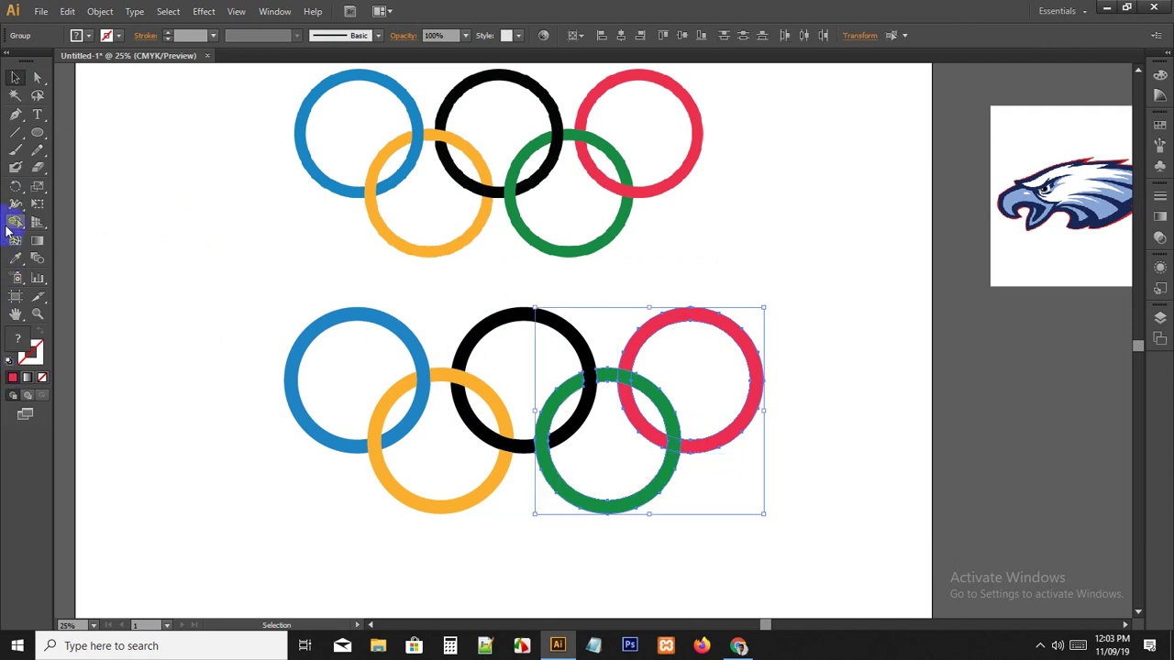
pyautogui.click(15, 221)
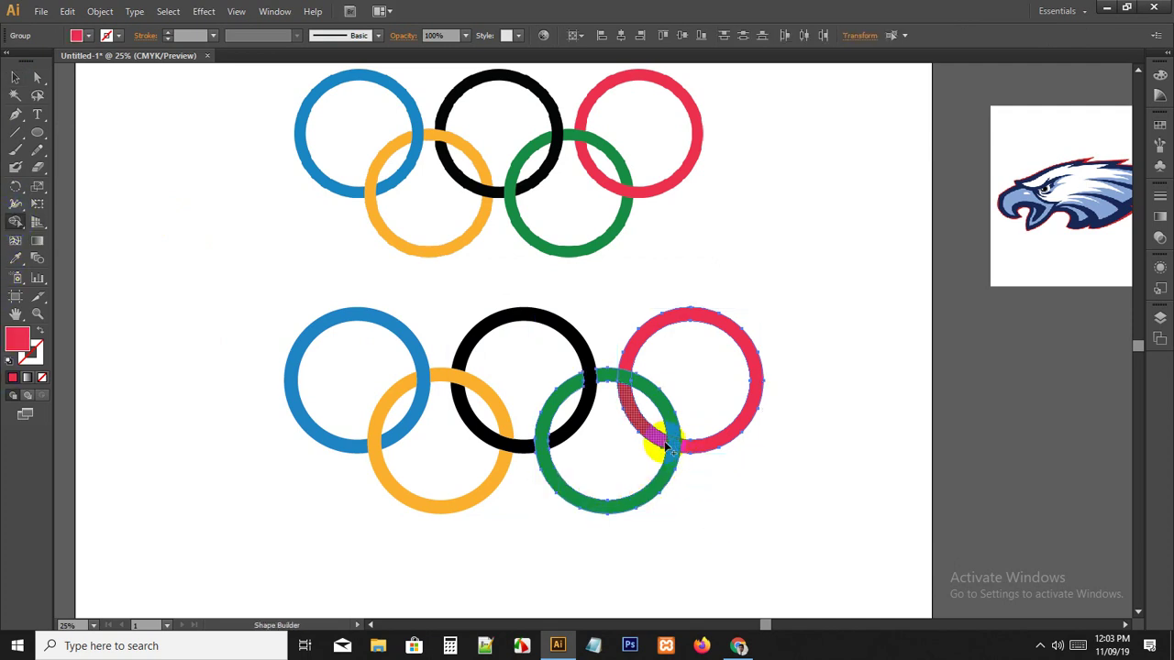
pyautogui.moveTo(653, 441); pyautogui.dragTo(697, 454)
pyautogui.click(15, 77)
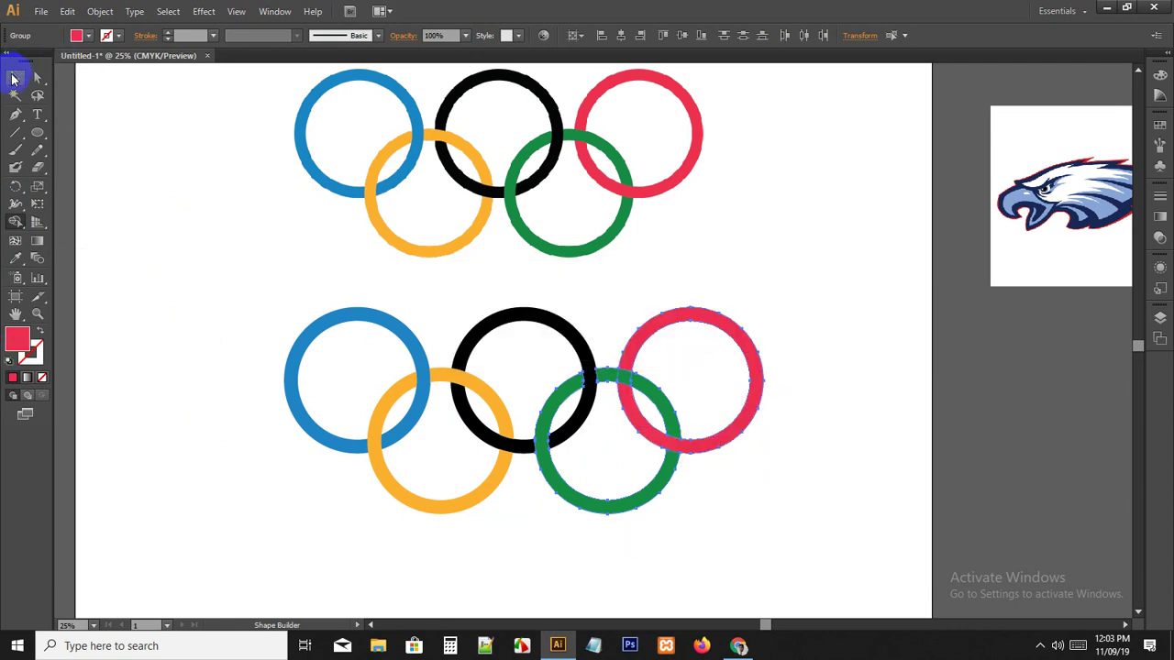
pyautogui.click(202, 232)
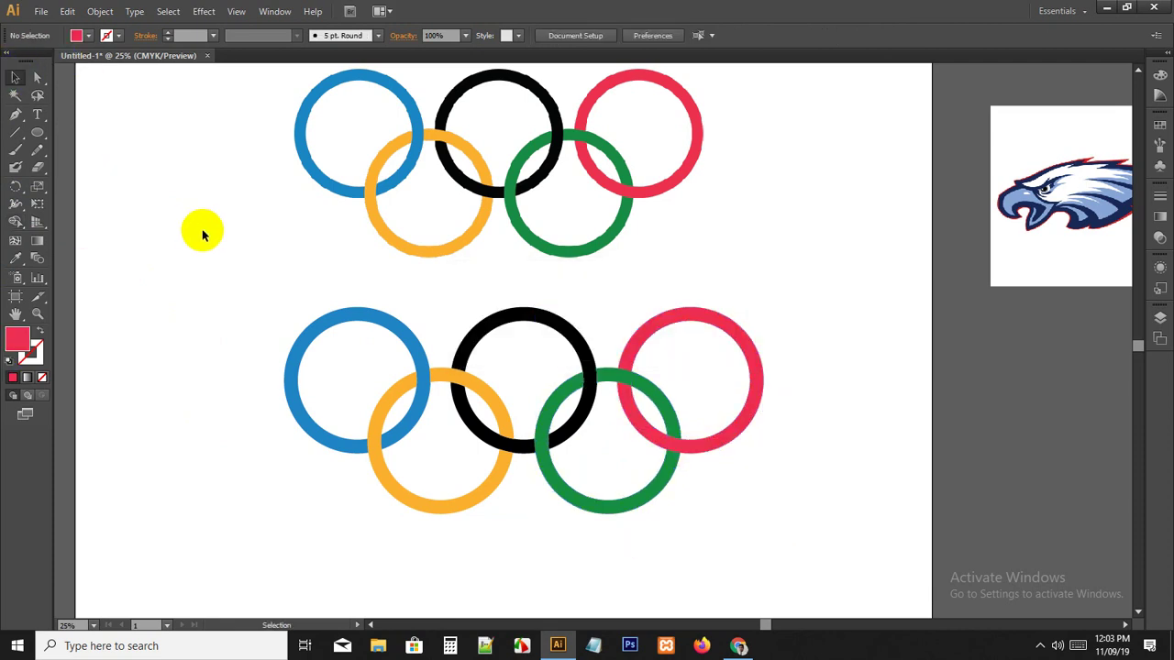
pyautogui.hotkey('ctrl', '-')
pyautogui.hotkey('ctrl', '+')
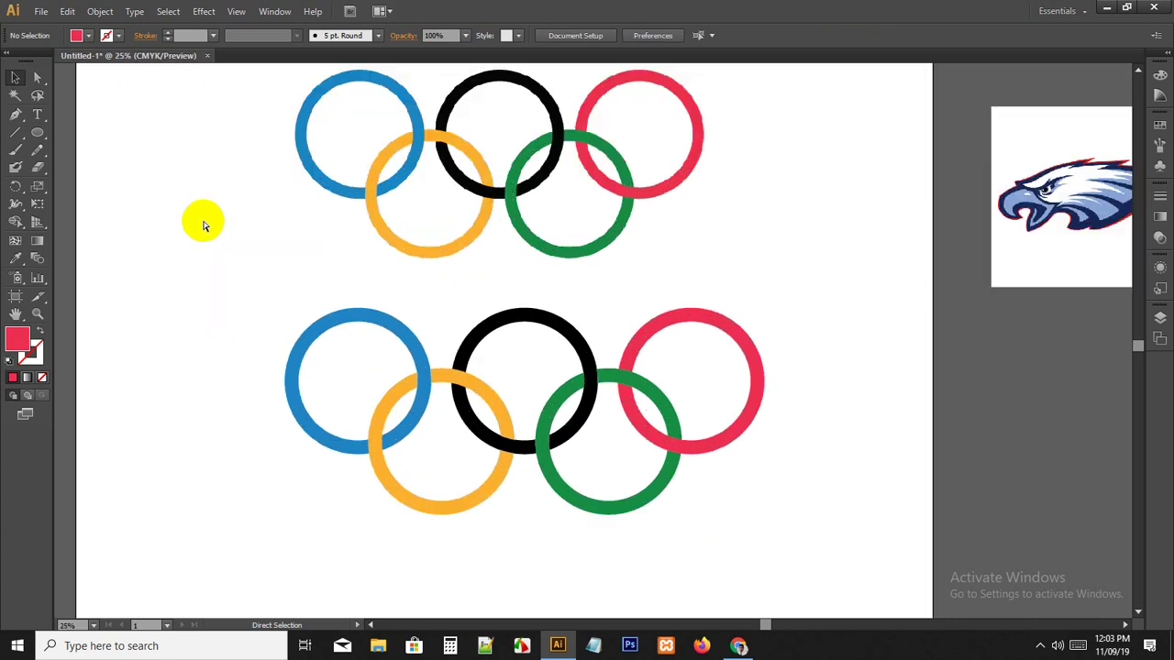
pyautogui.moveTo(256, 543); pyautogui.dragTo(845, 356)
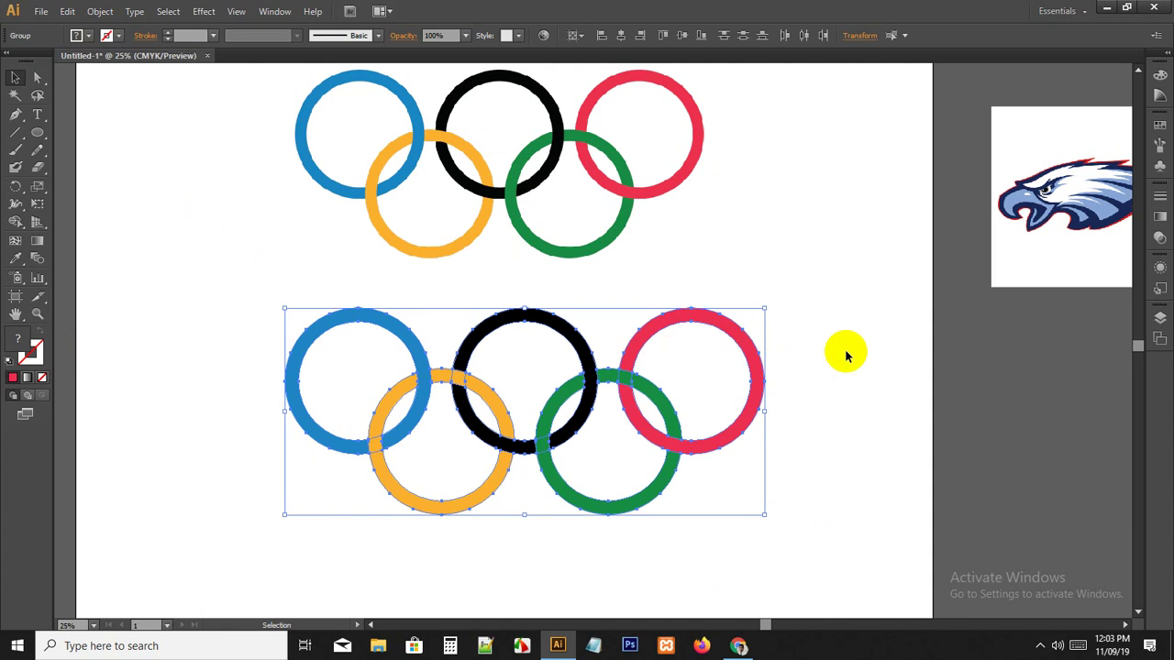
pyautogui.click(865, 275)
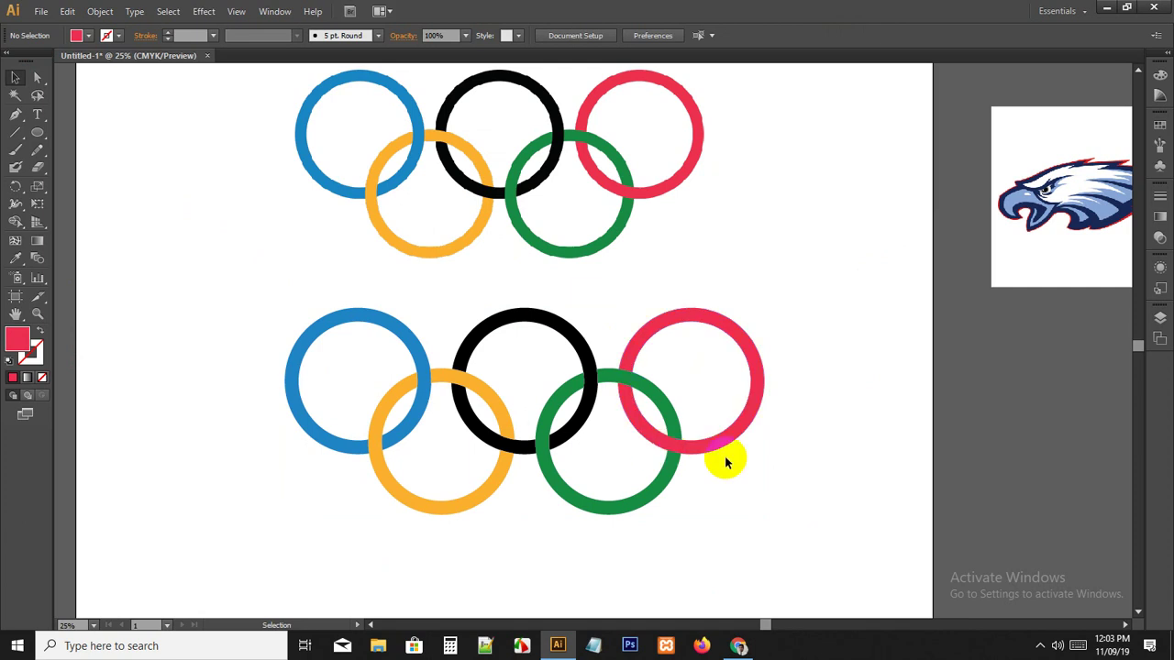
pyautogui.click(680, 323)
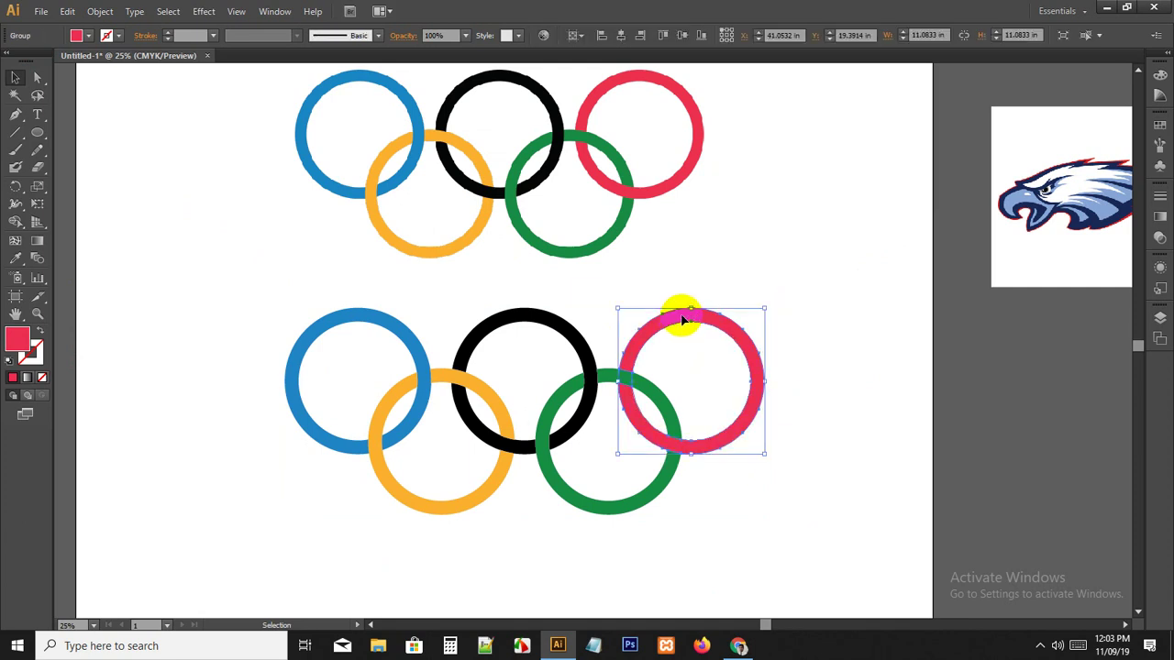
pyautogui.keyDown('shift'); pyautogui.click(633, 507); pyautogui.keyUp('shift')
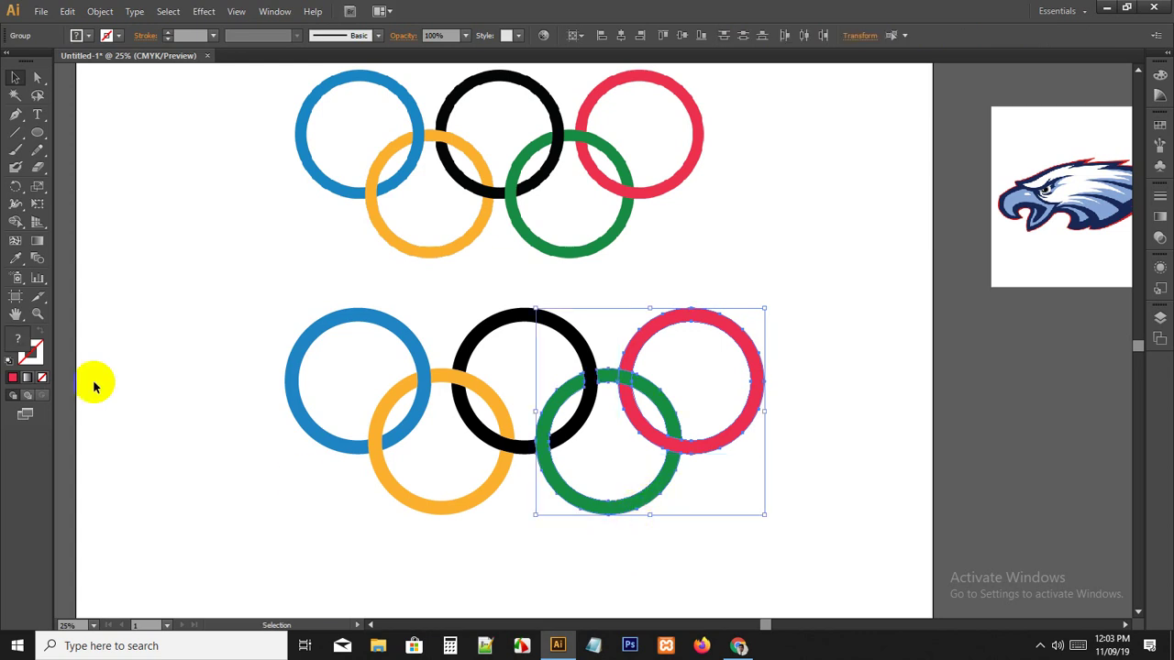
pyautogui.click(14, 207)
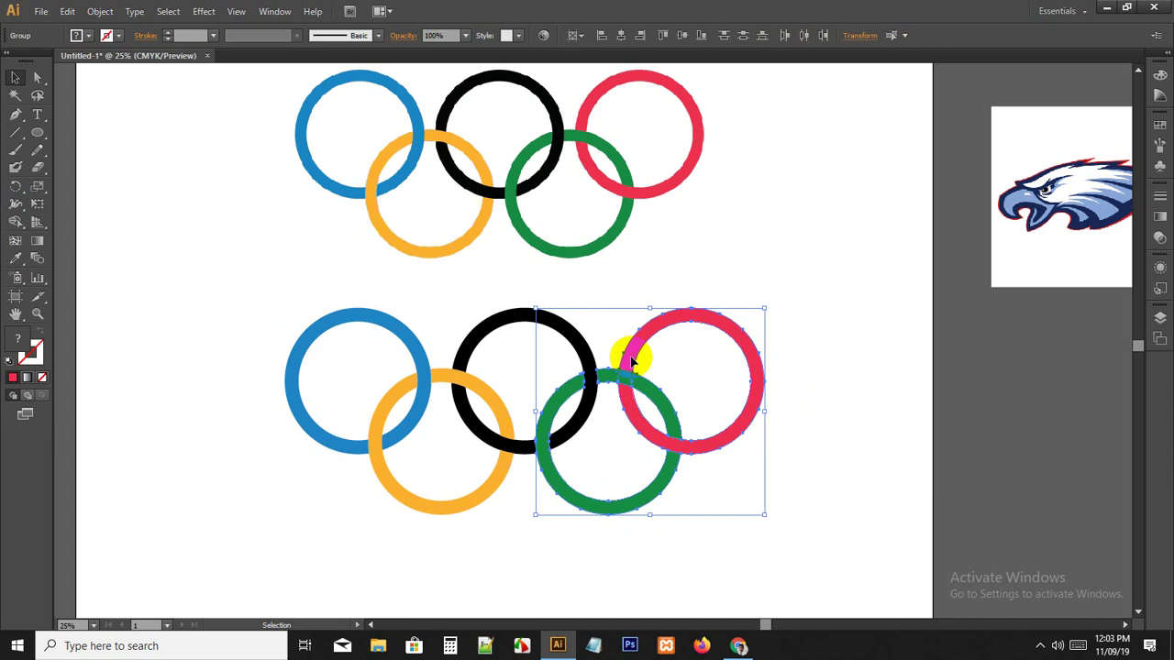
pyautogui.click(901, 343)
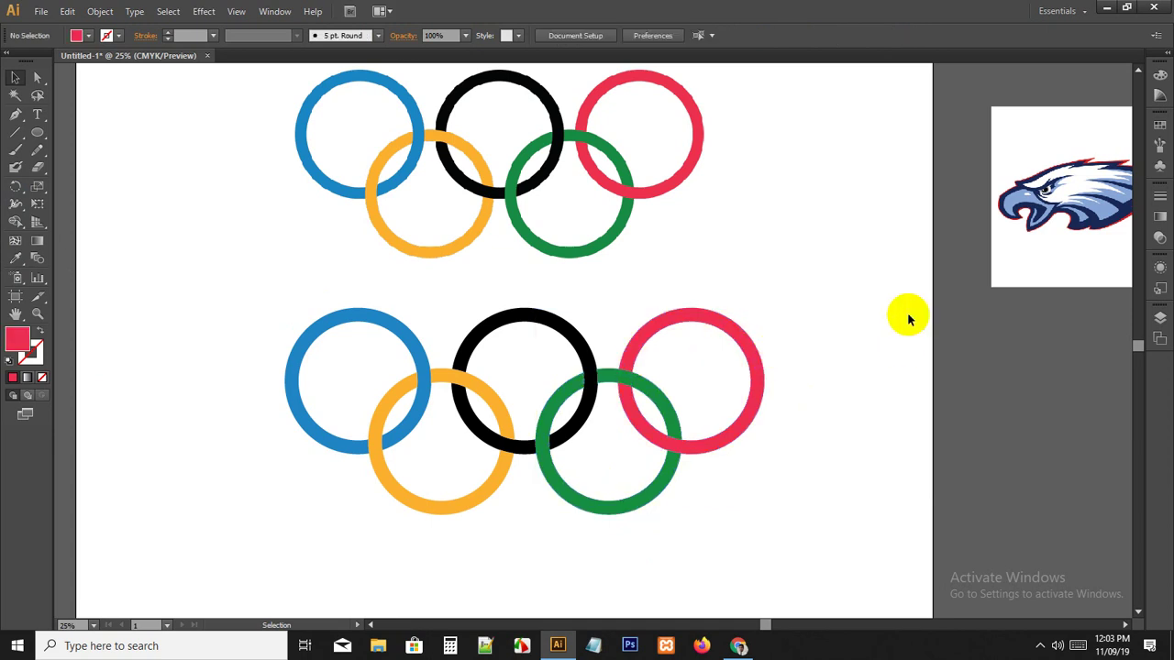
# Step: Delete the recreated Olympic rings and the linked Olympic reference image from the artboard
pyautogui.hotkey('ctrl', '-')
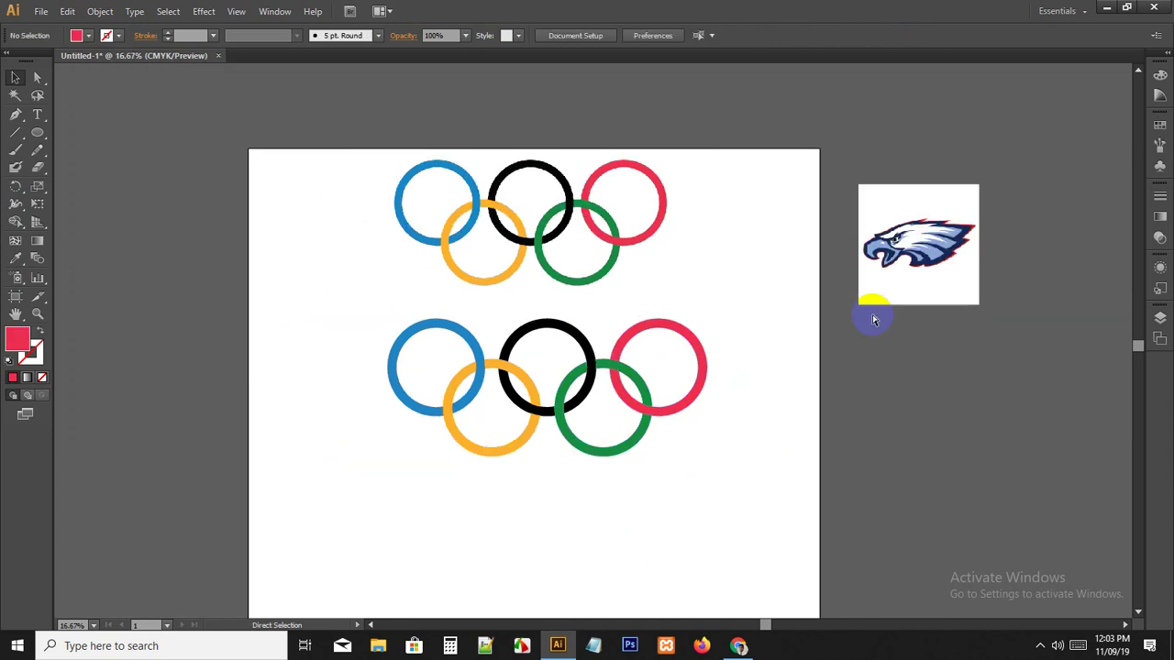
pyautogui.moveTo(382, 518); pyautogui.dragTo(778, 317)
pyautogui.press('Delete')
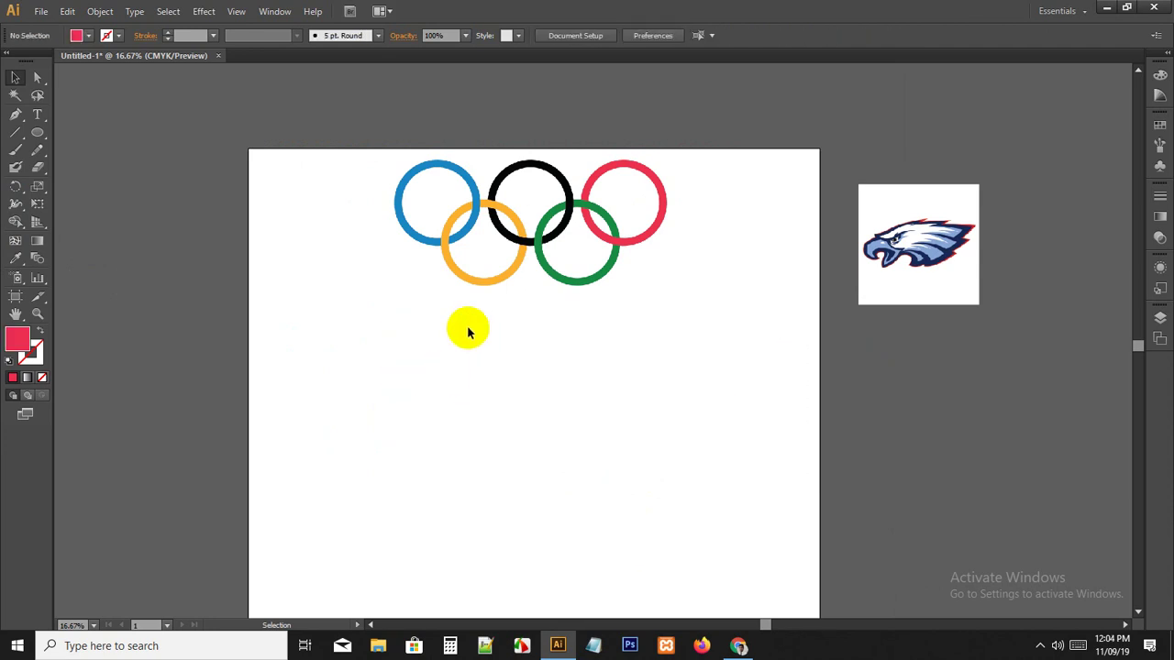
pyautogui.click(544, 229)
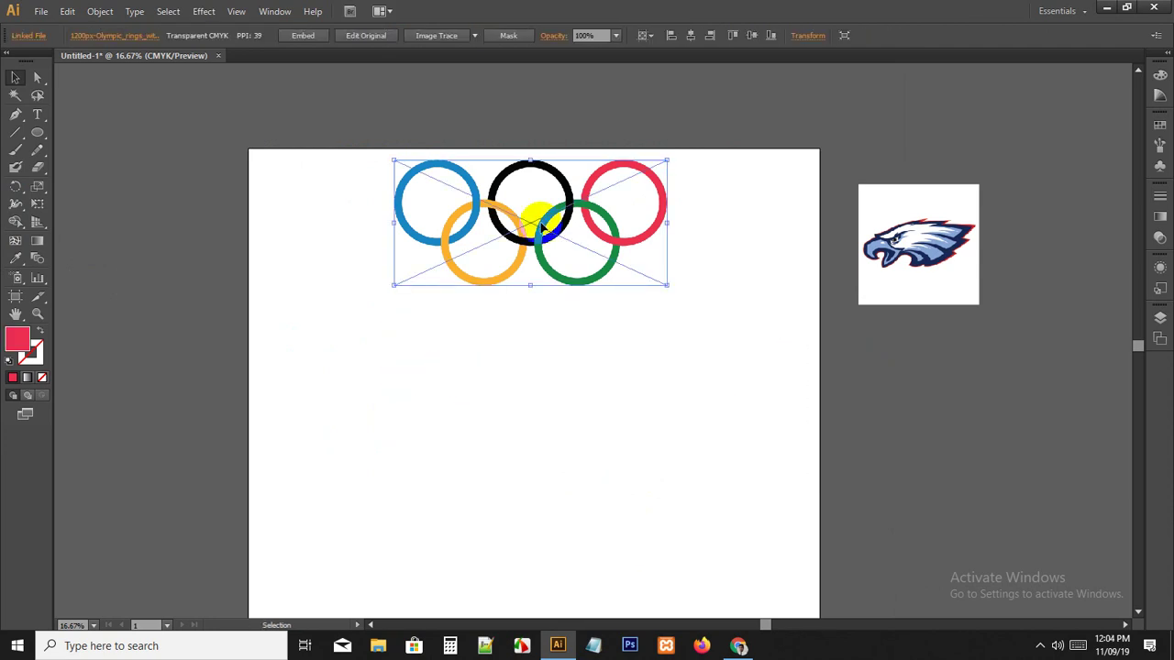
pyautogui.press('Delete')
# Step: Move the eagle head image onto the artboard and enlarge it proportionally to about 42.6 in square
pyautogui.click(919, 213)
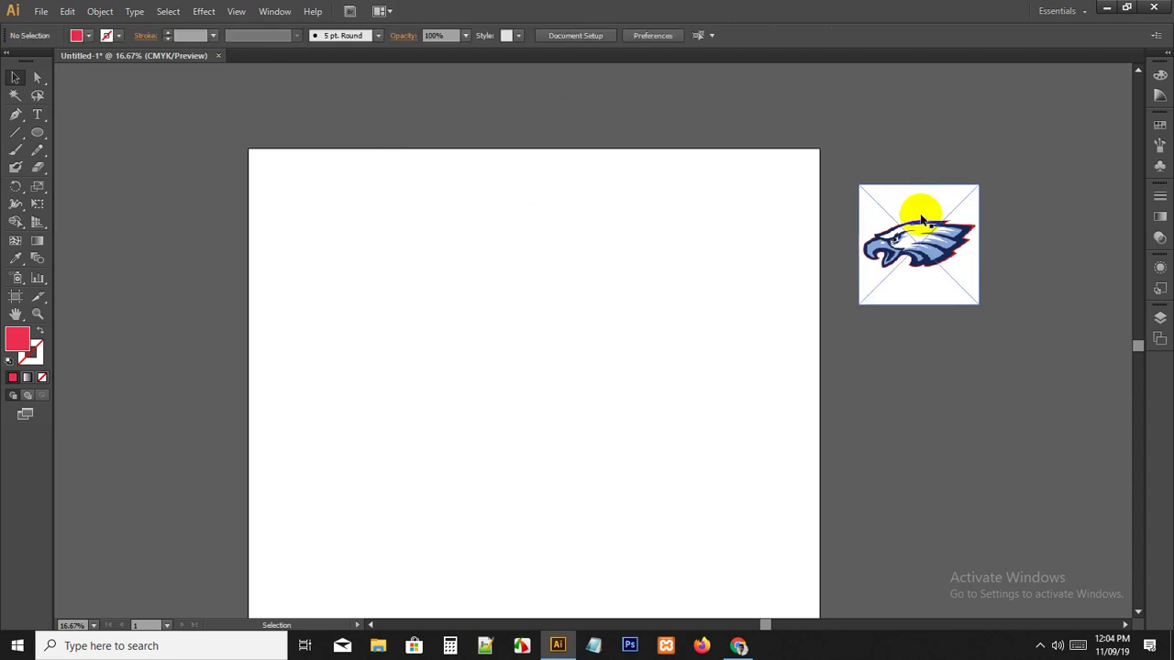
pyautogui.moveTo(925, 239); pyautogui.dragTo(394, 260)
pyautogui.moveTo(452, 325); pyautogui.dragTo(724, 580)
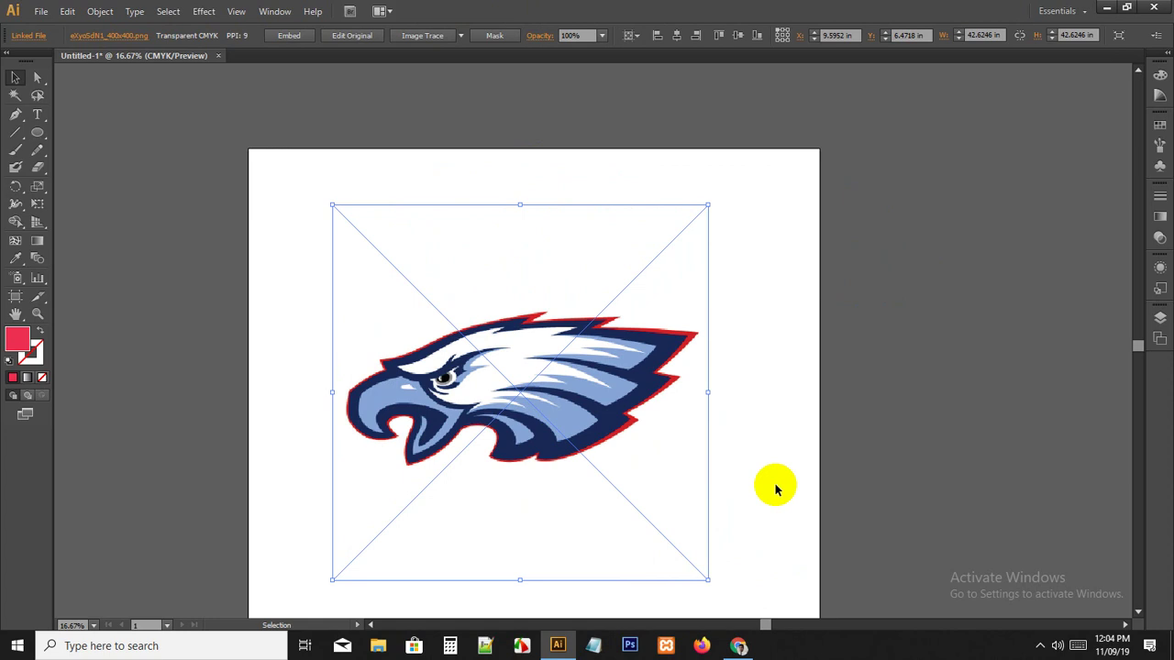
pyautogui.click(739, 645)
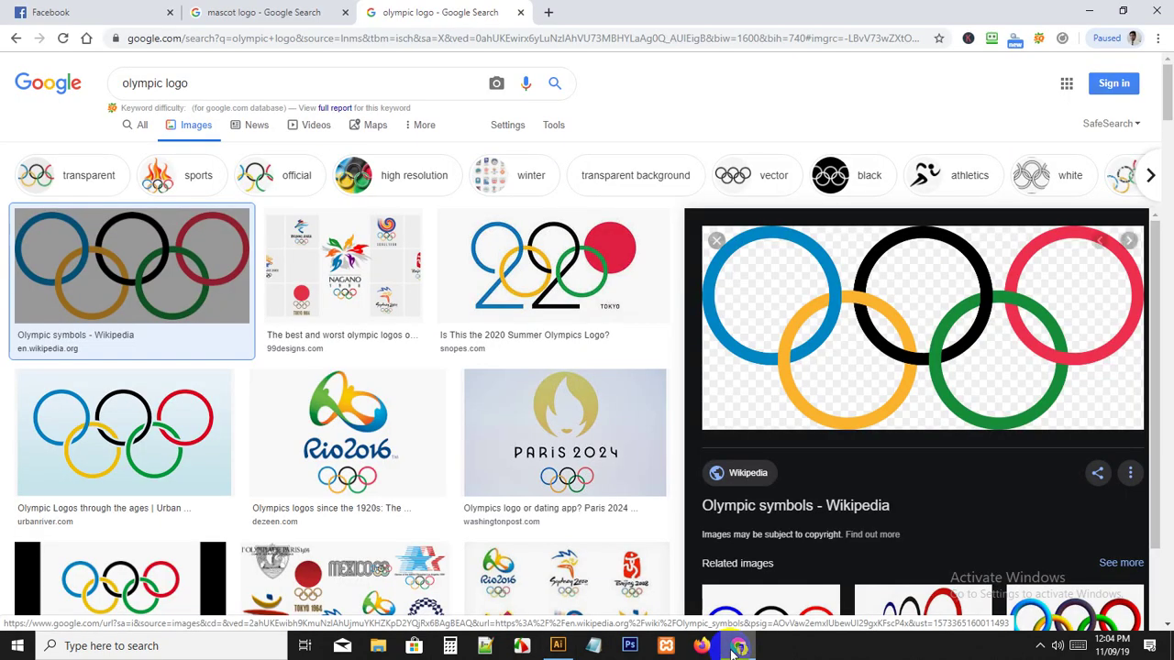
pyautogui.click(123, 11)
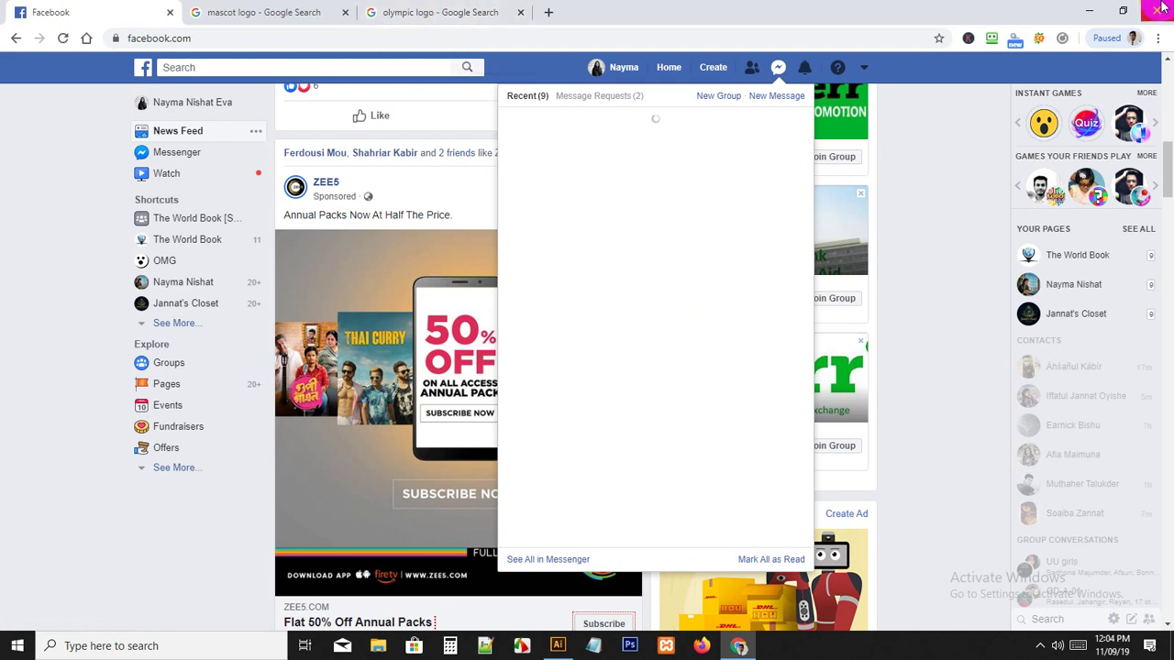
pyautogui.click(1096, 8)
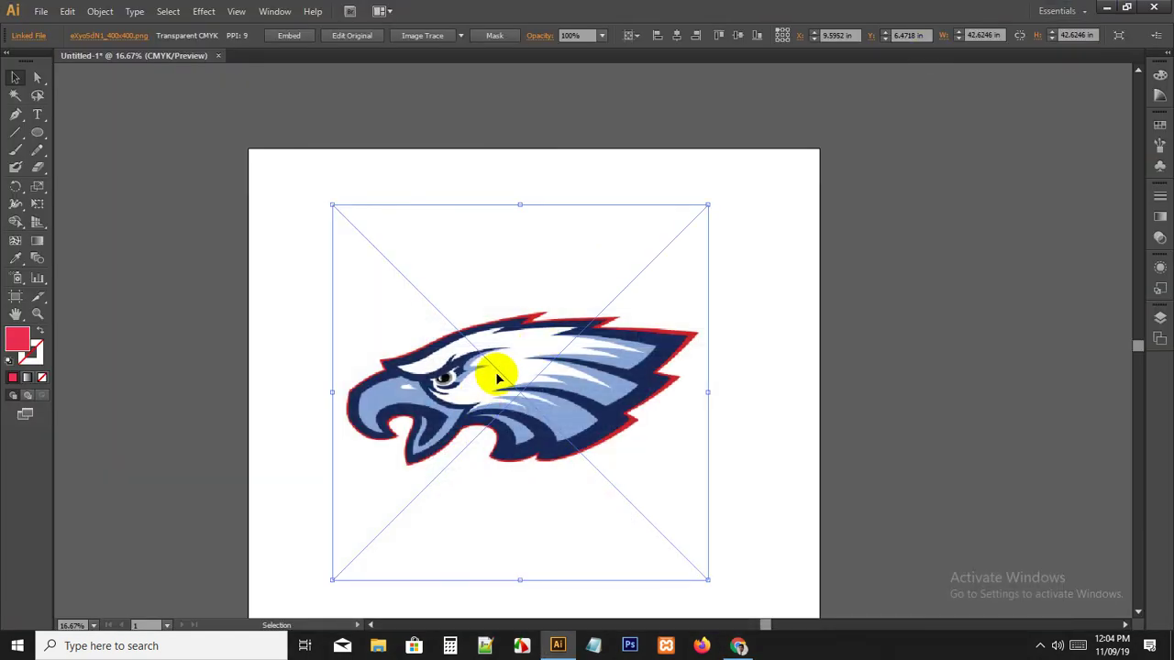
# Step: Scale the eagle head image down about its center to about 28 in square and lock it in place
pyautogui.moveTo(332, 204); pyautogui.dragTo(395, 267)
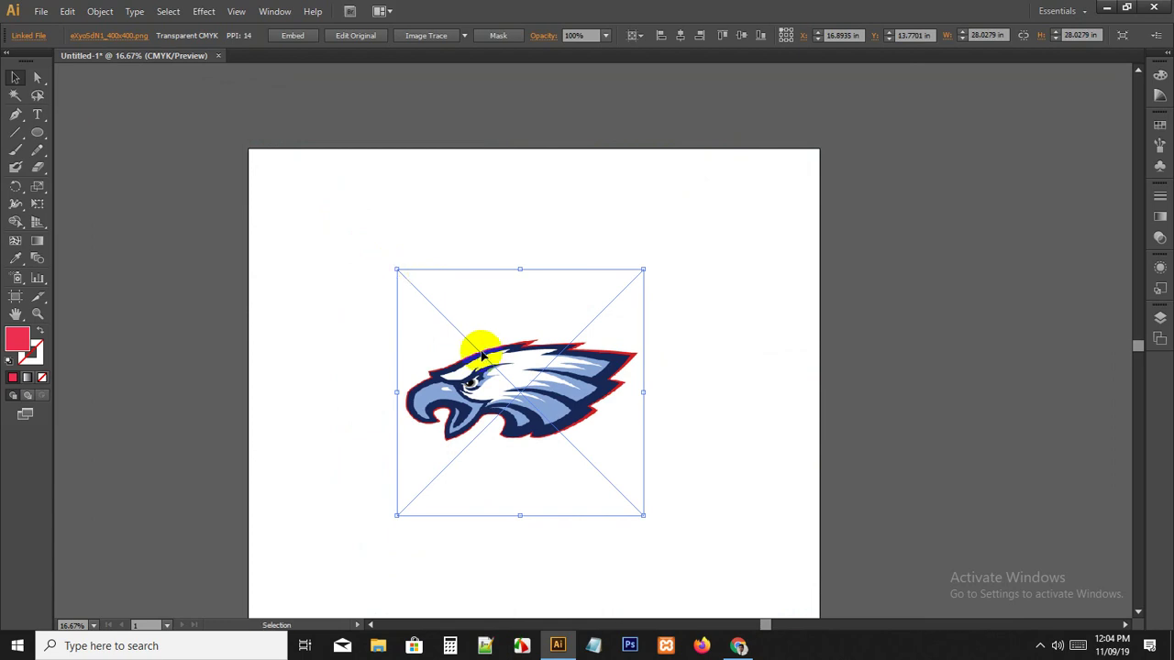
pyautogui.hotkey('ctrl', '=')
pyautogui.hotkey('ctrl', '=')
pyautogui.moveTo(473, 362); pyautogui.dragTo(574, 228)
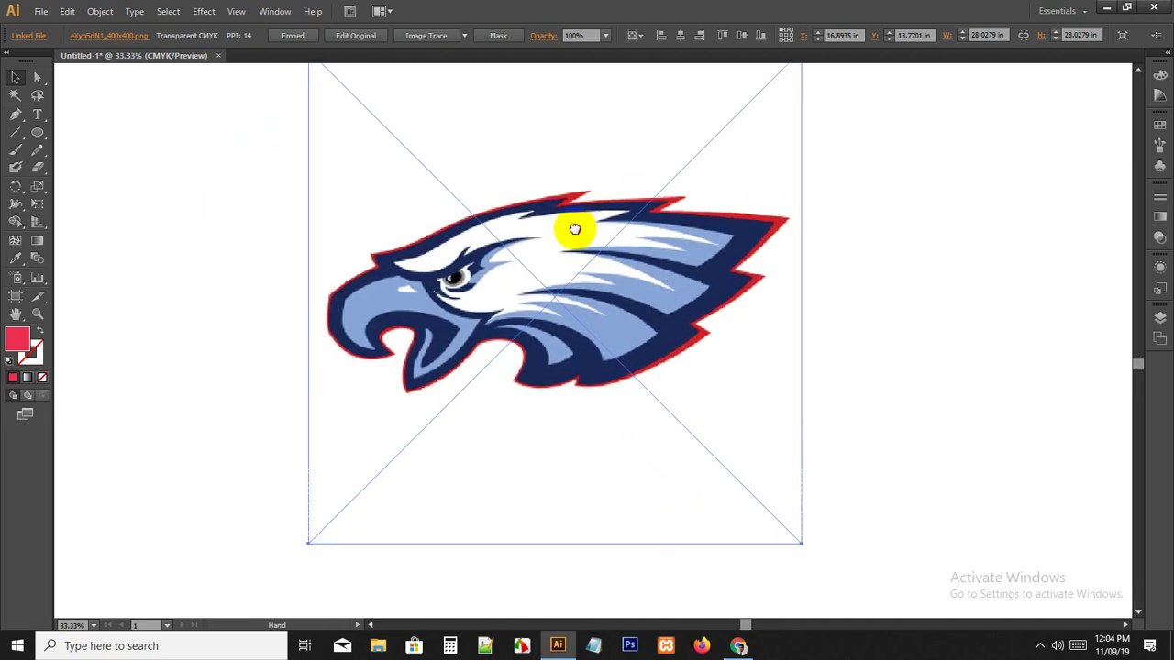
pyautogui.click(927, 397)
pyautogui.click(609, 329)
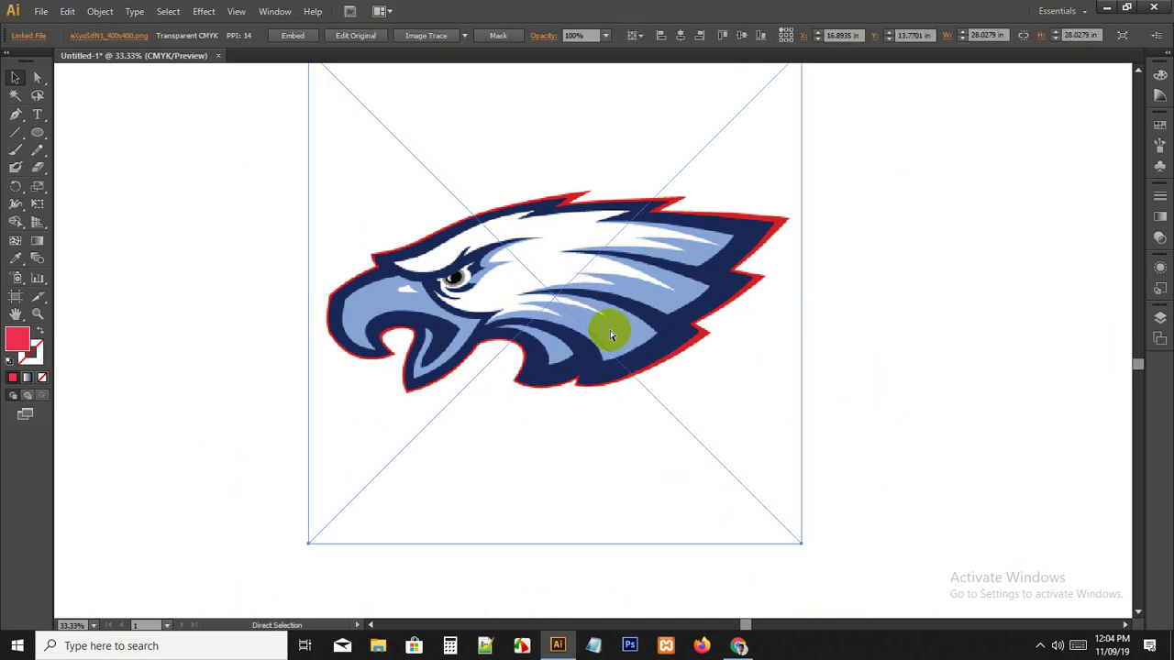
pyautogui.hotkey('ctrl', '2')
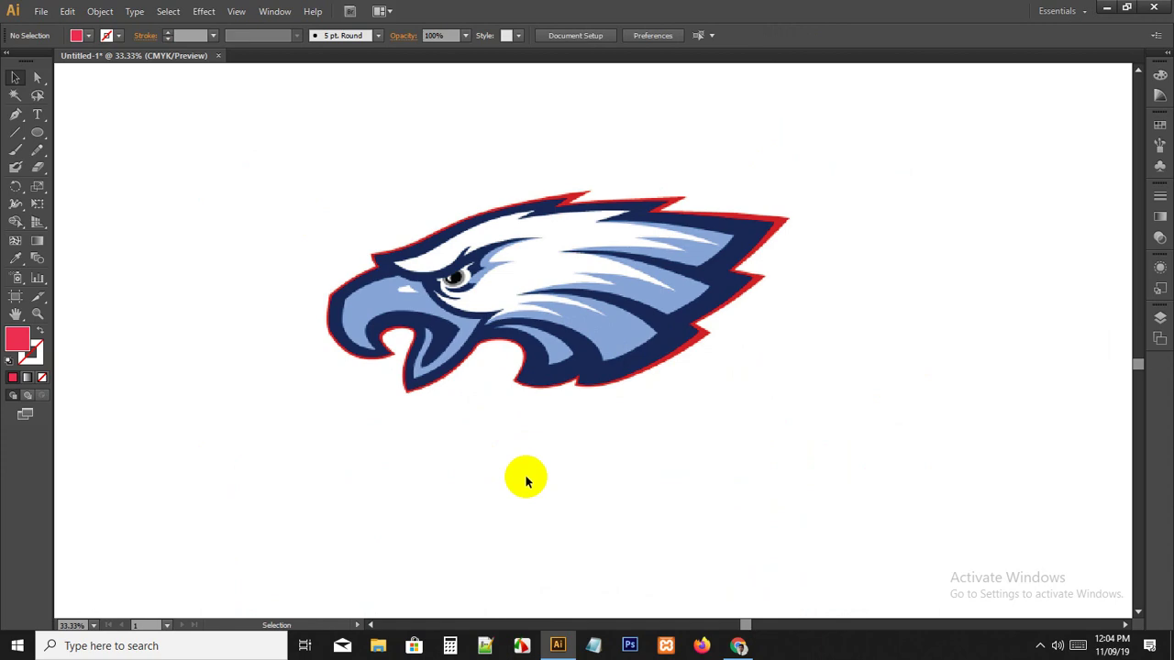
# Step: Switch to Chrome and look through the Olympic logo and mascot logo image results for example logos
pyautogui.click(739, 644)
pyautogui.click(452, 9)
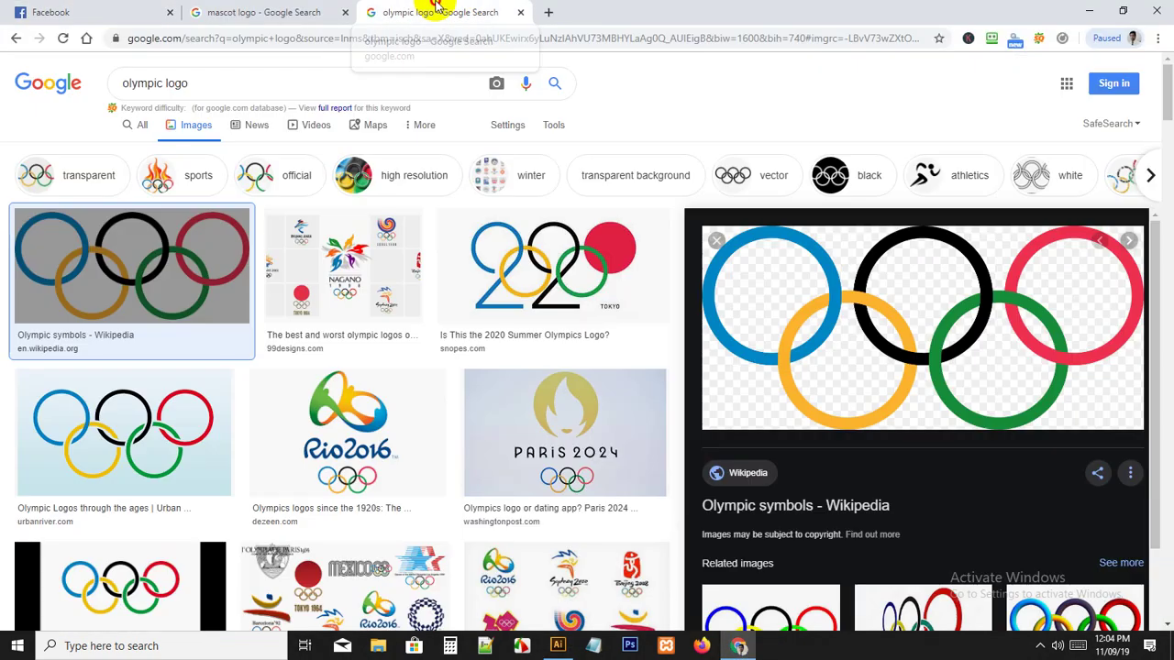
pyautogui.click(298, 10)
pyautogui.click(428, 11)
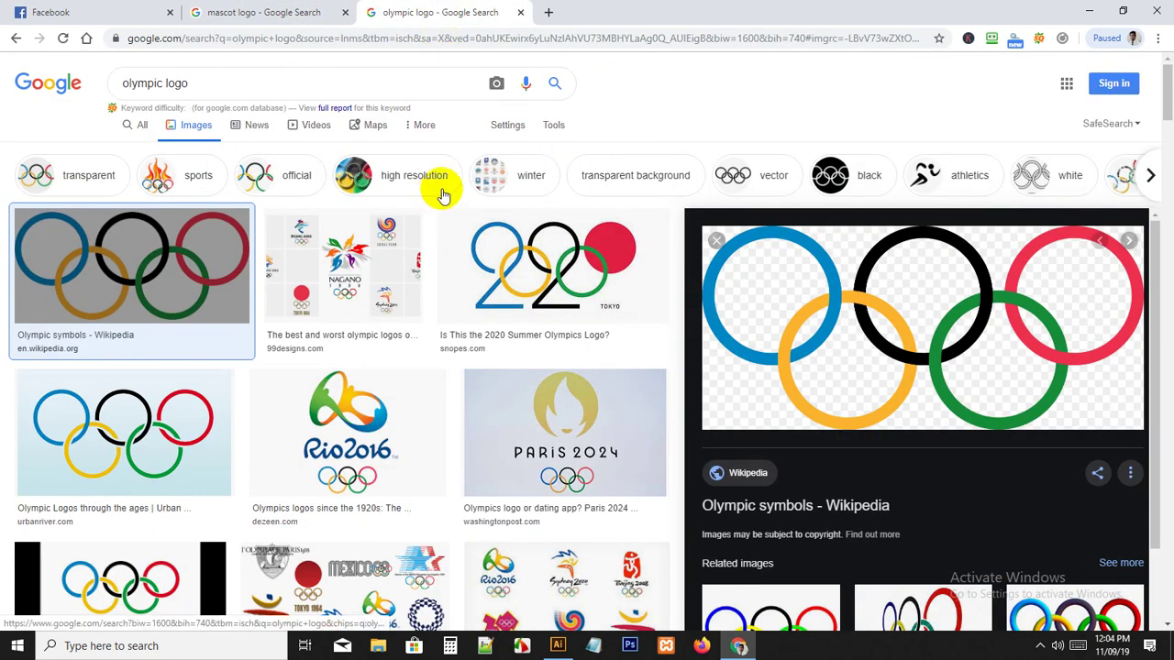
pyautogui.scroll(-3, 569, 275)
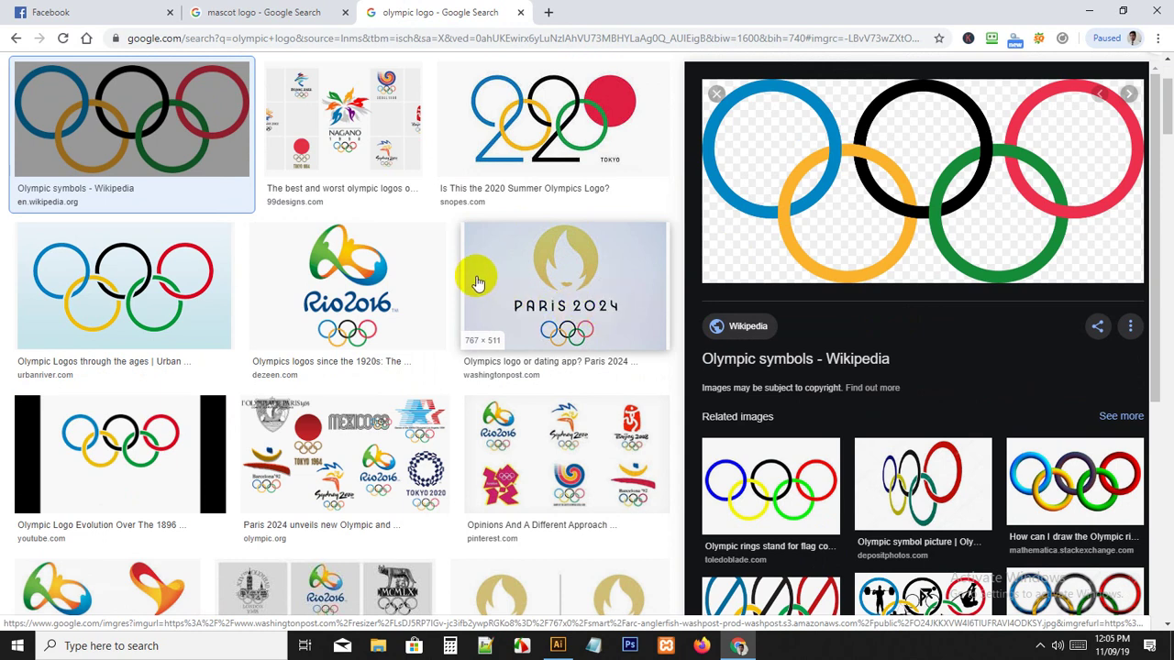
pyautogui.click(262, 11)
pyautogui.scroll(15, 493, 393)
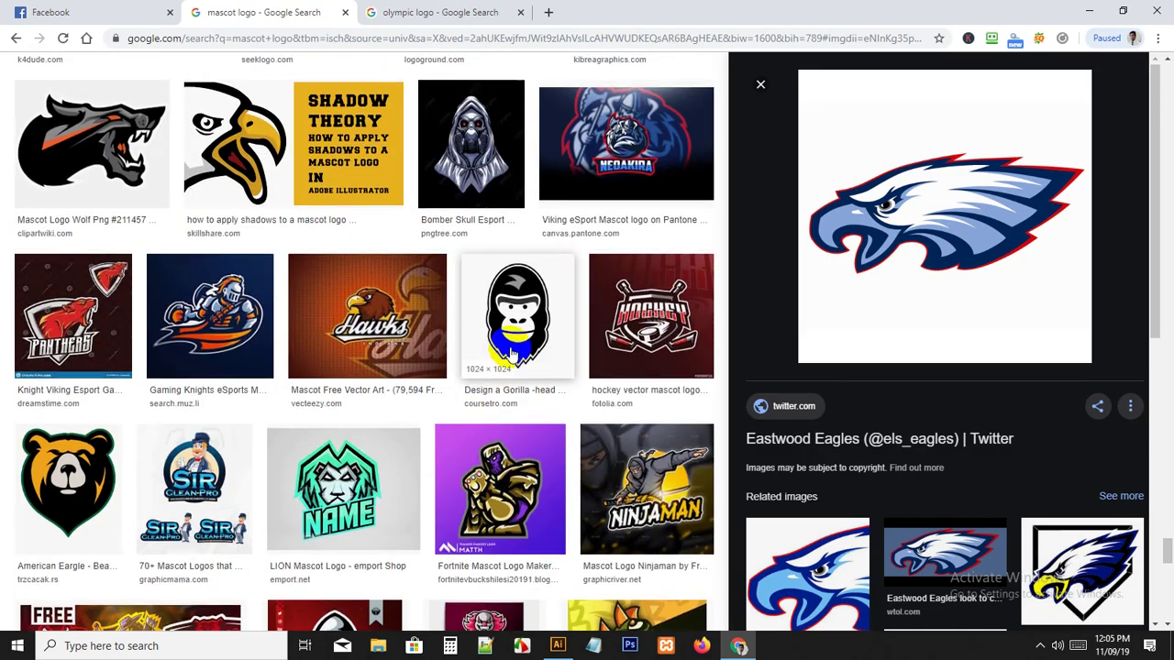
pyautogui.scroll(15, 515, 347)
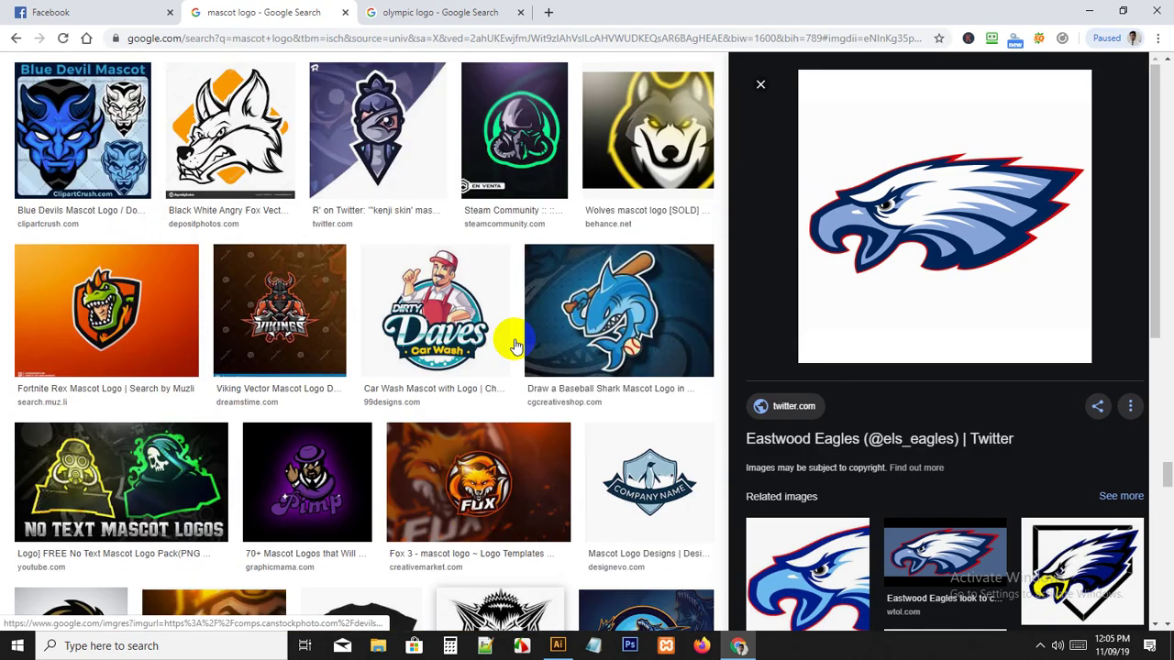
pyautogui.scroll(10, 515, 345)
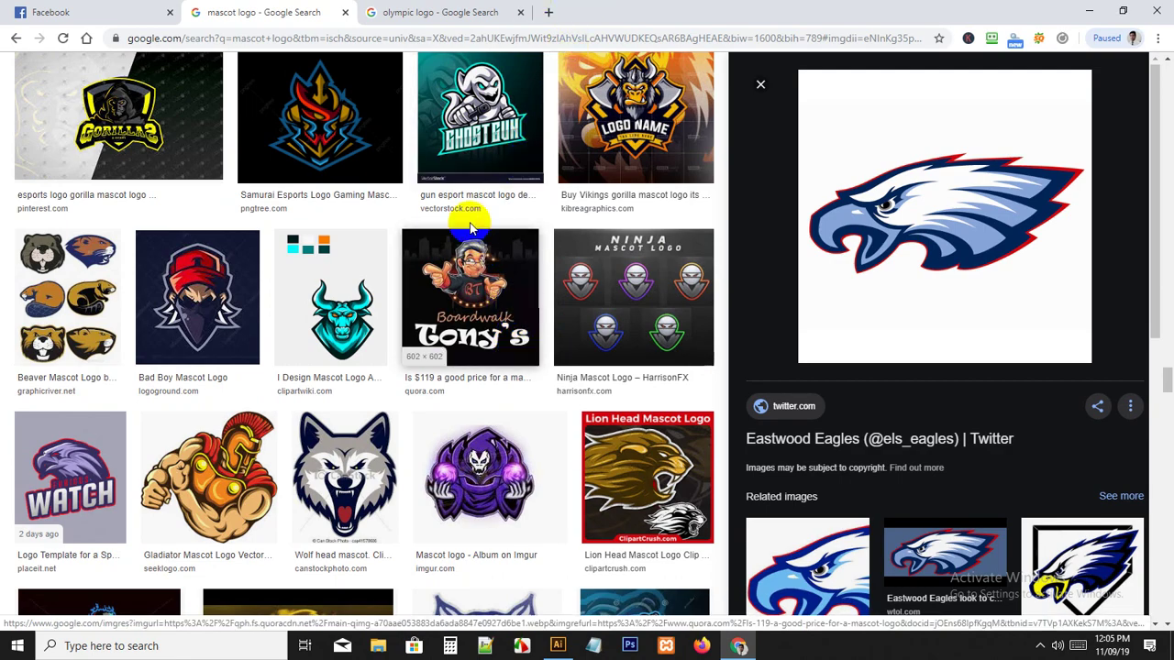
# Step: Look further through the mascot logo image results for other example logos
pyautogui.scroll(-10, 476, 225)
pyautogui.scroll(3, 486, 209)
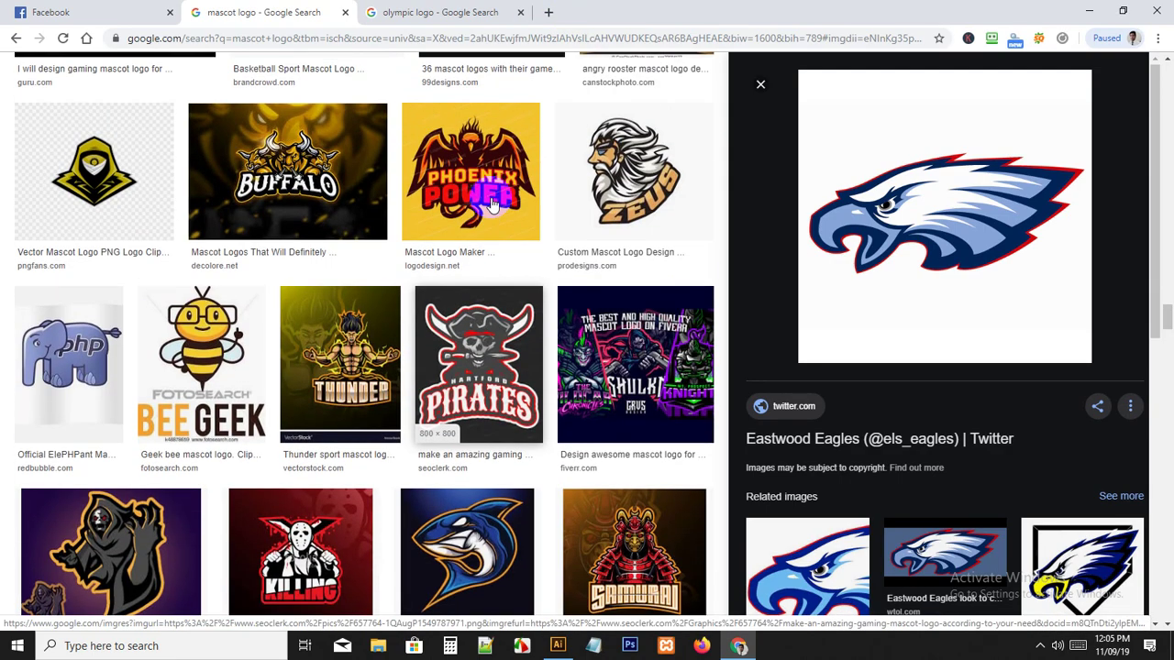
pyautogui.scroll(-3, 490, 202)
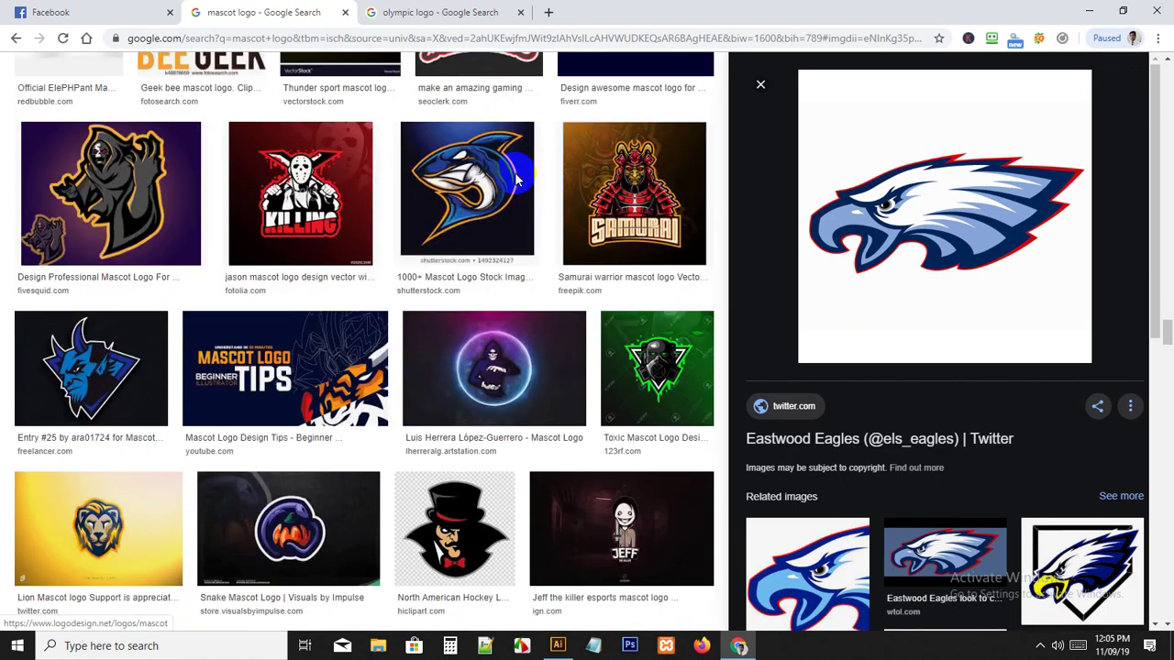
pyautogui.scroll(6, 505, 183)
pyautogui.scroll(6, 516, 172)
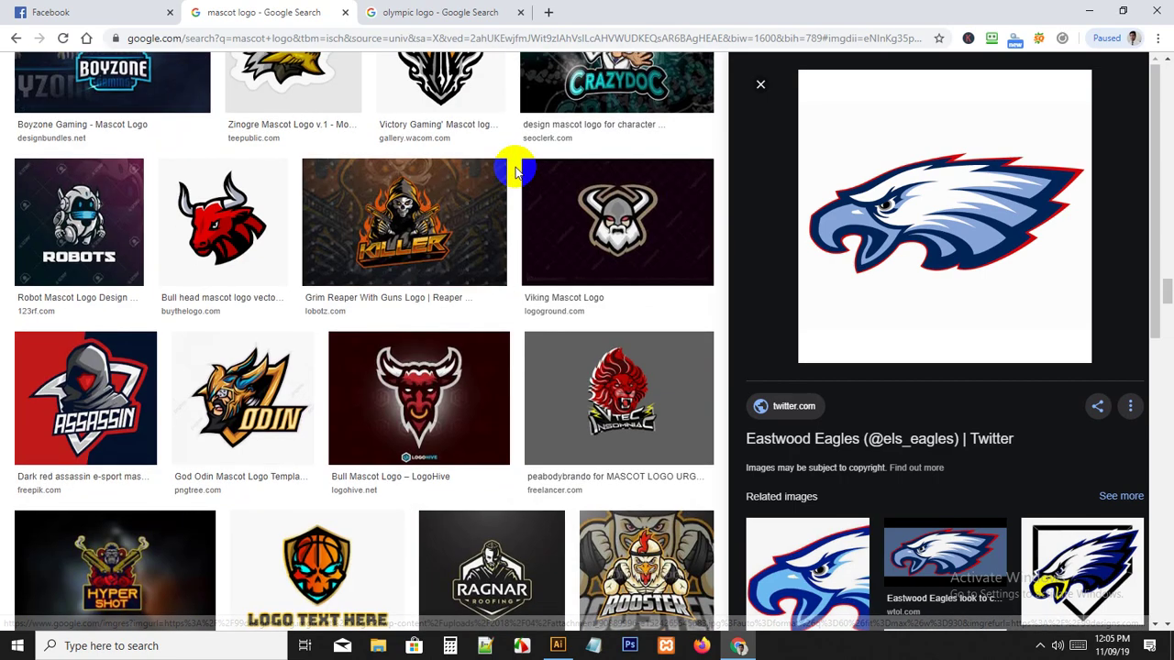
pyautogui.scroll(8, 516, 172)
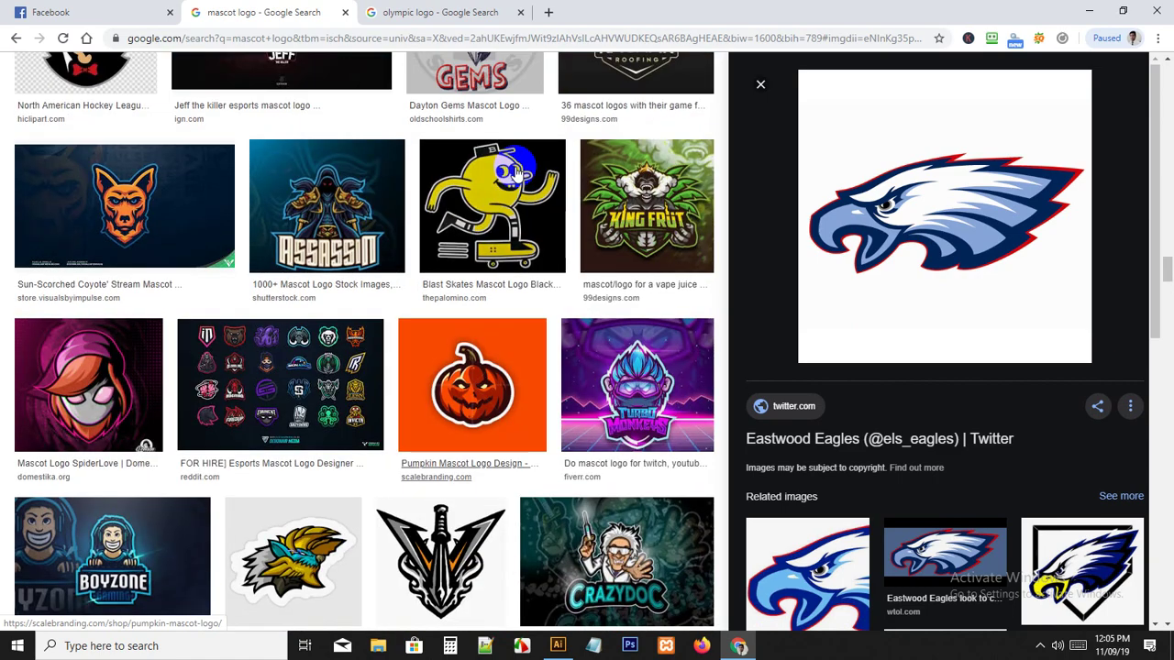
pyautogui.scroll(4, 490, 253)
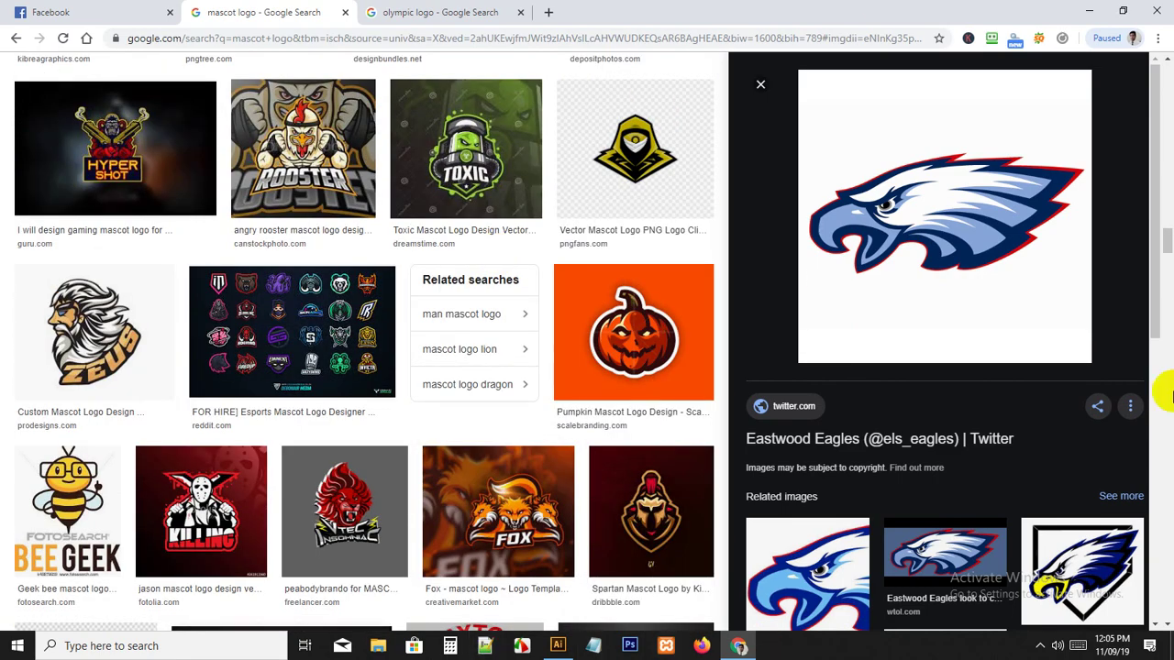
pyautogui.scroll(5, 471, 319)
pyautogui.scroll(2, 474, 330)
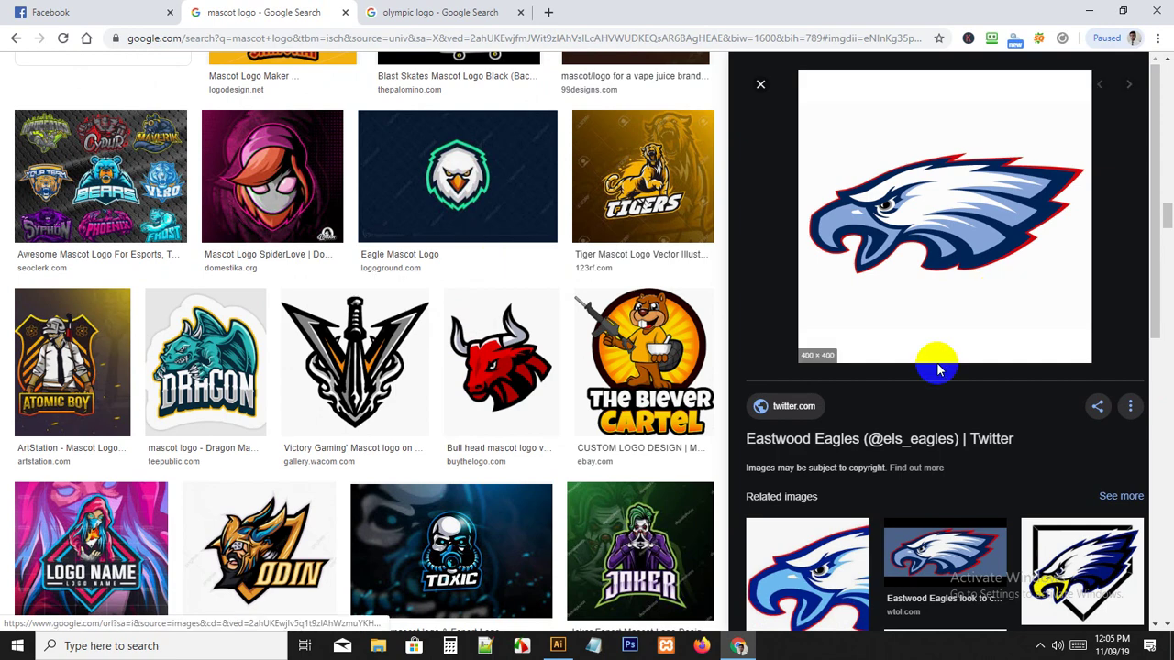
# Step: Switch back to Illustrator and examine the eagle head reference up close, along with the available shape tools
pyautogui.click(1089, 11)
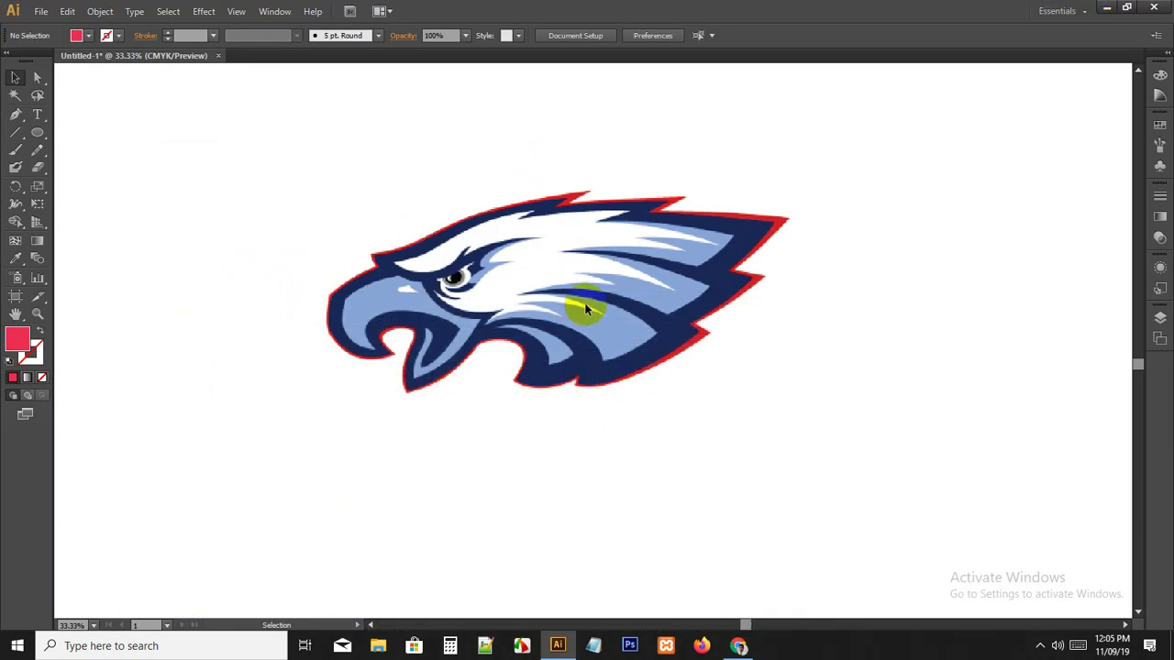
pyautogui.scroll(-2, 597, 262)
pyautogui.hotkey('ctrl', '+')
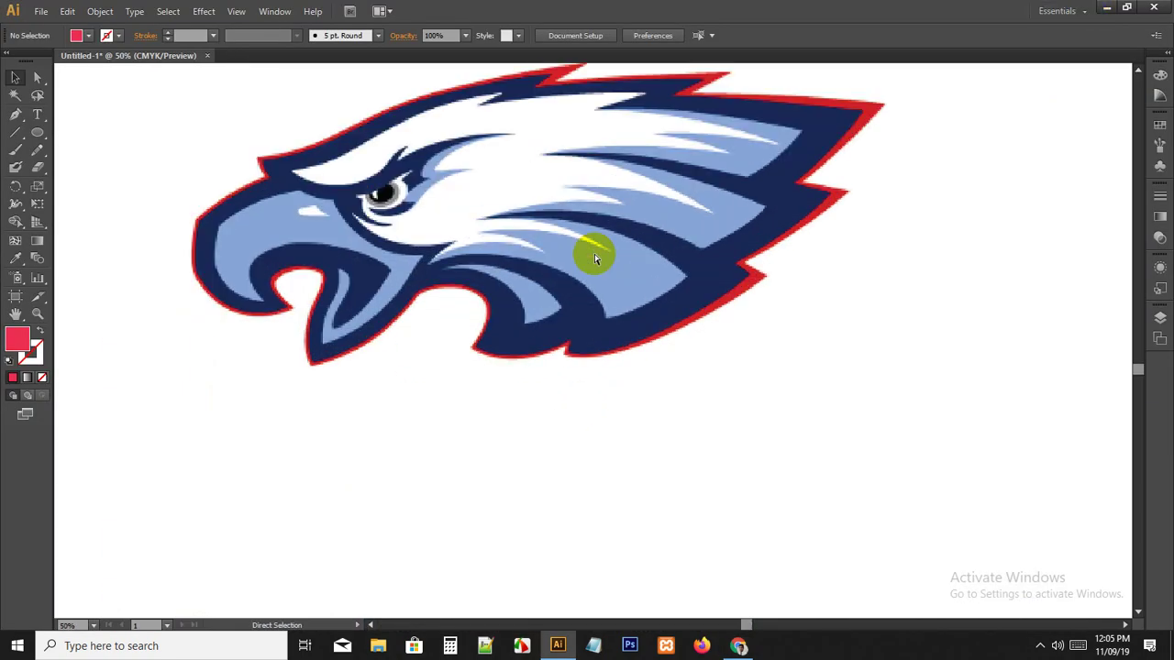
pyautogui.press('space')
pyautogui.moveTo(571, 262); pyautogui.dragTo(587, 337)
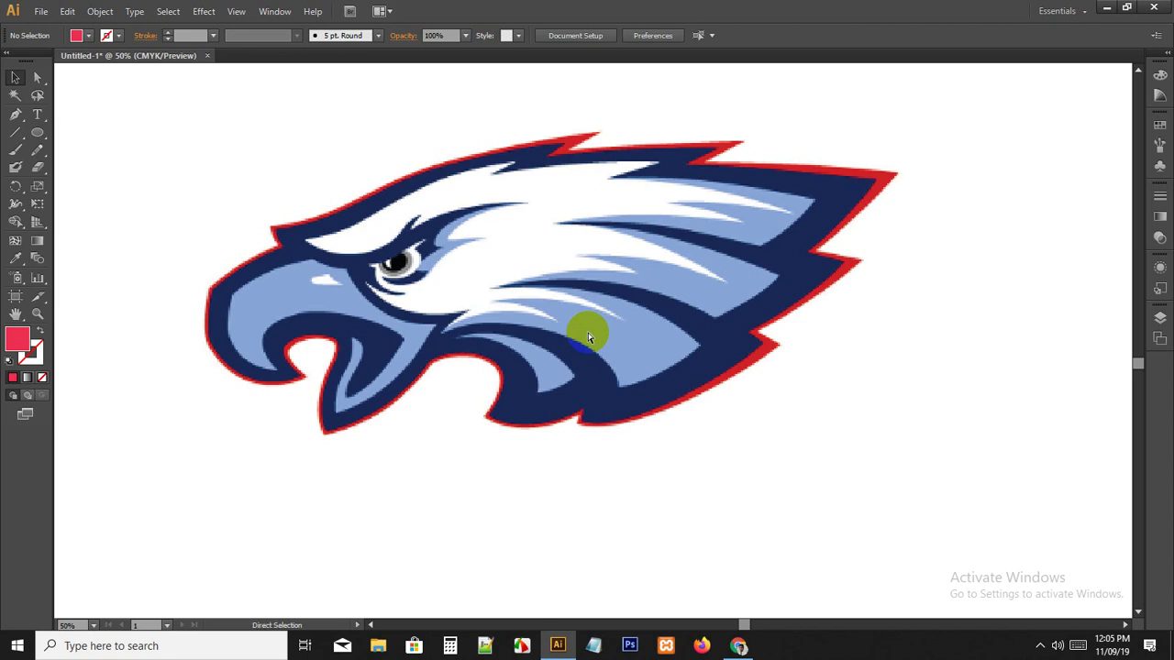
pyautogui.hotkey('ctrl', '-')
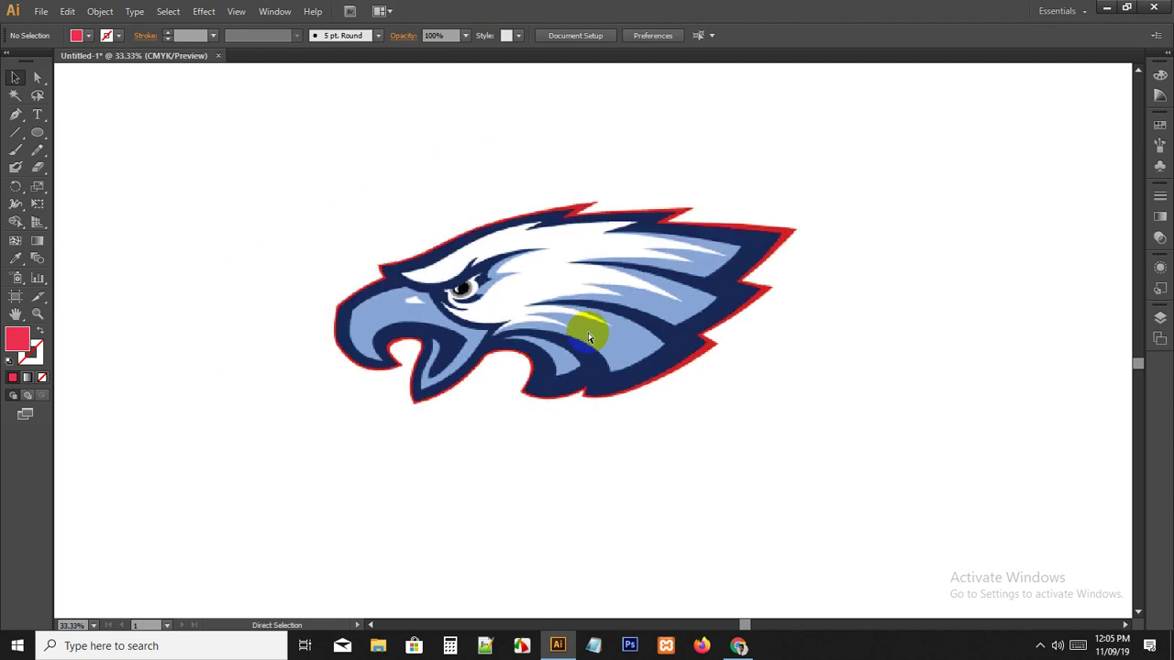
pyautogui.hotkey('ctrl', '+')
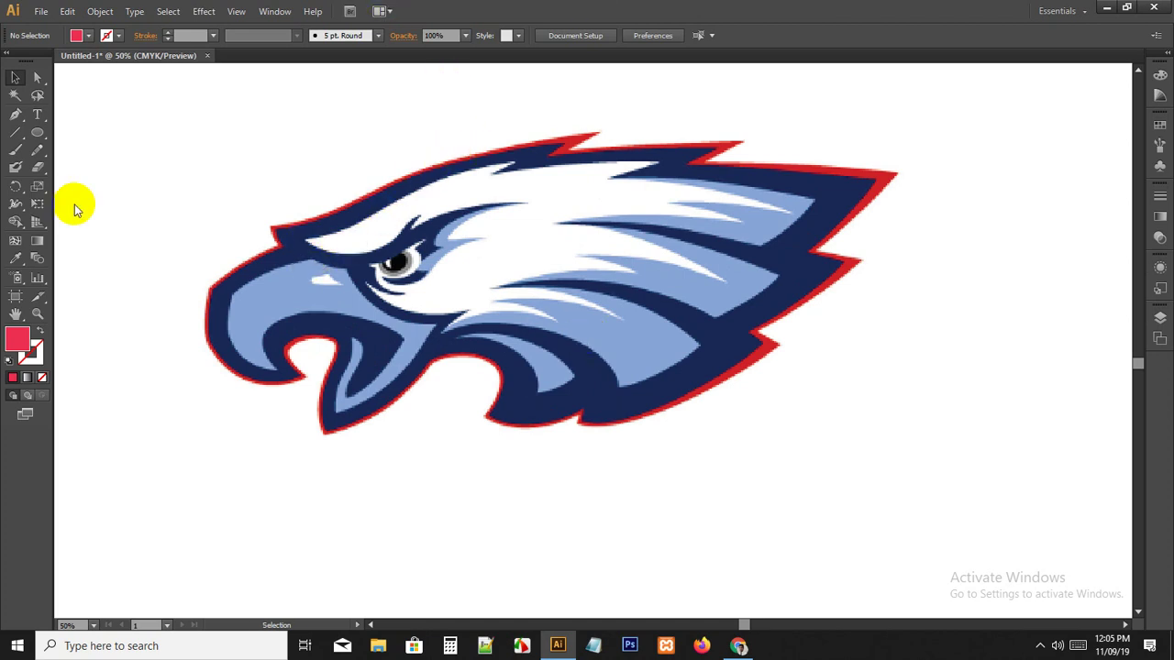
pyautogui.moveTo(36, 132); pyautogui.dragTo(288, 132)
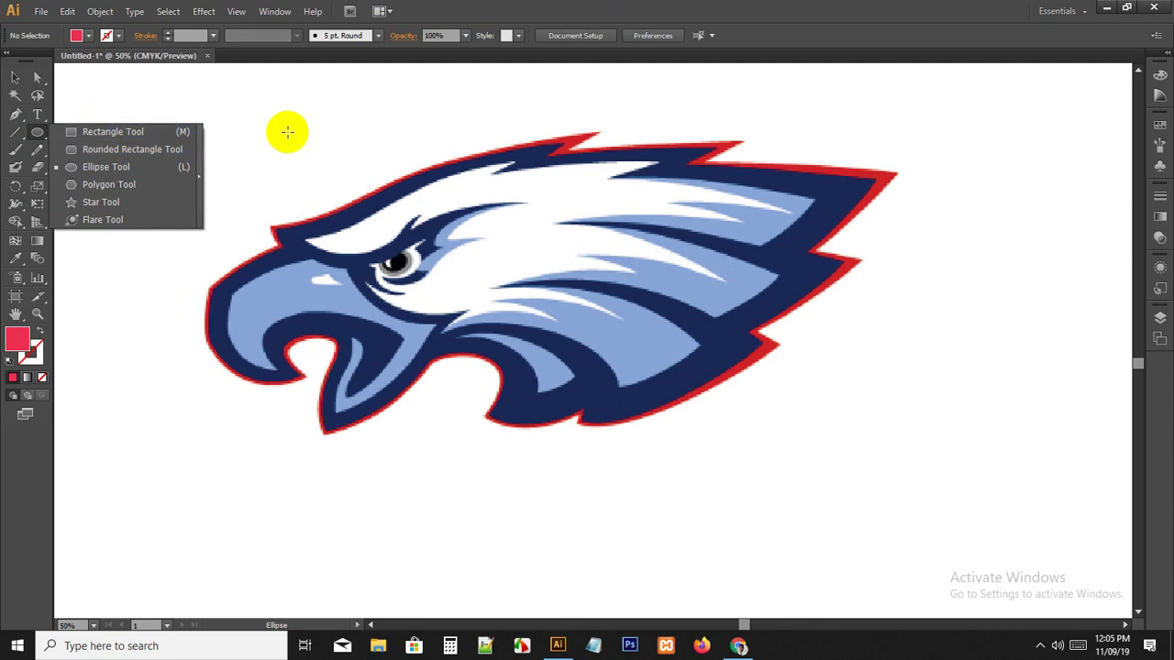
pyautogui.press('v')
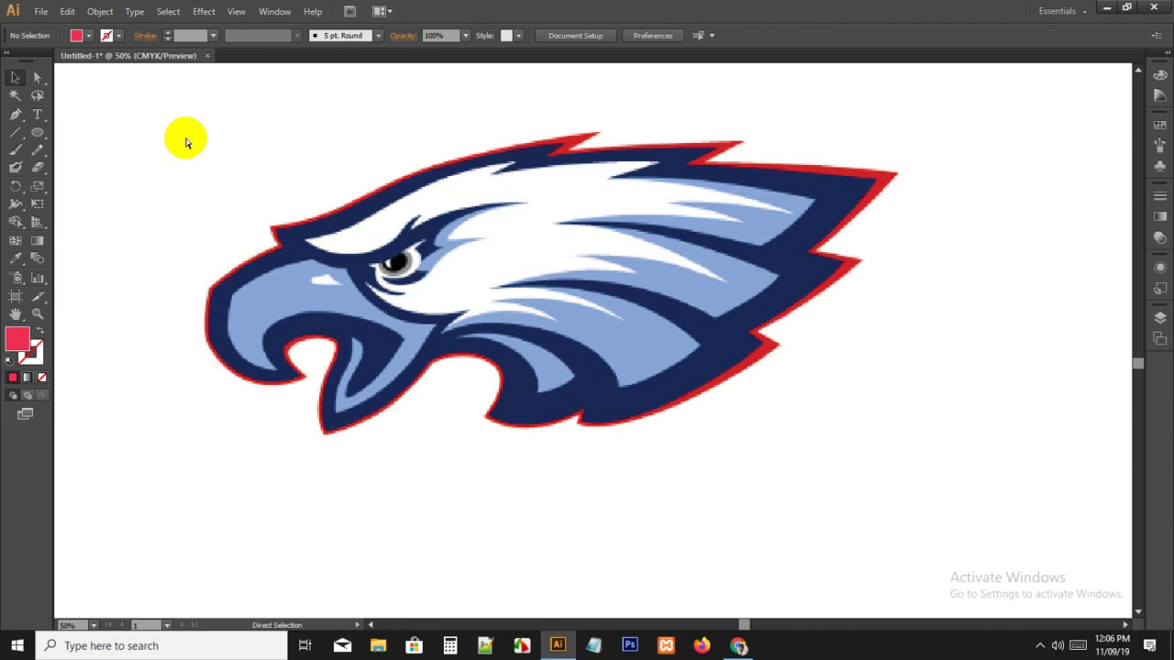
pyautogui.hotkey('ctrl', '-')
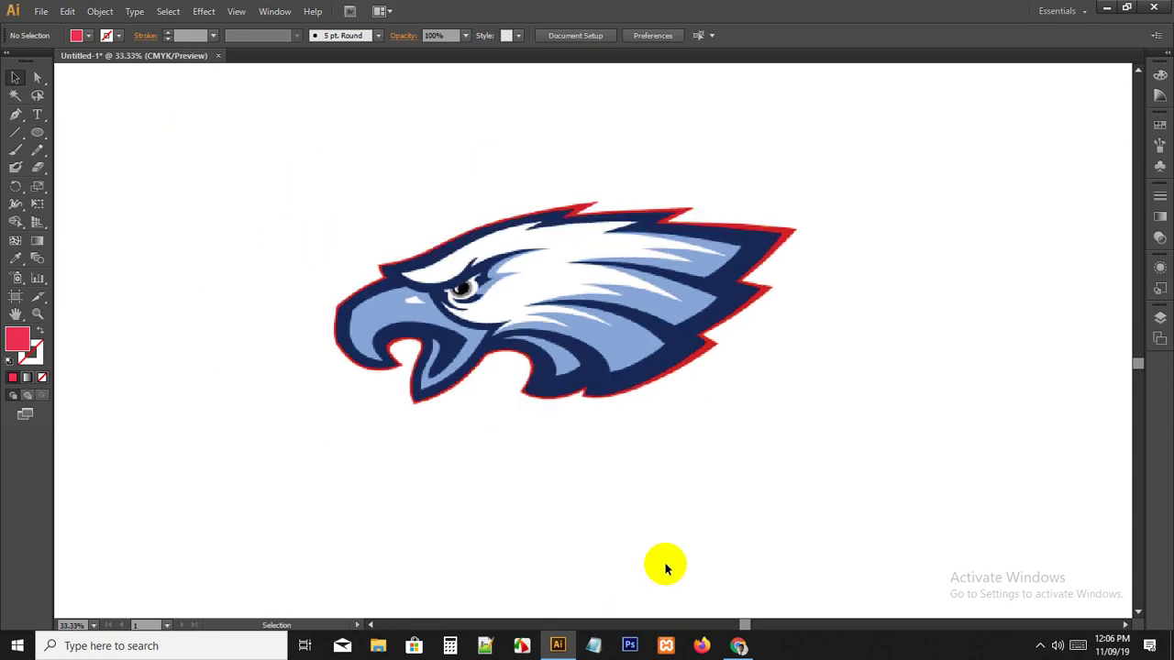
pyautogui.press('space')
pyautogui.moveTo(631, 488); pyautogui.dragTo(555, 459)
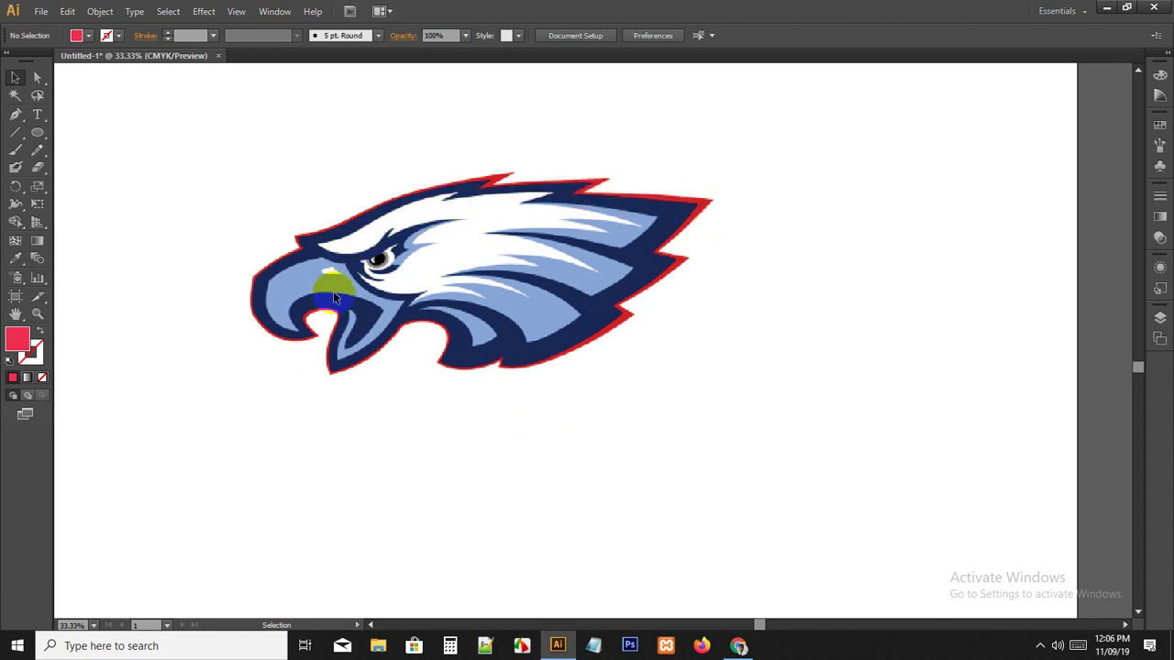
pyautogui.hotkey('ctrl', '+')
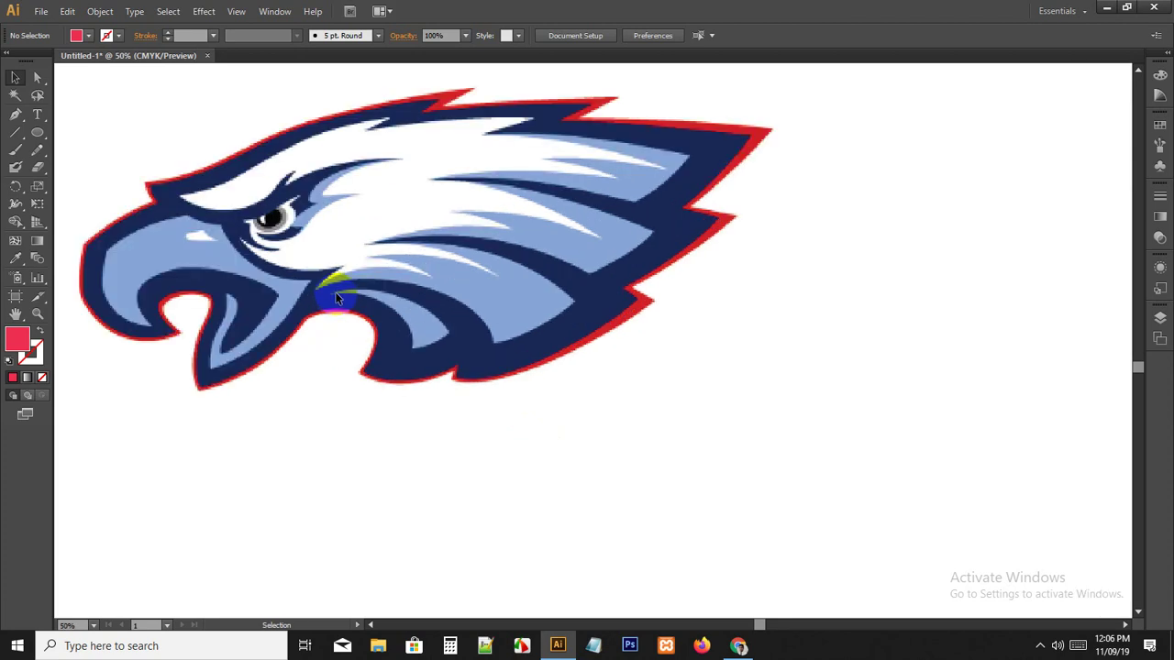
pyautogui.moveTo(451, 257); pyautogui.dragTo(517, 321)
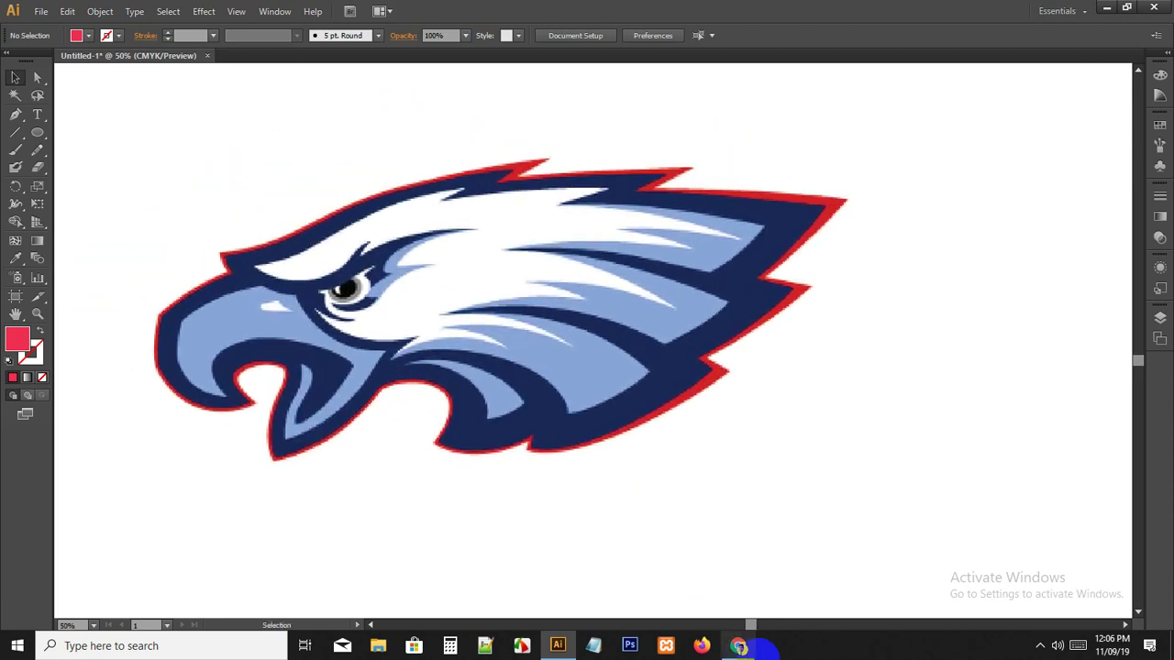
# Step: Switch to Chrome, search the mascot logo results for another eagle, and preview the purple Eagle Mascot Logo from Visuals by Impulse
pyautogui.click(739, 644)
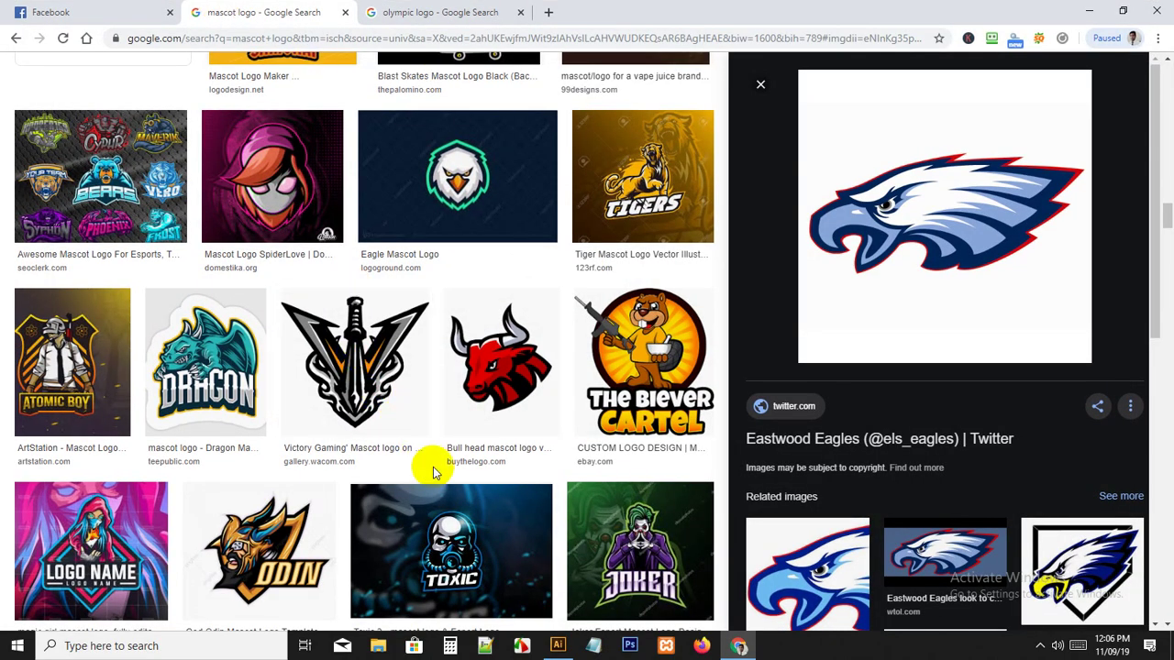
pyautogui.scroll(5, 434, 470)
pyautogui.scroll(10, 433, 472)
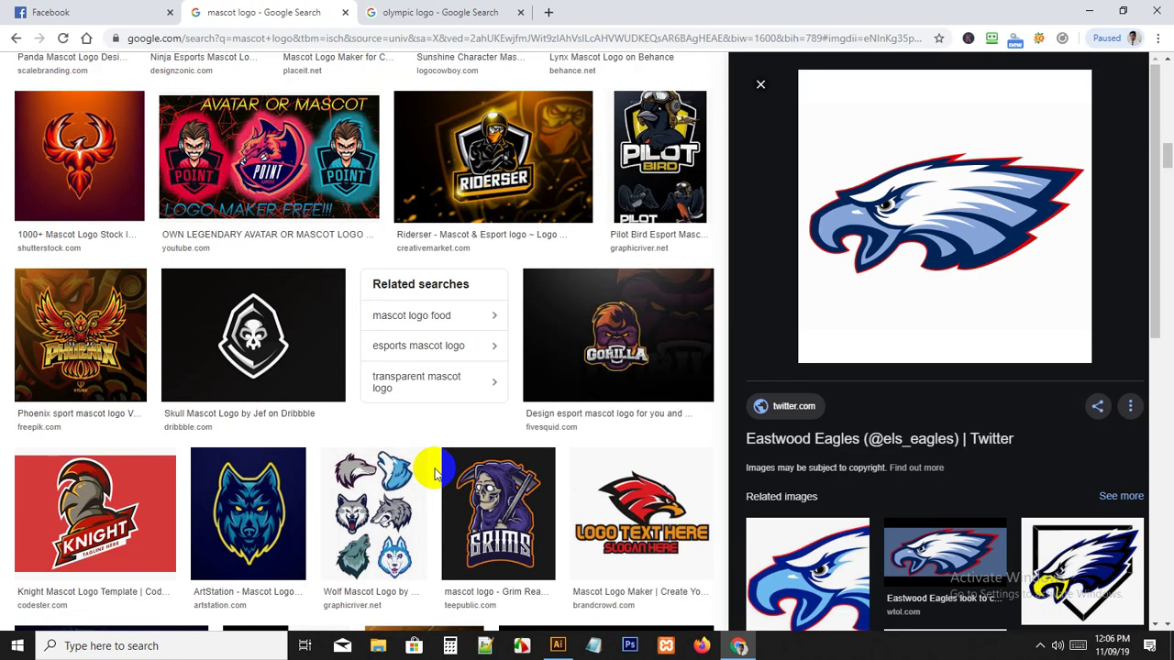
pyautogui.scroll(4, 436, 474)
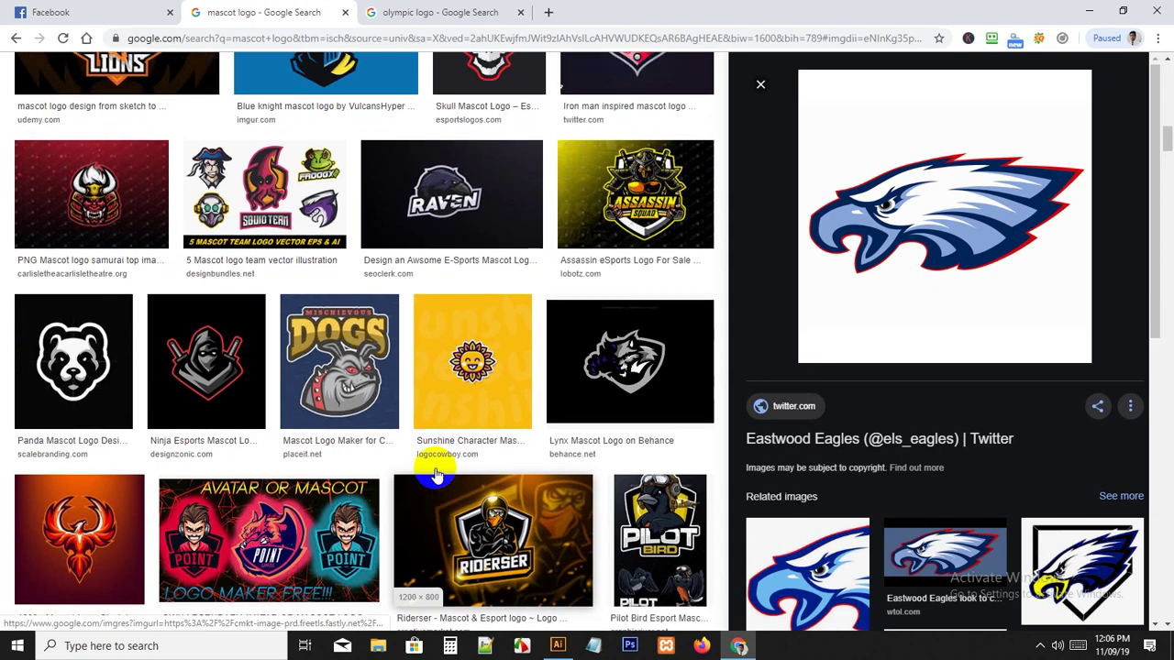
pyautogui.scroll(2, 437, 475)
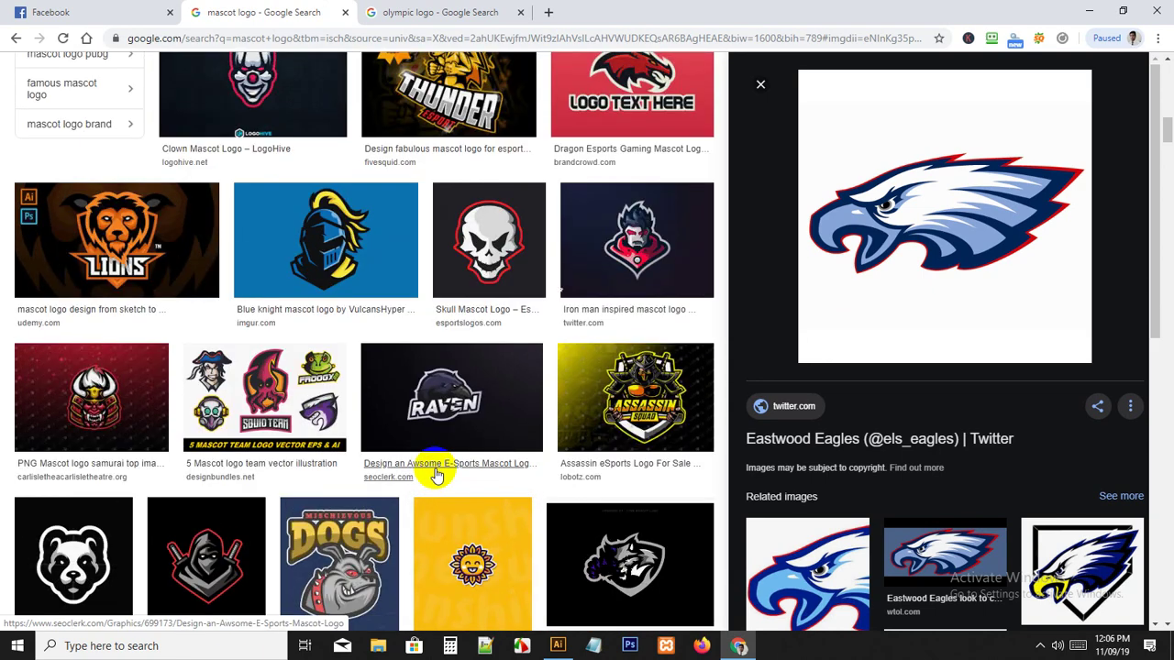
pyautogui.scroll(3, 437, 474)
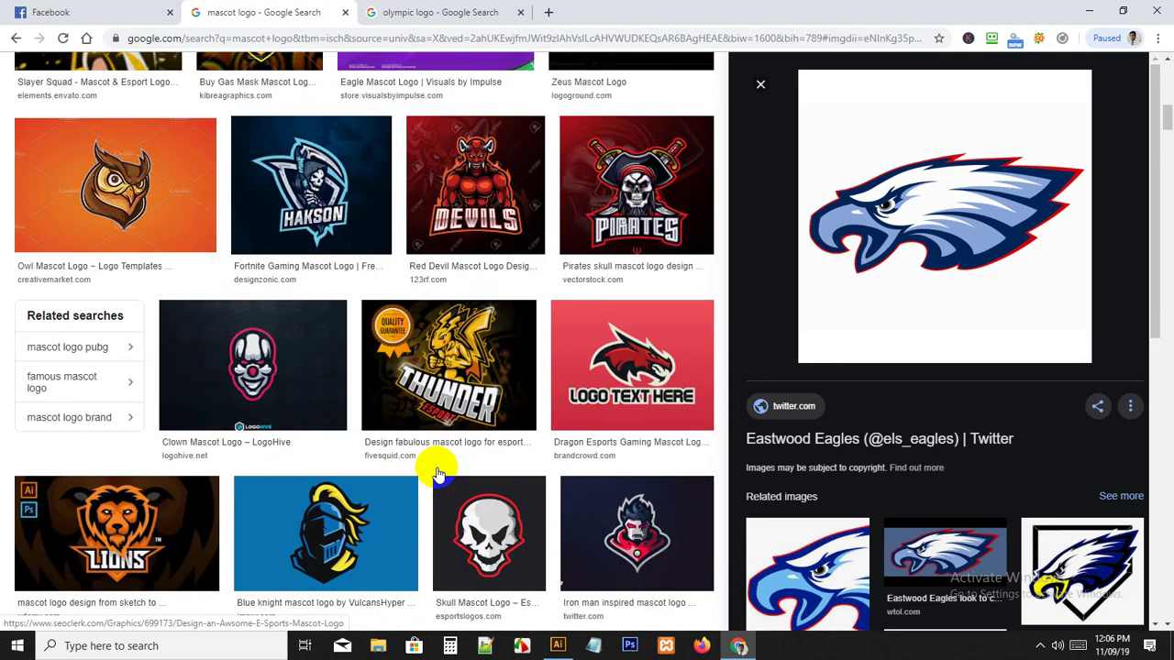
pyautogui.scroll(4, 436, 474)
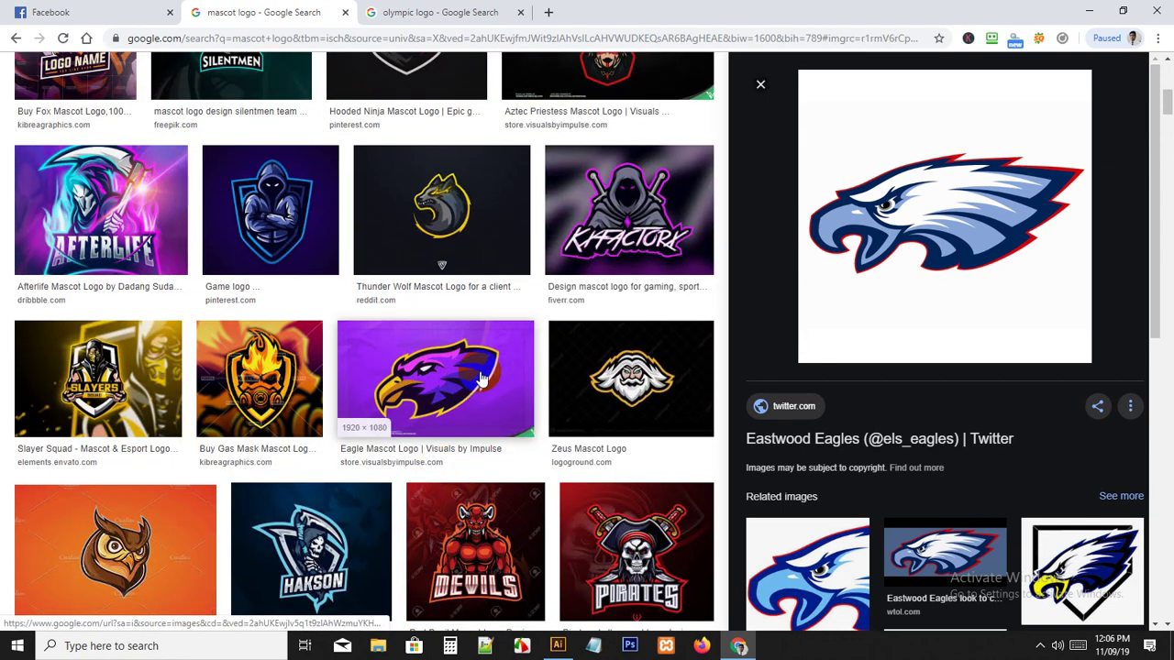
pyautogui.click(362, 408)
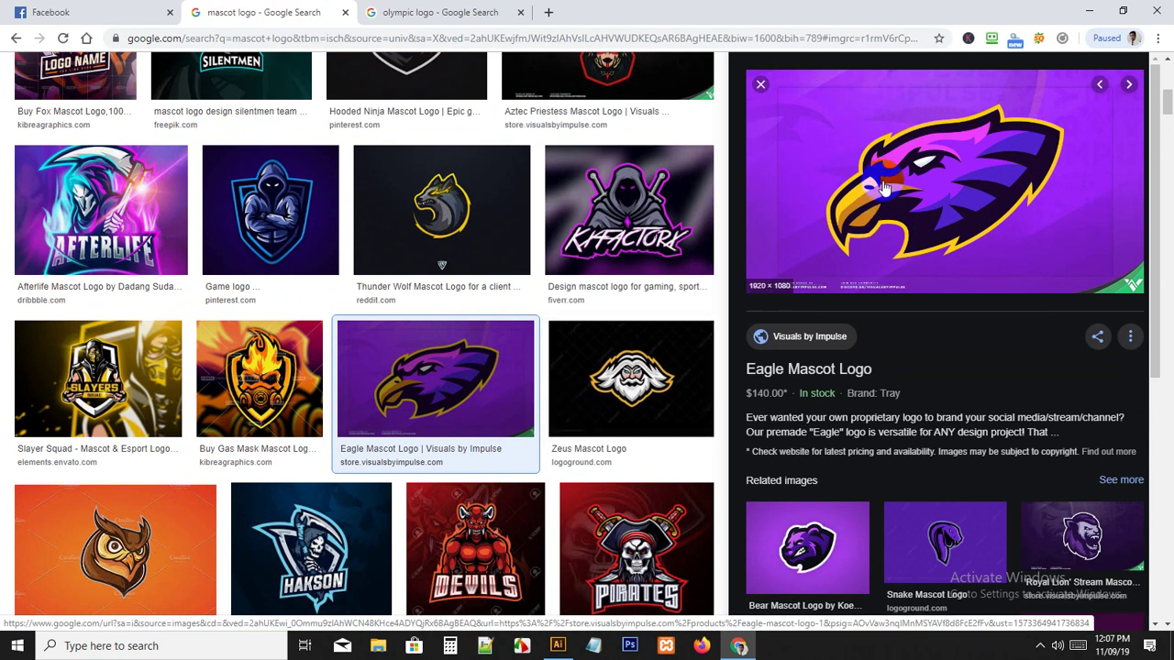
# Step: Open the purple Eagle Mascot Logo image in a new browser tab and view it there at full size
pyautogui.rightClick(906, 154)
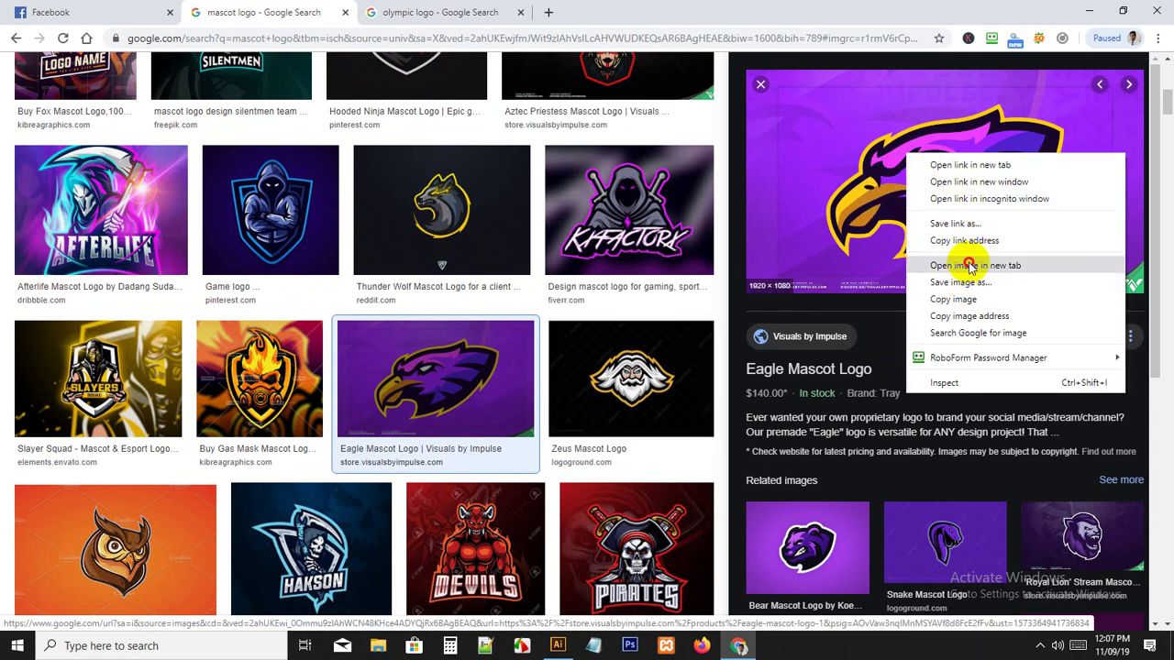
pyautogui.click(966, 266)
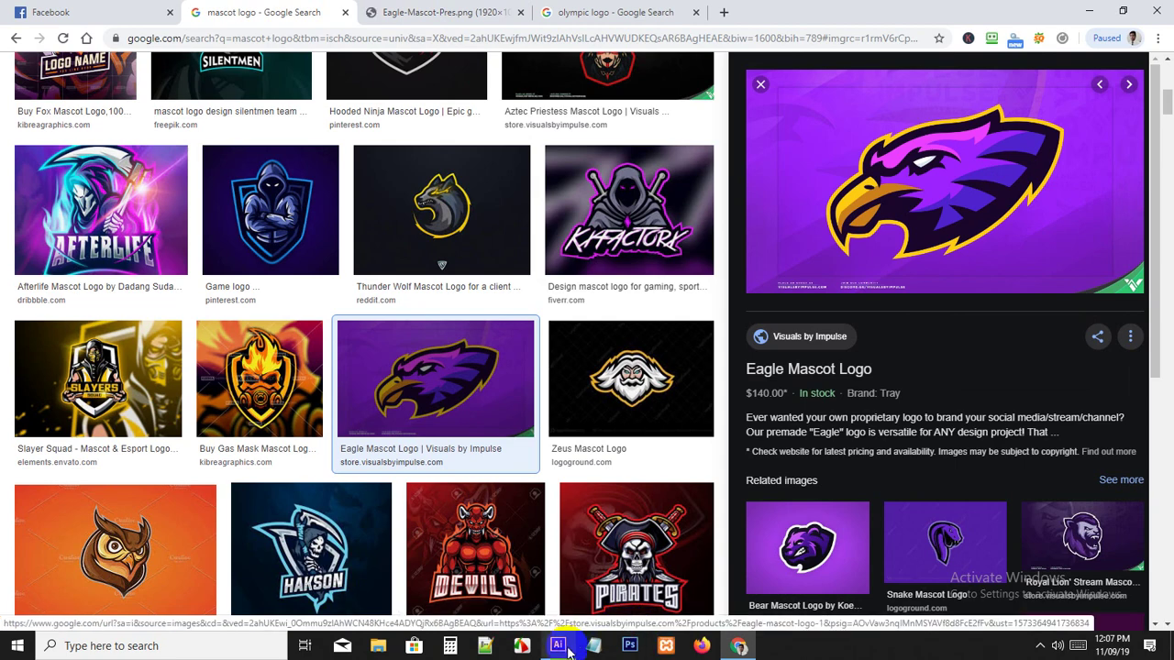
pyautogui.click(563, 648)
pyautogui.hotkey('alt', 'Tab')
pyautogui.click(408, 11)
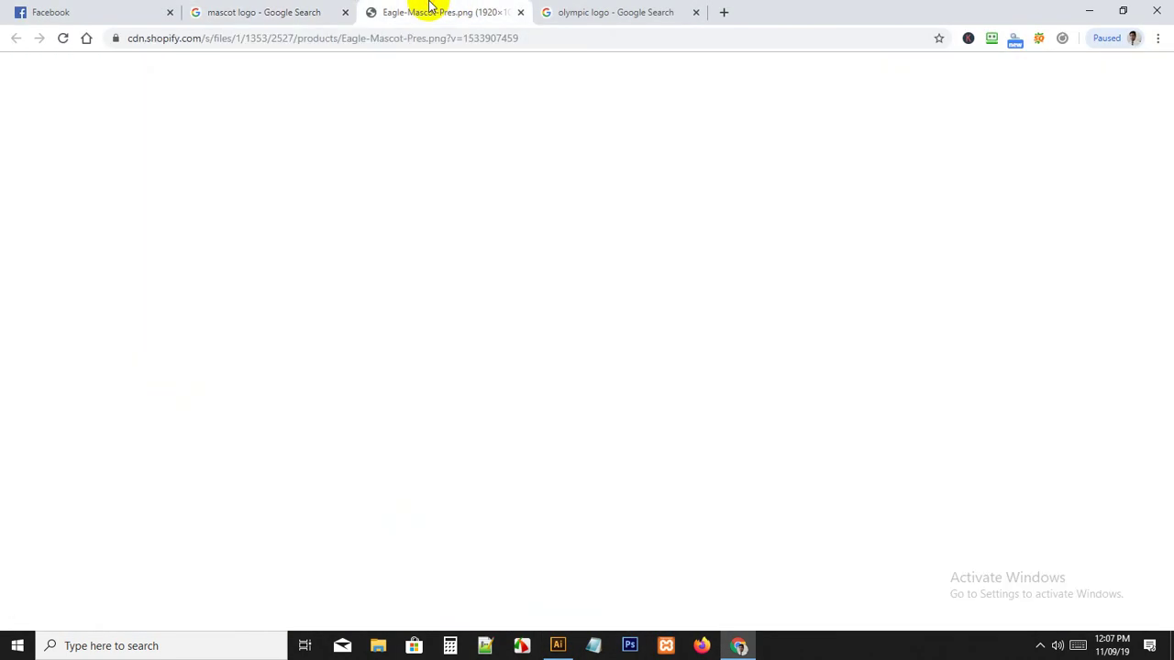
pyautogui.scroll(-1, 275, 378)
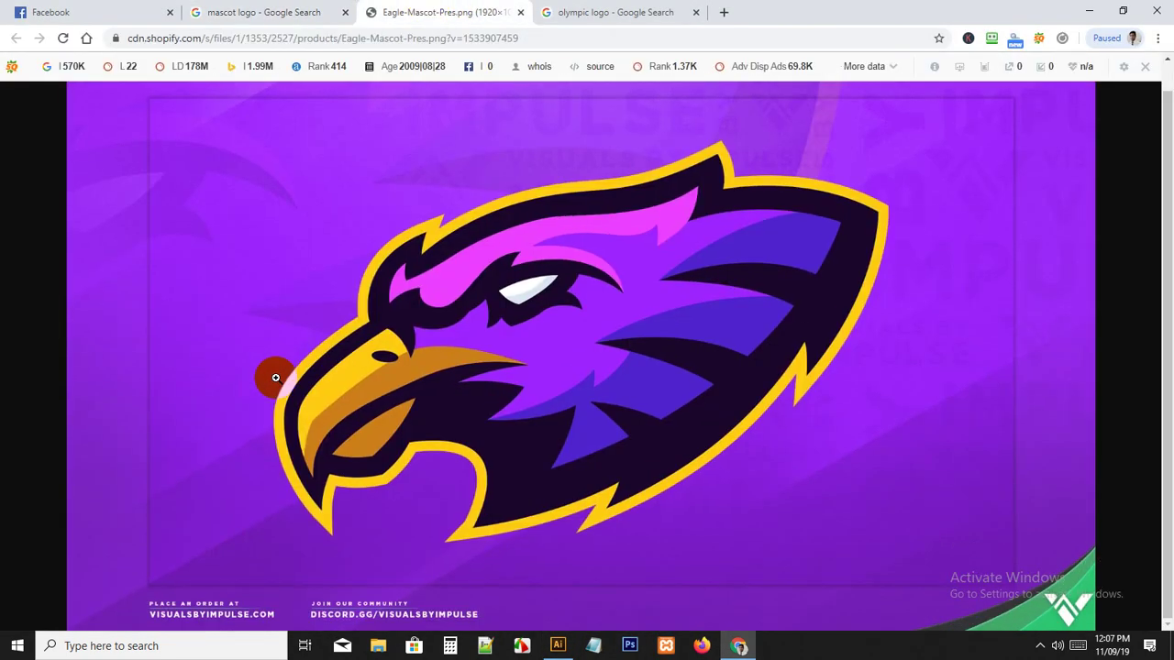
pyautogui.rightClick(571, 318)
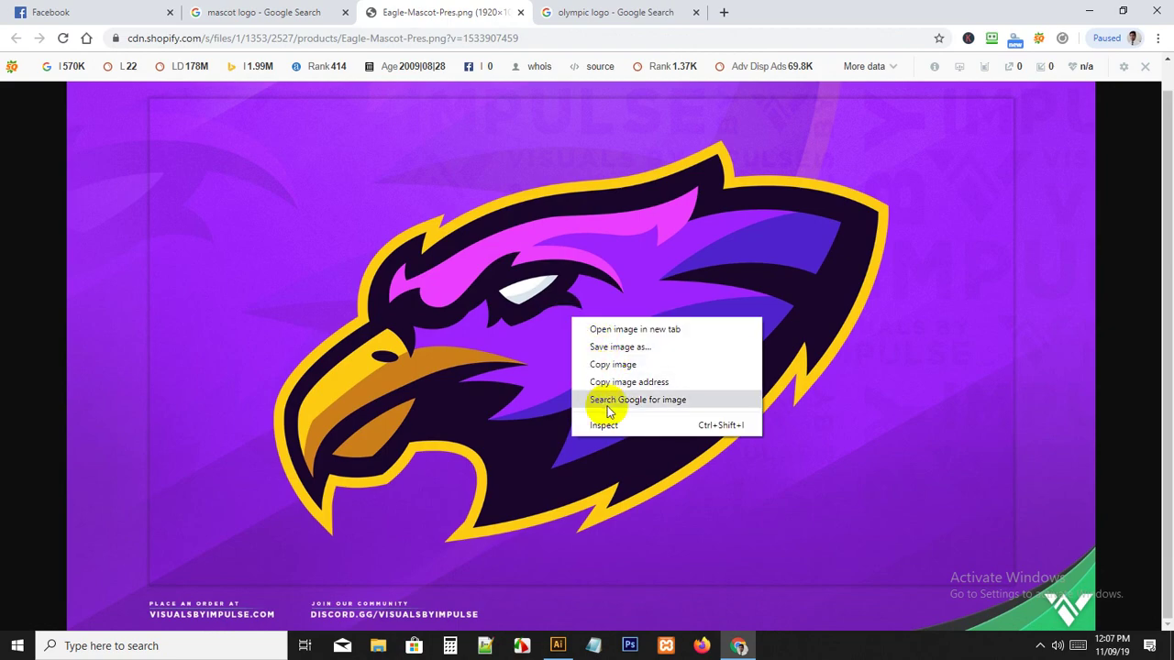
pyautogui.click(620, 354)
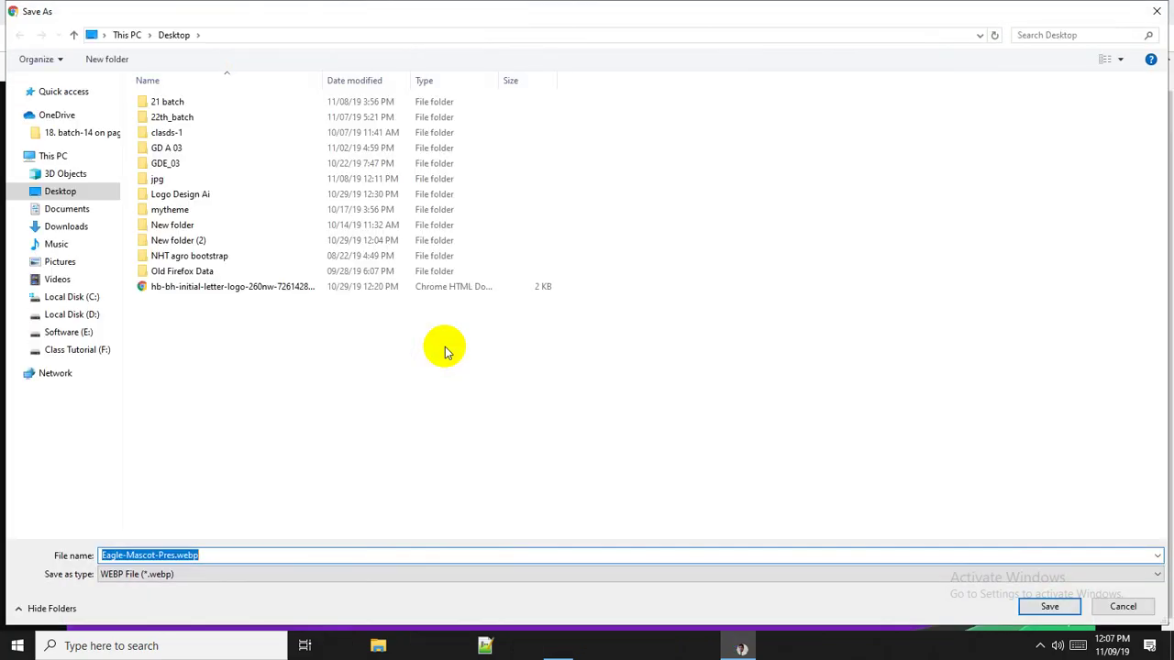
pyautogui.click(1121, 604)
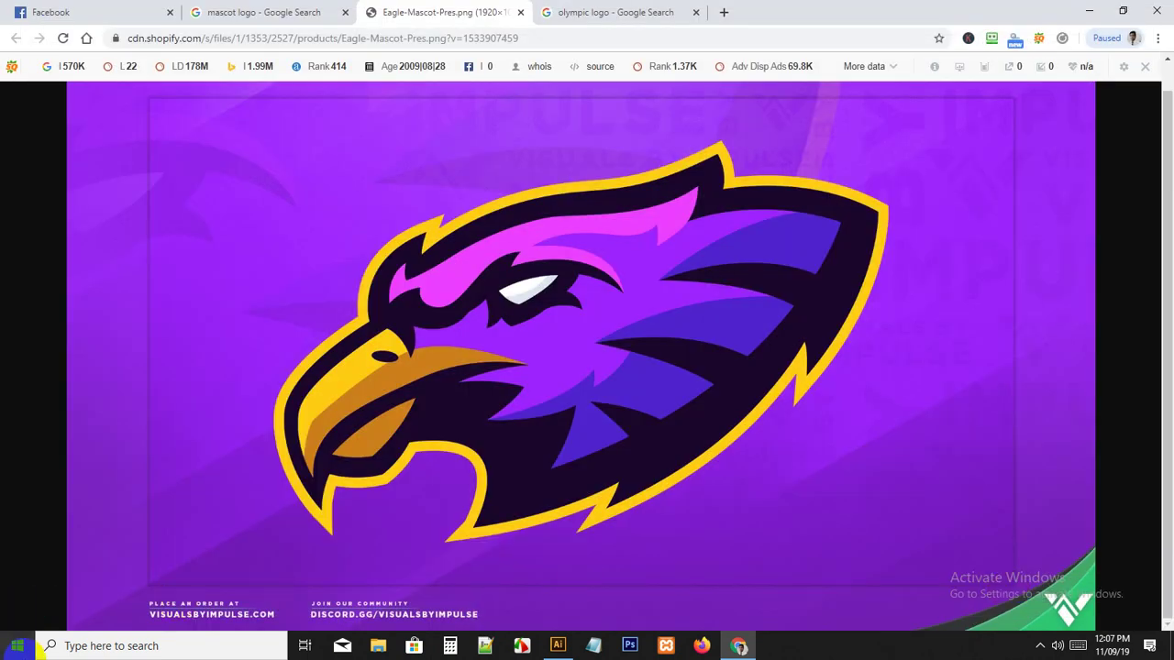
# Step: Capture the area around the purple eagle head as a screenshot and save it as Screenshot_1.png on the Desktop
pyautogui.click(1040, 645)
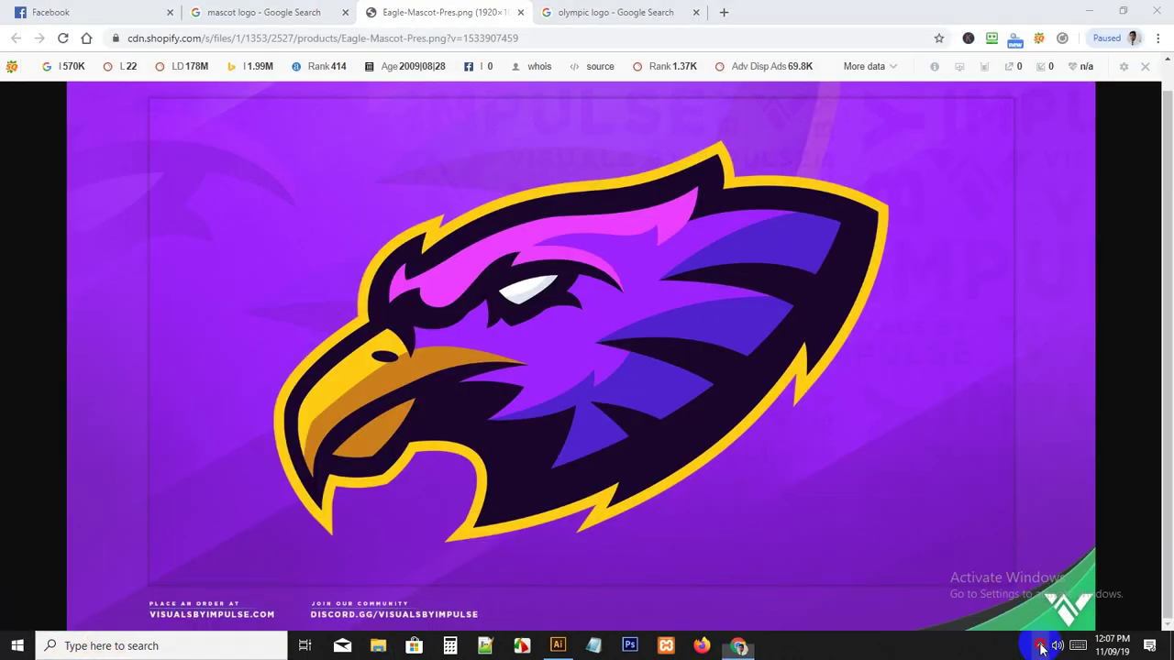
pyautogui.click(1069, 591)
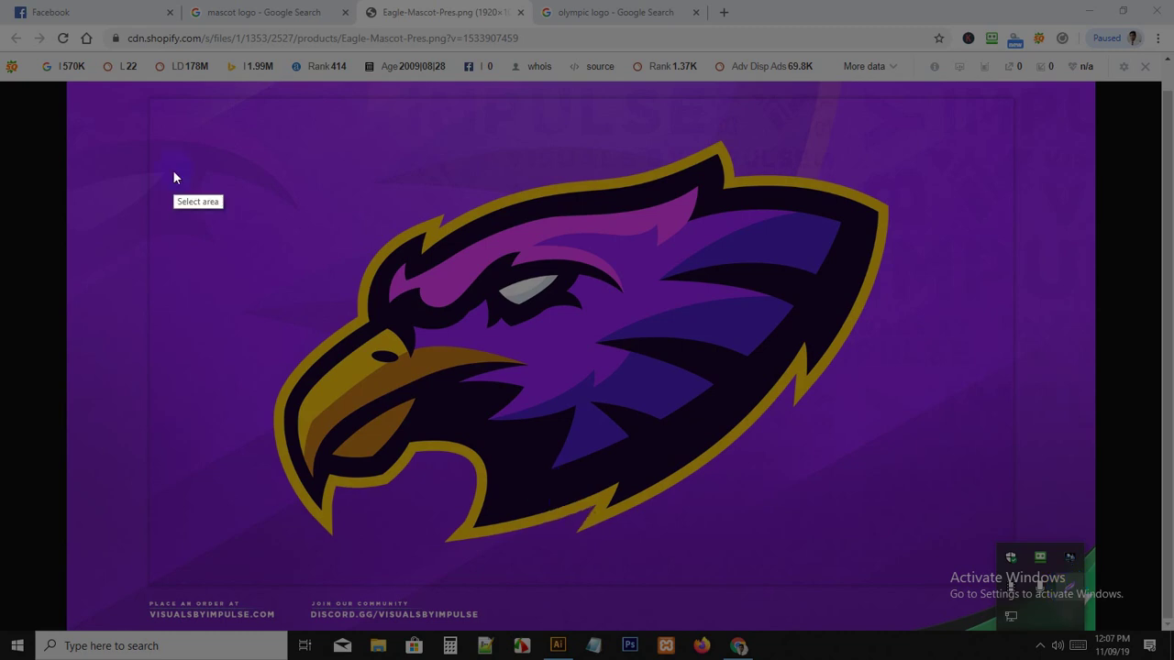
pyautogui.moveTo(200, 107); pyautogui.dragTo(942, 574)
pyautogui.click(908, 589)
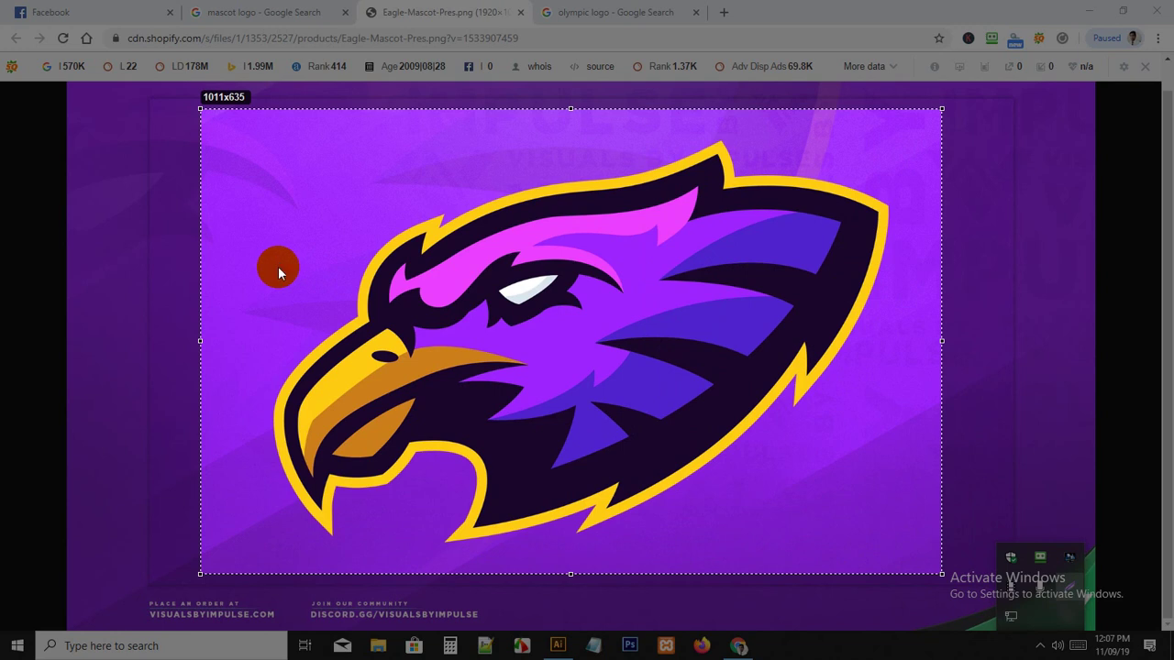
pyautogui.hotkey('ctrl', 's')
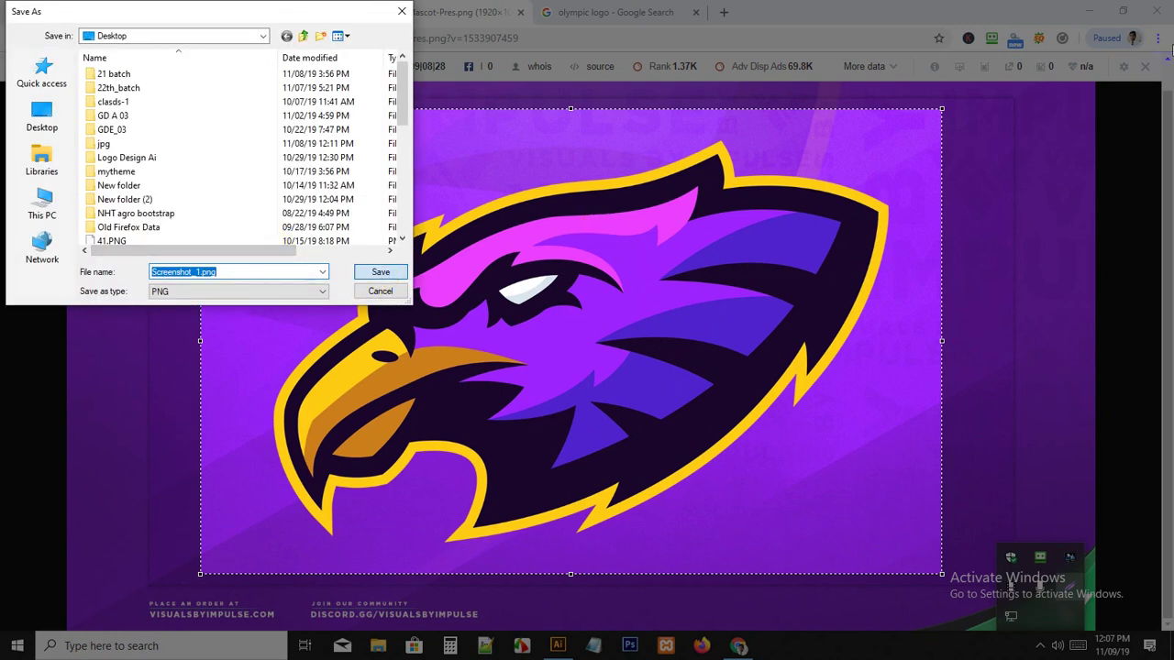
pyautogui.press('Return')
# Step: Place the saved eagle screenshot from the desktop into the Illustrator document and enlarge it to about 32.84 by 20.62 in
pyautogui.click(1086, 12)
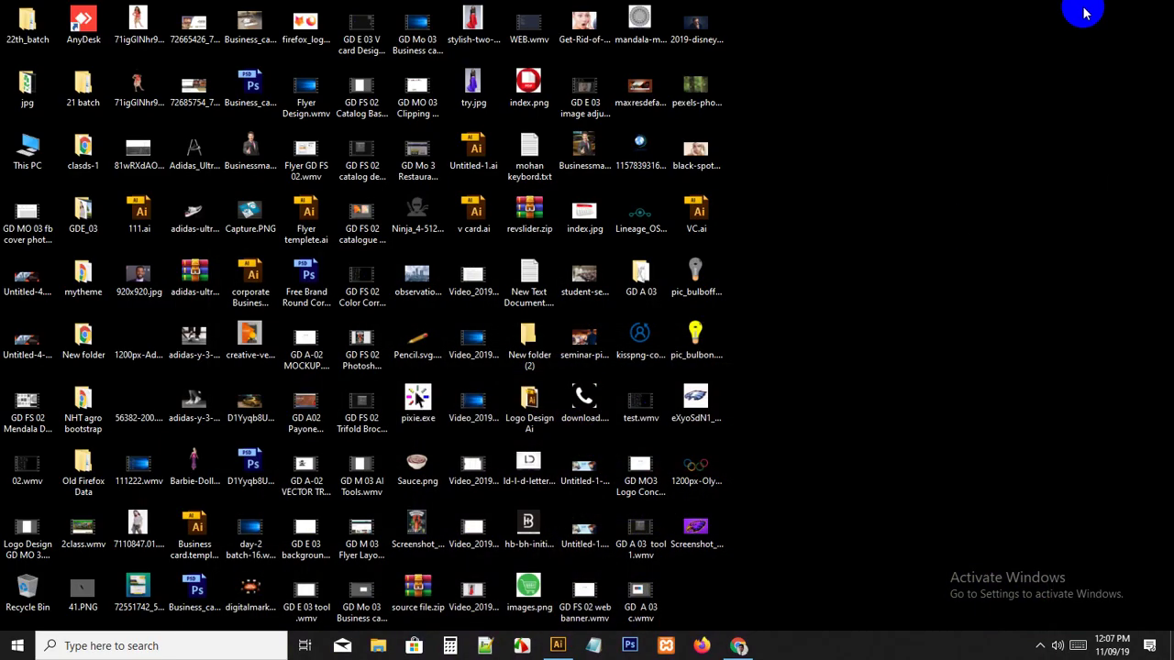
pyautogui.moveTo(703, 542); pyautogui.dragTo(785, 422)
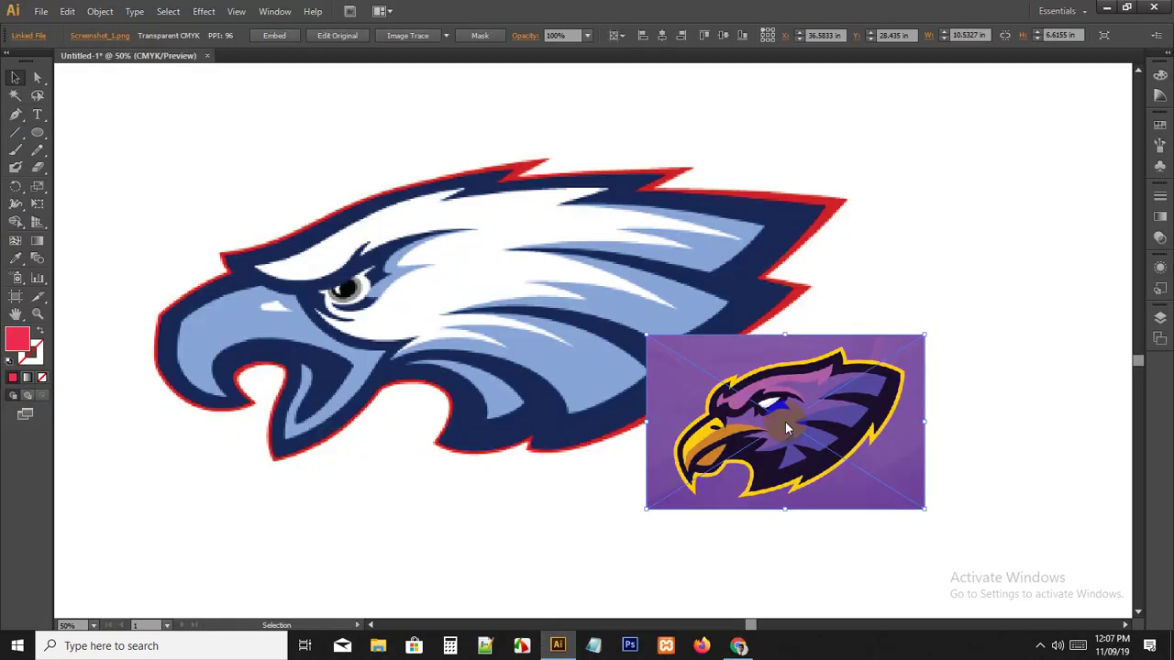
pyautogui.click(566, 383)
pyautogui.click(646, 334)
pyautogui.moveTo(645, 333); pyautogui.dragTo(346, 148)
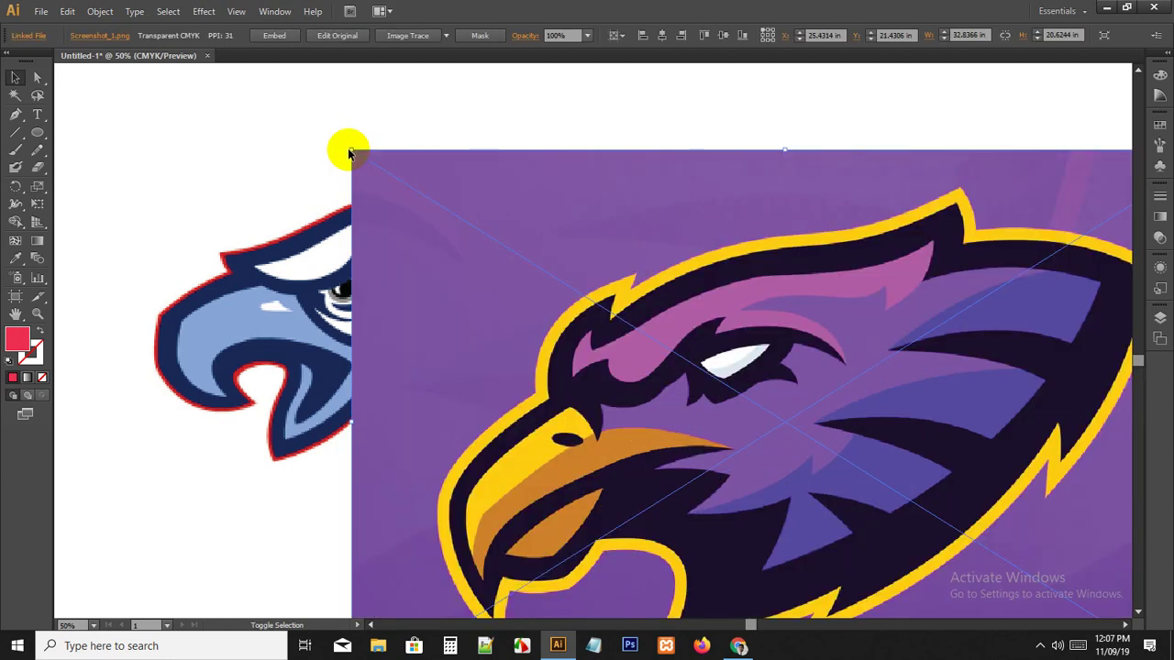
# Step: Delete the old blue eagle reference and move the purple eagle image into its place on the artboard
pyautogui.moveTo(717, 449); pyautogui.dragTo(951, 579)
pyautogui.hotkey('ctrl', '-')
pyautogui.hotkey('ctrl', '-')
pyautogui.hotkey('ctrl', 'alt', '[')
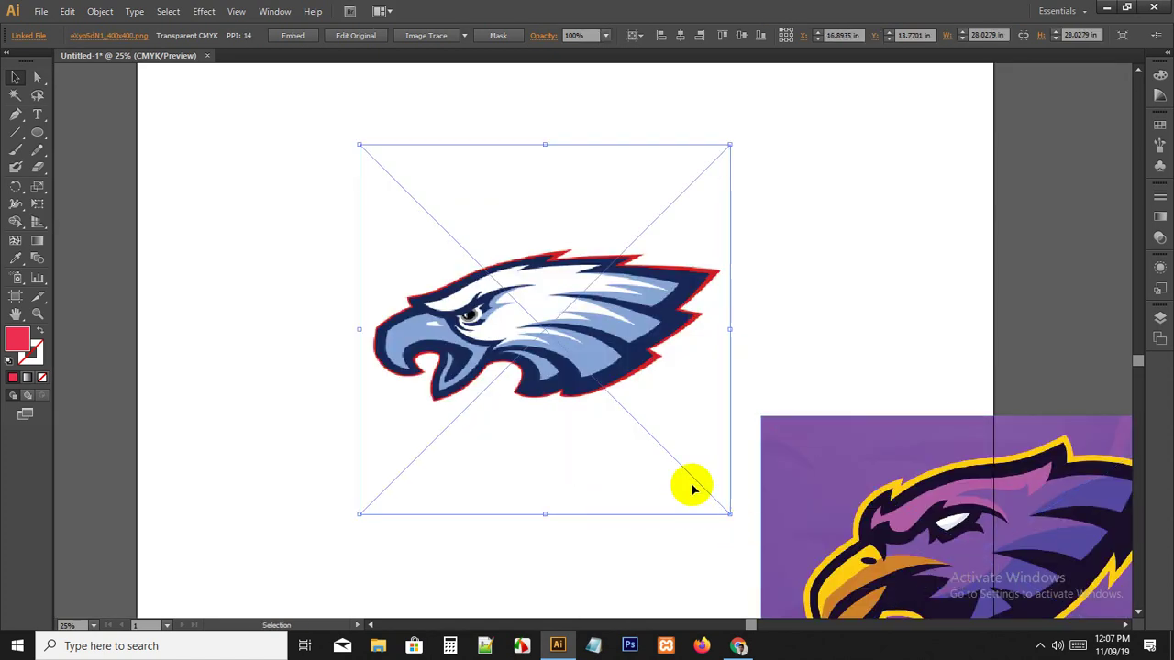
pyautogui.press('Delete')
pyautogui.moveTo(841, 463); pyautogui.dragTo(500, 264)
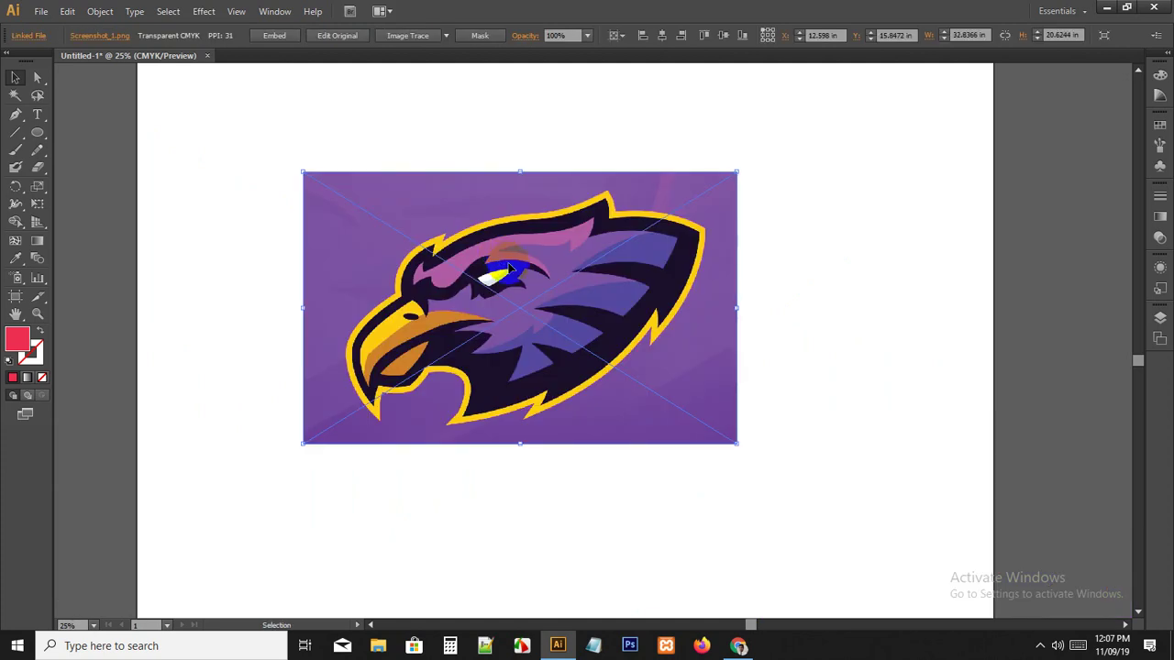
# Step: Lock the purple eagle image in place as the tracing reference
pyautogui.press('p')
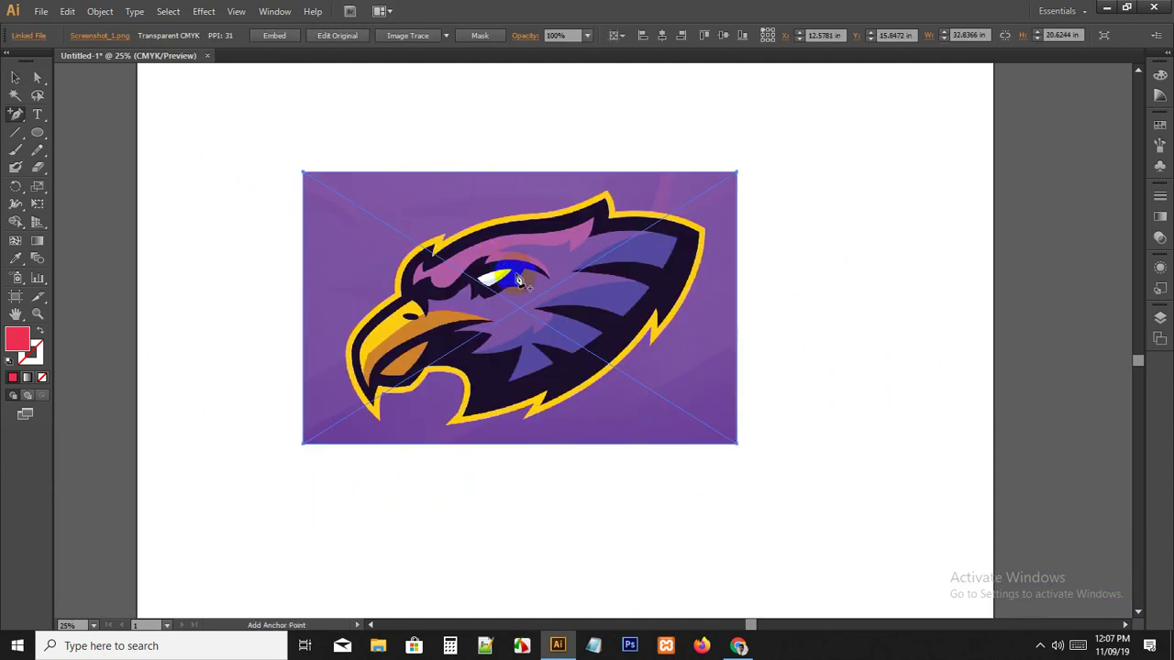
pyautogui.hotkey('ctrl', '-')
pyautogui.hotkey('ctrl', '+')
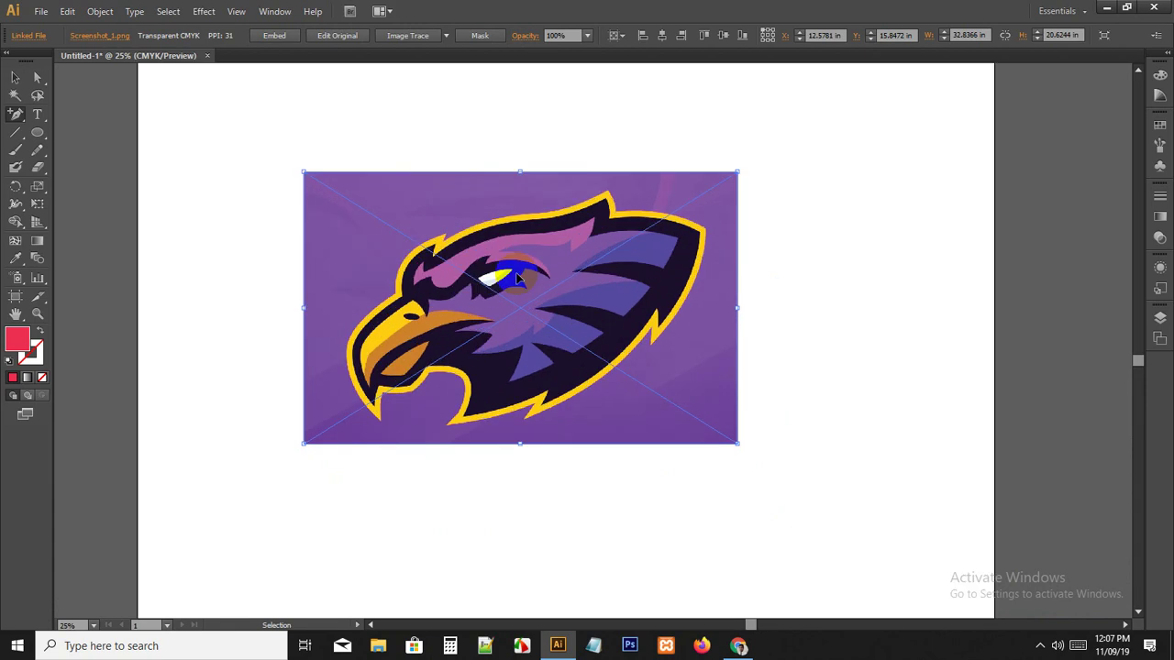
pyautogui.hotkey('ctrl', '+')
pyautogui.hotkey('ctrl', '+')
pyautogui.click(474, 288)
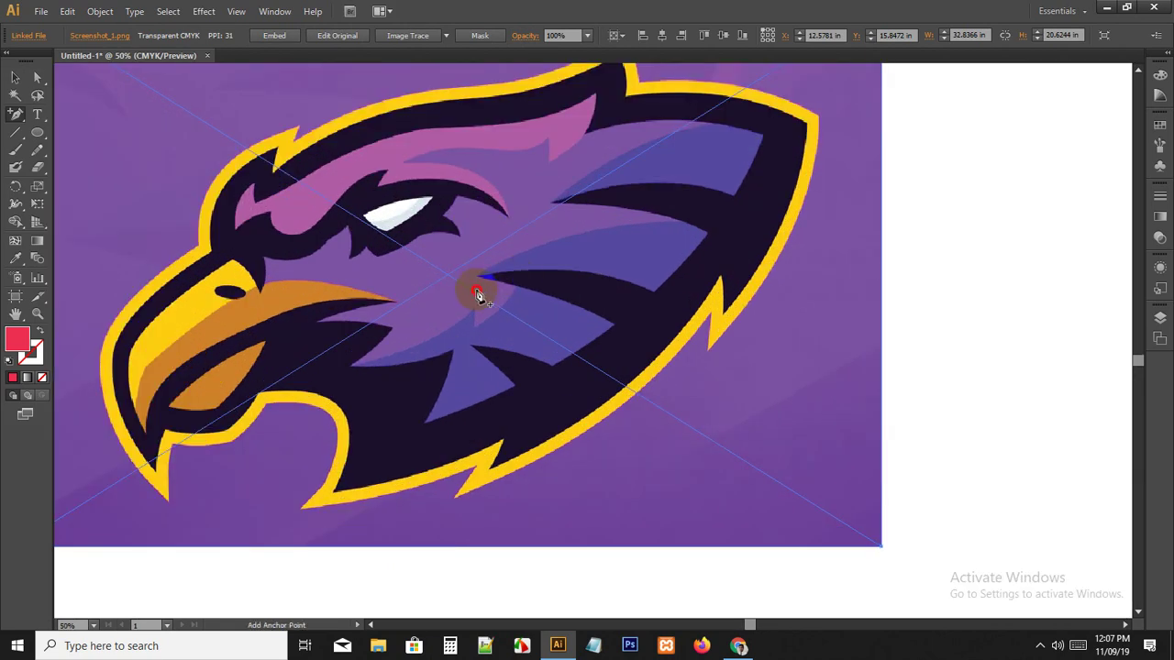
pyautogui.click(689, 338)
pyautogui.click(15, 77)
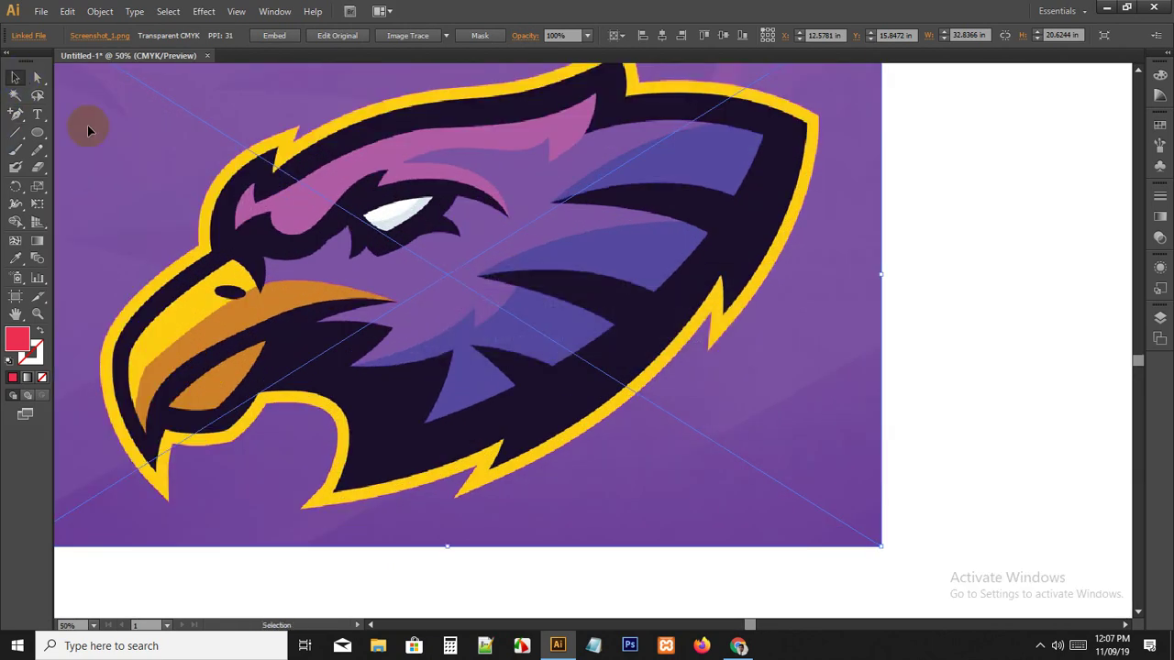
pyautogui.moveTo(273, 209); pyautogui.dragTo(384, 257)
pyautogui.hotkey('ctrl', '2')
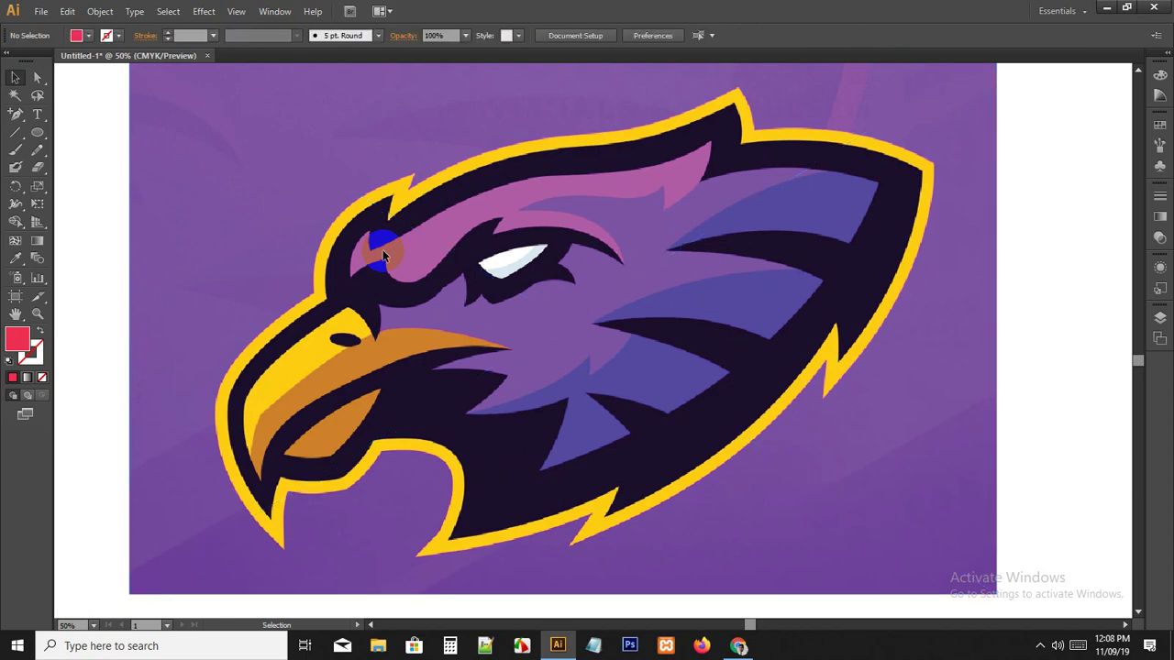
# Step: Draw a red circle about 6.78 in across on the empty artboard area beside the eagle's beak
pyautogui.hotkey('ctrl', '+')
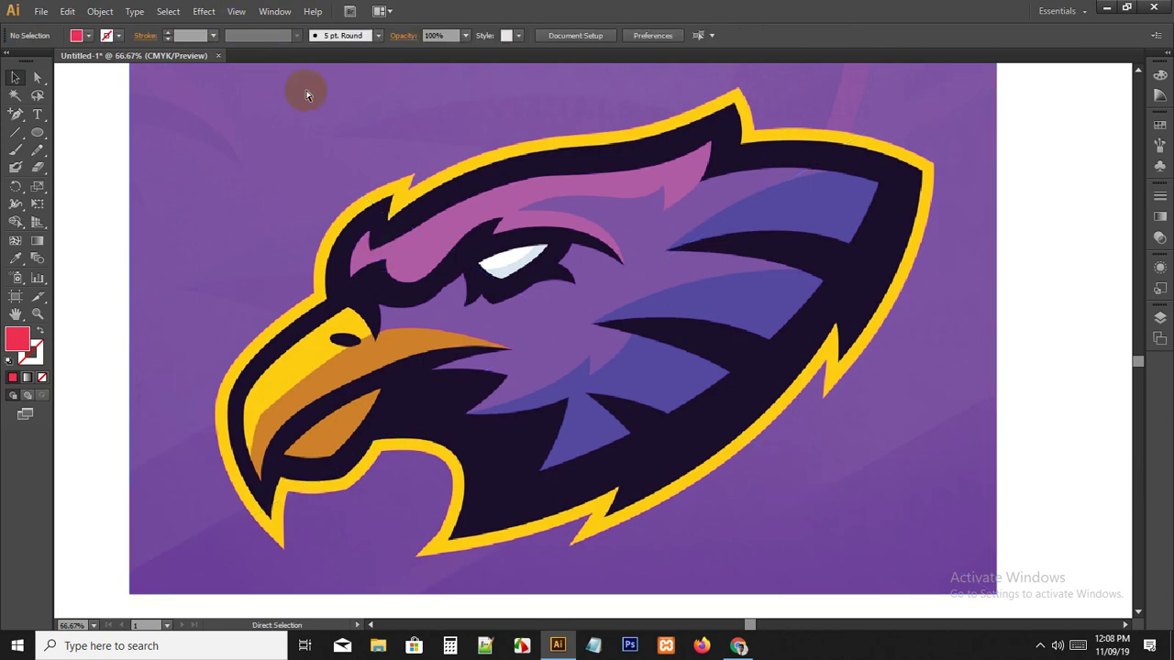
pyautogui.hotkey('ctrl', '-')
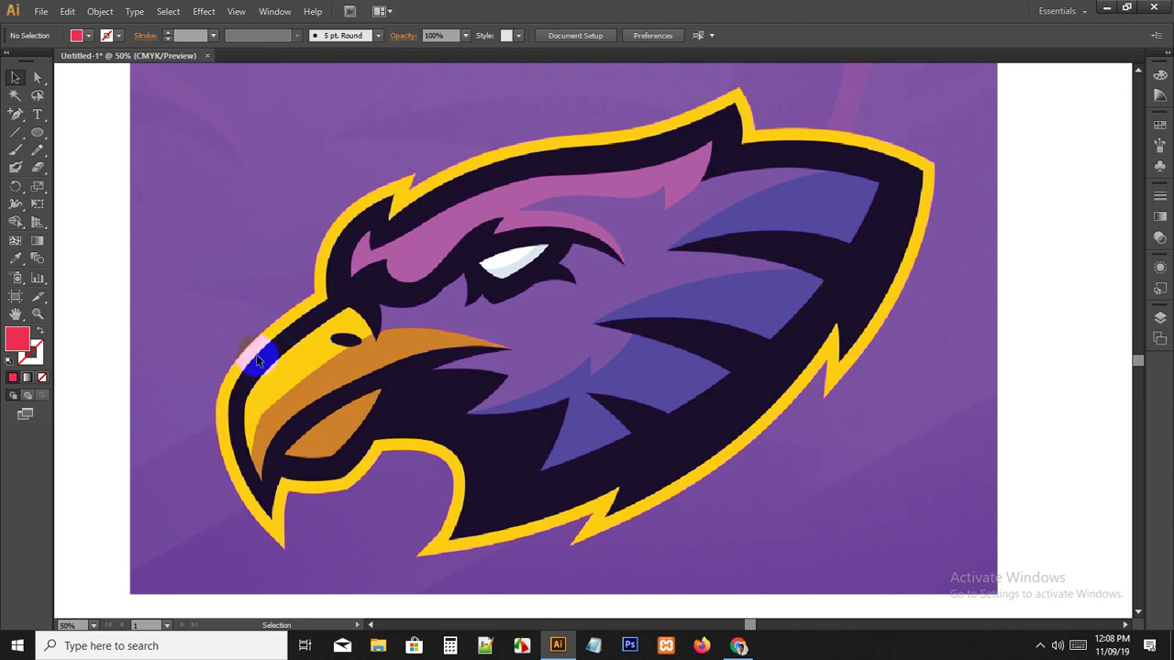
pyautogui.moveTo(262, 336); pyautogui.dragTo(676, 277)
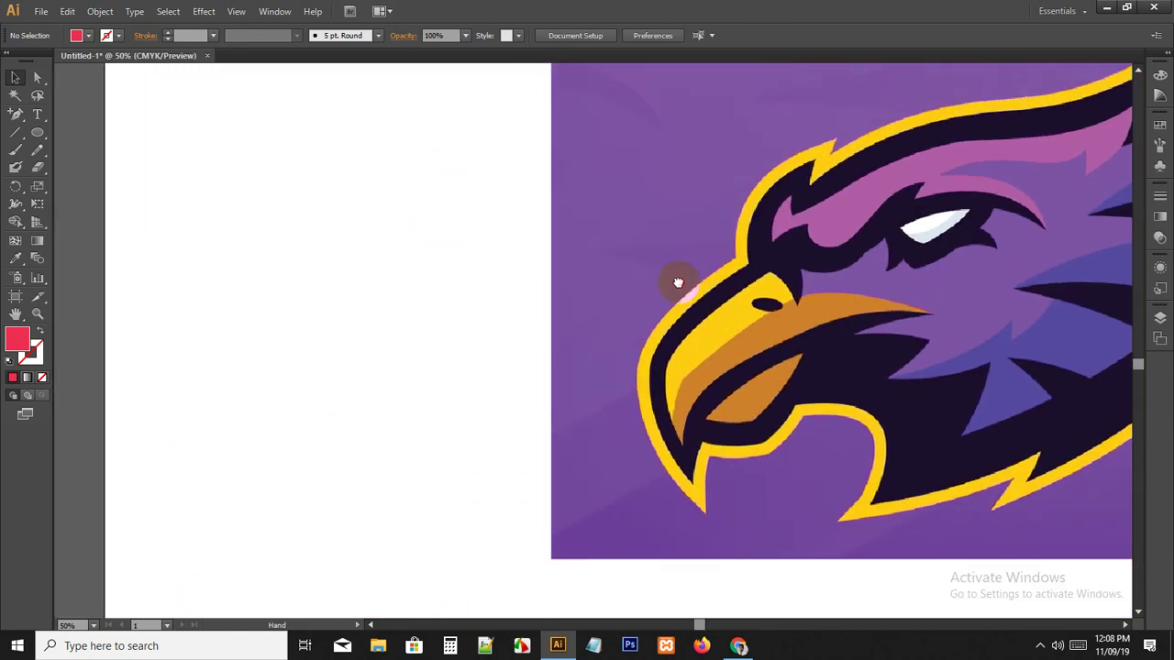
pyautogui.click(38, 132)
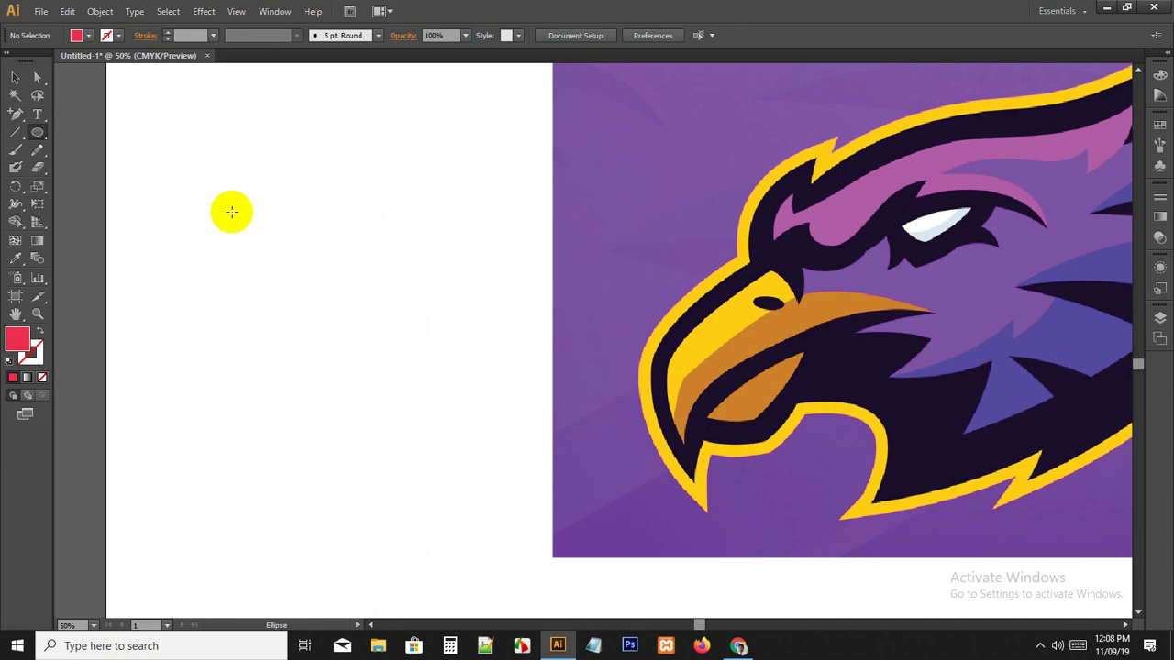
pyautogui.moveTo(231, 210); pyautogui.dragTo(432, 340)
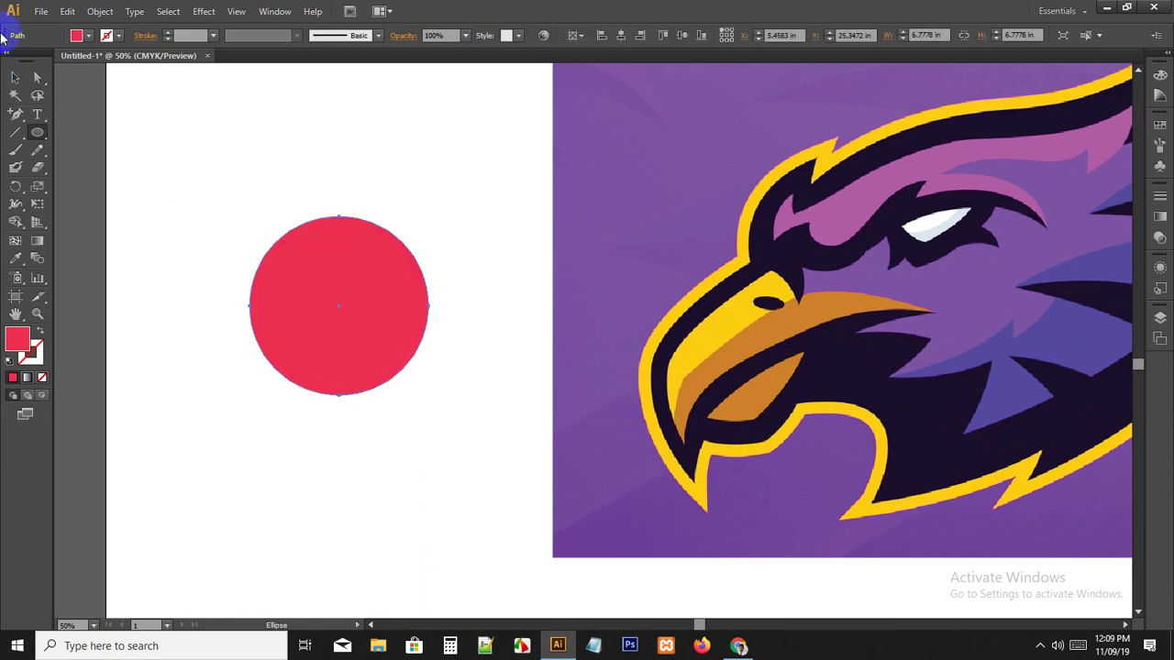
pyautogui.click(16, 80)
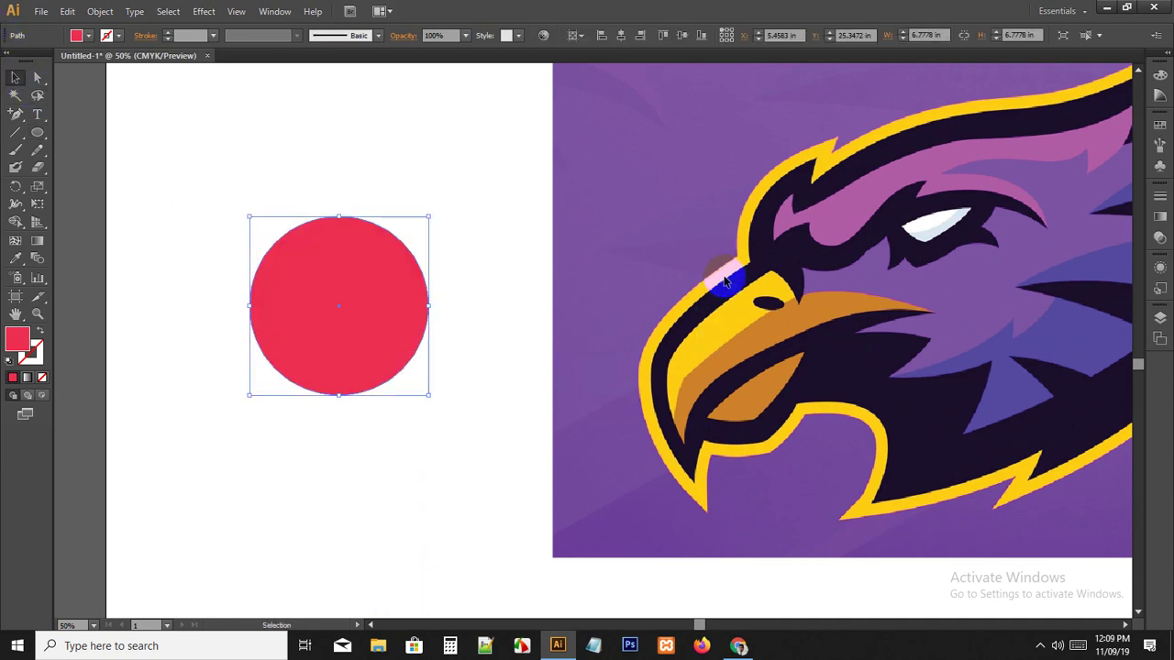
# Step: Add a concentric copy of the red circle, scaled down to about 5.94 in and filled with dark blue
pyautogui.press('a')
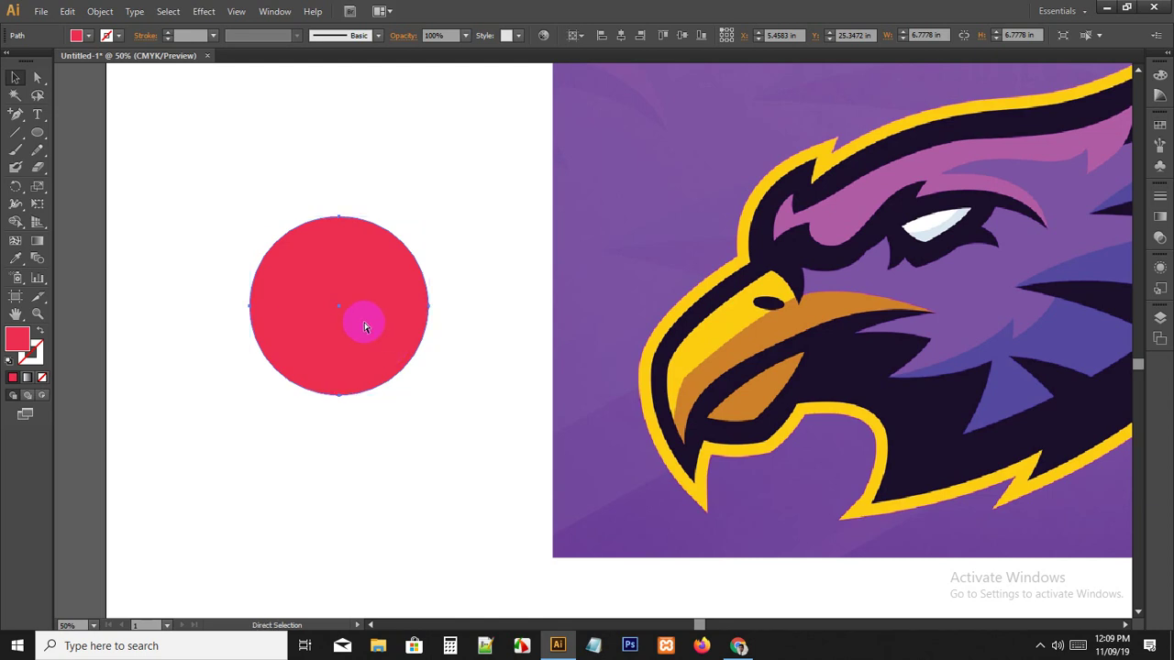
pyautogui.press('v')
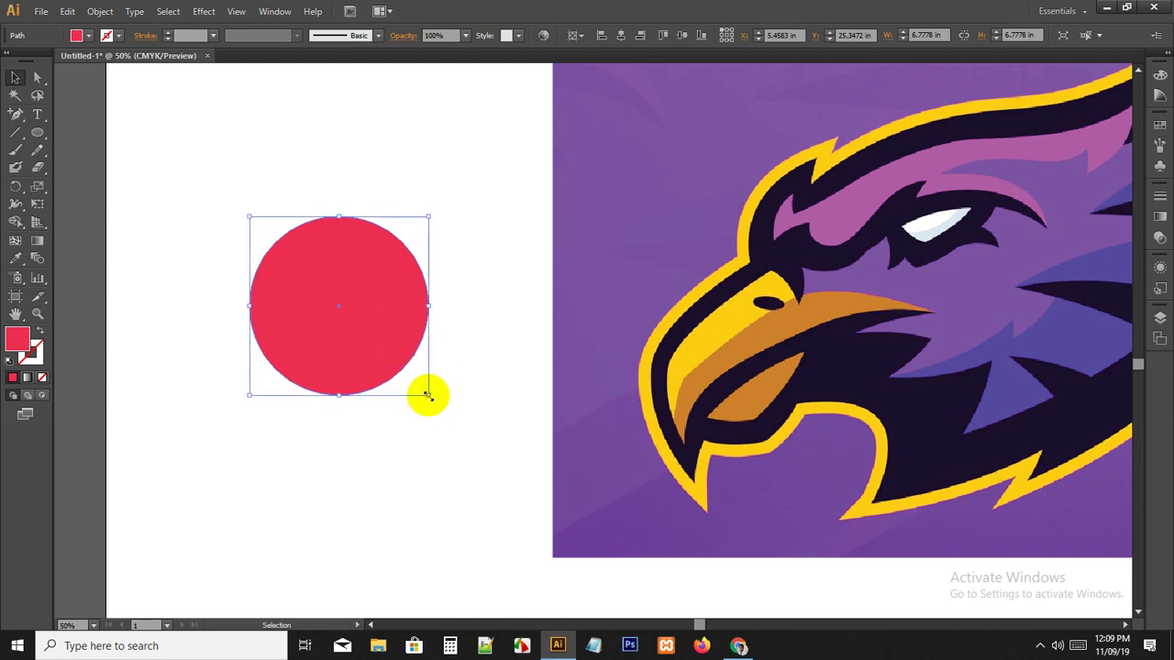
pyautogui.moveTo(428, 395); pyautogui.dragTo(420, 385)
pyautogui.click(88, 35)
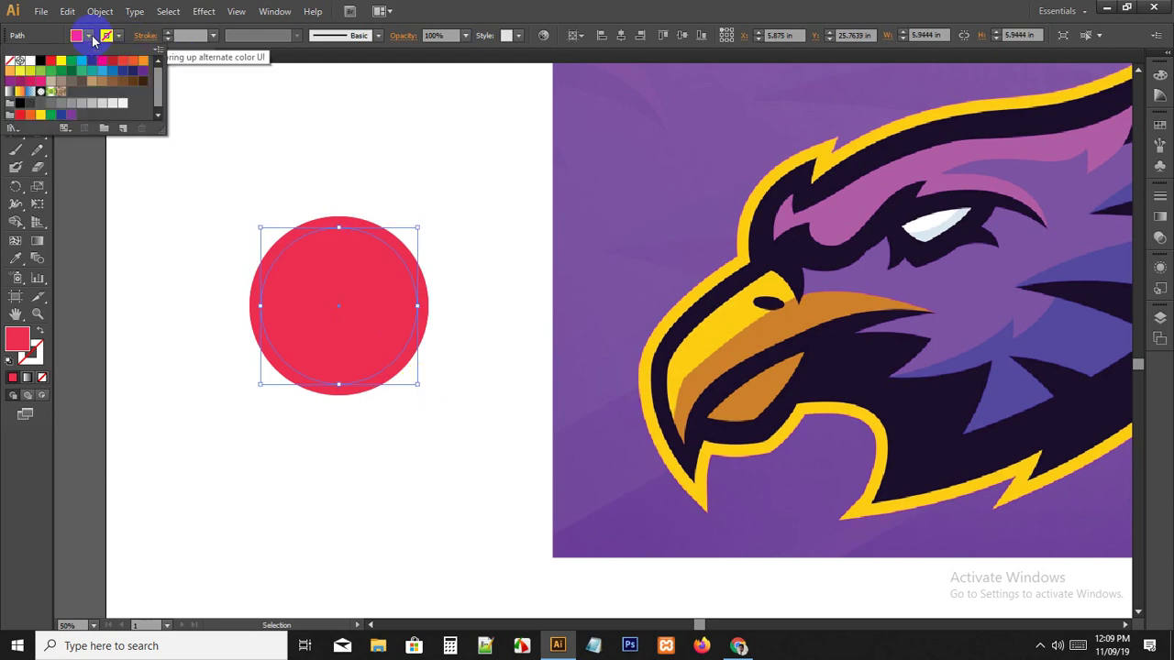
pyautogui.click(91, 60)
pyautogui.click(197, 275)
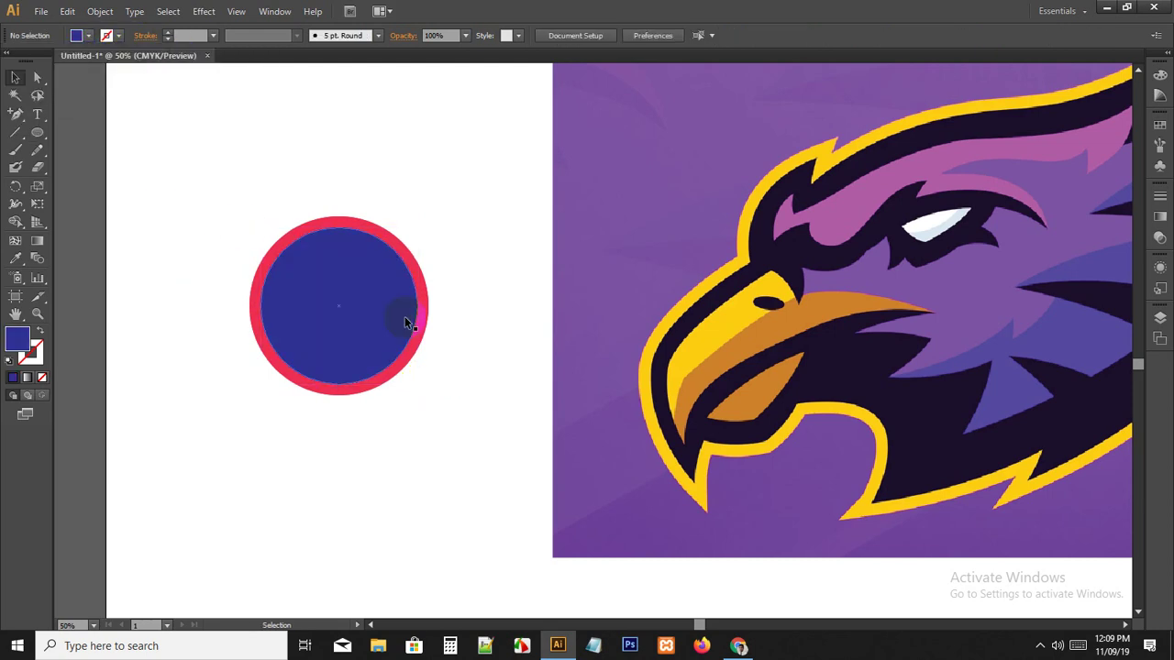
# Step: Select both stacked circles and compare their layering with the eagle's yellow outline, dark base and inner feather shapes
pyautogui.moveTo(308, 196); pyautogui.dragTo(248, 391)
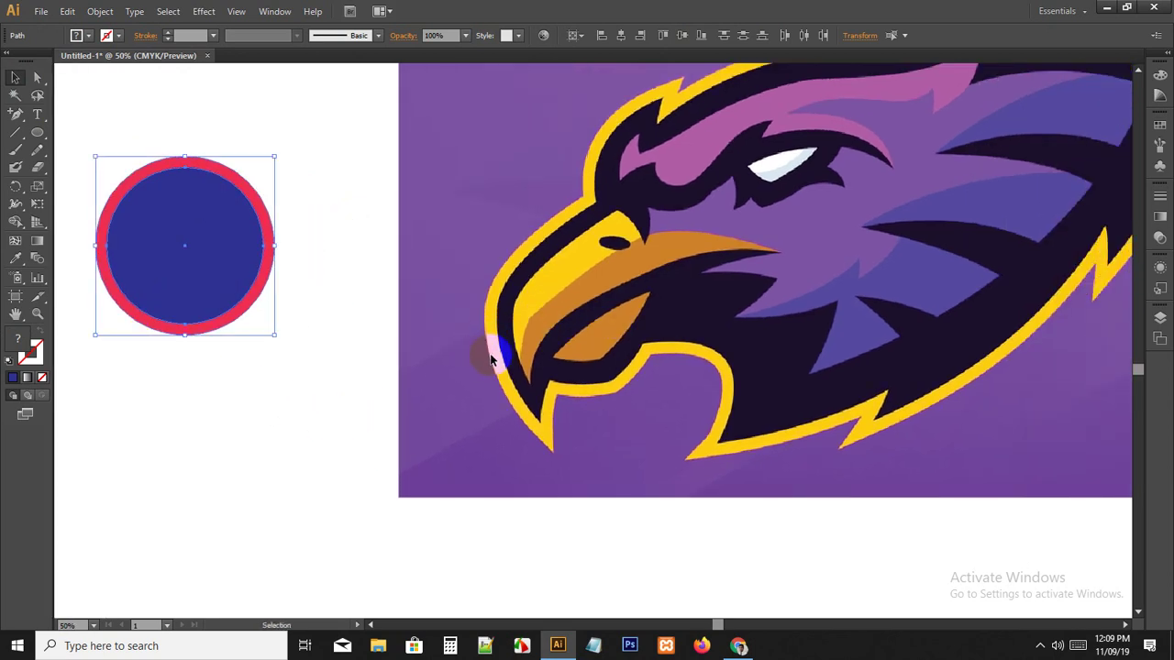
pyautogui.moveTo(734, 309); pyautogui.dragTo(682, 393)
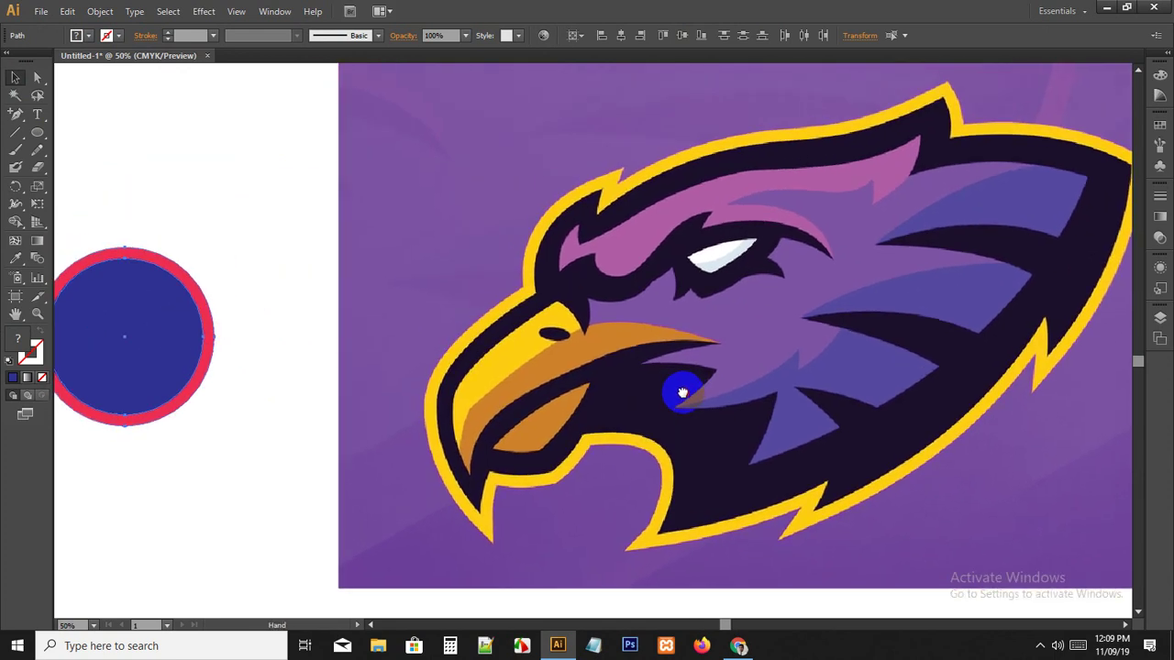
pyautogui.press('v')
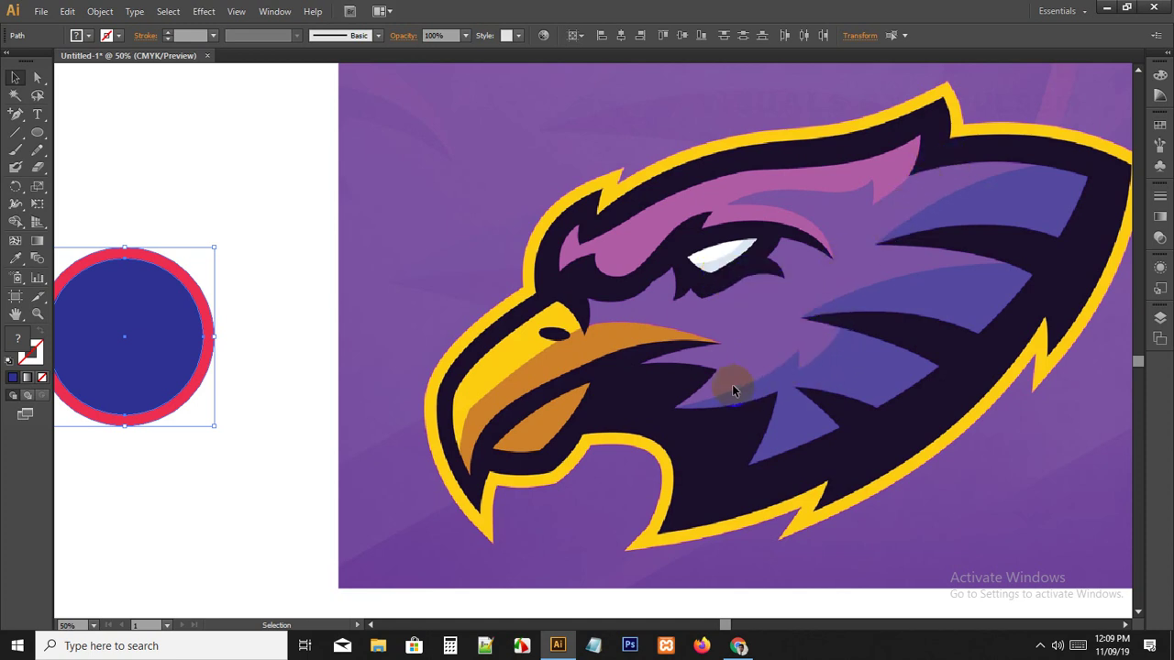
pyautogui.press('a')
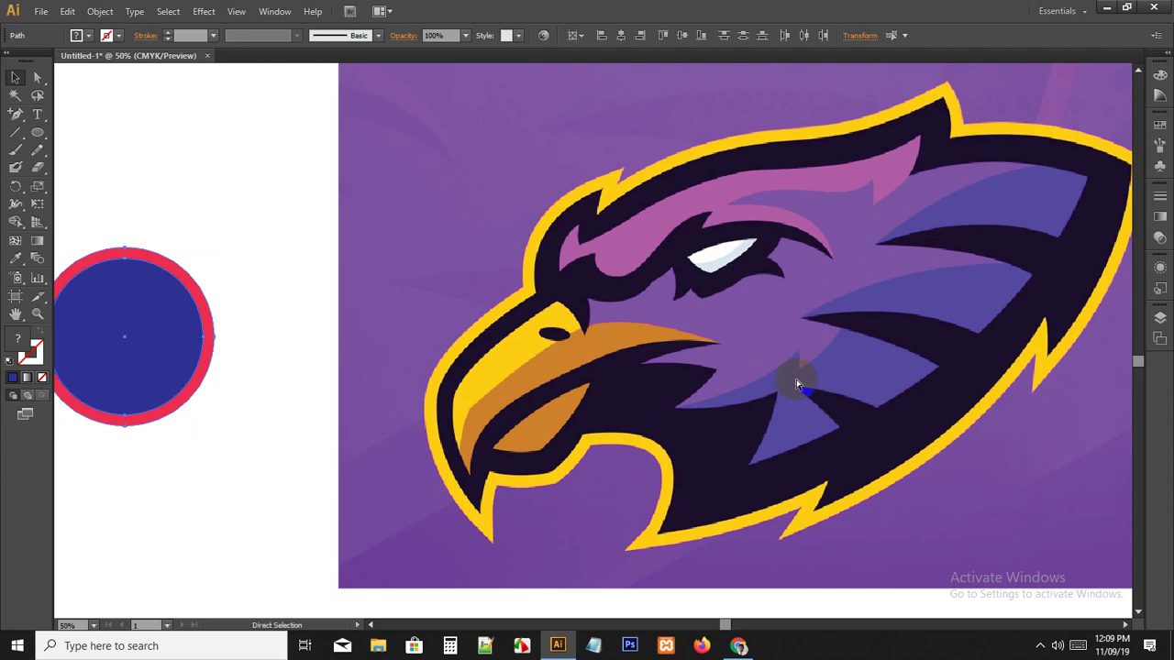
pyautogui.hotkey('ctrl', '1')
pyautogui.moveTo(741, 307); pyautogui.dragTo(457, 246)
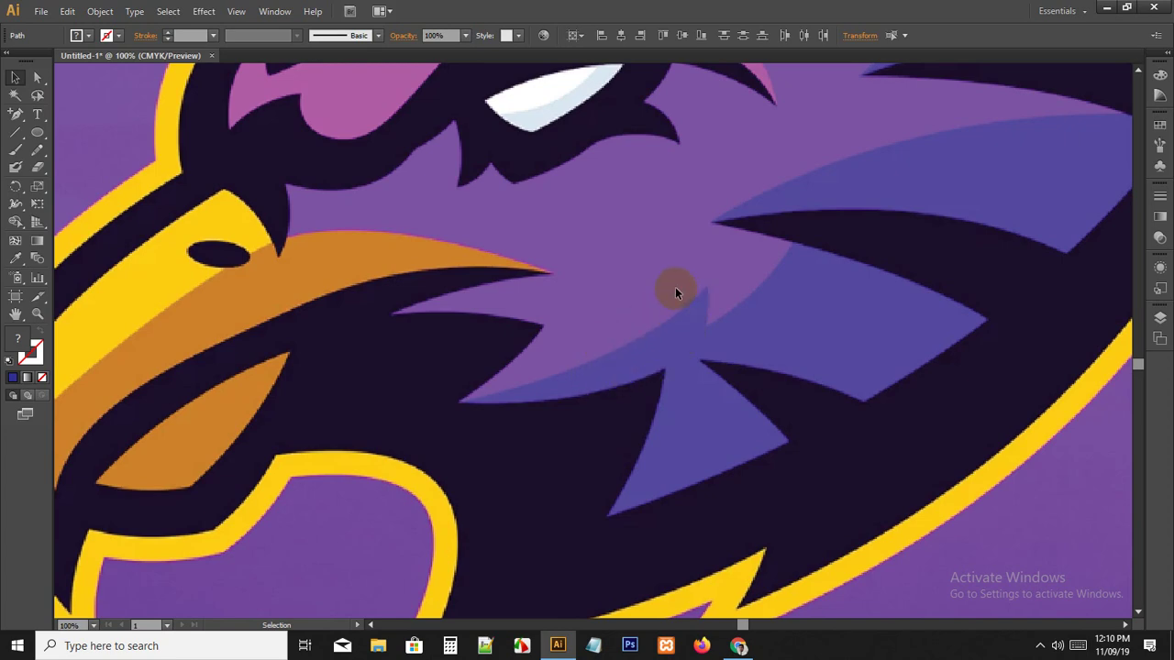
pyautogui.scroll(-2, 676, 289)
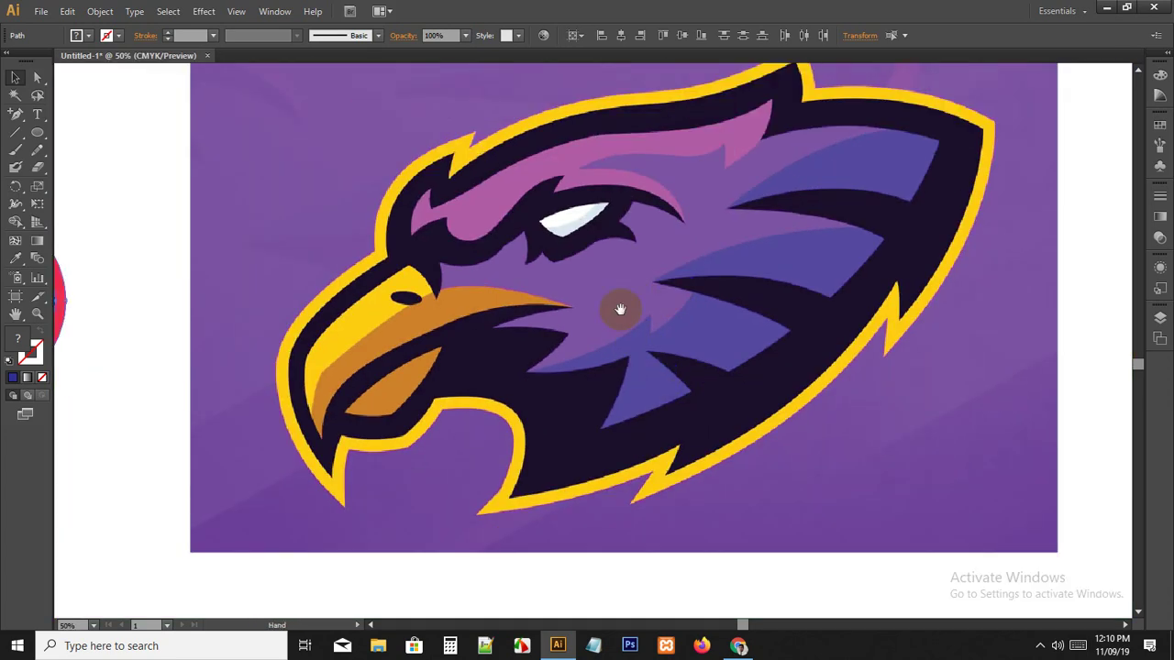
pyautogui.moveTo(621, 309)
pyautogui.mouseDown()
pyautogui.moveTo(597, 336)
pyautogui.moveTo(600, 309)
pyautogui.mouseUp()
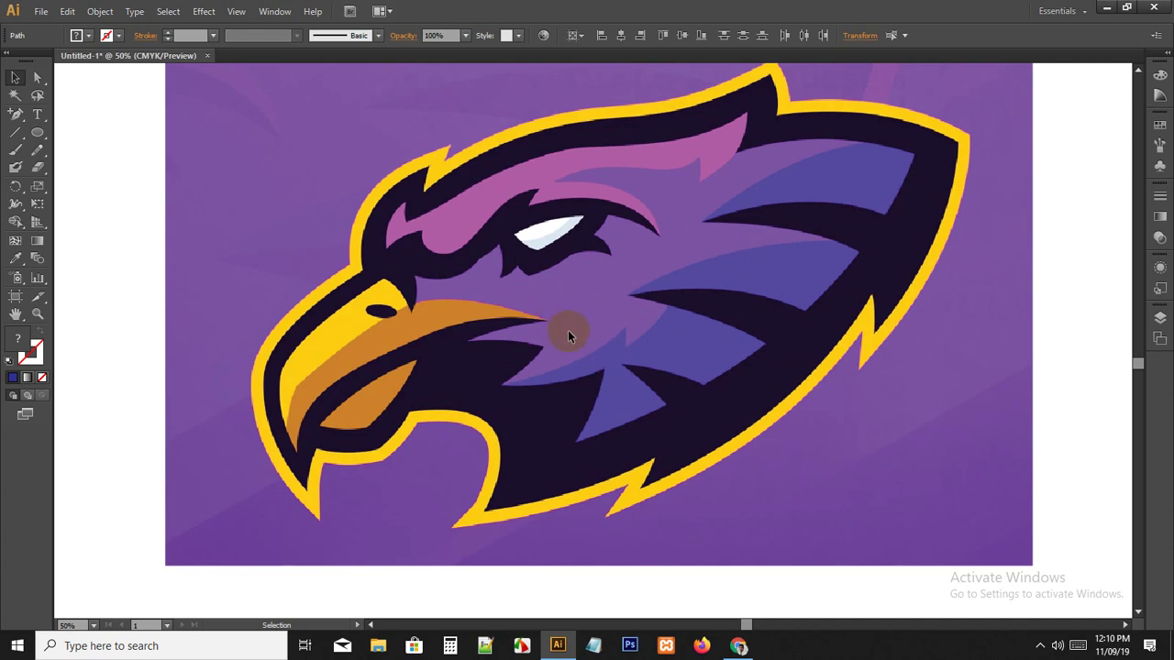
pyautogui.moveTo(561, 312); pyautogui.dragTo(695, 296)
pyautogui.press('a')
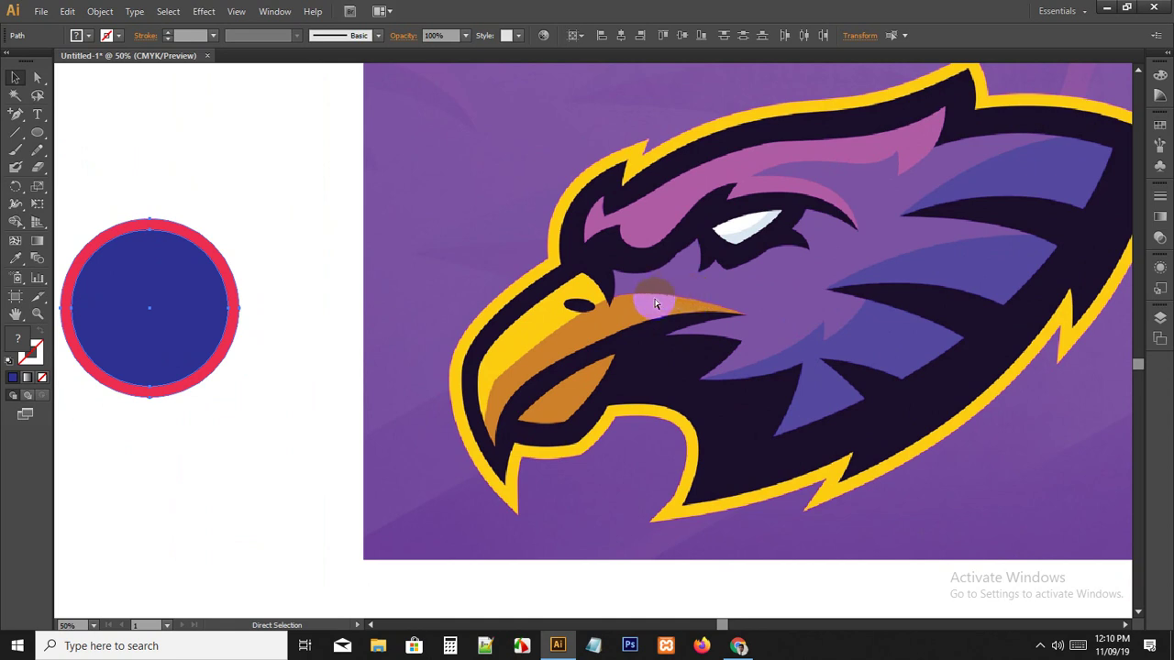
# Step: Delete the two example circles beside the eagle reference
pyautogui.hotkey('ctrl', '-')
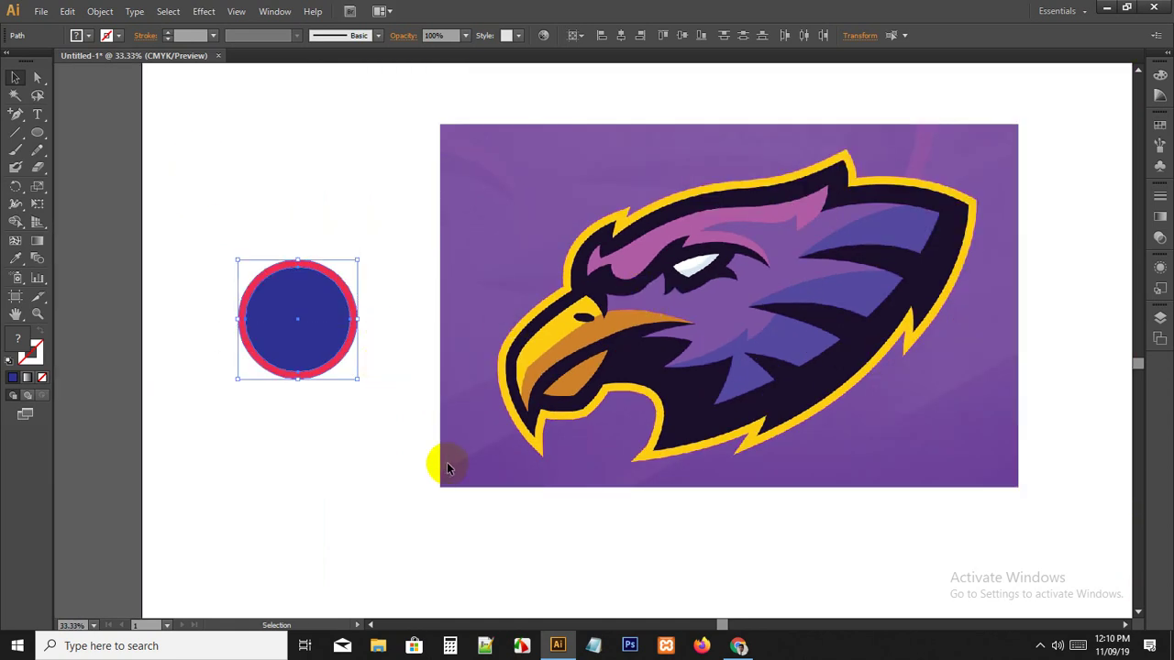
pyautogui.press('v')
pyautogui.press('Delete')
# Step: Start the outer outline with the Pen tool at the upper beak's pointed tip and trace up to its inner corner
pyautogui.moveTo(15, 112); pyautogui.dragTo(50, 115)
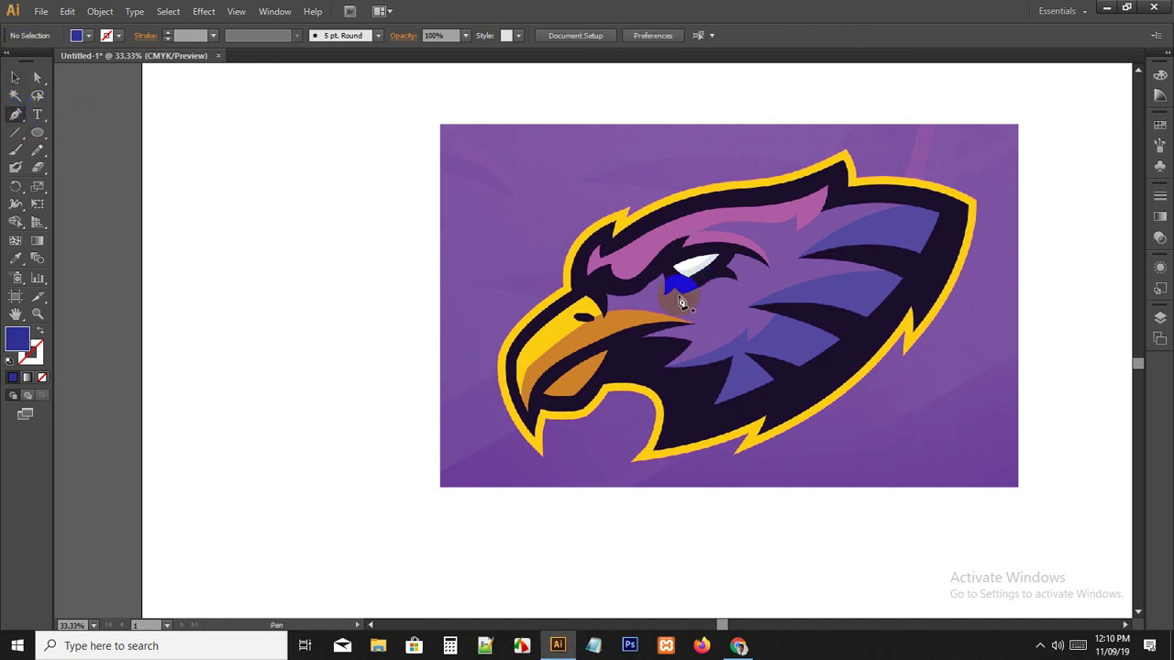
pyautogui.hotkey('ctrl', '+')
pyautogui.moveTo(589, 306); pyautogui.dragTo(406, 301)
pyautogui.click(327, 552)
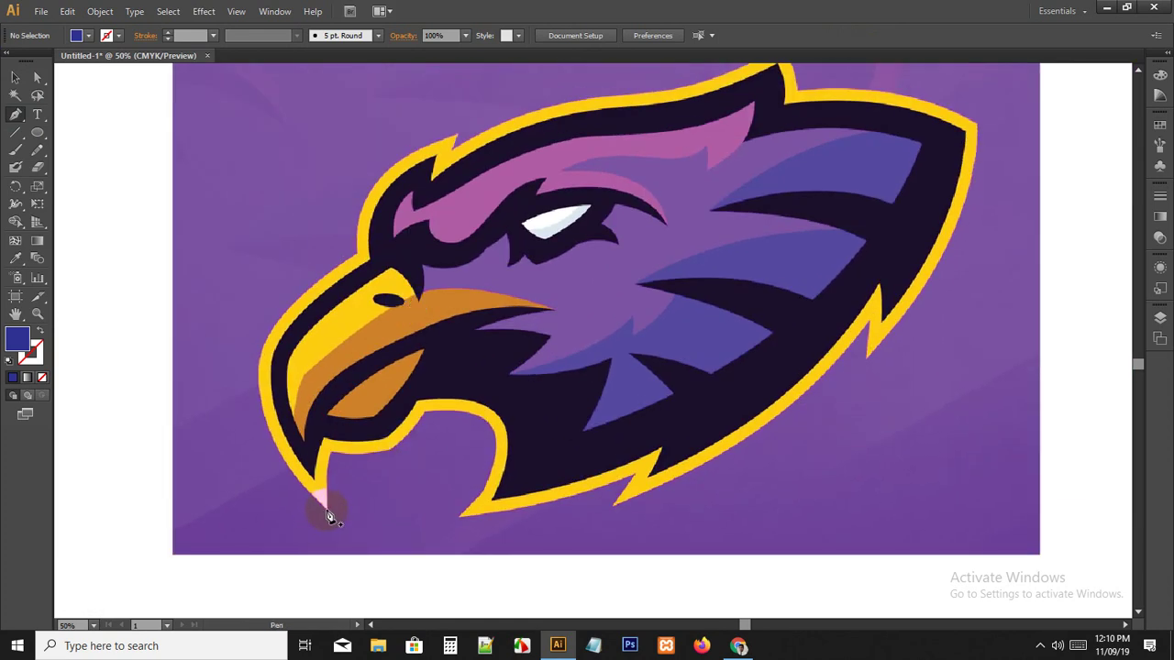
pyautogui.moveTo(329, 514); pyautogui.dragTo(333, 417)
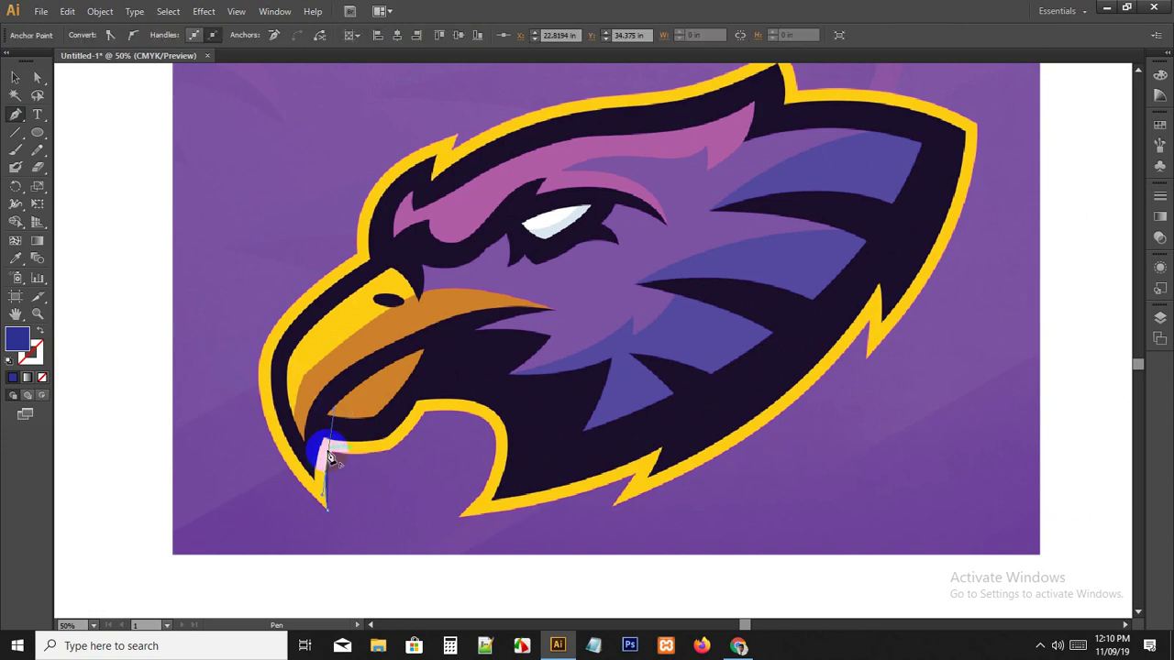
pyautogui.press('alt')
pyautogui.moveTo(335, 461); pyautogui.dragTo(438, 493)
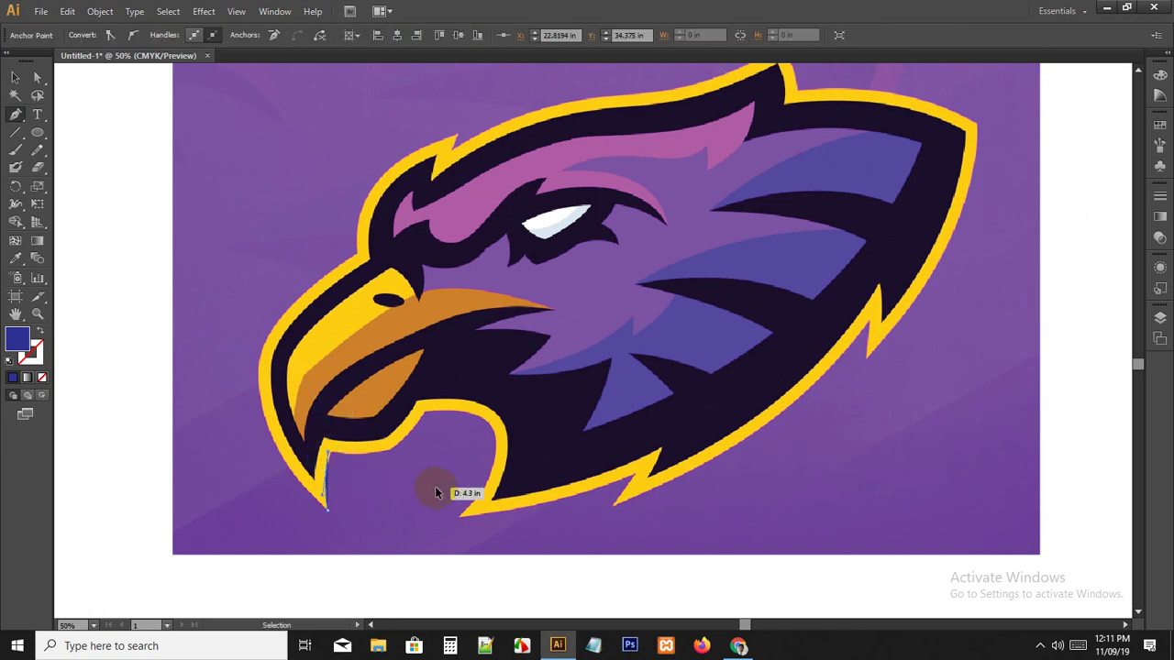
# Step: Continue the outline along the lower beak's underside and up its rear slope to the corner where the throat curve begins
pyautogui.hotkey('ctrl', '=')
pyautogui.hotkey('ctrl', '=')
pyautogui.moveTo(358, 489); pyautogui.dragTo(493, 243)
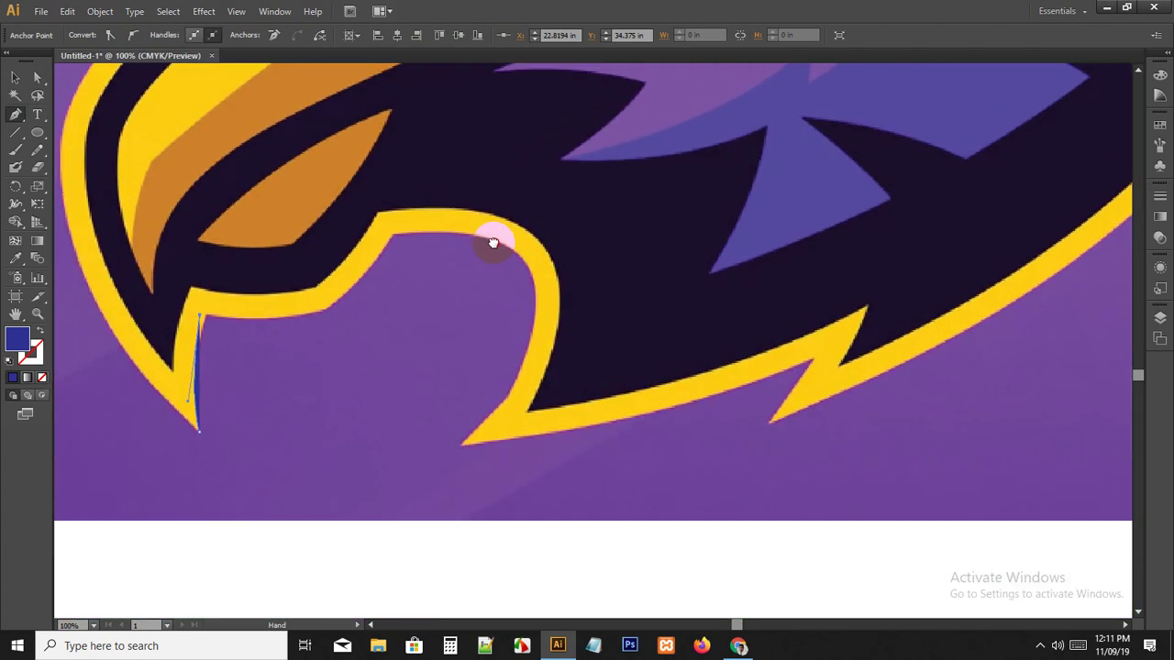
pyautogui.moveTo(329, 310); pyautogui.dragTo(359, 293)
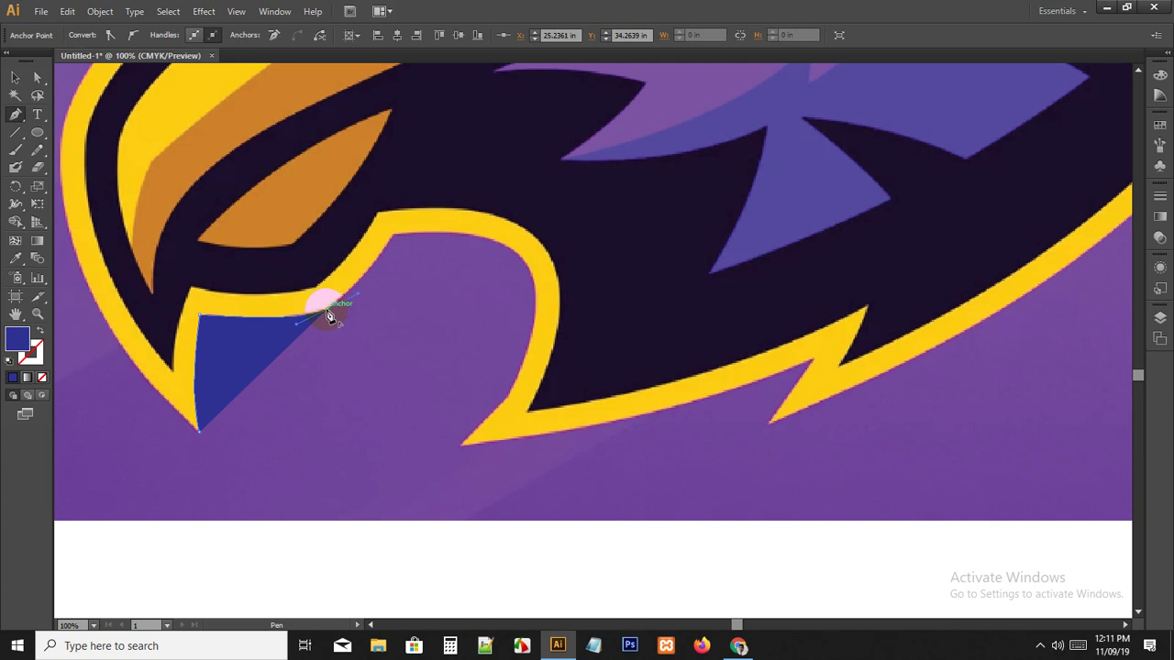
pyautogui.click(328, 311)
pyautogui.moveTo(394, 234); pyautogui.dragTo(406, 220)
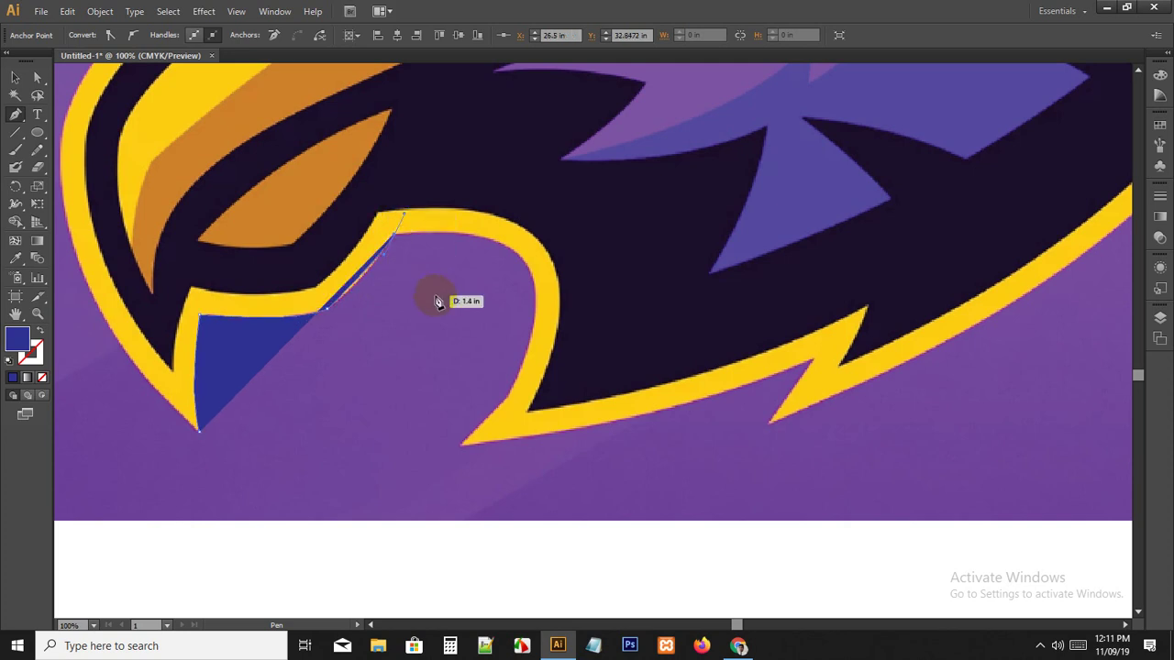
# Step: Swap the traced path's fill and stroke colours and set its stroke weight to 5 pt
pyautogui.click(40, 329)
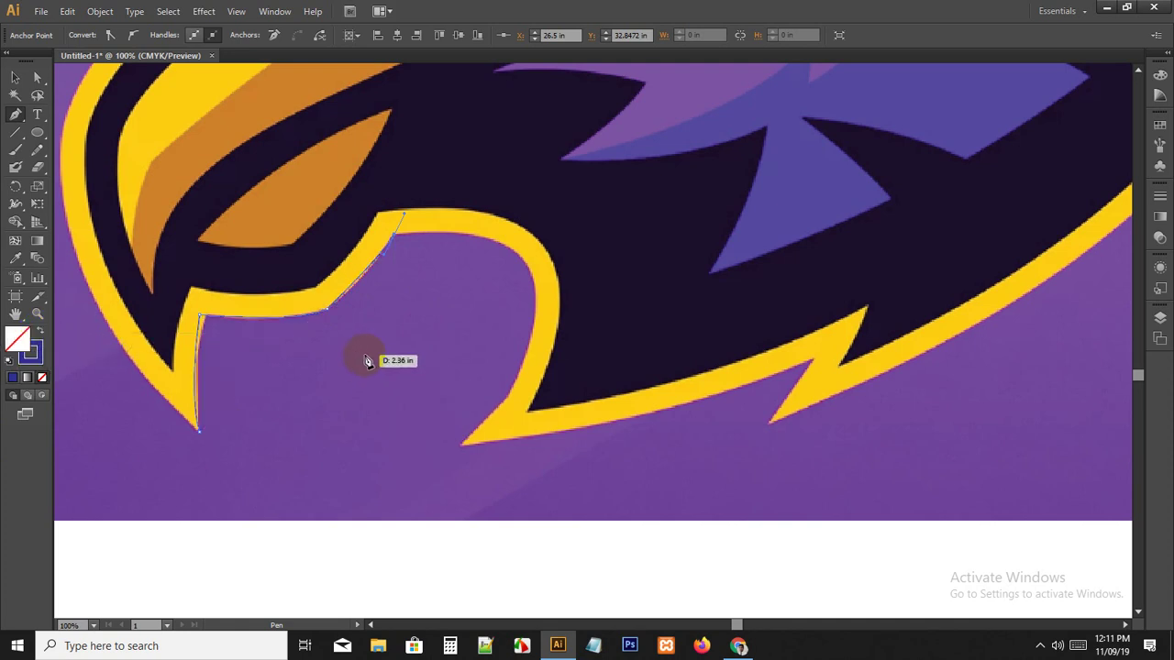
pyautogui.click(354, 136)
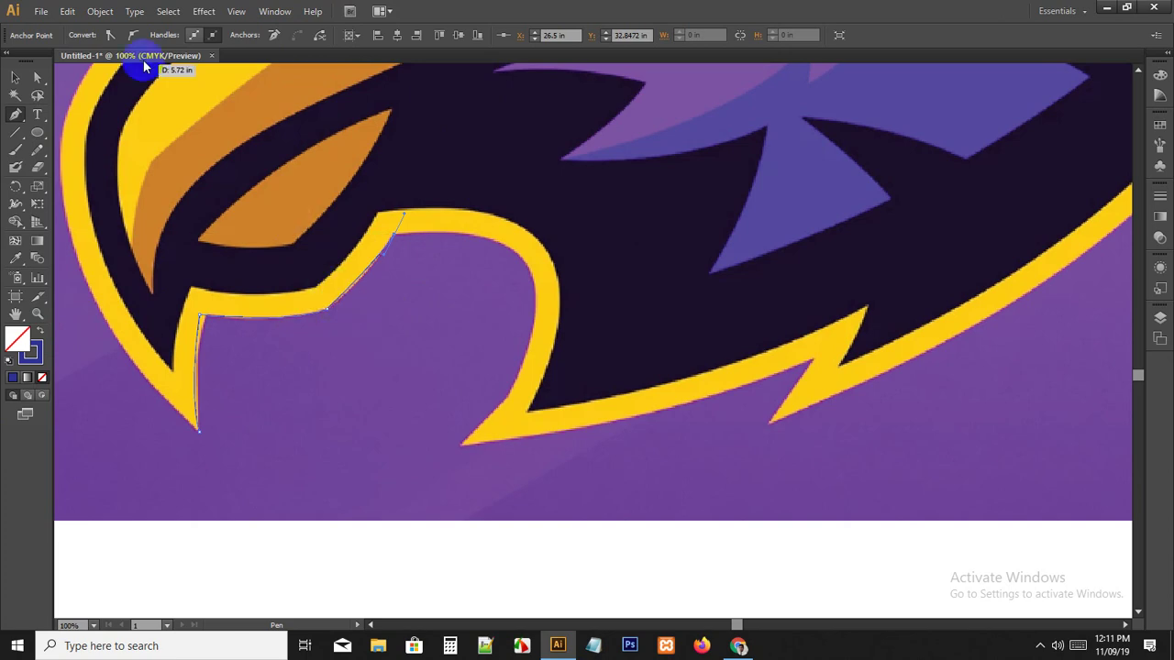
pyautogui.click(266, 11)
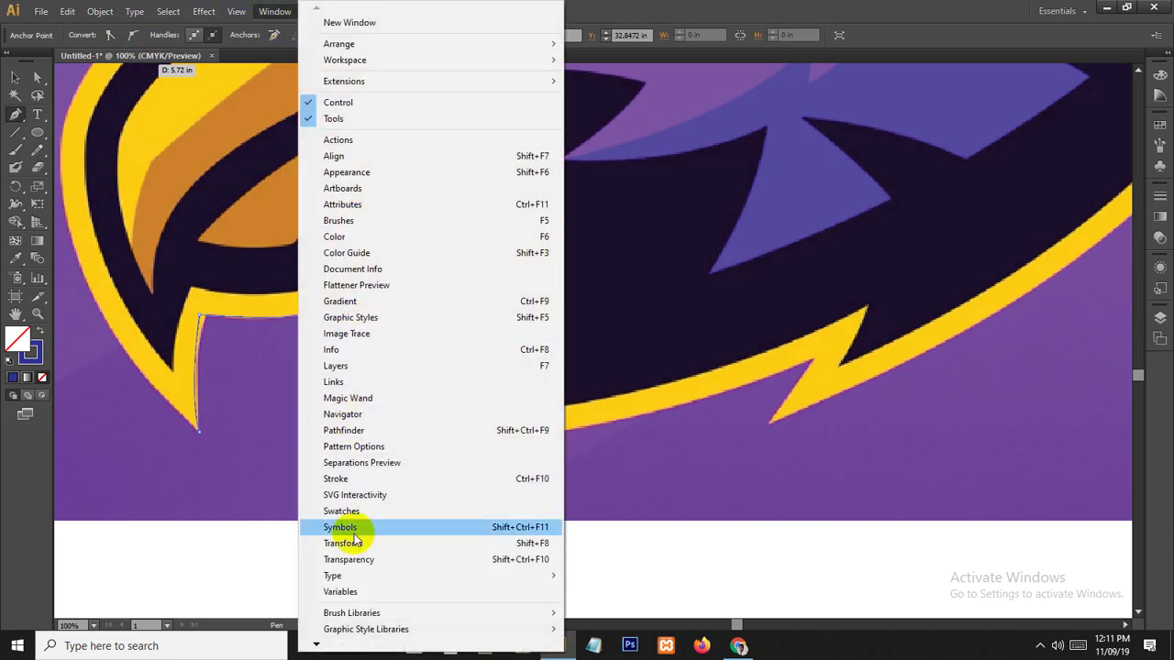
pyautogui.click(342, 479)
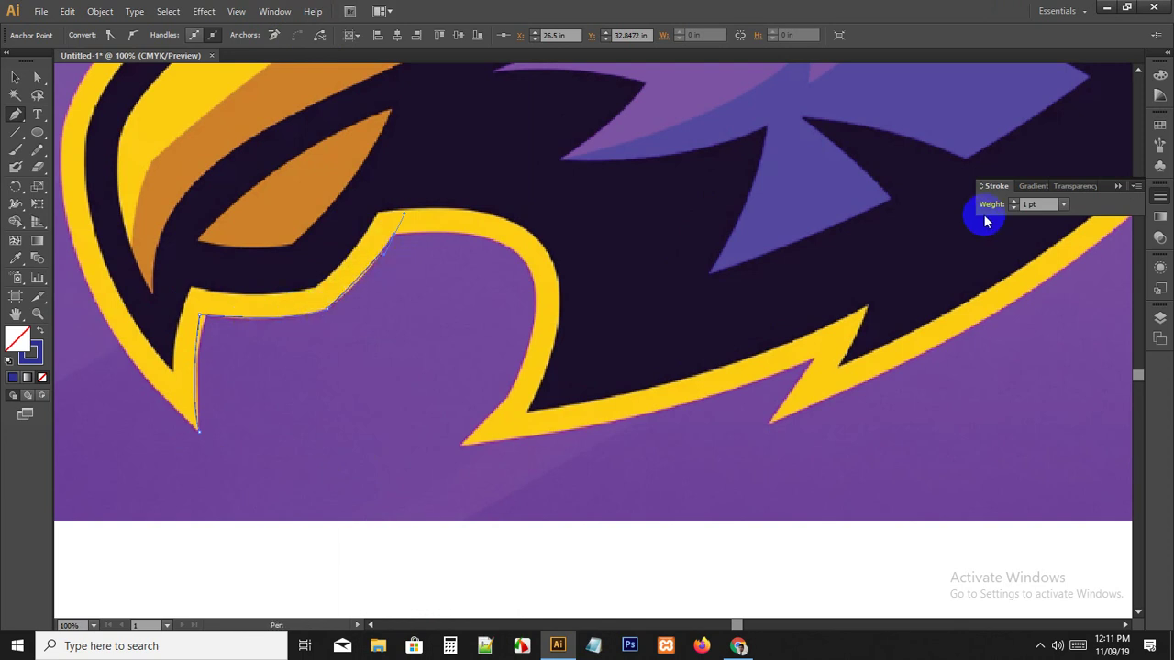
pyautogui.click(1013, 202)
pyautogui.click(1014, 202)
pyautogui.click(1014, 201)
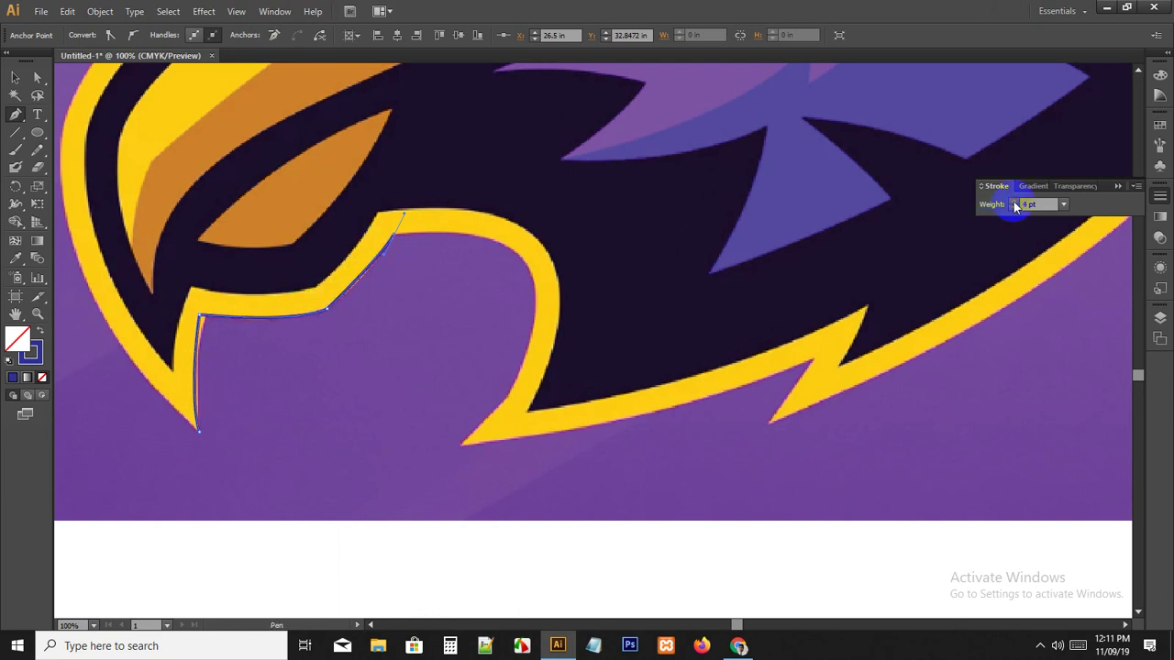
pyautogui.click(1013, 202)
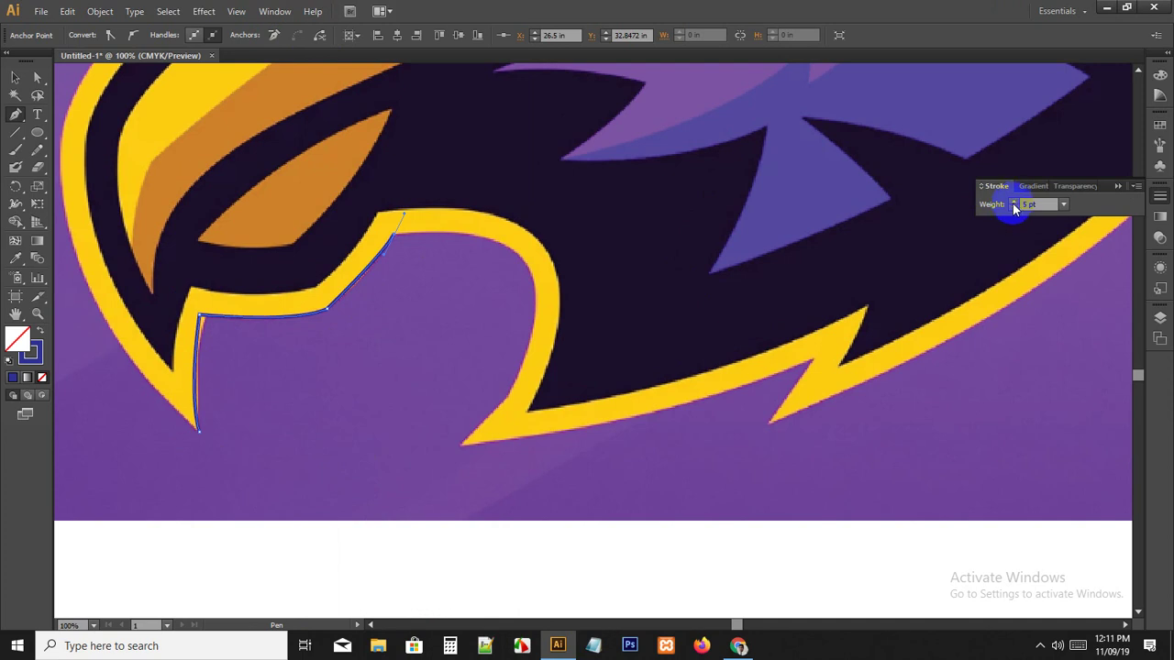
# Step: Try thicker stroke weights up to 18 pt on the traced path, and return it to 5 pt
pyautogui.click(1013, 202)
pyautogui.click(1014, 202)
pyautogui.click(1014, 202)
pyautogui.click(1013, 202)
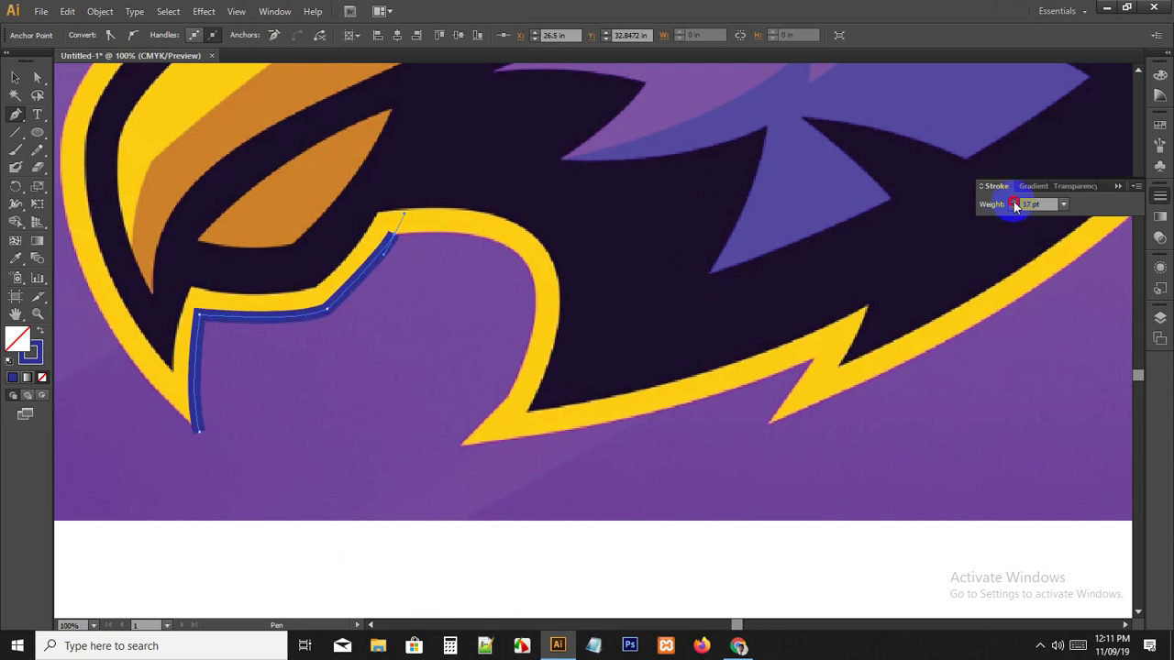
pyautogui.click(1014, 202)
pyautogui.click(1014, 202)
pyautogui.click(1013, 202)
pyautogui.click(1014, 201)
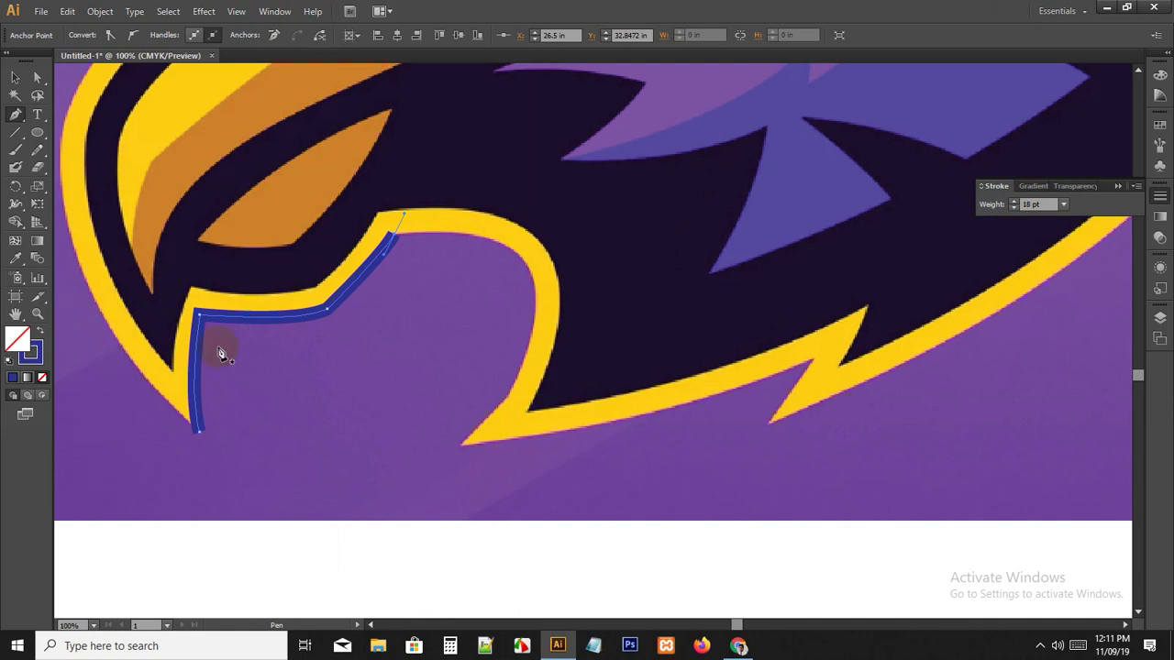
pyautogui.click(1014, 207)
pyautogui.click(1014, 207)
pyautogui.click(1013, 207)
pyautogui.click(1014, 207)
pyautogui.click(1014, 207)
pyautogui.click(1013, 208)
pyautogui.click(1014, 208)
pyautogui.click(1013, 208)
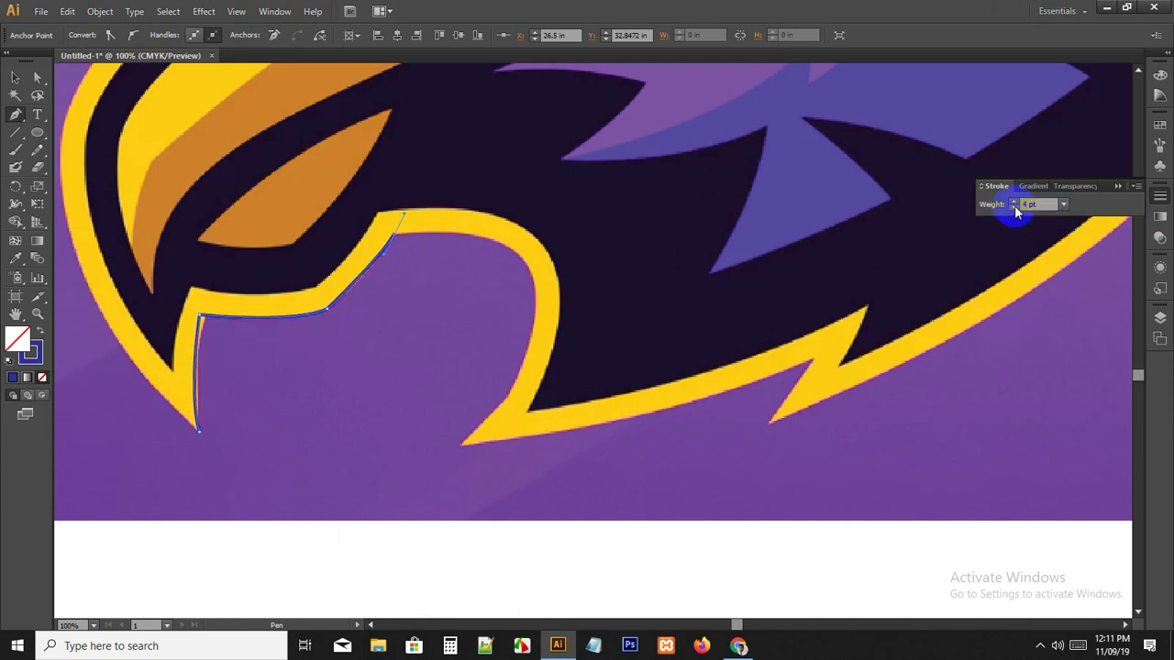
pyautogui.click(1014, 201)
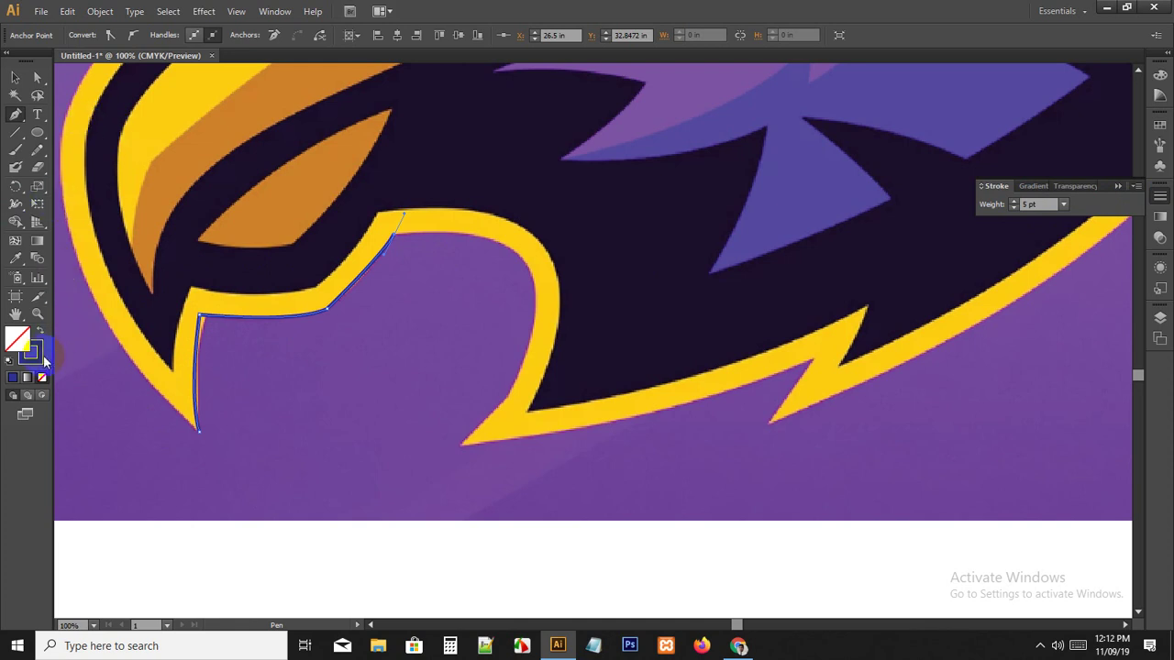
# Step: Change the traced path's stroke colour to a bright pinkish red and deselect the path
pyautogui.doubleClick(33, 353)
pyautogui.moveTo(813, 309); pyautogui.dragTo(823, 291)
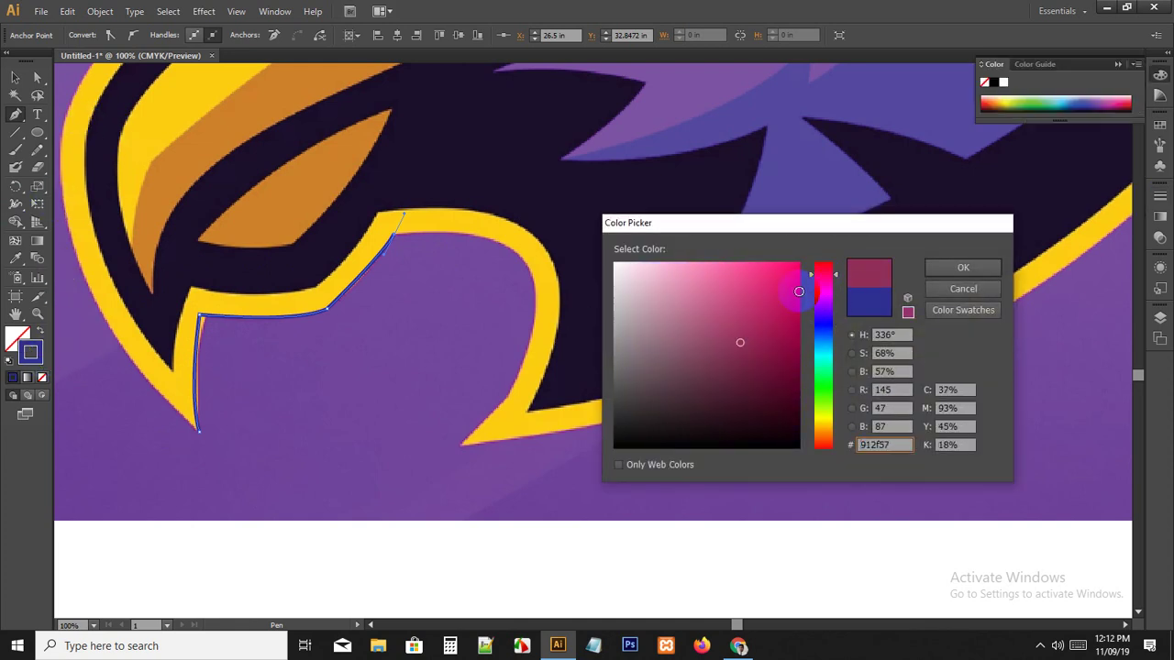
pyautogui.click(787, 288)
pyautogui.click(938, 267)
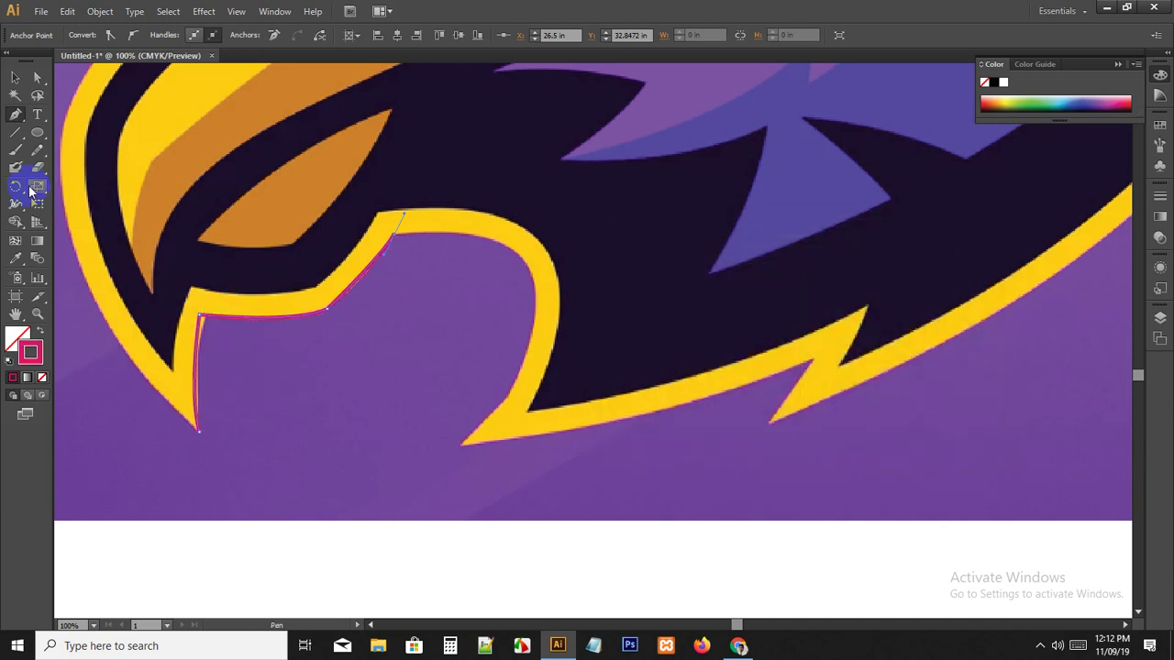
pyautogui.click(16, 81)
pyautogui.click(397, 454)
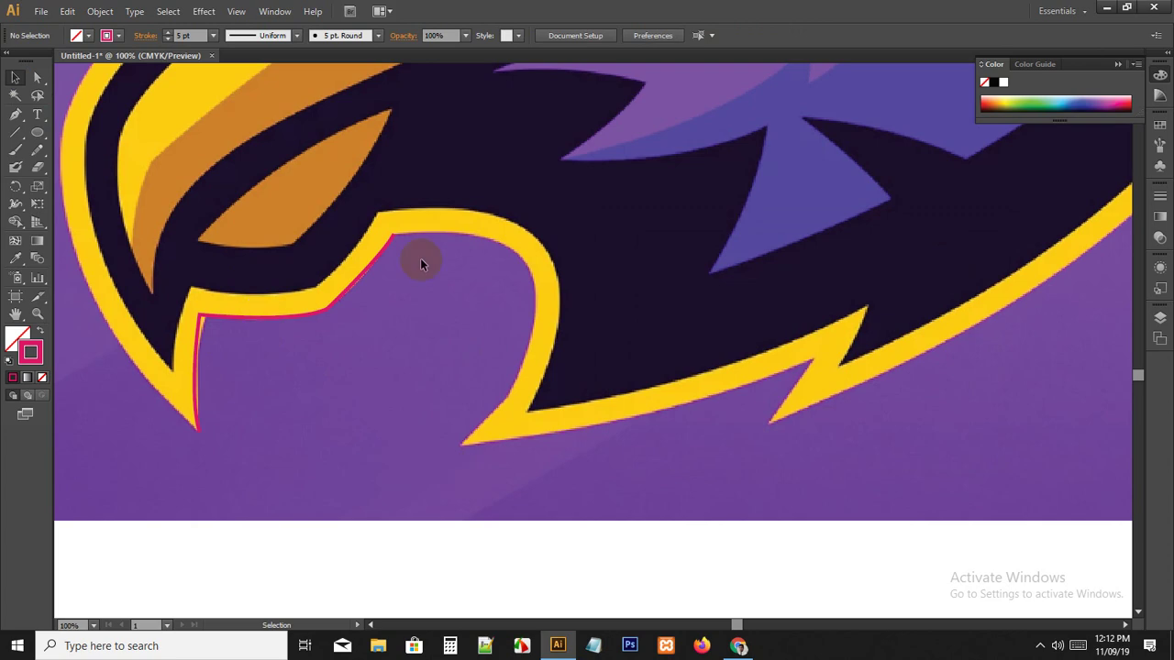
# Step: Remove the path's end anchor at the start of the throat curve, together with its loosely fitting last segment
pyautogui.hotkey('ctrl', '+')
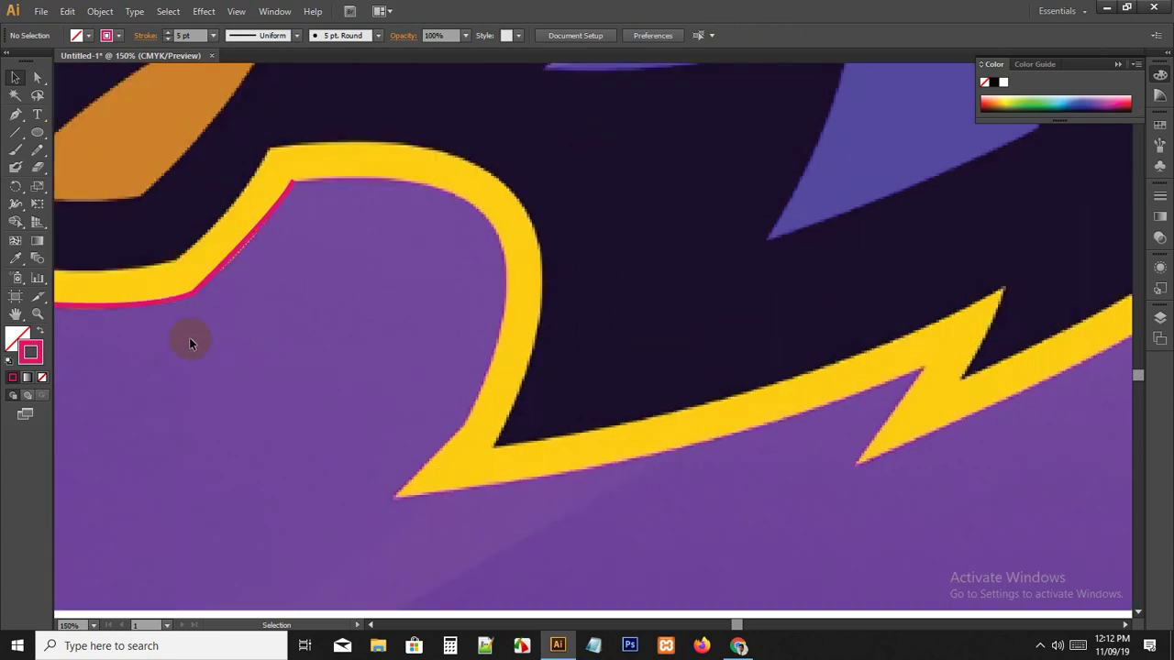
pyautogui.moveTo(183, 344); pyautogui.dragTo(459, 328)
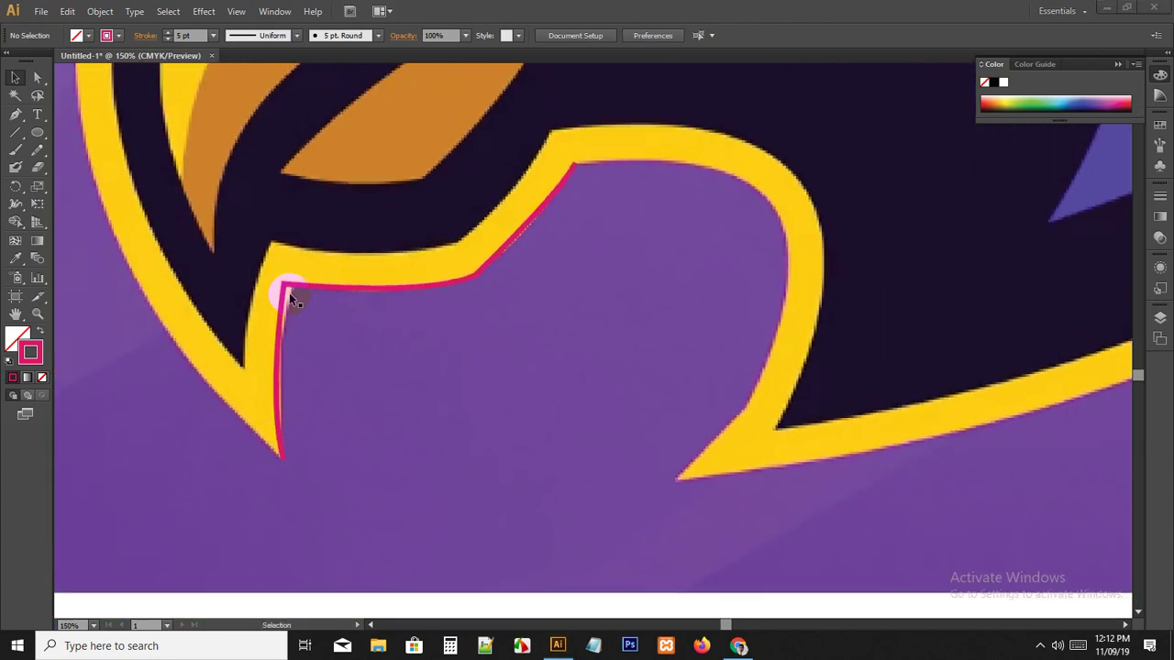
pyautogui.press('super')
pyautogui.press('super')
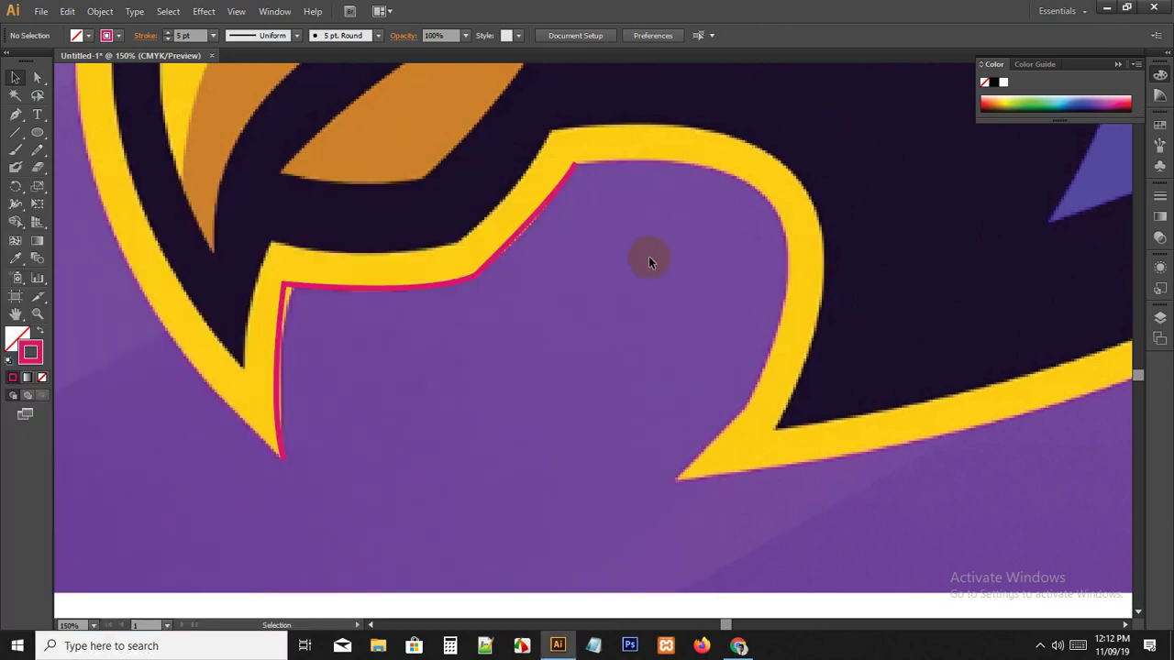
pyautogui.click(501, 252)
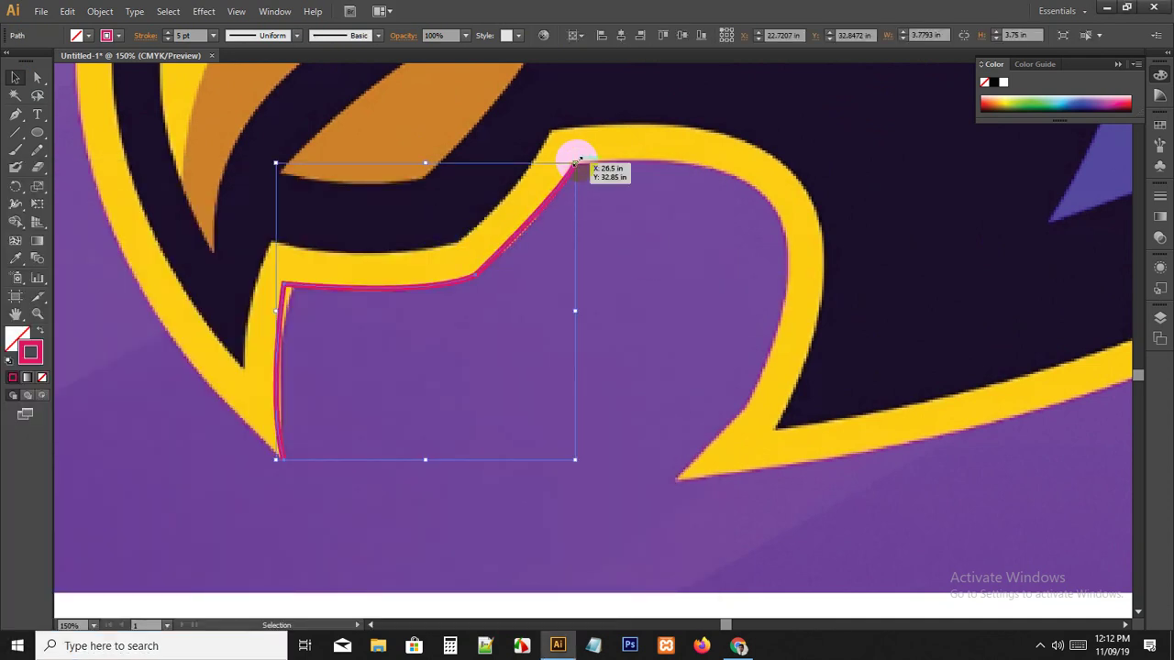
pyautogui.click(16, 114)
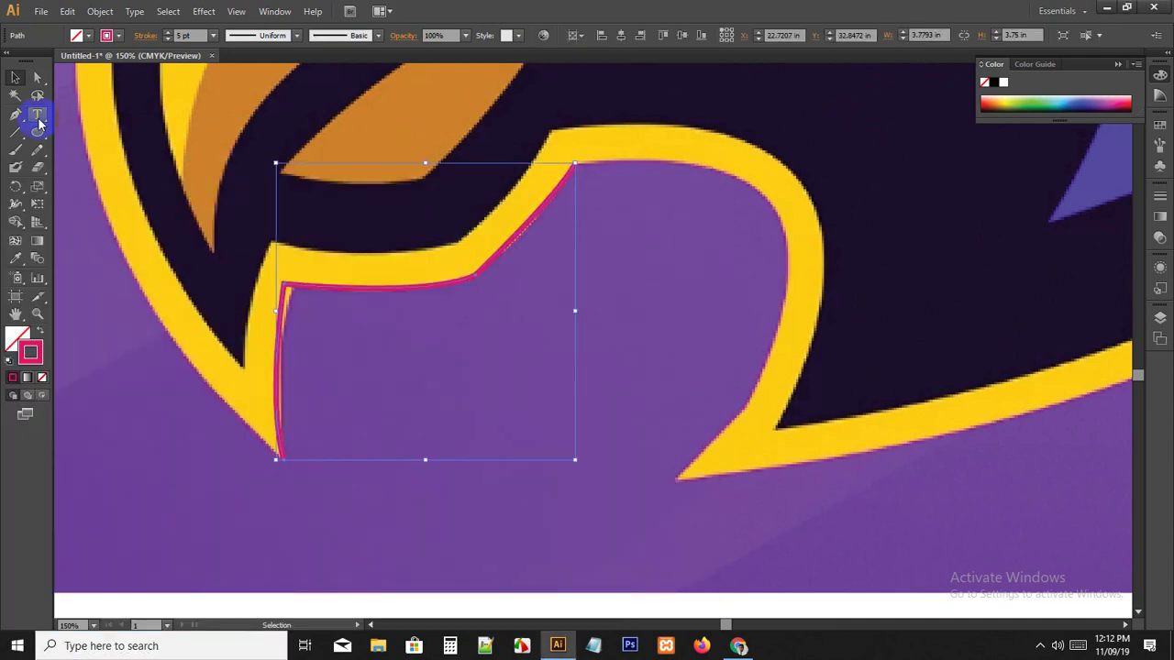
pyautogui.click(572, 165)
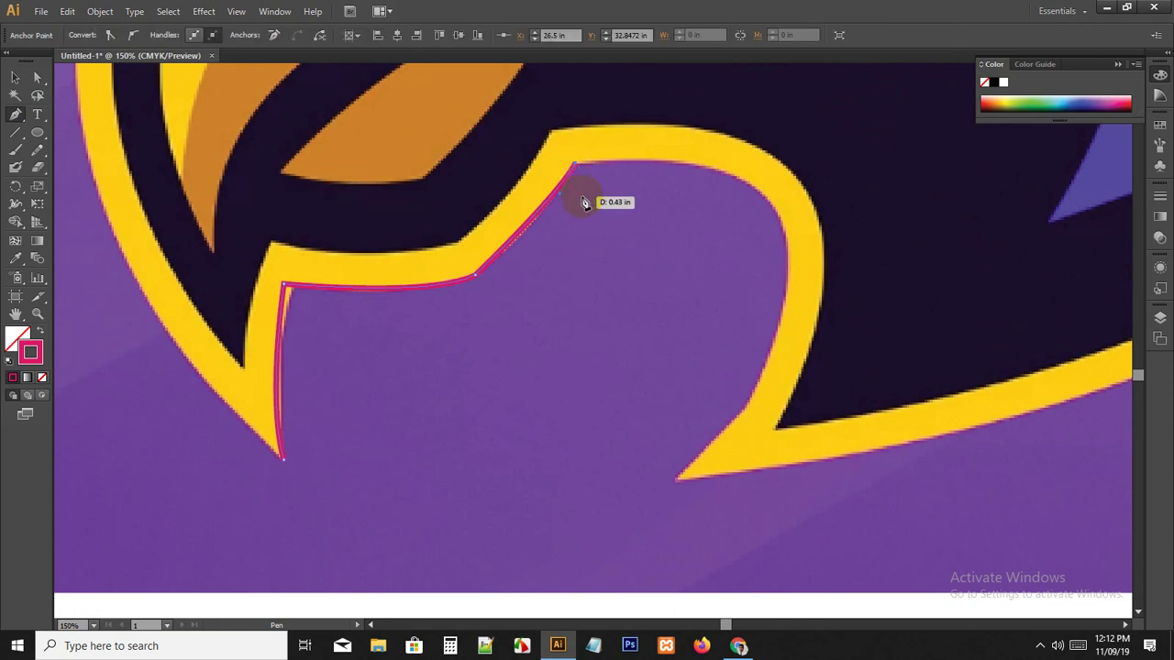
pyautogui.press('Delete')
# Step: Redraw the segment from the lower beak's bend to the start of the throat curve, ending in a corner point
pyautogui.click(476, 274)
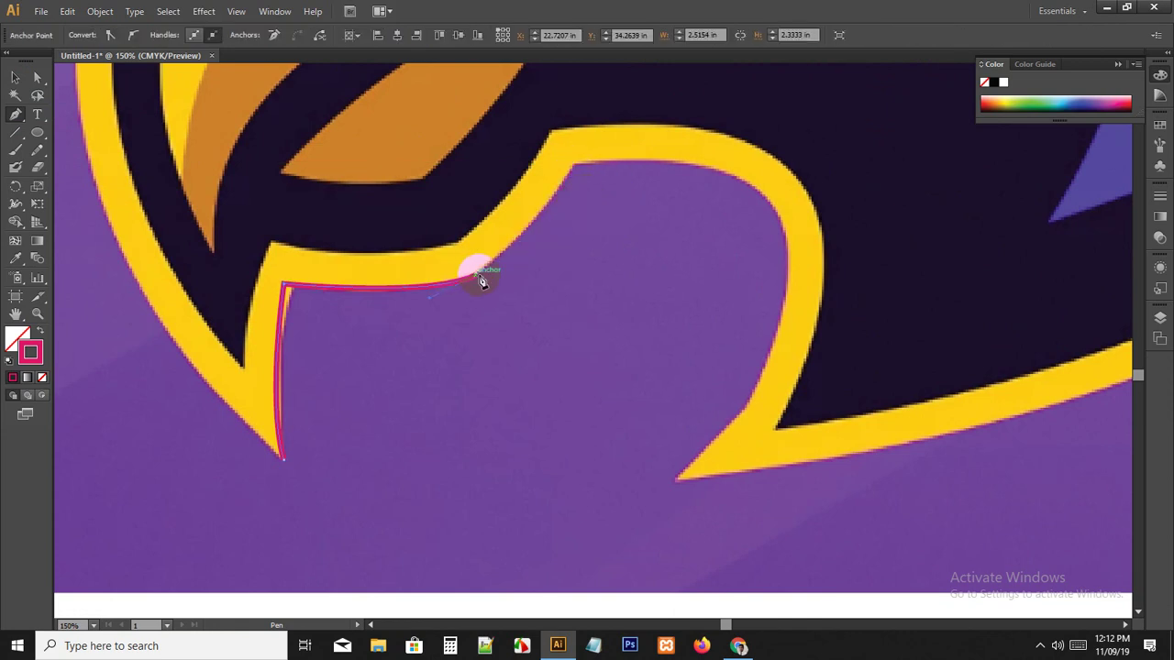
pyautogui.click(481, 281)
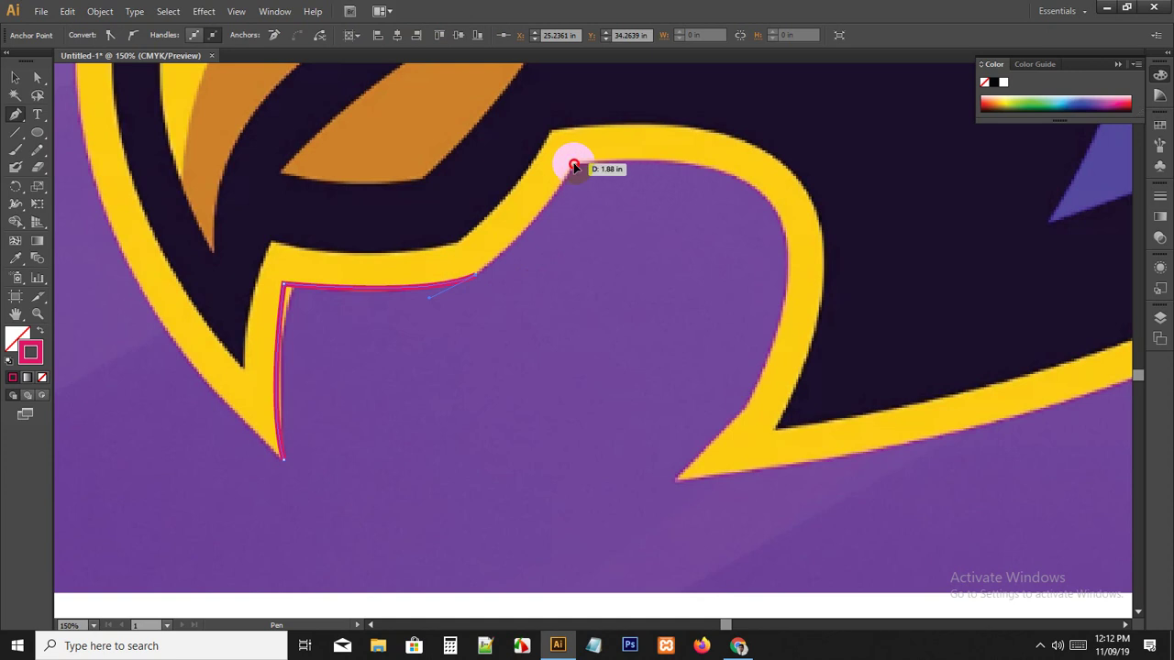
pyautogui.moveTo(574, 166); pyautogui.dragTo(587, 128)
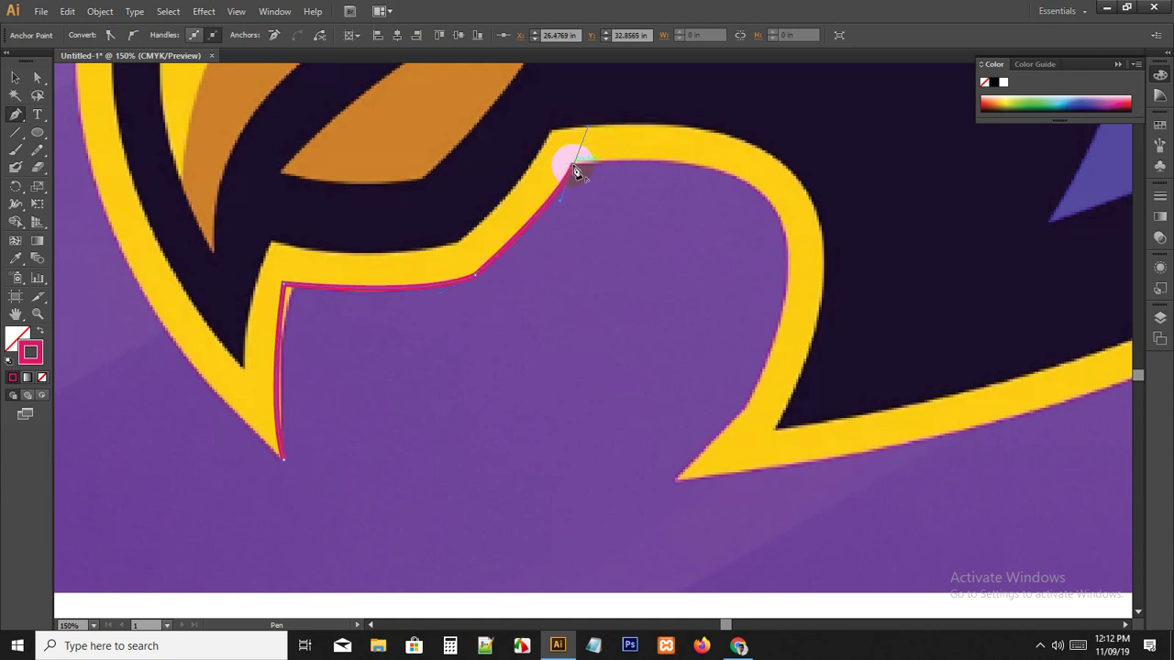
pyautogui.click(575, 171)
# Step: Extend the outline around the rounded throat curve and down to the sharp tip at the base of the neck
pyautogui.moveTo(642, 262); pyautogui.dragTo(450, 283)
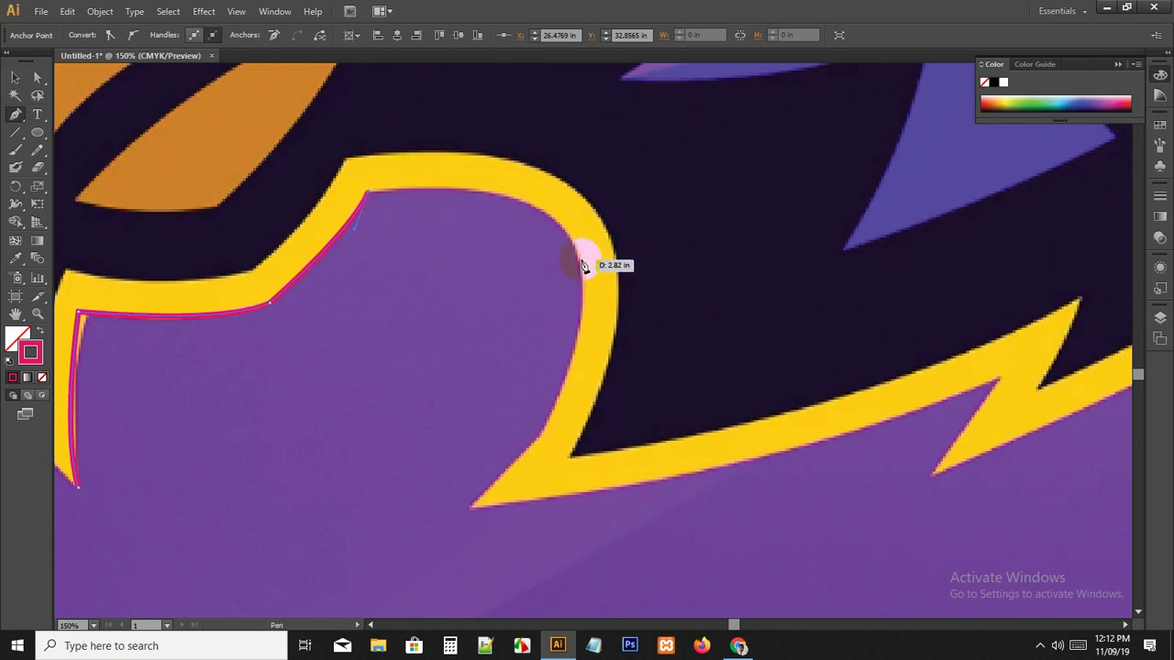
pyautogui.moveTo(576, 254); pyautogui.dragTo(621, 345)
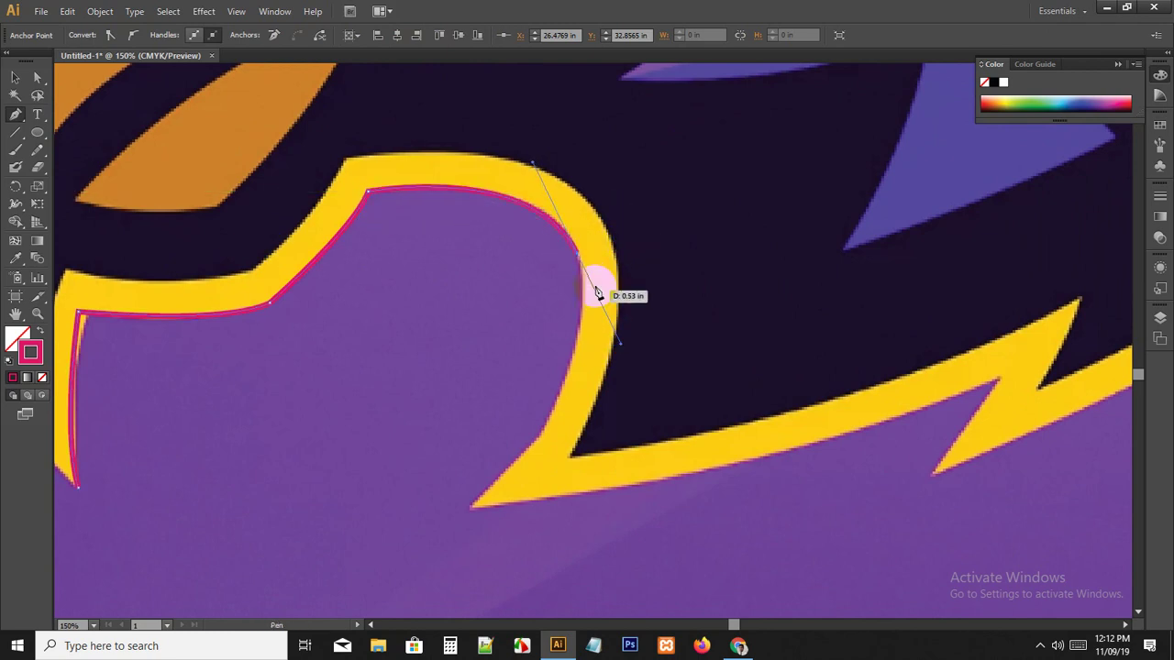
pyautogui.click(578, 254)
pyautogui.moveTo(529, 449); pyautogui.dragTo(461, 516)
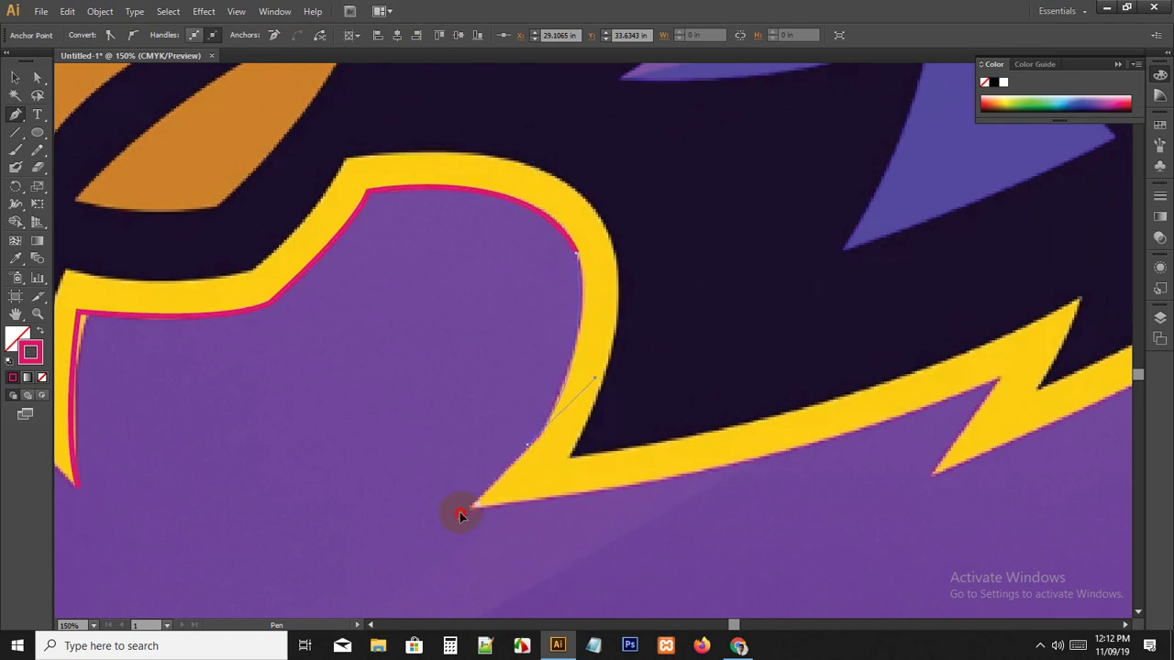
pyautogui.click(540, 453)
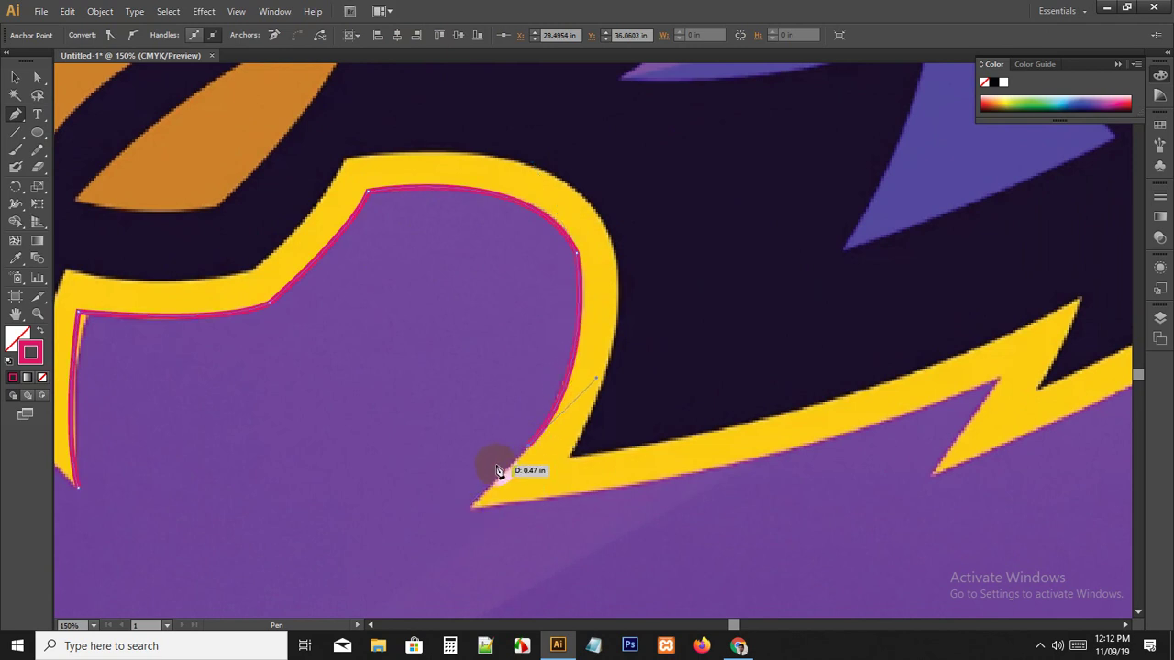
pyautogui.click(470, 509)
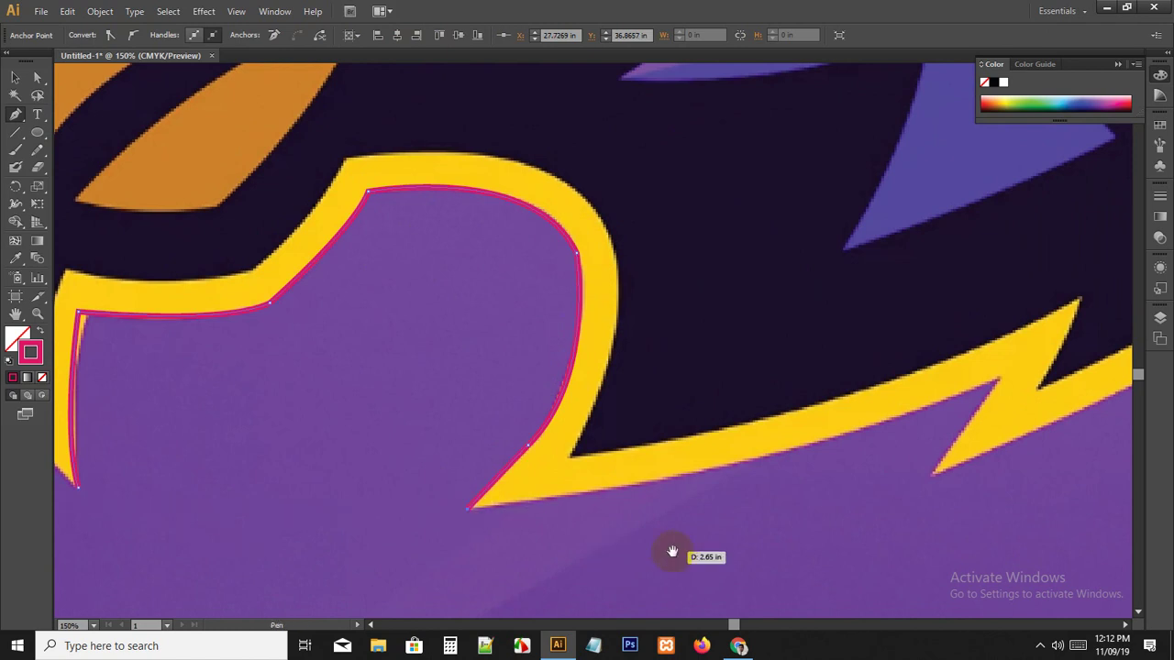
# Step: Trace the outline along the lower neck edge with one curve up to the inner notch of the first feather spike
pyautogui.moveTo(673, 552); pyautogui.dragTo(493, 498)
pyautogui.moveTo(804, 332); pyautogui.dragTo(976, 245)
pyautogui.moveTo(811, 331); pyautogui.dragTo(755, 438)
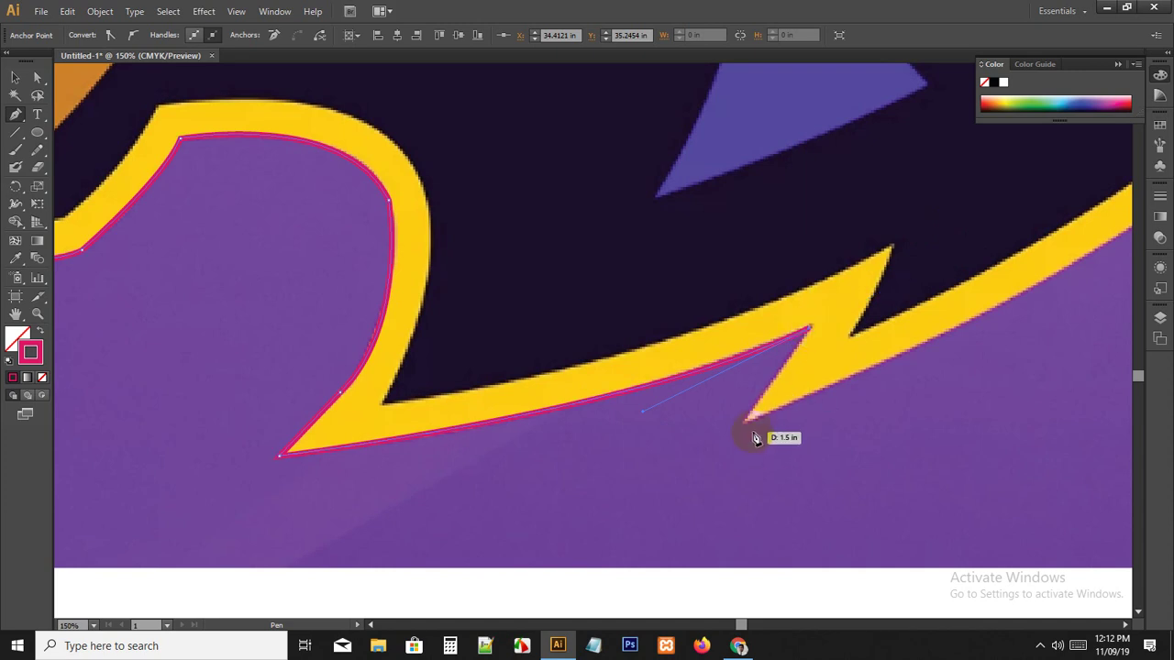
# Step: Extend the outline to the first feather spike's tip and curve it partway along the lower neck edge, ending in a corner point
pyautogui.click(744, 426)
pyautogui.moveTo(889, 443)
pyautogui.mouseDown()
pyautogui.moveTo(506, 501)
pyautogui.moveTo(427, 563)
pyautogui.mouseUp()
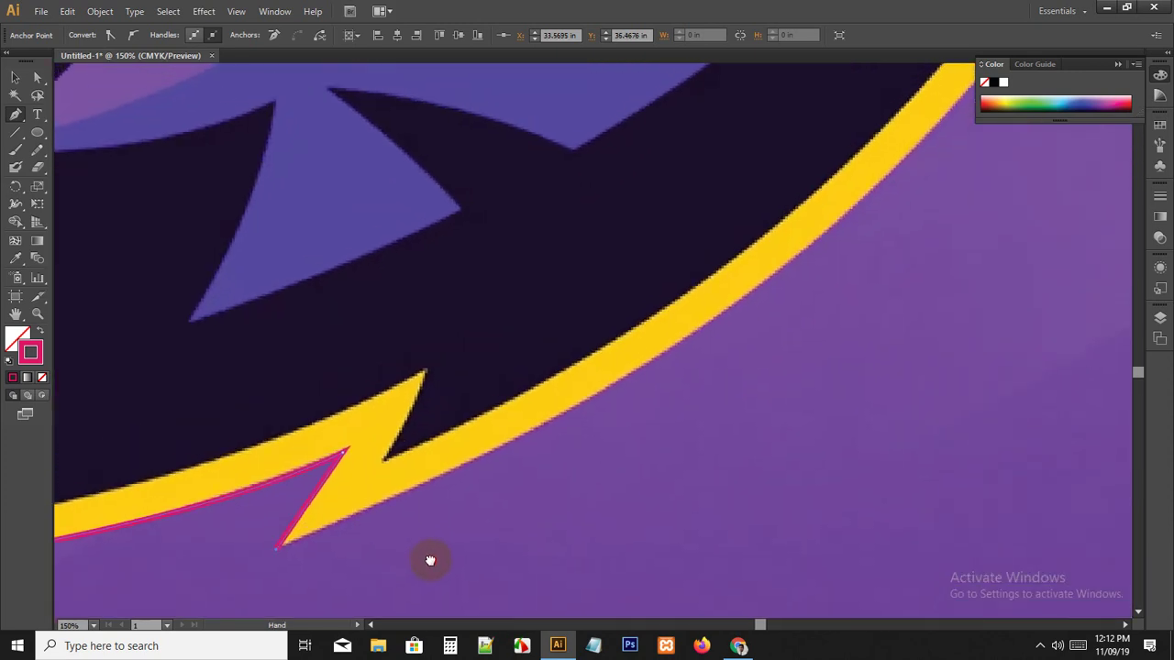
pyautogui.moveTo(828, 235)
pyautogui.mouseDown()
pyautogui.moveTo(949, 147)
pyautogui.moveTo(1015, 45)
pyautogui.moveTo(1014, 150)
pyautogui.moveTo(1035, 189)
pyautogui.mouseUp()
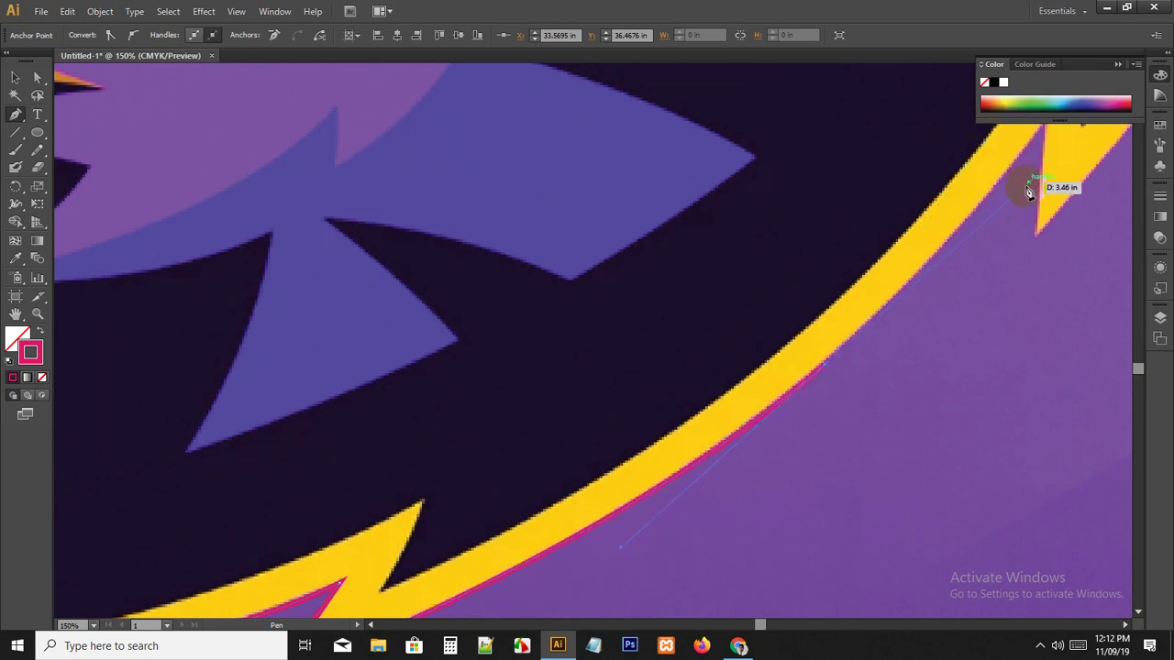
pyautogui.click(826, 365)
# Step: Continue the outline with a curve to the second feather spike's inner notch and a straight segment to its sharp tip
pyautogui.moveTo(979, 349); pyautogui.dragTo(686, 553)
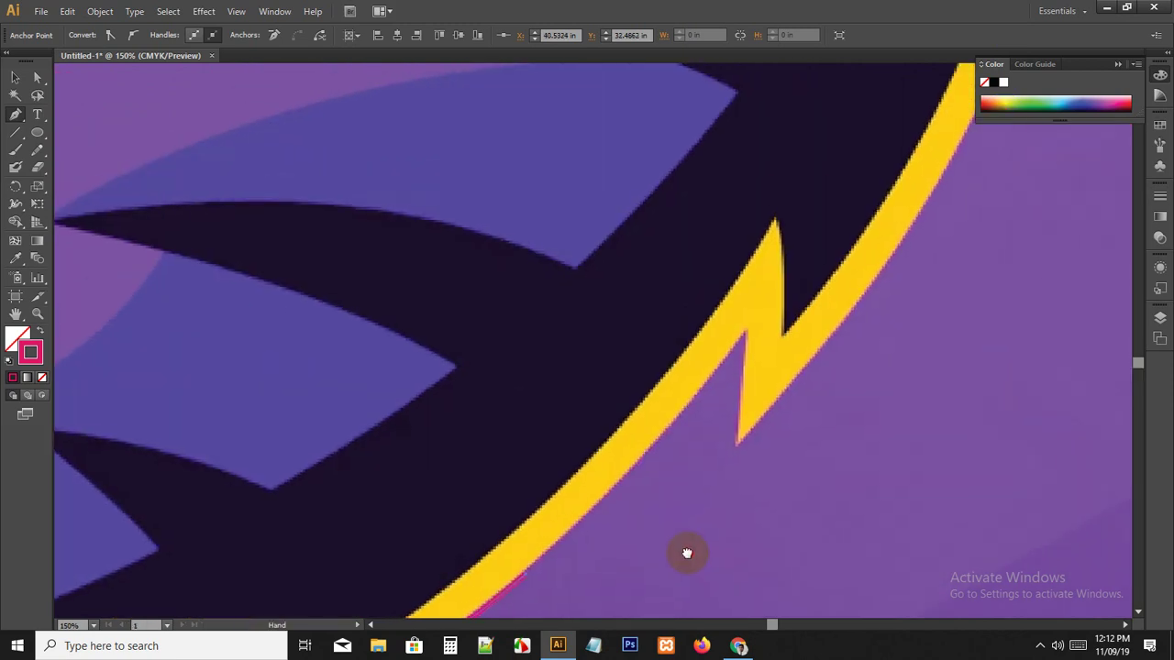
pyautogui.moveTo(745, 332); pyautogui.dragTo(767, 288)
pyautogui.click(746, 332)
pyautogui.moveTo(739, 440); pyautogui.dragTo(754, 455)
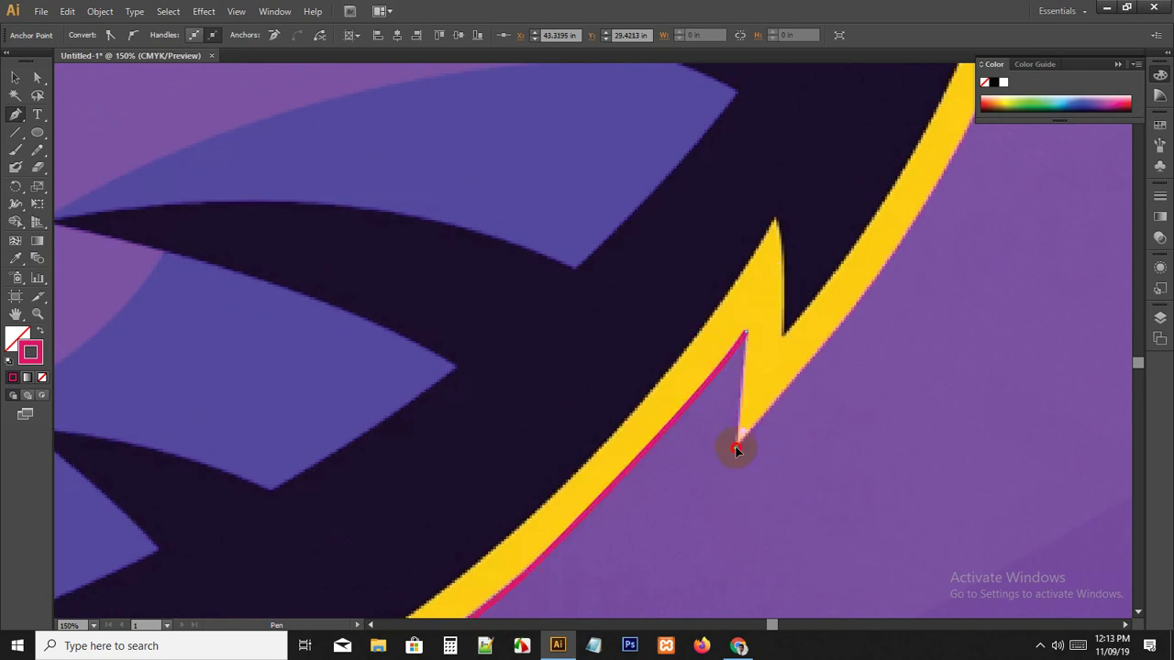
# Step: Trace the back of the neck with two curves up to the pointed rear corner of the head, ending in a corner point
pyautogui.moveTo(879, 392); pyautogui.dragTo(679, 521)
pyautogui.moveTo(774, 217); pyautogui.dragTo(810, 116)
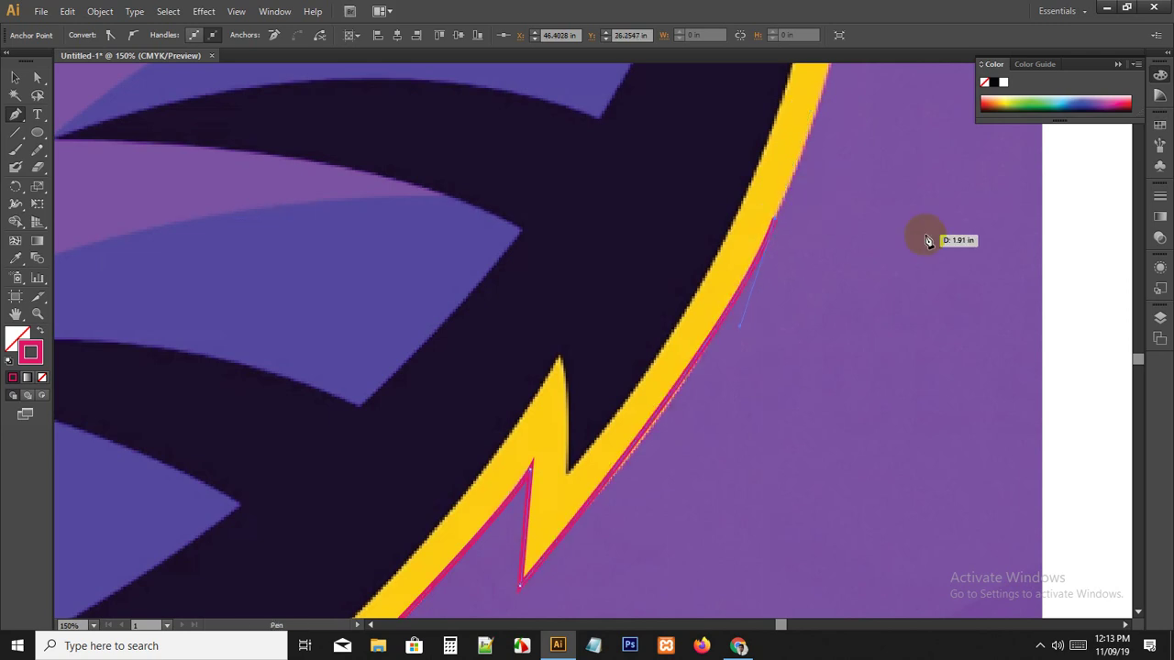
pyautogui.moveTo(926, 238)
pyautogui.mouseDown()
pyautogui.moveTo(886, 307)
pyautogui.moveTo(848, 514)
pyautogui.mouseUp()
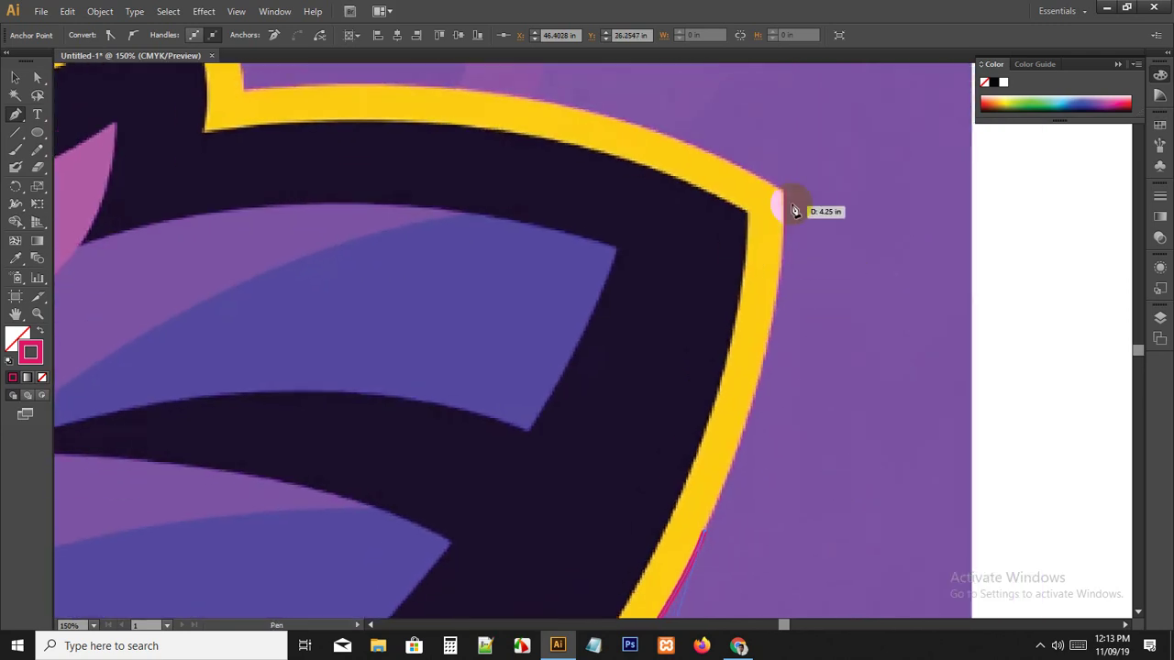
pyautogui.click(777, 181)
pyautogui.moveTo(777, 181); pyautogui.dragTo(754, 147)
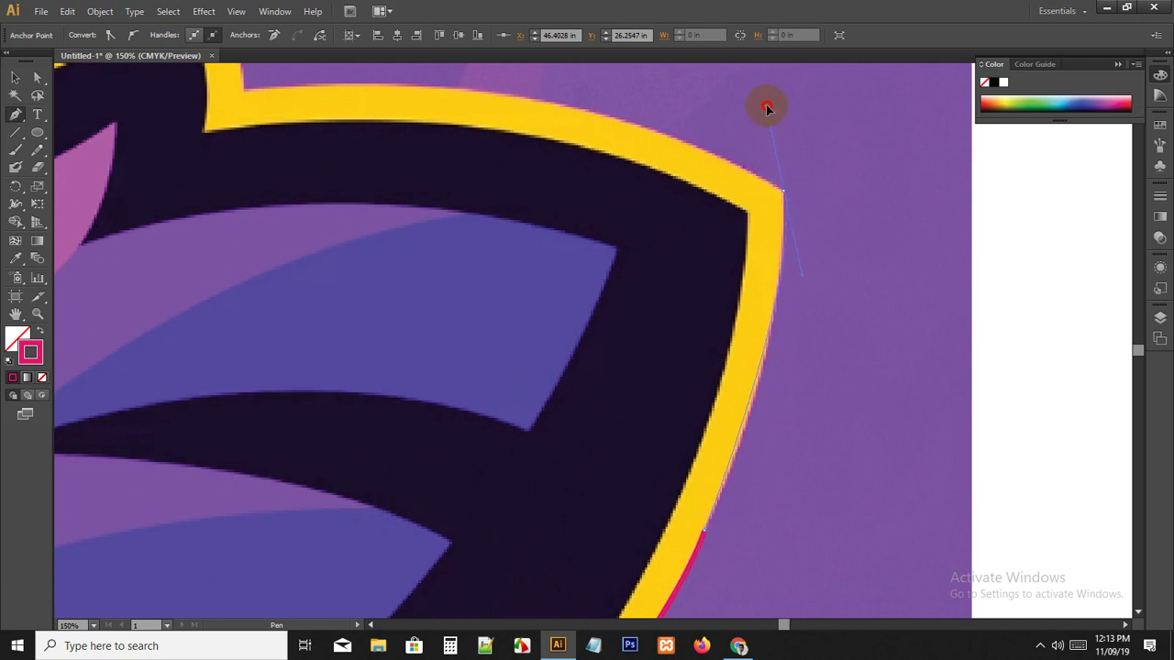
pyautogui.moveTo(774, 93); pyautogui.dragTo(769, 84)
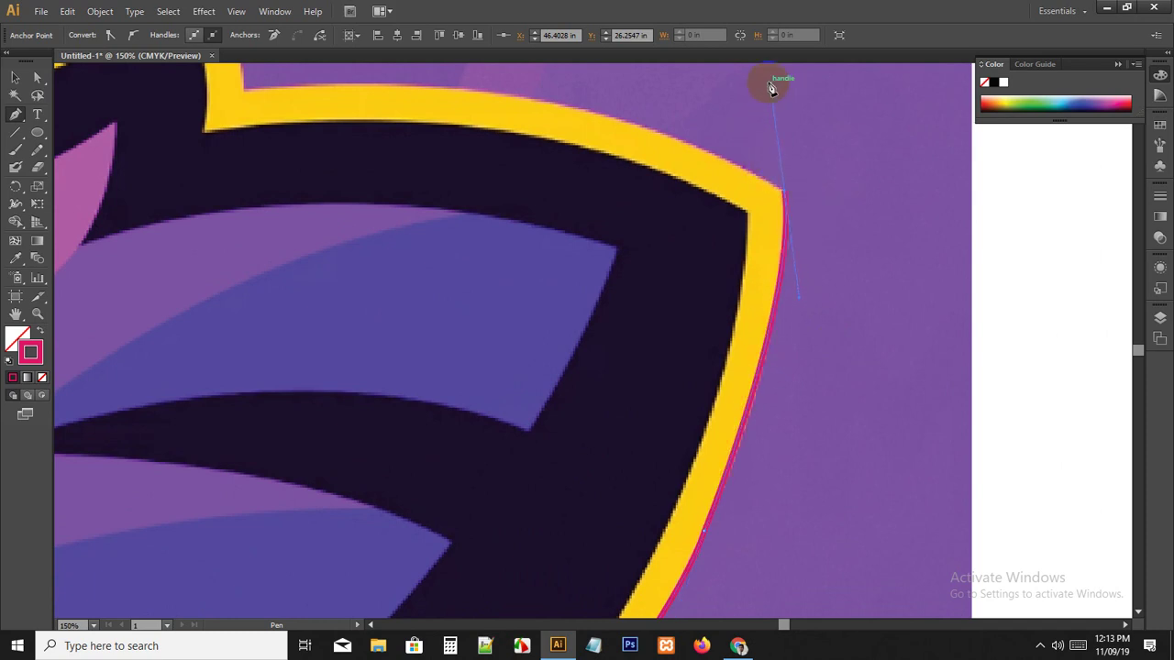
pyautogui.moveTo(795, 191); pyautogui.dragTo(786, 189)
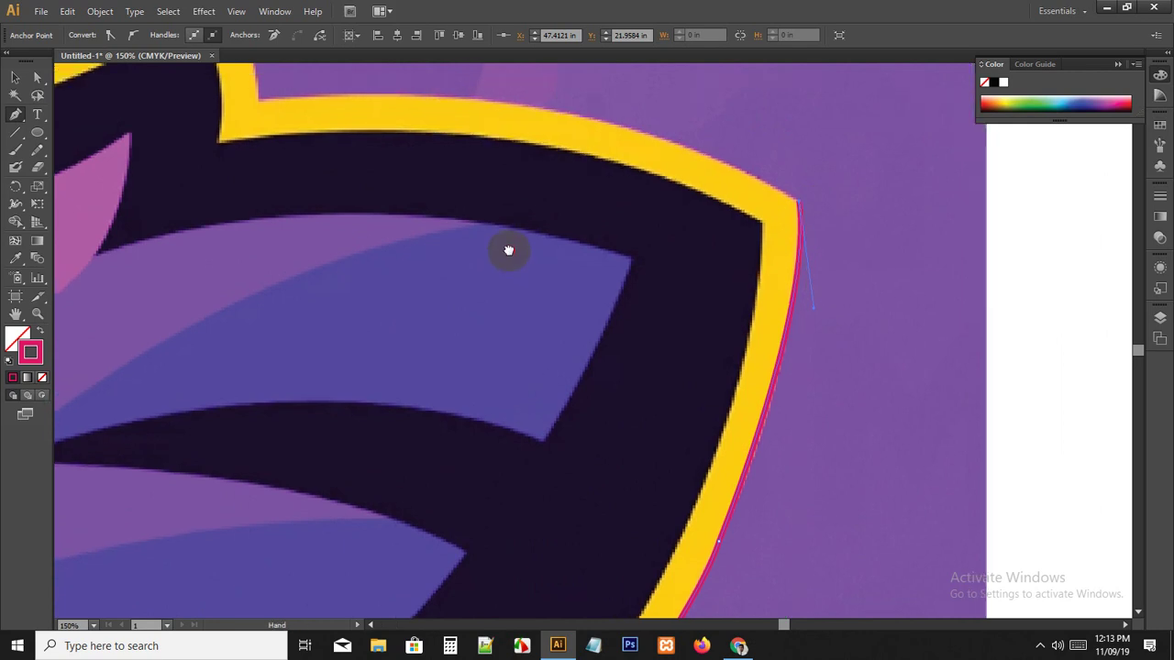
# Step: Trace the upper edge of the rear feathers to the notch behind the crest, and curve up to the crest's tip as a corner point
pyautogui.moveTo(506, 248); pyautogui.dragTo(705, 418)
pyautogui.moveTo(458, 279); pyautogui.dragTo(132, 319)
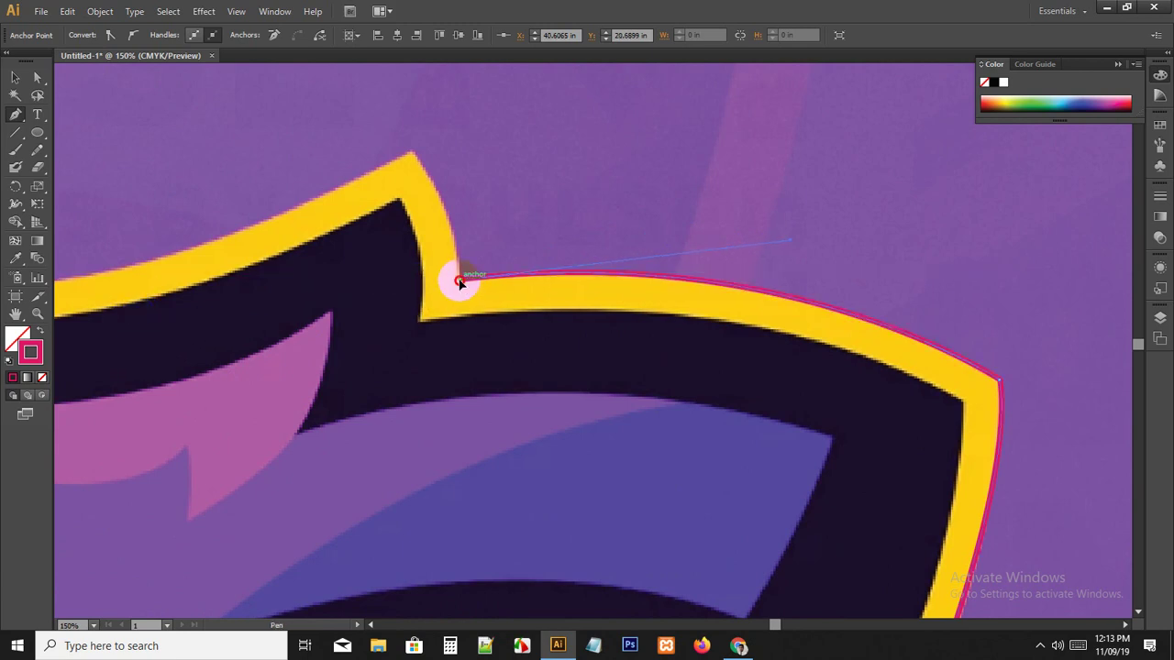
pyautogui.moveTo(411, 152); pyautogui.dragTo(367, 112)
pyautogui.click(410, 152)
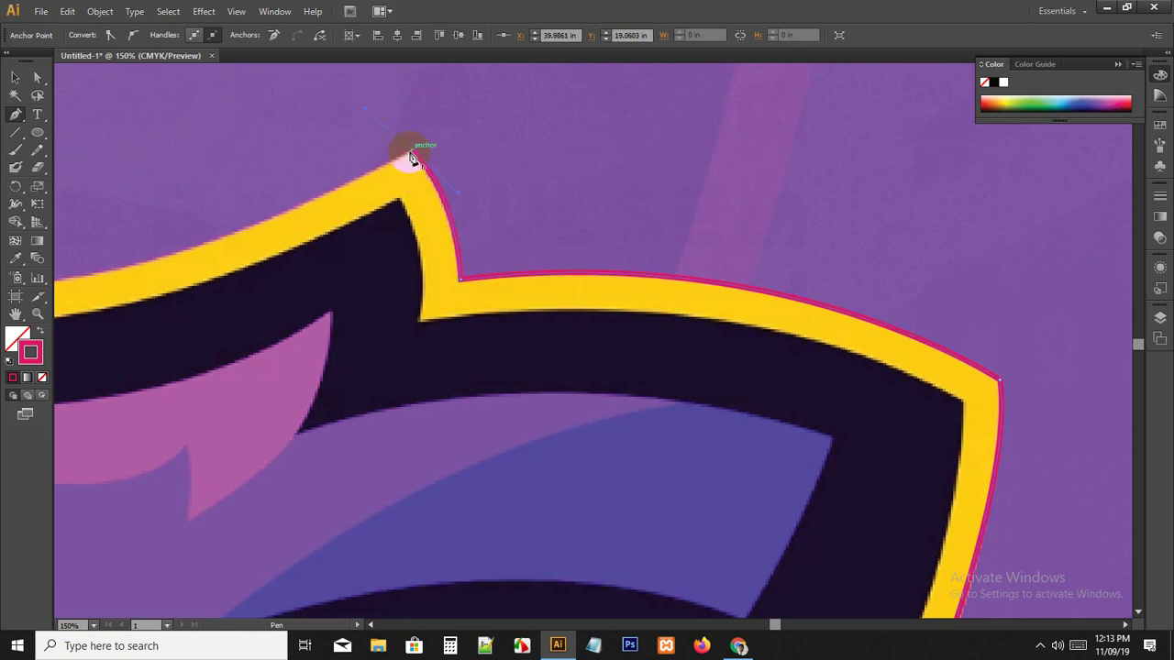
# Step: Trace the top of the head from the crest's tip with two curves, using a corner point between them
pyautogui.press('space')
pyautogui.moveTo(394, 238); pyautogui.dragTo(951, 238)
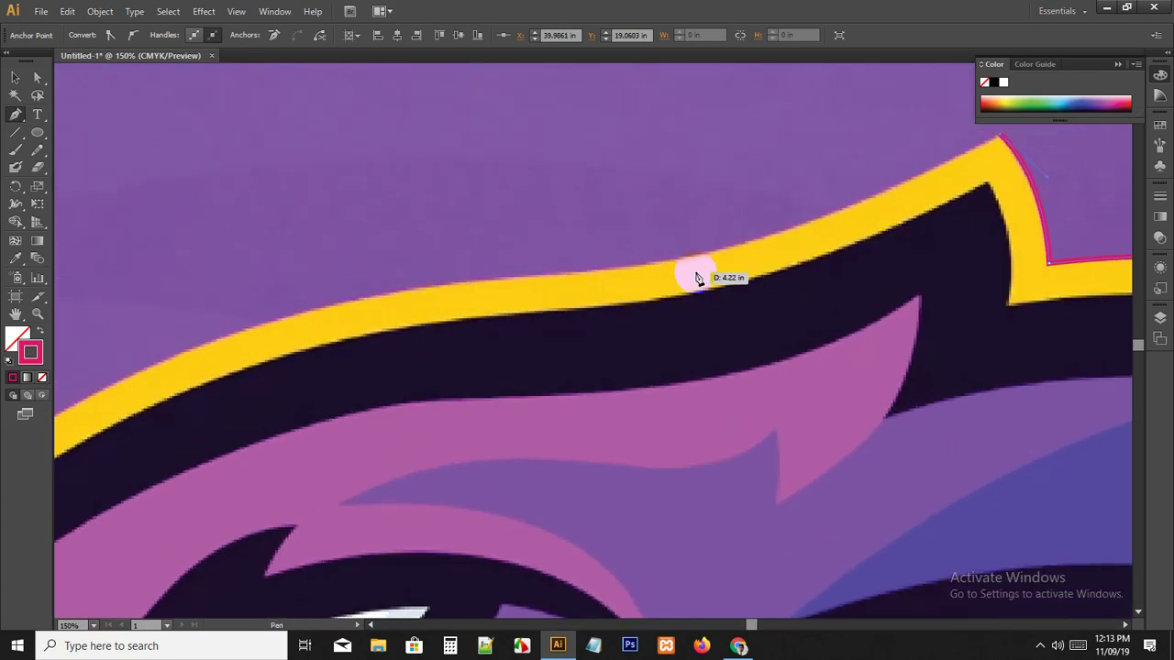
pyautogui.moveTo(675, 260); pyautogui.dragTo(545, 273)
pyautogui.press('space')
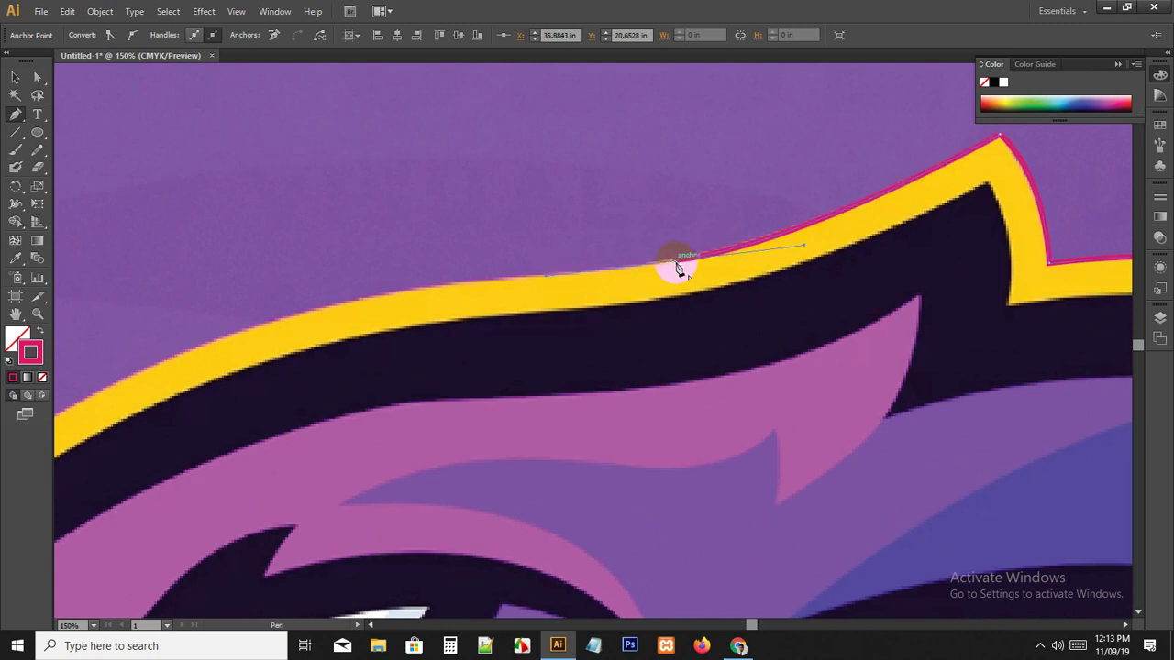
pyautogui.moveTo(283, 329); pyautogui.dragTo(236, 353)
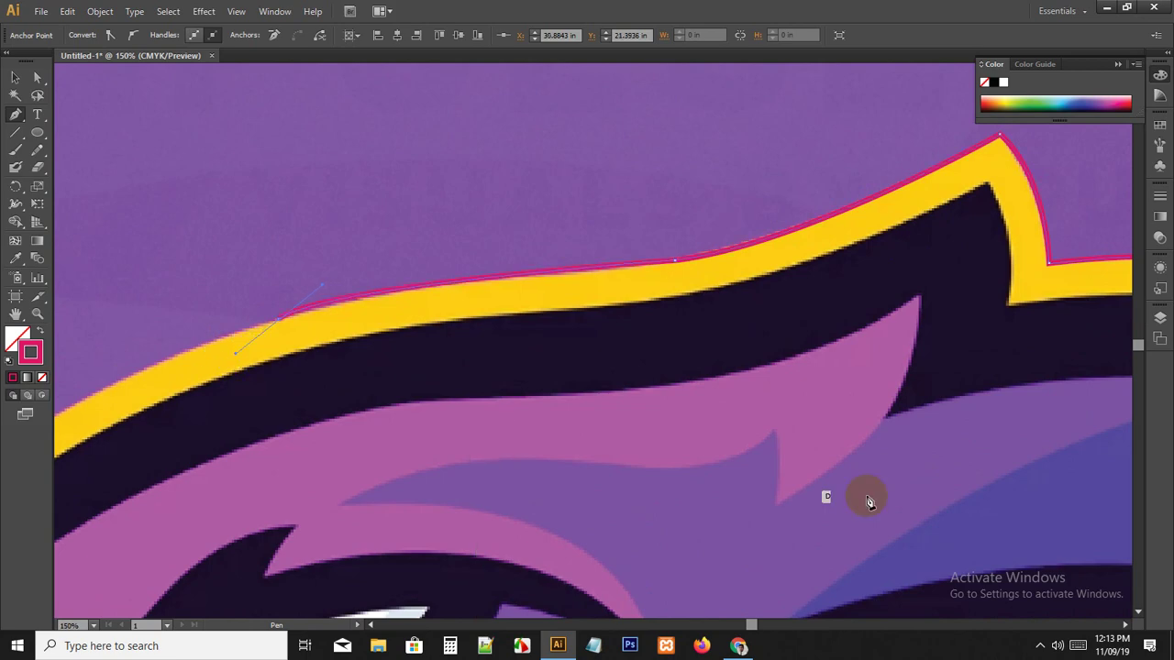
# Step: Try to curve the outline from the crown to the notch behind the forehead spike, and undo the segment
pyautogui.moveTo(466, 474); pyautogui.dragTo(991, 354)
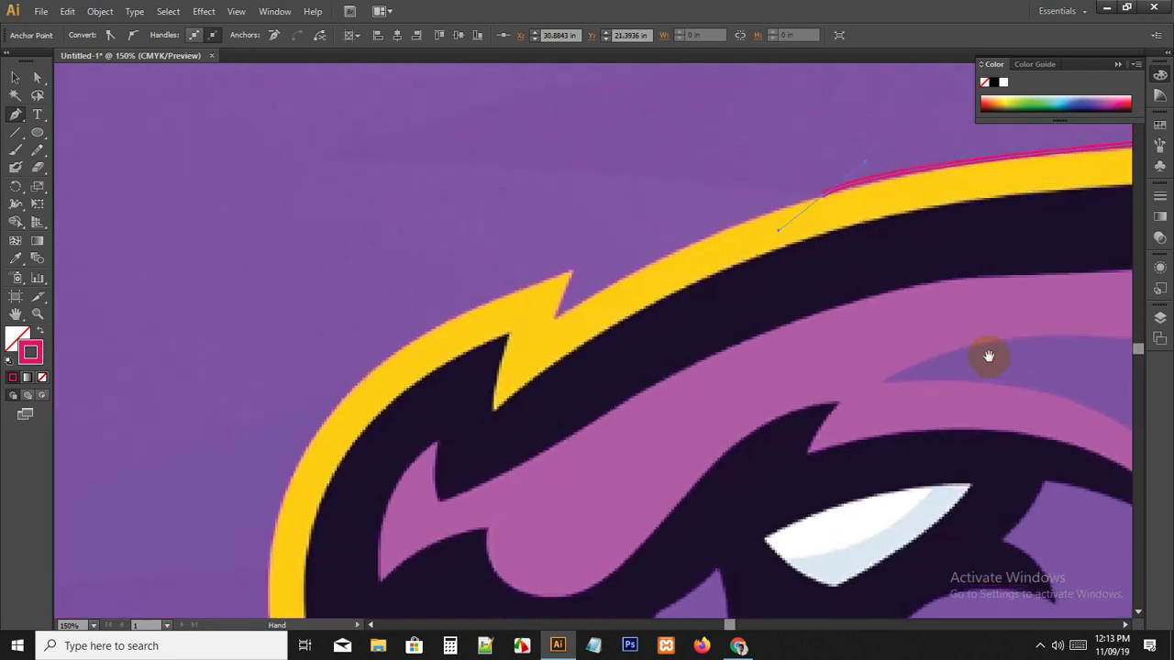
pyautogui.moveTo(555, 315); pyautogui.dragTo(436, 447)
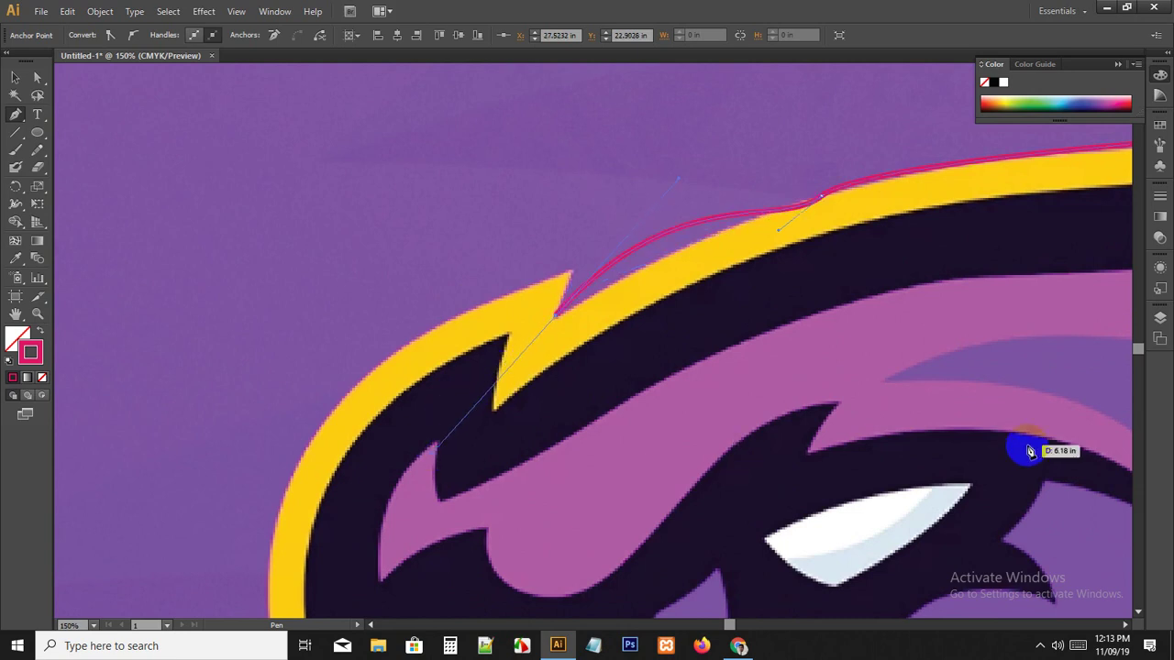
pyautogui.hotkey('ctrl', 'z')
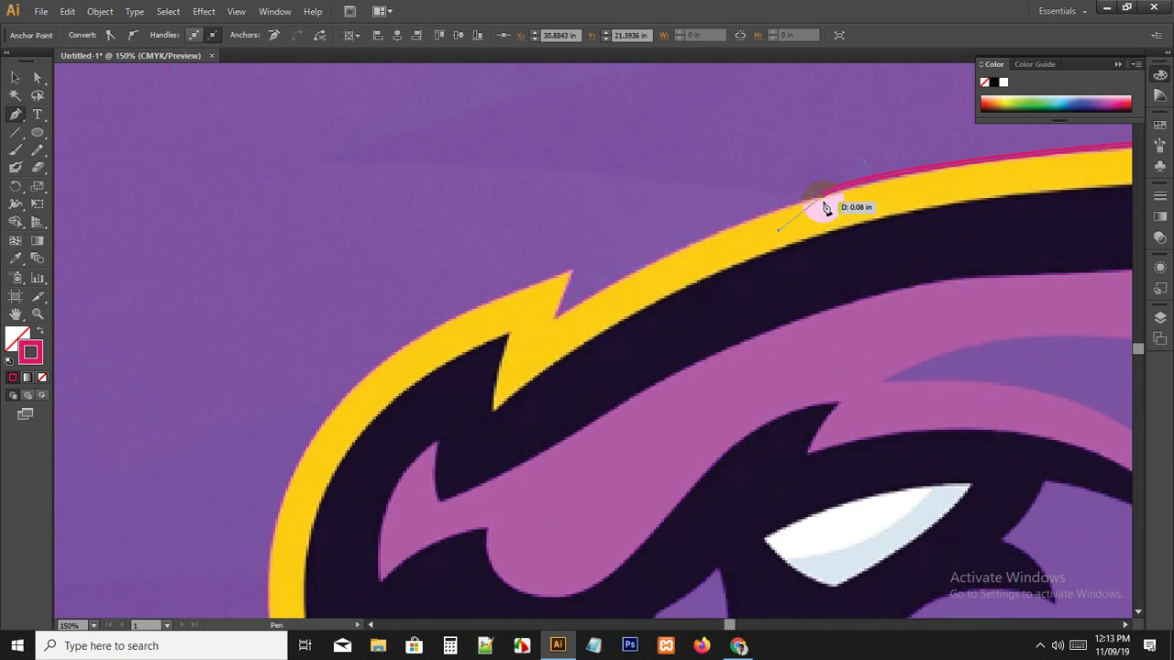
# Step: Shorten the outgoing handle of the crown's end anchor so it follows the direction of the yellow edge
pyautogui.moveTo(832, 228); pyautogui.dragTo(779, 236)
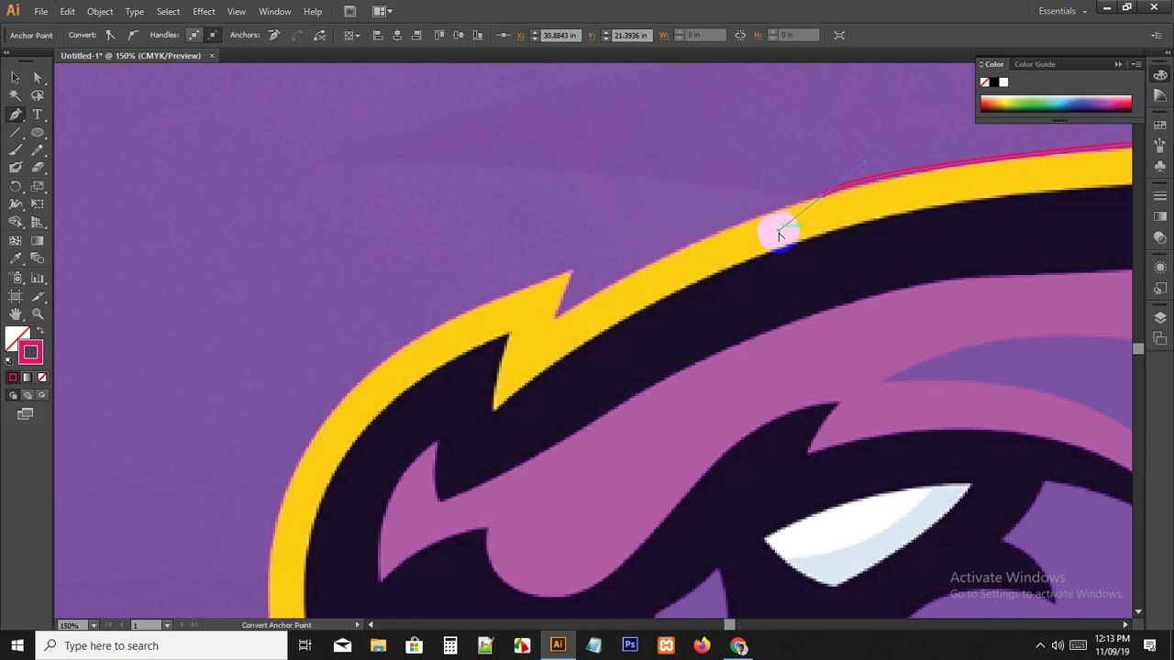
pyautogui.moveTo(778, 232); pyautogui.dragTo(779, 231)
pyautogui.moveTo(817, 136); pyautogui.dragTo(821, 202)
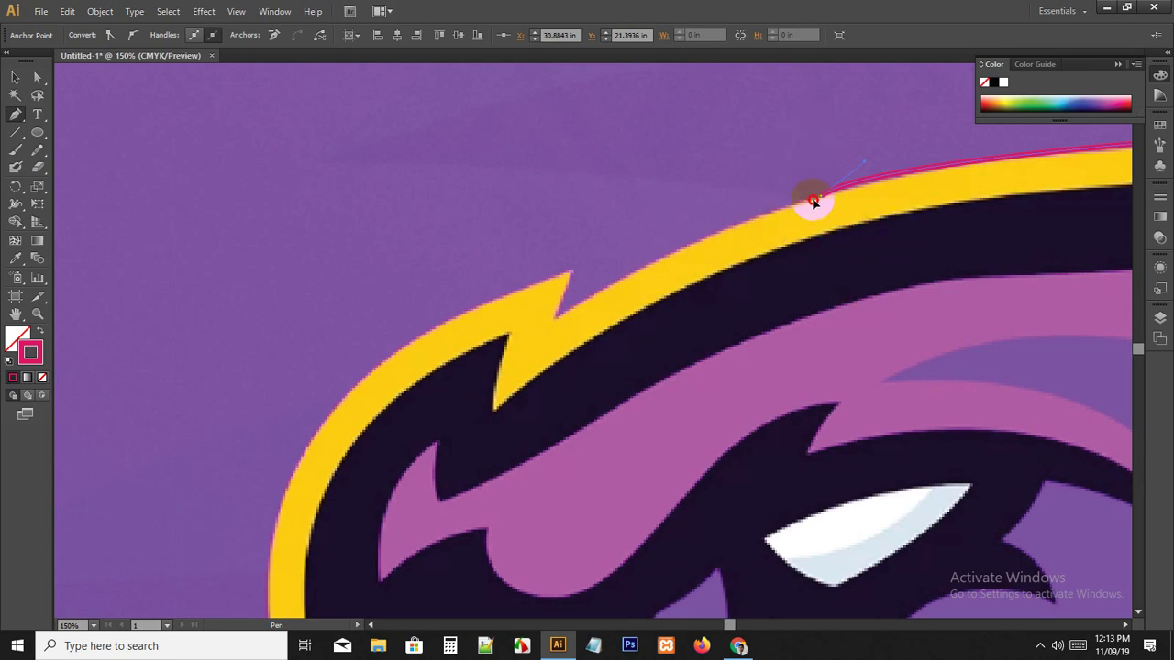
pyautogui.click(560, 317)
pyautogui.click(808, 203)
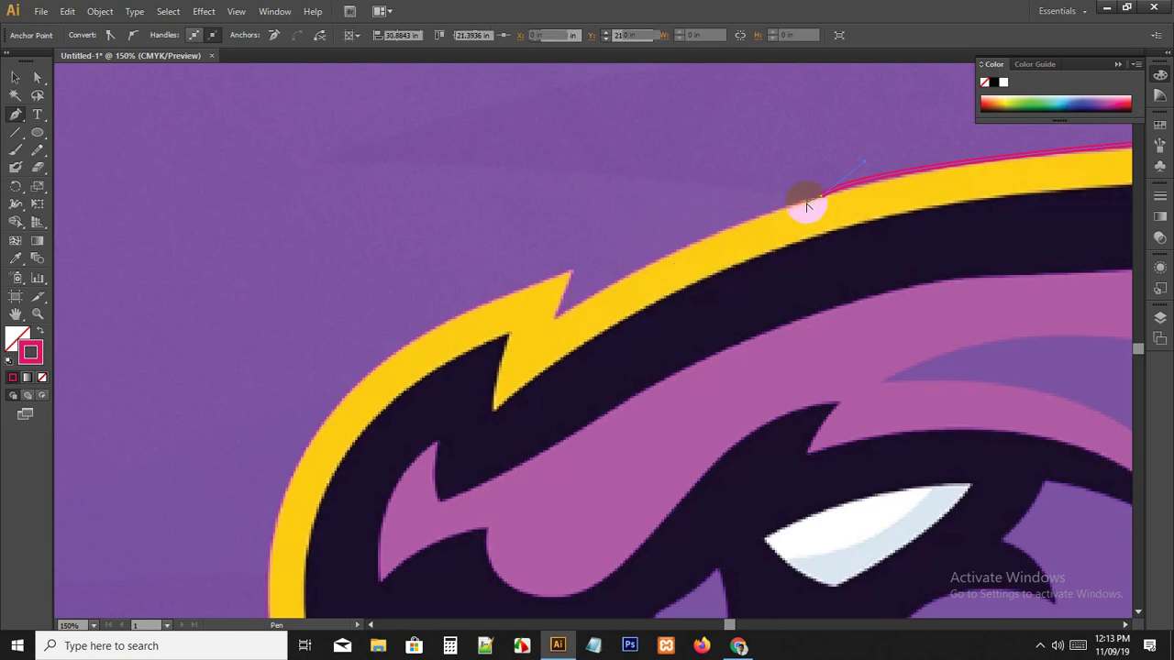
# Step: Curve the outline down to the notch behind the forehead spike and add a straight segment to the spike's tip
pyautogui.click(558, 318)
pyautogui.moveTo(552, 323); pyautogui.dragTo(345, 432)
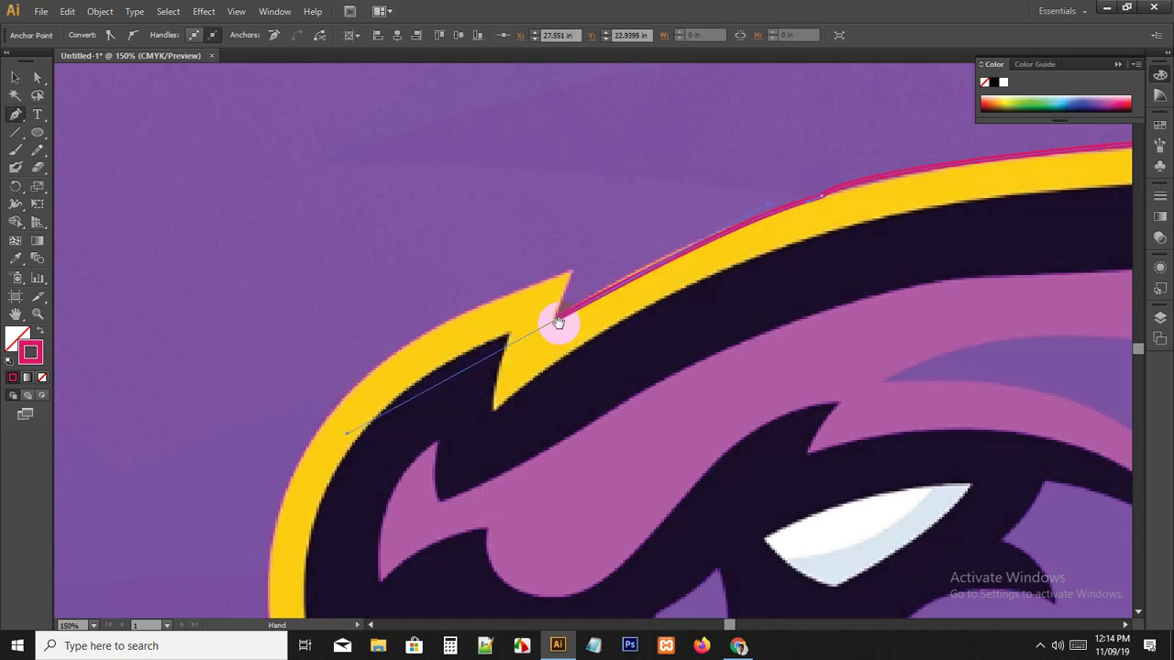
pyautogui.click(571, 271)
# Step: Trace the forehead with two curves down to the corner where it meets the beak, ending each curve in a corner point
pyautogui.moveTo(535, 359); pyautogui.dragTo(807, 179)
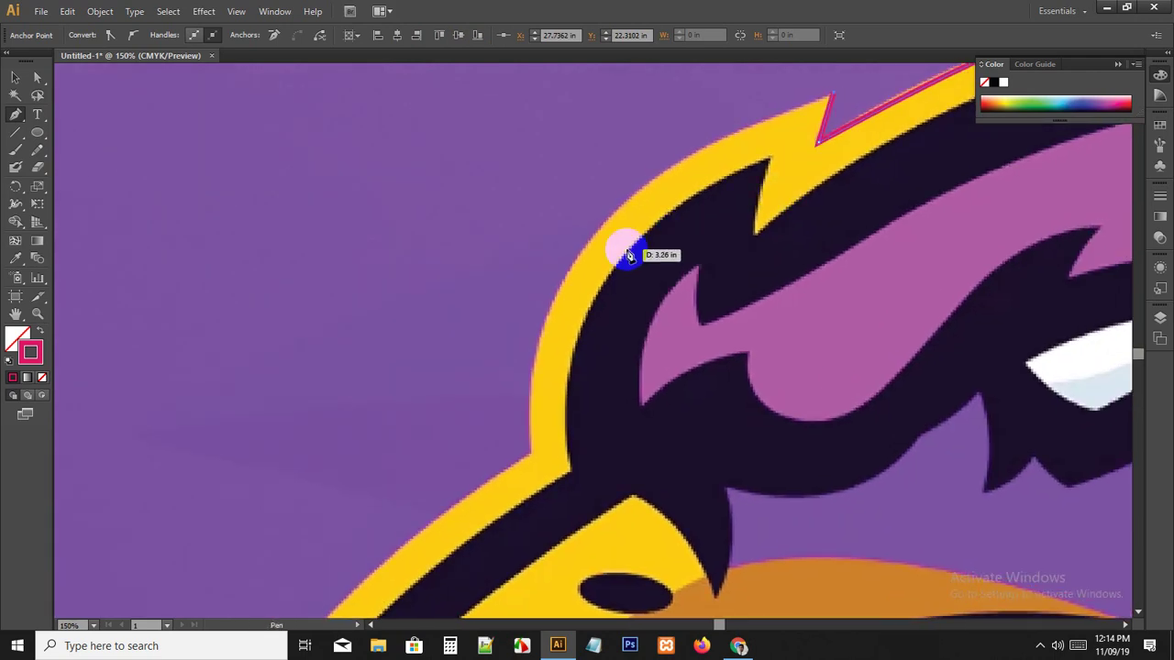
pyautogui.click(598, 222)
pyautogui.moveTo(509, 314); pyautogui.dragTo(509, 314)
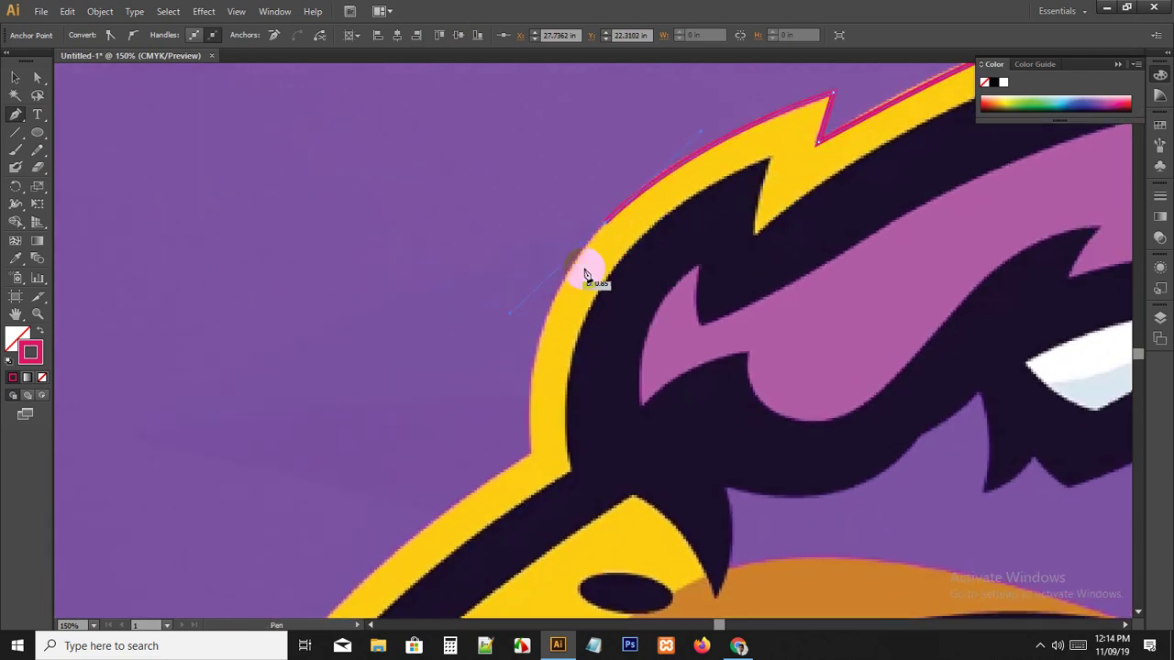
pyautogui.click(606, 222)
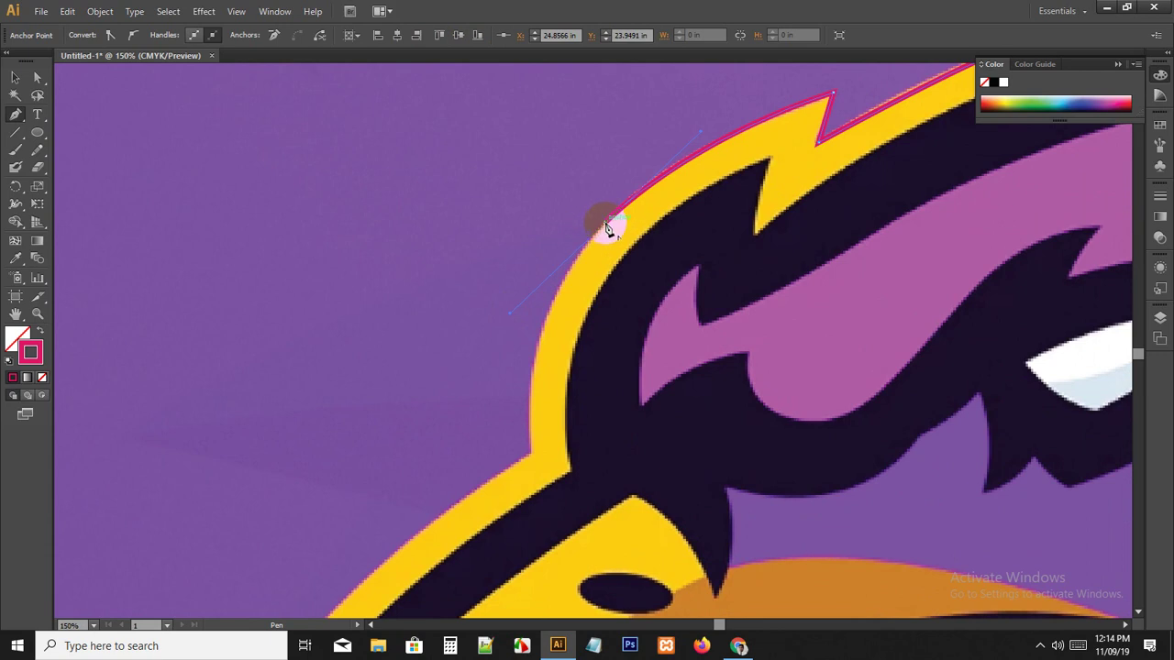
pyautogui.moveTo(532, 456); pyautogui.dragTo(550, 581)
pyautogui.click(532, 451)
# Step: Trace the beak's outer edge with two curves and close the outline at the hooked beak tip
pyautogui.moveTo(621, 492); pyautogui.dragTo(736, 178)
pyautogui.moveTo(365, 418); pyautogui.dragTo(336, 535)
pyautogui.click(367, 418)
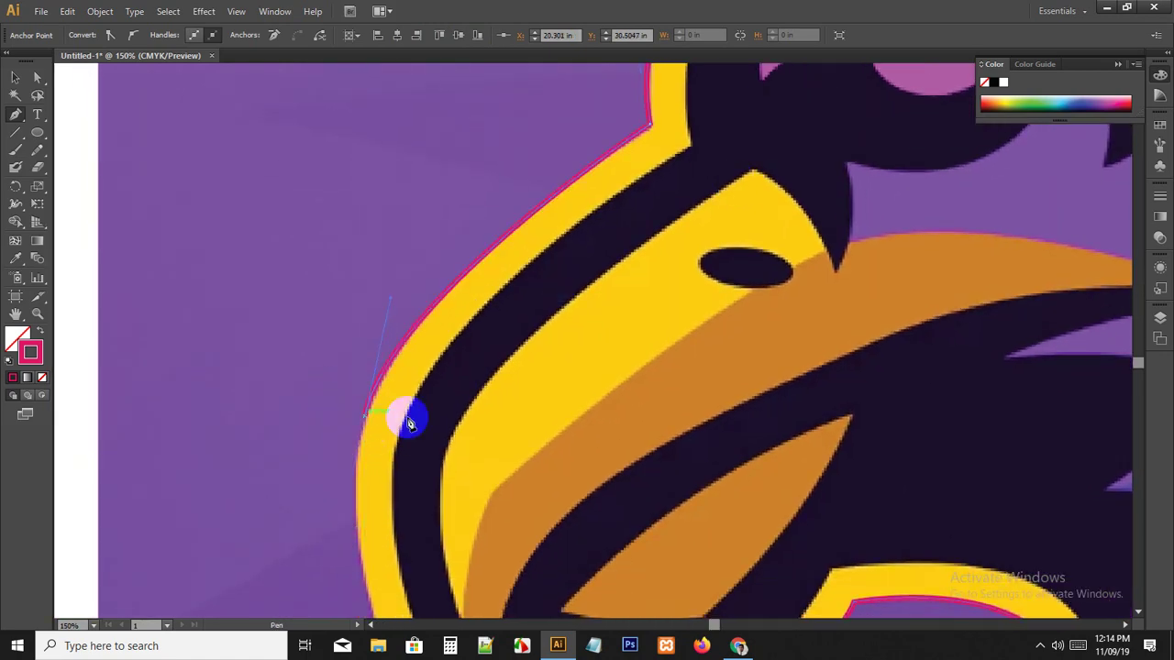
pyautogui.moveTo(510, 498); pyautogui.dragTo(474, 210)
pyautogui.hotkey('ctrl', '-')
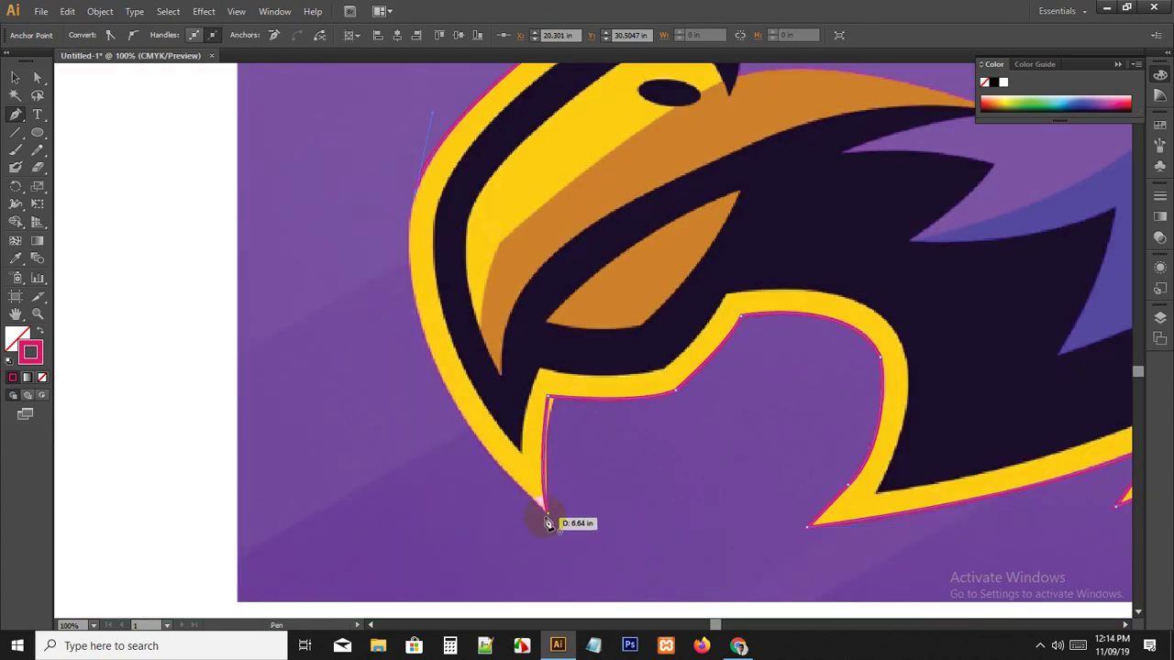
pyautogui.moveTo(548, 513); pyautogui.dragTo(736, 580)
# Step: Switch to the Selection tool and deselect the finished outline
pyautogui.moveTo(725, 317); pyautogui.dragTo(510, 554)
pyautogui.hotkey('ctrl', '-')
pyautogui.hotkey('ctrl', '-')
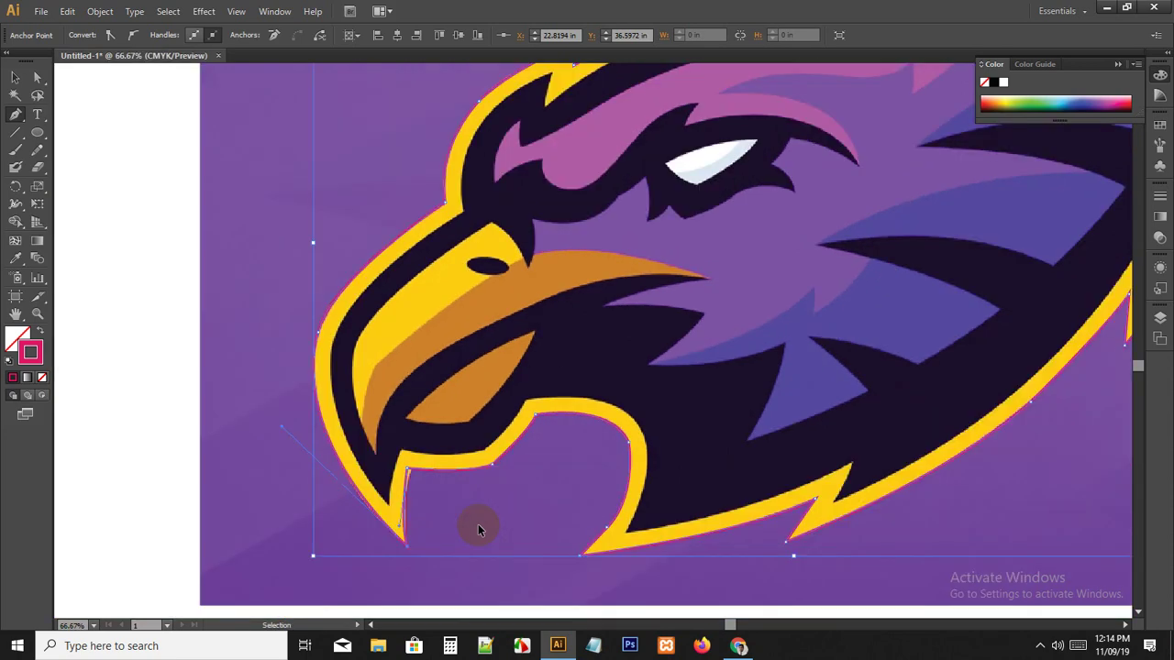
pyautogui.moveTo(531, 279); pyautogui.dragTo(379, 328)
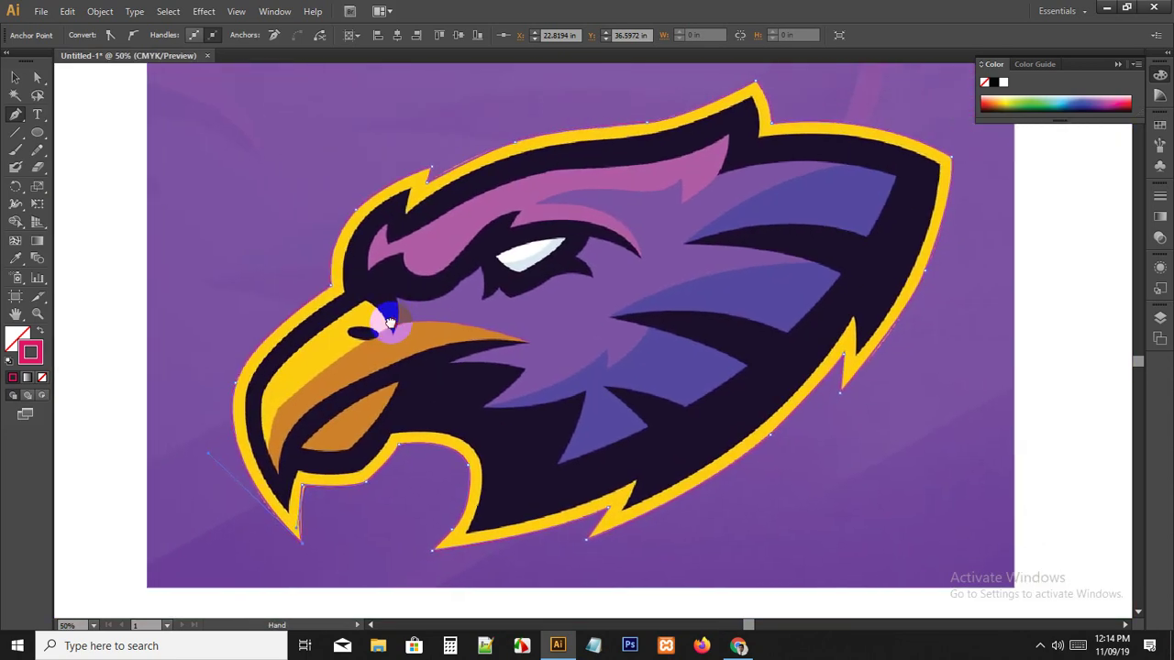
pyautogui.click(13, 78)
pyautogui.click(305, 185)
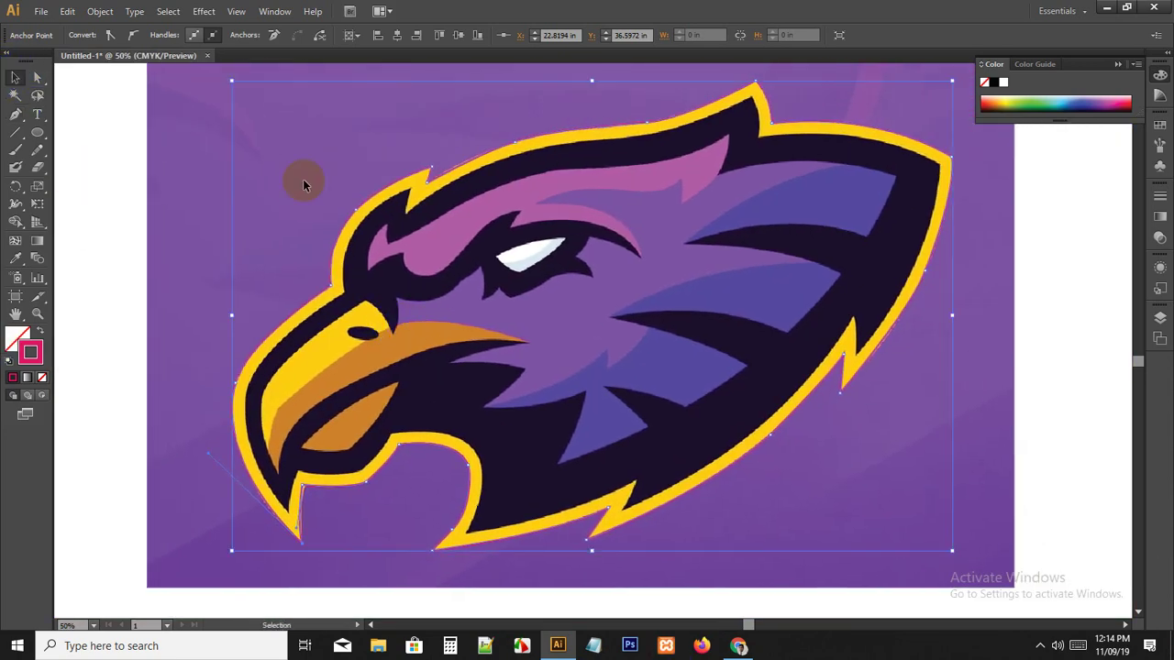
pyautogui.click(223, 241)
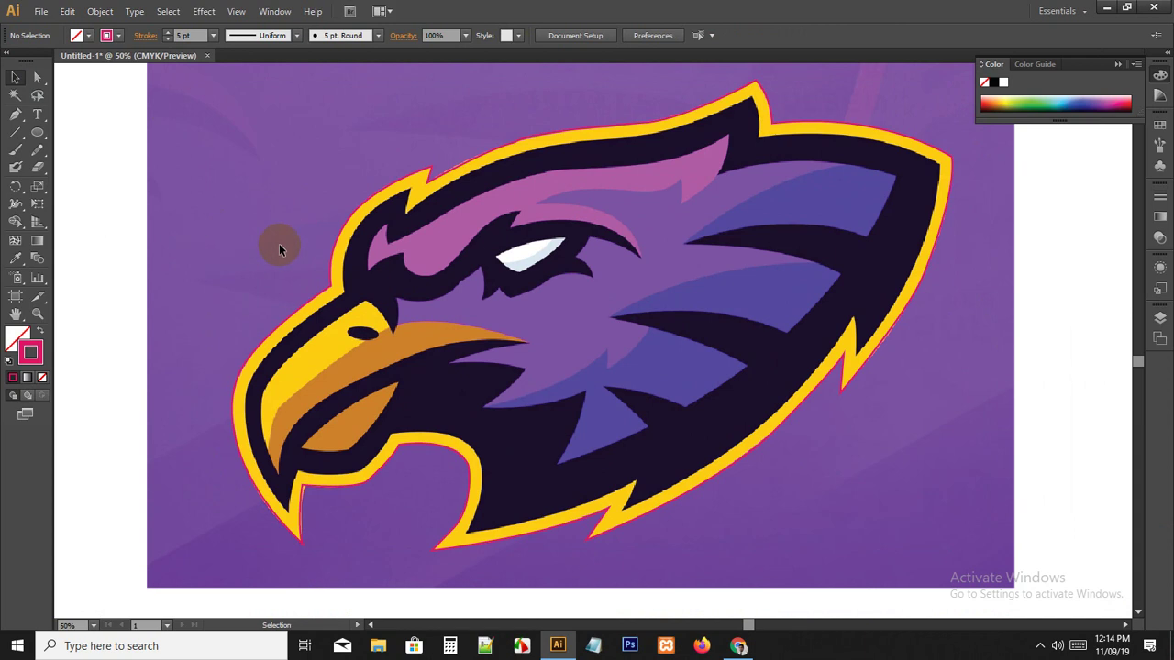
# Step: Examine how closely the closed outline fits the yellow border around the whole head, and reselect the path
pyautogui.click(415, 172)
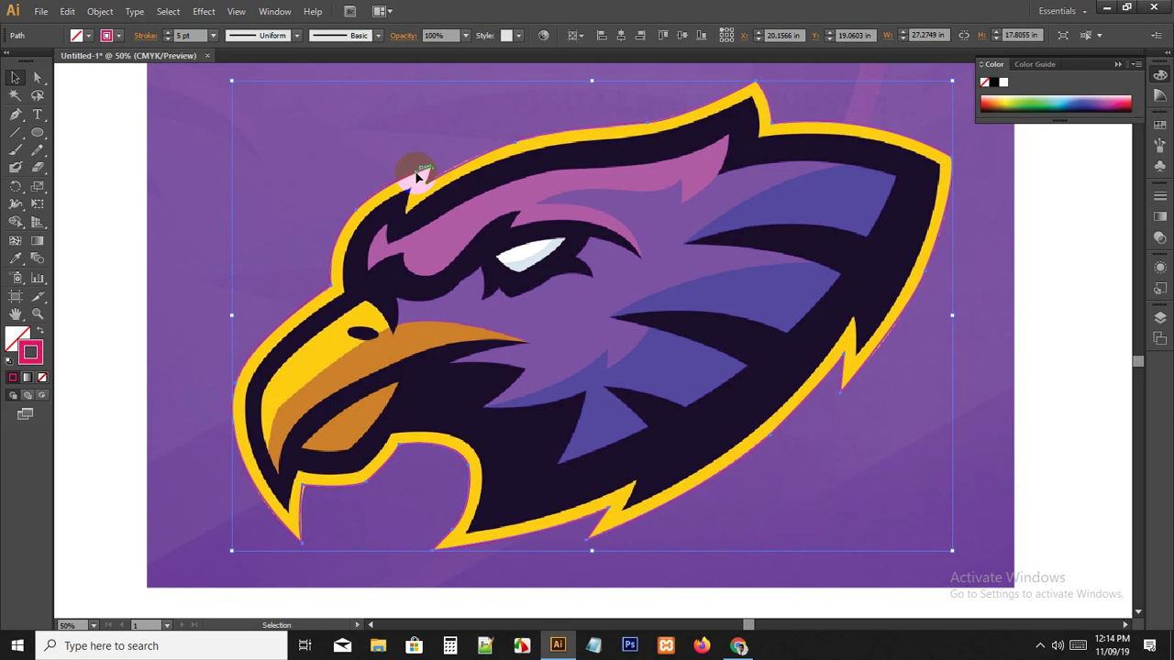
pyautogui.press('a')
pyautogui.hotkey('ctrl', 'shift', 'a')
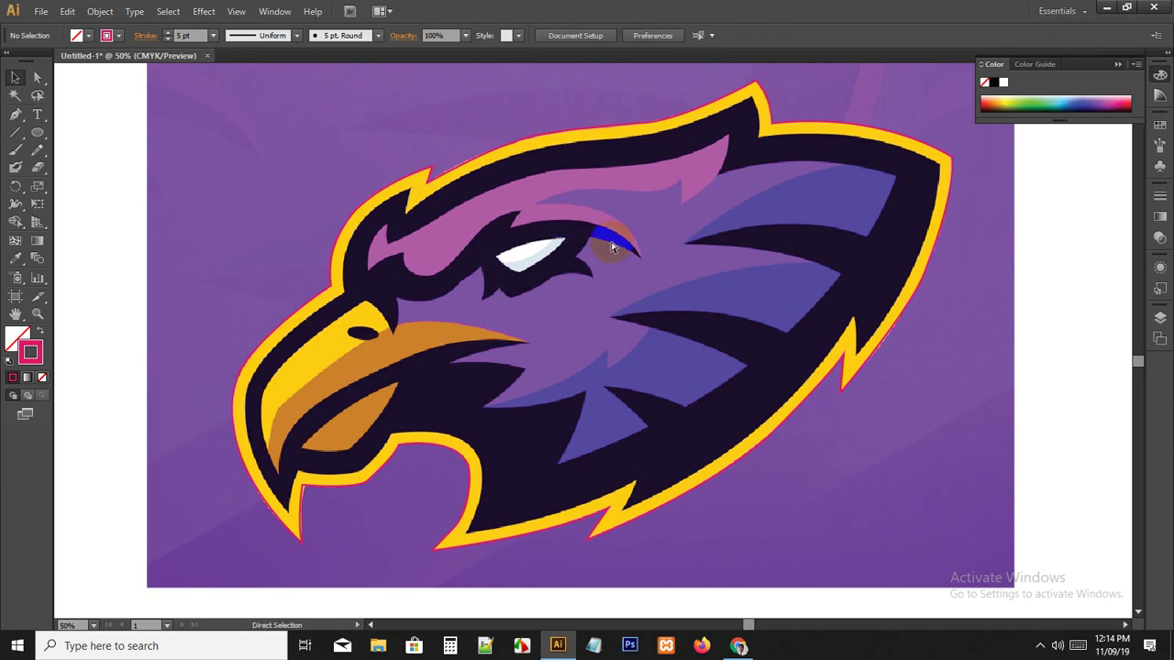
pyautogui.hotkey('ctrl', '=')
pyautogui.click(485, 191)
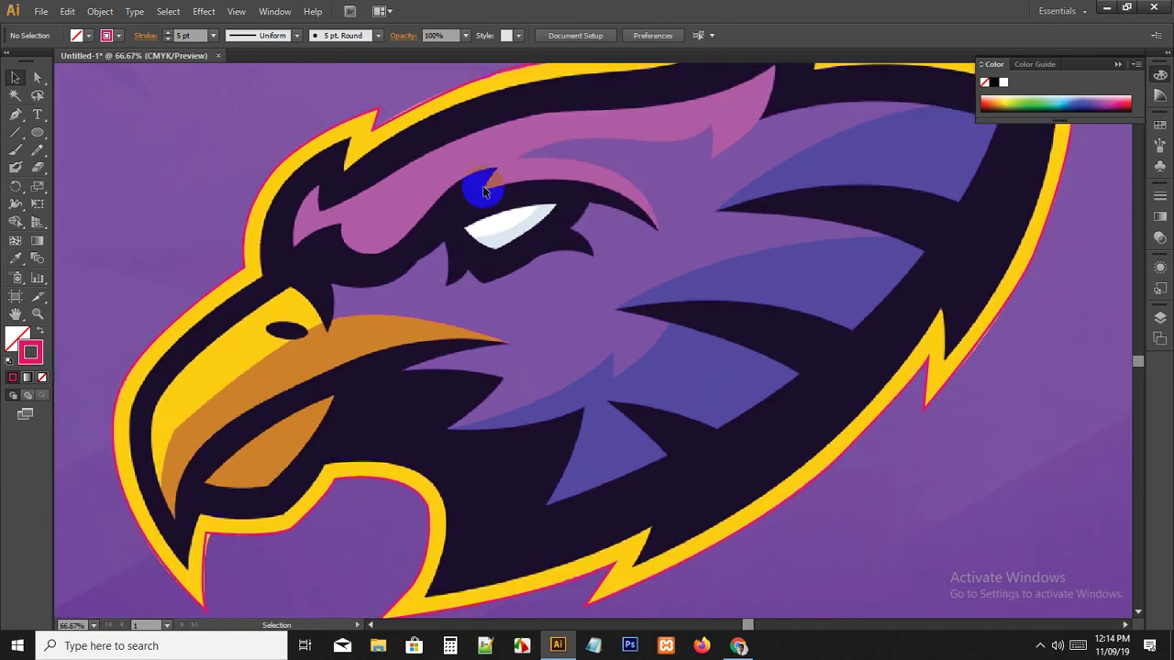
pyautogui.hotkey('ctrl', '=')
pyautogui.hotkey('ctrl', '-')
pyautogui.hotkey('ctrl', '-')
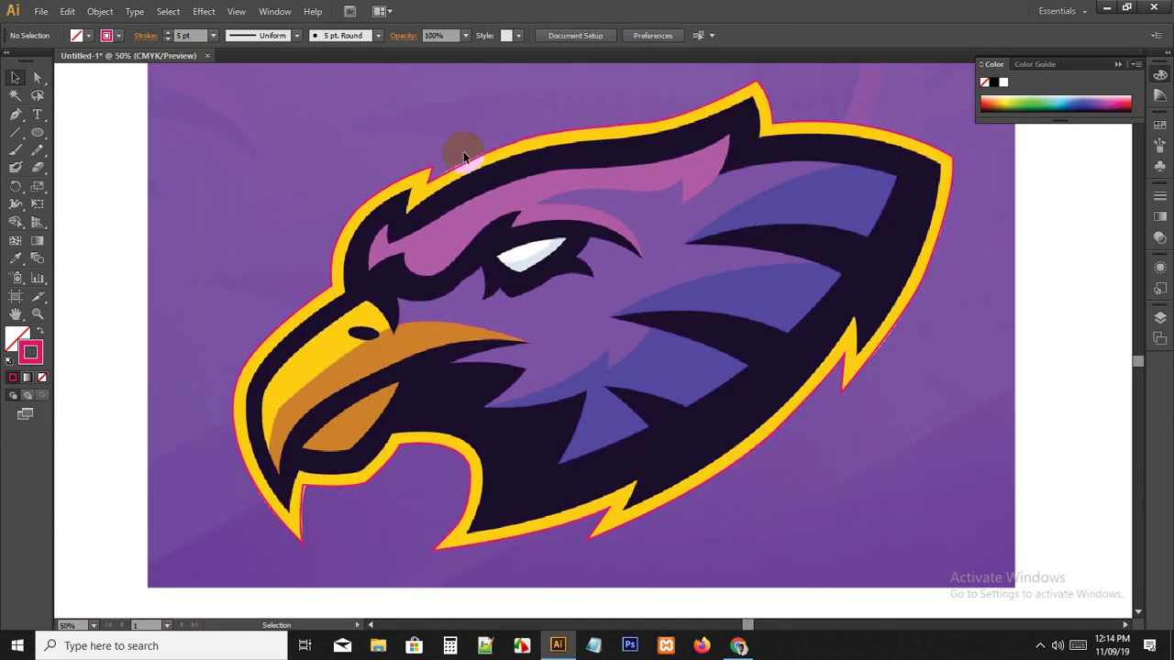
pyautogui.click(473, 191)
pyautogui.hotkey('ctrl', 'a')
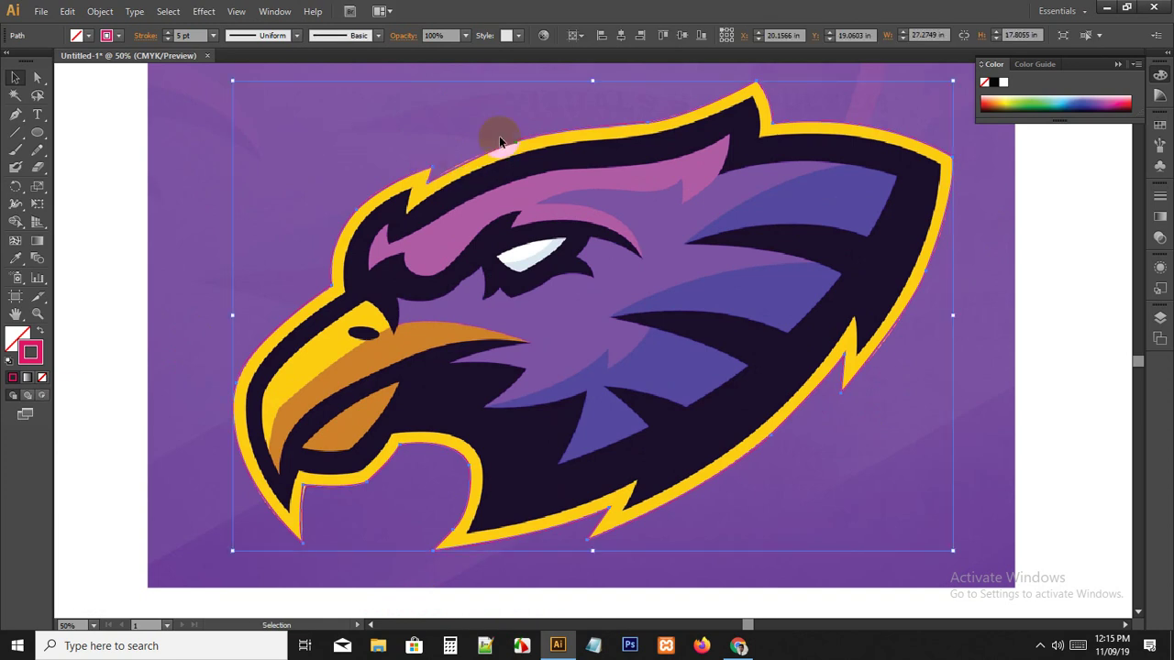
# Step: Try to duplicate the outline in place and shrink the copy to fit the edge of the dark inner shape
pyautogui.hotkey('ctrl', 'c')
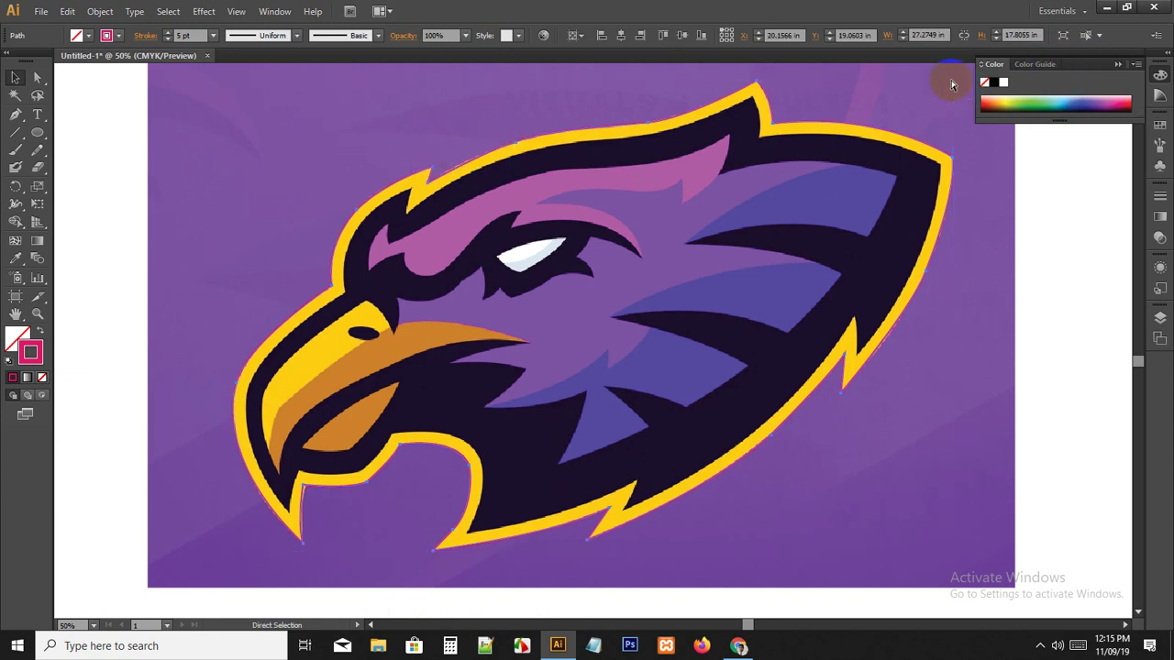
pyautogui.hotkey('ctrl', 'f')
pyautogui.click(972, 77)
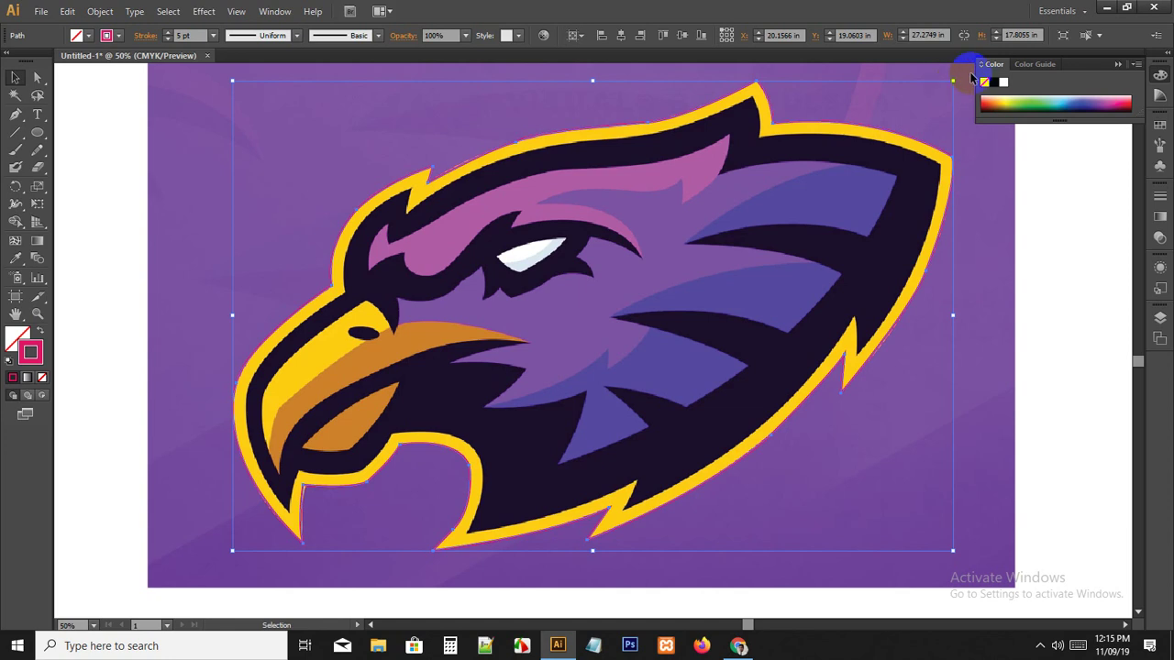
pyautogui.moveTo(953, 81)
pyautogui.mouseDown()
pyautogui.moveTo(936, 97)
pyautogui.moveTo(952, 93)
pyautogui.mouseUp()
pyautogui.moveTo(938, 103); pyautogui.dragTo(988, 104)
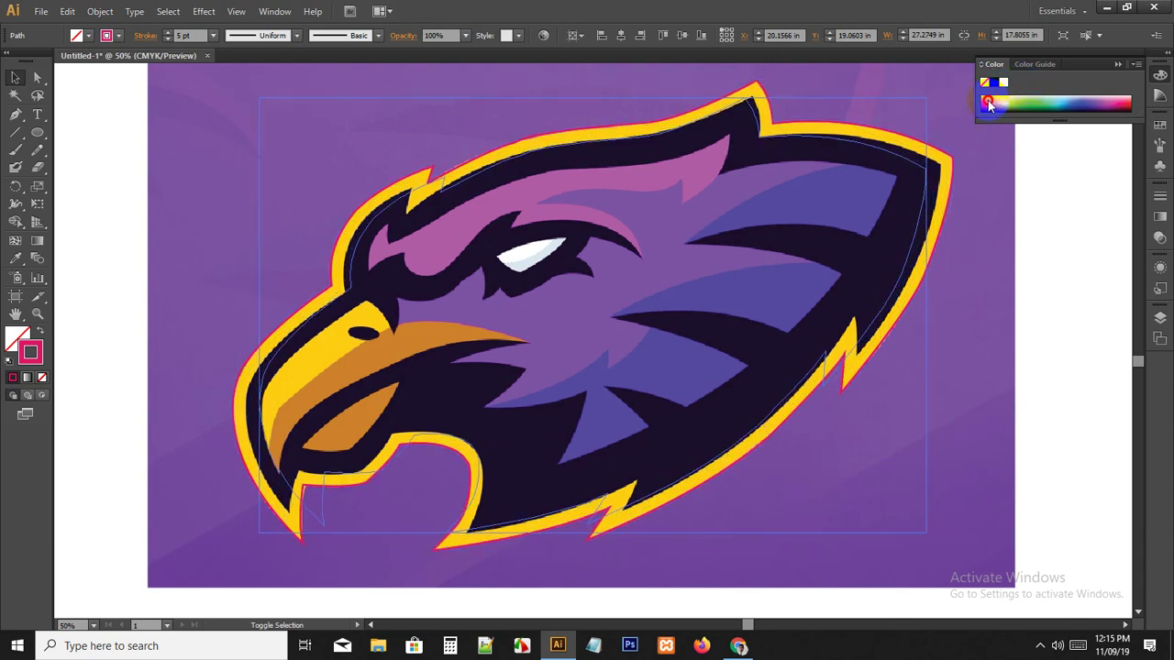
pyautogui.moveTo(988, 103); pyautogui.dragTo(1031, 95)
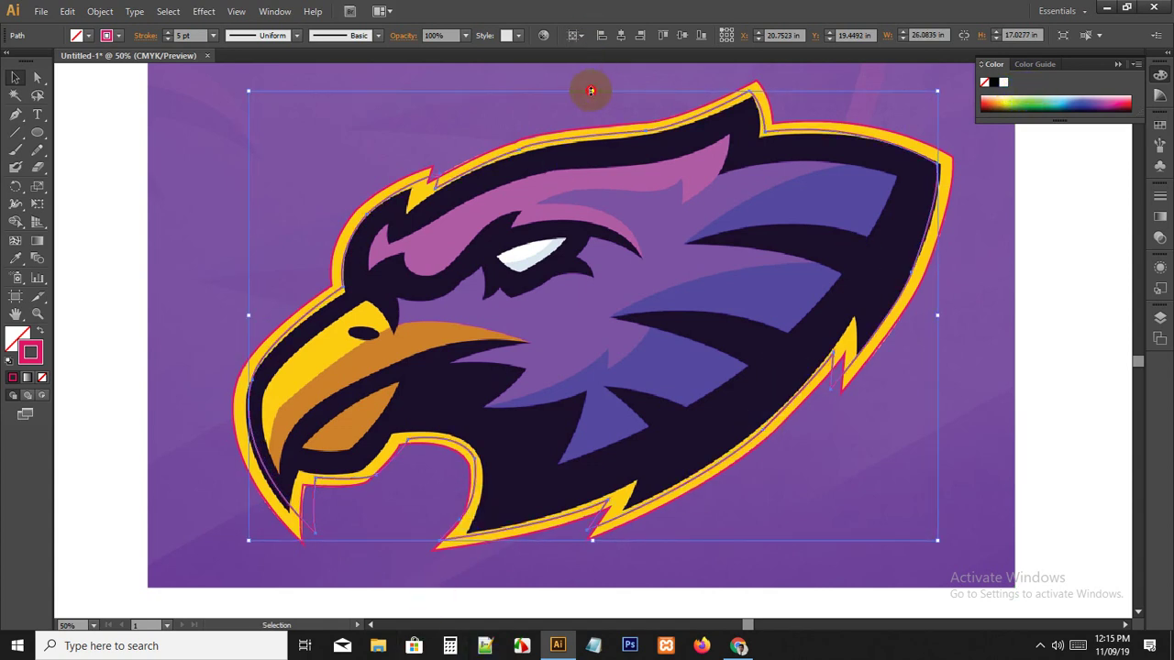
pyautogui.moveTo(592, 89); pyautogui.dragTo(592, 103)
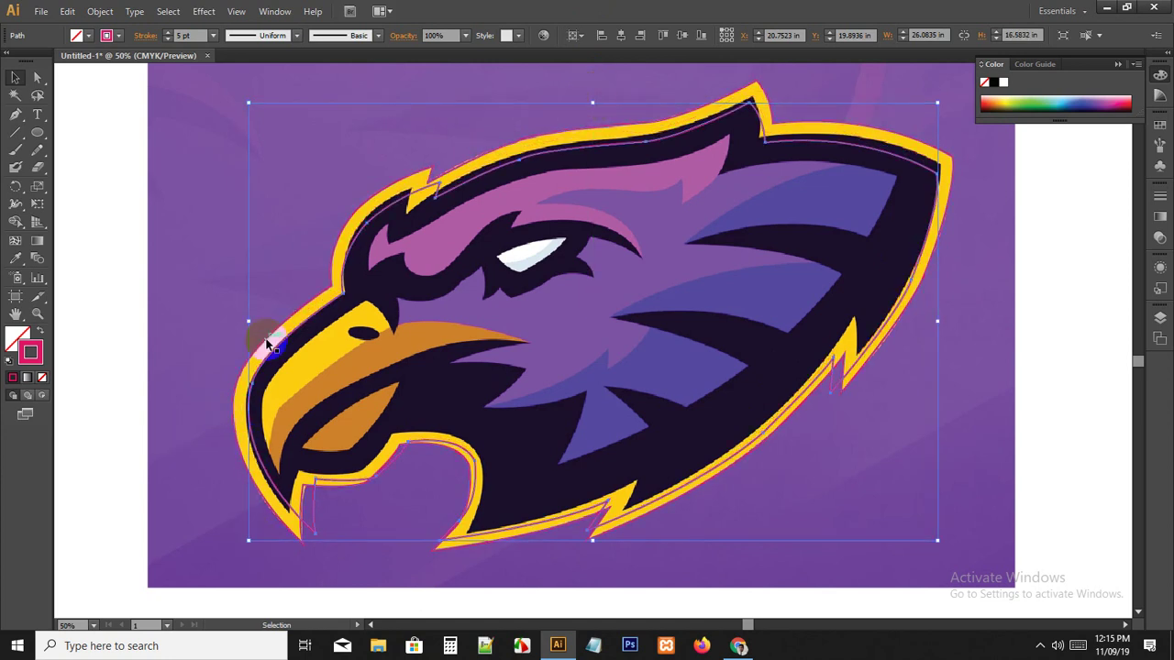
pyautogui.moveTo(249, 323); pyautogui.dragTo(246, 324)
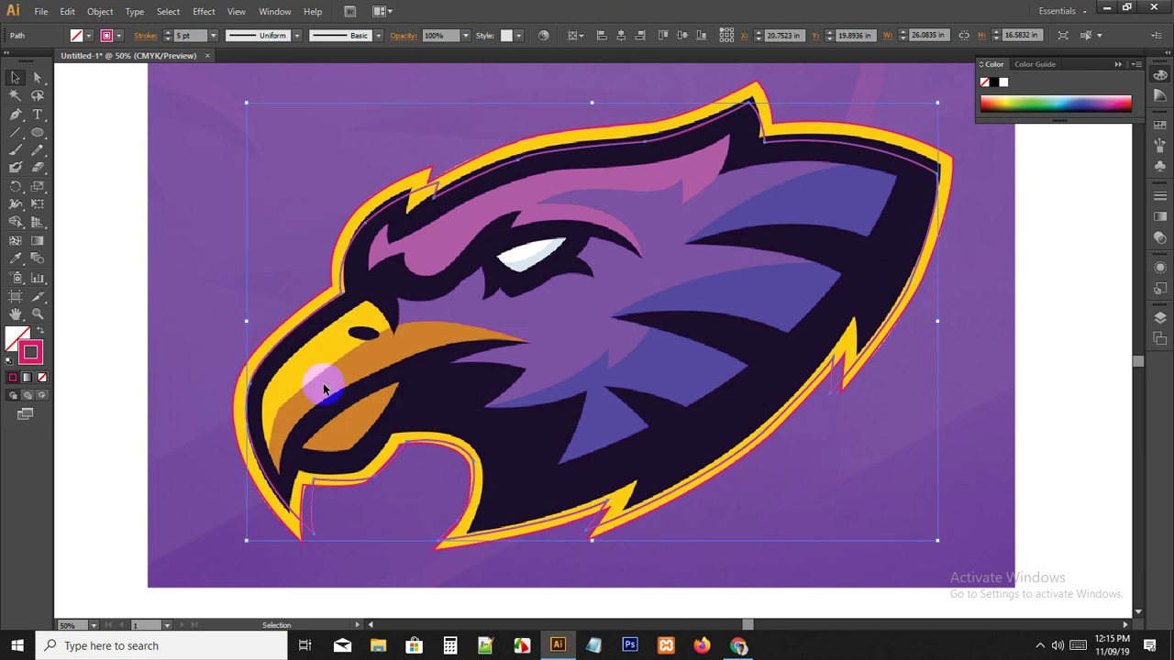
pyautogui.moveTo(592, 540); pyautogui.dragTo(585, 521)
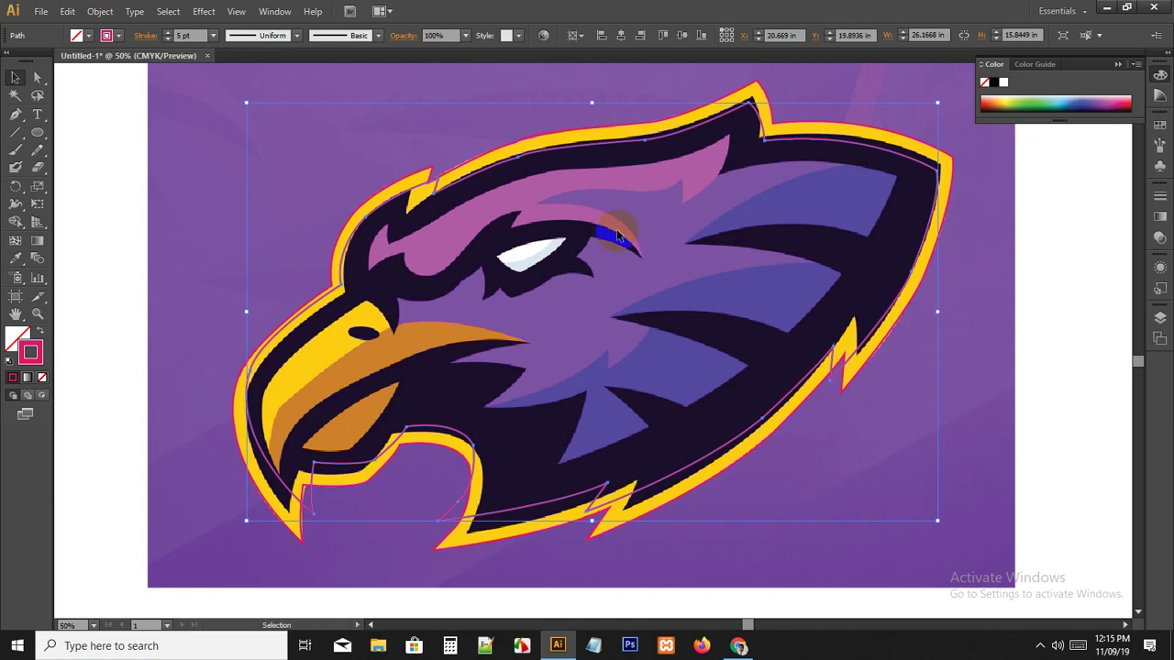
pyautogui.hotkey('ctrl', 'shift', 'a')
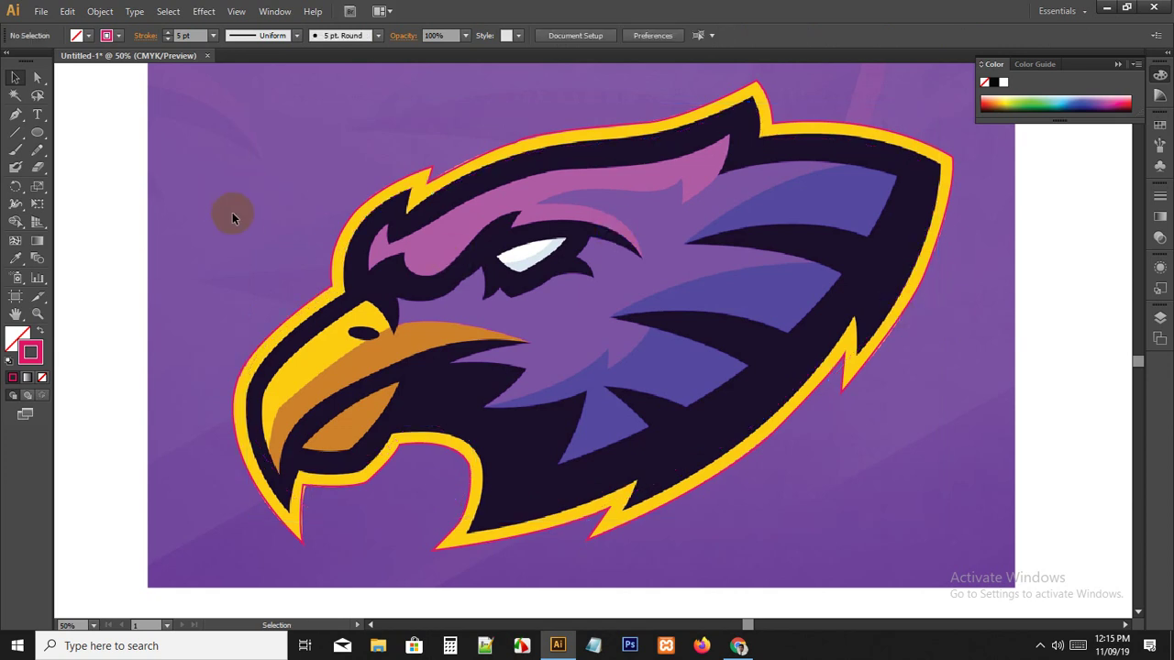
pyautogui.click(538, 140)
pyautogui.hotkey('ctrl', 'shift', 'a')
# Step: Start a new Pen path at the dark shape's hooked beak tip and trace up to the corner under the beak
pyautogui.hotkey('ctrl', '+')
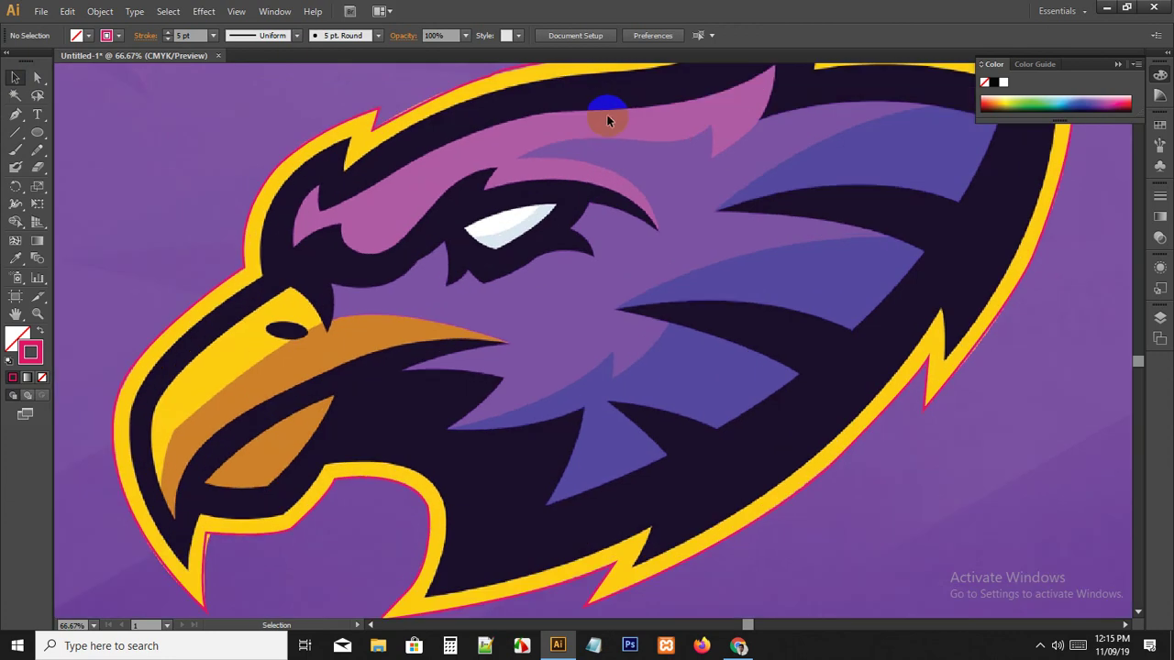
pyautogui.press('space')
pyautogui.moveTo(147, 329); pyautogui.dragTo(223, 293)
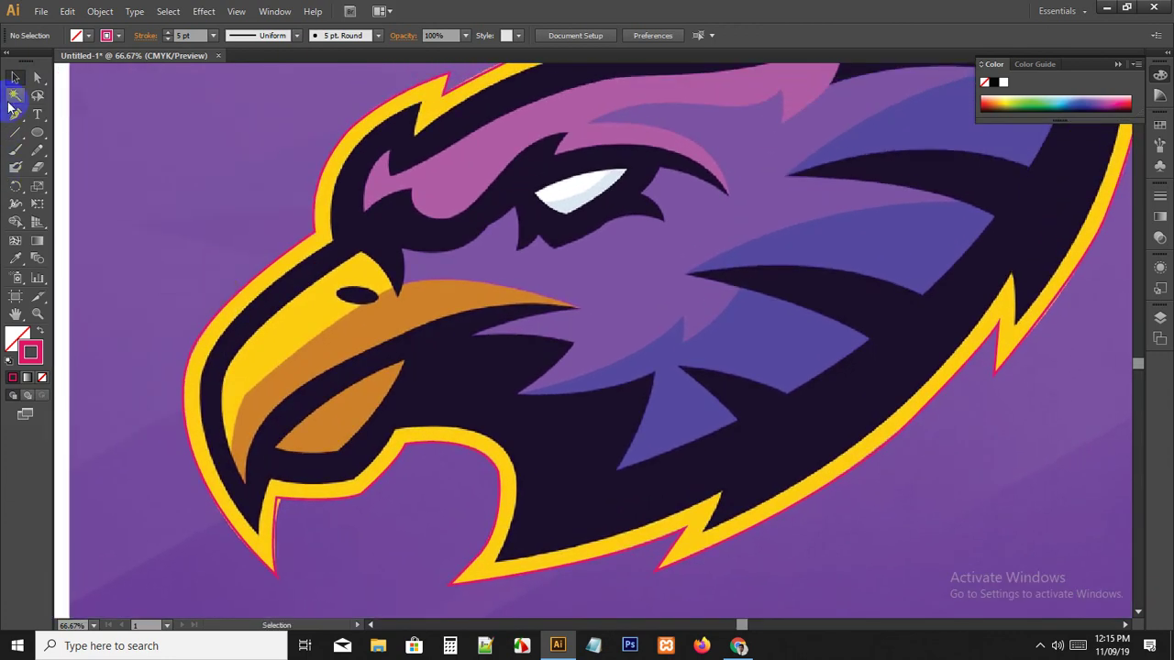
pyautogui.click(15, 113)
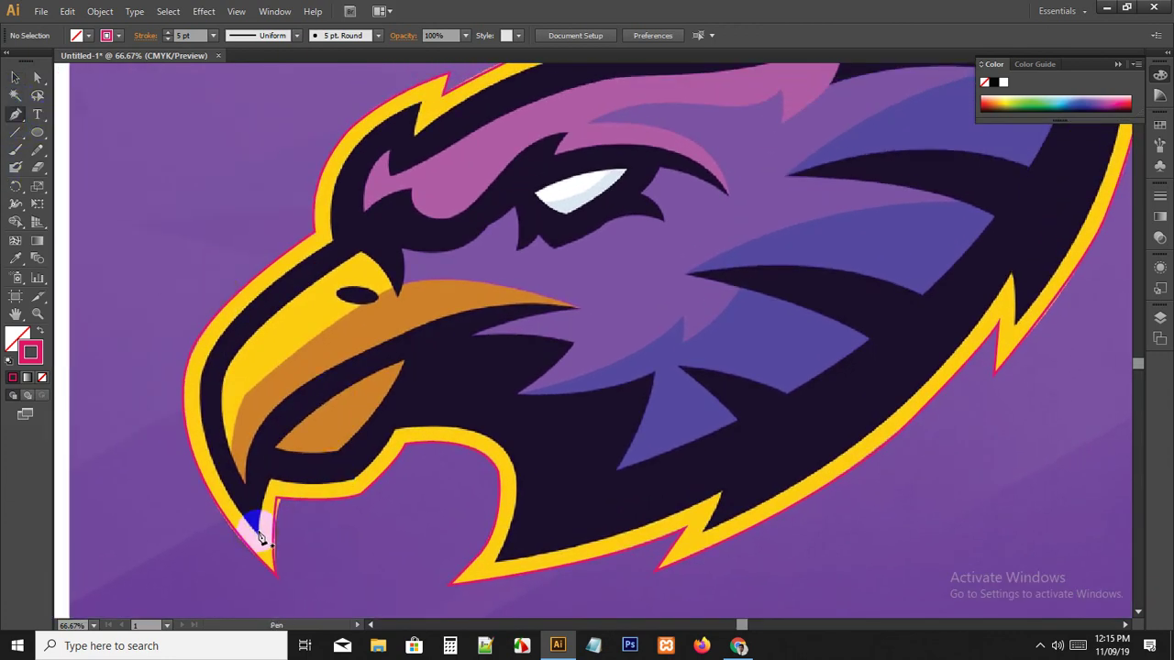
pyautogui.moveTo(260, 540); pyautogui.dragTo(282, 478)
pyautogui.click(274, 480)
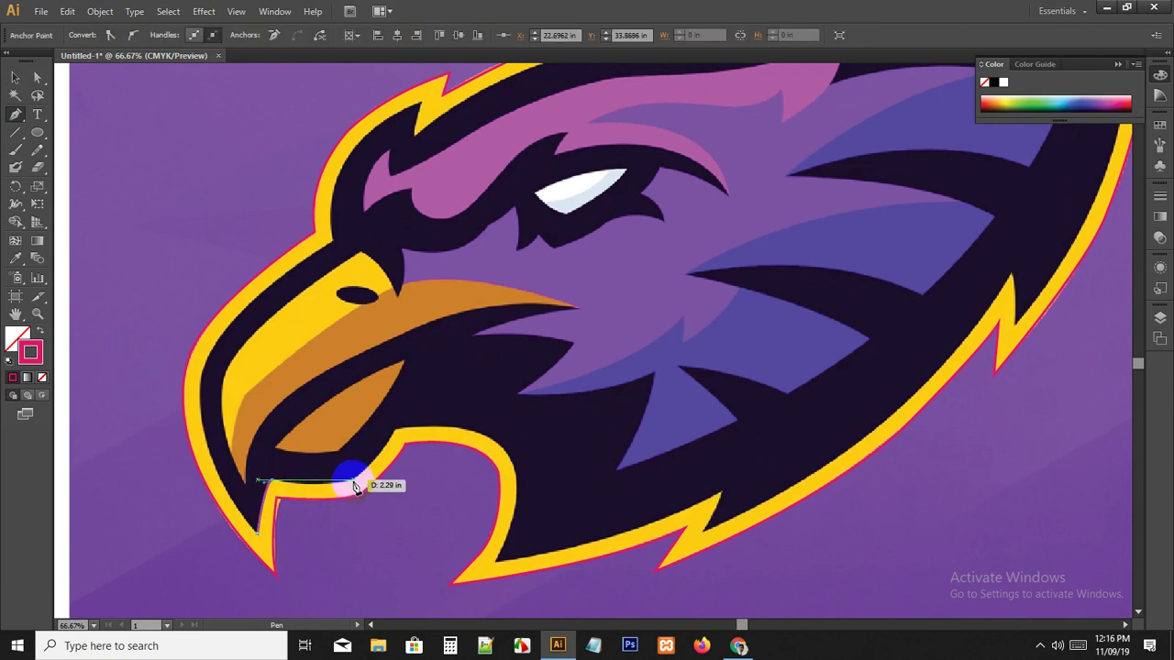
# Step: Trace the underside of the lower beak along the dark shape up to the mouth corner, ending in a corner point
pyautogui.moveTo(357, 486)
pyautogui.mouseDown()
pyautogui.moveTo(375, 486)
pyautogui.moveTo(353, 478)
pyautogui.mouseUp()
pyautogui.click(395, 440)
pyautogui.moveTo(396, 432); pyautogui.dragTo(394, 422)
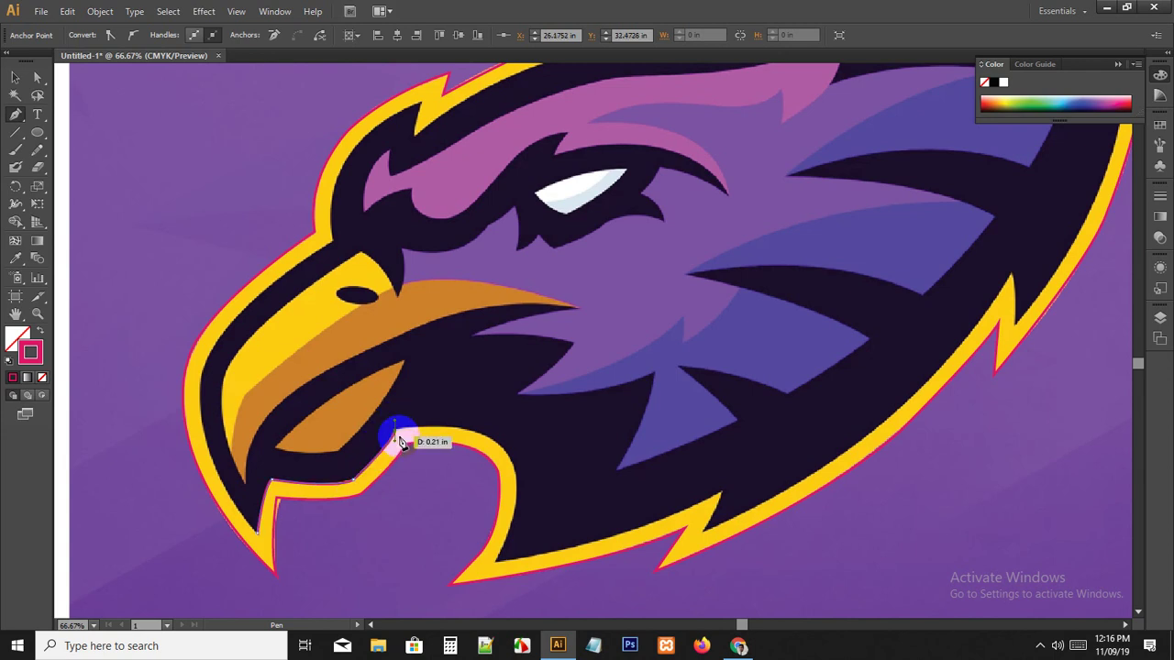
pyautogui.click(395, 431)
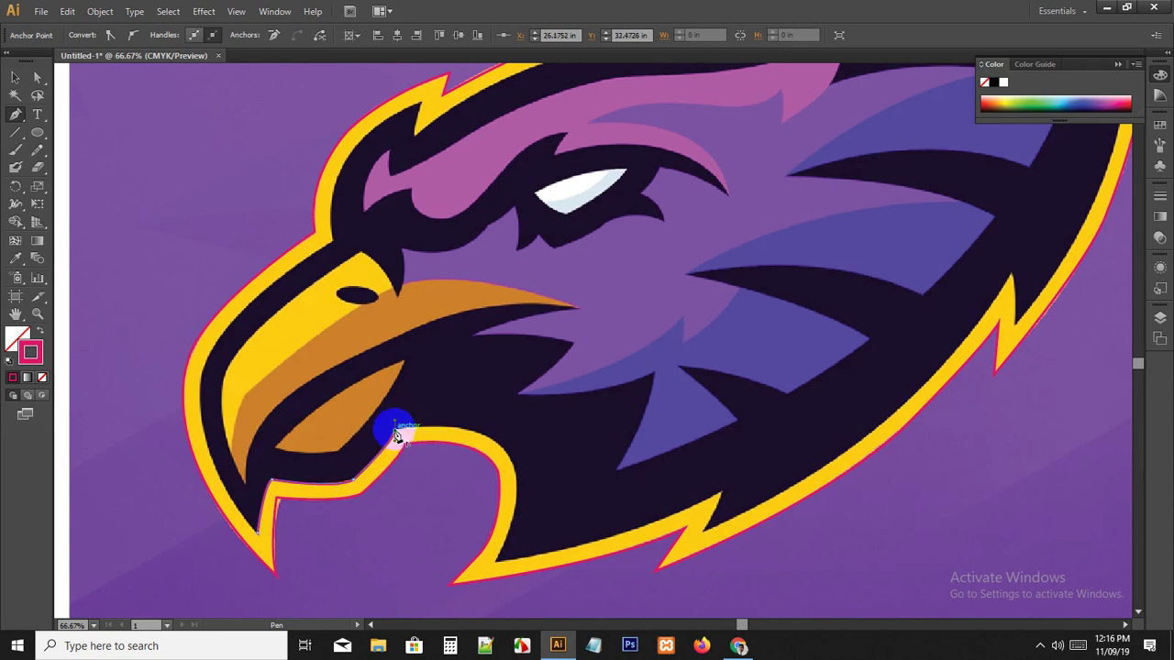
# Step: Trace the rounded throat edge with curves from the mouth corner down to the dark shape's pointed lower tip
pyautogui.moveTo(511, 465)
pyautogui.mouseDown()
pyautogui.moveTo(550, 522)
pyautogui.moveTo(600, 511)
pyautogui.moveTo(553, 370)
pyautogui.mouseUp()
pyautogui.click(512, 465)
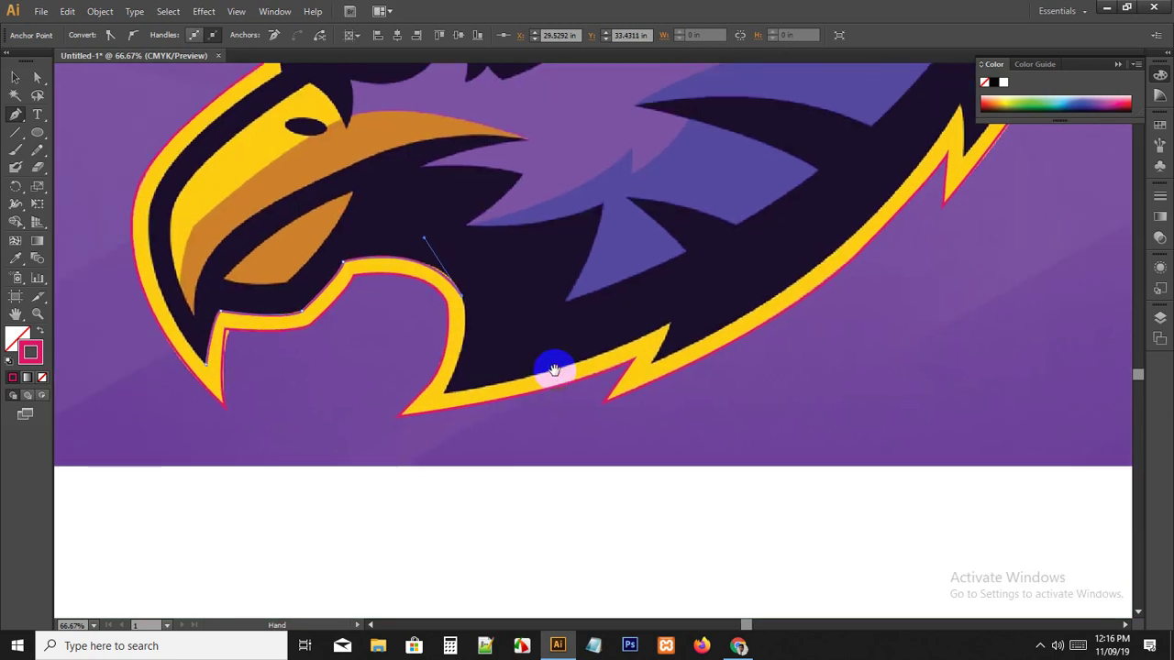
pyautogui.moveTo(443, 393); pyautogui.dragTo(408, 437)
pyautogui.click(419, 406)
pyautogui.click(444, 401)
# Step: Trace the lower neck edge with a curve to the first feather notch and add the notch's short return edge
pyautogui.moveTo(669, 326); pyautogui.dragTo(776, 272)
pyautogui.click(671, 326)
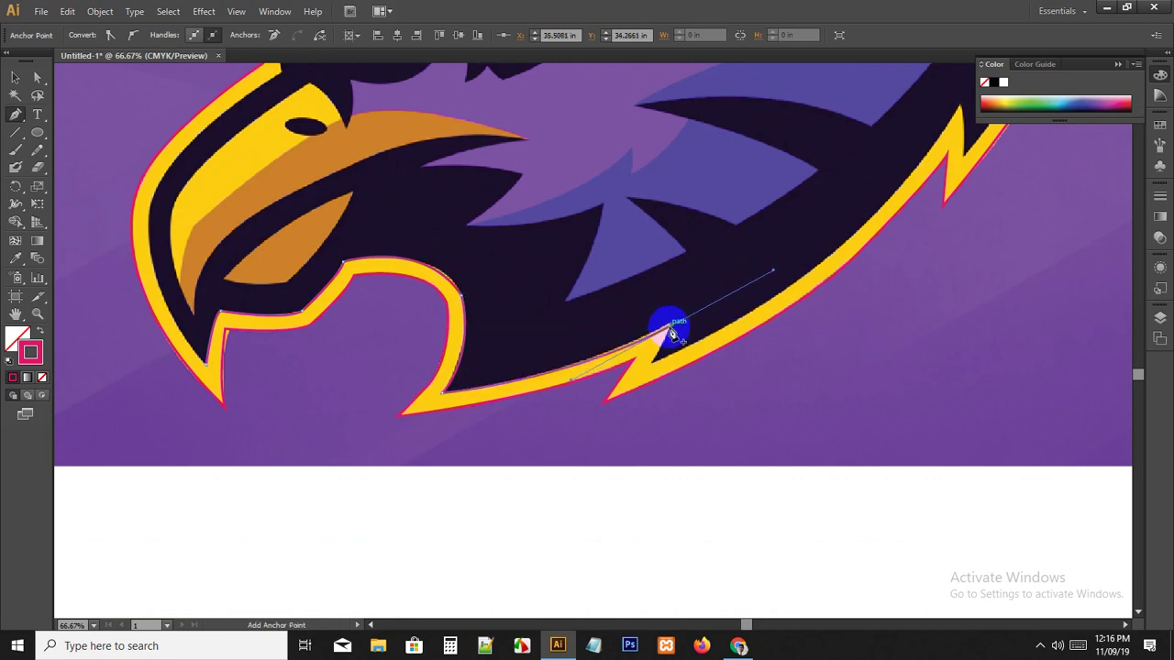
pyautogui.click(654, 360)
pyautogui.moveTo(654, 362)
pyautogui.mouseDown()
pyautogui.moveTo(642, 375)
pyautogui.moveTo(666, 354)
pyautogui.mouseUp()
# Step: Trace the long neck edge with one curve up to the peak of the second feather notch, ending in a corner point
pyautogui.press('space')
pyautogui.moveTo(783, 345); pyautogui.dragTo(427, 526)
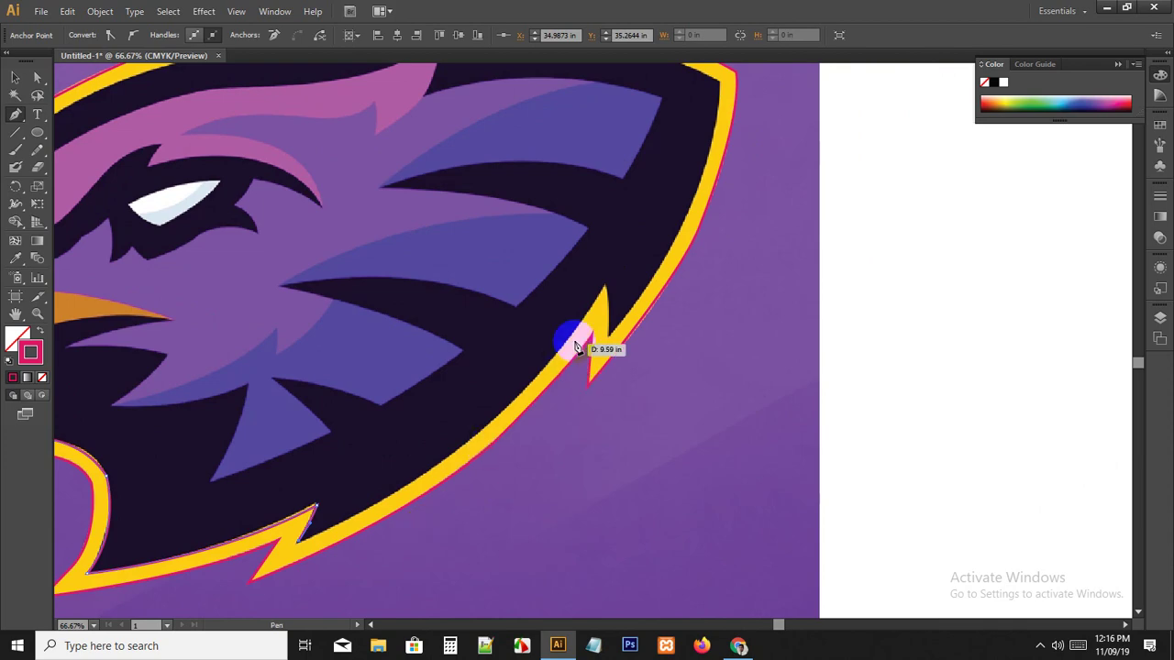
pyautogui.moveTo(606, 290); pyautogui.dragTo(836, 176)
pyautogui.press('space')
pyautogui.moveTo(485, 474); pyautogui.dragTo(839, 74)
pyautogui.hotkey('ctrl', '-')
pyautogui.scroll(3, 836, 81)
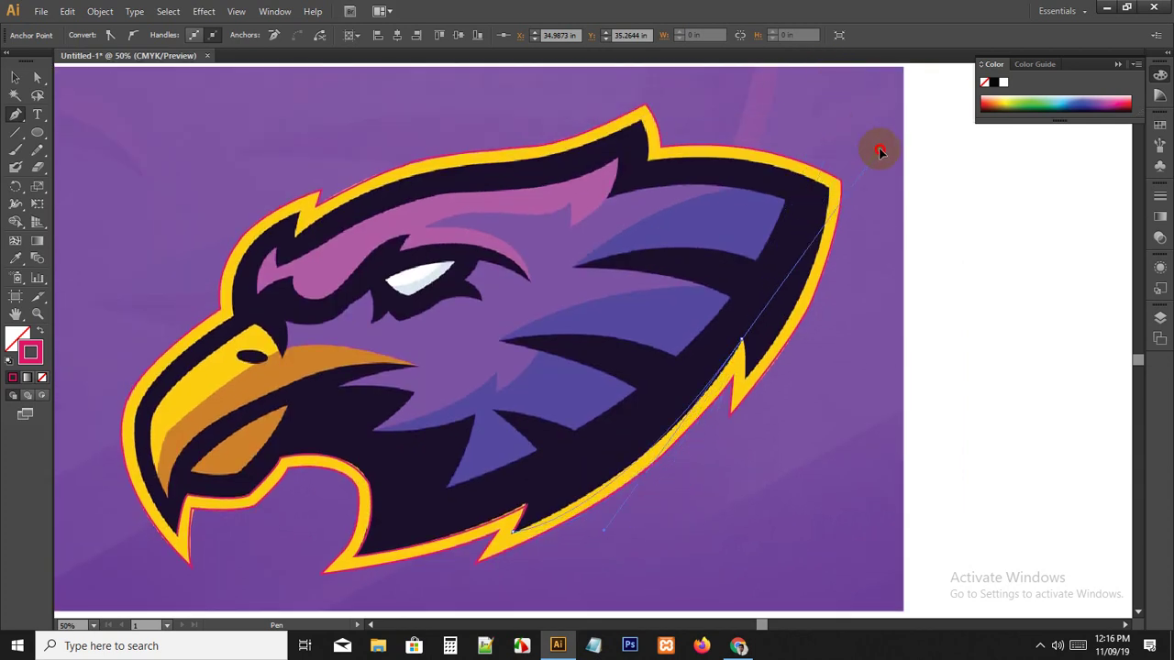
pyautogui.click(830, 192)
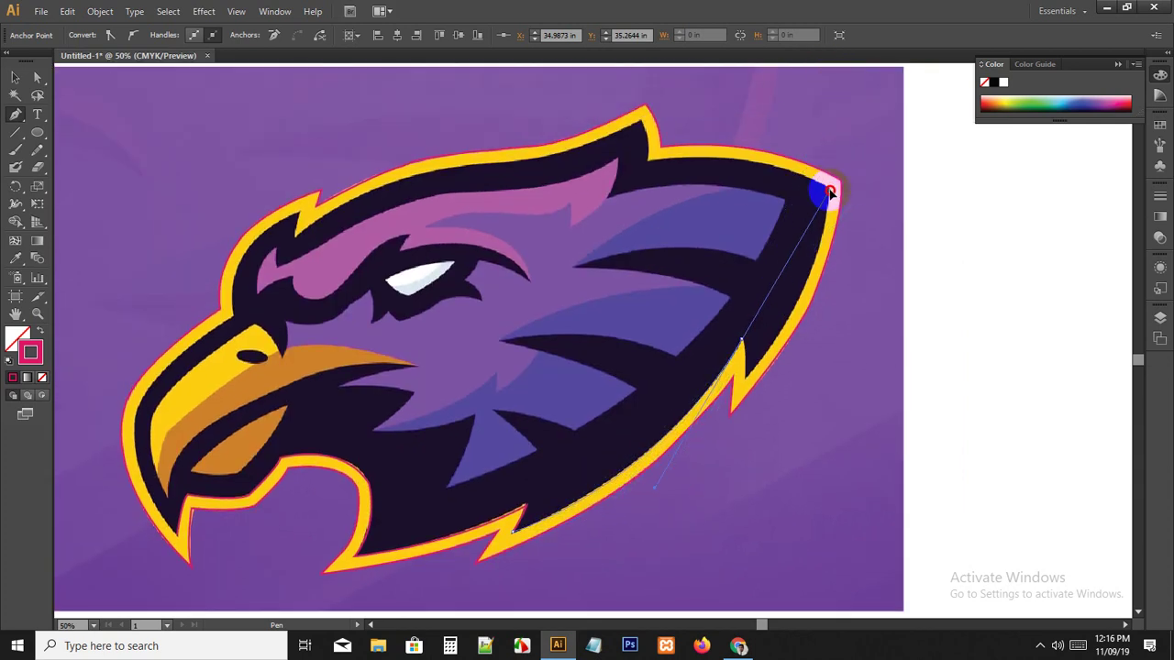
pyautogui.click(741, 340)
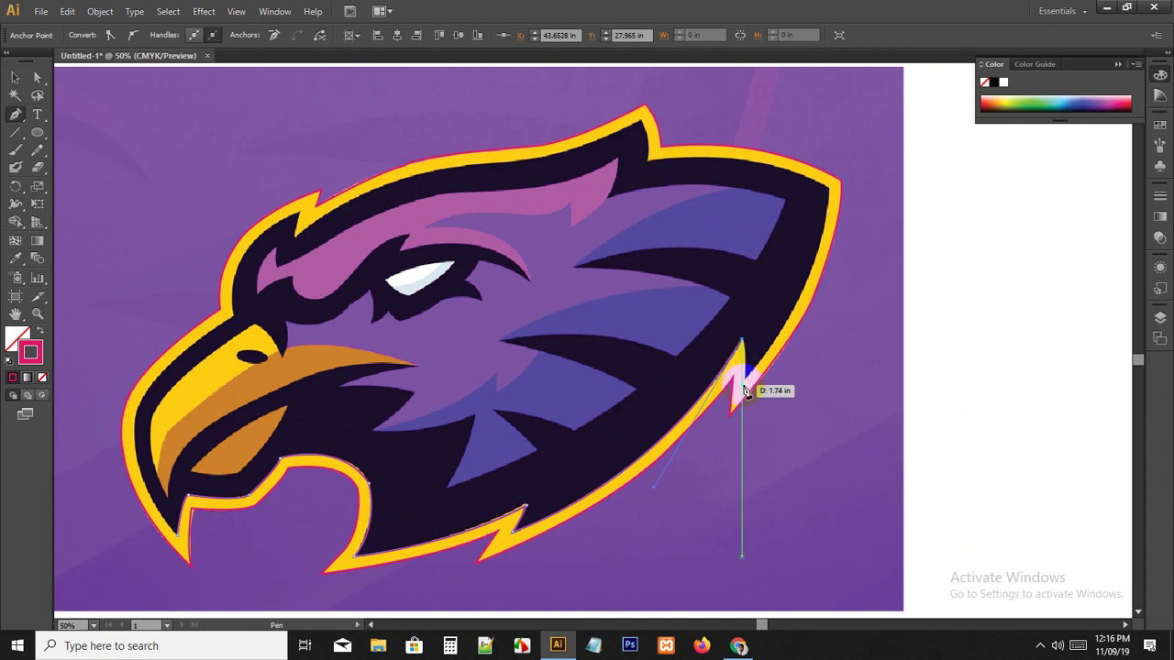
# Step: Trace the short return edge of the second feather notch down to its base, ending in a corner point
pyautogui.moveTo(748, 385)
pyautogui.mouseDown()
pyautogui.moveTo(738, 398)
pyautogui.moveTo(747, 383)
pyautogui.mouseUp()
pyautogui.hotkey('ctrl', 'z')
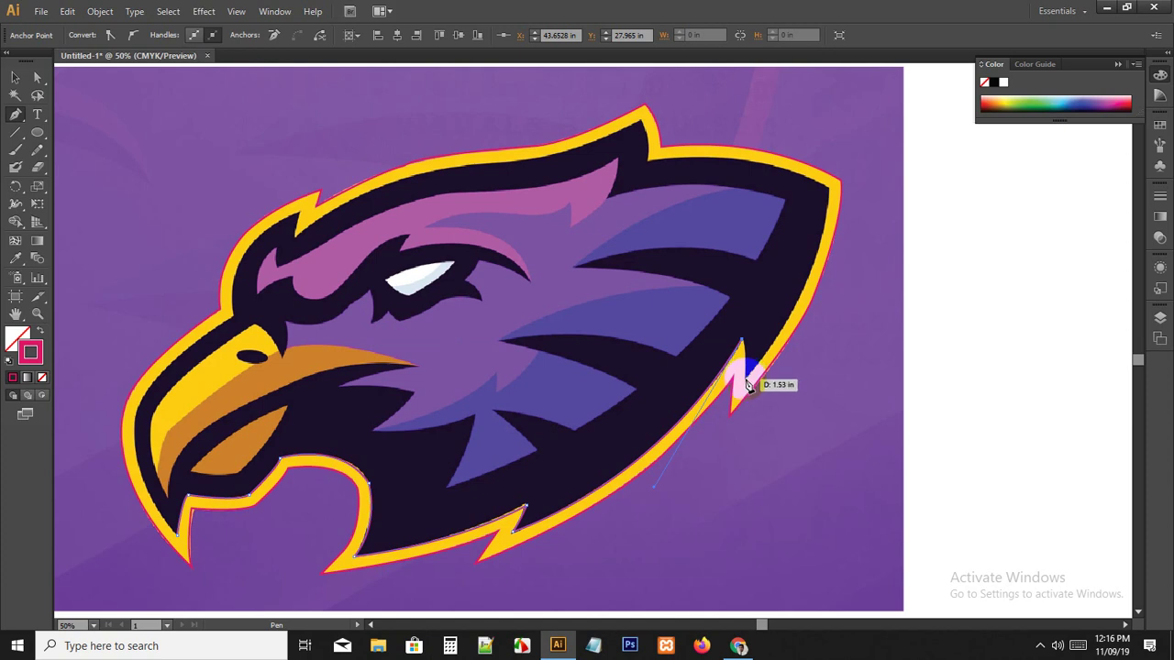
pyautogui.moveTo(748, 384); pyautogui.dragTo(744, 389)
pyautogui.click(746, 379)
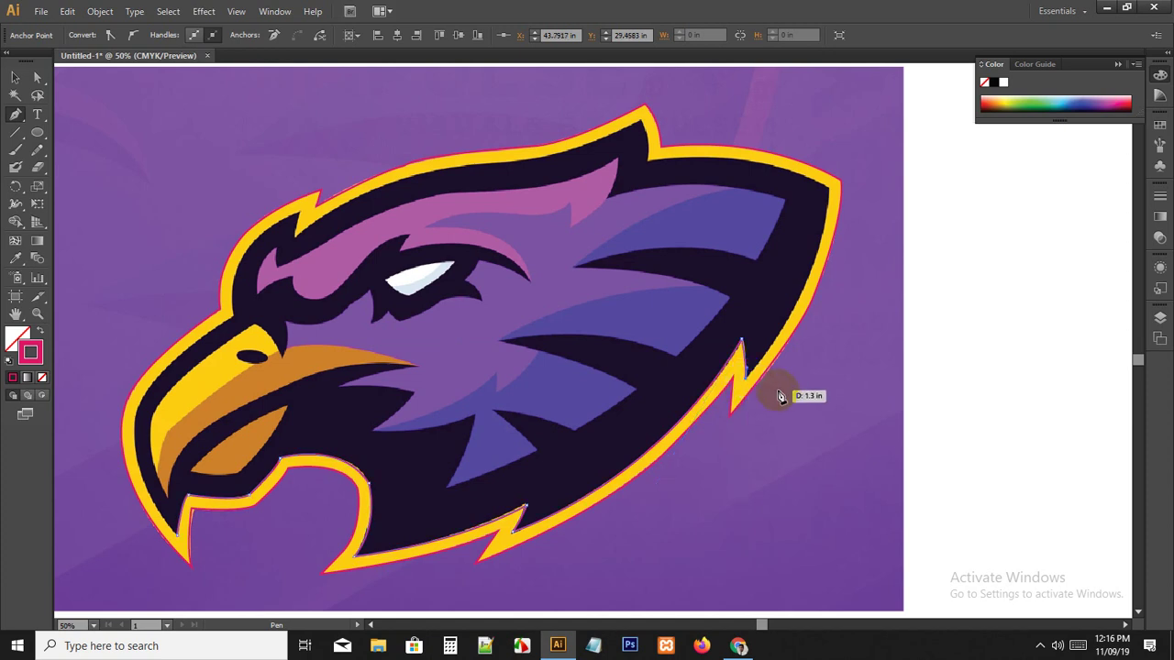
# Step: Set the stroke color of the path being drawn to white
pyautogui.doubleClick(40, 361)
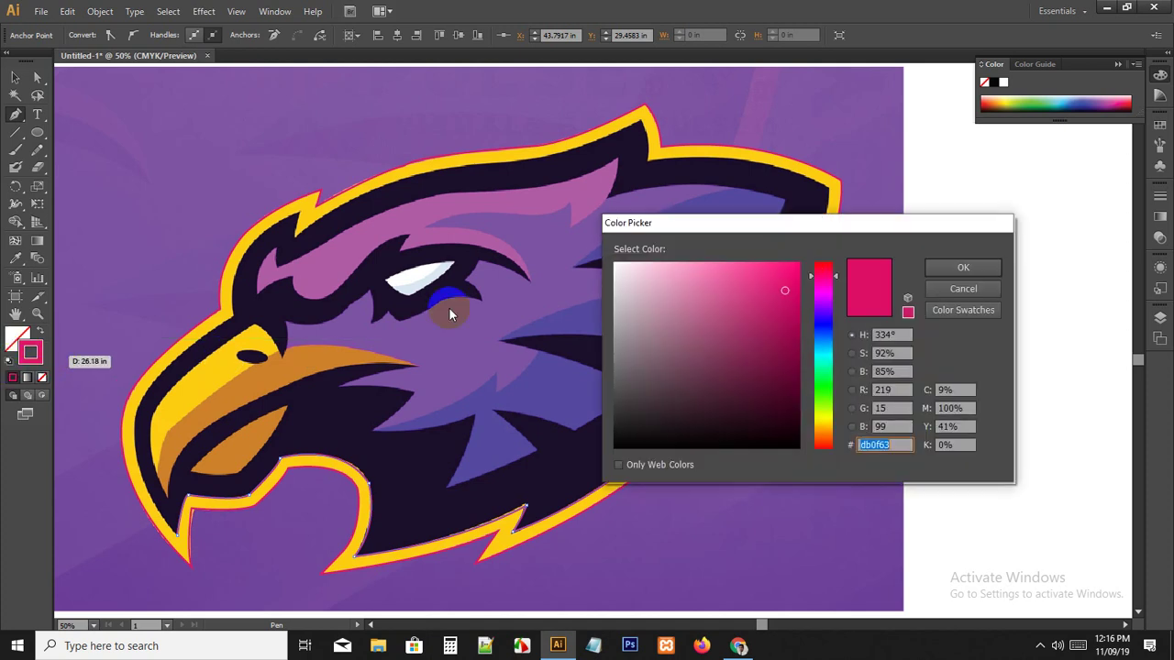
pyautogui.moveTo(633, 281); pyautogui.dragTo(608, 247)
pyautogui.click(993, 273)
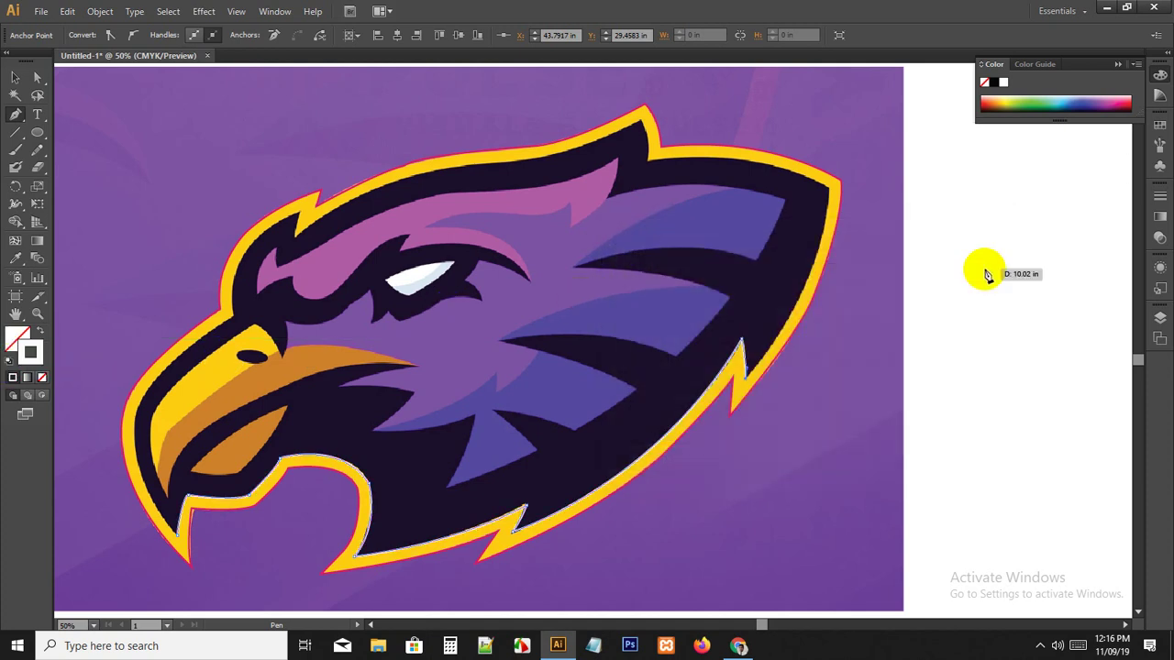
# Step: Trace the dark shape's rear edge up to the back tip, and the top edge over to the notch behind the crest
pyautogui.moveTo(829, 193); pyautogui.dragTo(827, 117)
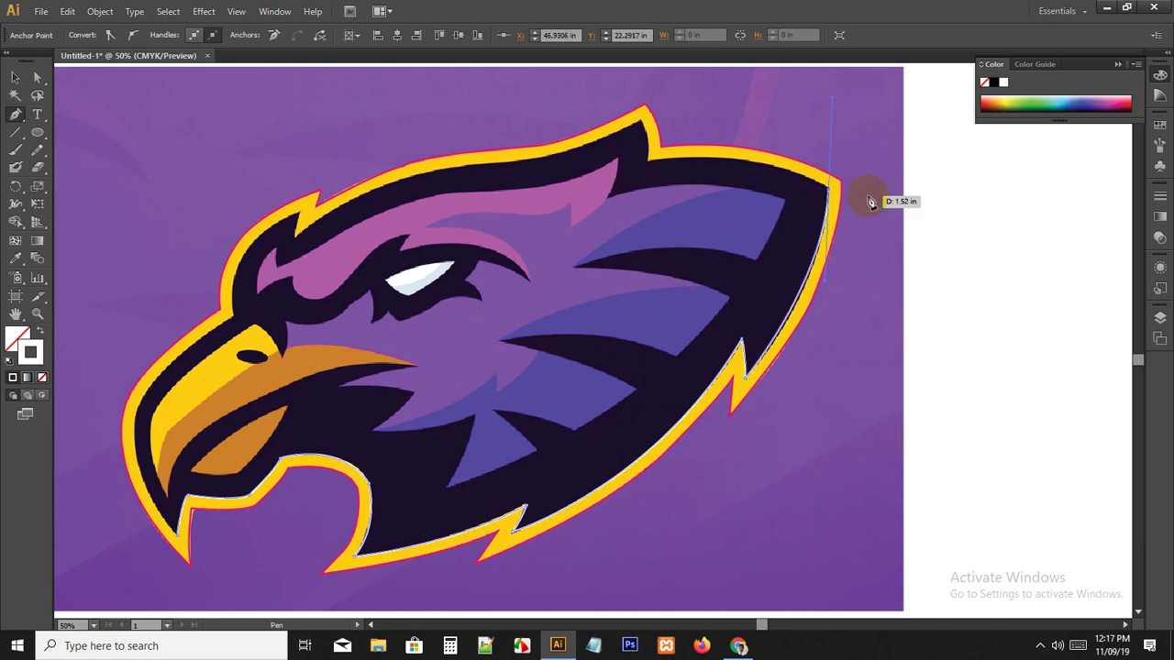
pyautogui.click(830, 191)
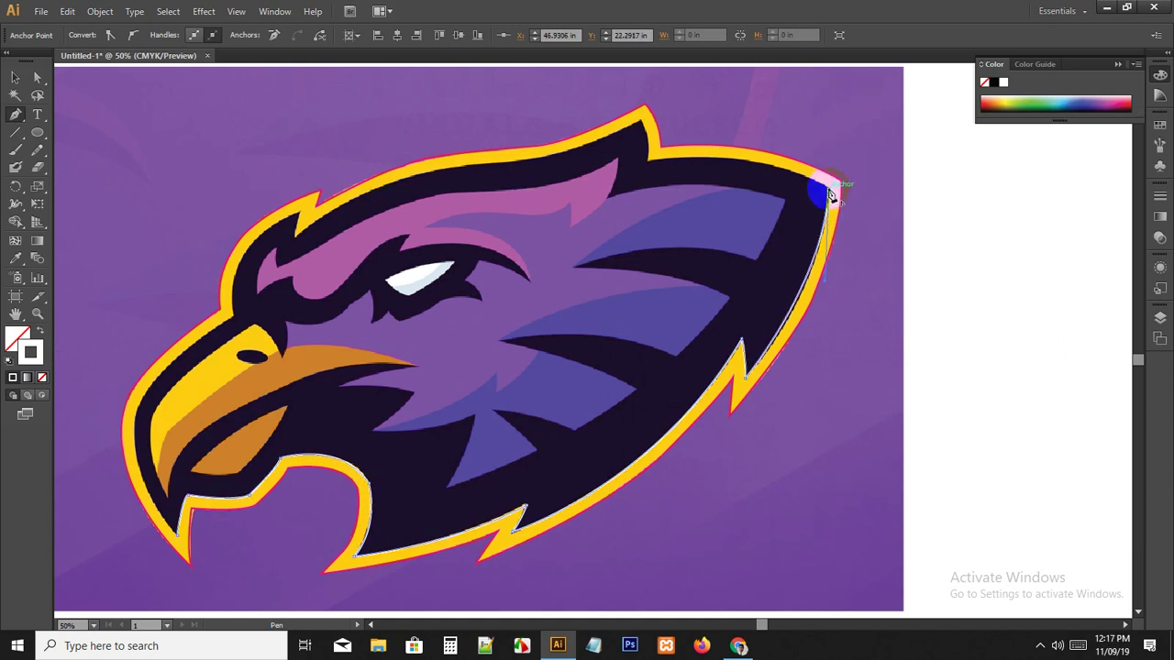
pyautogui.moveTo(723, 252); pyautogui.dragTo(667, 343)
pyautogui.moveTo(603, 241); pyautogui.dragTo(491, 266)
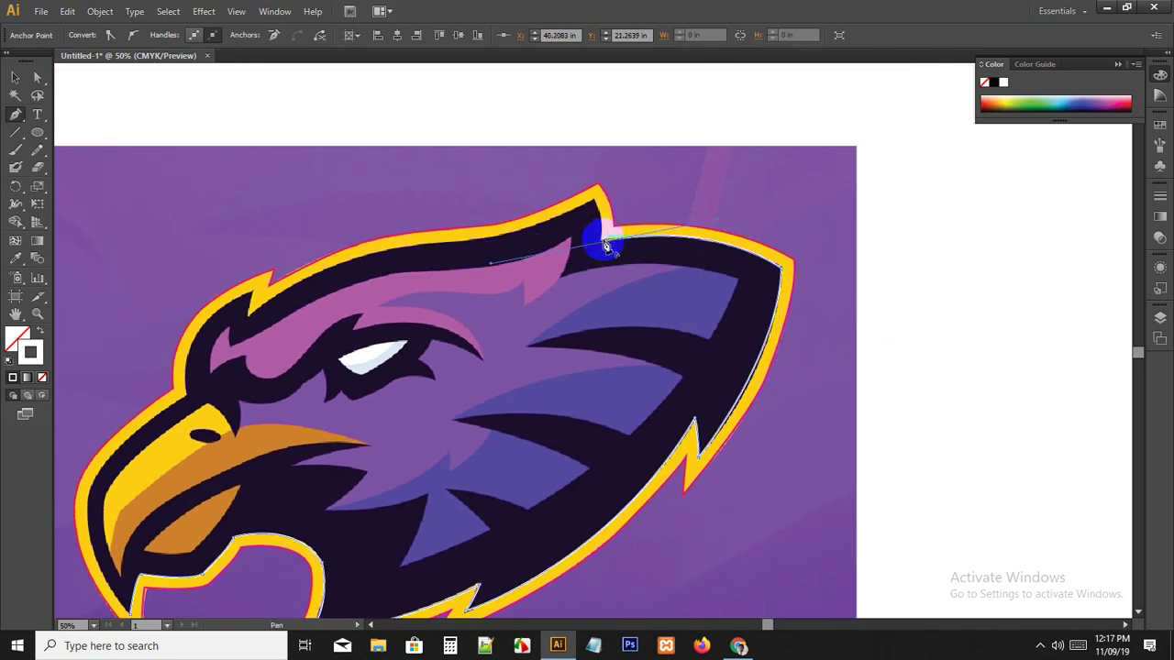
pyautogui.click(603, 241)
# Step: Trace up to the crest tip and along the crown with two curves to the area of the forehead notch
pyautogui.click(592, 200)
pyautogui.moveTo(592, 200); pyautogui.dragTo(587, 191)
pyautogui.click(595, 200)
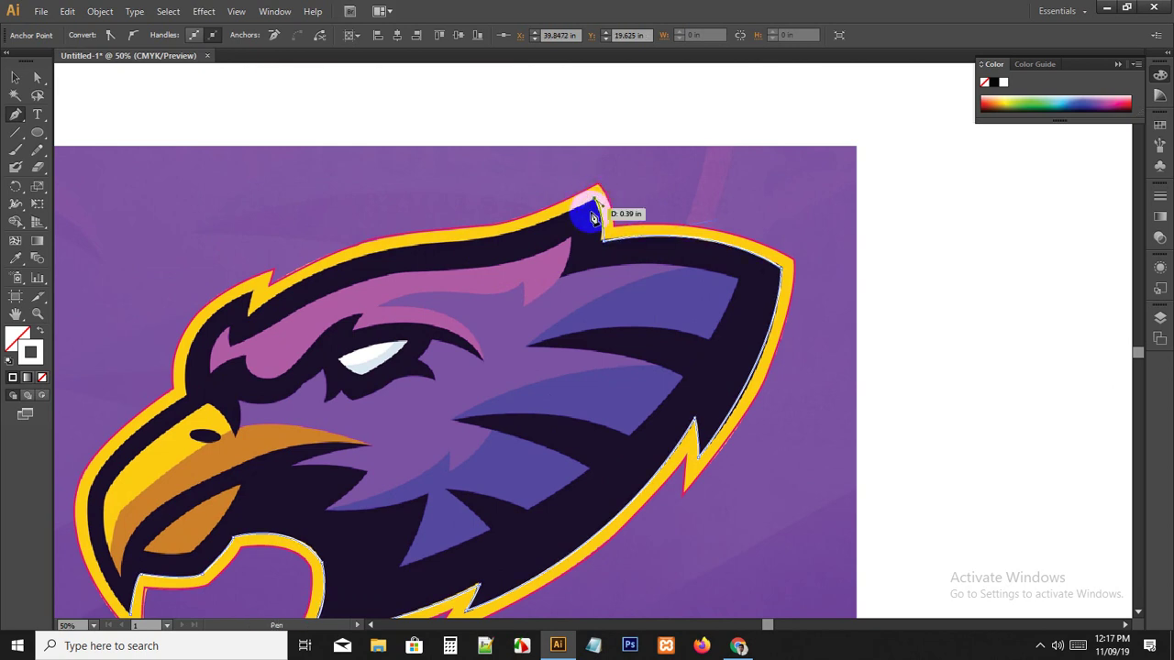
pyautogui.moveTo(485, 242)
pyautogui.mouseDown()
pyautogui.moveTo(432, 235)
pyautogui.moveTo(395, 265)
pyautogui.mouseUp()
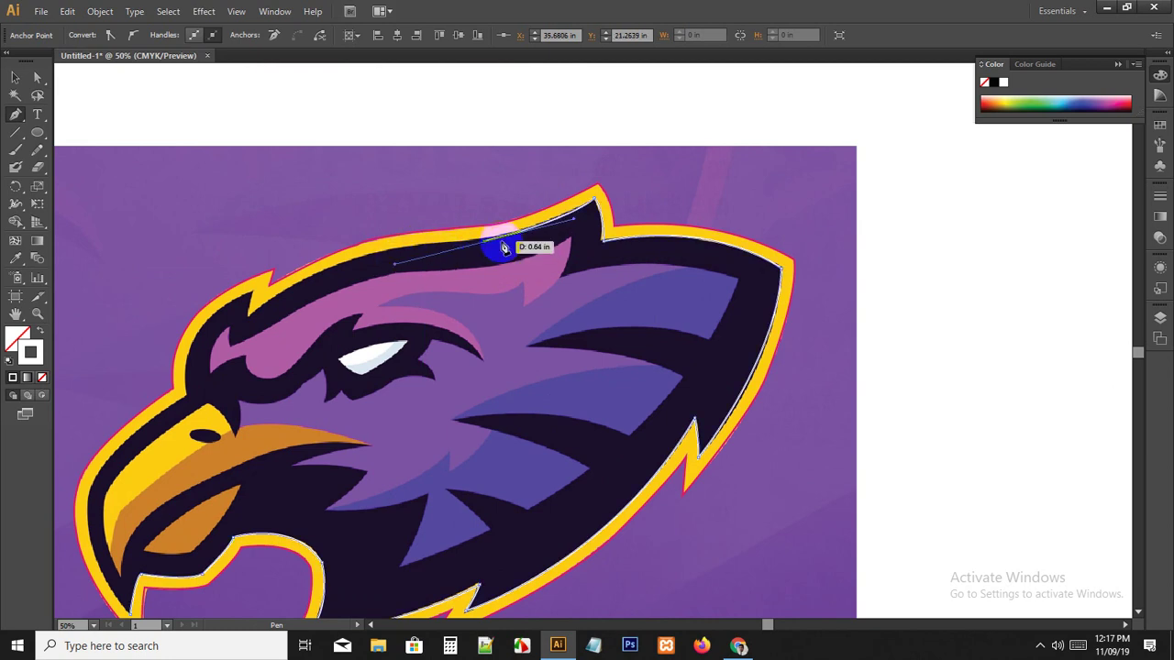
pyautogui.click(485, 241)
pyautogui.moveTo(280, 305); pyautogui.dragTo(198, 359)
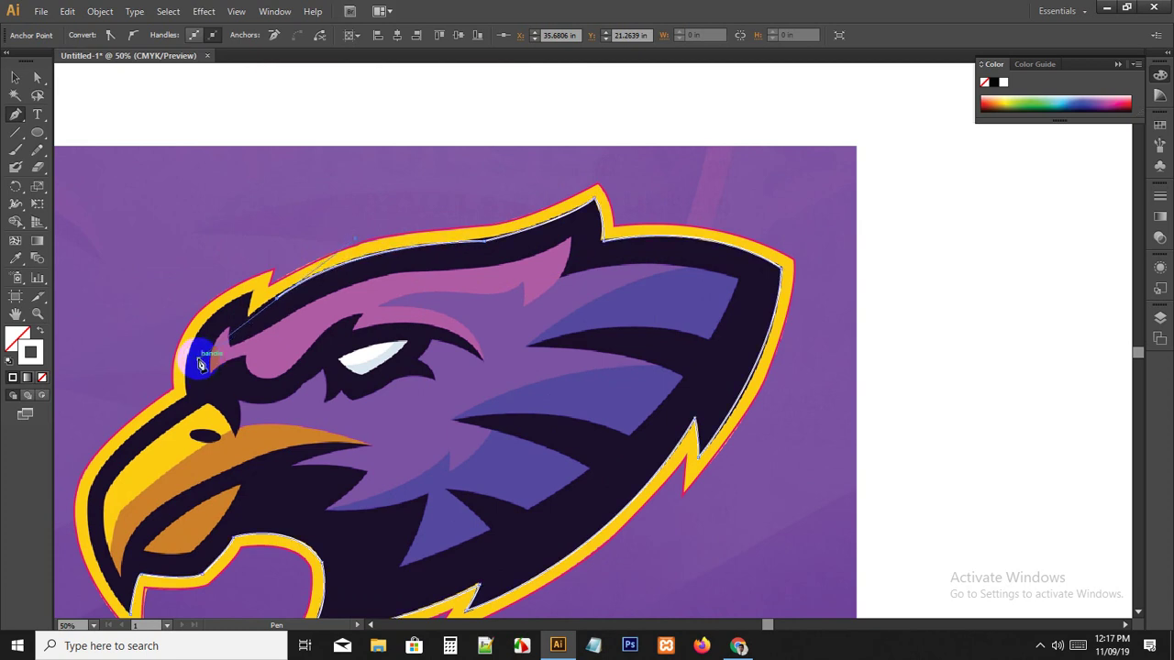
pyautogui.click(277, 299)
# Step: Trace the forehead with a curve down to the corner where the dark shape meets the beak
pyautogui.press('space')
pyautogui.moveTo(290, 367); pyautogui.dragTo(491, 400)
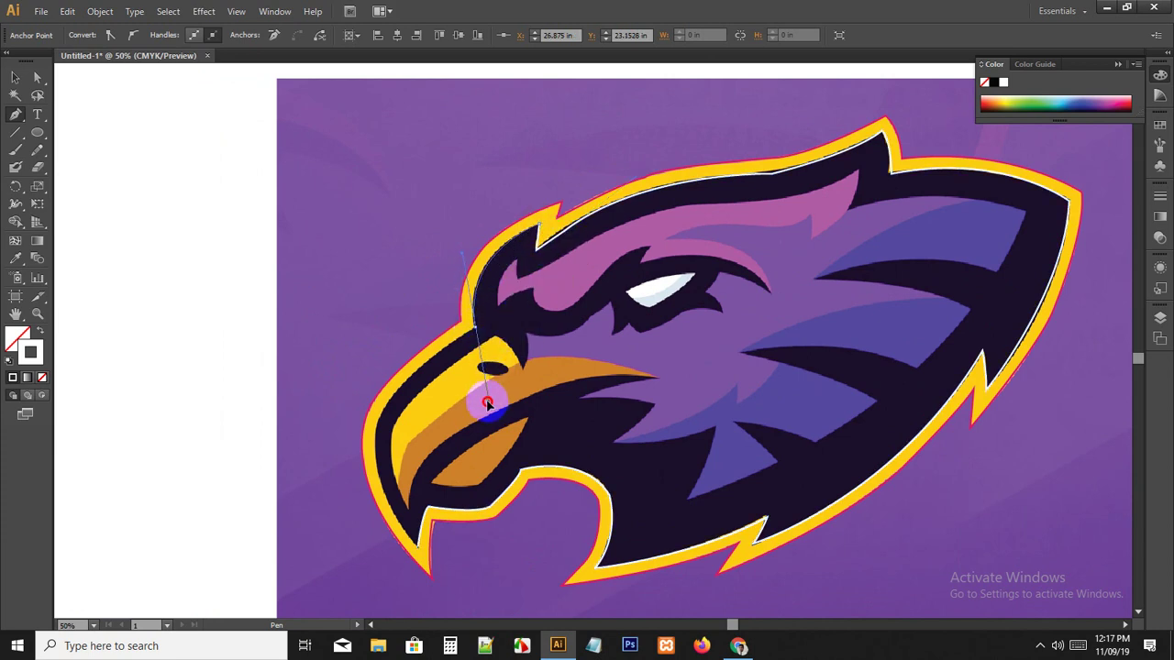
pyautogui.click(475, 327)
# Step: Trace the dark shape's outer beak edge with two curves and close the path at the hooked beak tip
pyautogui.scroll(-3, 492, 317)
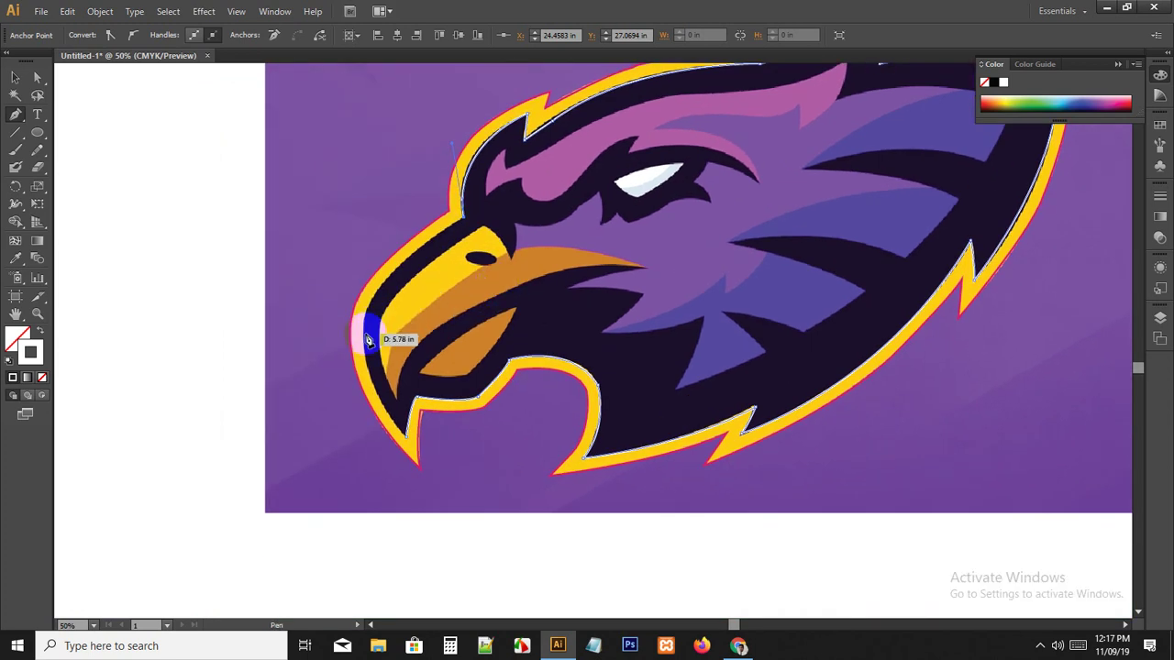
pyautogui.moveTo(358, 396); pyautogui.dragTo(364, 400)
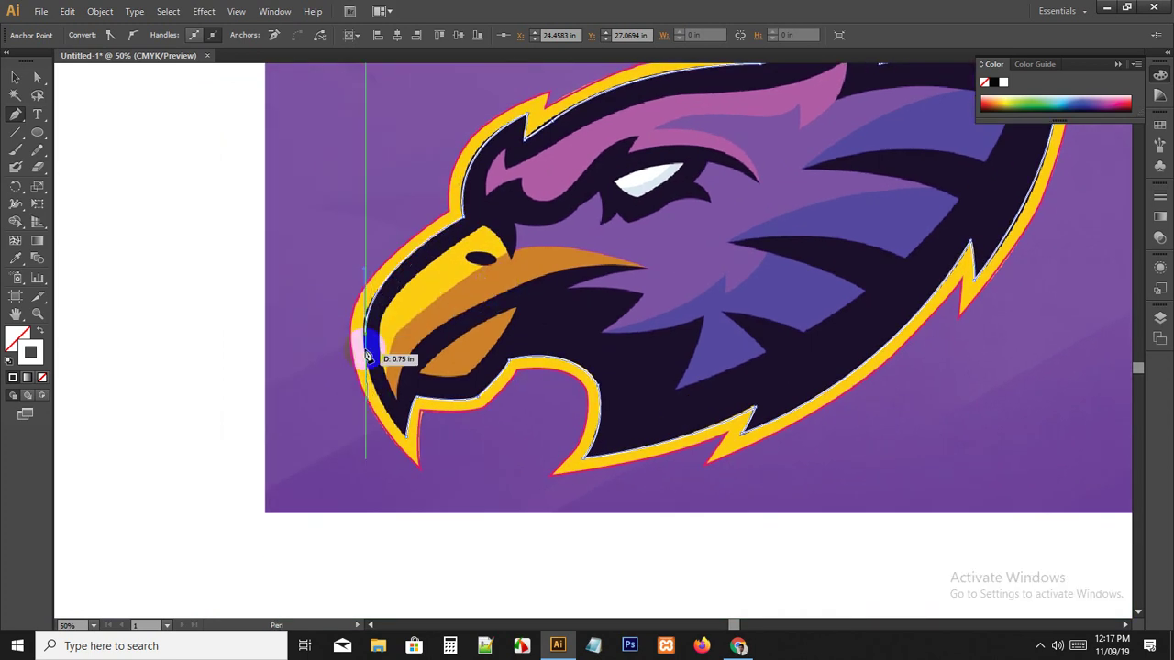
pyautogui.click(365, 335)
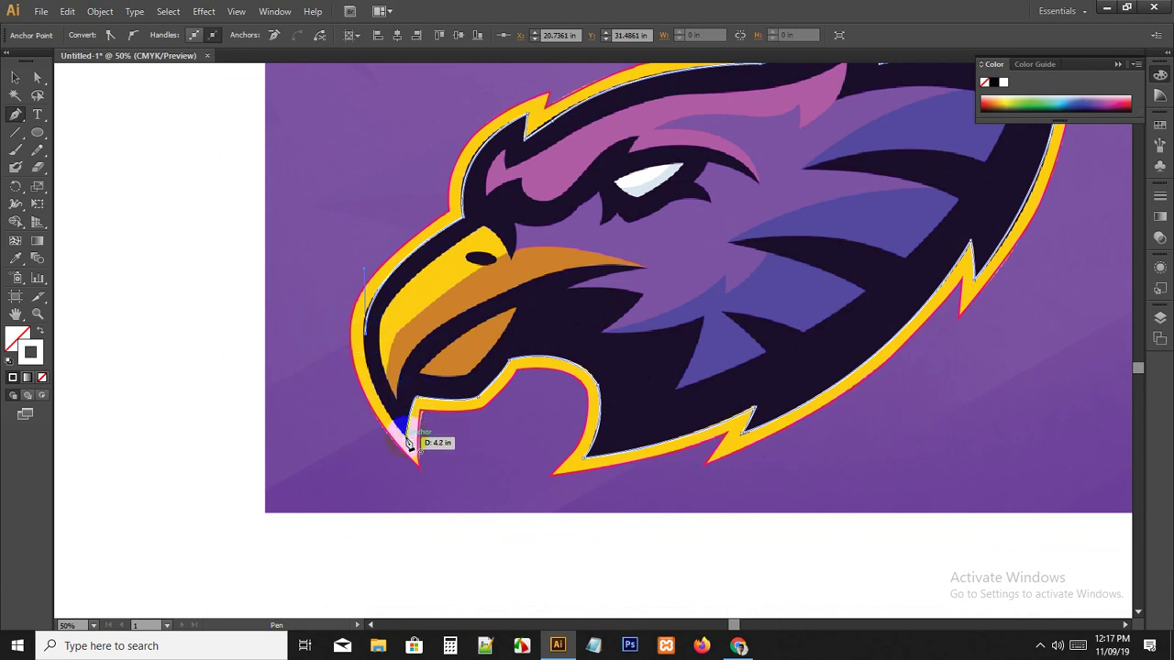
pyautogui.moveTo(406, 436); pyautogui.dragTo(439, 455)
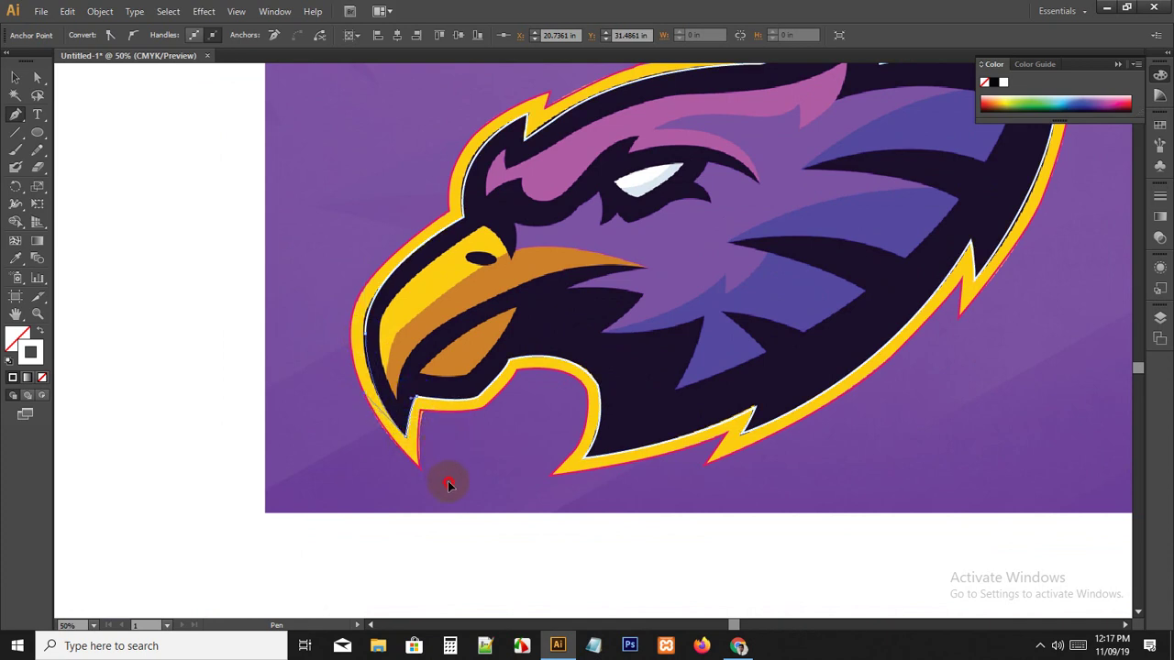
# Step: Select the finished dark shape's path to check its fit against the reference logo, and clear the selection
pyautogui.click(16, 80)
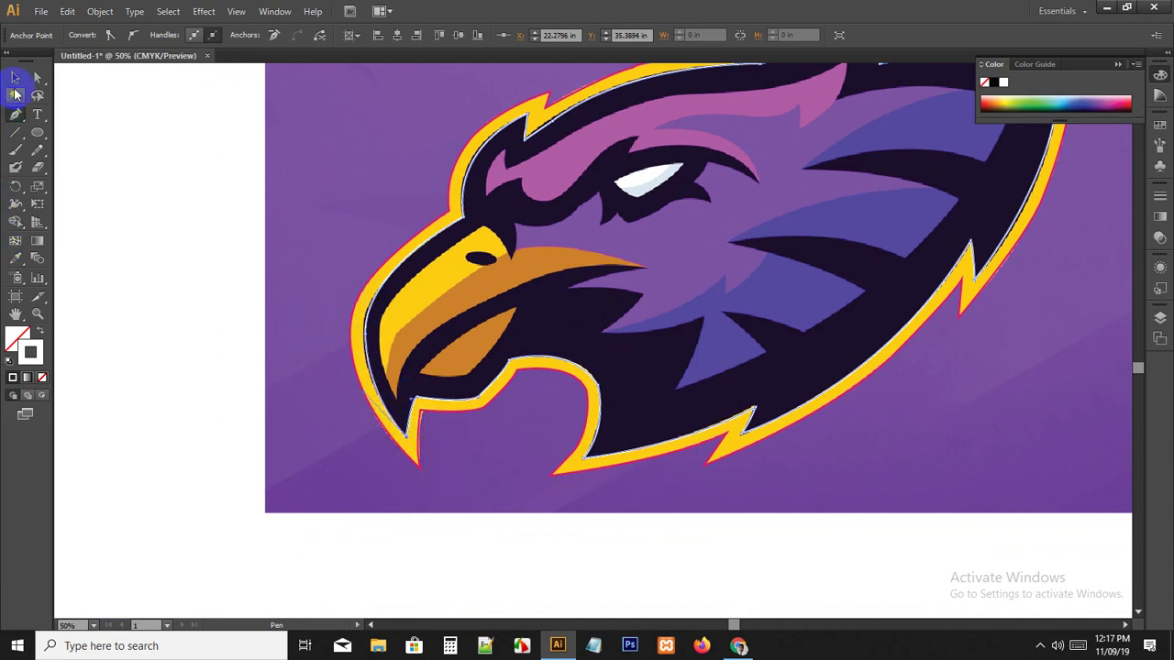
pyautogui.click(355, 227)
pyautogui.click(505, 196)
pyautogui.click(483, 155)
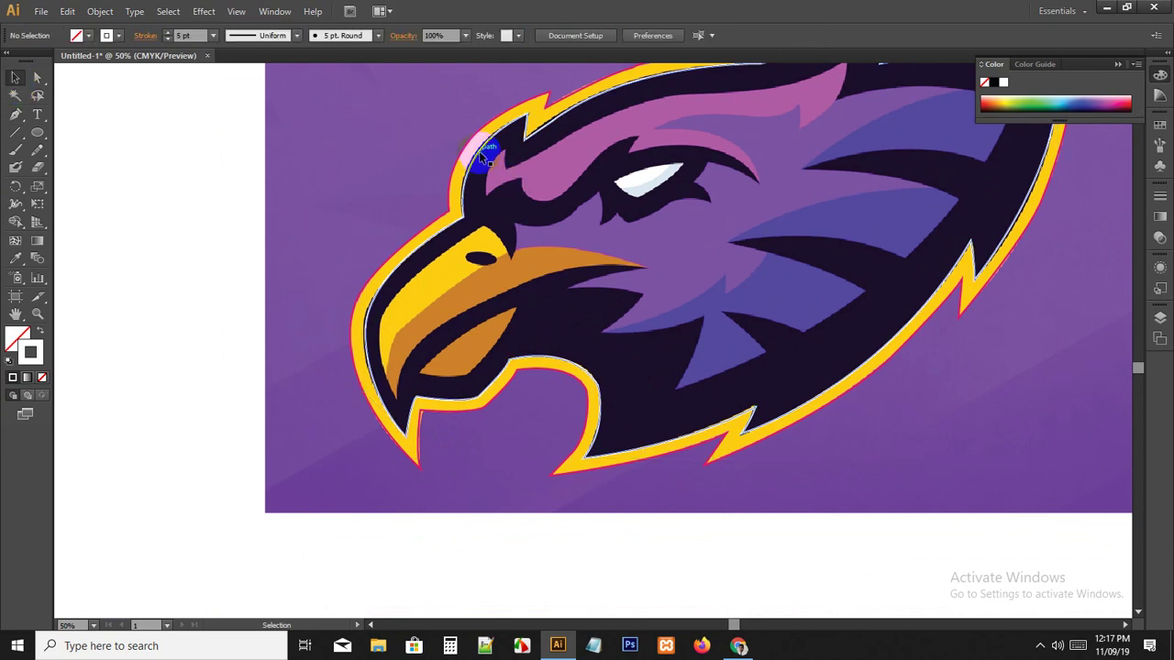
pyautogui.moveTo(751, 276); pyautogui.dragTo(601, 371)
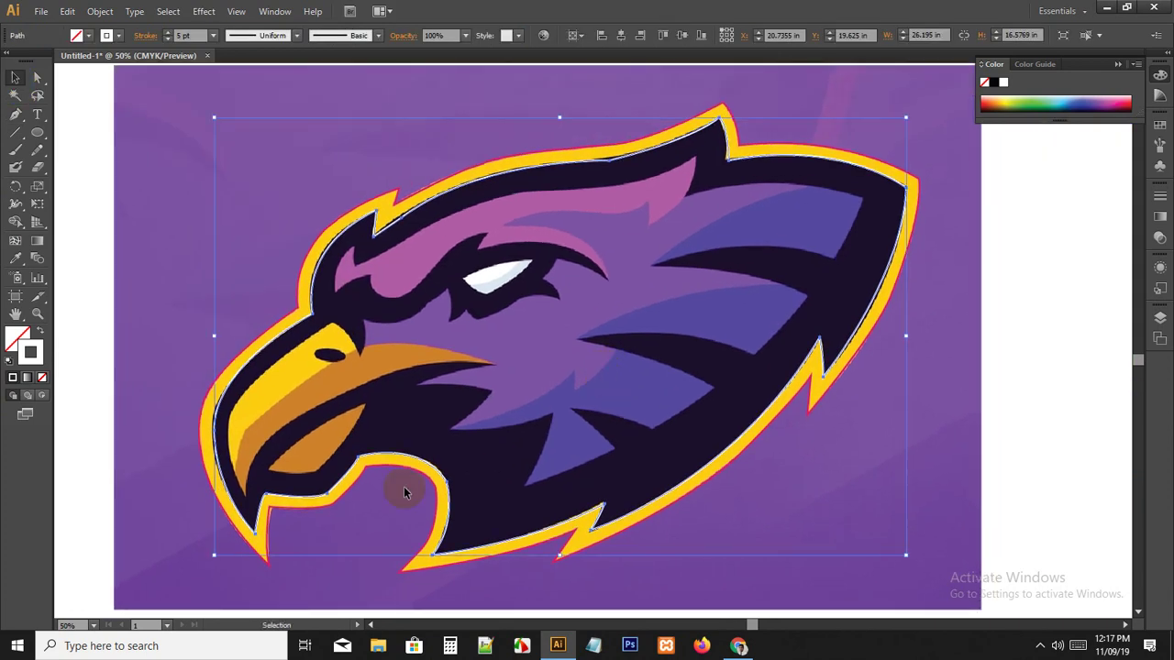
pyautogui.click(88, 376)
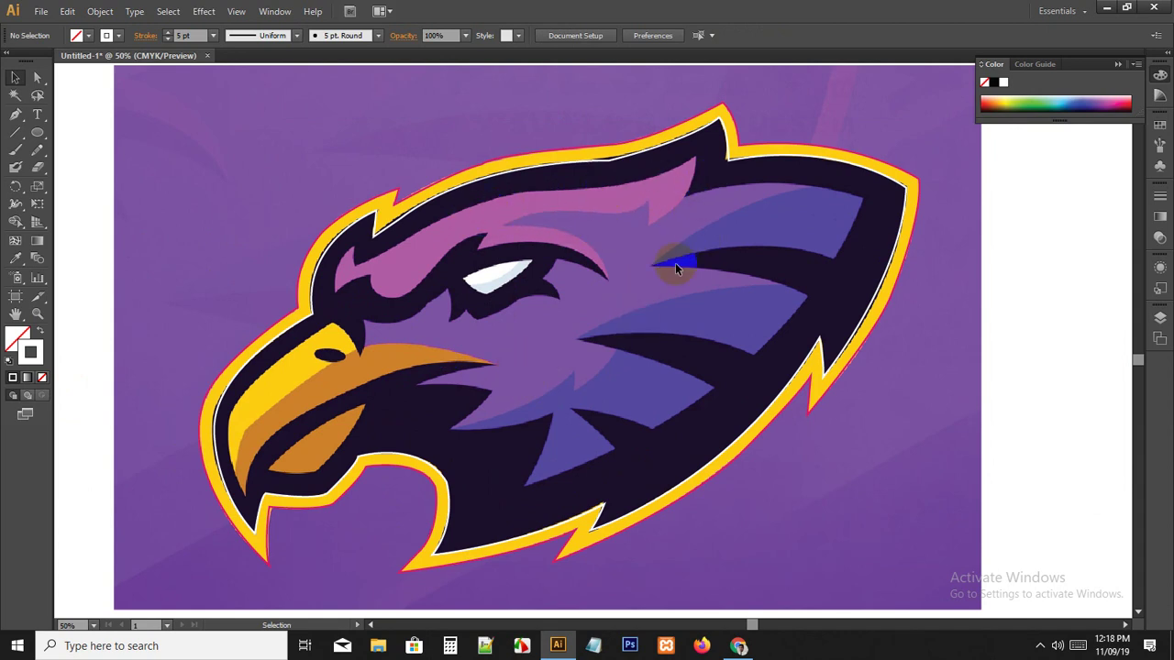
# Step: Start the purple face shape's path at the brow above the beak, tracing the beak's upper edge and the cheek notch to its lower tip
pyautogui.click(16, 115)
pyautogui.moveTo(362, 319); pyautogui.dragTo(498, 371)
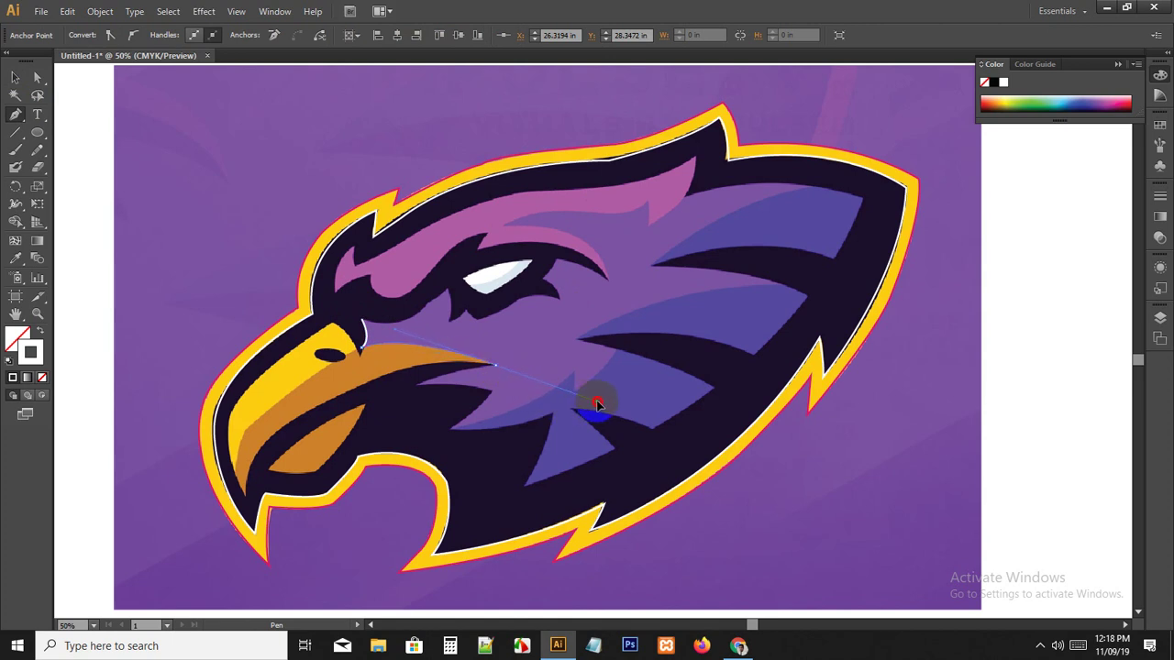
pyautogui.moveTo(597, 404); pyautogui.dragTo(596, 404)
pyautogui.moveTo(498, 370); pyautogui.dragTo(437, 432)
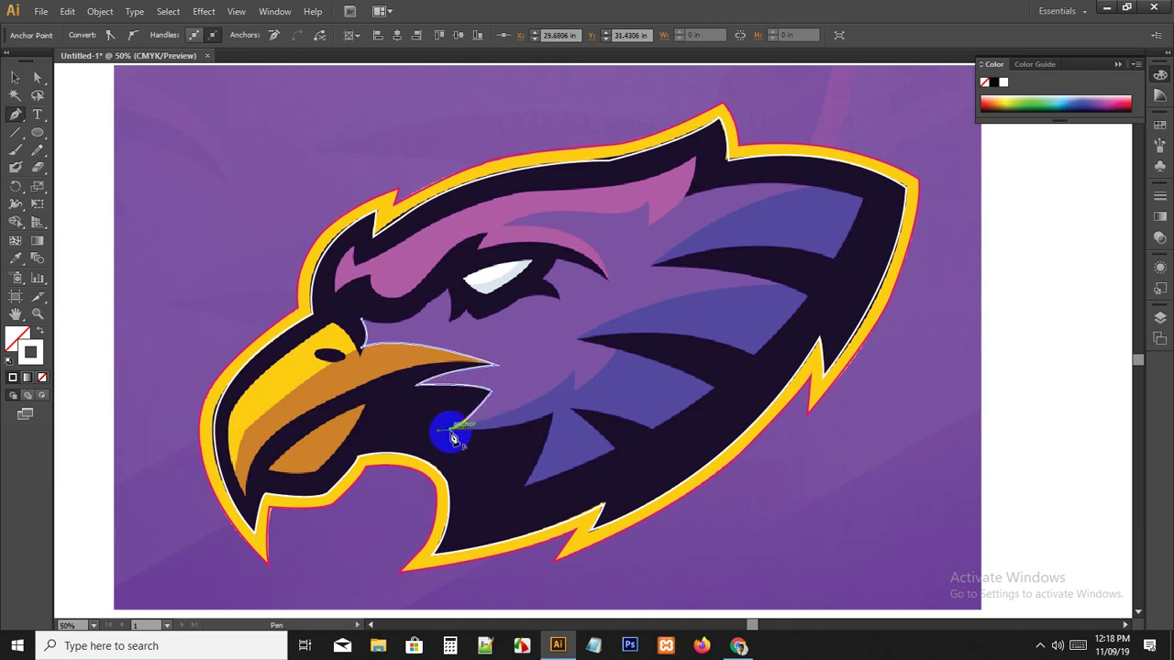
# Step: Trace the cheek's lower edge with a curve and outline the small triangular blue feather below it, ending at the notch behind it
pyautogui.click(548, 417)
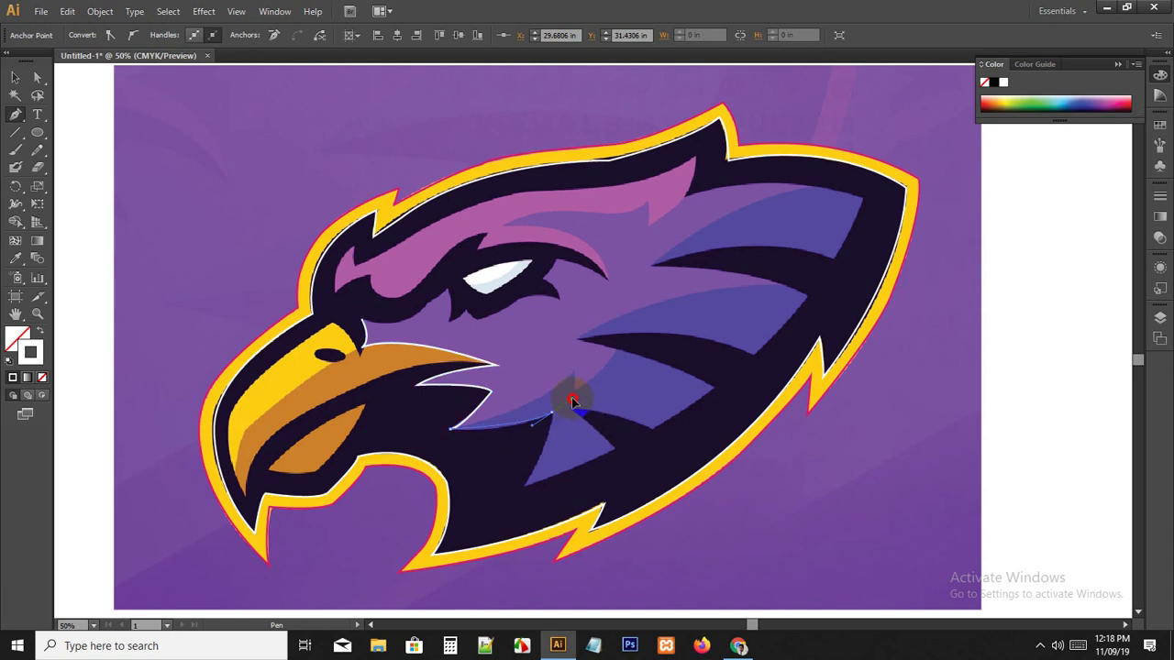
pyautogui.moveTo(572, 398); pyautogui.dragTo(575, 393)
pyautogui.click(552, 414)
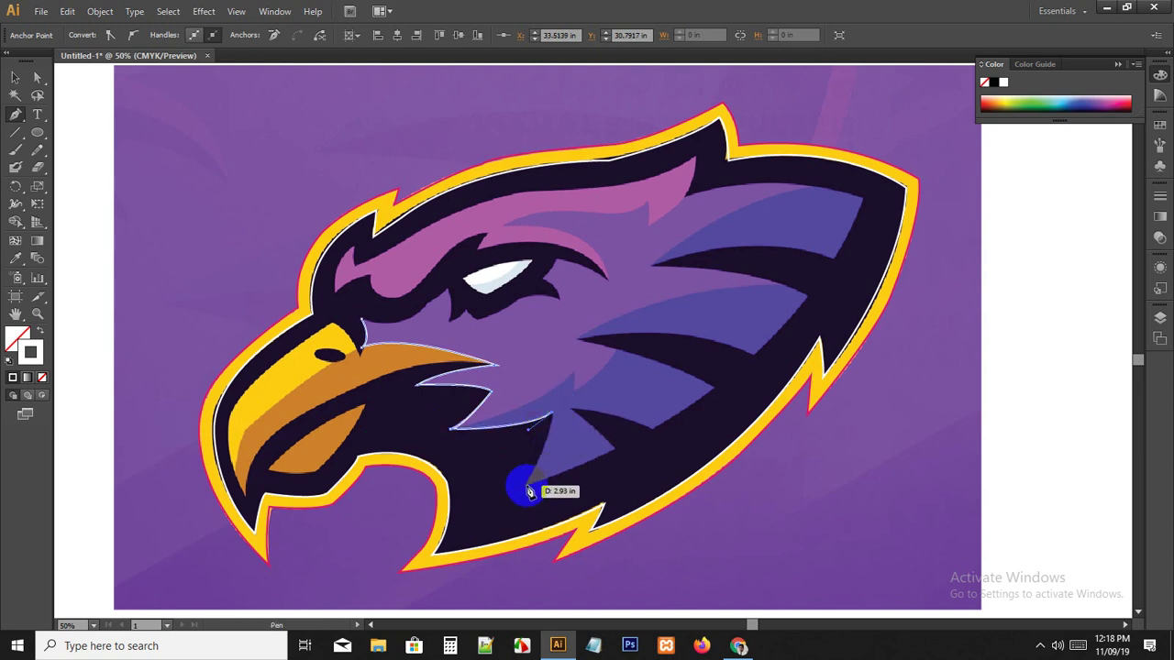
pyautogui.moveTo(527, 485); pyautogui.dragTo(512, 501)
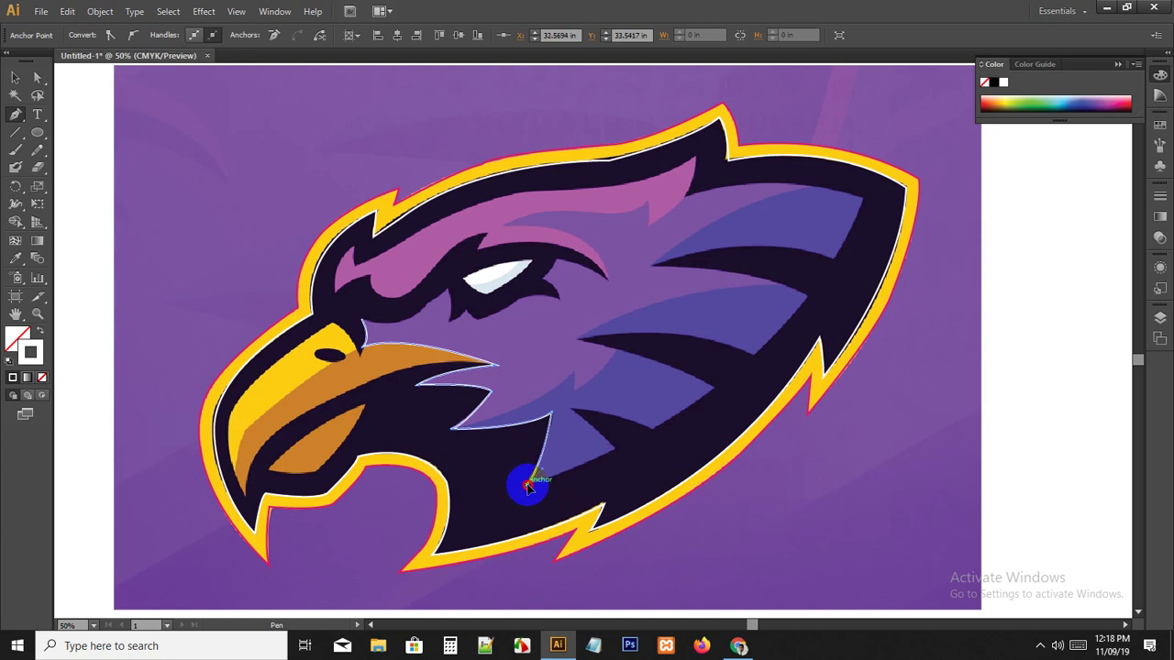
pyautogui.click(614, 456)
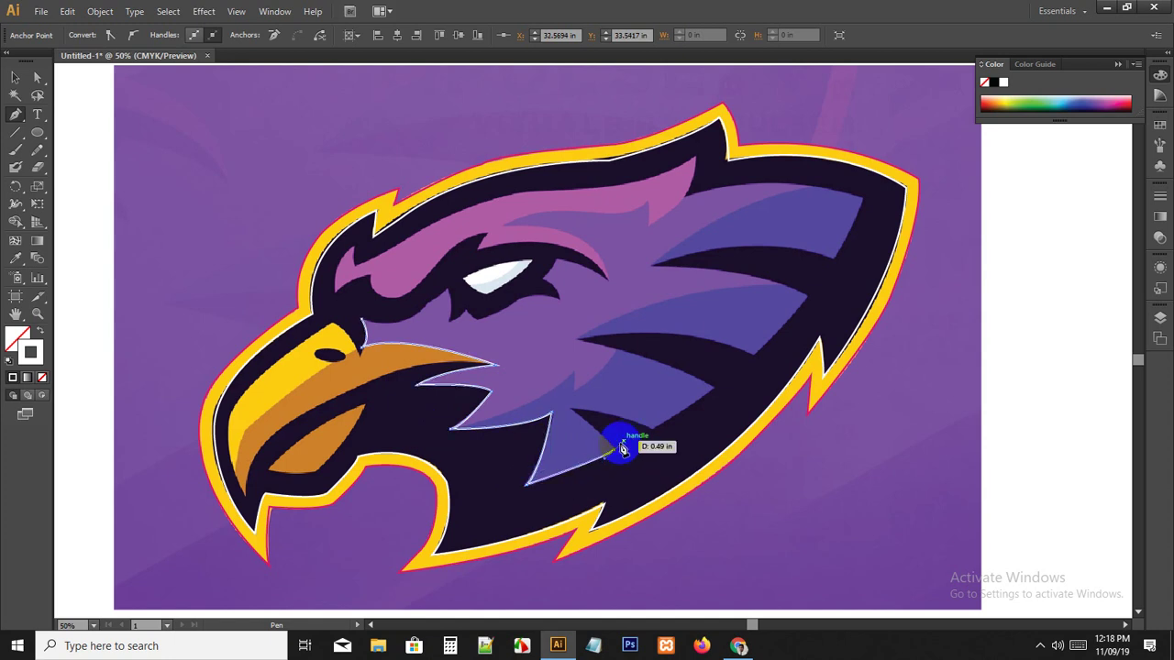
pyautogui.click(570, 410)
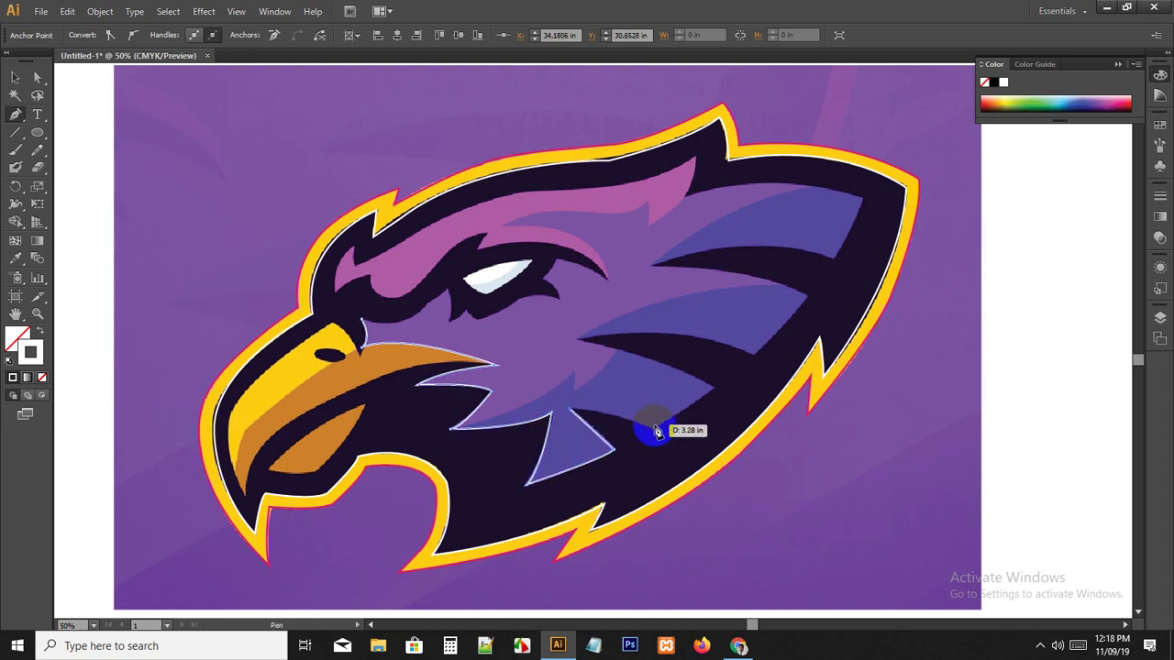
# Step: Trace the next blue feather above the triangular one around its two rear corners and curve back to its inner notch
pyautogui.moveTo(653, 428); pyautogui.dragTo(667, 443)
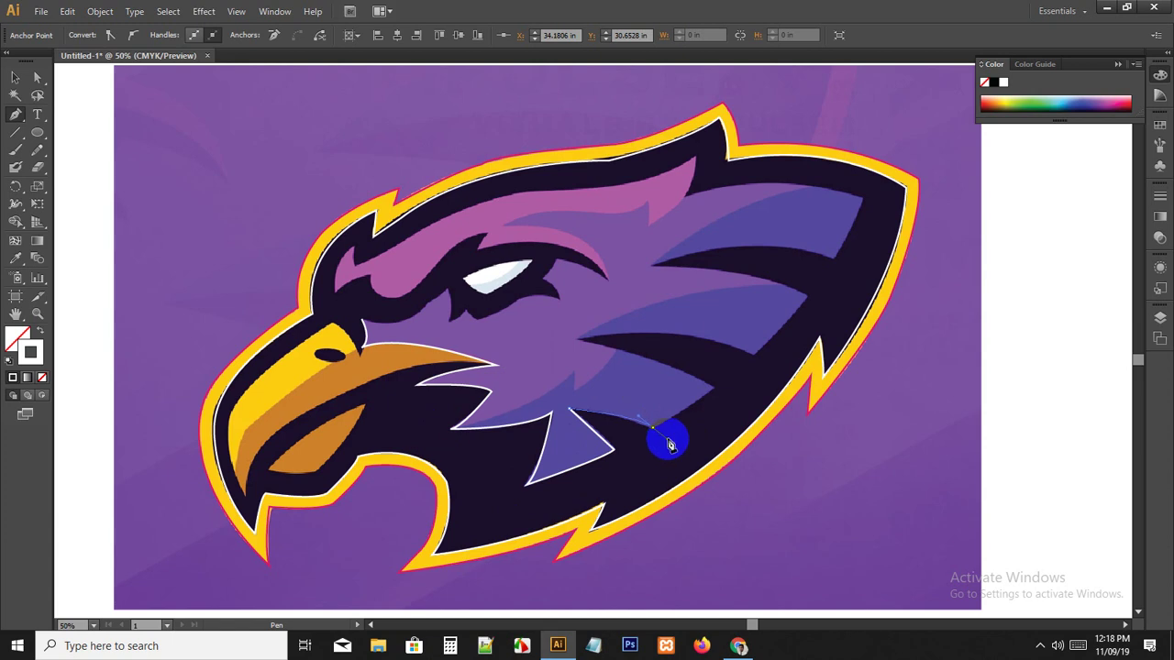
pyautogui.click(653, 427)
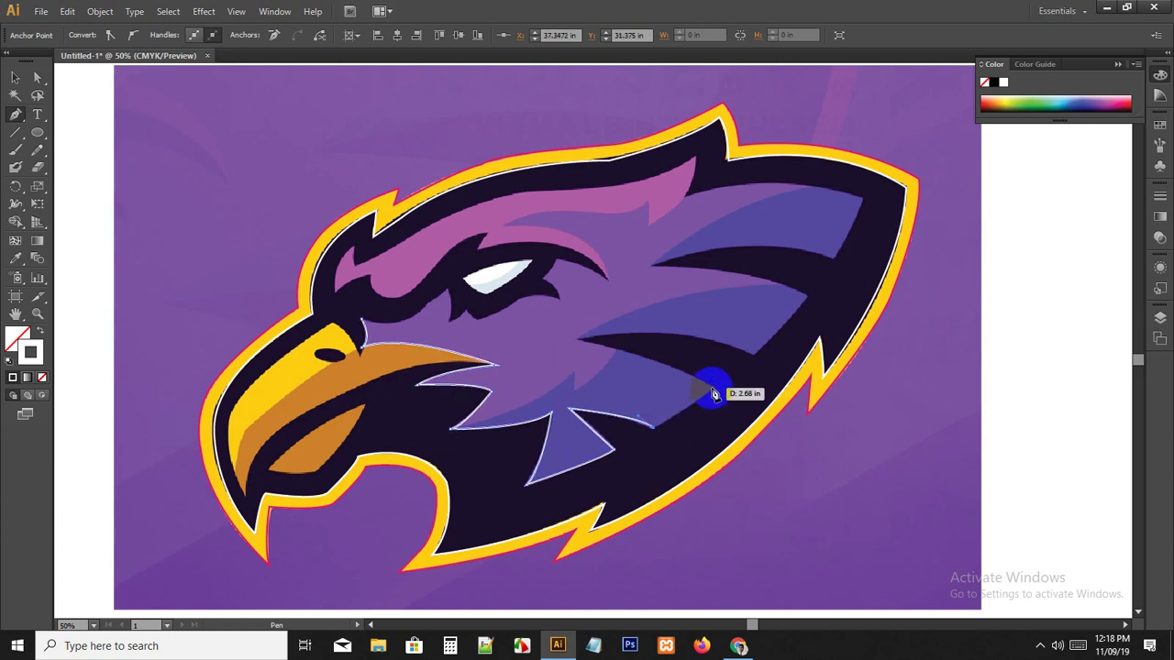
pyautogui.moveTo(715, 394); pyautogui.dragTo(714, 394)
pyautogui.moveTo(569, 346); pyautogui.dragTo(505, 323)
pyautogui.click(578, 337)
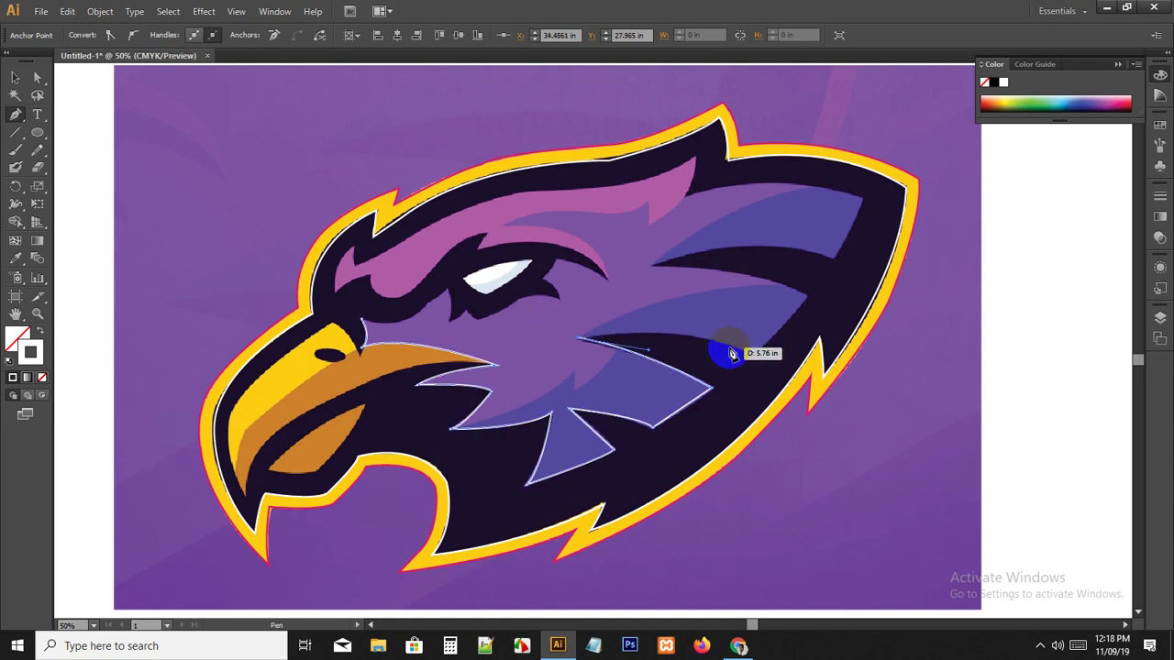
# Step: Outline the third blue feather up around its two rear corners, and curve along its upper edge to the notch below the uppermost feather
pyautogui.moveTo(752, 354)
pyautogui.mouseDown()
pyautogui.moveTo(852, 398)
pyautogui.moveTo(760, 364)
pyautogui.mouseUp()
pyautogui.moveTo(810, 305); pyautogui.dragTo(642, 268)
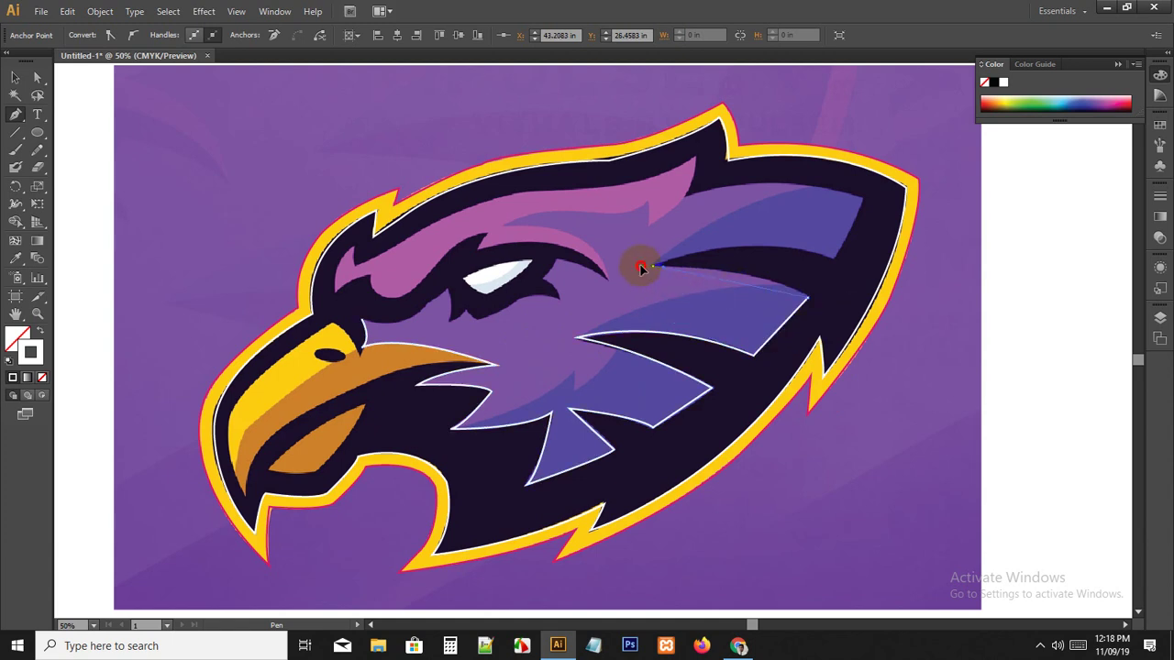
pyautogui.moveTo(566, 267); pyautogui.dragTo(535, 268)
pyautogui.click(653, 266)
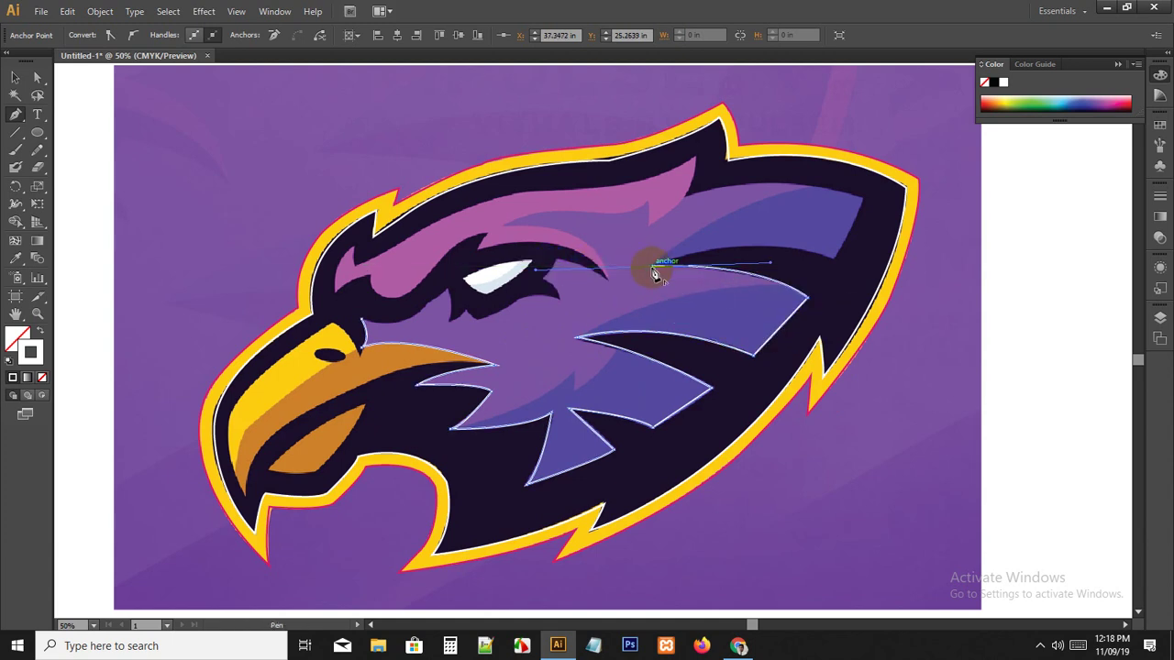
# Step: Curve the face path along the uppermost blue feather's lower edge to its lower rear corner
pyautogui.moveTo(777, 260); pyautogui.dragTo(910, 291)
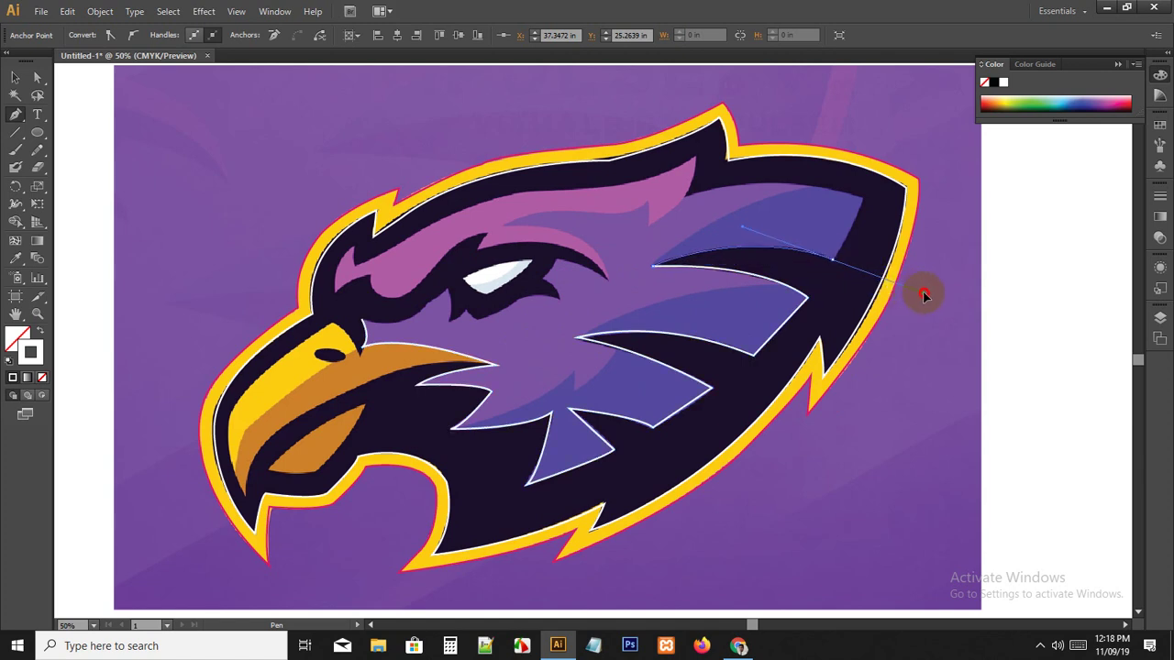
# Step: Trace the upper edge of the topmost blue feather with the Pen tool, ending at the base of the pink crest
pyautogui.moveTo(835, 263); pyautogui.dragTo(686, 207)
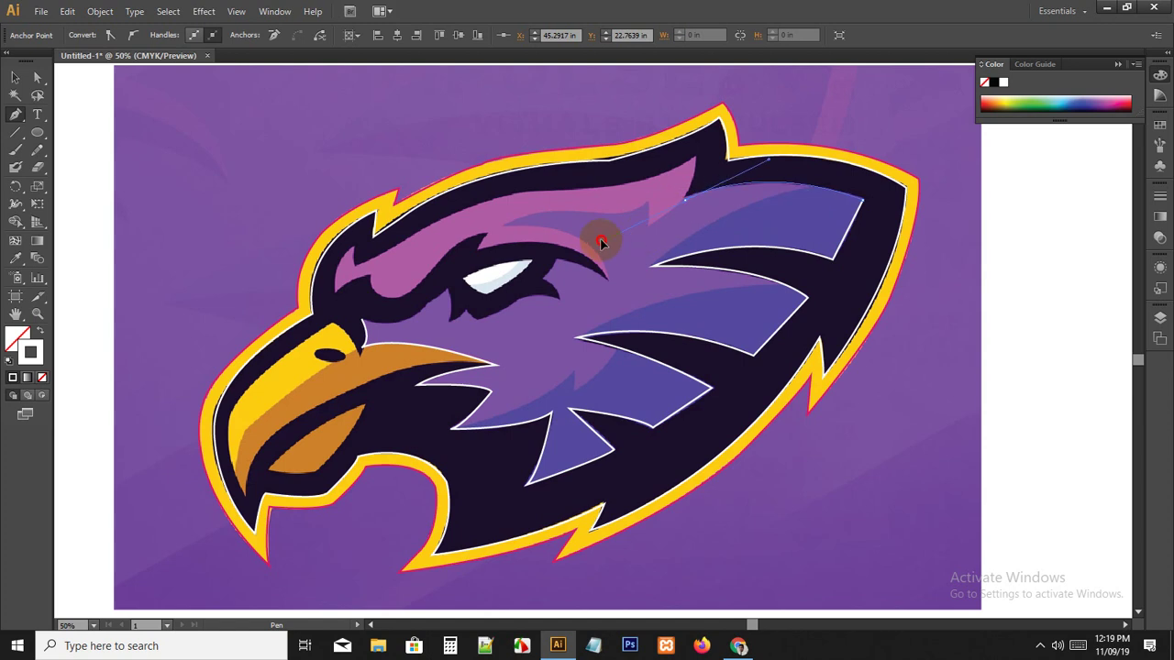
pyautogui.moveTo(593, 241); pyautogui.dragTo(593, 239)
pyautogui.click(687, 200)
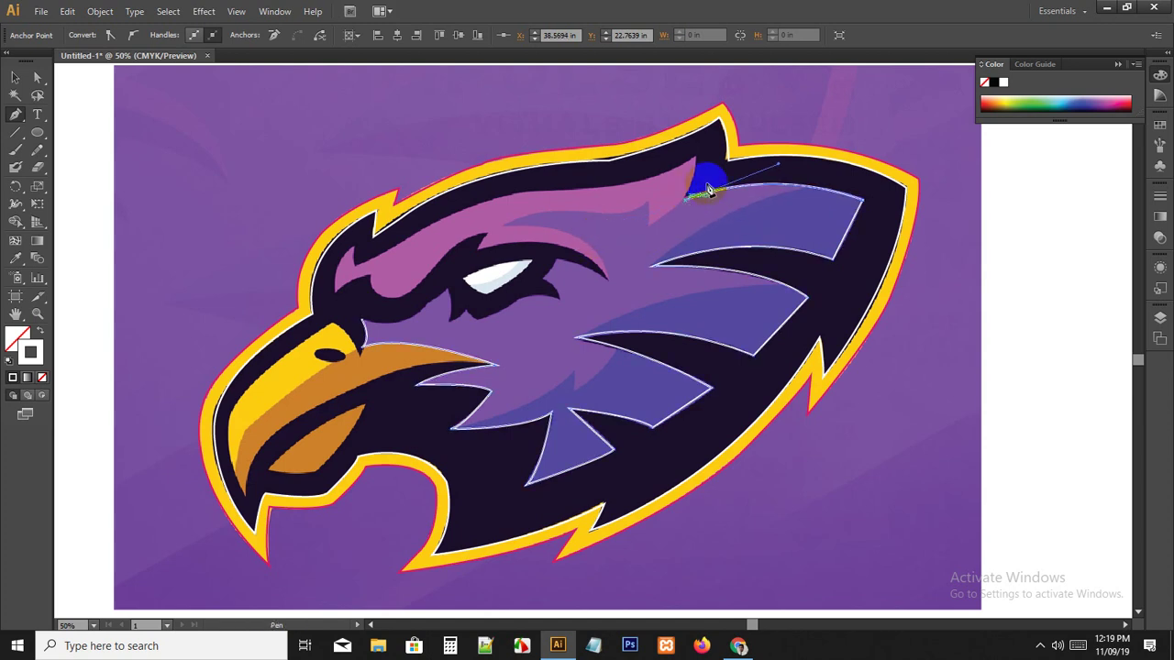
# Step: Continue the white path up to the pink crest's tip and curve it along the crest's upper edge, redoing the overlong curve
pyautogui.click(693, 157)
pyautogui.moveTo(693, 158)
pyautogui.mouseDown()
pyautogui.moveTo(694, 147)
pyautogui.moveTo(616, 190)
pyautogui.moveTo(429, 225)
pyautogui.moveTo(400, 272)
pyautogui.mouseUp()
pyautogui.click(576, 188)
pyautogui.click(403, 237)
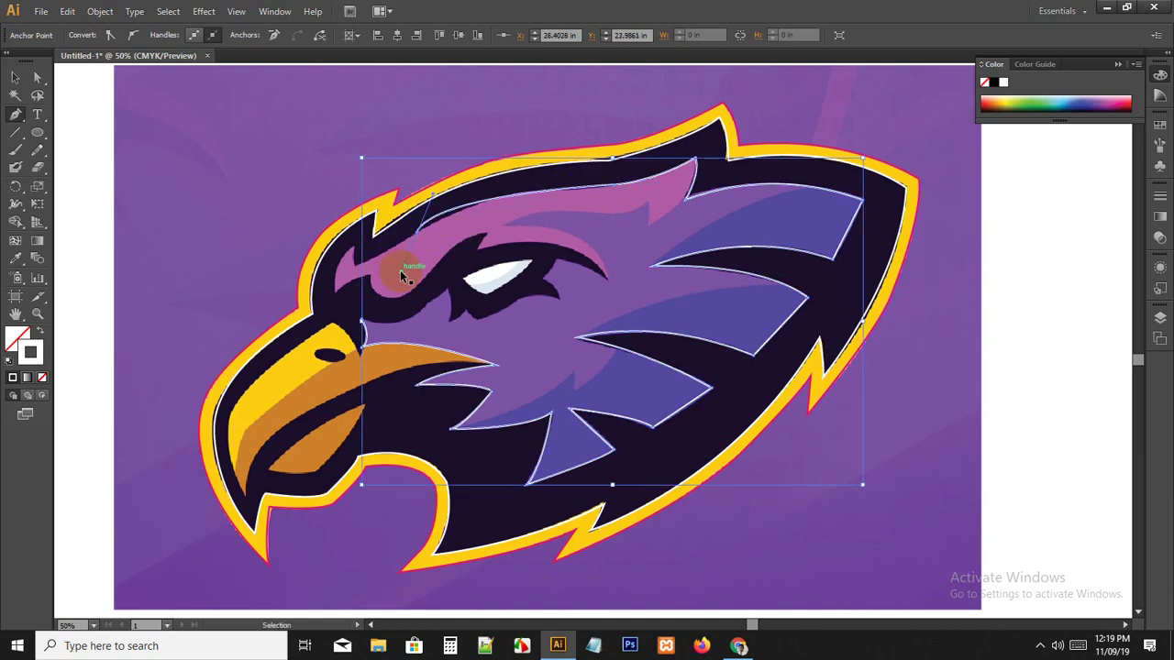
pyautogui.hotkey('ctrl', 'z')
pyautogui.moveTo(516, 195); pyautogui.dragTo(484, 194)
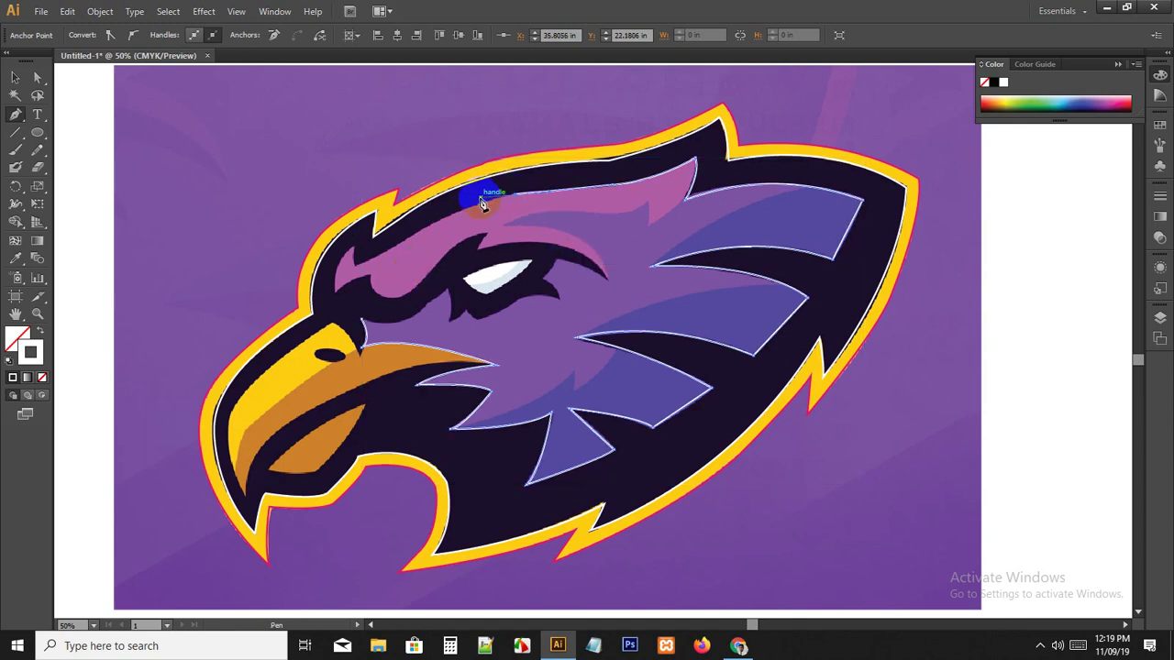
pyautogui.click(516, 195)
# Step: Extend the path down the pink brow's upper edge and around the small spike at its front
pyautogui.moveTo(414, 235); pyautogui.dragTo(378, 258)
pyautogui.click(357, 273)
pyautogui.moveTo(316, 296); pyautogui.dragTo(387, 257)
pyautogui.moveTo(417, 312); pyautogui.dragTo(601, 279)
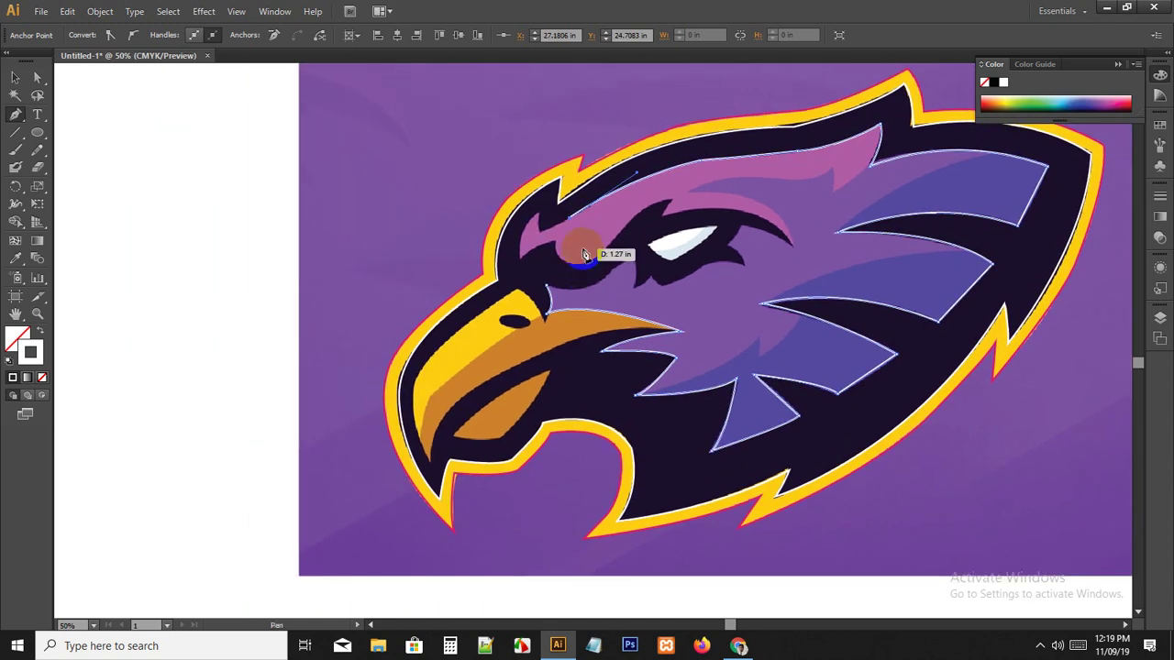
pyautogui.click(542, 234)
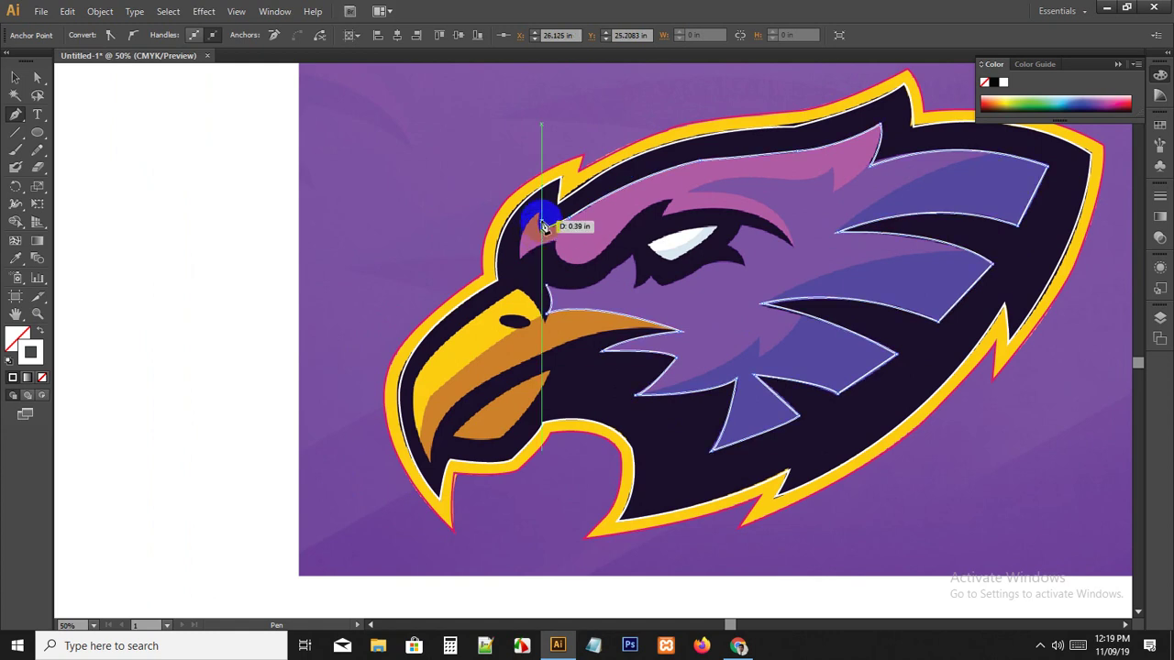
pyautogui.click(541, 220)
pyautogui.moveTo(542, 220)
pyautogui.mouseDown()
pyautogui.moveTo(547, 261)
pyautogui.moveTo(563, 242)
pyautogui.moveTo(544, 207)
pyautogui.mouseUp()
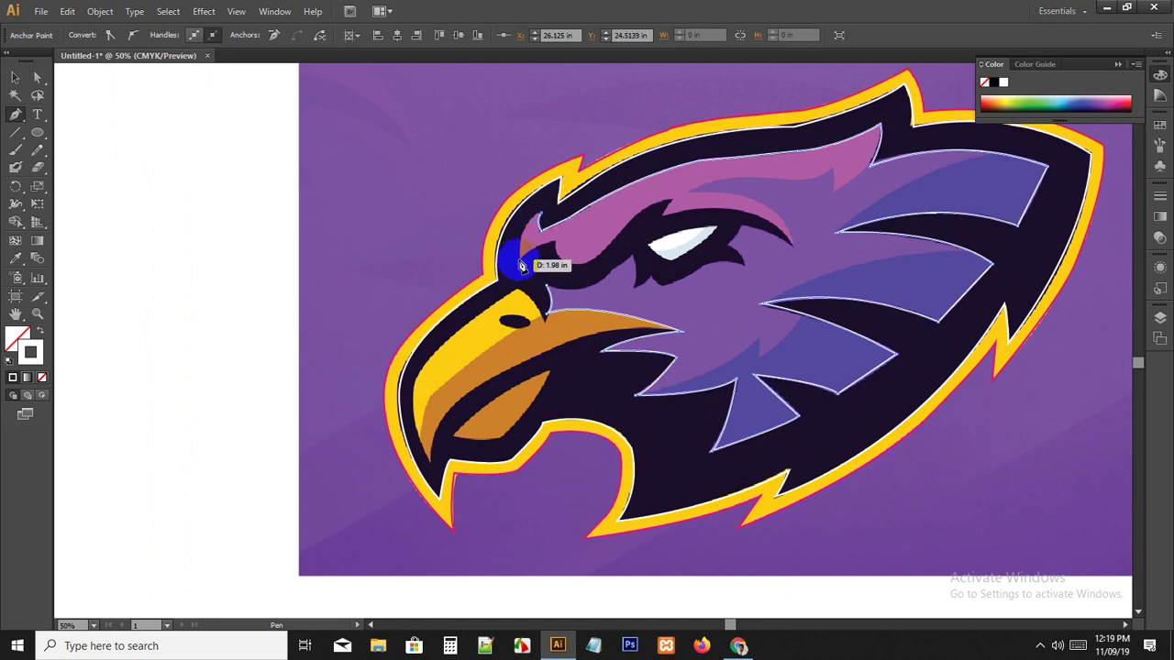
pyautogui.click(521, 319)
# Step: Trace the lower edge of the pink brow up to the pointed notch above the eye, redoing the misplaced curve
pyautogui.moveTo(521, 319); pyautogui.dragTo(698, 206)
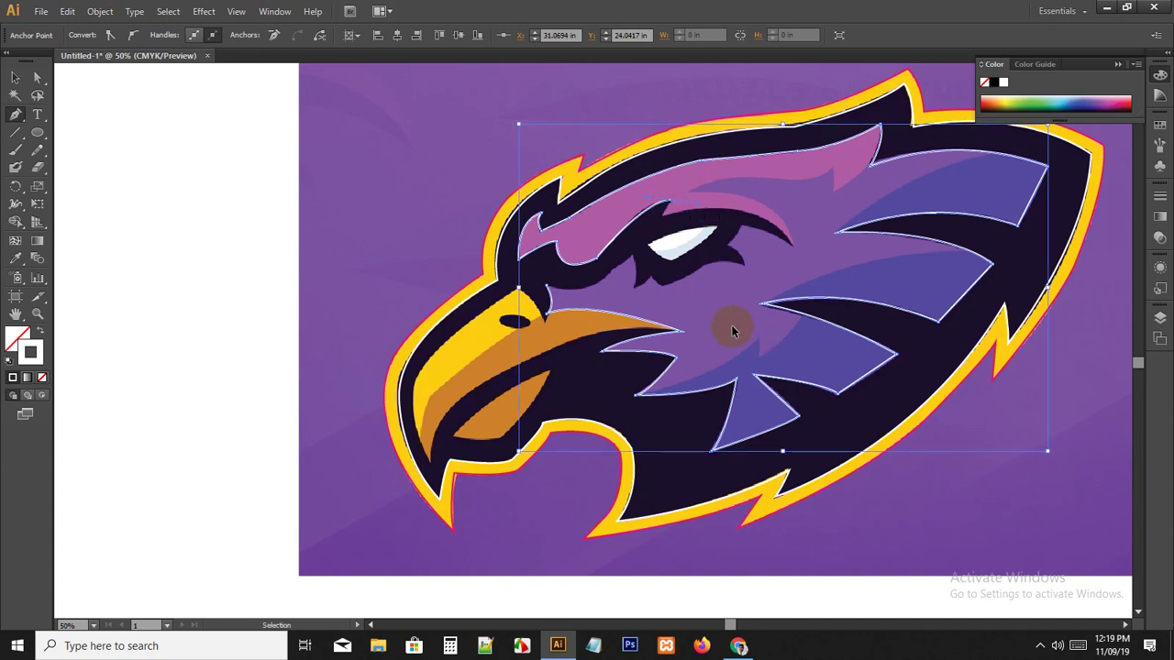
pyautogui.hotkey('ctrl', 'z')
pyautogui.click(629, 229)
pyautogui.moveTo(633, 218); pyautogui.dragTo(687, 200)
pyautogui.click(634, 220)
pyautogui.click(673, 199)
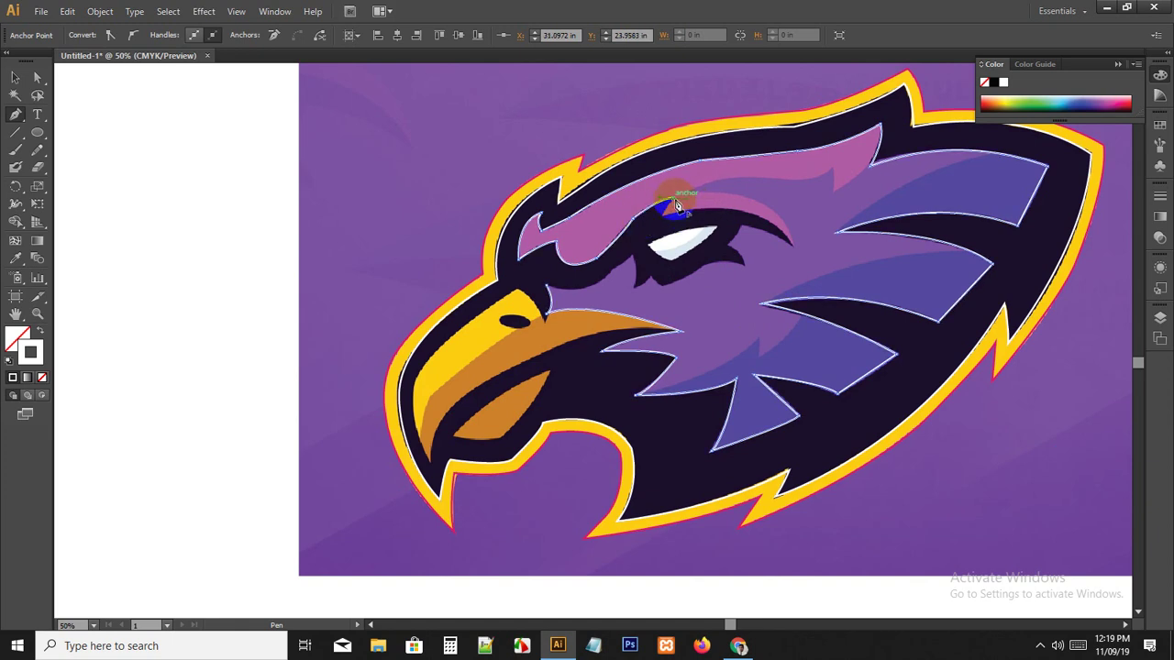
pyautogui.click(673, 199)
pyautogui.click(663, 215)
# Step: Trace the curved upper edge of the black eye shape to its rear tip, then around the notch behind the eye
pyautogui.moveTo(791, 255); pyautogui.dragTo(798, 249)
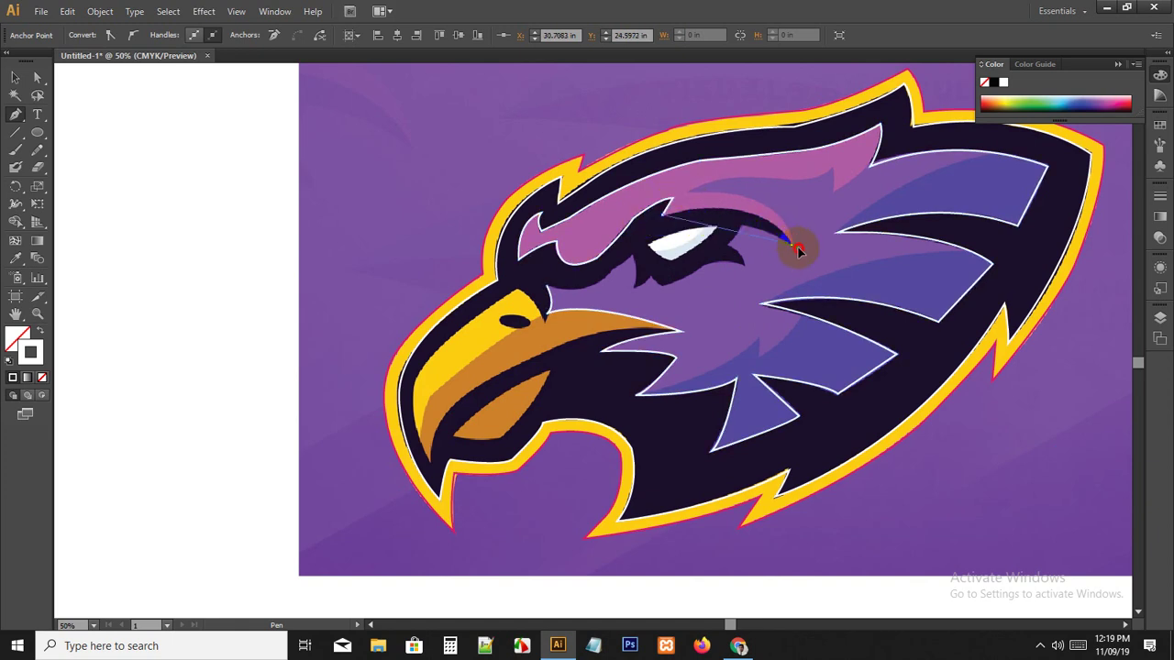
pyautogui.moveTo(858, 307); pyautogui.dragTo(826, 304)
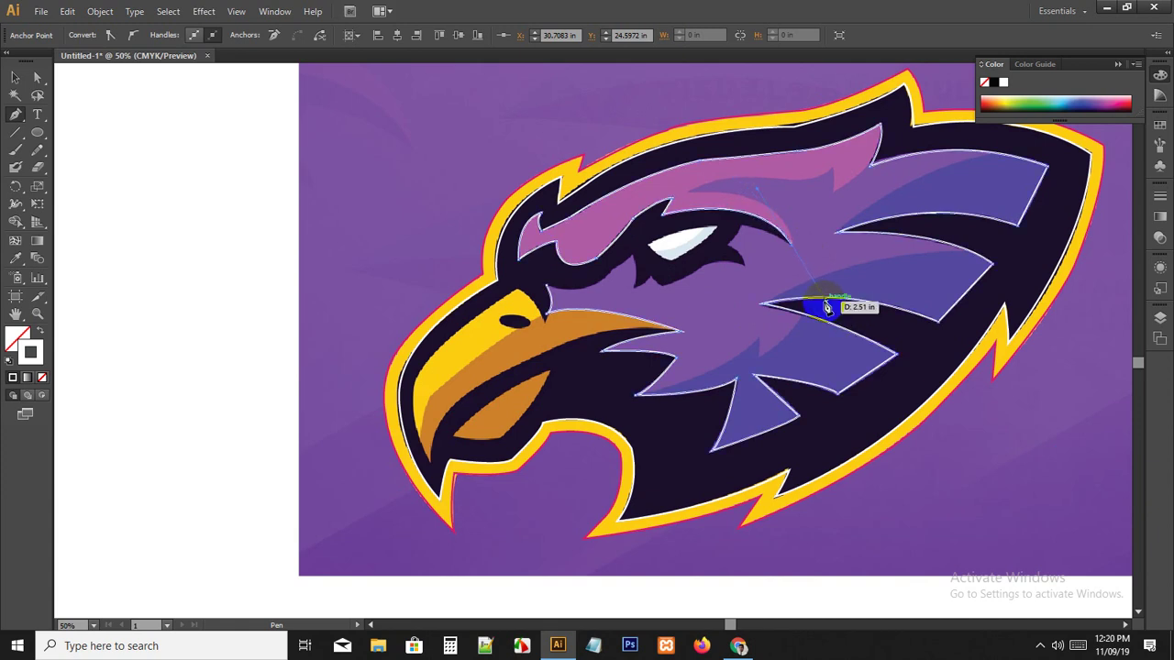
pyautogui.click(740, 227)
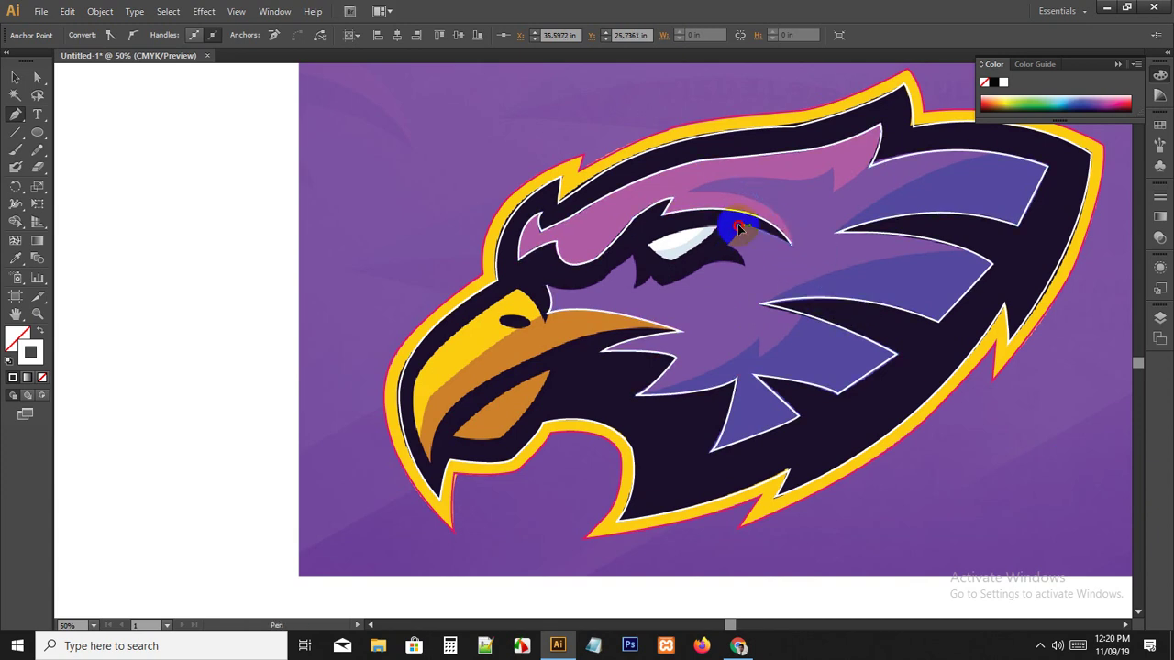
pyautogui.moveTo(722, 226); pyautogui.dragTo(747, 275)
pyautogui.click(744, 227)
pyautogui.click(729, 246)
pyautogui.click(744, 265)
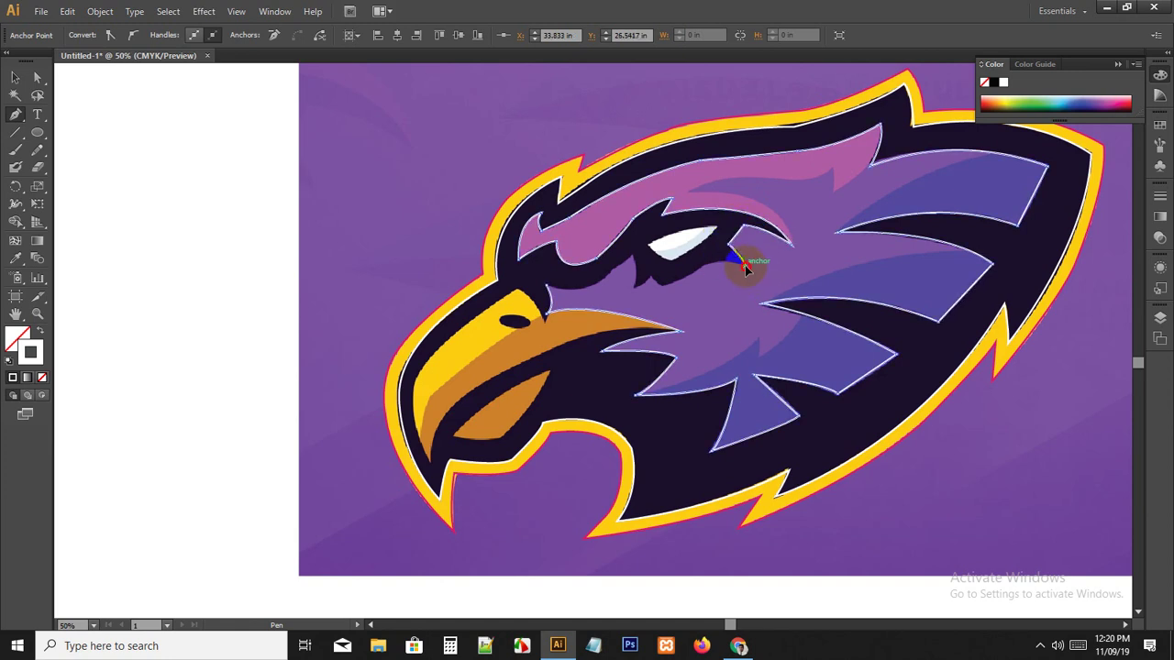
# Step: Trace the underside of the black eye shape past its lower spikes and close the path above the beak
pyautogui.click(686, 277)
pyautogui.moveTo(669, 285)
pyautogui.mouseDown()
pyautogui.moveTo(660, 301)
pyautogui.moveTo(657, 266)
pyautogui.moveTo(646, 273)
pyautogui.moveTo(662, 287)
pyautogui.moveTo(623, 290)
pyautogui.moveTo(624, 252)
pyautogui.moveTo(615, 286)
pyautogui.moveTo(594, 284)
pyautogui.moveTo(608, 283)
pyautogui.mouseUp()
pyautogui.click(687, 276)
pyautogui.click(651, 273)
pyautogui.click(635, 288)
pyautogui.click(631, 257)
pyautogui.click(605, 287)
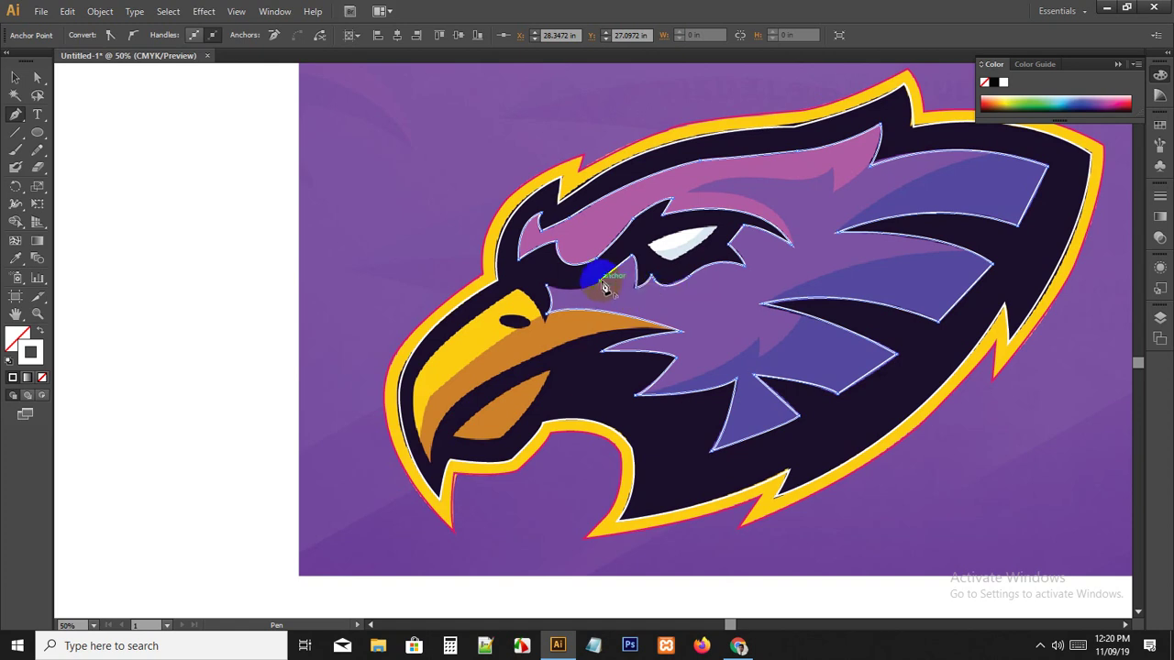
pyautogui.moveTo(549, 286); pyautogui.dragTo(521, 273)
# Step: Leave the Pen tool and examine the traced face outline by selecting and deselecting it
pyautogui.click(694, 450)
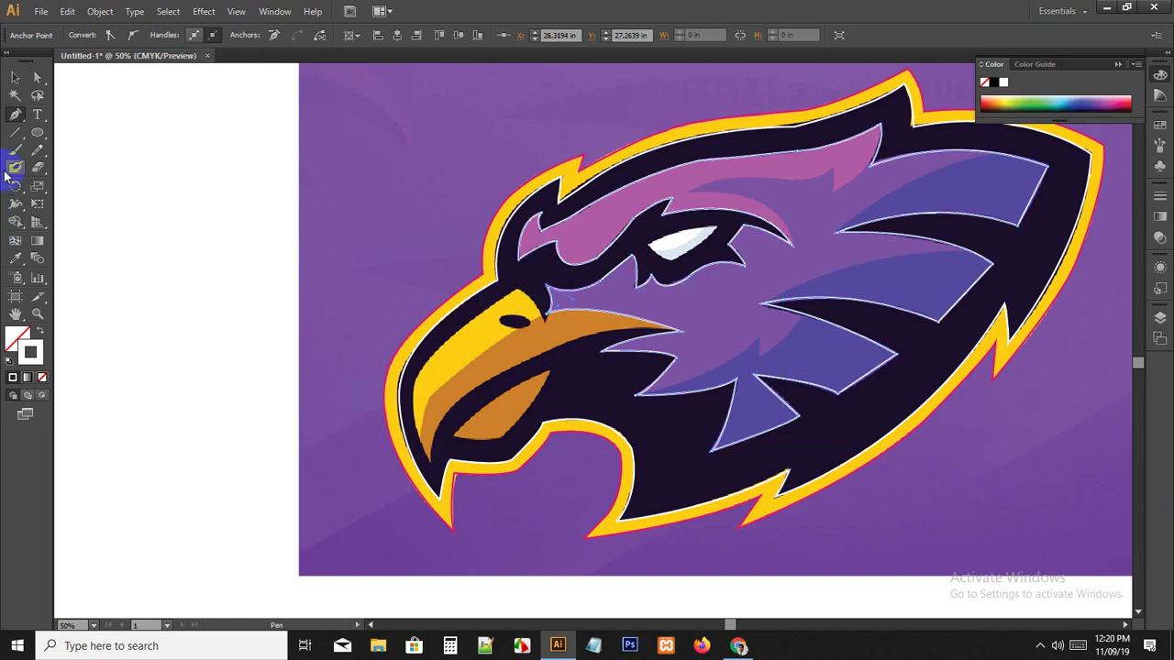
pyautogui.click(16, 77)
pyautogui.click(357, 277)
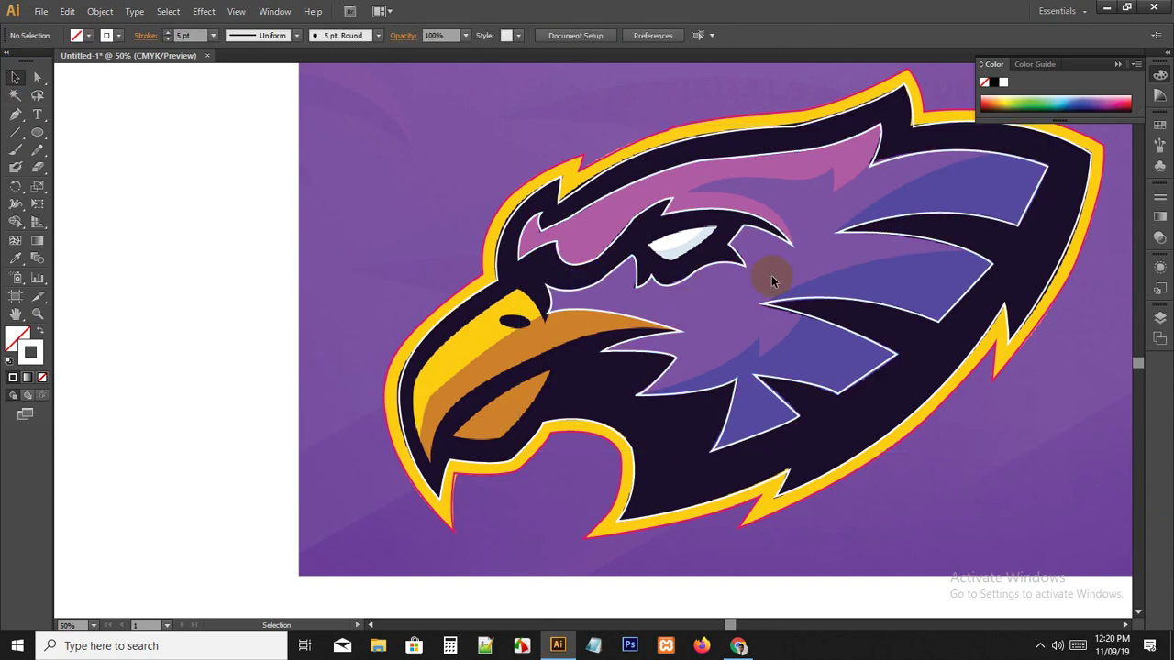
pyautogui.click(747, 265)
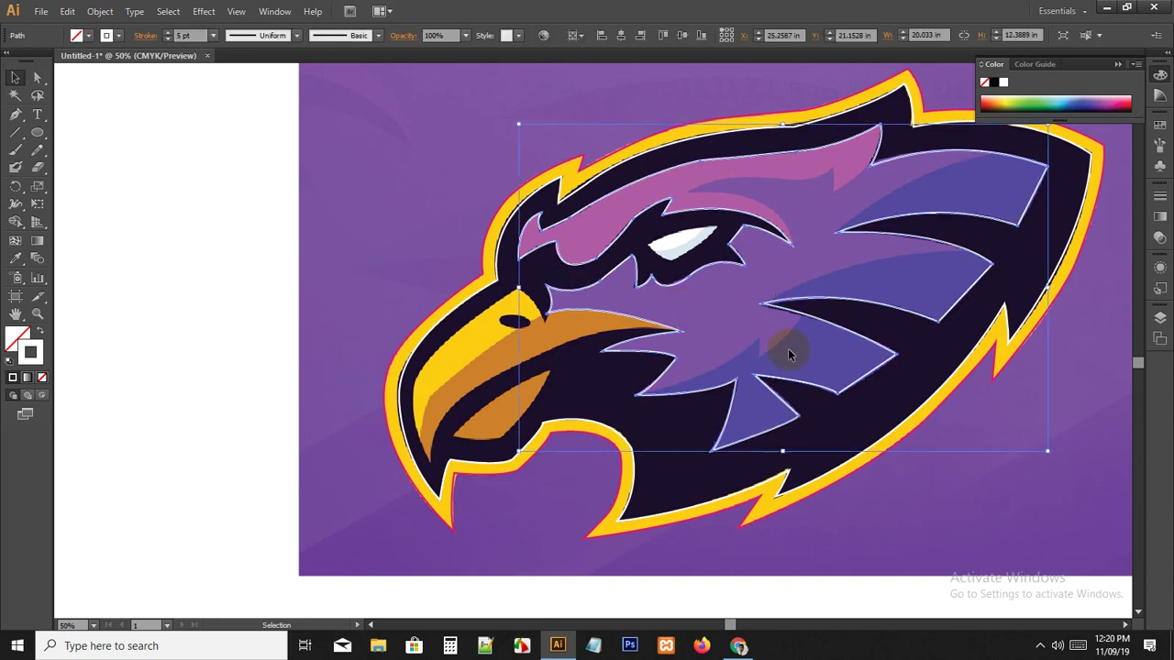
pyautogui.click(913, 275)
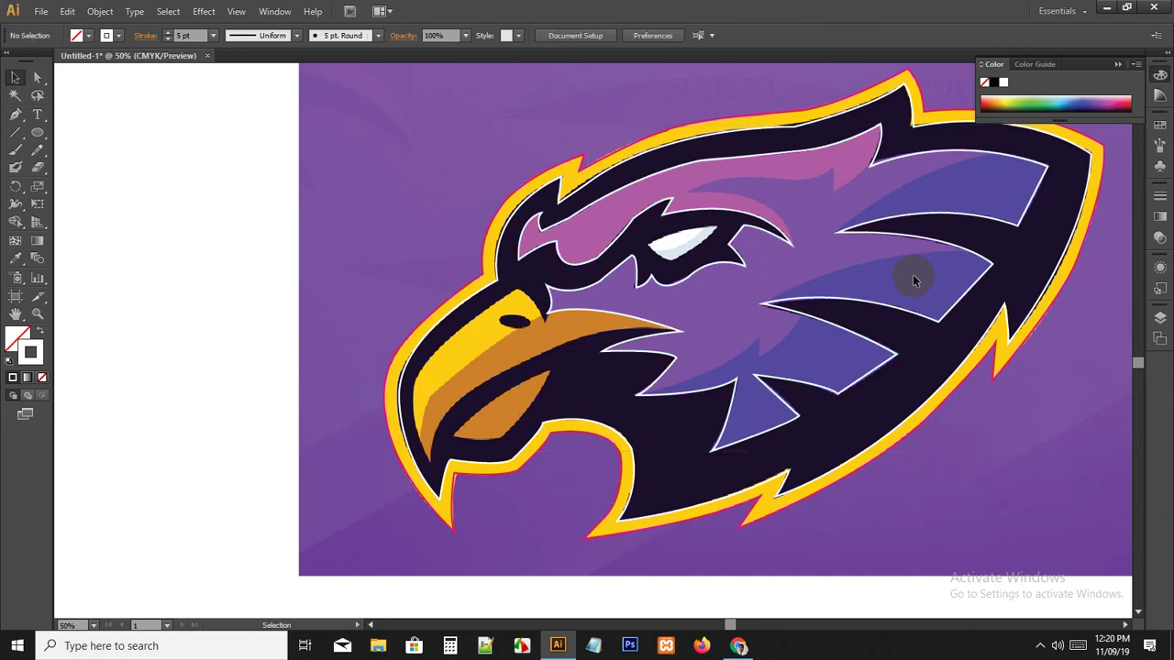
pyautogui.moveTo(881, 305); pyautogui.dragTo(782, 325)
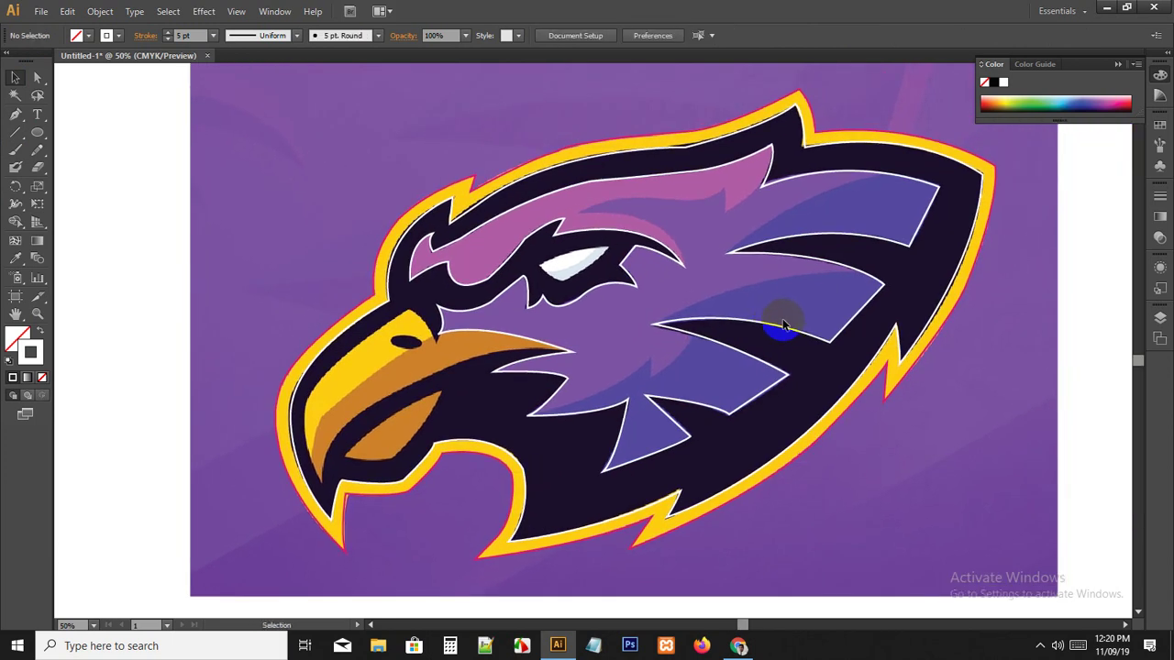
# Step: Set the stroke colour to a bright yellow for tracing with the Pen tool
pyautogui.scroll(1, 786, 323)
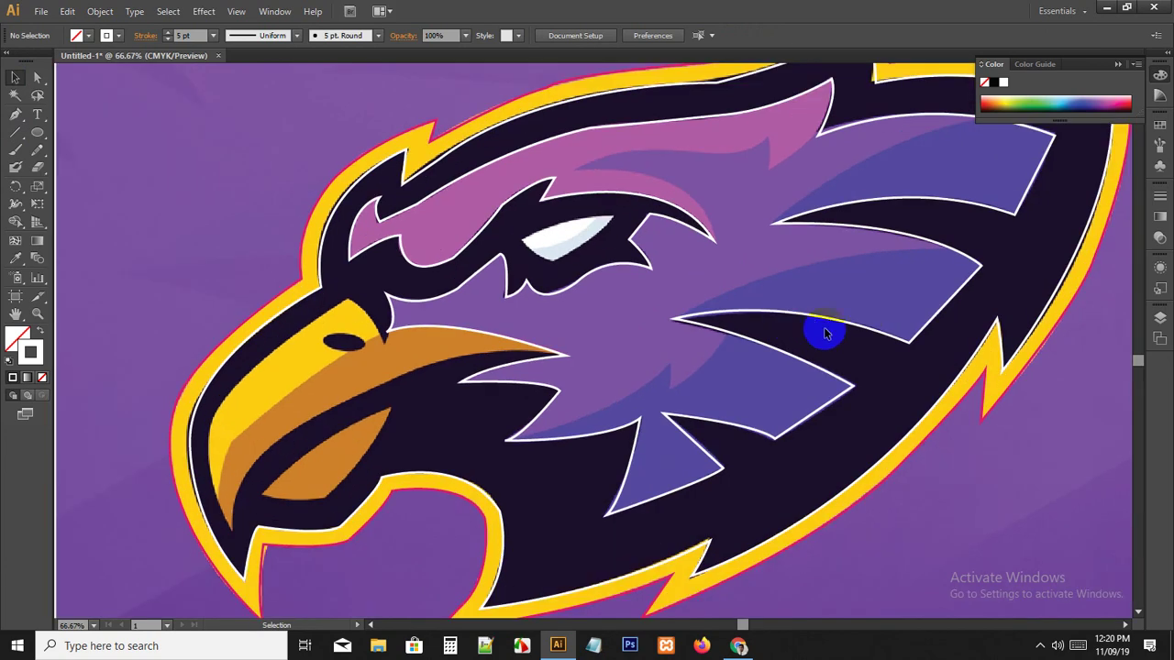
pyautogui.click(13, 113)
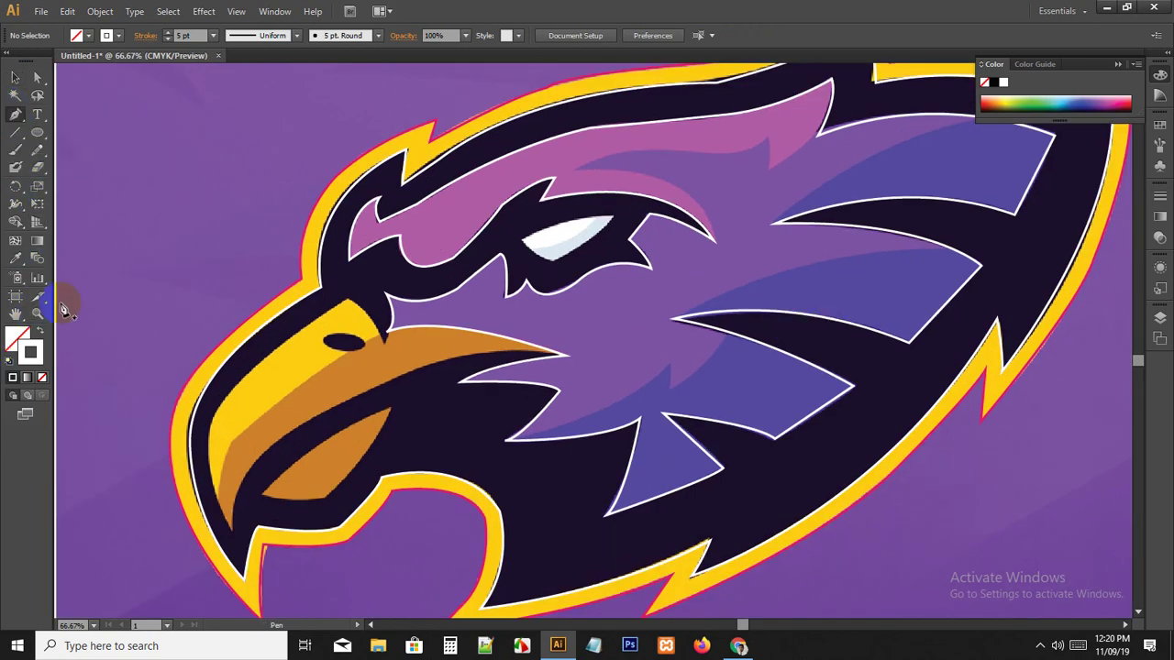
pyautogui.click(33, 354)
pyautogui.doubleClick(35, 352)
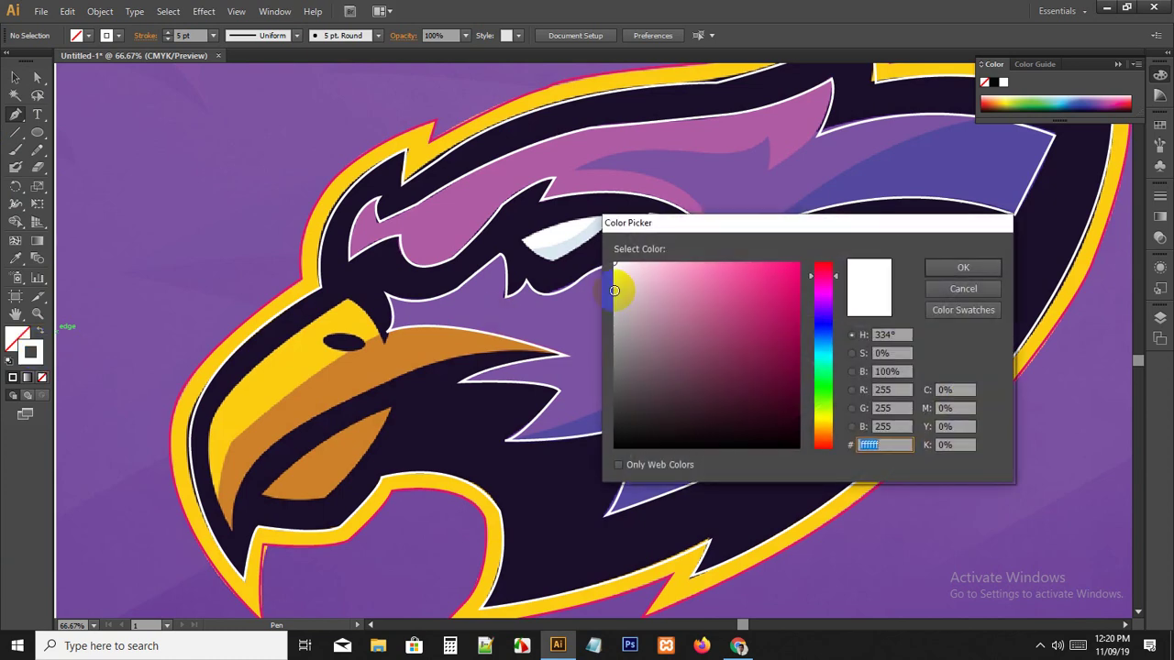
pyautogui.click(816, 418)
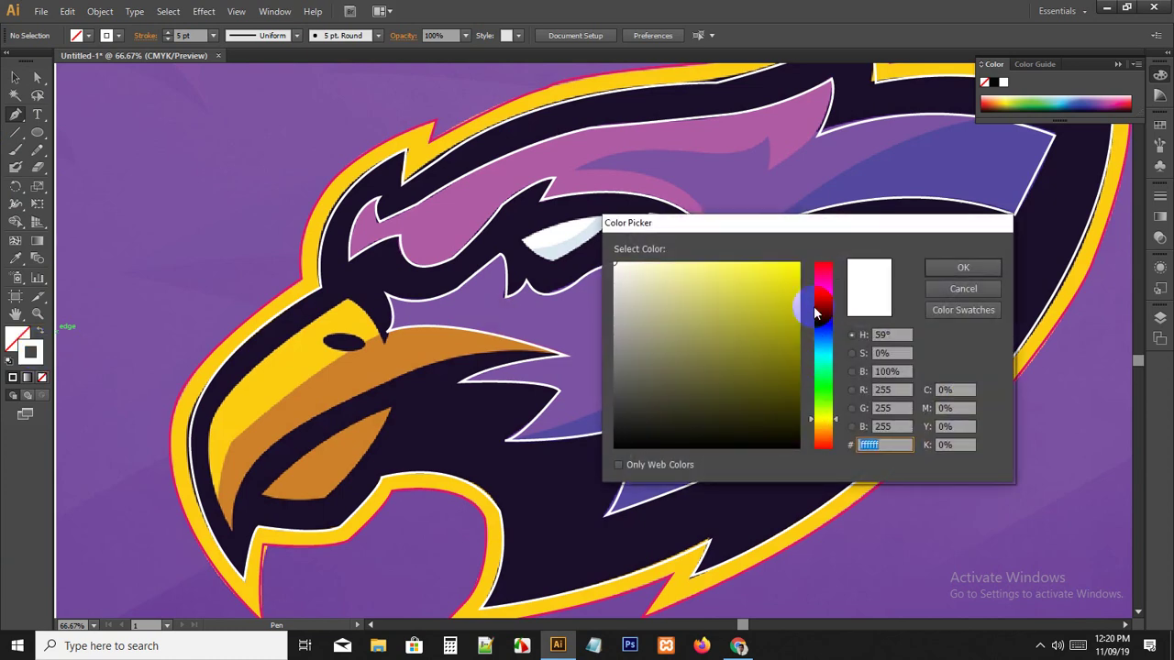
pyautogui.click(777, 294)
pyautogui.click(963, 268)
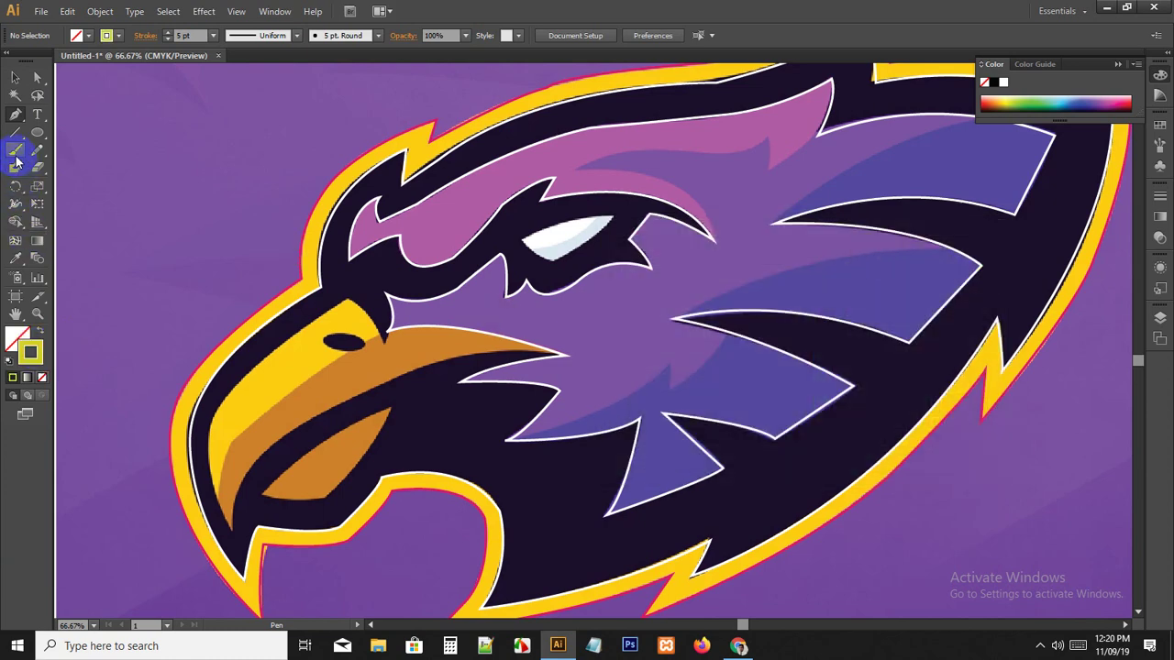
# Step: Try to trace a yellow path from above the beak along the lower brow edge to the notch under the eye
pyautogui.click(341, 266)
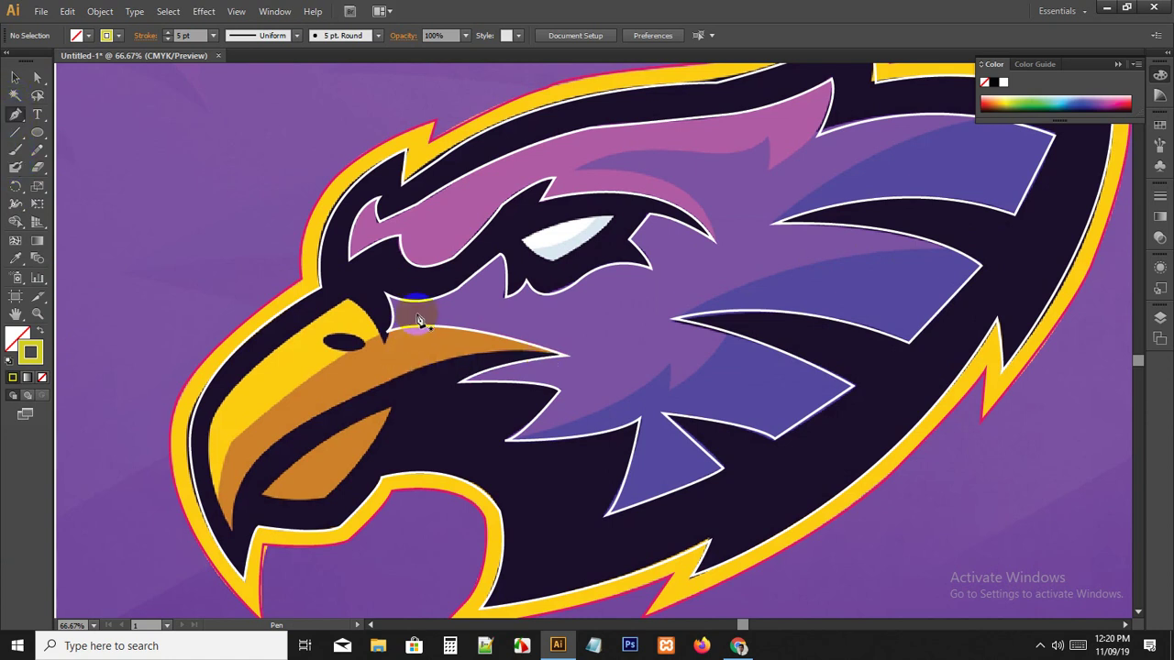
pyautogui.click(395, 298)
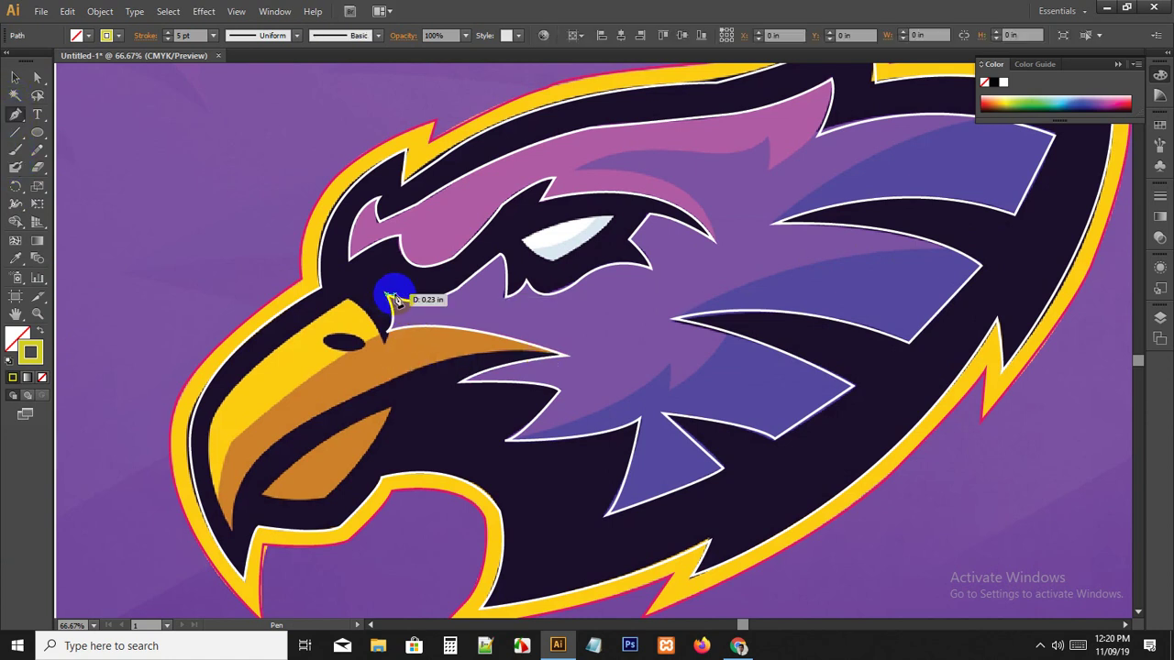
pyautogui.click(500, 260)
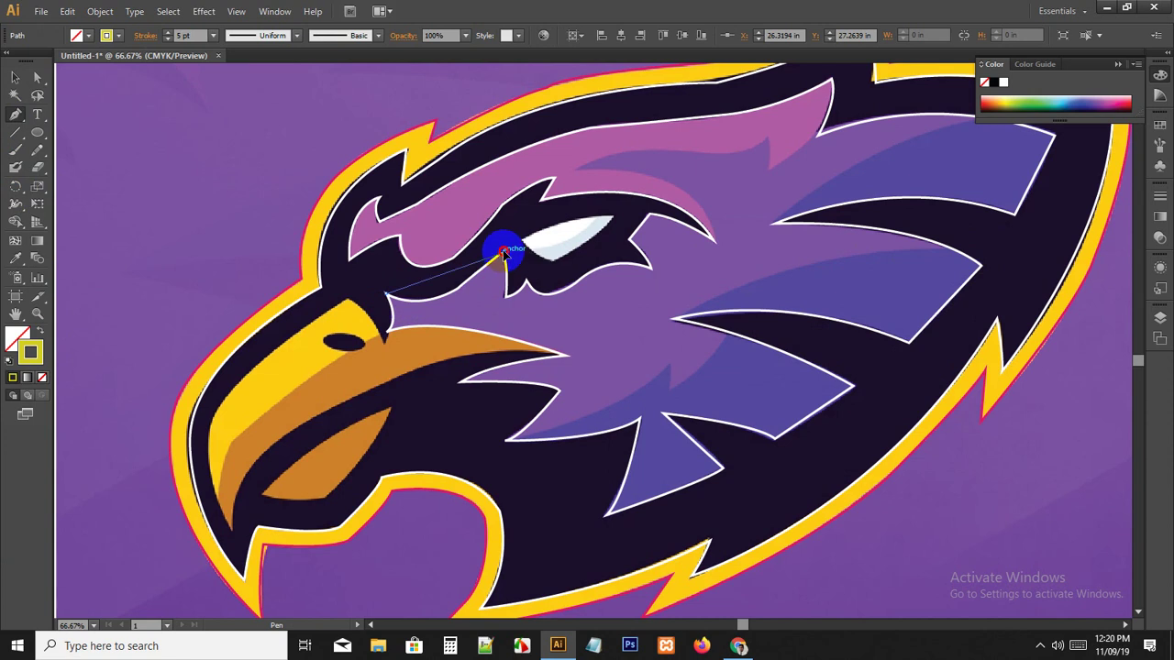
pyautogui.click(556, 187)
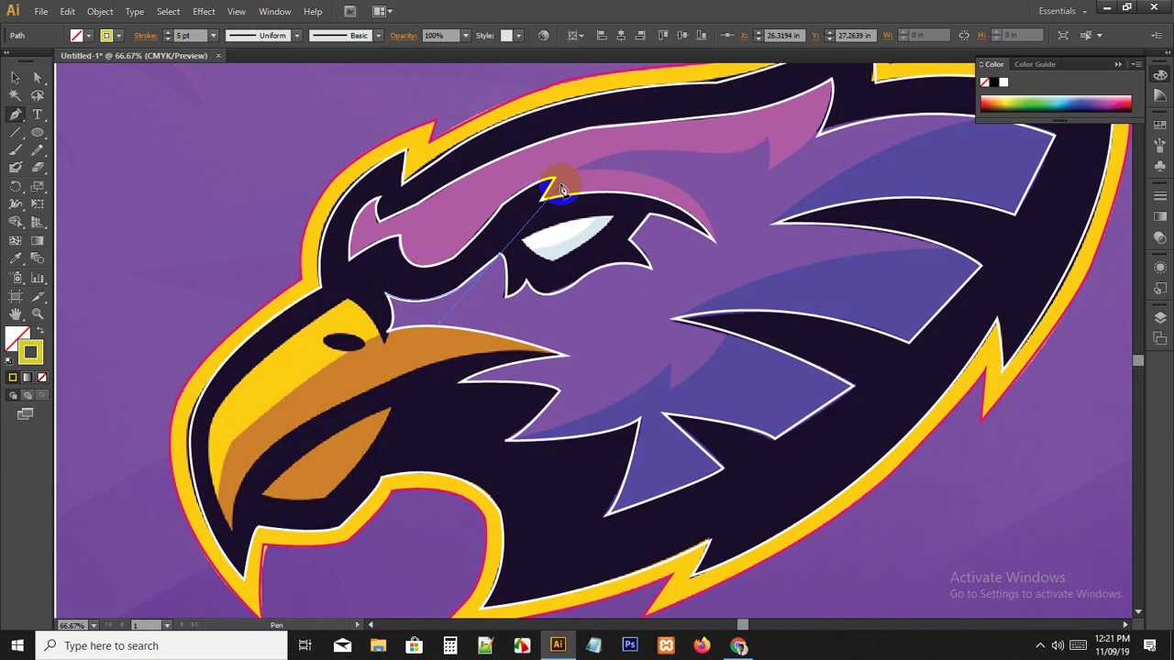
pyautogui.click(501, 259)
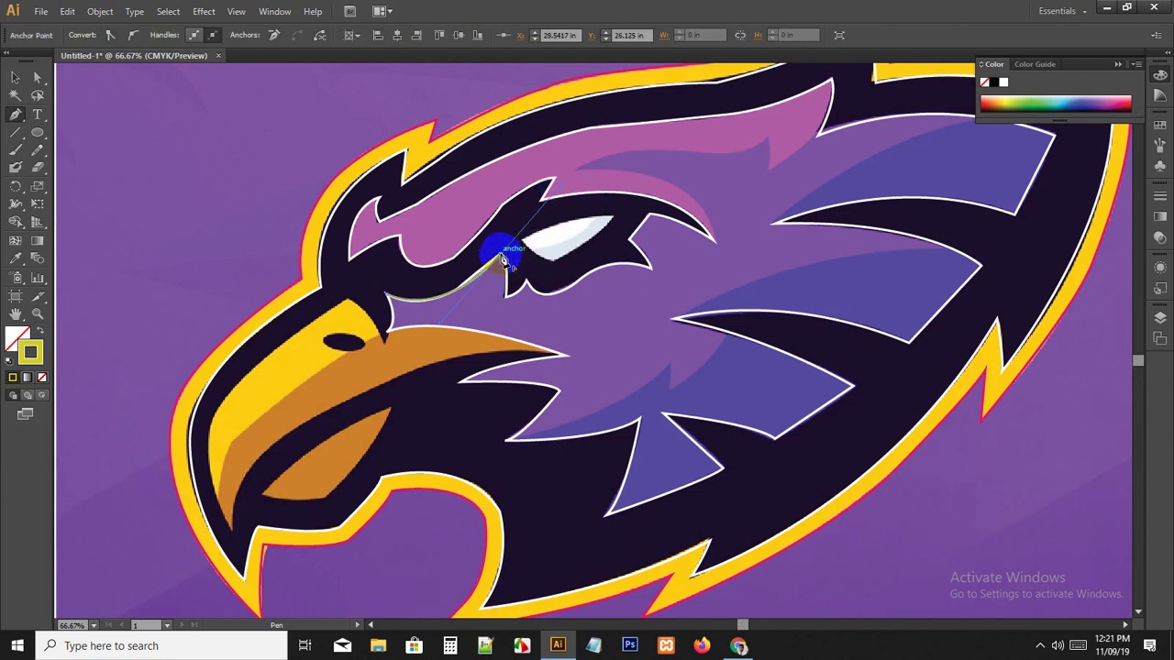
pyautogui.click(505, 299)
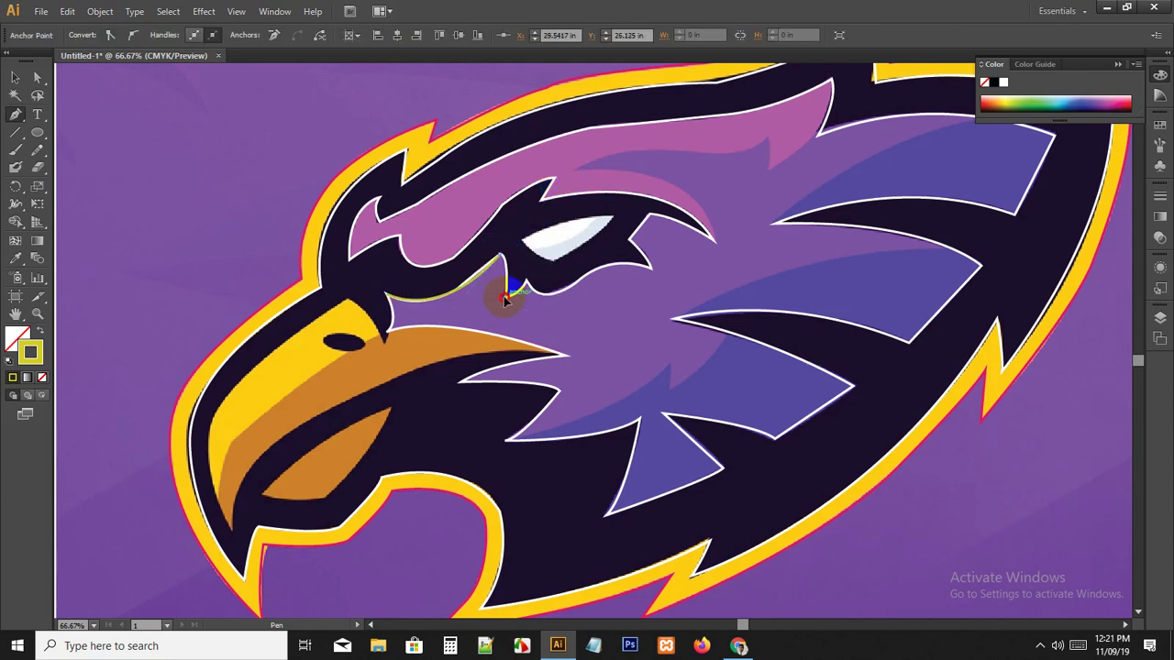
pyautogui.click(502, 338)
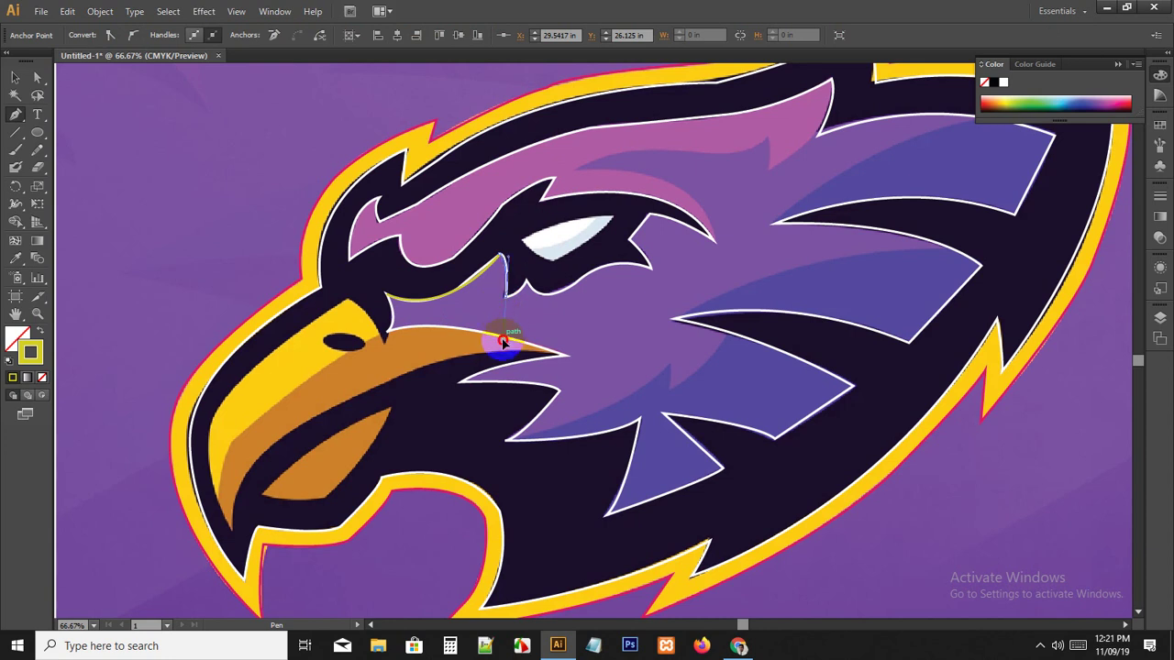
pyautogui.click(507, 298)
pyautogui.moveTo(529, 286)
pyautogui.mouseDown()
pyautogui.moveTo(538, 255)
pyautogui.moveTo(542, 291)
pyautogui.mouseUp()
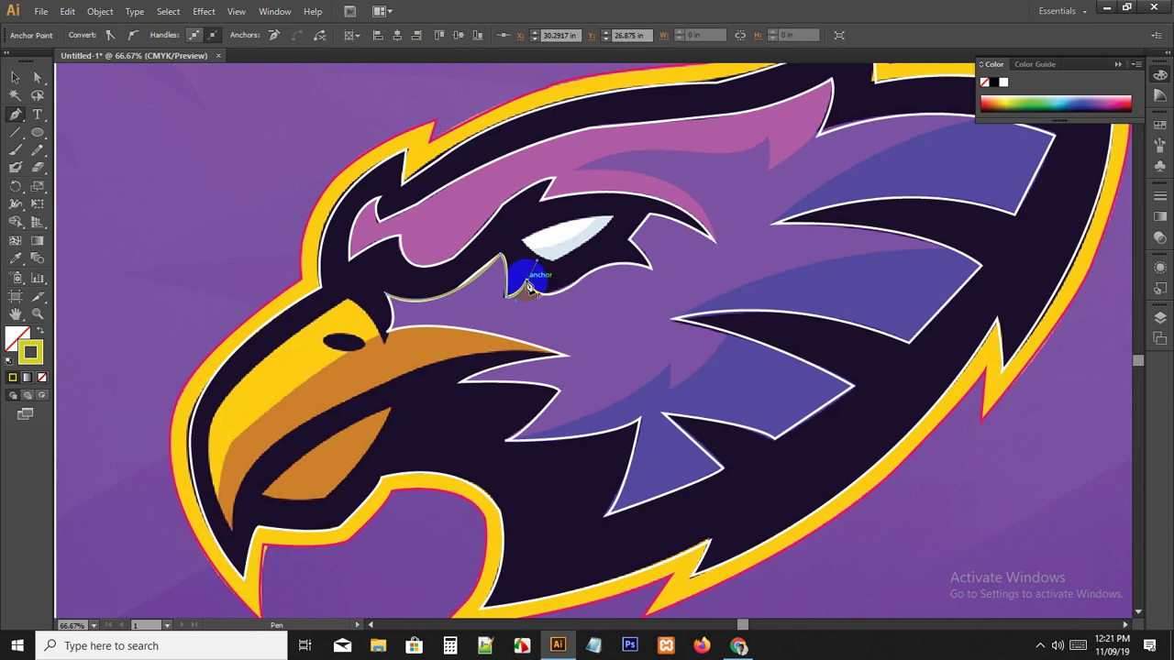
pyautogui.click(528, 282)
# Step: Undo the yellow path drawn between the beak and the eye
pyautogui.hotkey('ctrl', 'z')
pyautogui.hotkey('ctrl', 'z')
pyautogui.hotkey('ctrl', 'z')
pyautogui.hotkey('ctrl', 'z')
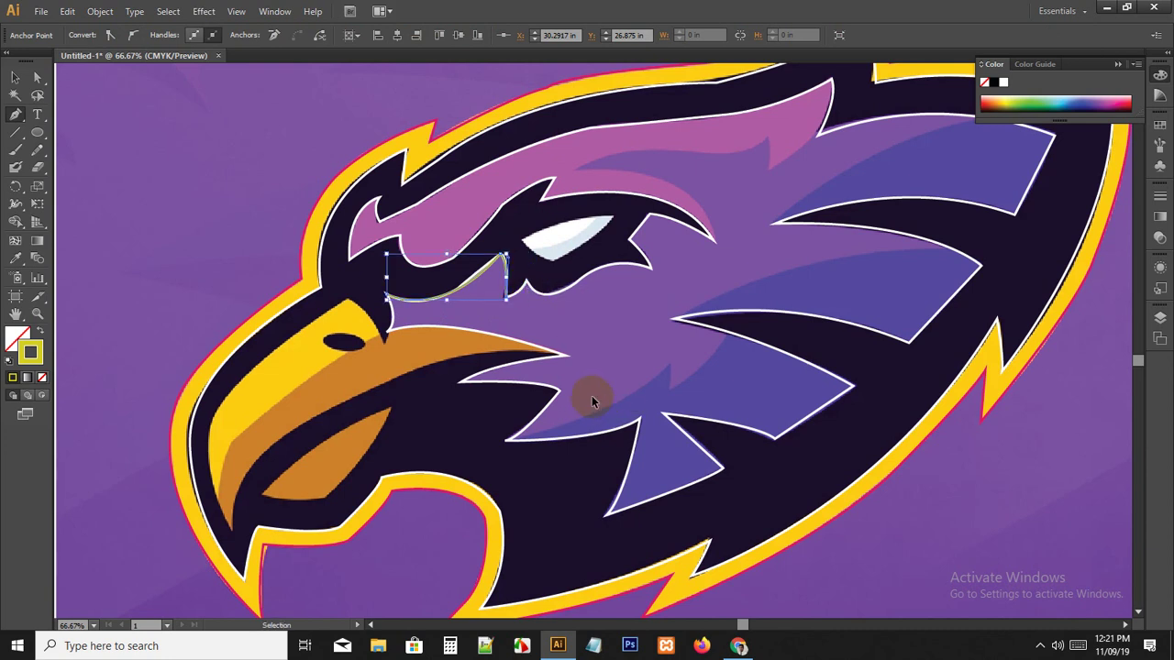
pyautogui.keyDown('ctrl'); pyautogui.click(591, 395); pyautogui.keyUp('ctrl')
# Step: Select the white outline traced around the face and feathers and take it out of view
pyautogui.click(15, 77)
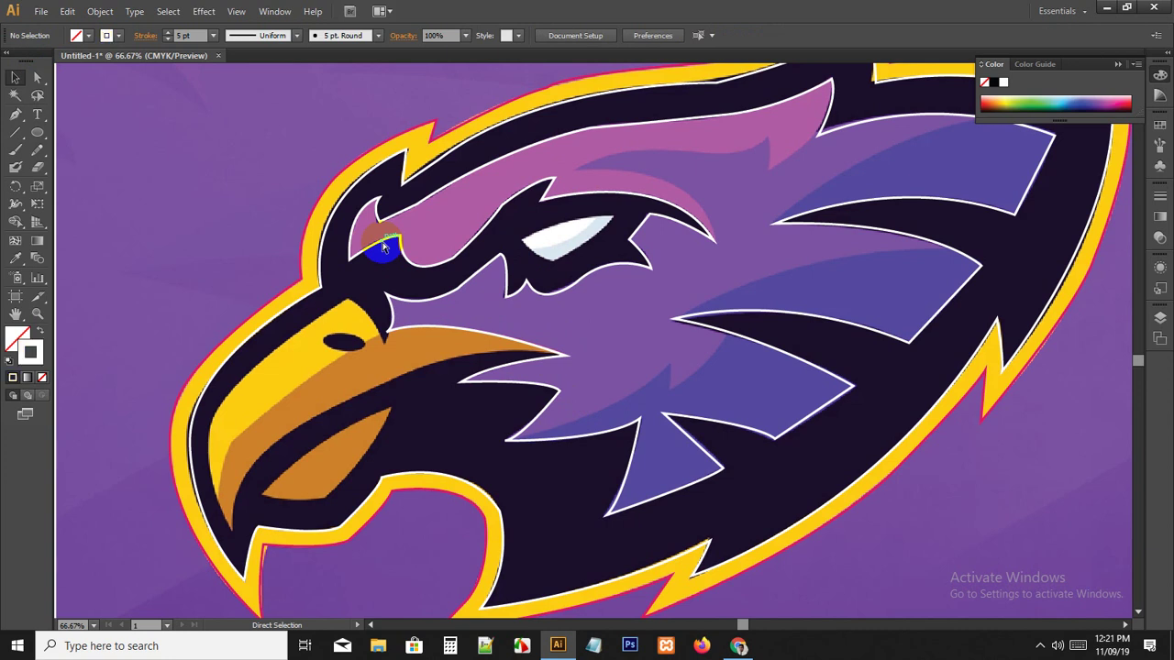
pyautogui.click(337, 232)
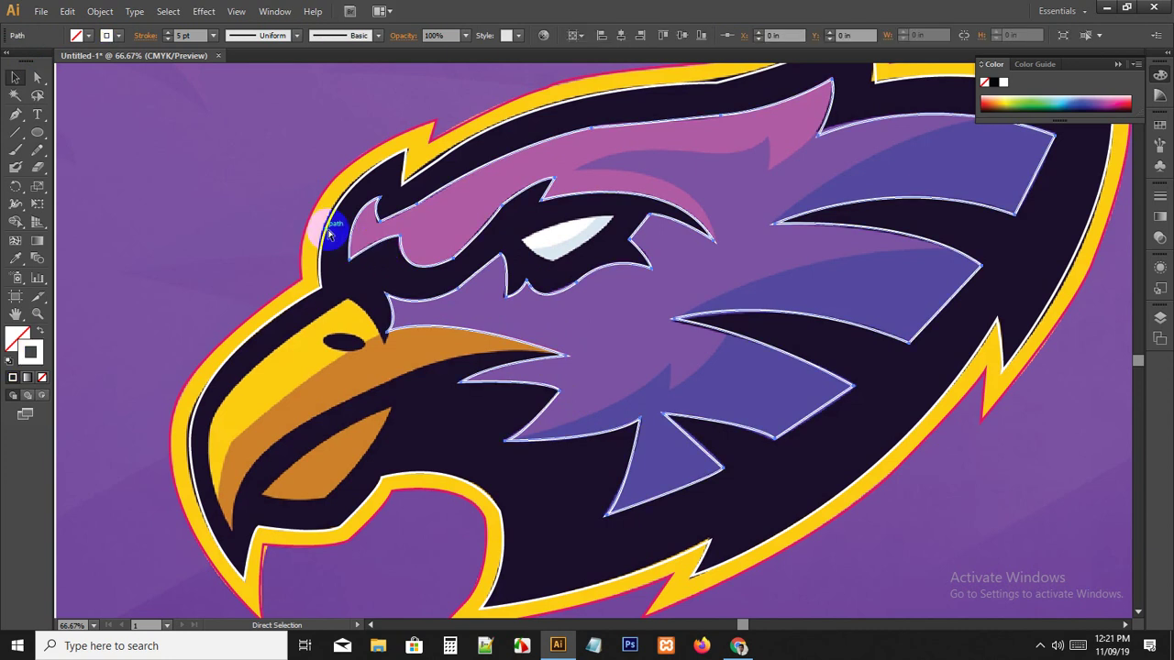
pyautogui.press('ctrl')
pyautogui.keyDown('ctrl'); pyautogui.click(129, 166); pyautogui.keyUp('ctrl')
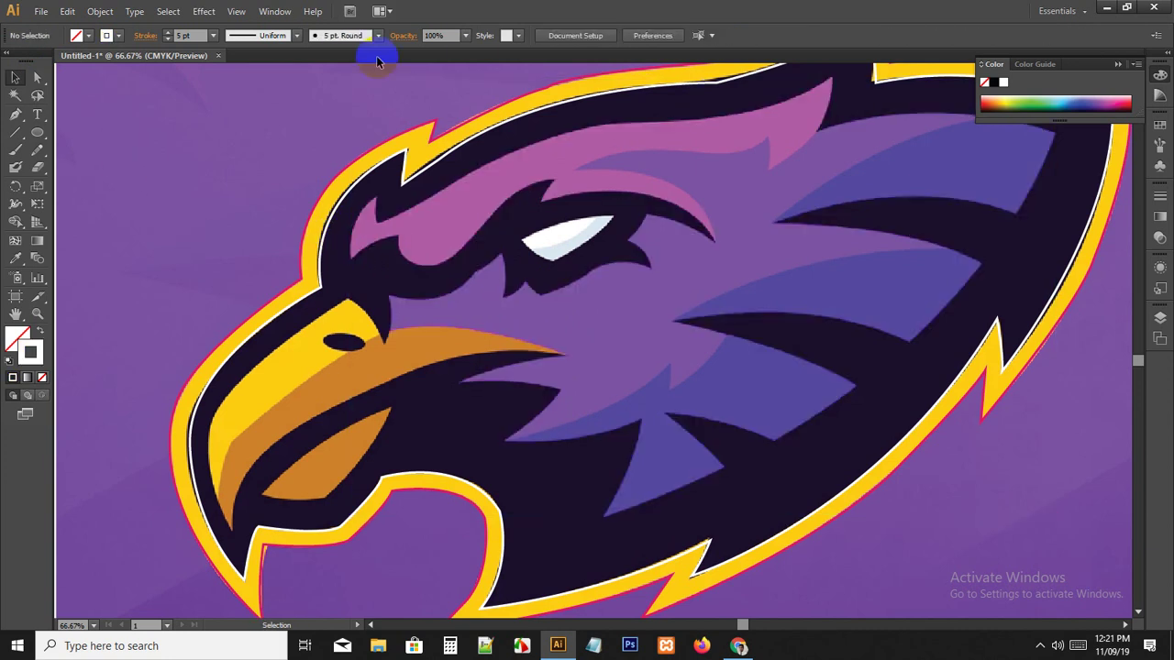
# Step: Set the stroke colour to a light aqua for tracing with the Pen tool
pyautogui.click(17, 117)
pyautogui.click(385, 300)
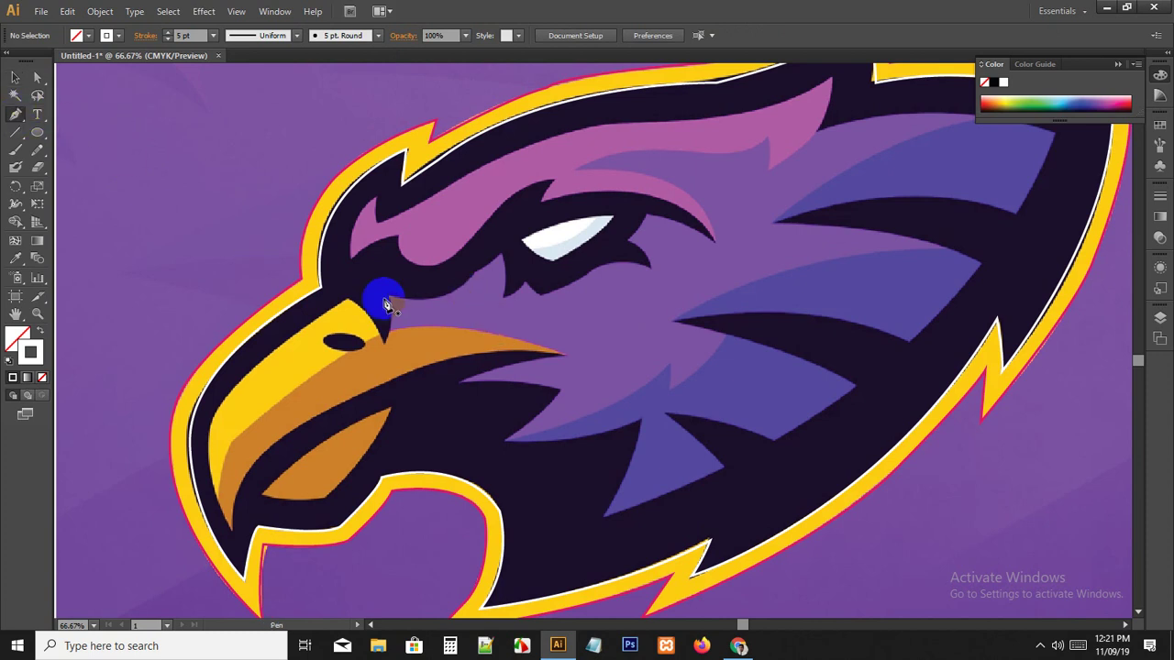
pyautogui.click(30, 353)
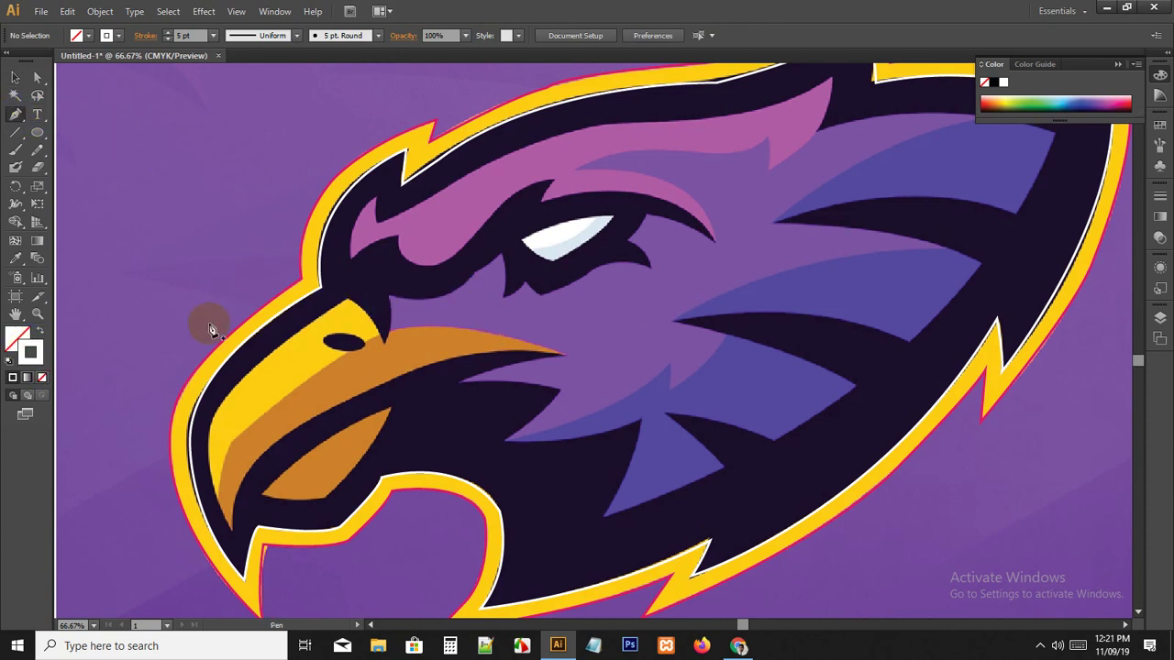
pyautogui.doubleClick(28, 350)
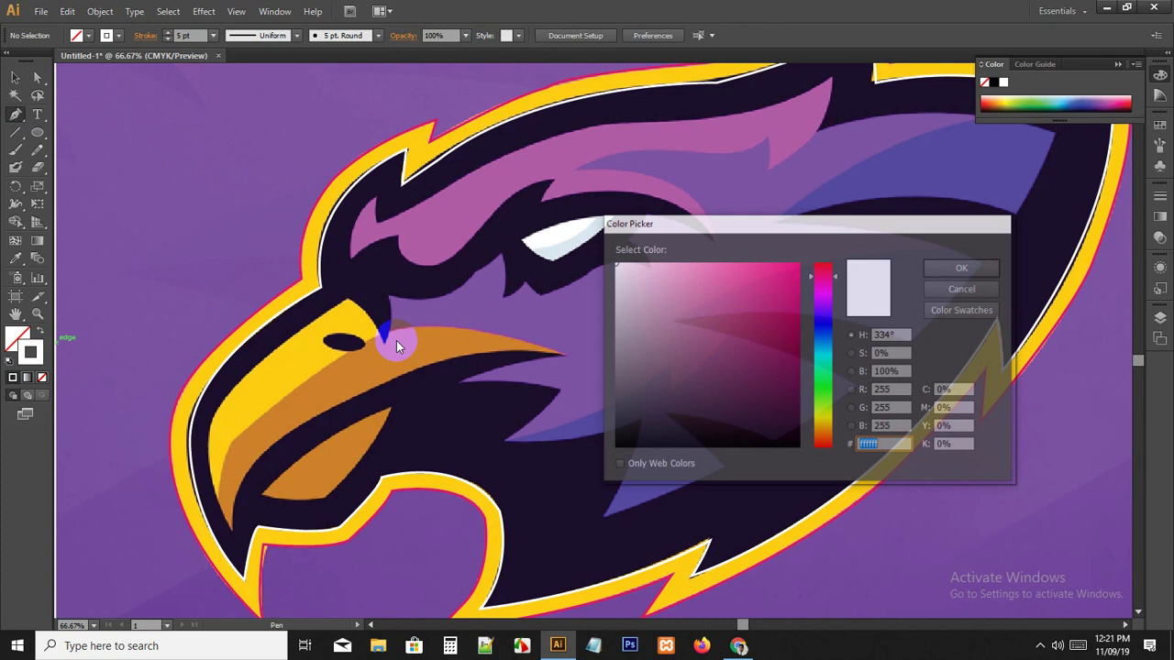
pyautogui.click(815, 332)
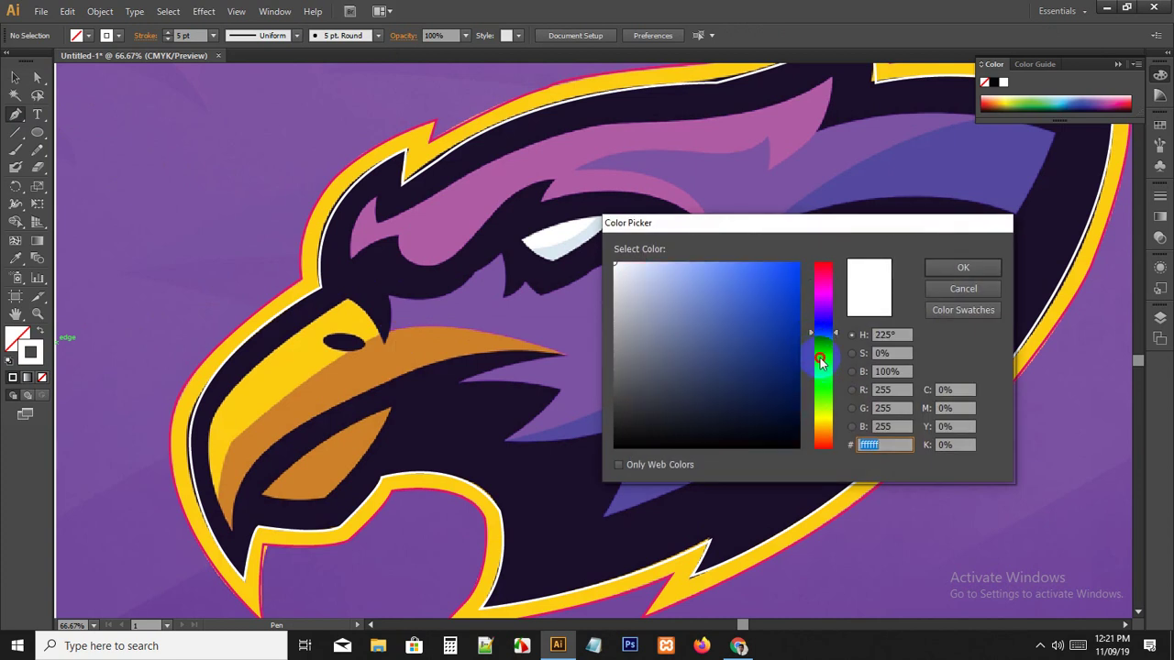
pyautogui.click(820, 358)
pyautogui.click(710, 277)
pyautogui.click(964, 267)
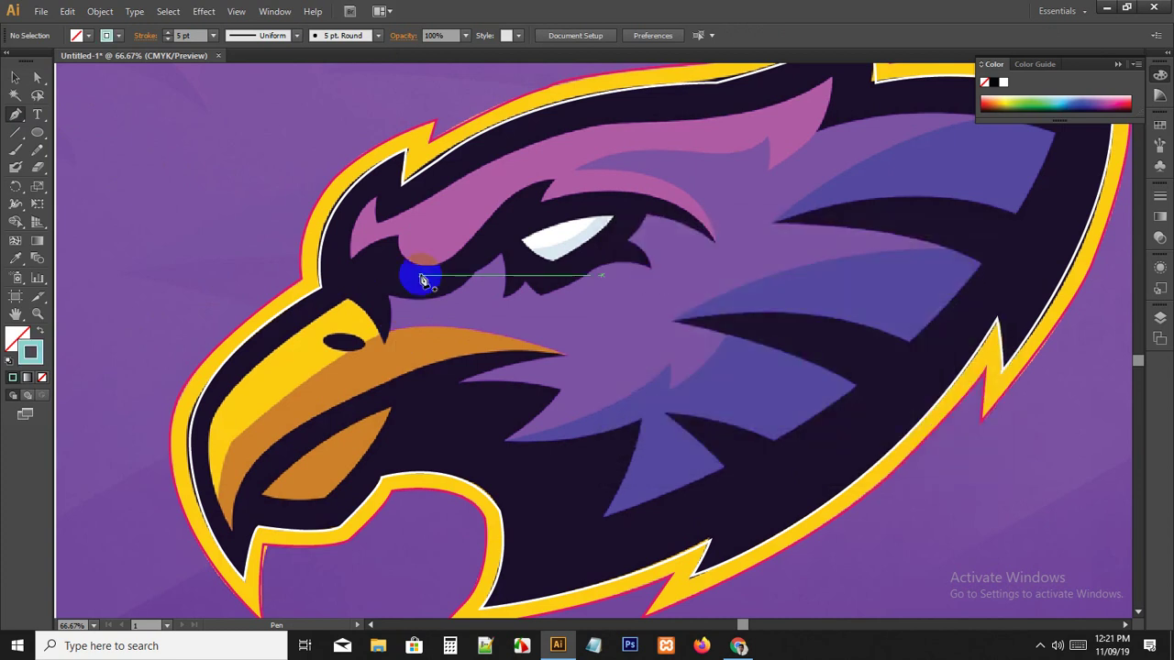
# Step: Trace an aqua path from above the beak's base along the beak's upper edge, around its rear point to the tip of the cheek feather
pyautogui.moveTo(392, 302); pyautogui.dragTo(379, 333)
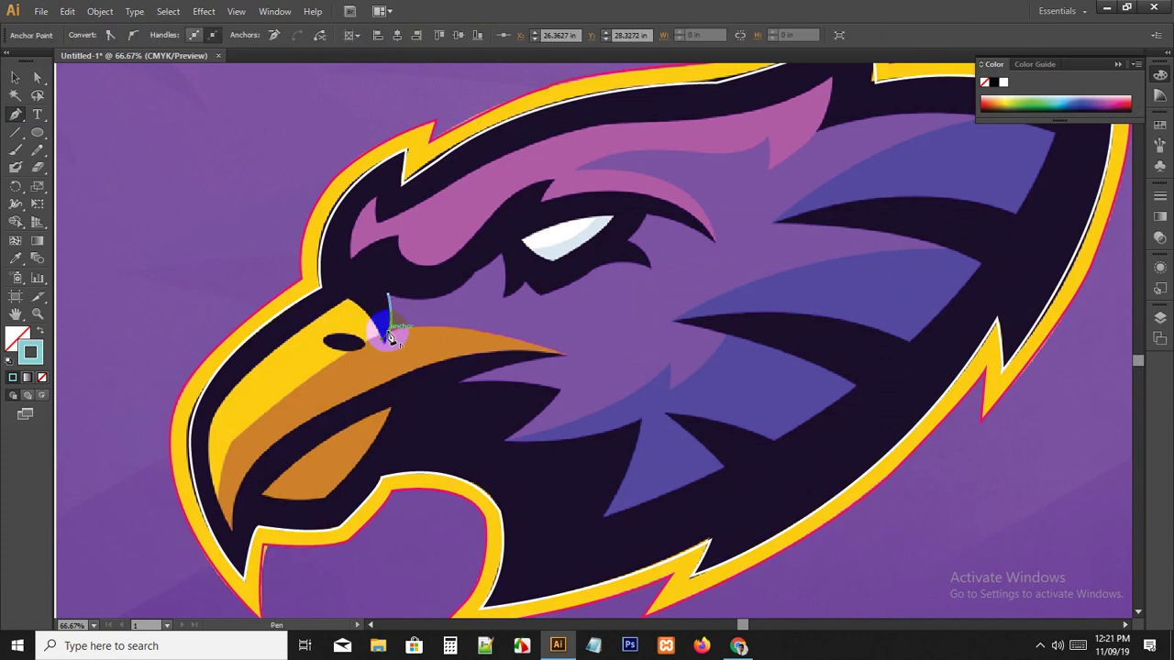
pyautogui.moveTo(563, 362); pyautogui.dragTo(565, 356)
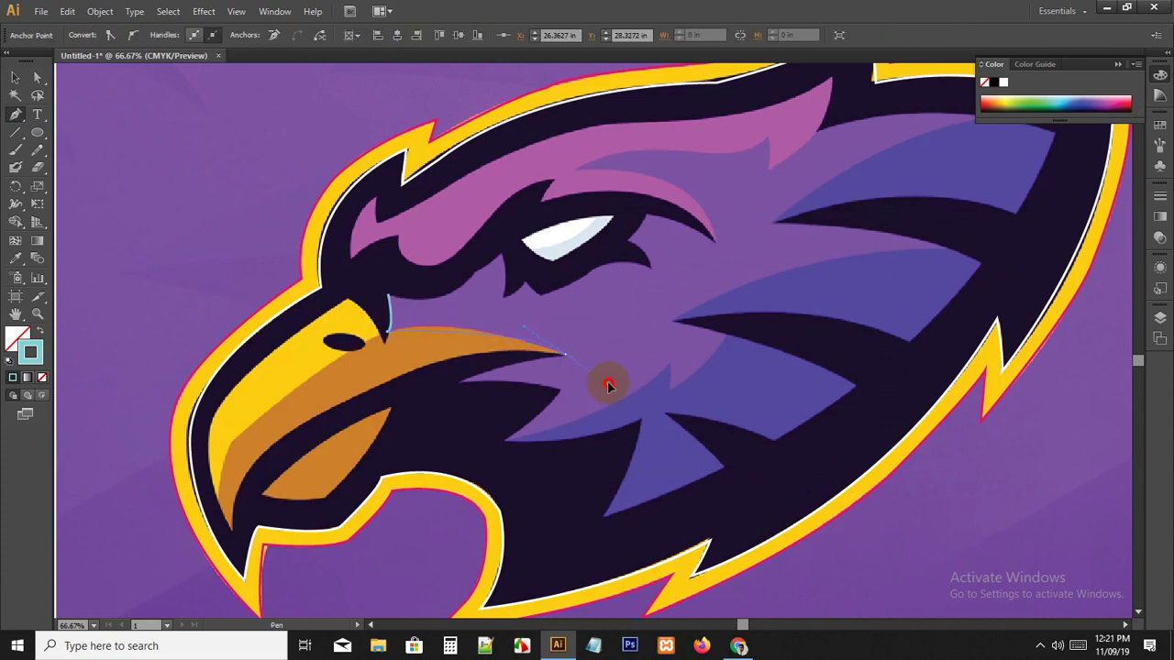
pyautogui.moveTo(674, 402); pyautogui.dragTo(678, 396)
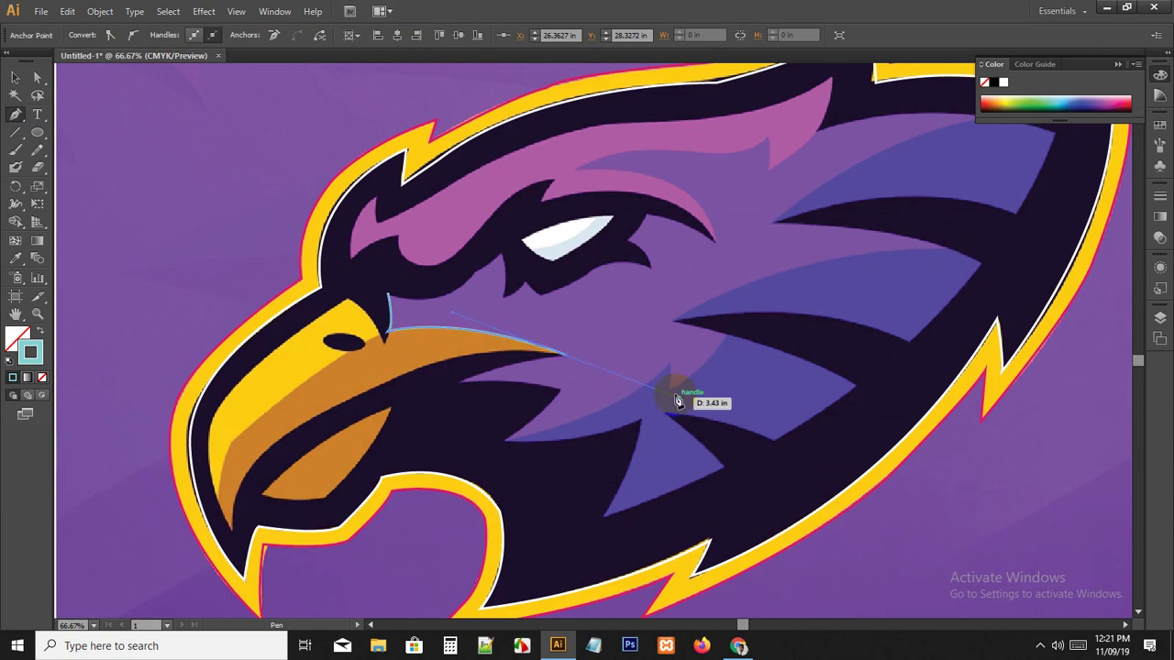
pyautogui.click(566, 355)
pyautogui.moveTo(458, 384); pyautogui.dragTo(438, 401)
pyautogui.click(458, 383)
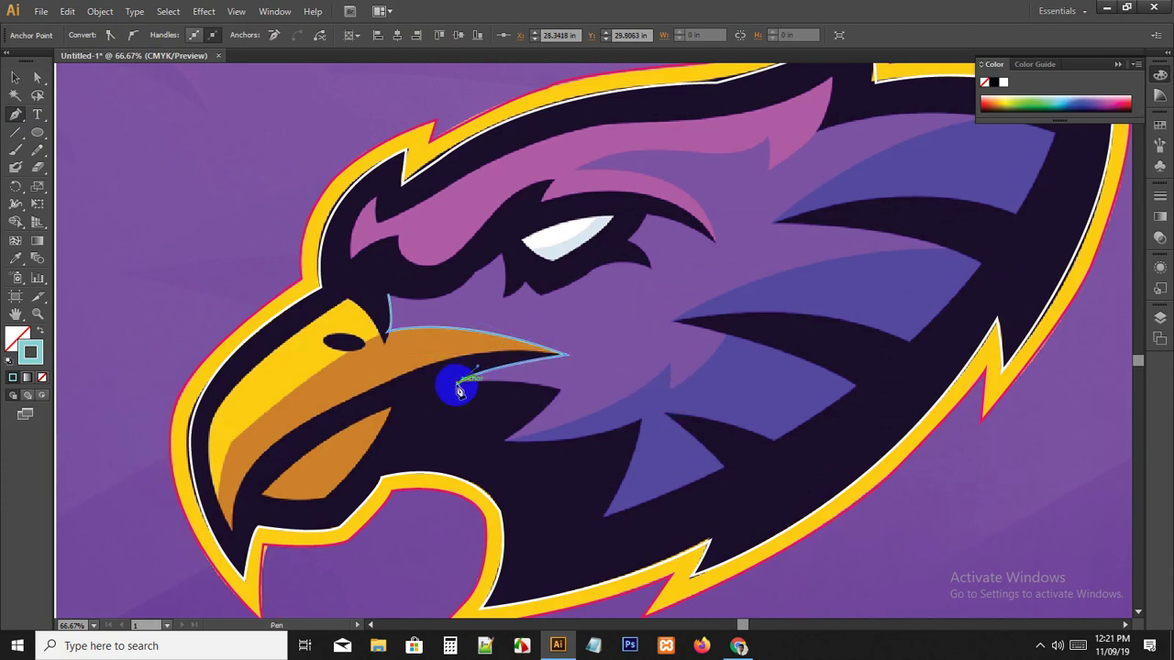
# Step: Continue the path around the lower cheek spike and along the notched purple shadow edge to the inner point of the middle blue feather
pyautogui.click(550, 386)
pyautogui.moveTo(563, 396); pyautogui.dragTo(489, 449)
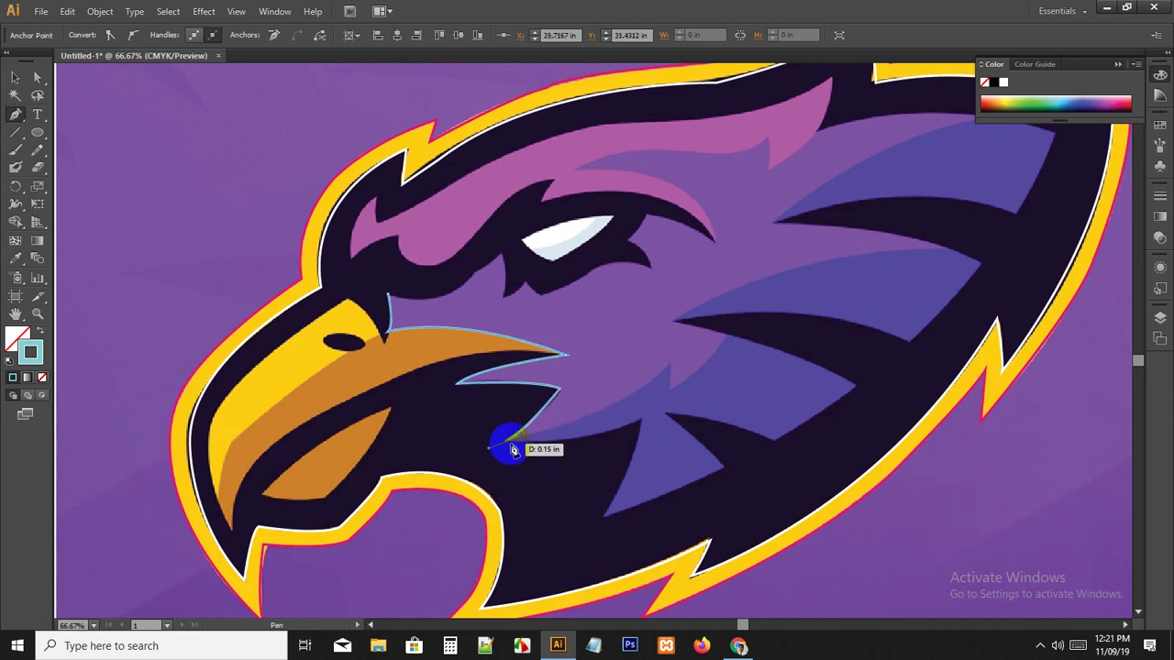
pyautogui.click(505, 440)
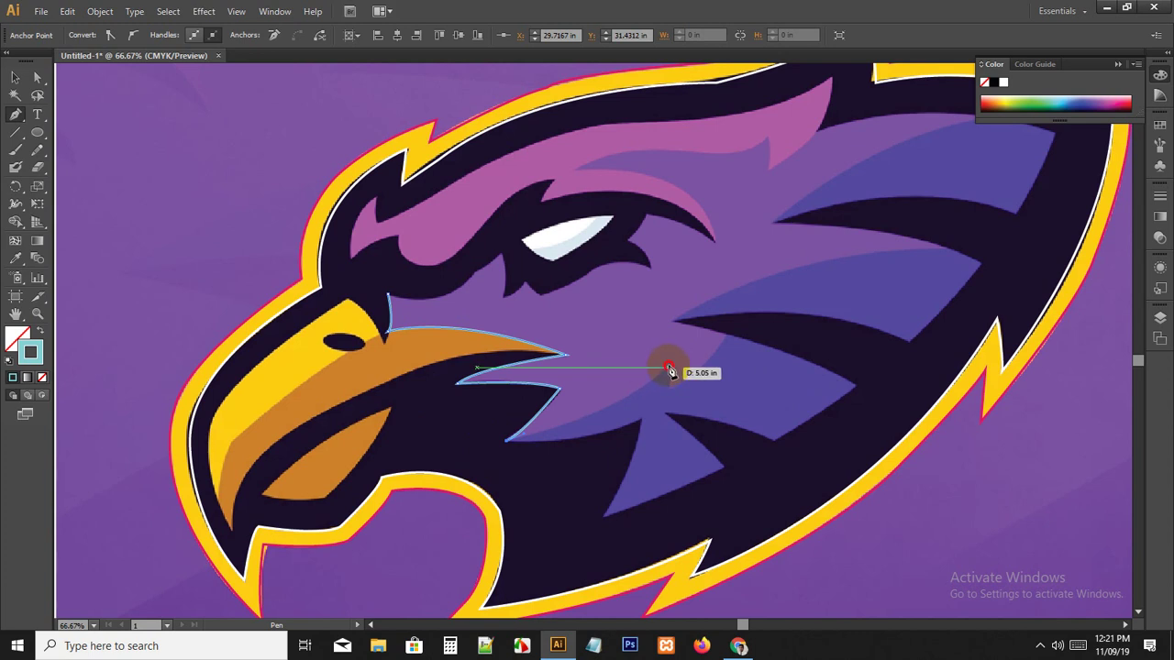
pyautogui.moveTo(671, 372); pyautogui.dragTo(709, 321)
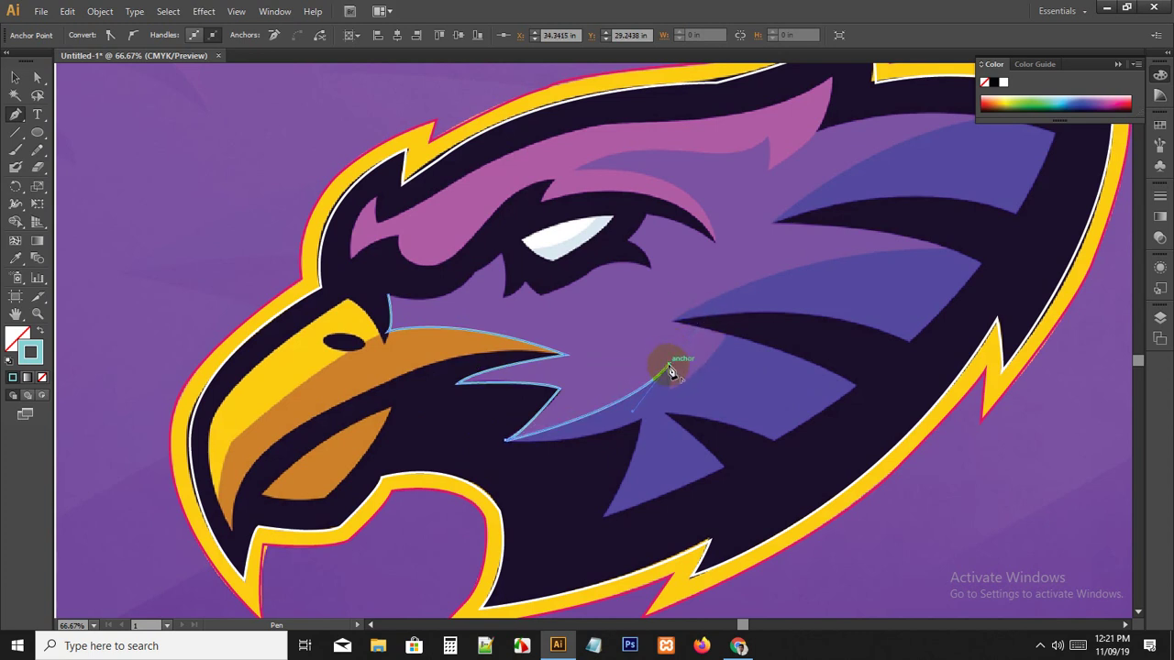
pyautogui.moveTo(669, 390); pyautogui.dragTo(667, 396)
pyautogui.moveTo(724, 335); pyautogui.dragTo(732, 319)
pyautogui.click(725, 335)
pyautogui.click(674, 320)
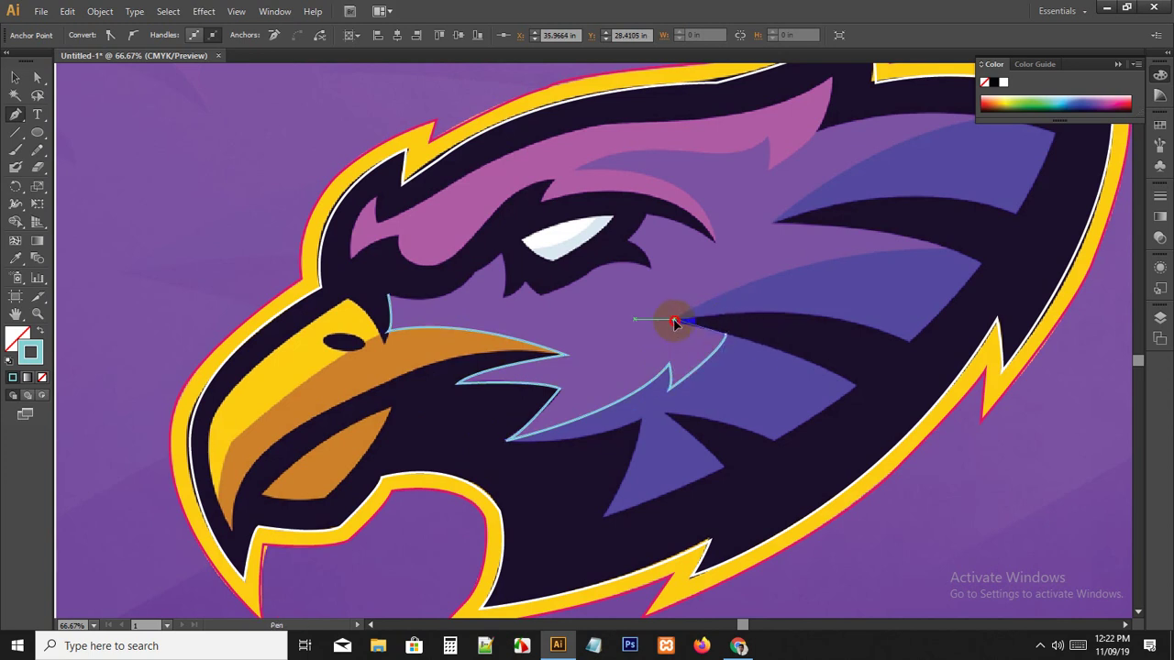
# Step: Continue the path along the upper edges of the middle and top blue feathers to the base of the pink crest
pyautogui.moveTo(940, 255); pyautogui.dragTo(1030, 254)
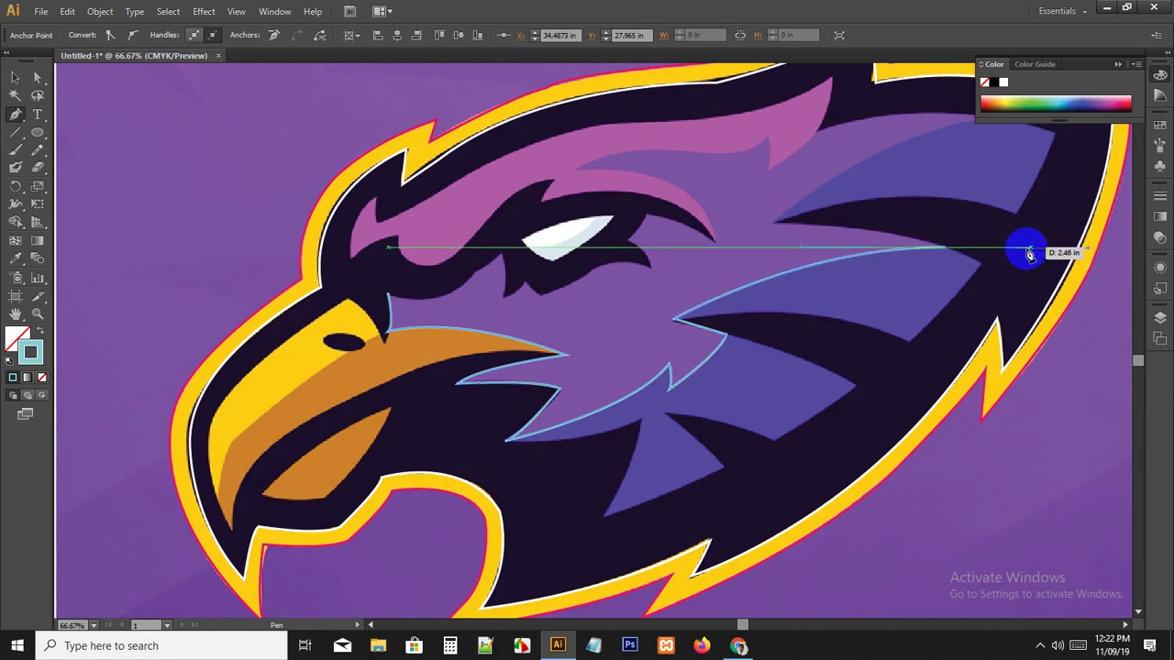
pyautogui.click(945, 248)
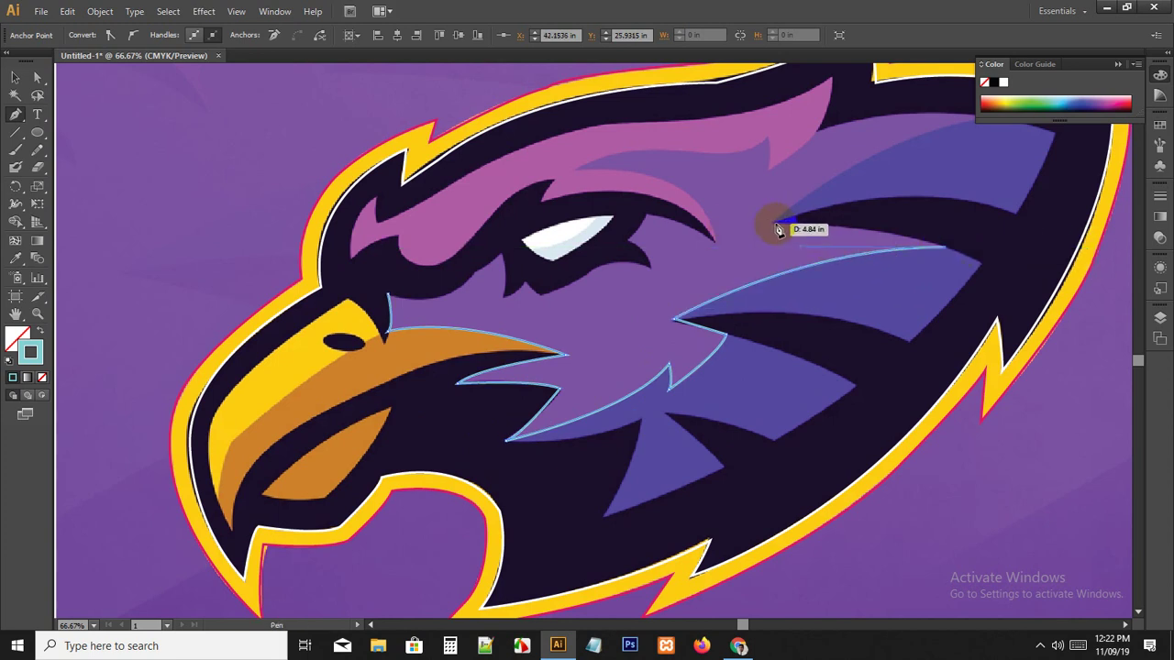
pyautogui.moveTo(776, 223); pyautogui.dragTo(537, 340)
pyautogui.moveTo(842, 223); pyautogui.dragTo(667, 242)
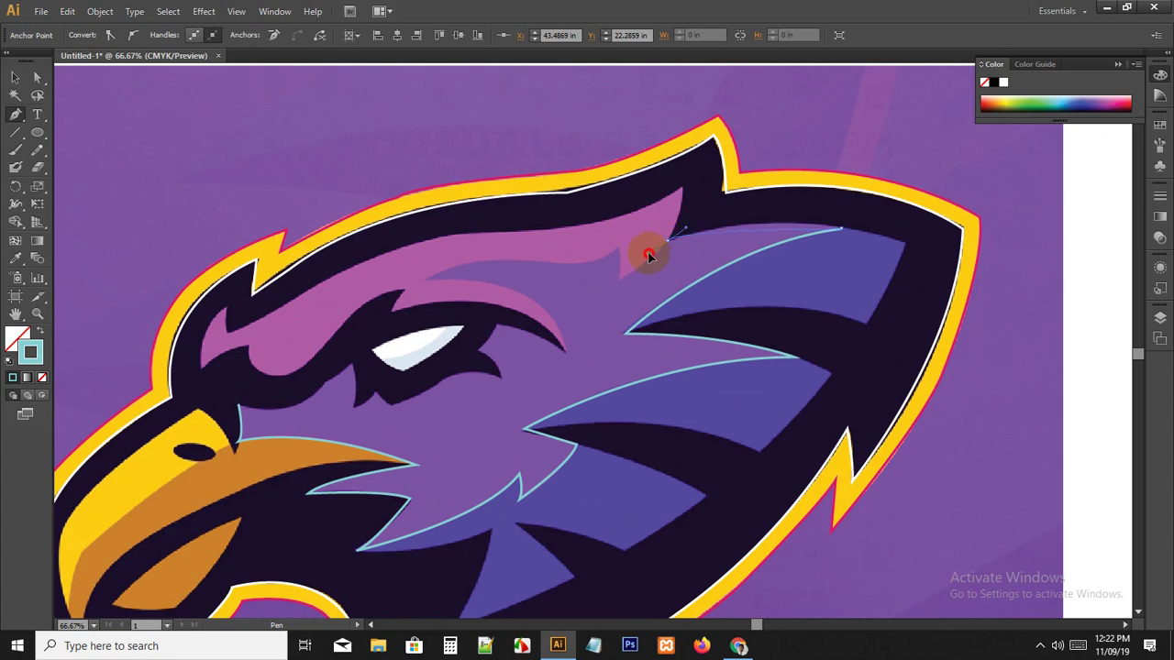
# Step: Trace the pink crest from its rear tip along its upper edge and around the small front spike to its lower front point
pyautogui.moveTo(571, 271); pyautogui.dragTo(769, 234)
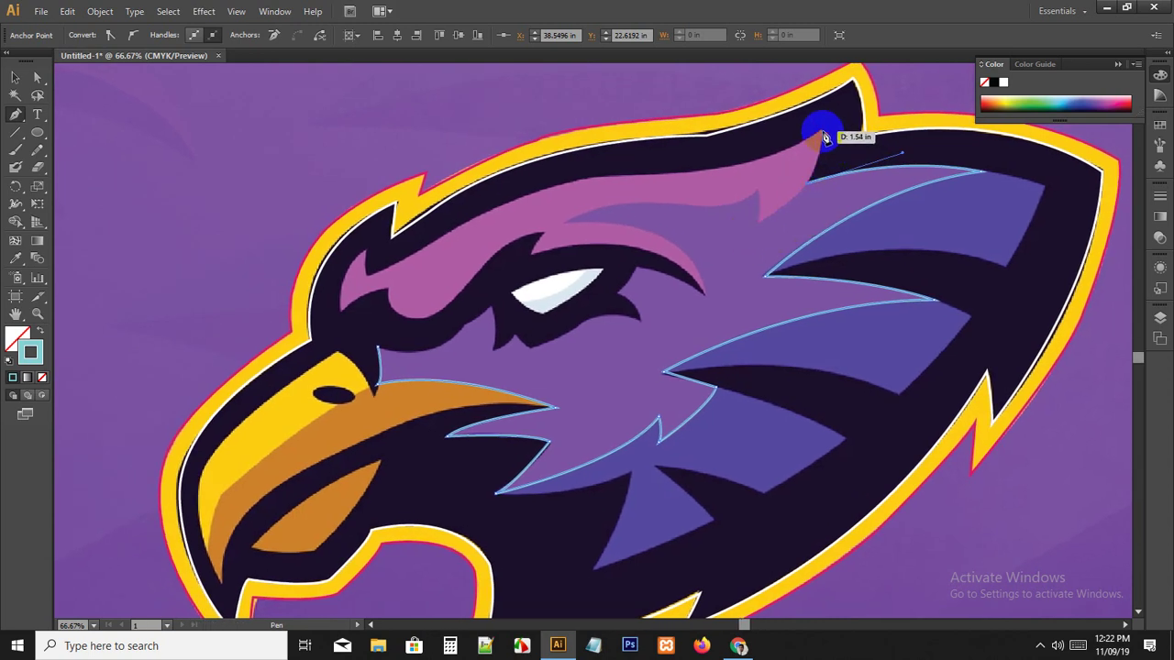
pyautogui.moveTo(825, 137); pyautogui.dragTo(633, 182)
pyautogui.click(515, 175)
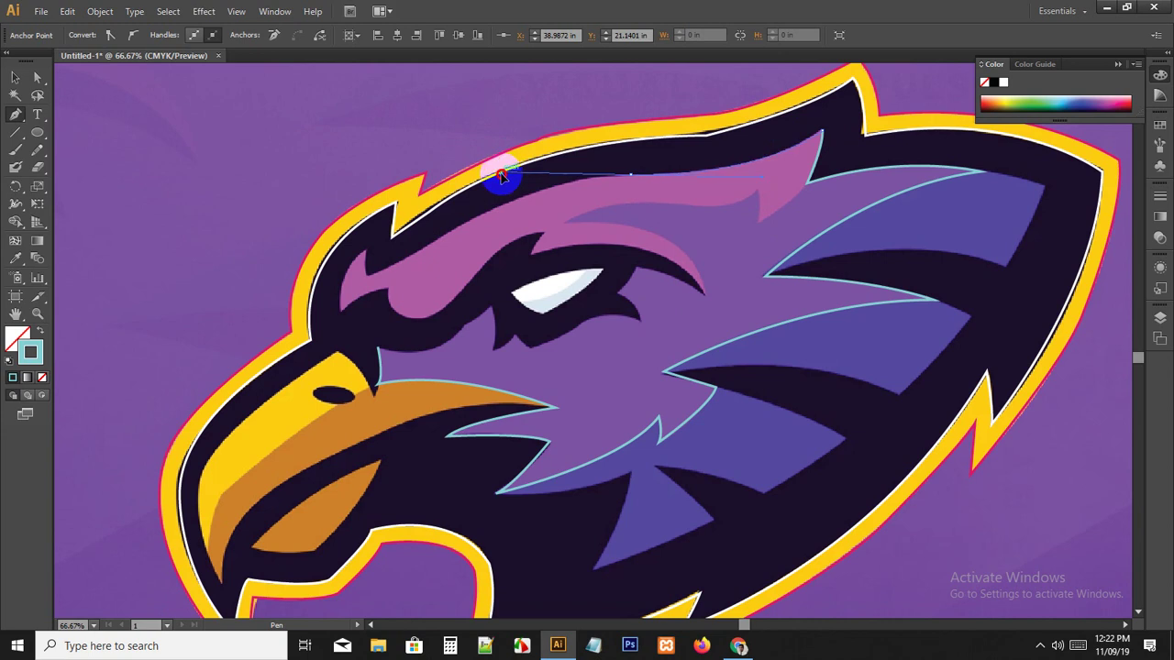
pyautogui.moveTo(501, 175); pyautogui.dragTo(369, 245)
pyautogui.click(367, 252)
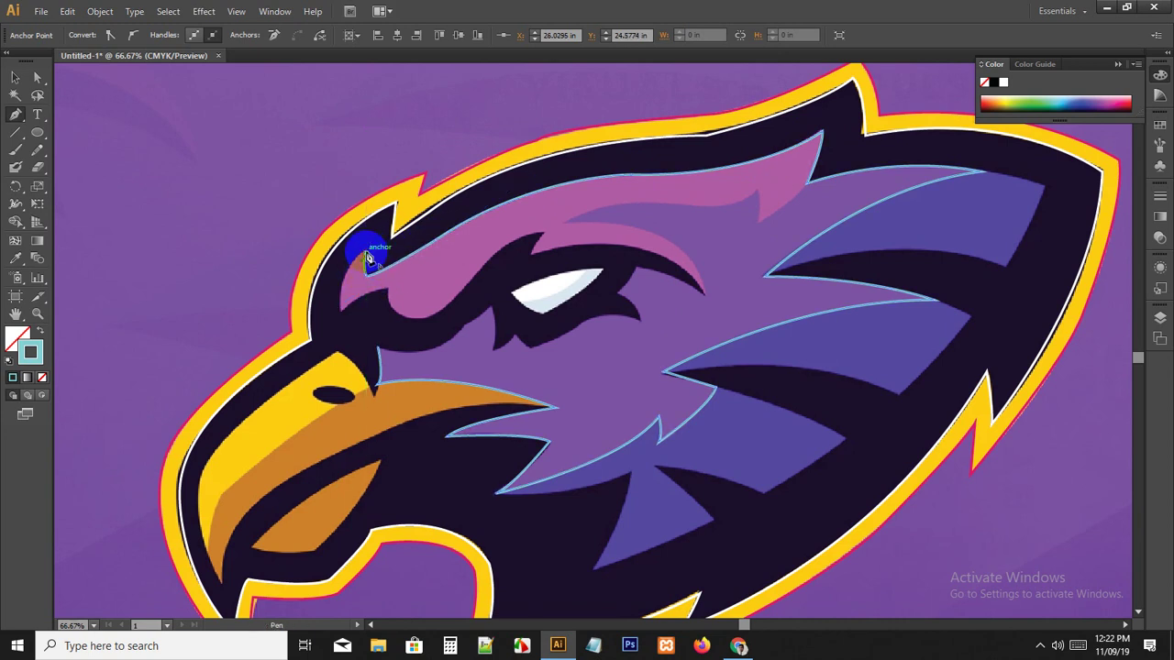
pyautogui.moveTo(344, 313); pyautogui.dragTo(356, 358)
pyautogui.click(343, 312)
# Step: Try to continue the path along the lower front edge of the pink brow
pyautogui.moveTo(390, 296); pyautogui.dragTo(456, 304)
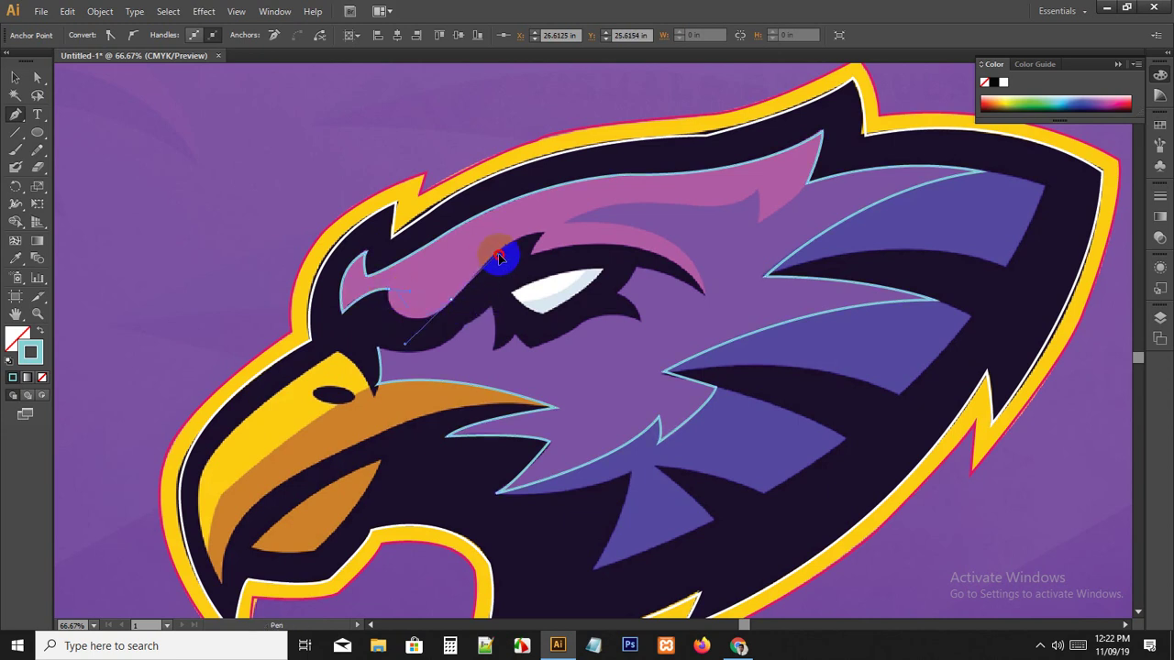
pyautogui.moveTo(499, 258); pyautogui.dragTo(500, 258)
pyautogui.hotkey('ctrl', 'z')
pyautogui.click(389, 290)
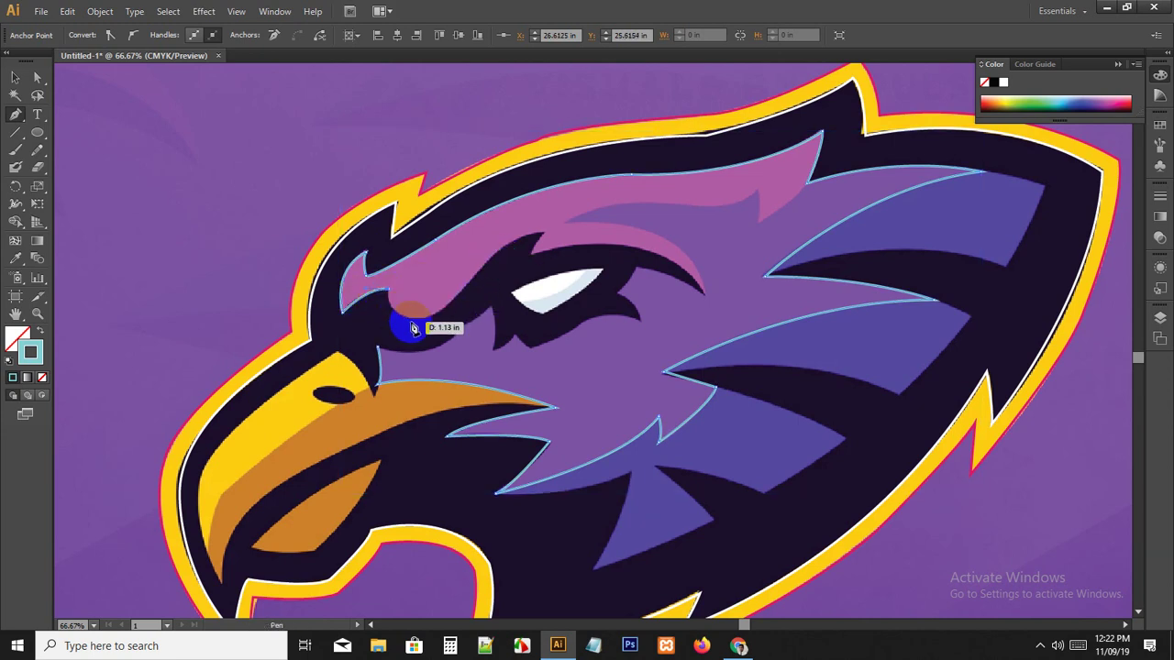
pyautogui.moveTo(412, 329)
pyautogui.mouseDown()
pyautogui.moveTo(427, 322)
pyautogui.moveTo(405, 321)
pyautogui.moveTo(392, 299)
pyautogui.moveTo(406, 306)
pyautogui.mouseUp()
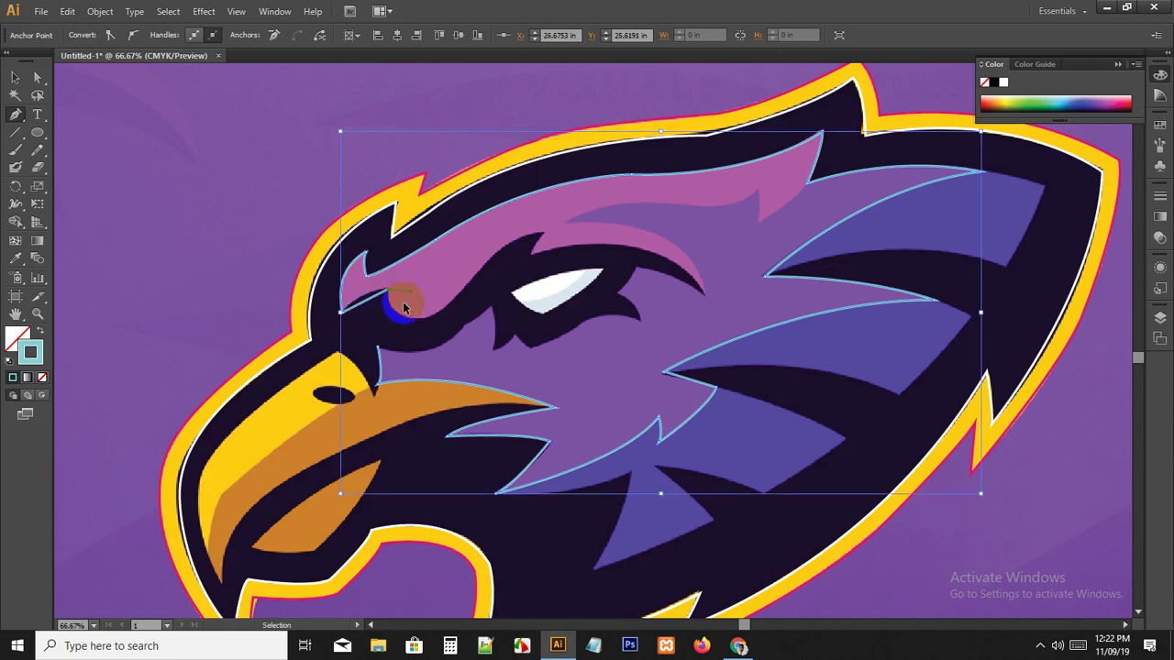
pyautogui.hotkey('ctrl', 'z')
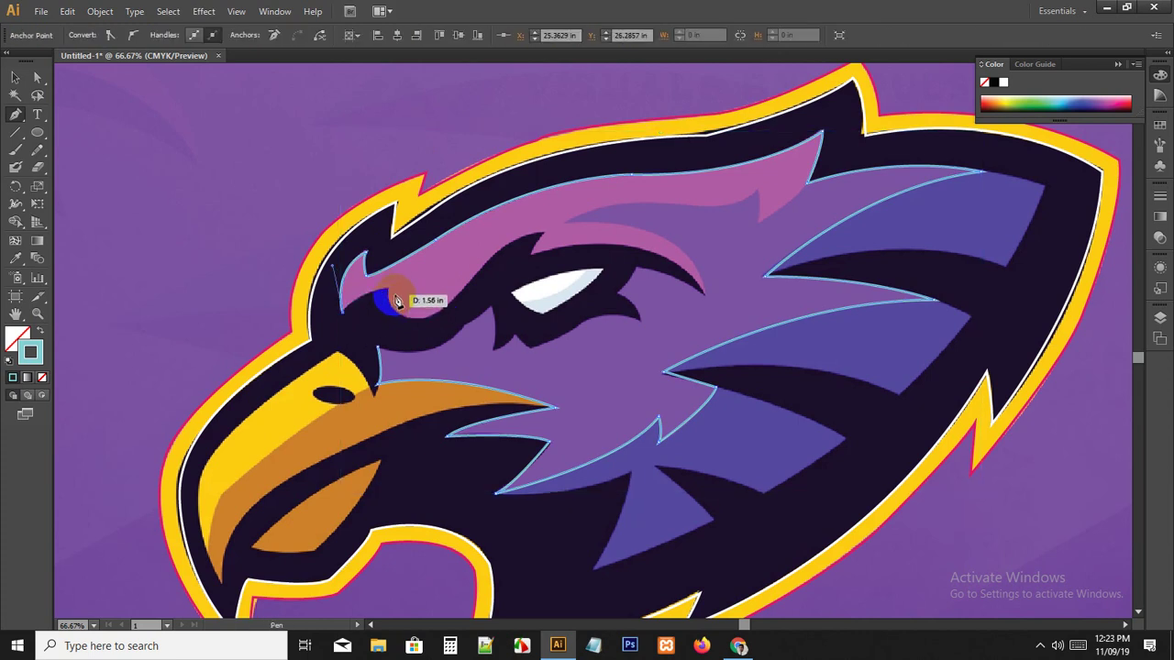
# Step: Trace the underside of the pink brow from its front bump, around the notch above the eye, to the tip behind the eye
pyautogui.moveTo(387, 288); pyautogui.dragTo(532, 263)
pyautogui.click(387, 288)
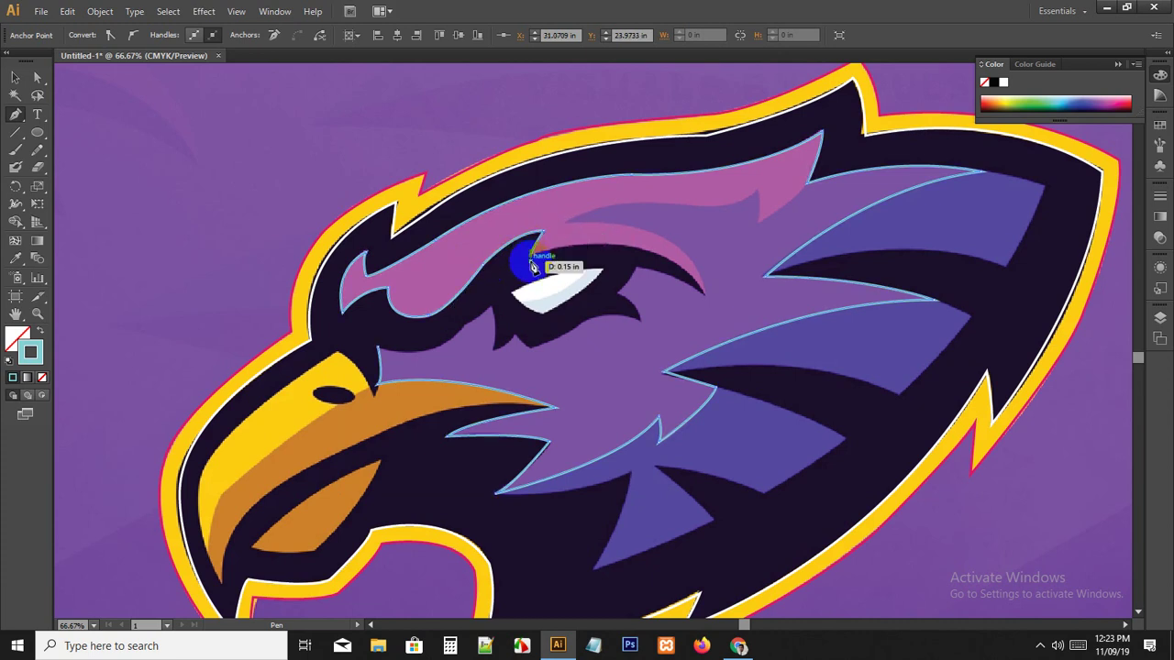
pyautogui.click(531, 257)
pyautogui.moveTo(708, 303); pyautogui.dragTo(760, 376)
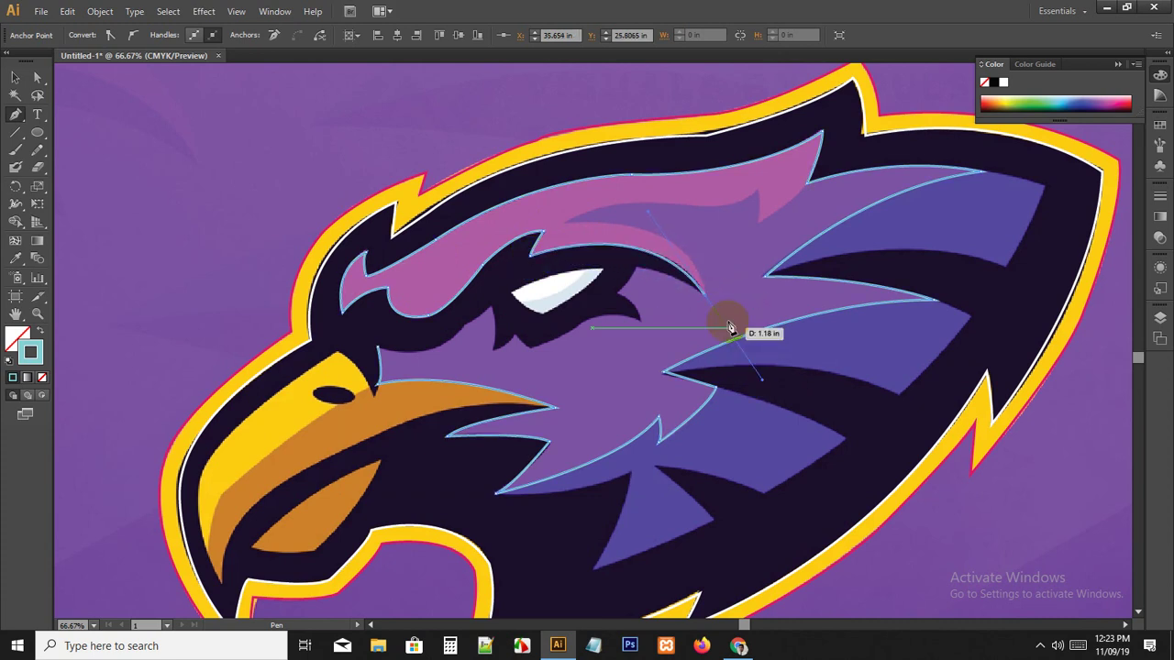
pyautogui.click(705, 301)
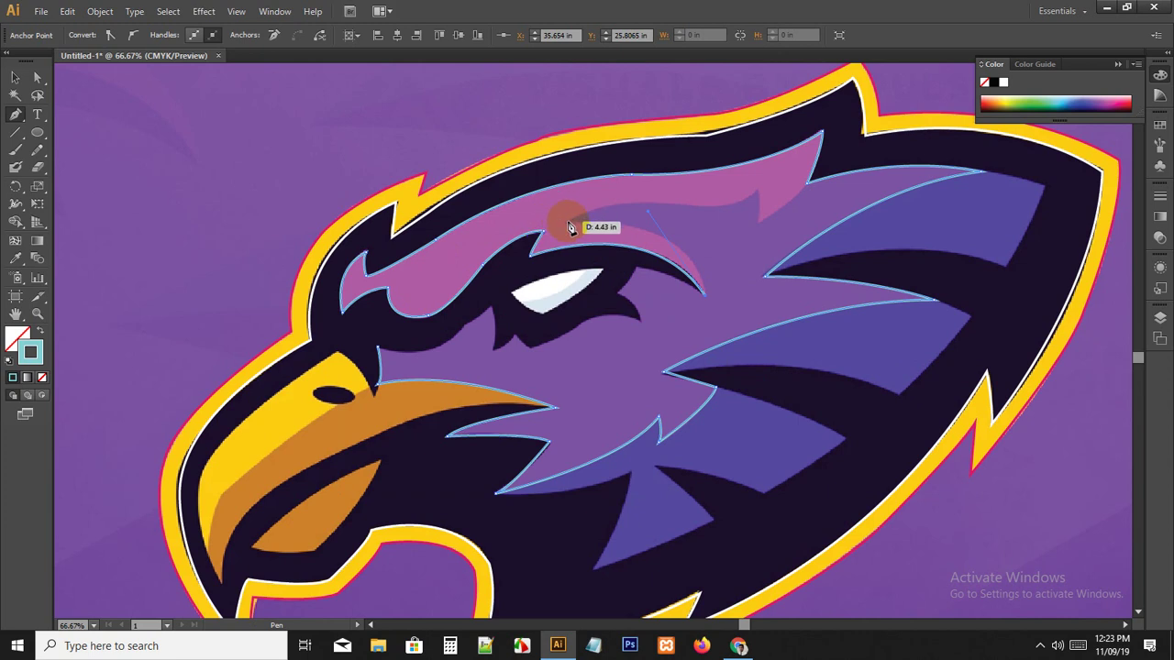
pyautogui.moveTo(566, 224); pyautogui.dragTo(425, 231)
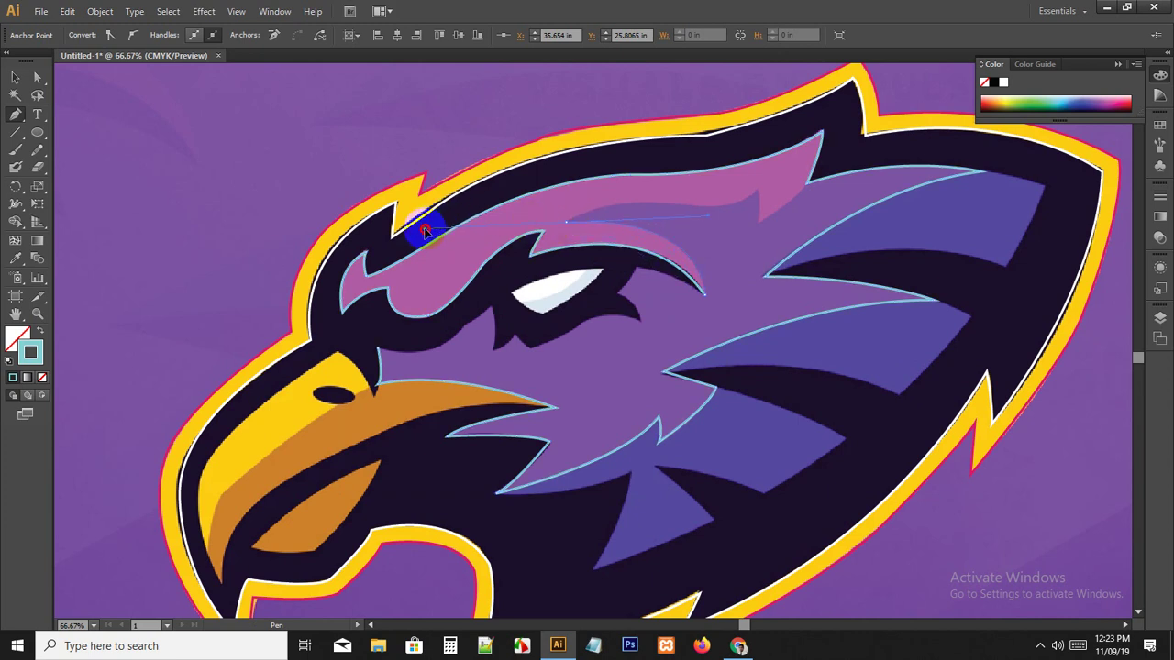
pyautogui.click(568, 223)
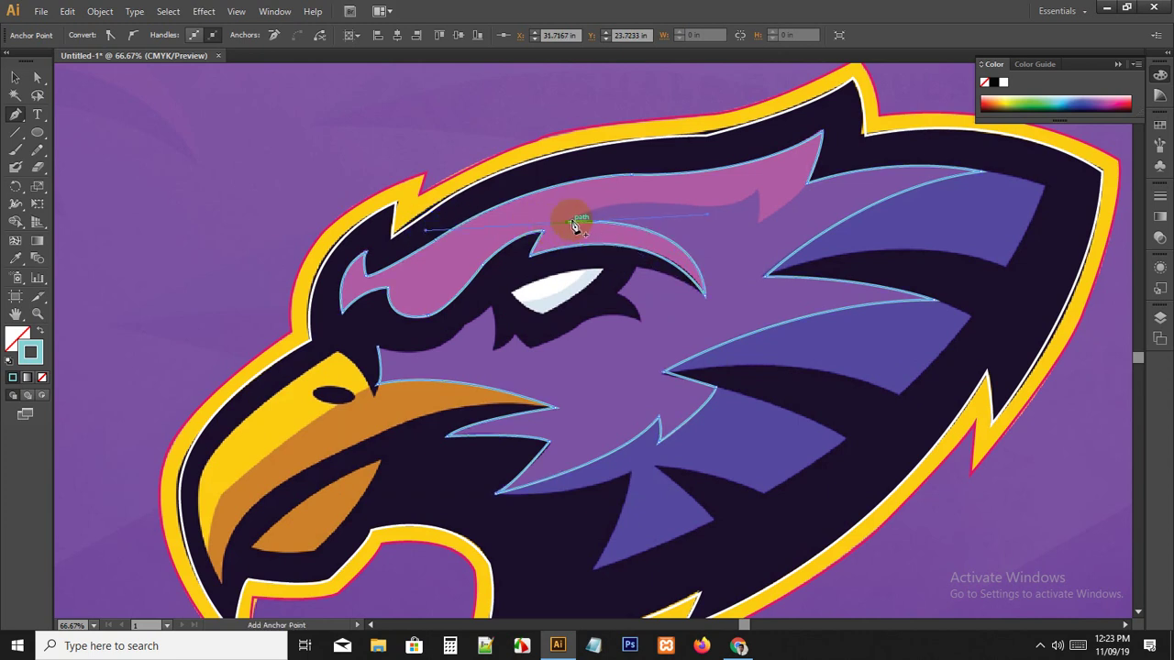
pyautogui.click(698, 209)
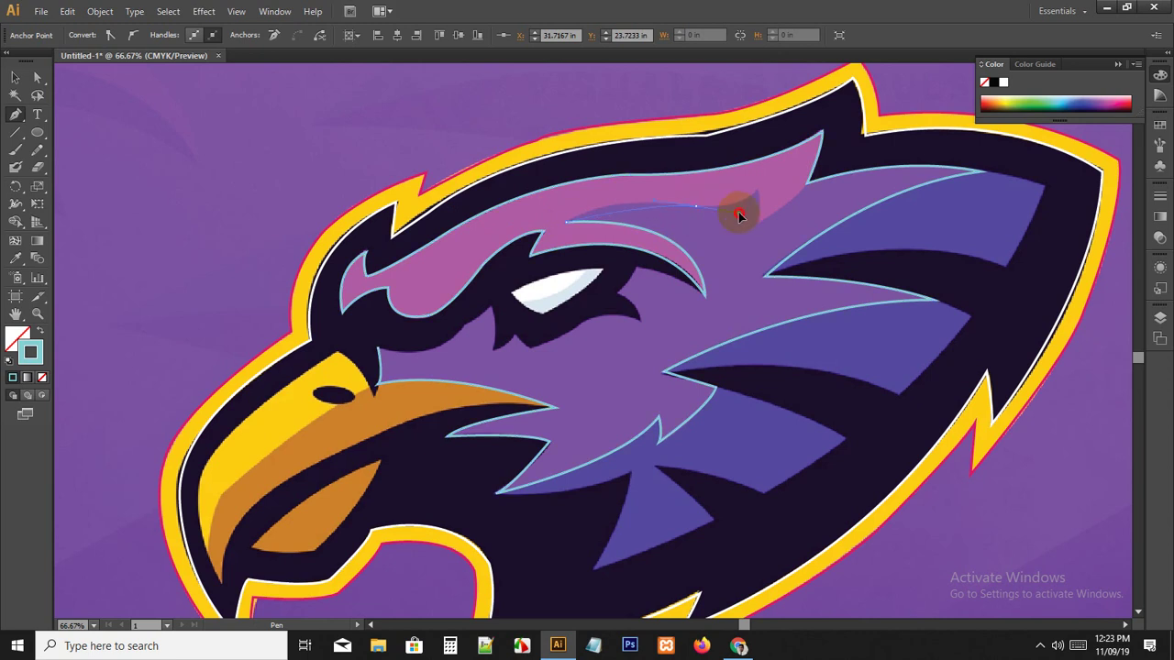
pyautogui.moveTo(769, 227); pyautogui.dragTo(780, 170)
pyautogui.click(757, 190)
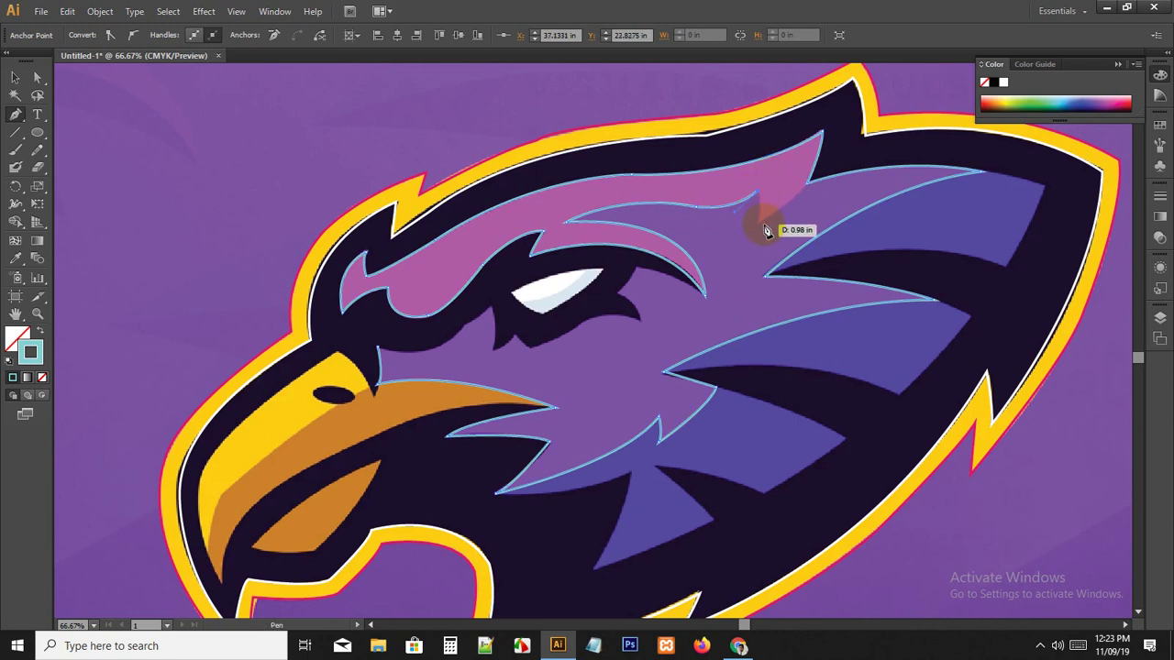
pyautogui.click(759, 221)
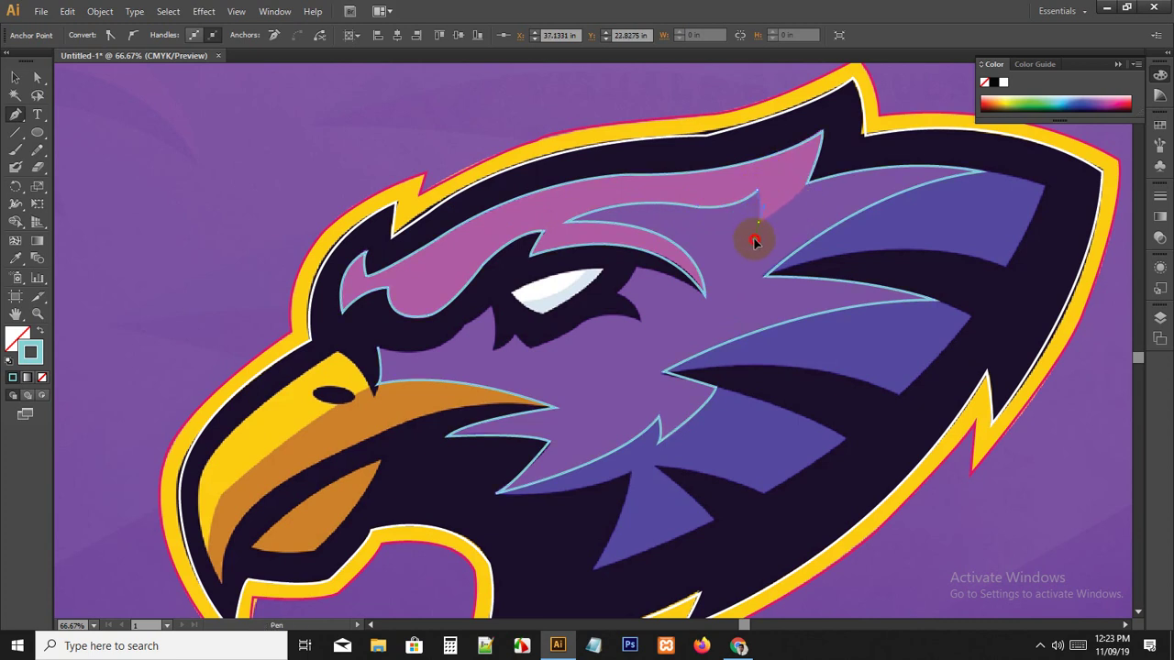
pyautogui.moveTo(755, 241); pyautogui.dragTo(759, 235)
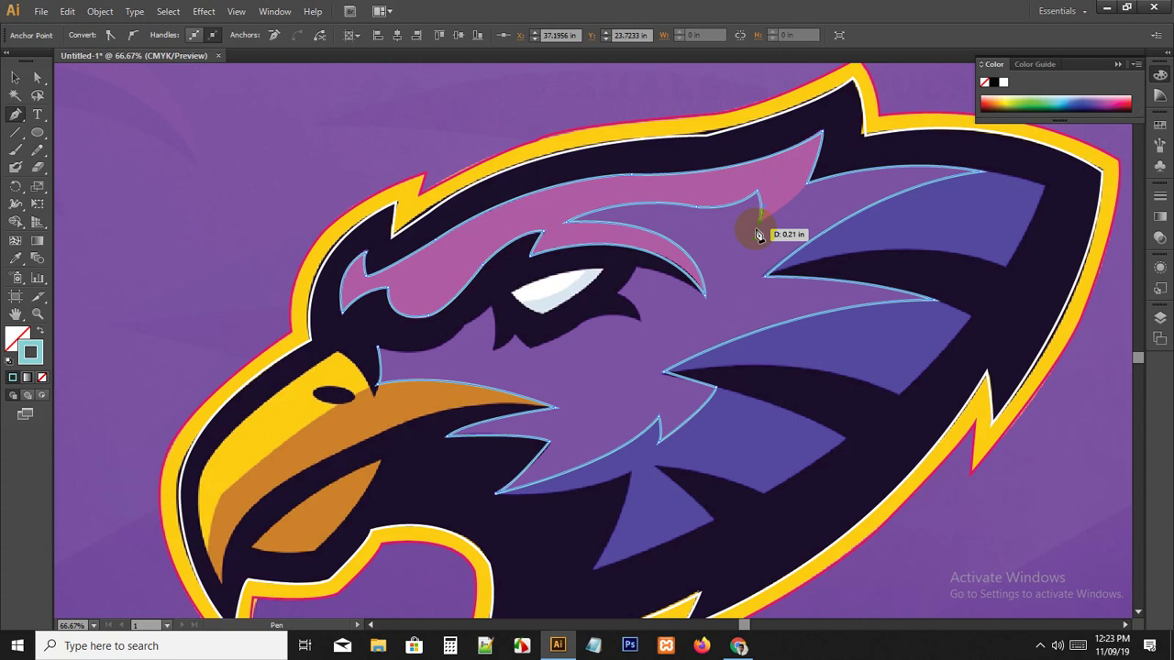
pyautogui.moveTo(757, 235); pyautogui.dragTo(922, 265)
pyautogui.press('ctrl')
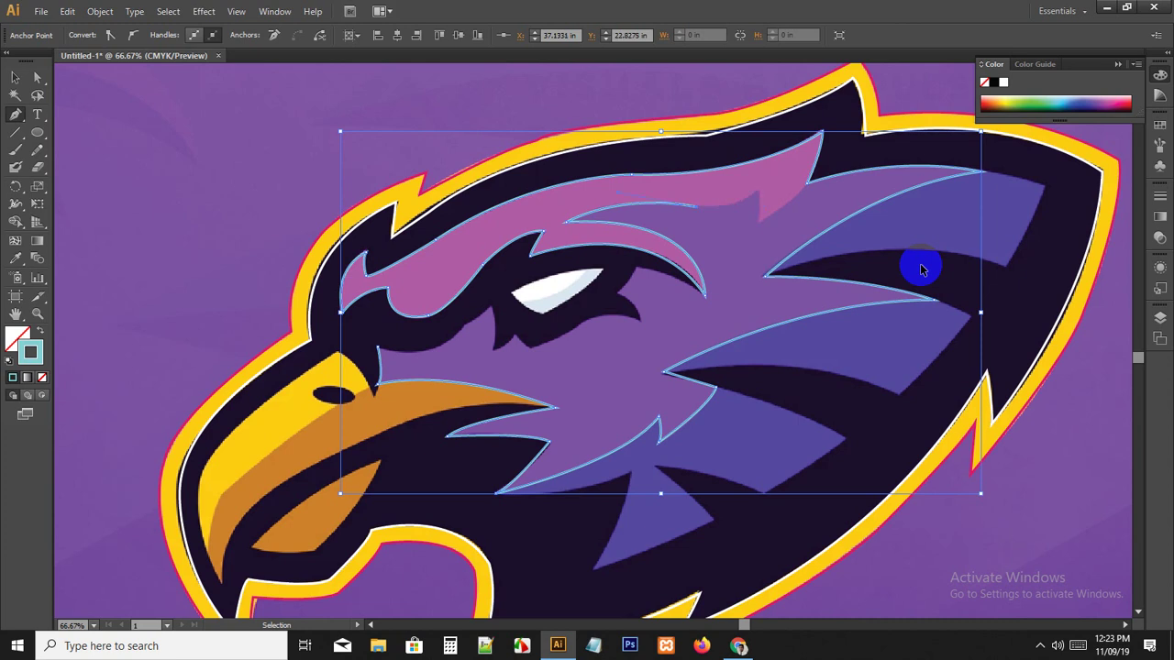
pyautogui.hotkey('ctrl', 'z')
pyautogui.hotkey('ctrl', 'z')
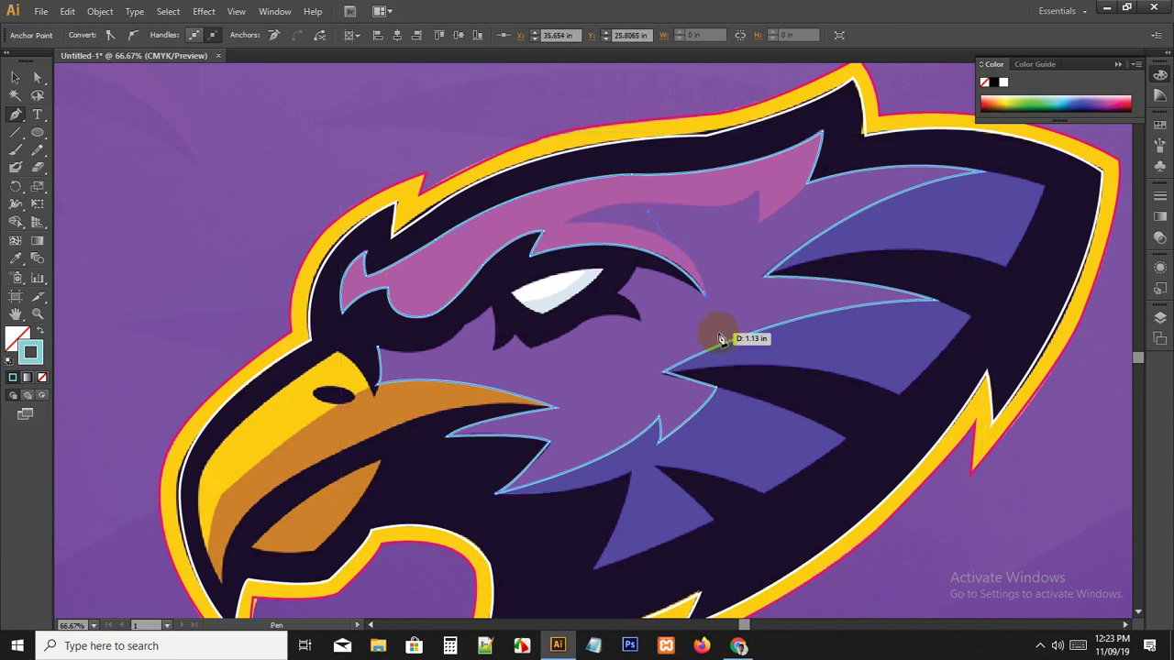
# Step: Trace the lower edge of the dark eye surround from the brow tip behind the eye to the beak base, closing the purple face path
pyautogui.moveTo(644, 275); pyautogui.dragTo(640, 335)
pyautogui.click(637, 270)
pyautogui.click(616, 295)
pyautogui.click(639, 321)
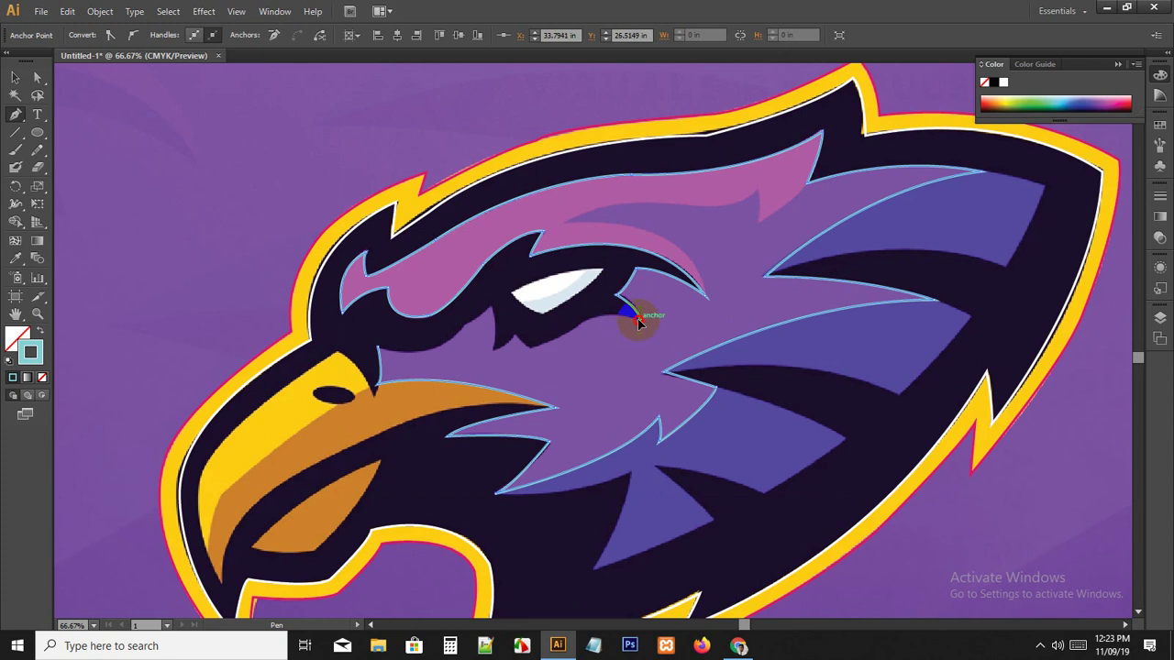
pyautogui.moveTo(546, 343); pyautogui.dragTo(516, 383)
pyautogui.hotkey('ctrl', 'z')
pyautogui.moveTo(581, 323)
pyautogui.mouseDown()
pyautogui.moveTo(559, 338)
pyautogui.moveTo(587, 333)
pyautogui.moveTo(526, 351)
pyautogui.moveTo(516, 334)
pyautogui.moveTo(493, 350)
pyautogui.moveTo(497, 320)
pyautogui.moveTo(480, 297)
pyautogui.moveTo(495, 304)
pyautogui.moveTo(465, 321)
pyautogui.moveTo(466, 332)
pyautogui.moveTo(378, 353)
pyautogui.moveTo(367, 321)
pyautogui.moveTo(322, 327)
pyautogui.mouseUp()
pyautogui.press('v')
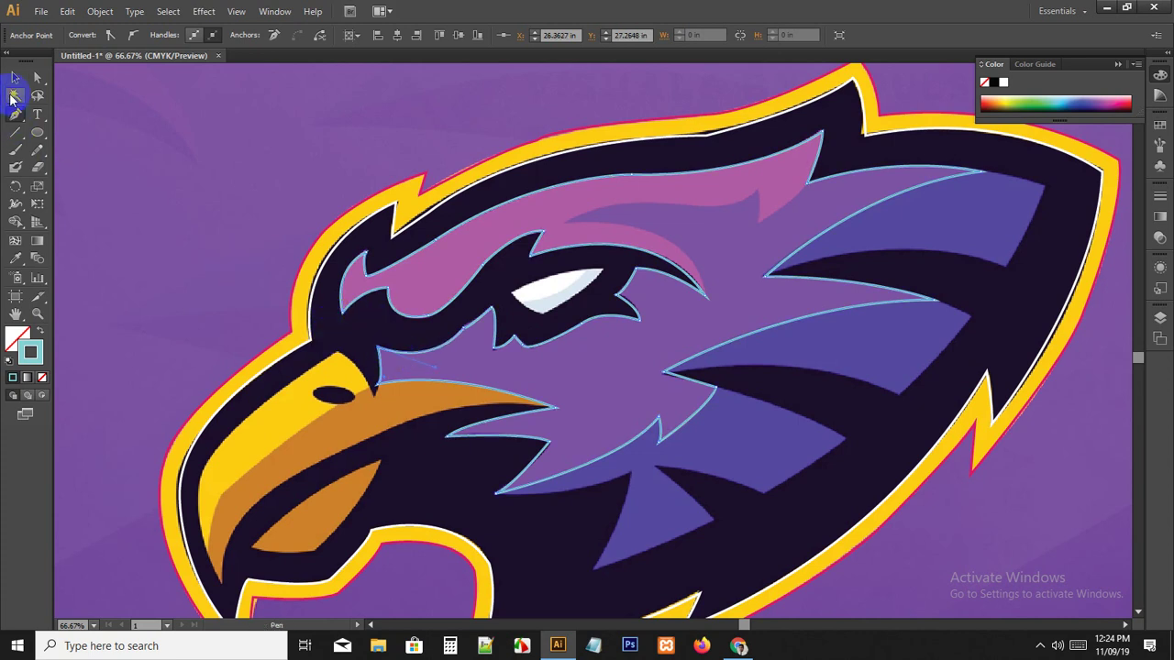
pyautogui.click(439, 264)
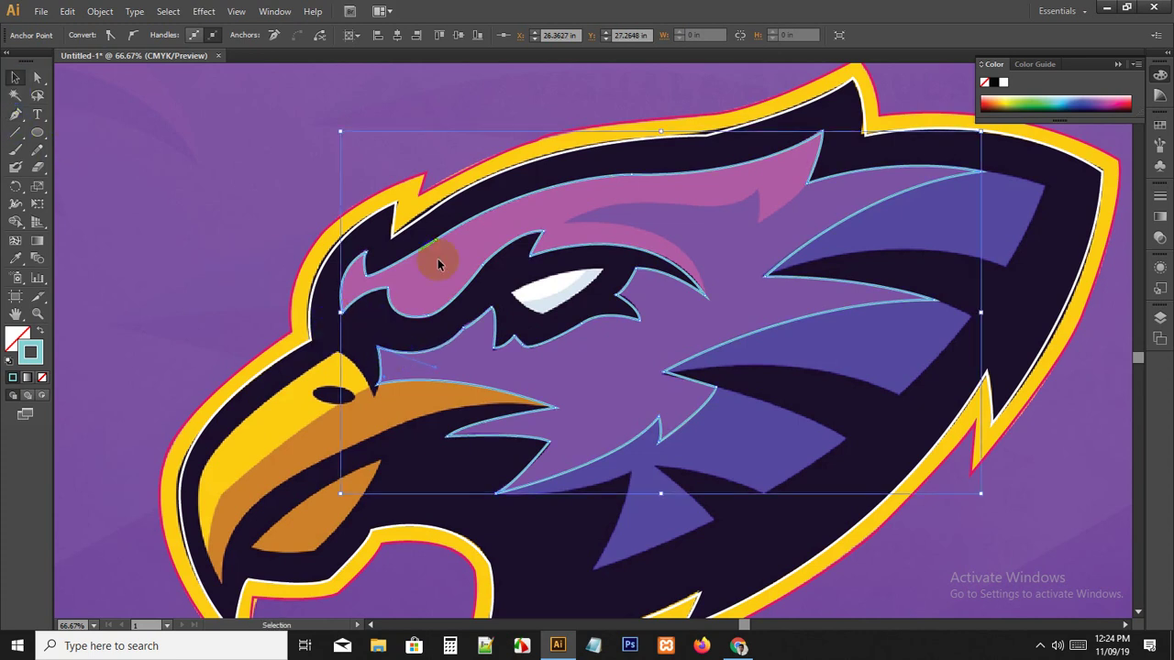
pyautogui.click(228, 203)
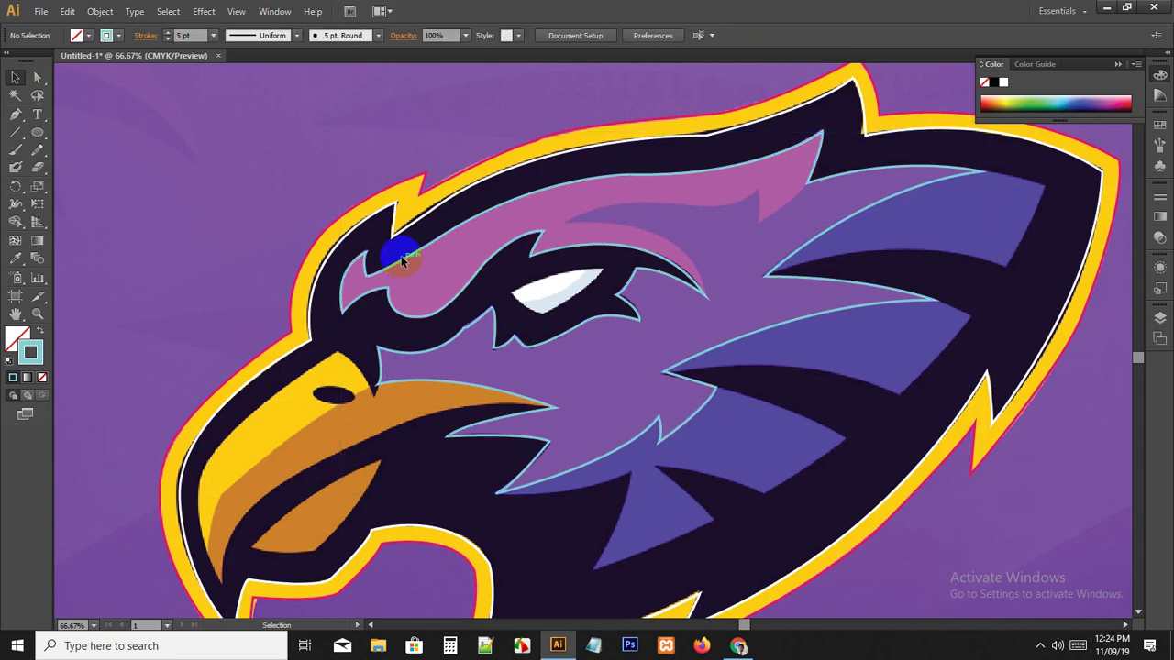
# Step: Hide the finished purple face path
pyautogui.moveTo(402, 264); pyautogui.dragTo(266, 181)
pyautogui.press('a')
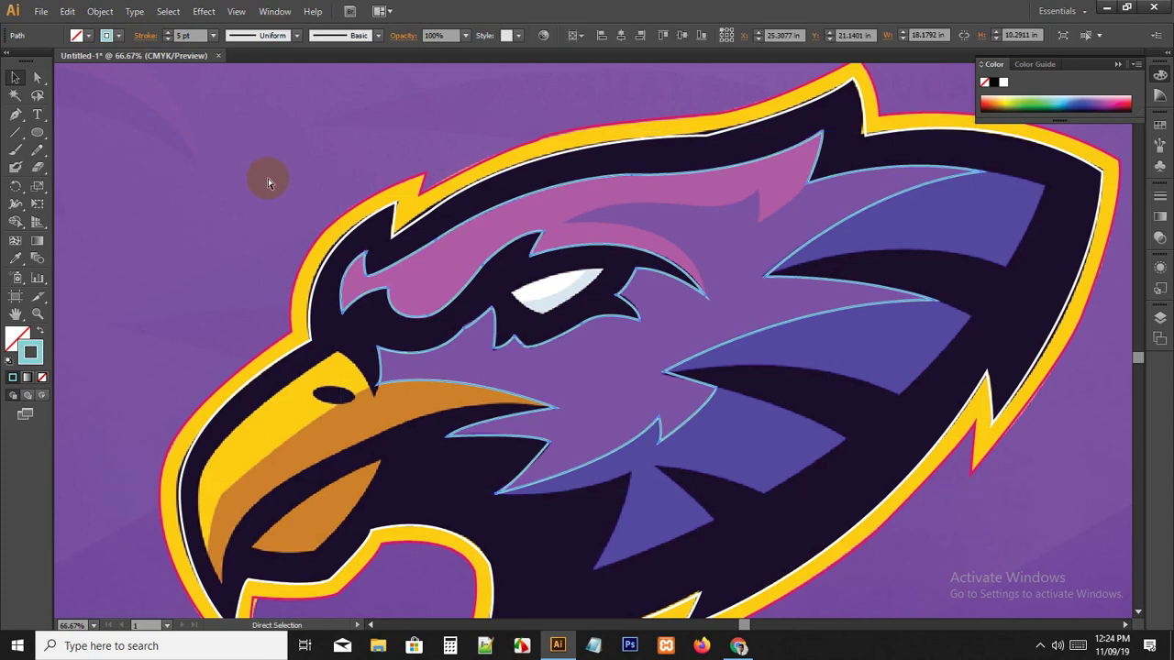
pyautogui.hotkey('ctrl', '3')
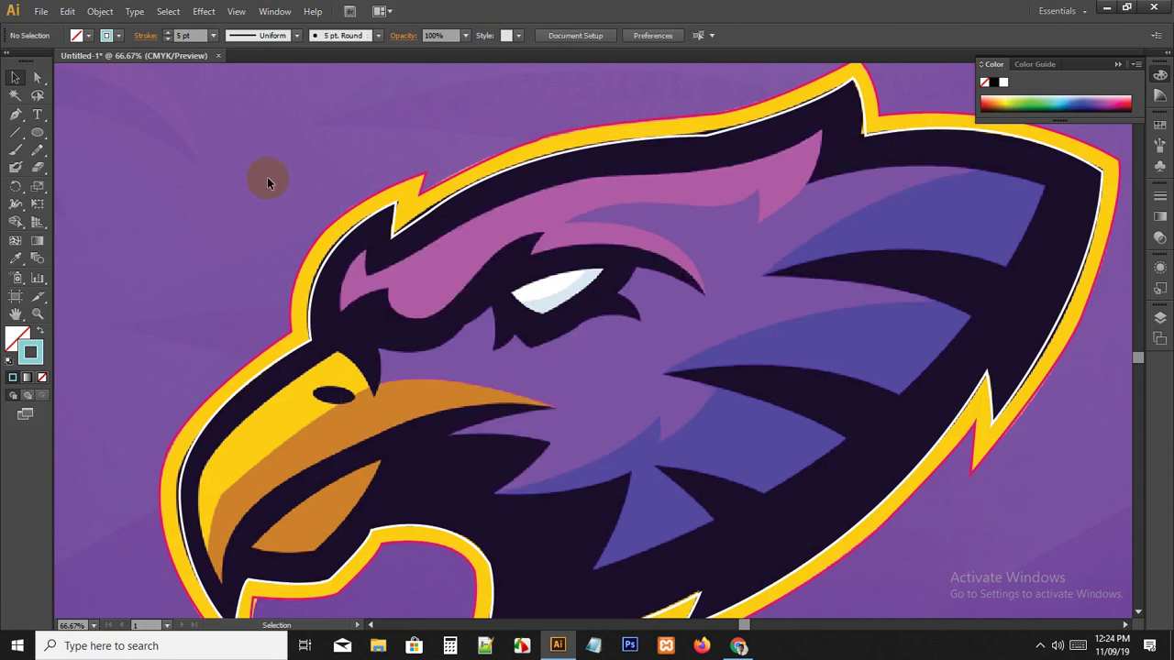
# Step: Start a new Pen path at the pink crest's front spike and trace its upper edge to the rear tip
pyautogui.click(13, 115)
pyautogui.click(367, 261)
pyautogui.moveTo(367, 257); pyautogui.dragTo(367, 280)
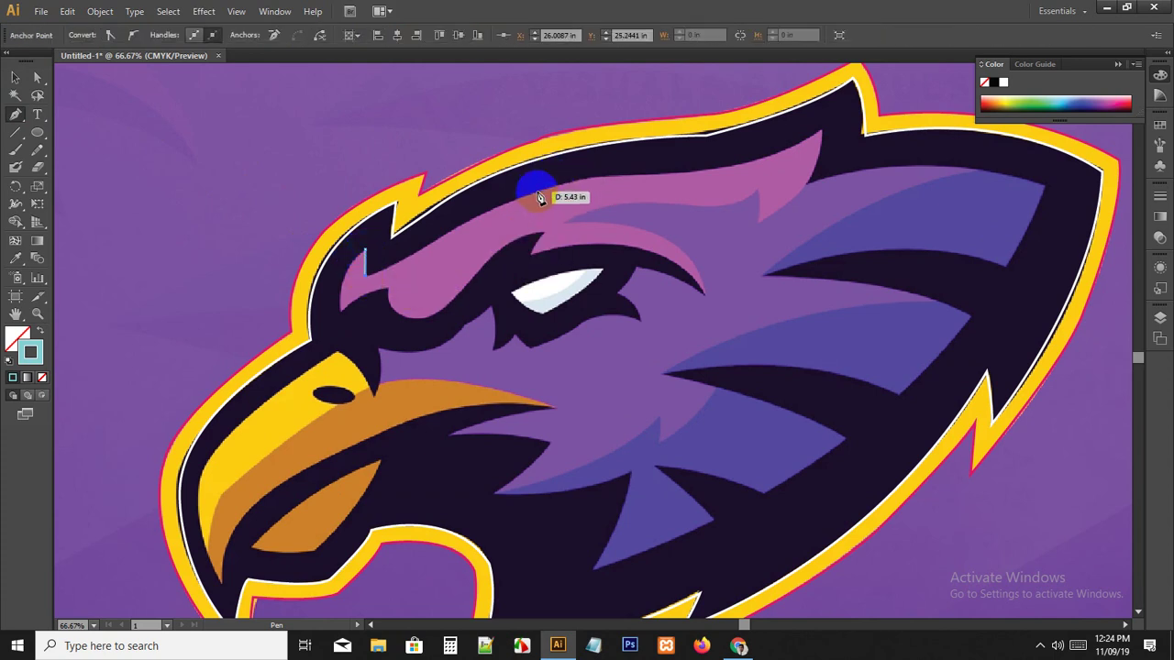
pyautogui.moveTo(587, 170); pyautogui.dragTo(666, 174)
pyautogui.click(597, 181)
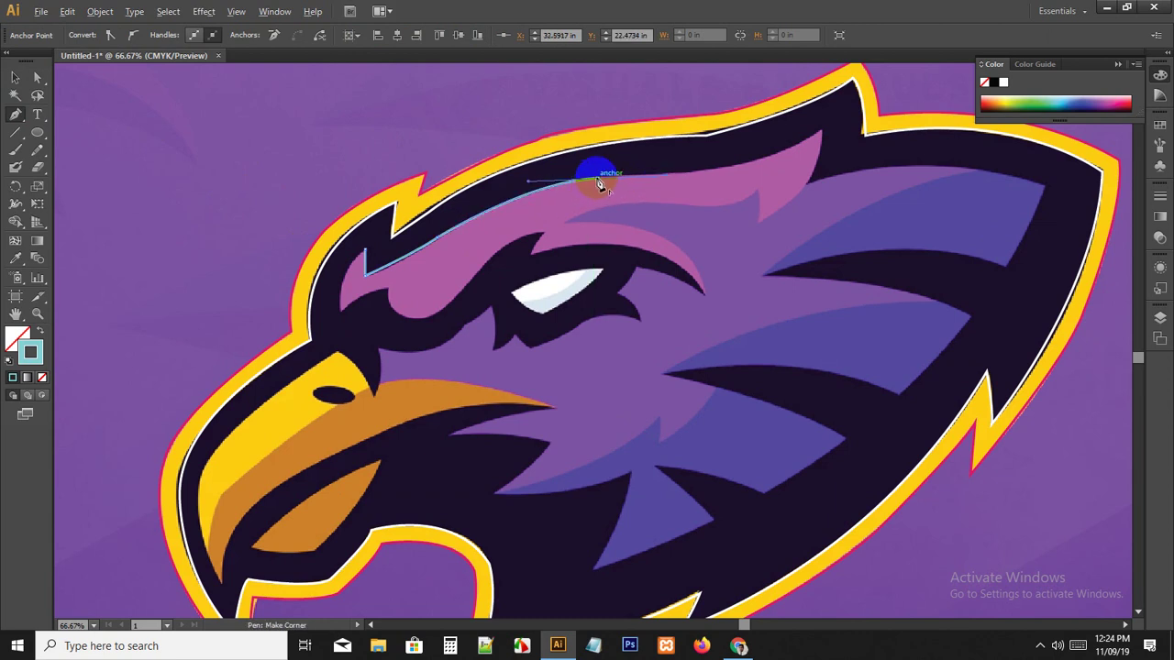
pyautogui.click(821, 134)
pyautogui.moveTo(821, 135); pyautogui.dragTo(886, 124)
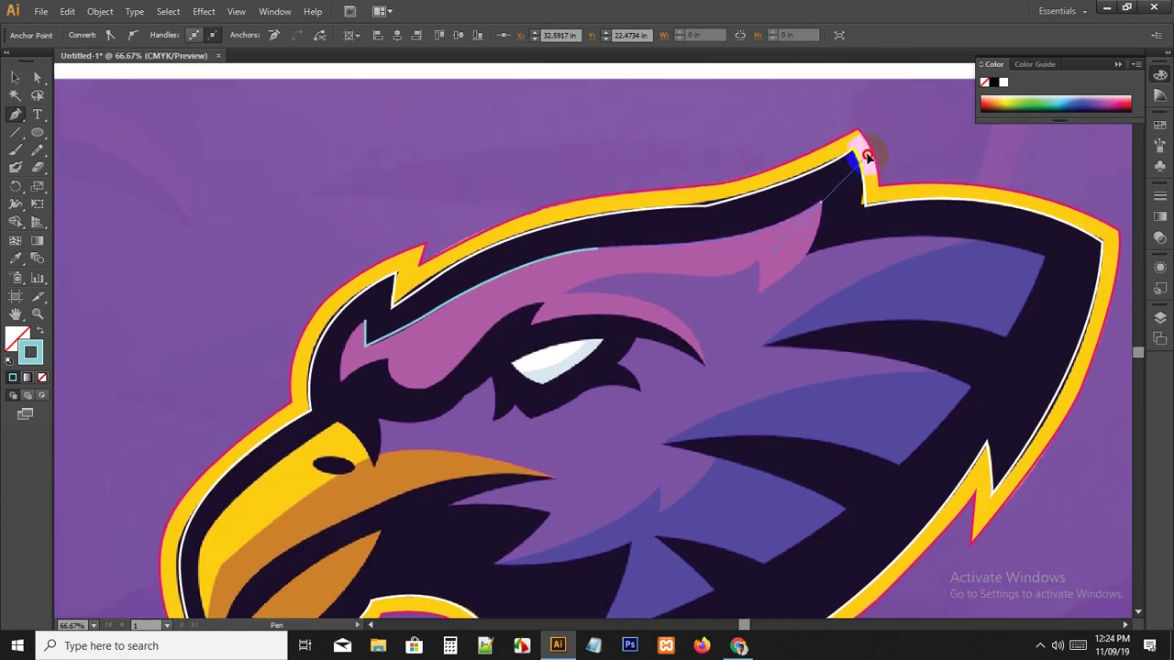
pyautogui.click(821, 194)
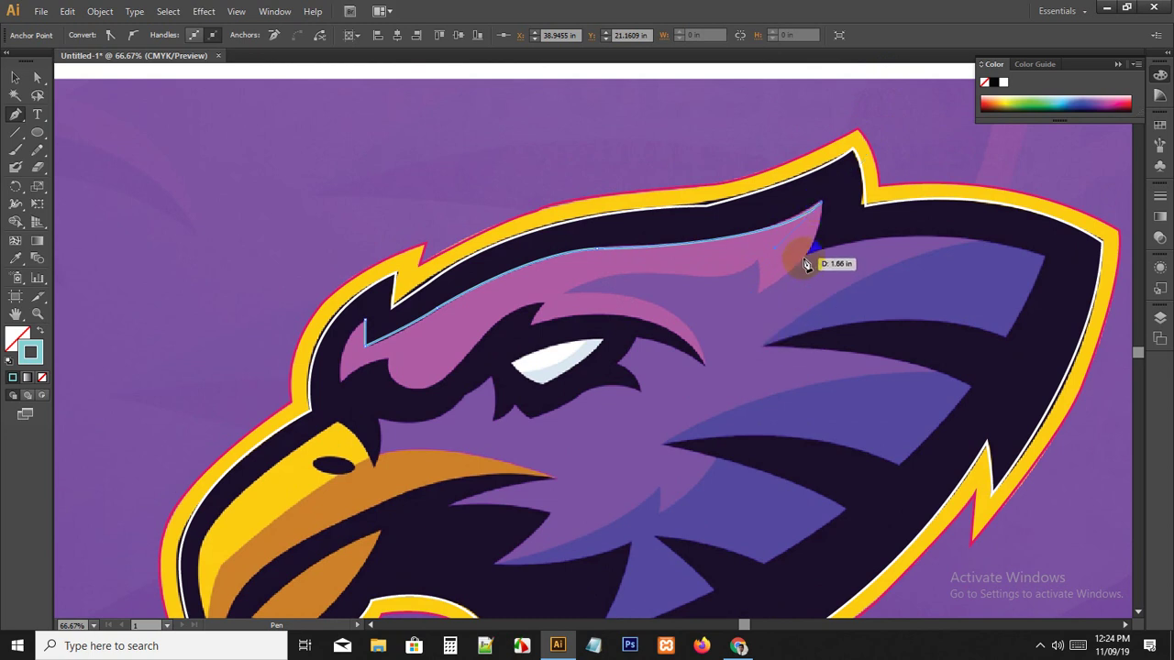
# Step: Continue the path down the crest's rear edge, around the notch and along its lower edge to the inner point above the brow
pyautogui.click(760, 296)
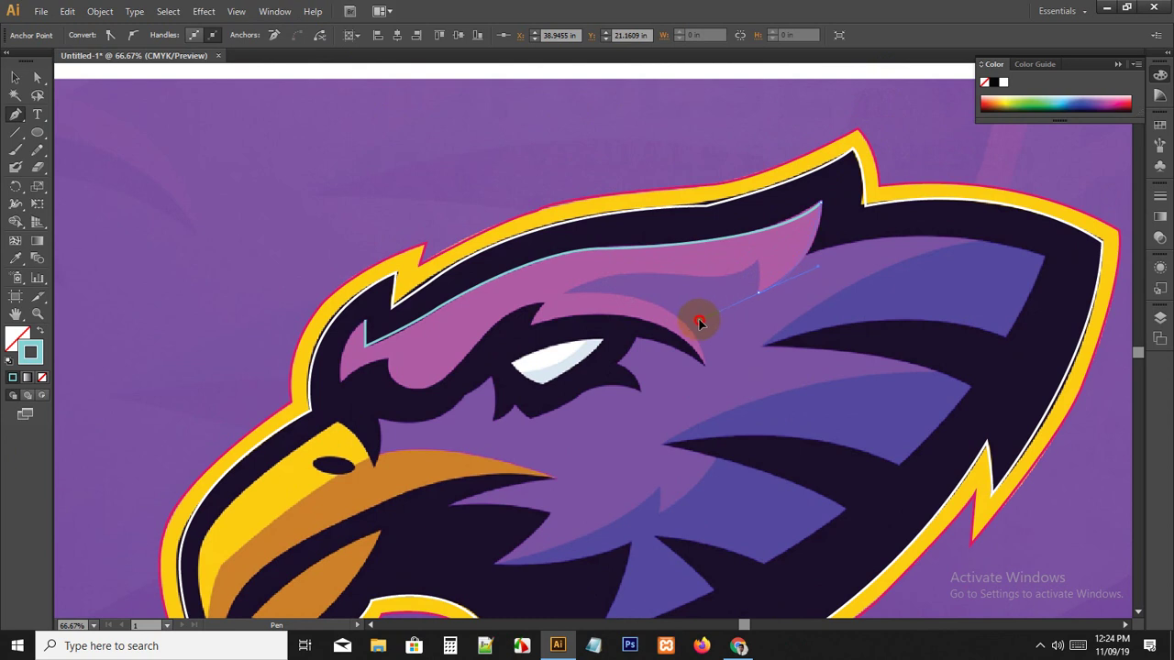
pyautogui.click(762, 294)
pyautogui.click(758, 266)
pyautogui.moveTo(758, 266); pyautogui.dragTo(651, 273)
pyautogui.click(702, 273)
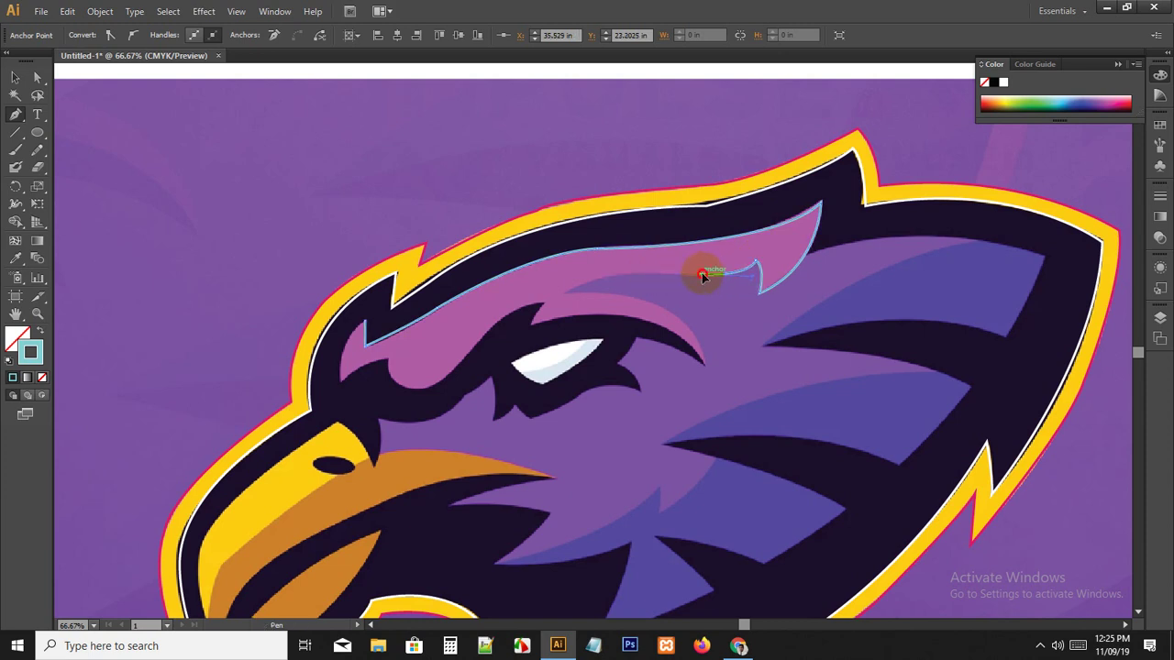
pyautogui.moveTo(585, 295); pyautogui.dragTo(710, 371)
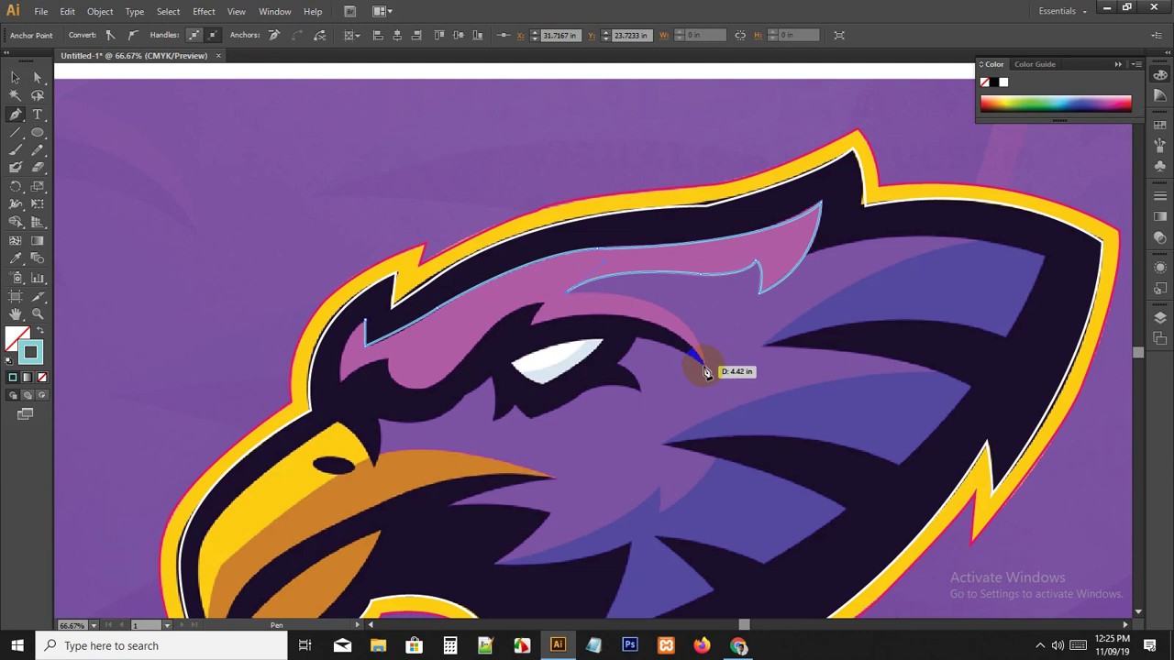
# Step: Trace the pink brow streak along its upper edge to the tip behind the eye and back along its underside
pyautogui.moveTo(706, 372); pyautogui.dragTo(705, 368)
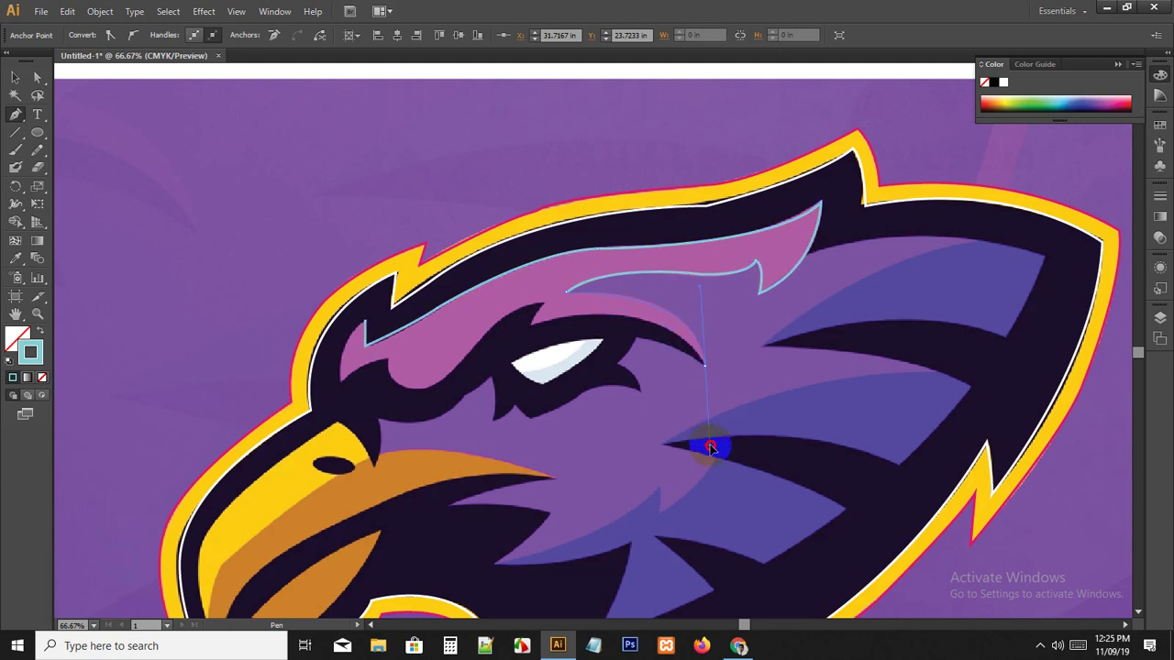
pyautogui.moveTo(711, 446); pyautogui.dragTo(712, 446)
pyautogui.click(705, 366)
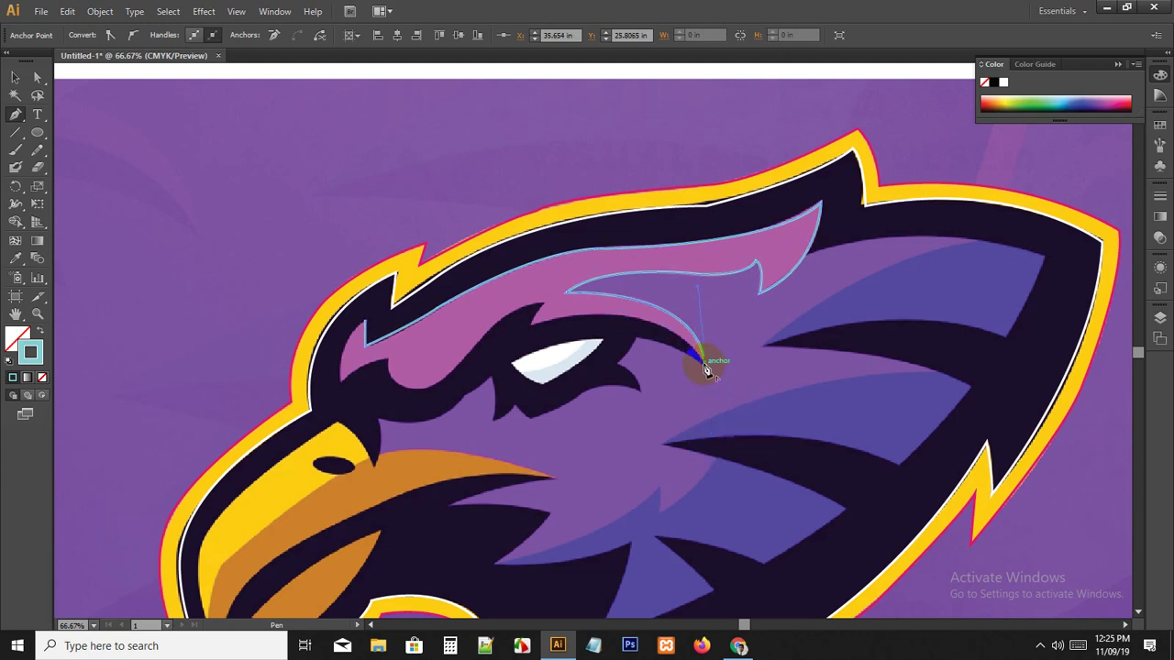
pyautogui.moveTo(555, 325); pyautogui.dragTo(531, 327)
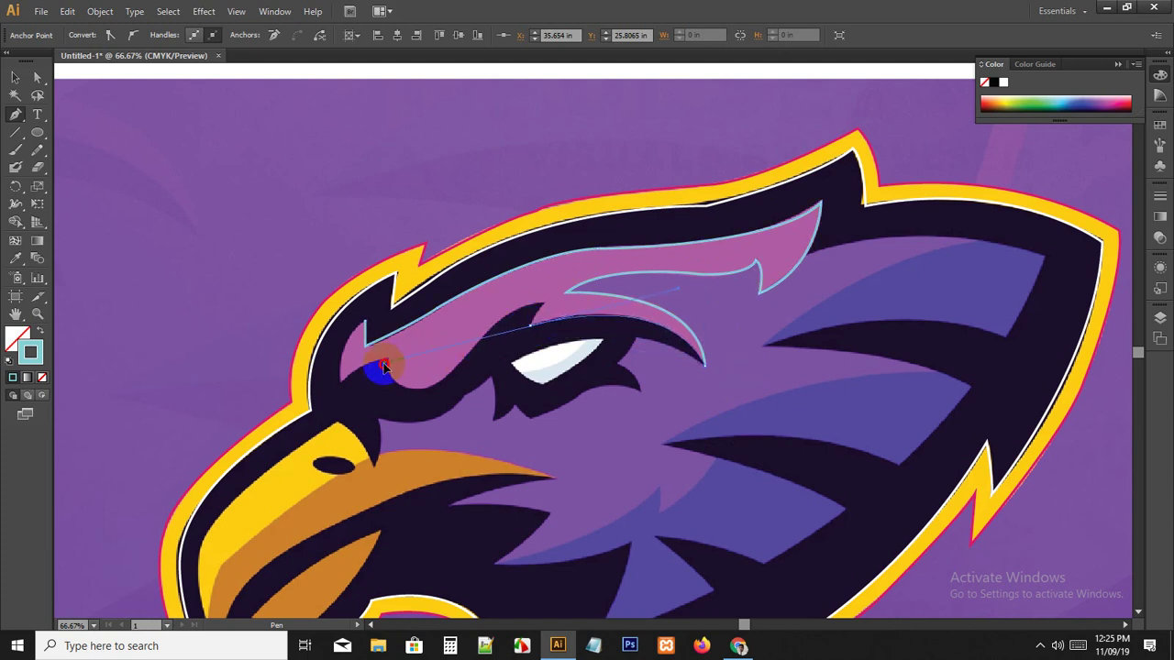
pyautogui.moveTo(383, 365); pyautogui.dragTo(383, 365)
pyautogui.click(530, 325)
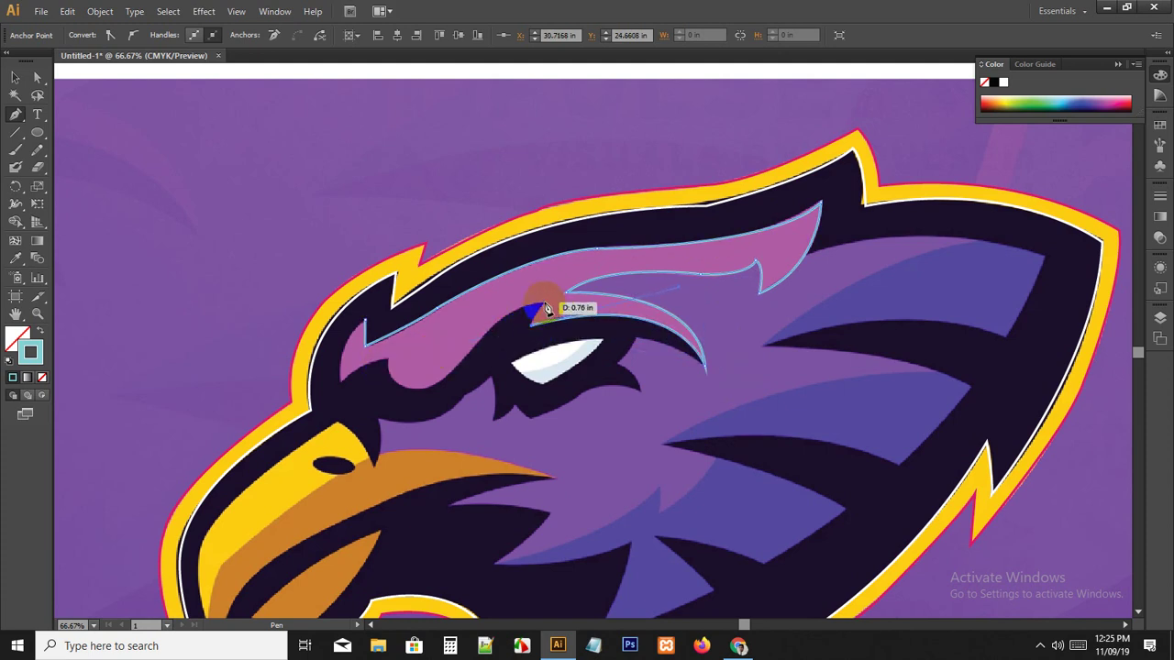
# Step: Trace from the notch above the eye around the pink brow's front bump and lower front point, closing the path at the front spike
pyautogui.moveTo(543, 301); pyautogui.dragTo(554, 292)
pyautogui.moveTo(481, 340)
pyautogui.mouseDown()
pyautogui.moveTo(446, 379)
pyautogui.moveTo(383, 376)
pyautogui.moveTo(395, 357)
pyautogui.moveTo(399, 372)
pyautogui.moveTo(325, 404)
pyautogui.moveTo(341, 380)
pyautogui.mouseUp()
pyautogui.click(487, 349)
pyautogui.click(394, 328)
pyautogui.moveTo(364, 319); pyautogui.dragTo(395, 294)
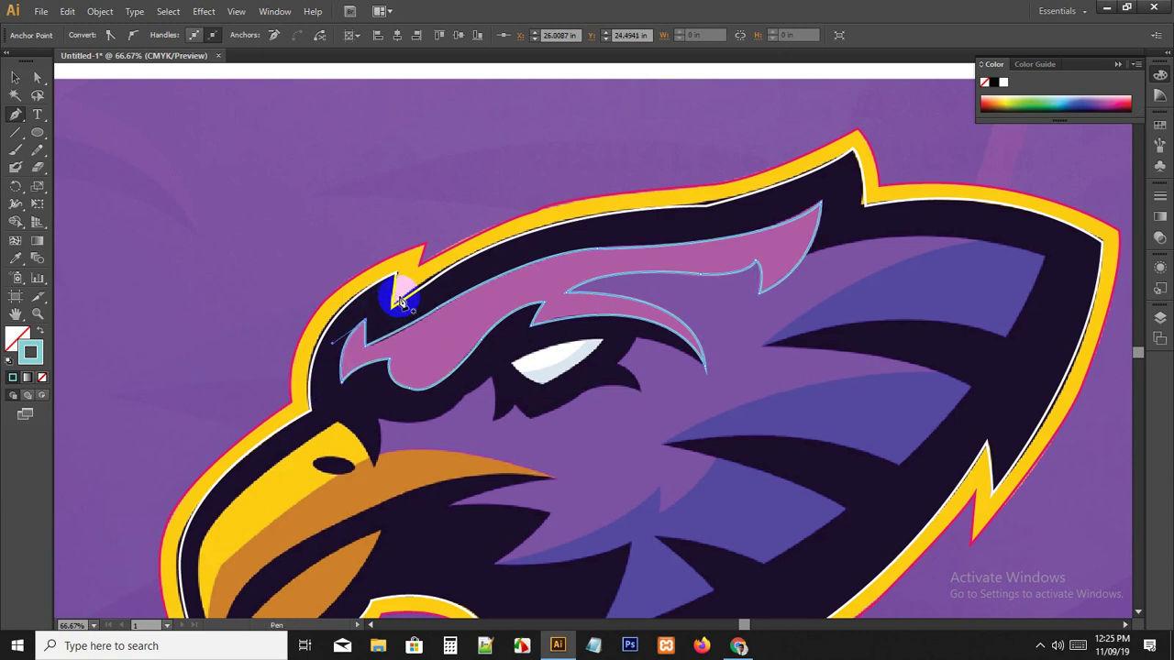
# Step: Hide the finished pink crest path
pyautogui.click(14, 77)
pyautogui.click(413, 364)
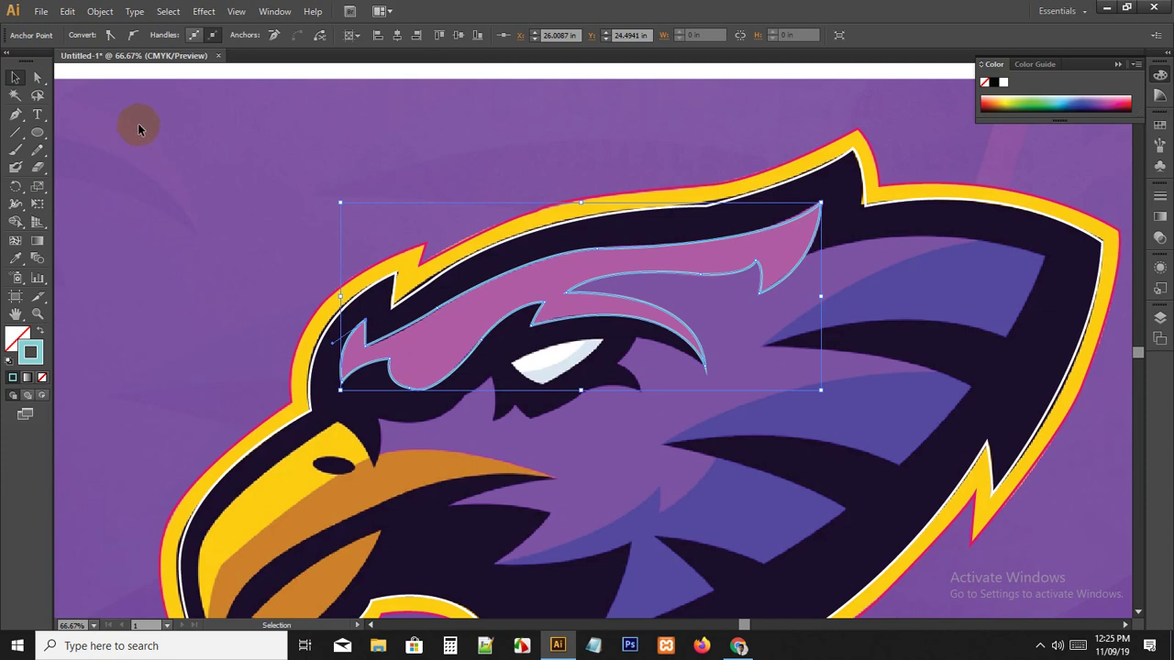
pyautogui.hotkey('ctrl', '-')
pyautogui.scroll(-1, 220, 211)
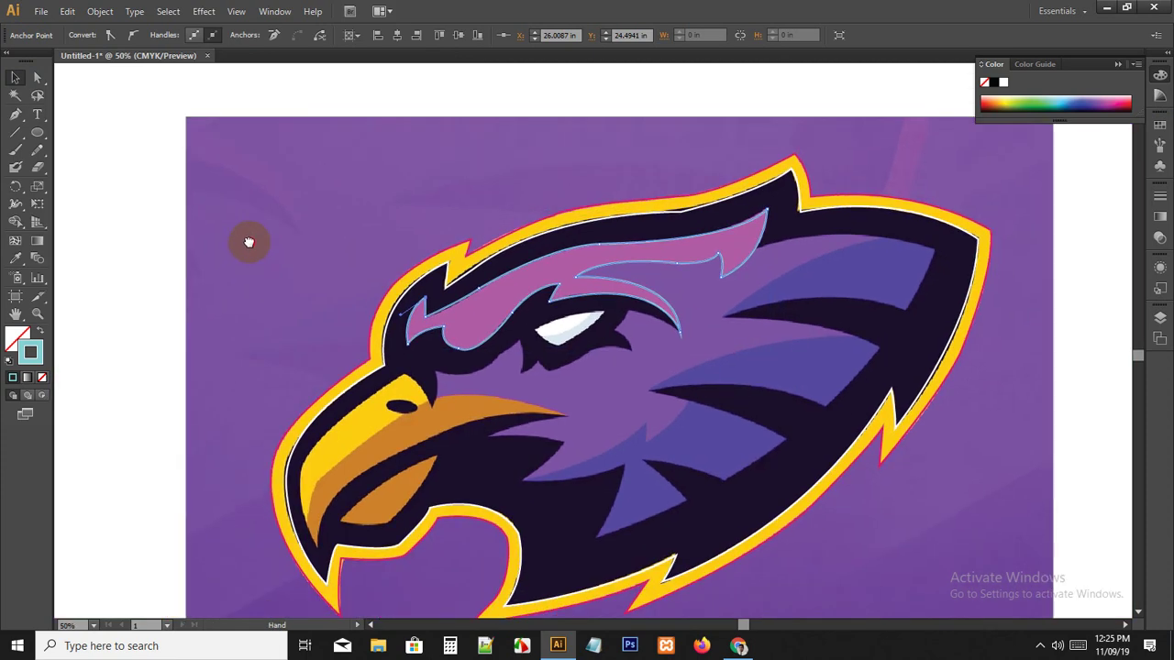
pyautogui.moveTo(249, 242); pyautogui.dragTo(244, 167)
pyautogui.click(244, 166)
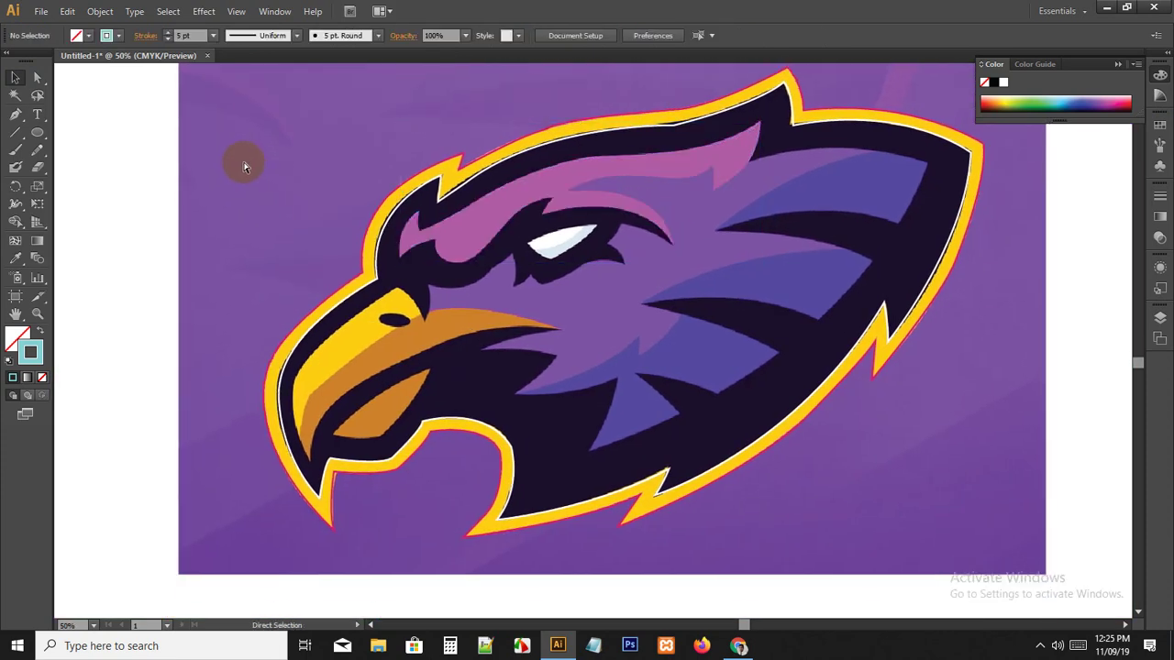
# Step: Start a new Pen path at the eye's front corner and trace its upper edge to the rear corner
pyautogui.press('v')
pyautogui.hotkey('ctrl', '+')
pyautogui.hotkey('ctrl', '+')
pyautogui.hotkey('ctrl', '+')
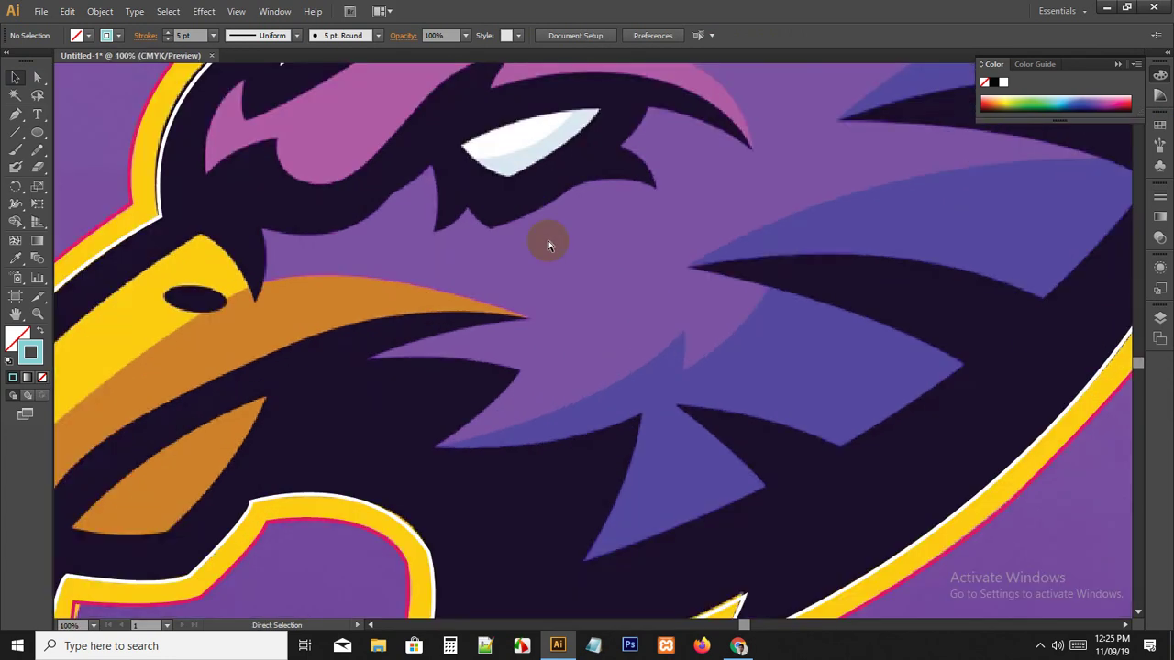
pyautogui.moveTo(503, 152); pyautogui.dragTo(471, 425)
pyautogui.click(16, 114)
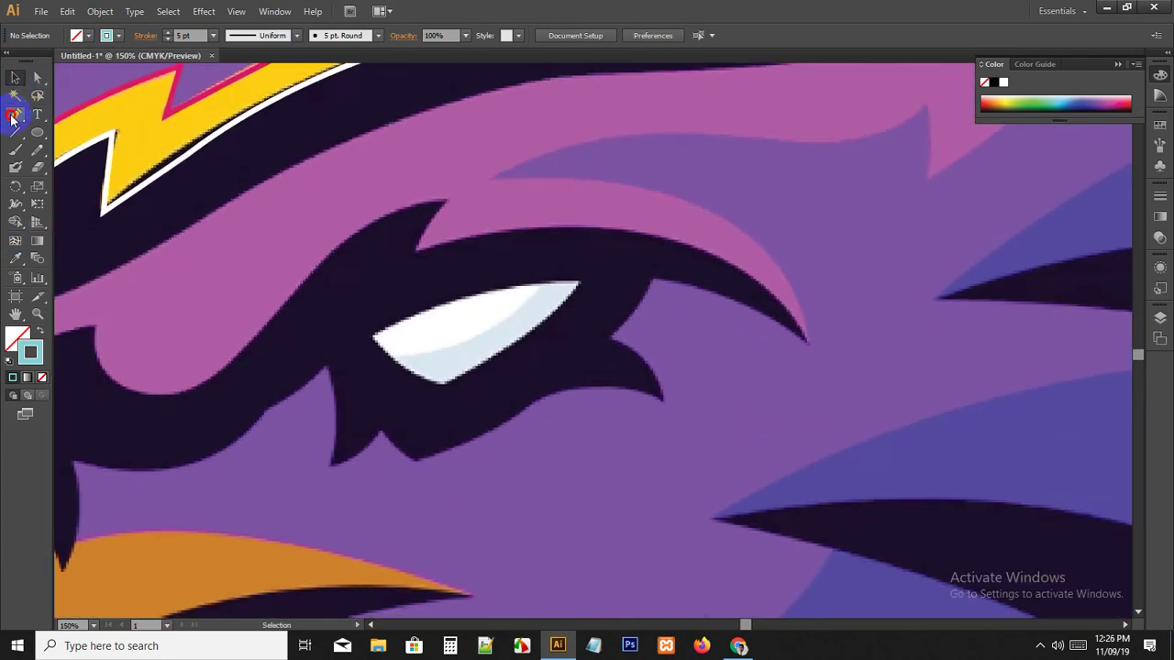
pyautogui.click(363, 336)
pyautogui.click(609, 280)
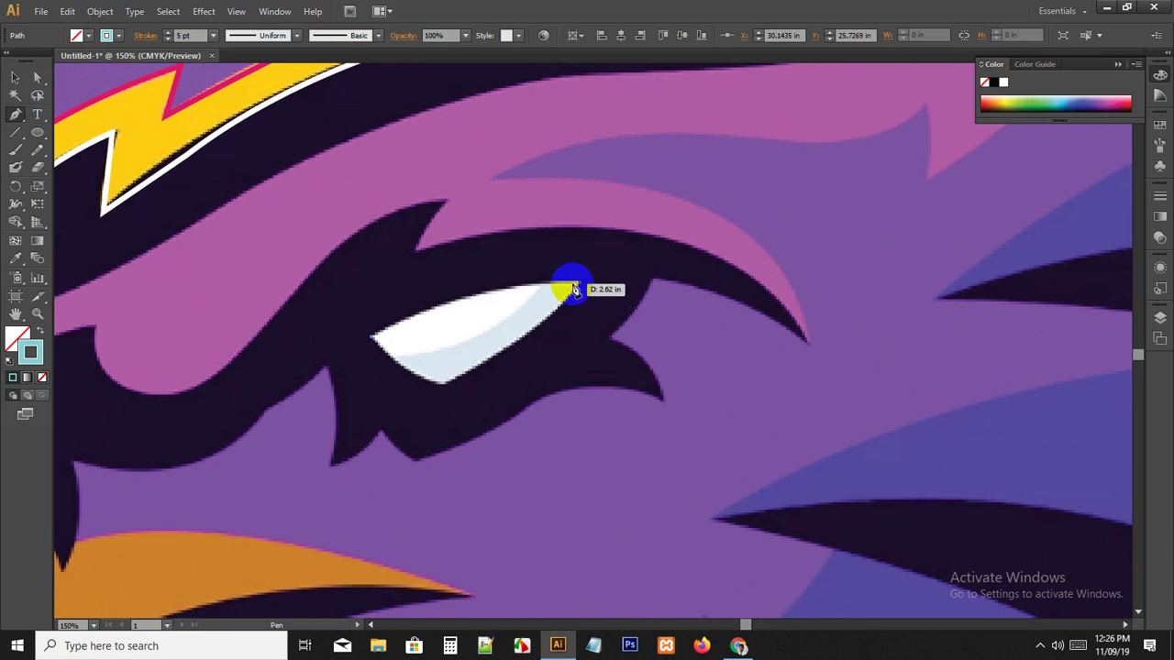
pyautogui.moveTo(575, 287); pyautogui.dragTo(662, 289)
pyautogui.click(577, 284)
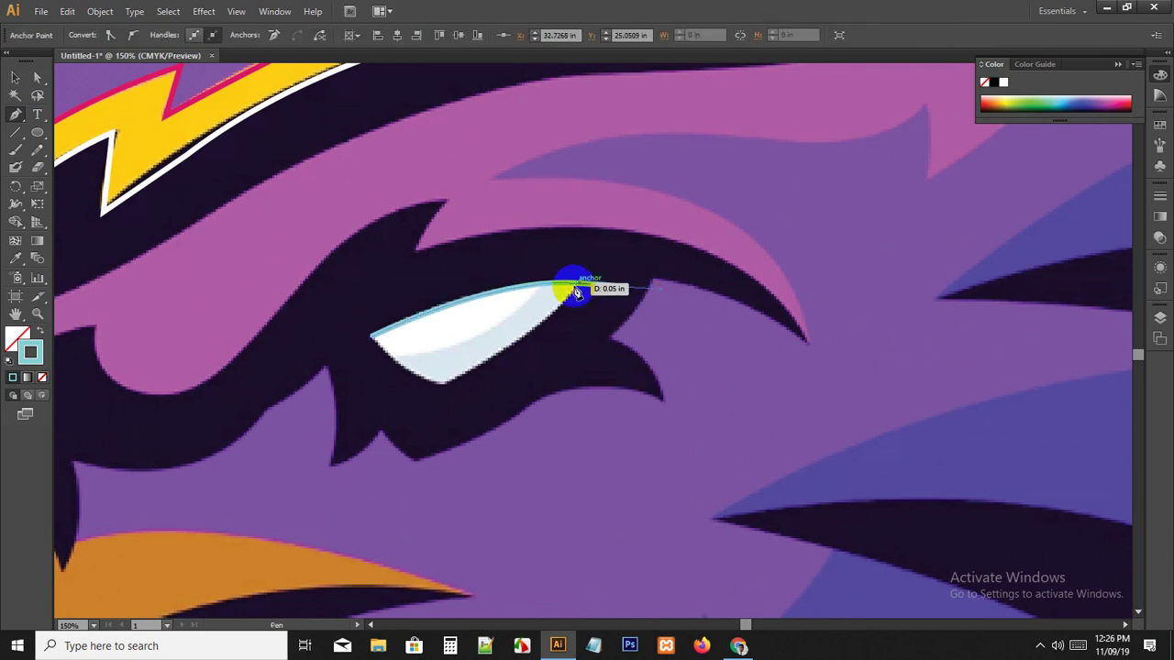
# Step: Trace the eye's lower edge through its lowest point back to the front corner, closing the eye path
pyautogui.moveTo(443, 389); pyautogui.dragTo(394, 398)
pyautogui.click(444, 384)
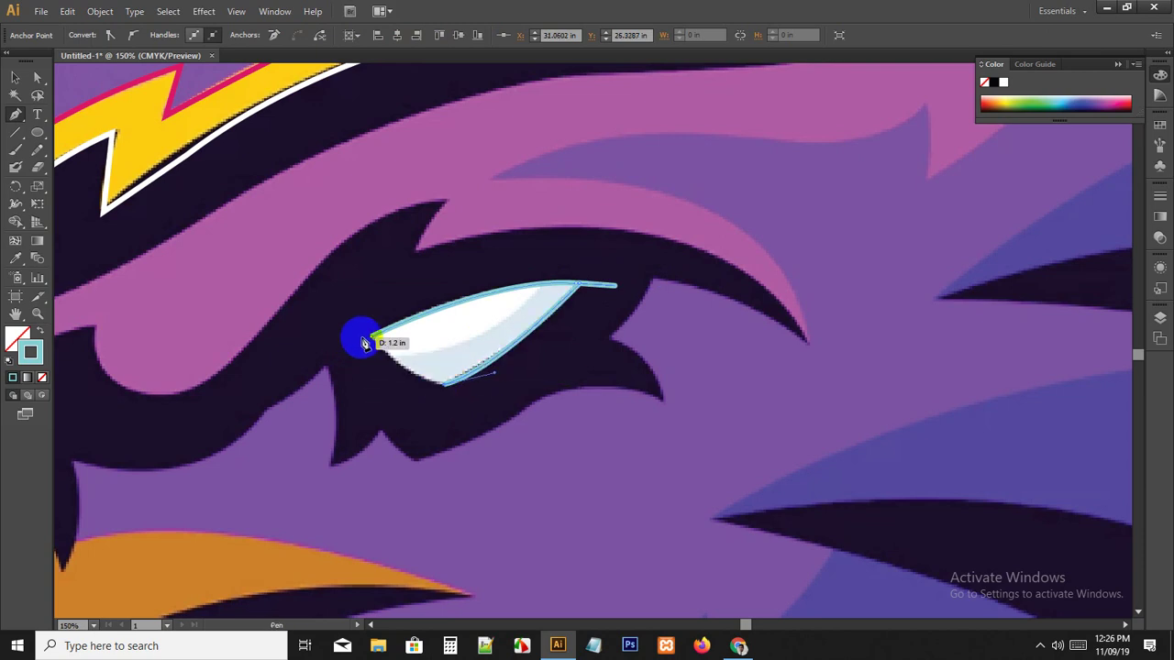
pyautogui.click(370, 339)
pyautogui.moveTo(370, 338); pyautogui.dragTo(347, 299)
pyautogui.click(15, 77)
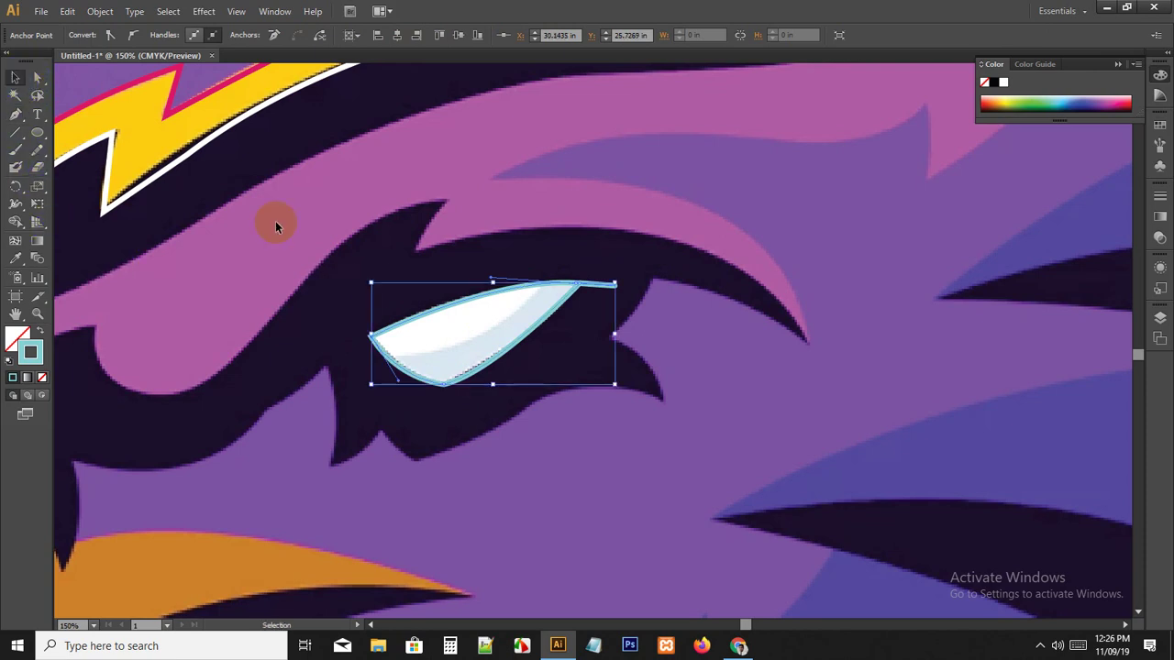
# Step: Hide the finished eye path and trace the eye's white highlight as a closed Pen path above the pale blue shading
pyautogui.click(380, 298)
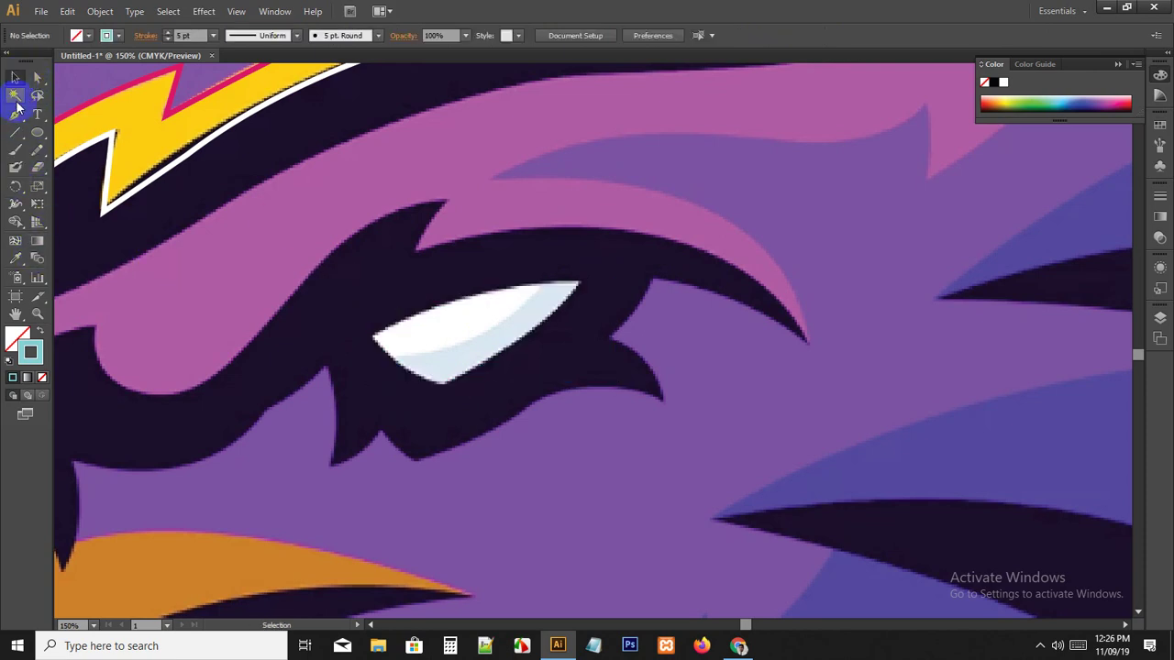
pyautogui.click(16, 116)
pyautogui.click(373, 337)
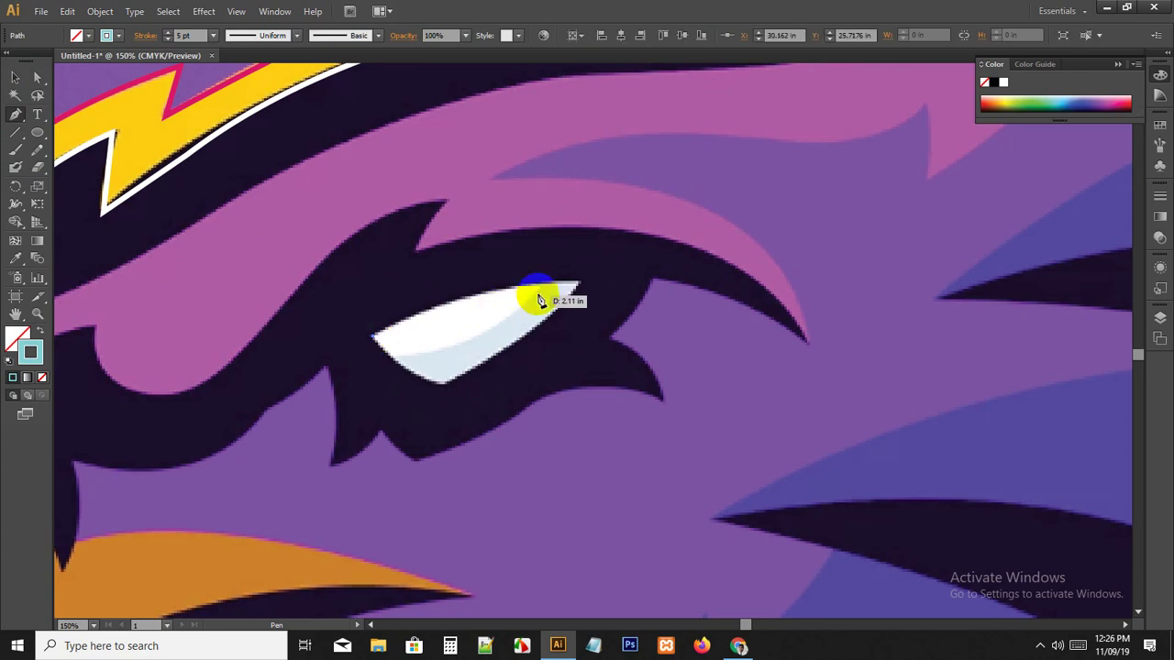
pyautogui.moveTo(541, 285); pyautogui.dragTo(615, 286)
pyautogui.click(542, 285)
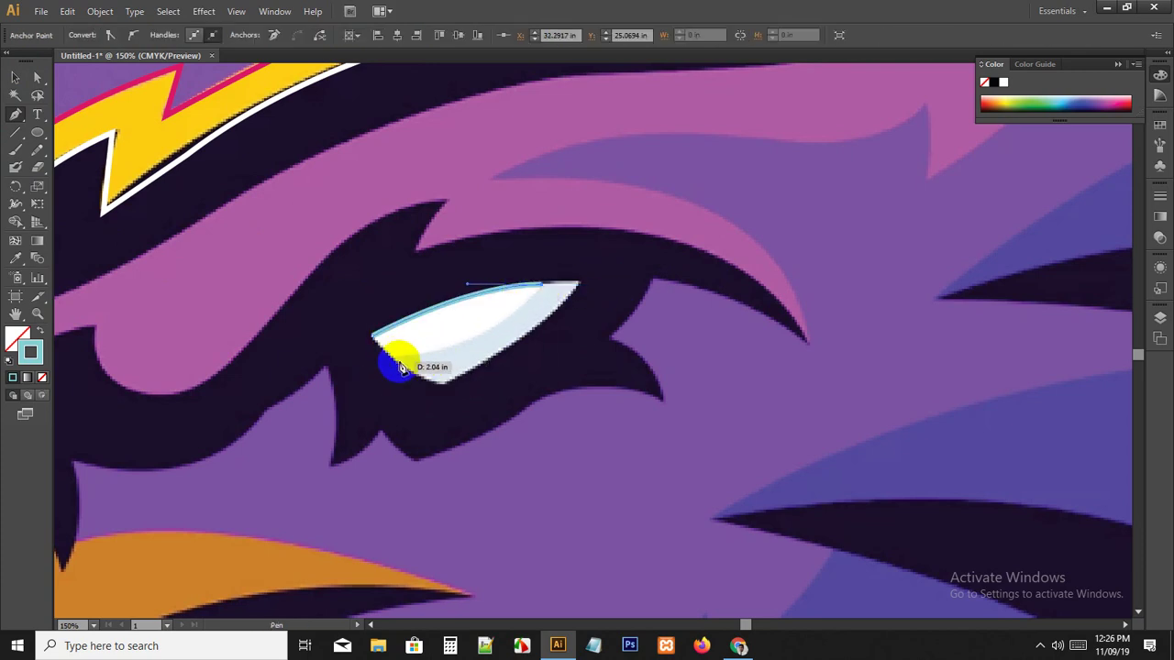
pyautogui.moveTo(395, 359); pyautogui.dragTo(298, 351)
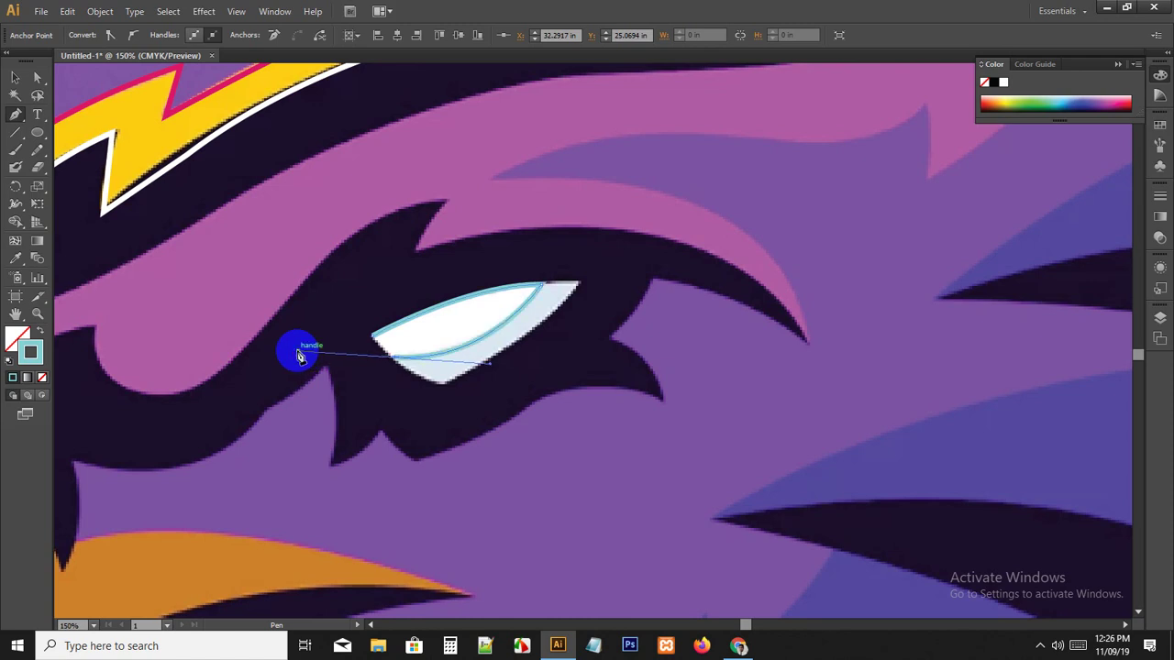
pyautogui.click(370, 336)
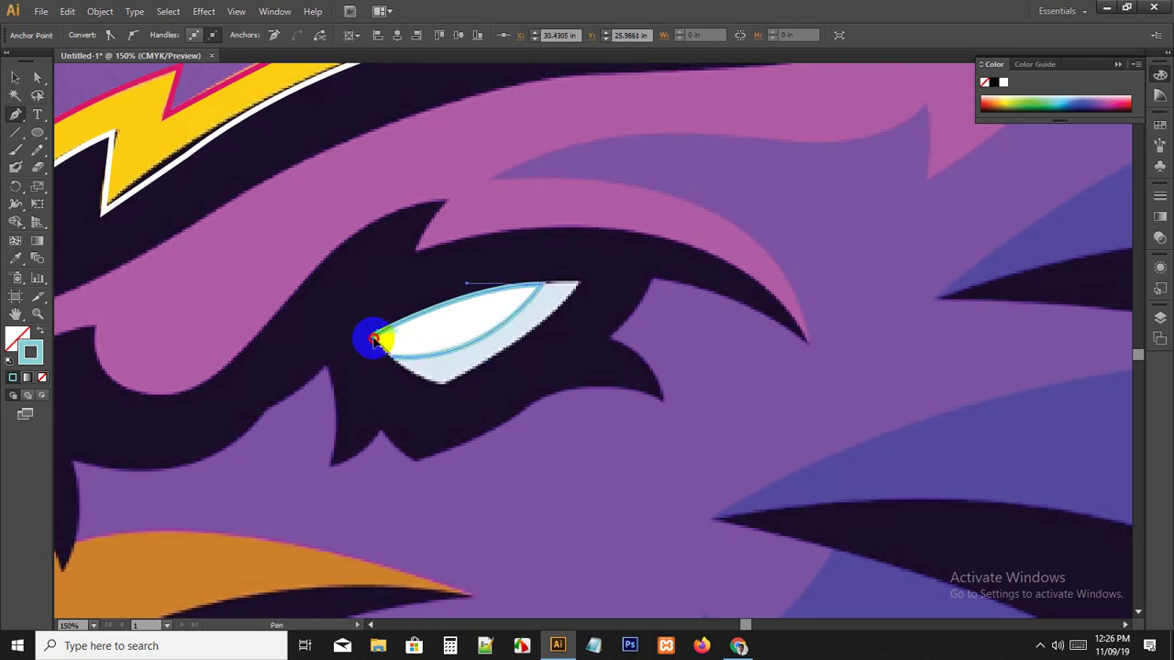
# Step: Hide the finished white highlight path of the eye
pyautogui.click(14, 75)
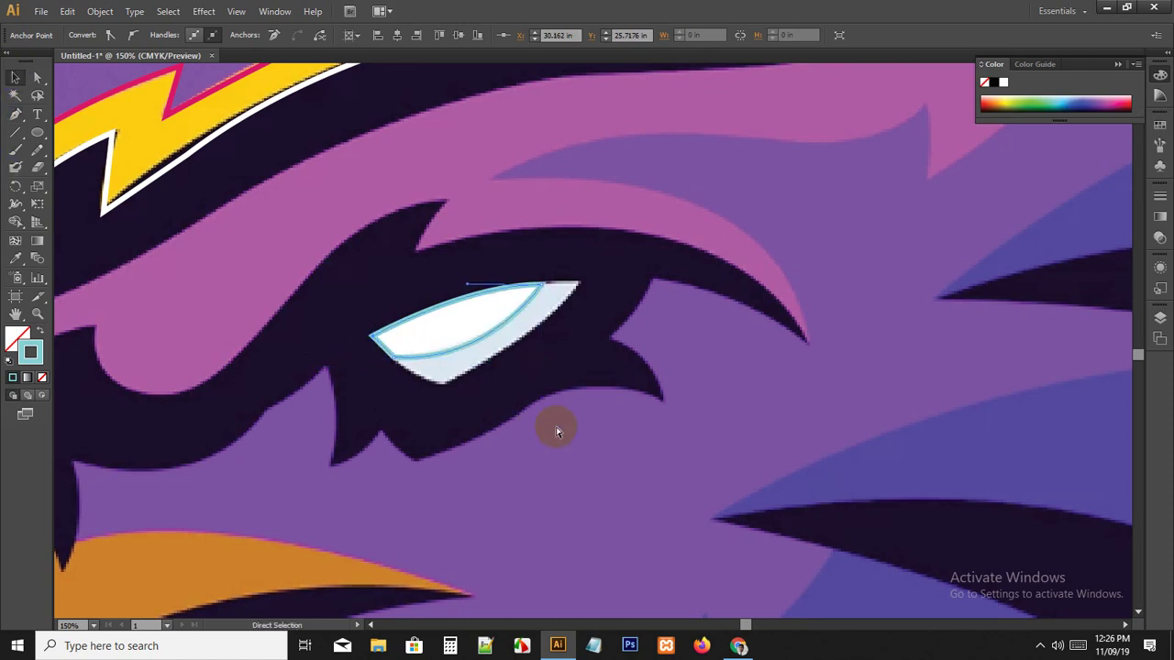
pyautogui.click(557, 431)
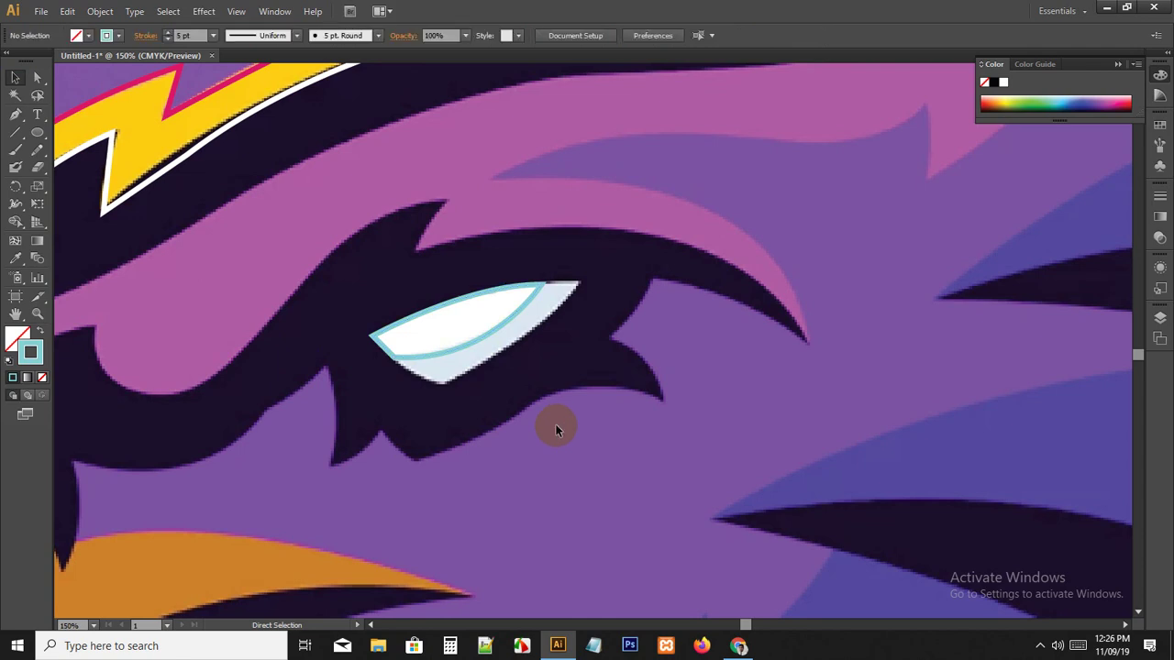
pyautogui.click(511, 368)
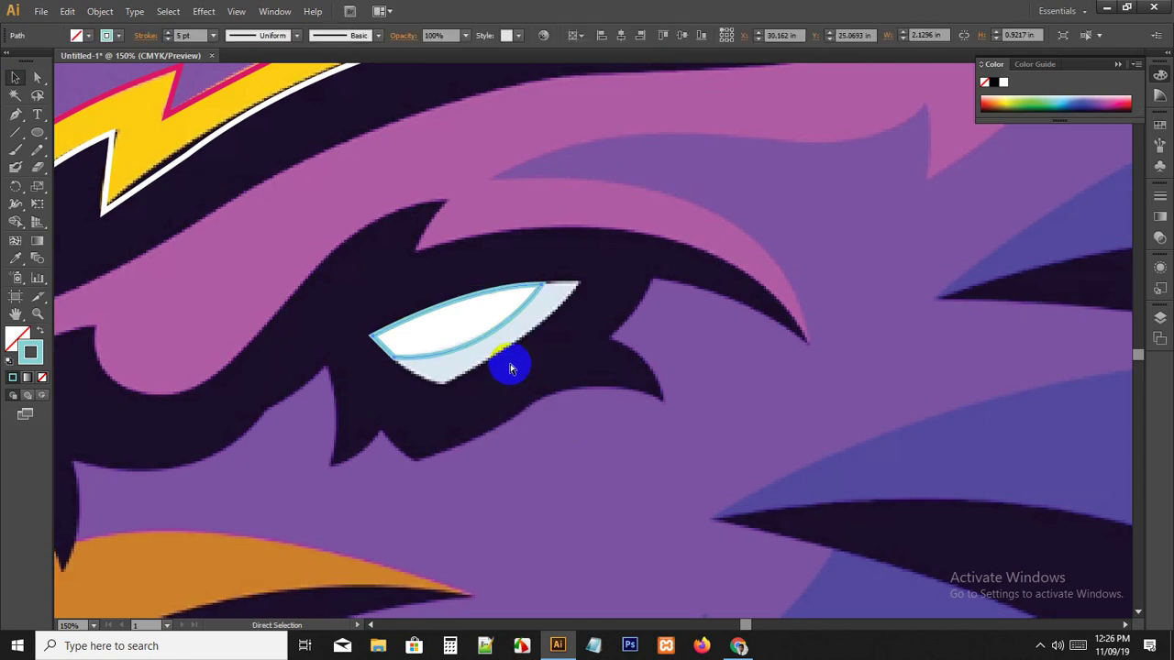
pyautogui.press('Delete')
# Step: Trace the orange lower beak shape with the Pen tool from its front tip over the rear point and bottom corner, closing the path
pyautogui.hotkey('ctrl', '-')
pyautogui.hotkey('ctrl', '-')
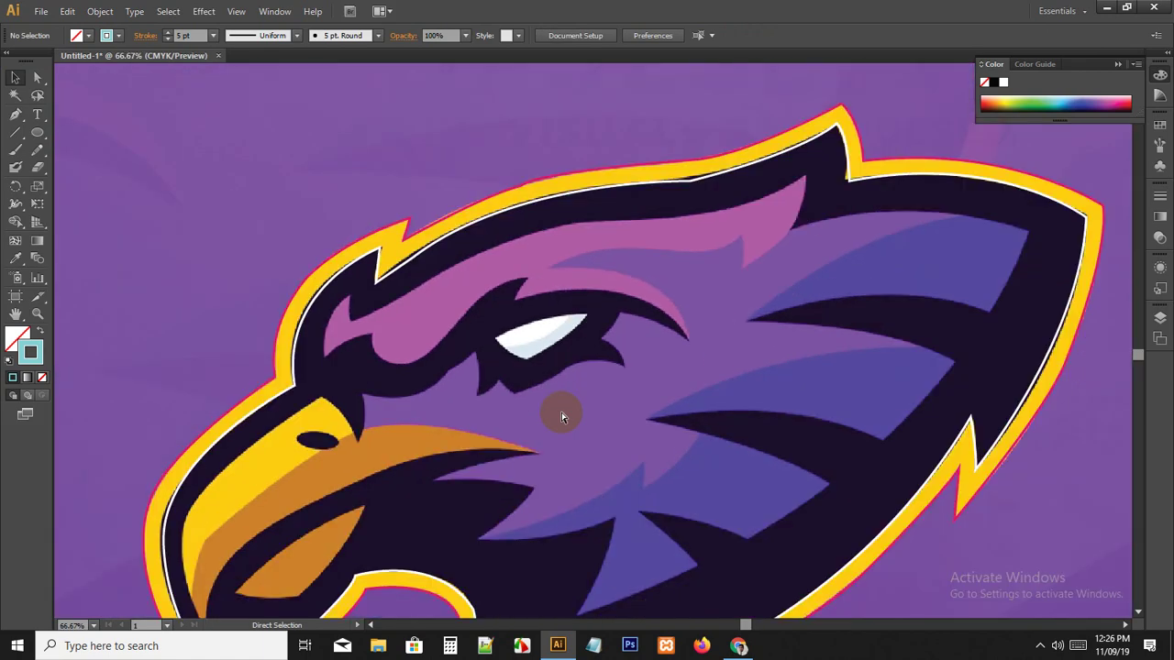
pyautogui.moveTo(578, 525); pyautogui.dragTo(616, 269)
pyautogui.click(15, 114)
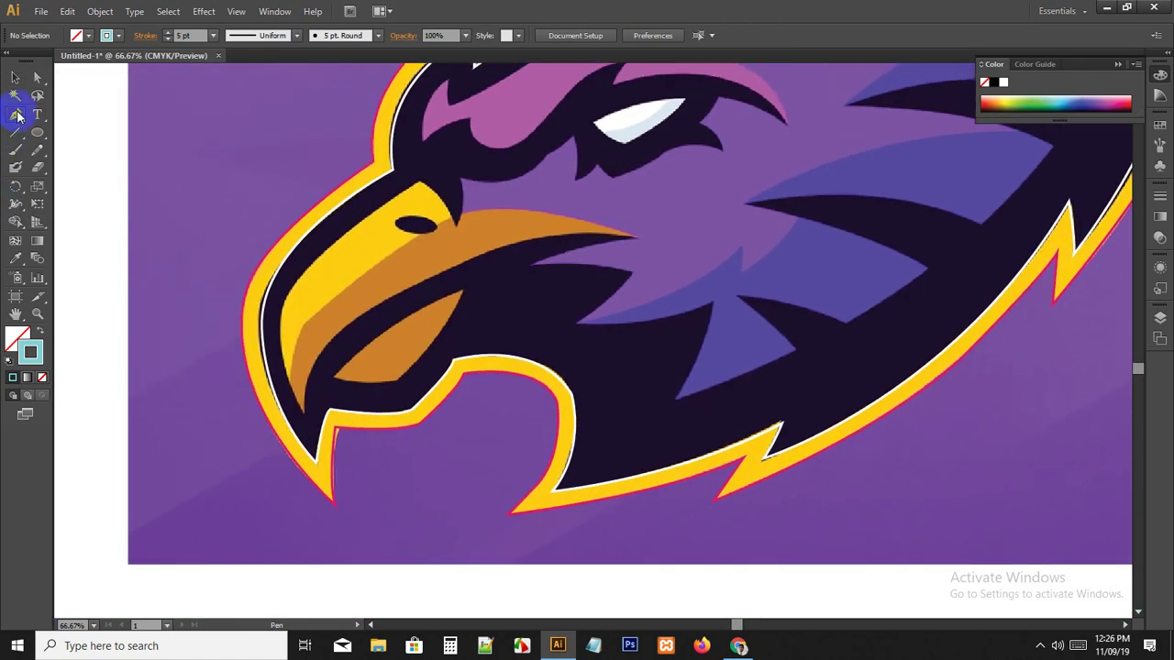
pyautogui.moveTo(336, 369); pyautogui.dragTo(520, 274)
pyautogui.click(464, 294)
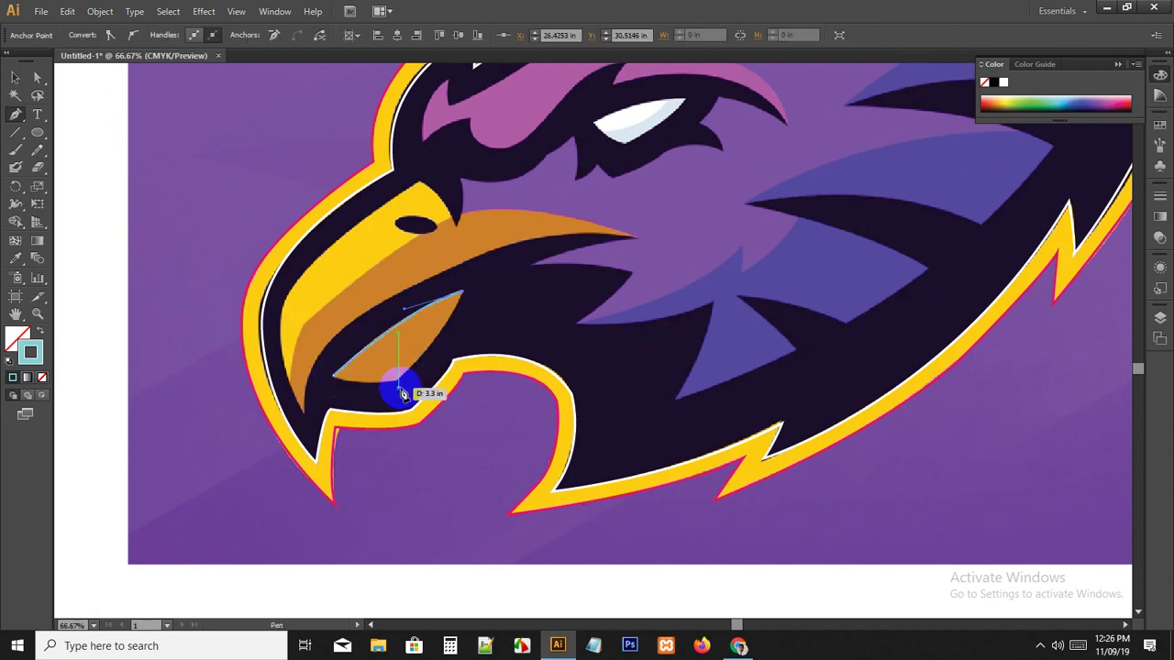
pyautogui.moveTo(397, 381); pyautogui.dragTo(316, 364)
pyautogui.click(397, 382)
pyautogui.click(333, 375)
pyautogui.click(15, 77)
pyautogui.click(408, 467)
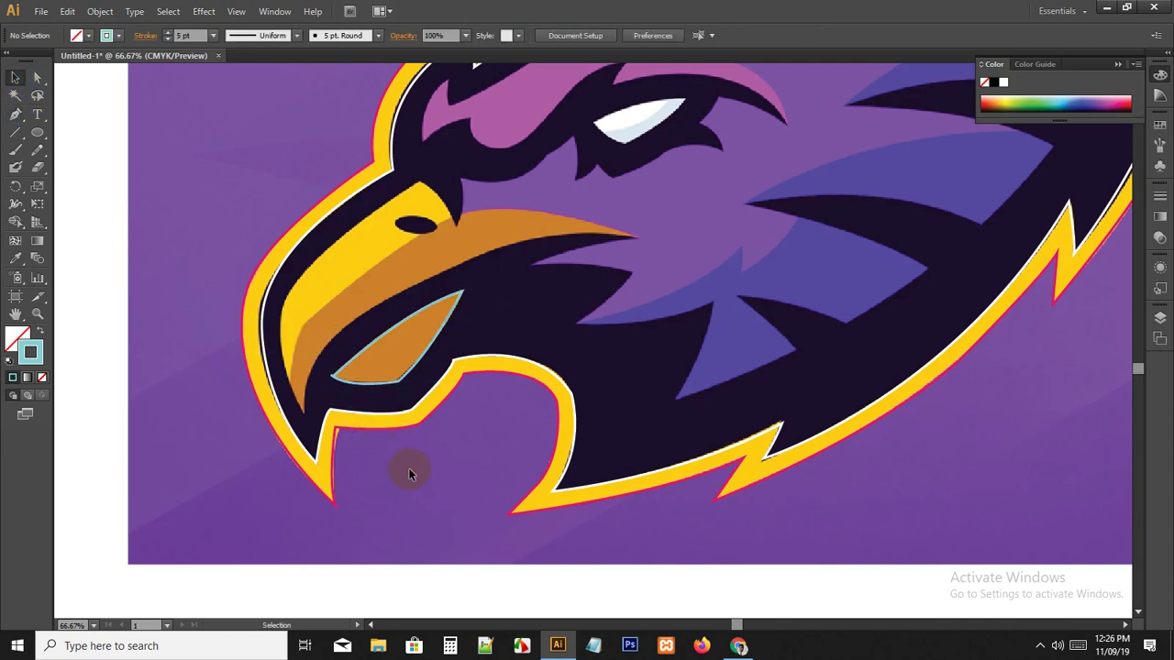
pyautogui.click(389, 385)
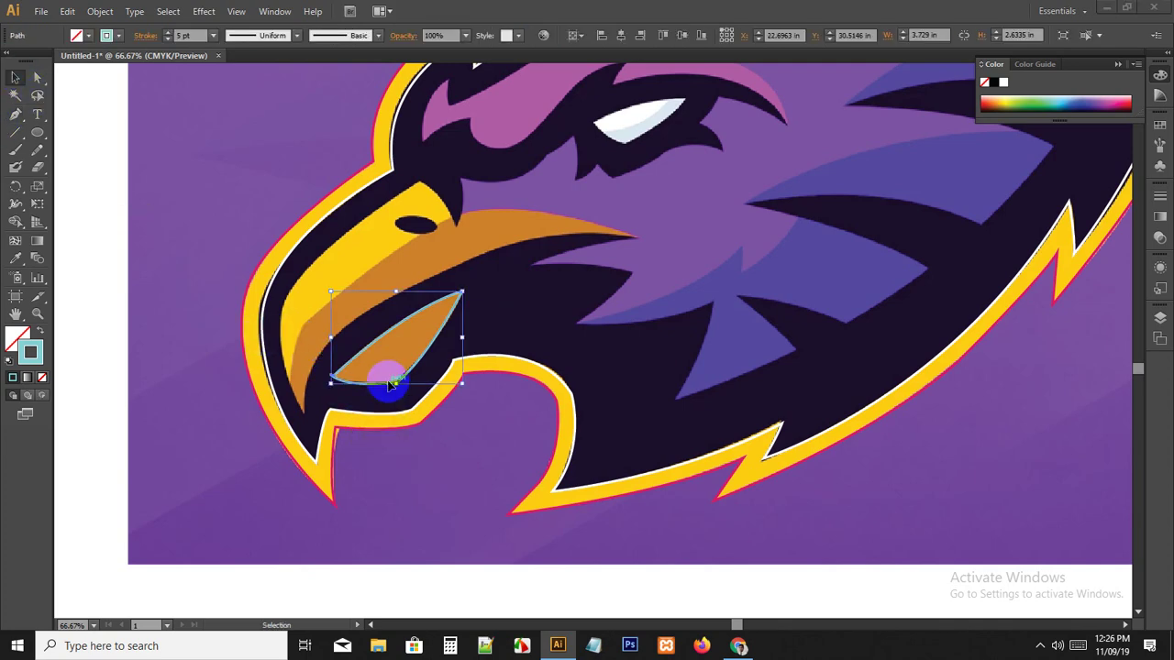
pyautogui.press('super')
pyautogui.press('super')
pyautogui.press('a')
pyautogui.hotkey('ctrl', 'shift', 'a')
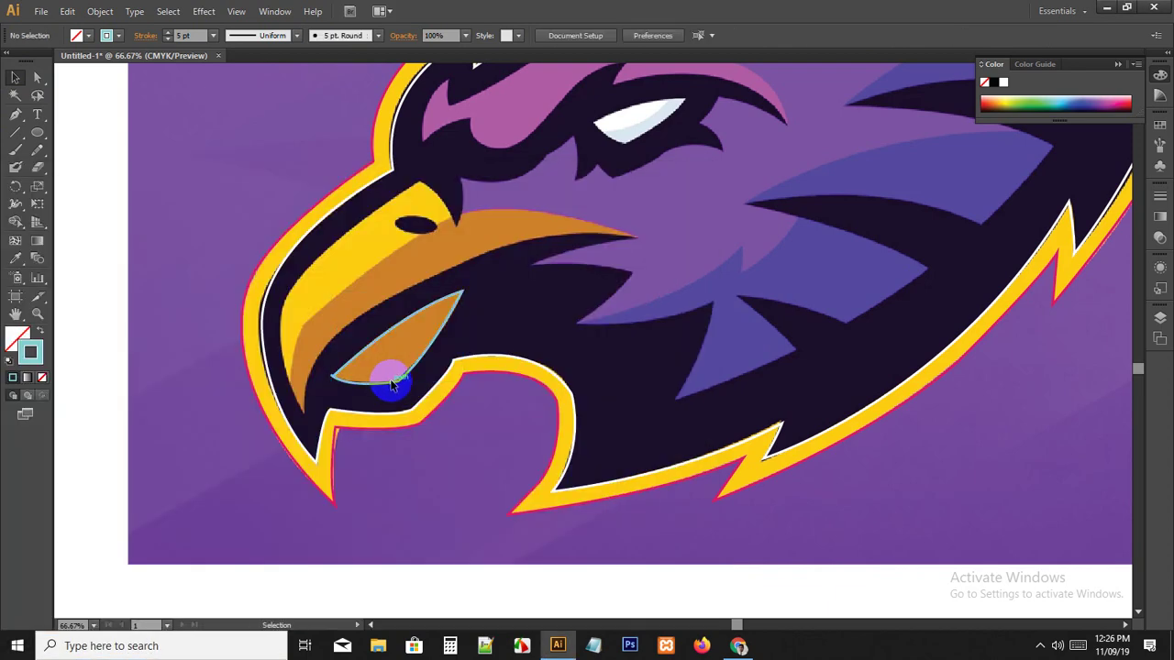
# Step: Remove the bottom segment of the lower beak path and redraw it as a curve from the bottom corner, closing at the front tip
pyautogui.scroll(2, 456, 408)
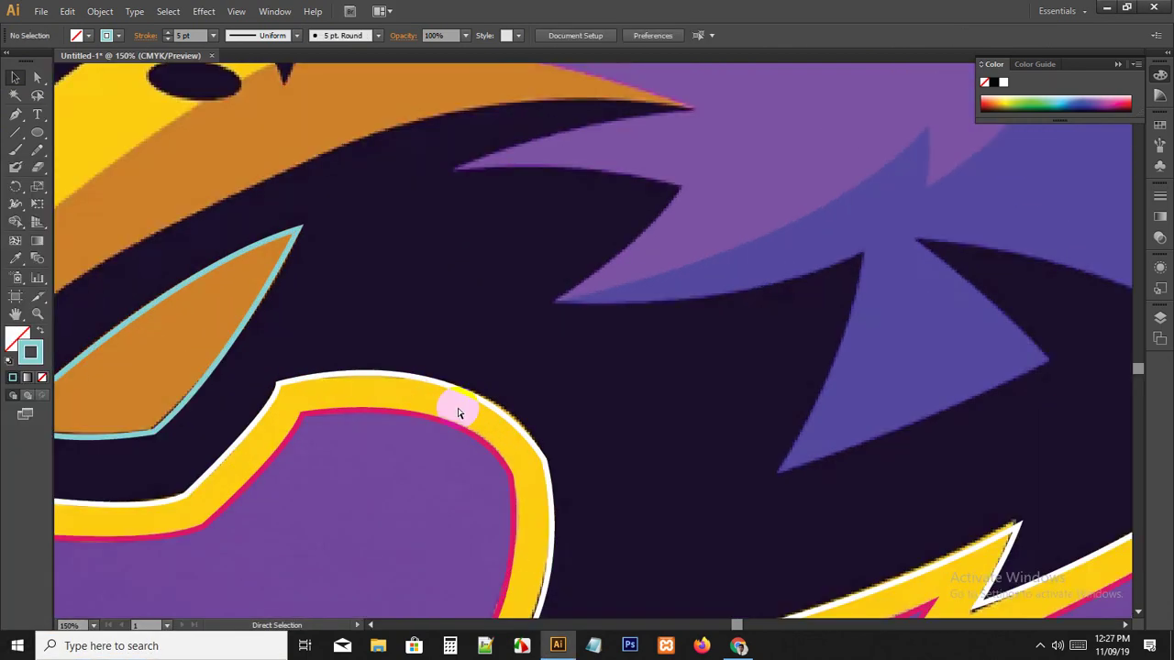
pyautogui.moveTo(459, 407); pyautogui.dragTo(651, 329)
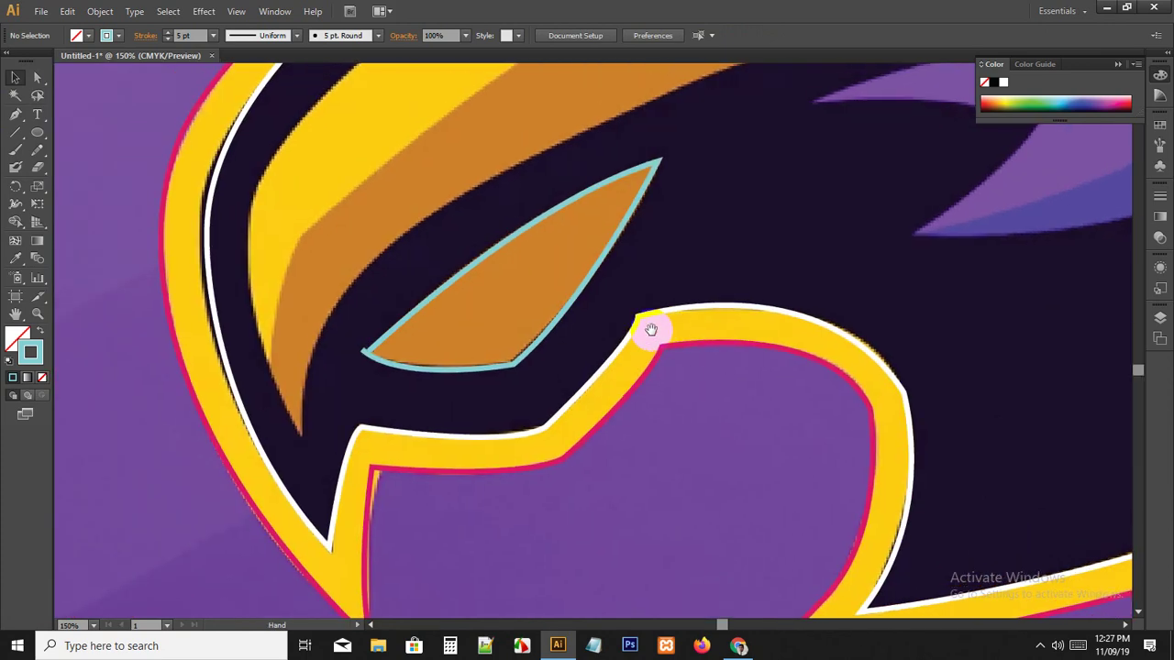
pyautogui.keyDown('ctrl'); pyautogui.click(437, 379); pyautogui.keyUp('ctrl')
pyautogui.press('Delete')
pyautogui.click(371, 349)
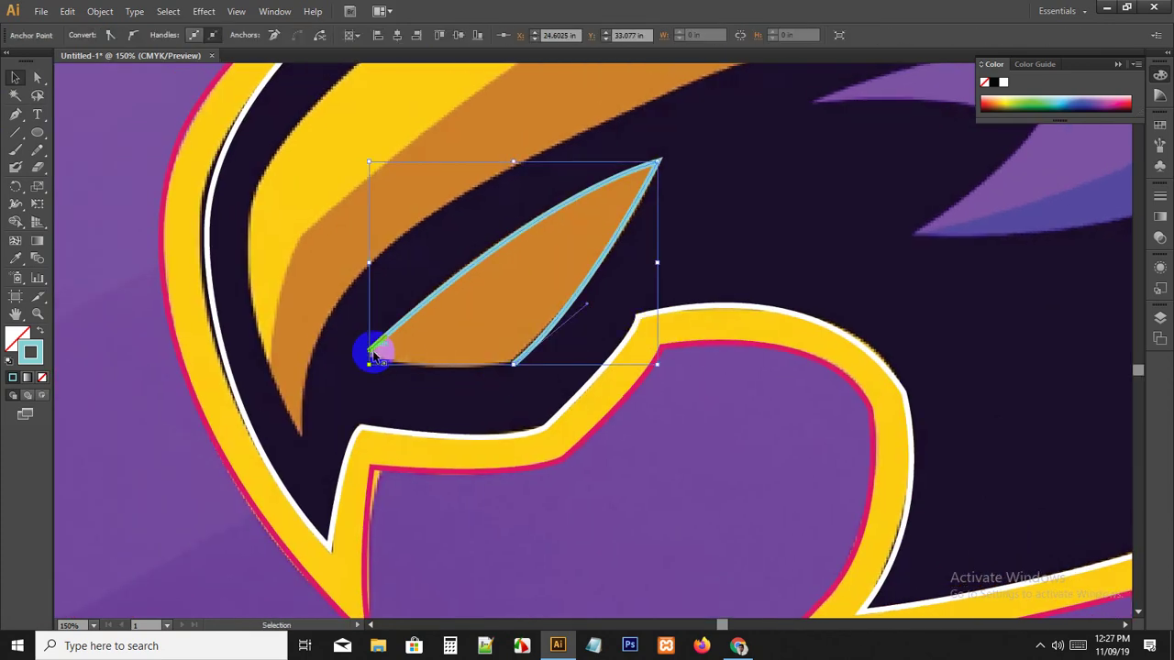
pyautogui.click(14, 113)
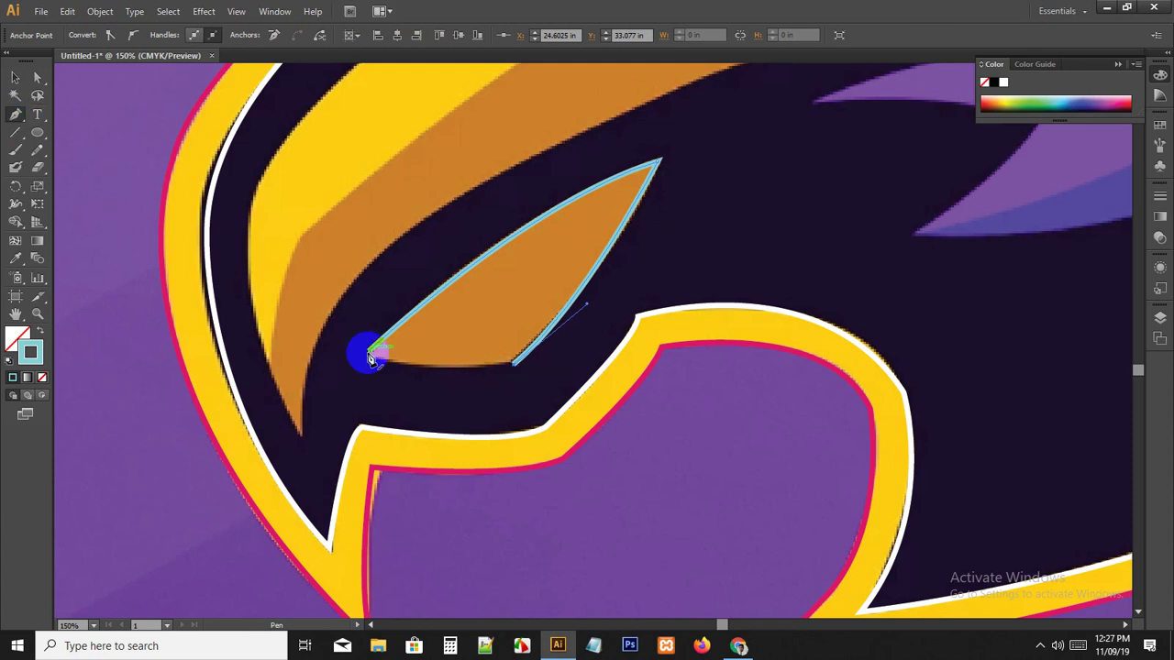
pyautogui.click(514, 365)
pyautogui.moveTo(466, 379); pyautogui.dragTo(367, 332)
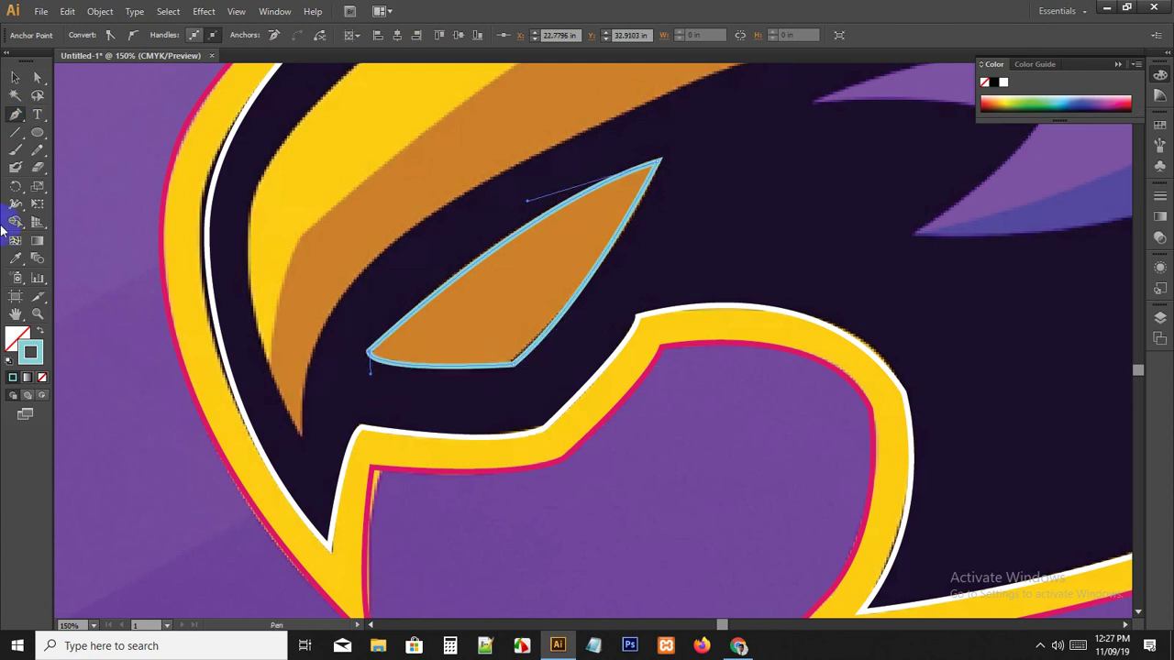
pyautogui.click(16, 77)
pyautogui.click(126, 392)
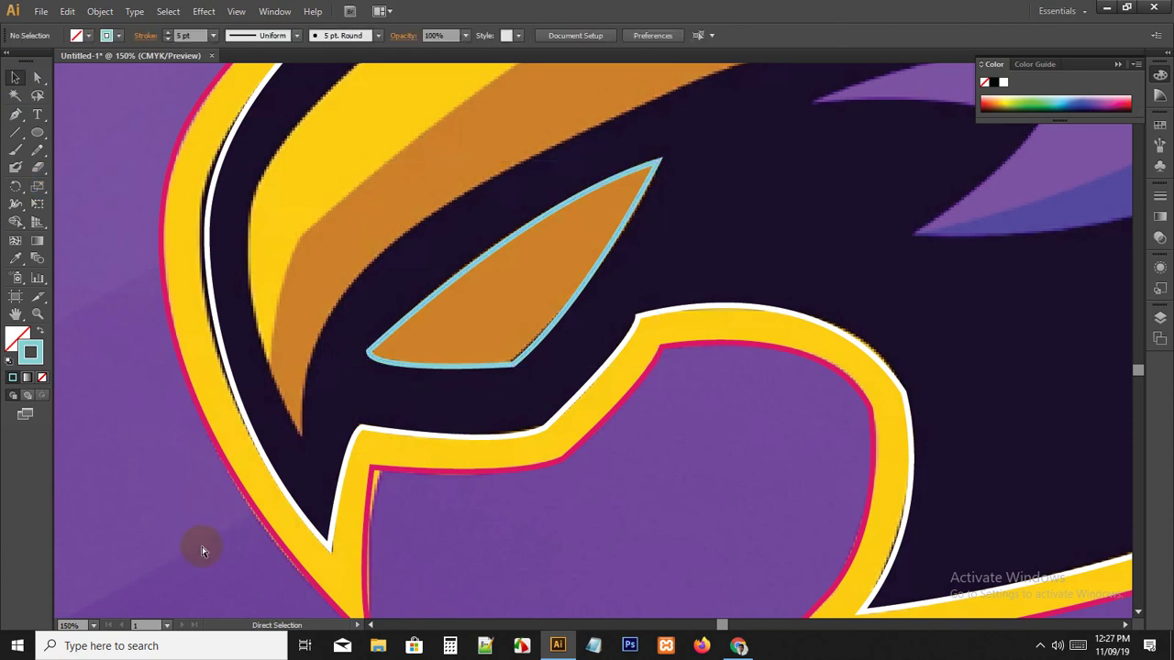
# Step: Undo the lower beak path's segments back to its starting point and redo them
pyautogui.hotkey('ctrl', 'z')
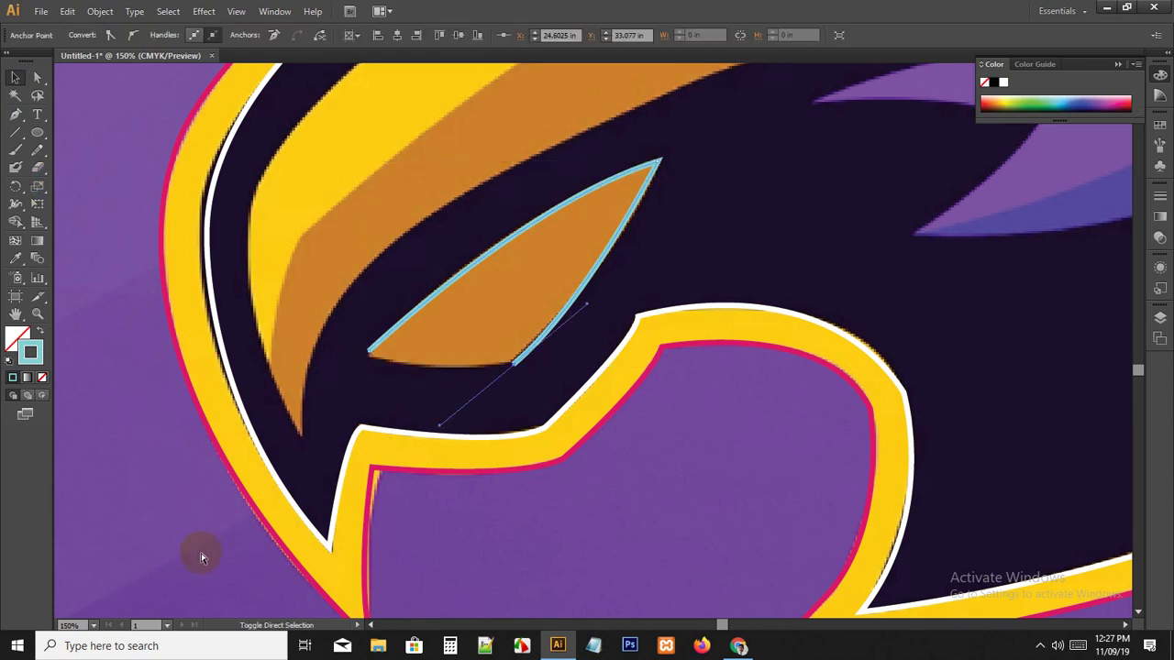
pyautogui.hotkey('ctrl', 'z')
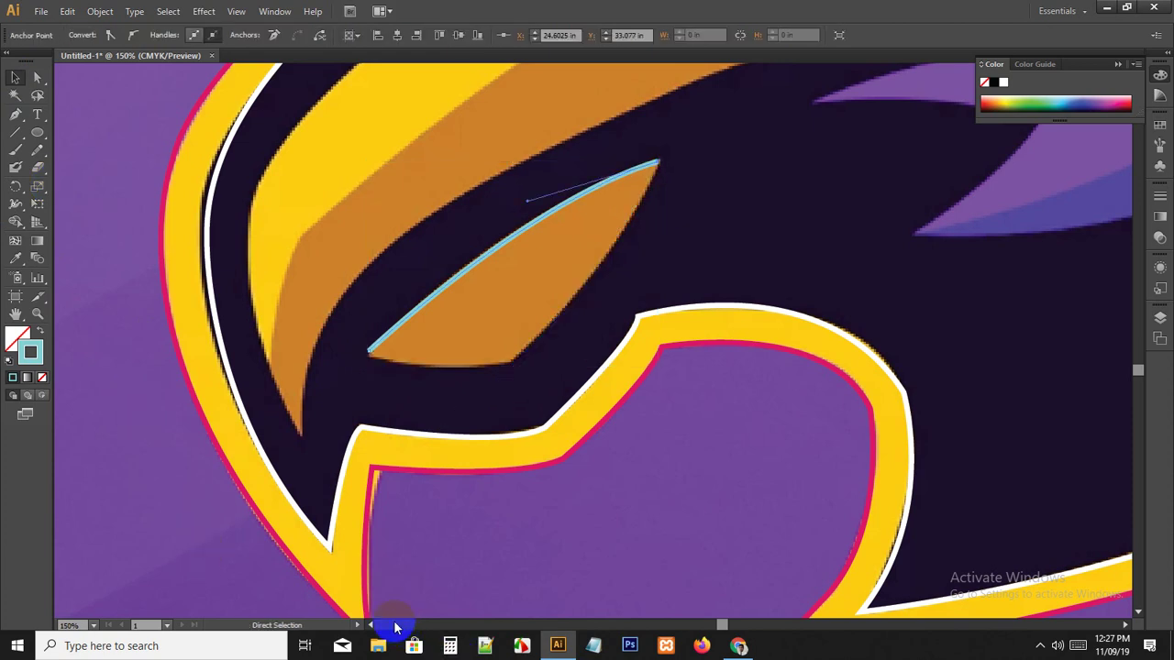
pyautogui.hotkey('ctrl', 'z')
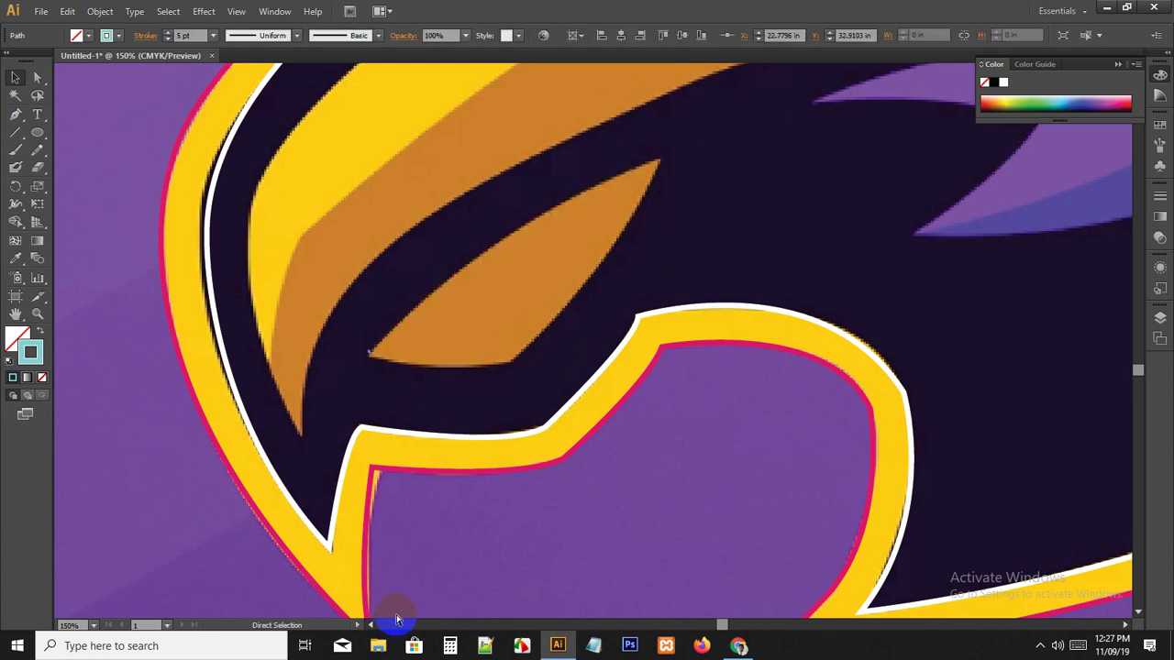
pyautogui.hotkey('ctrl', 'shift', 'z')
pyautogui.hotkey('ctrl', 'shift', 'z')
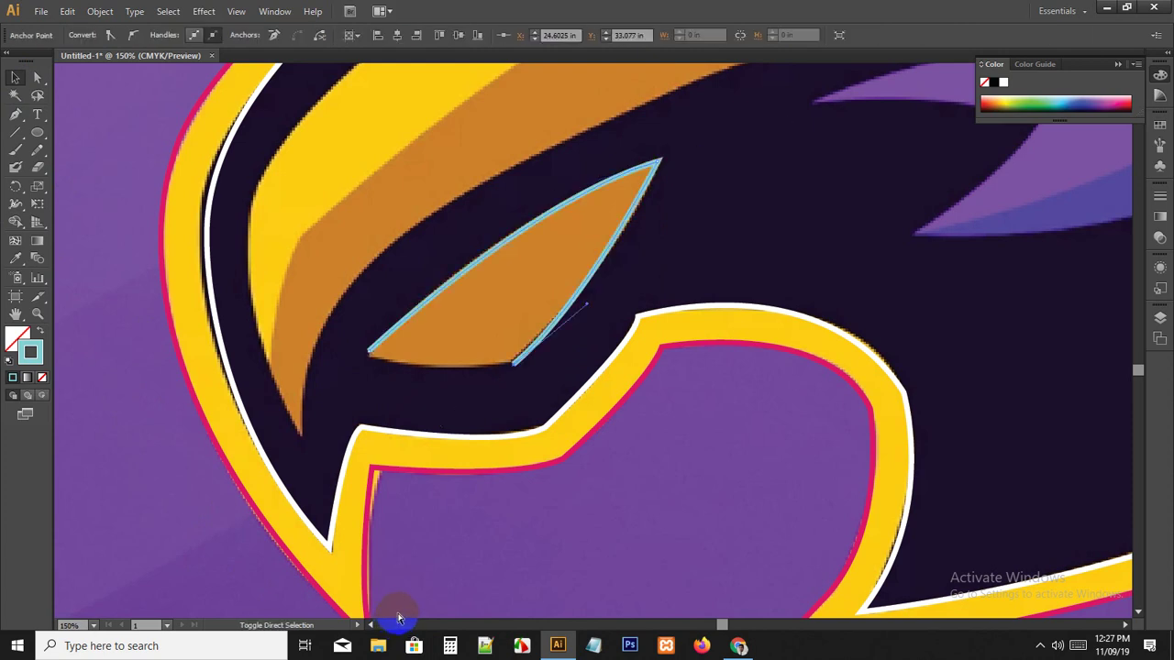
pyautogui.hotkey('ctrl', 'shift', 'z')
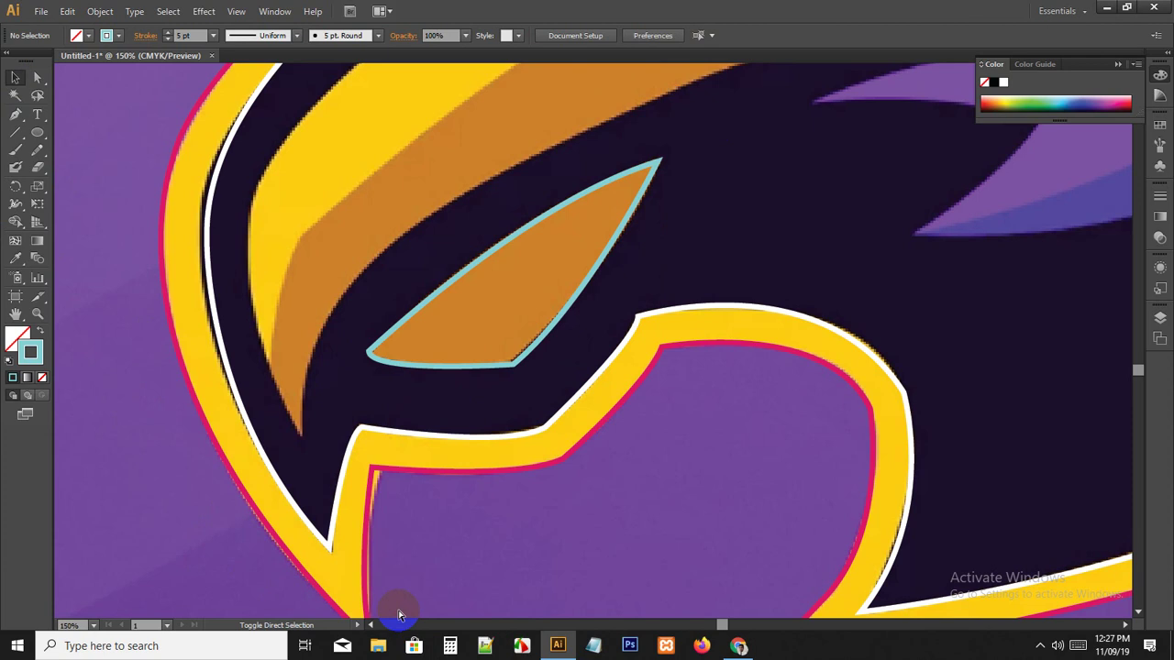
pyautogui.click(511, 367)
pyautogui.click(612, 571)
pyautogui.click(461, 334)
pyautogui.click(374, 353)
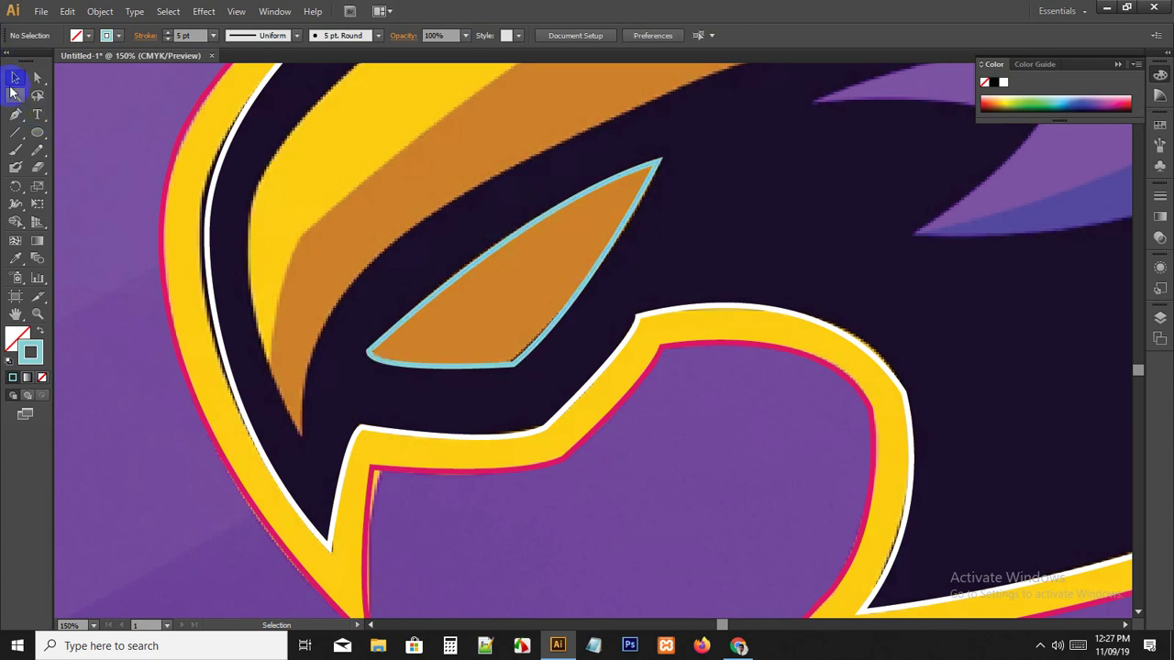
pyautogui.click(18, 115)
pyautogui.click(216, 186)
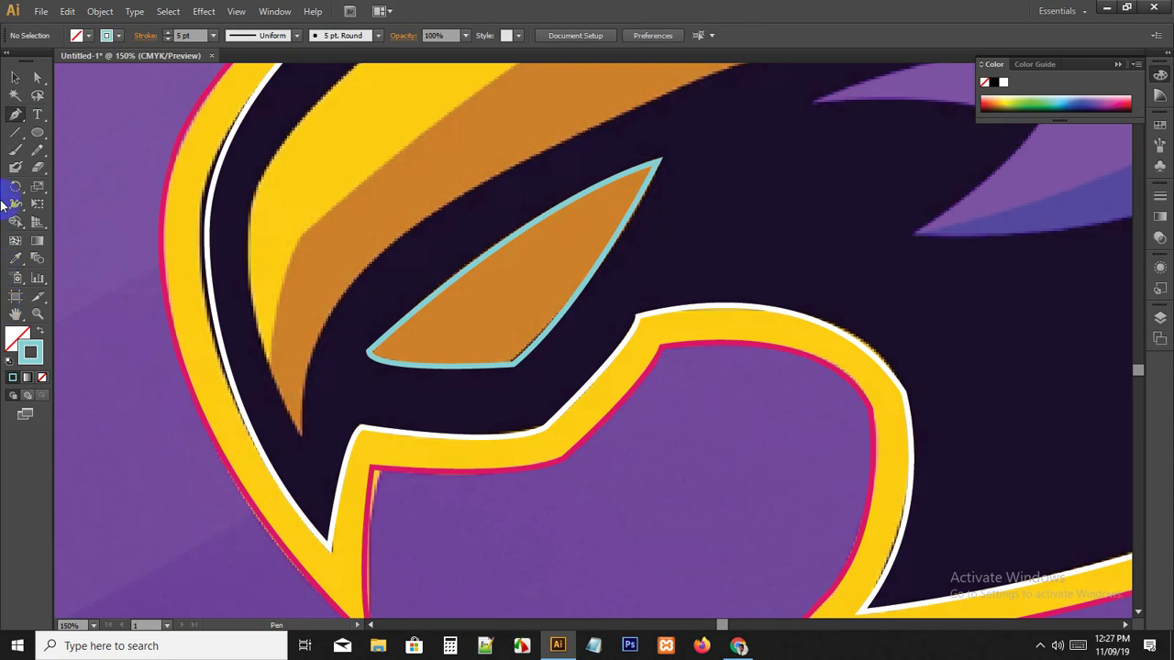
pyautogui.click(15, 78)
# Step: Start a new Pen path at the lower tip of the upper beak's orange shading and trace its lower edge to the rear point
pyautogui.press('space')
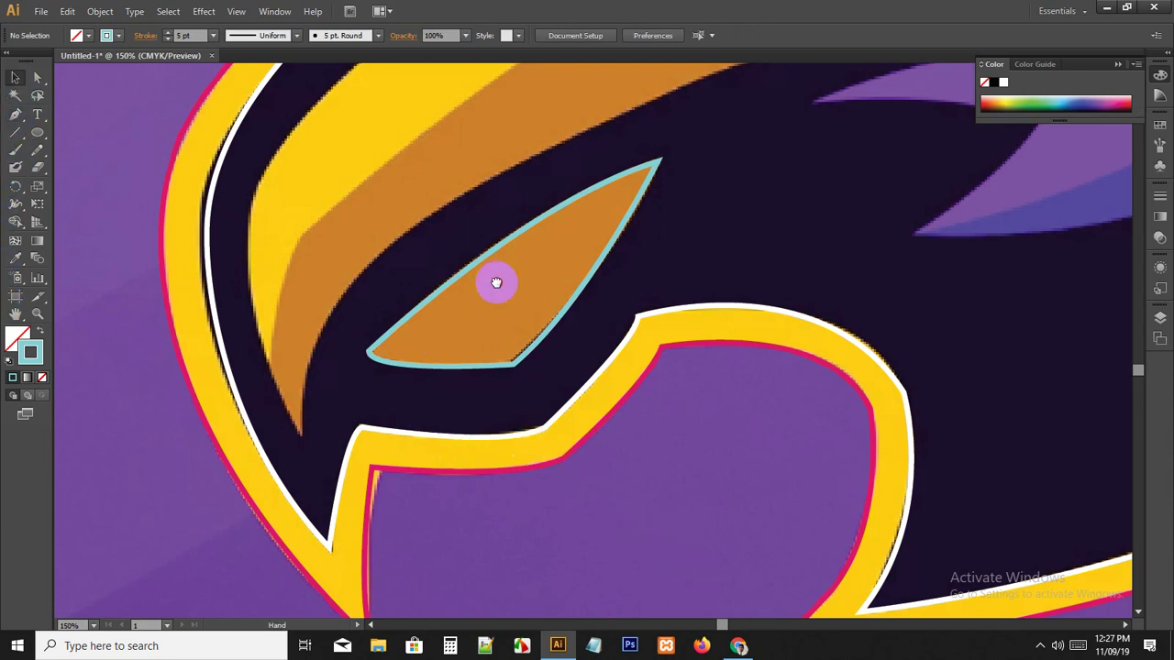
pyautogui.moveTo(496, 282); pyautogui.dragTo(478, 431)
pyautogui.scroll(1, 477, 430)
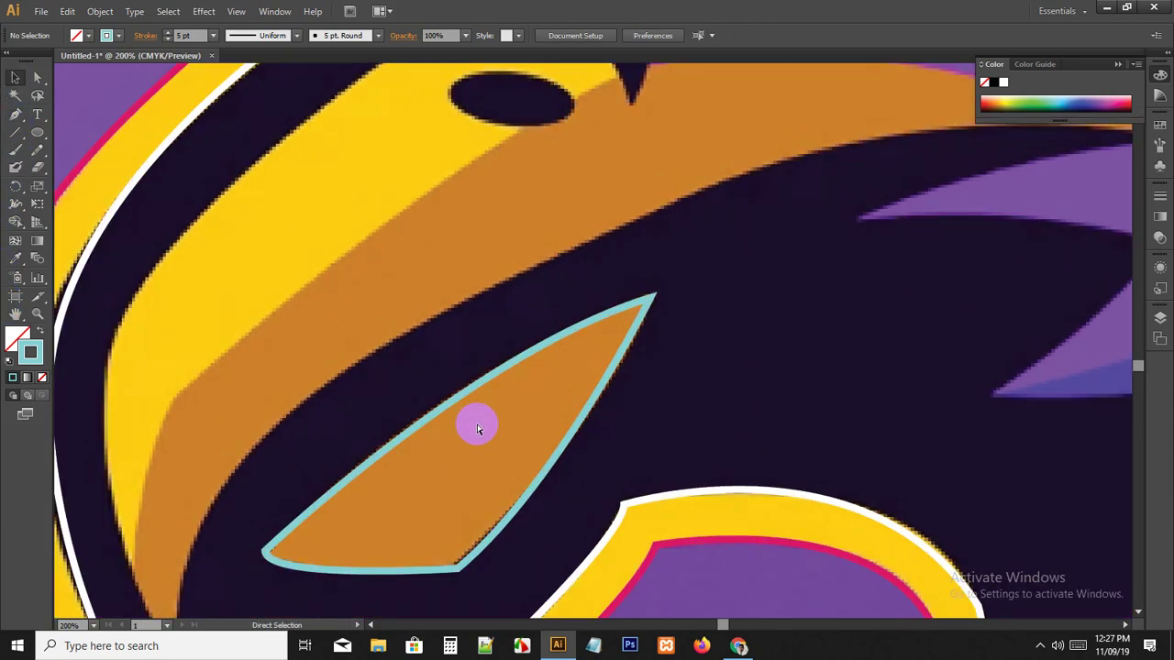
pyautogui.scroll(-1, 477, 429)
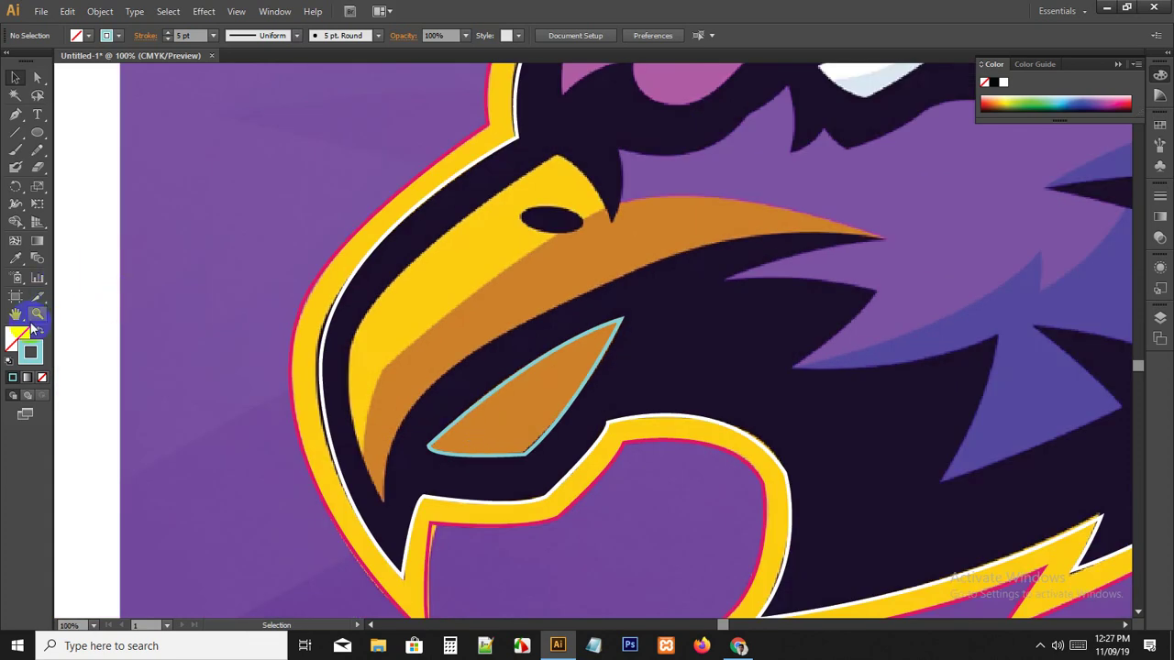
pyautogui.click(15, 114)
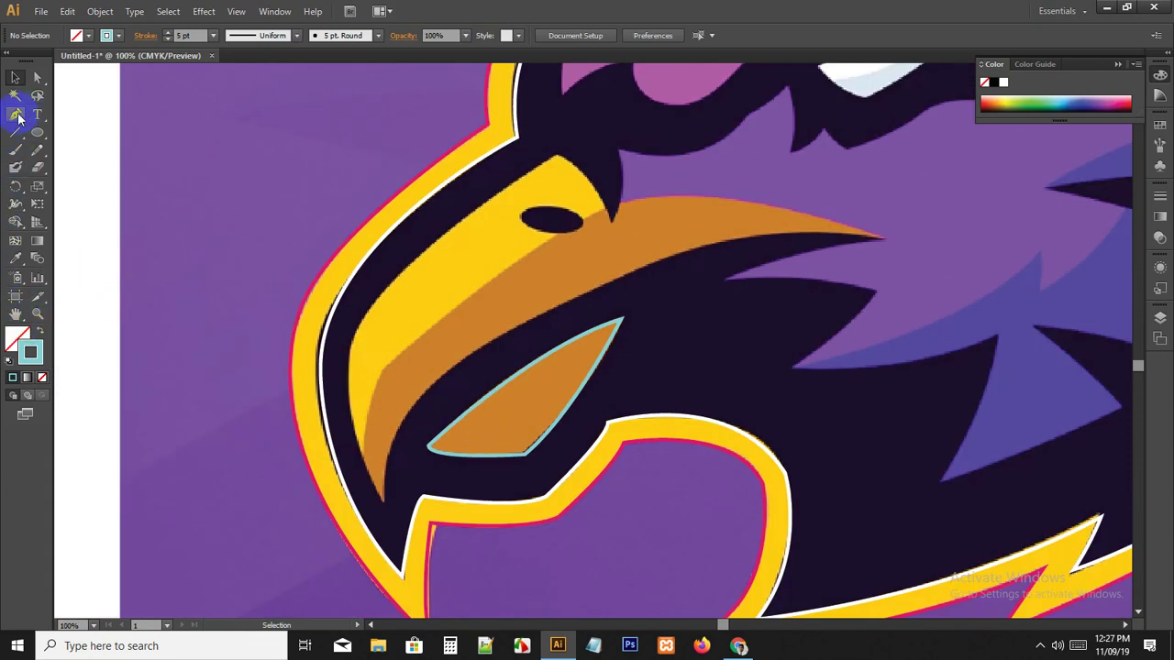
pyautogui.click(465, 418)
pyautogui.moveTo(502, 338); pyautogui.dragTo(633, 277)
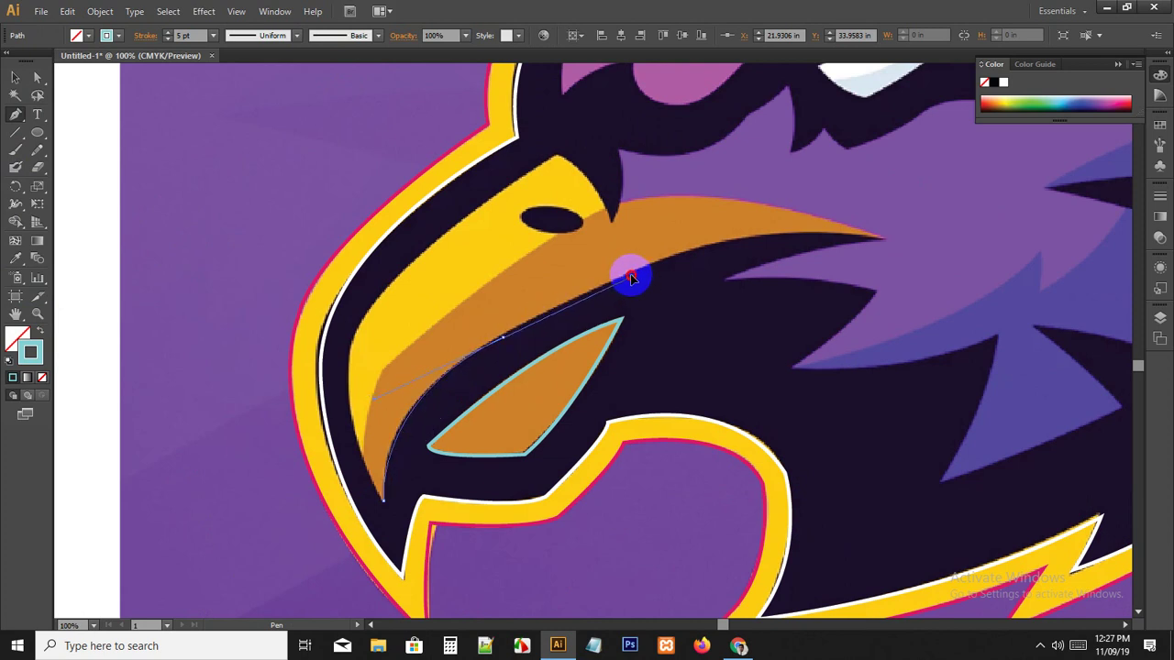
pyautogui.click(505, 340)
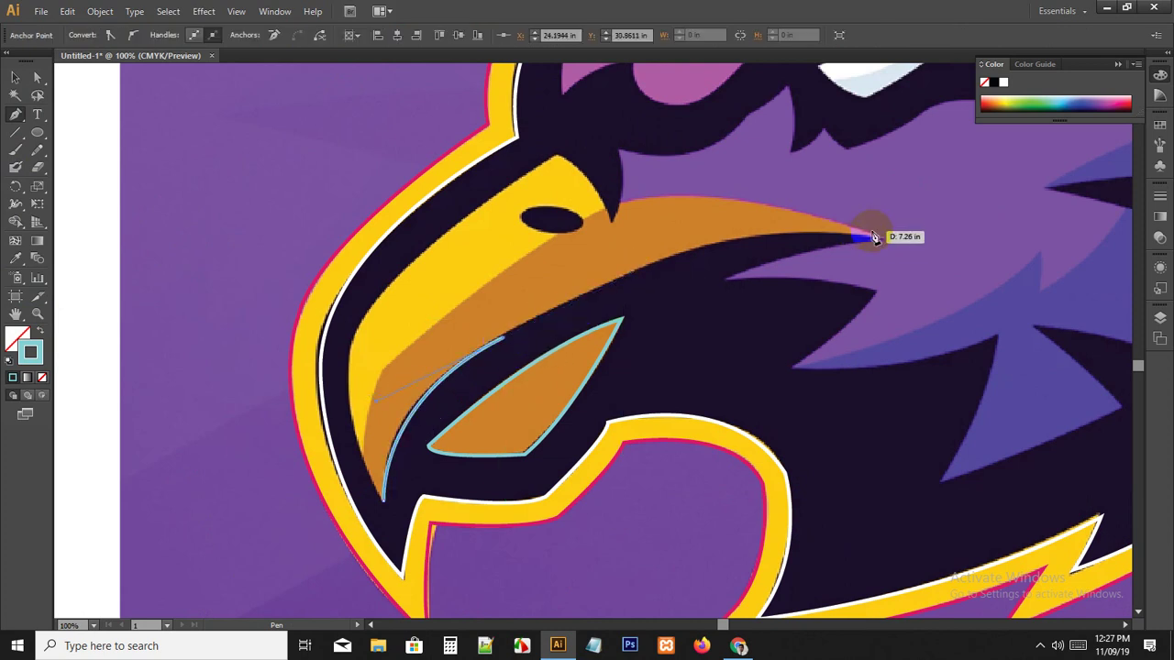
pyautogui.moveTo(883, 239); pyautogui.dragTo(1087, 270)
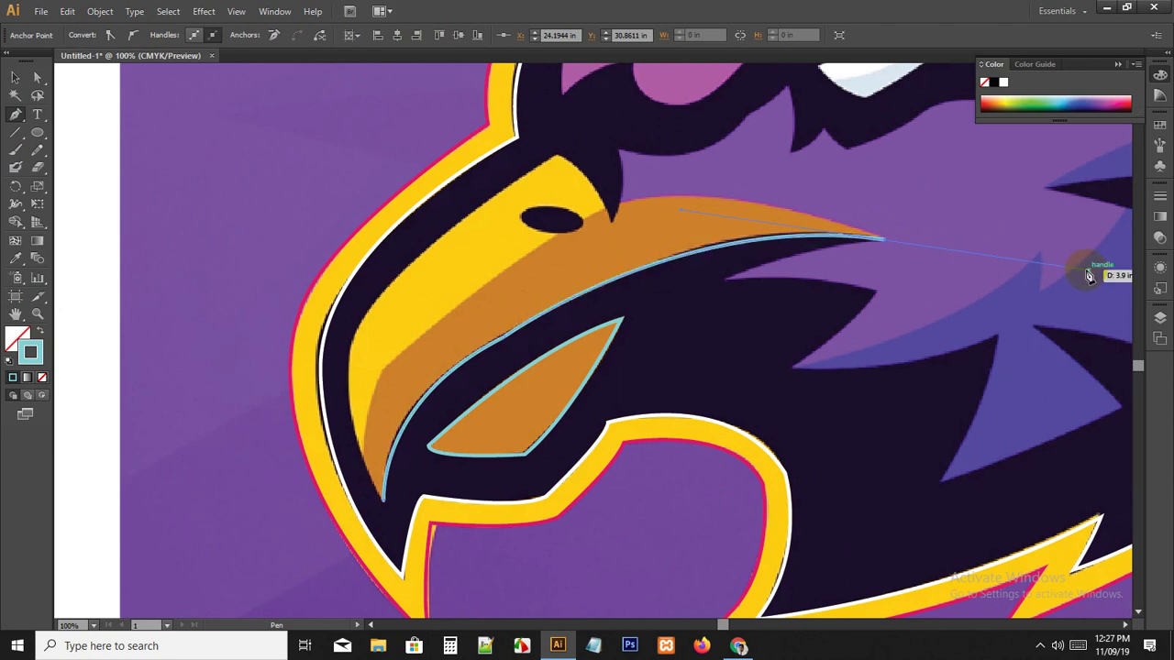
pyautogui.click(884, 241)
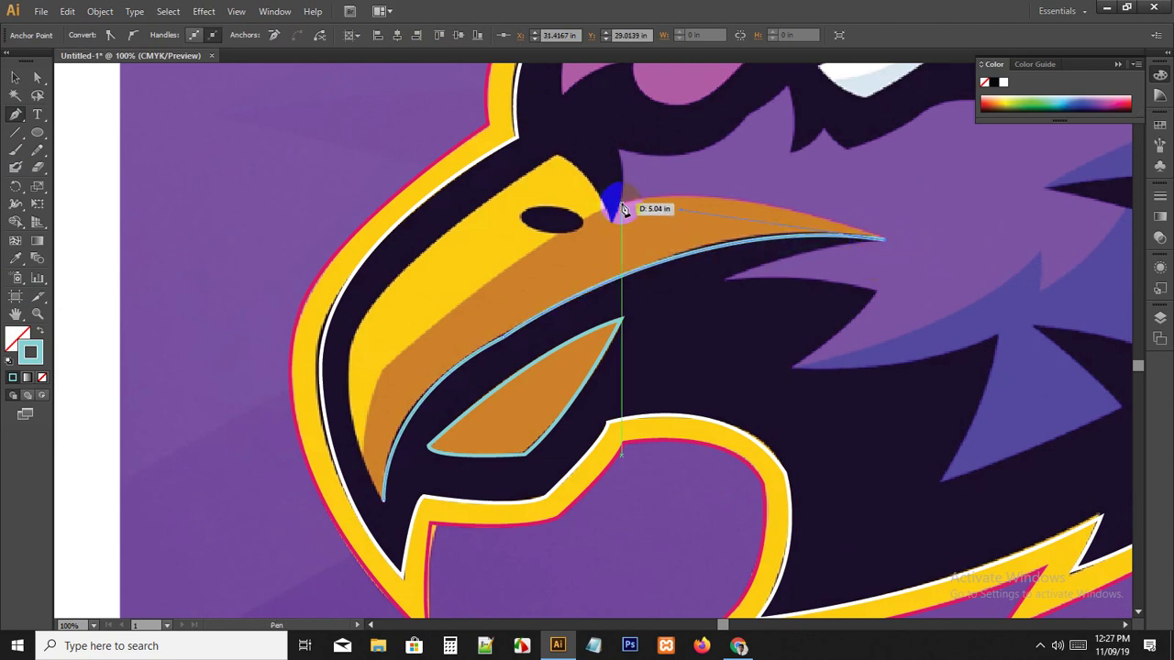
# Step: Trace the upper beak's top edge from the rear point to the notch and up to the yellow crest with the Pen tool
pyautogui.moveTo(621, 209); pyautogui.dragTo(510, 230)
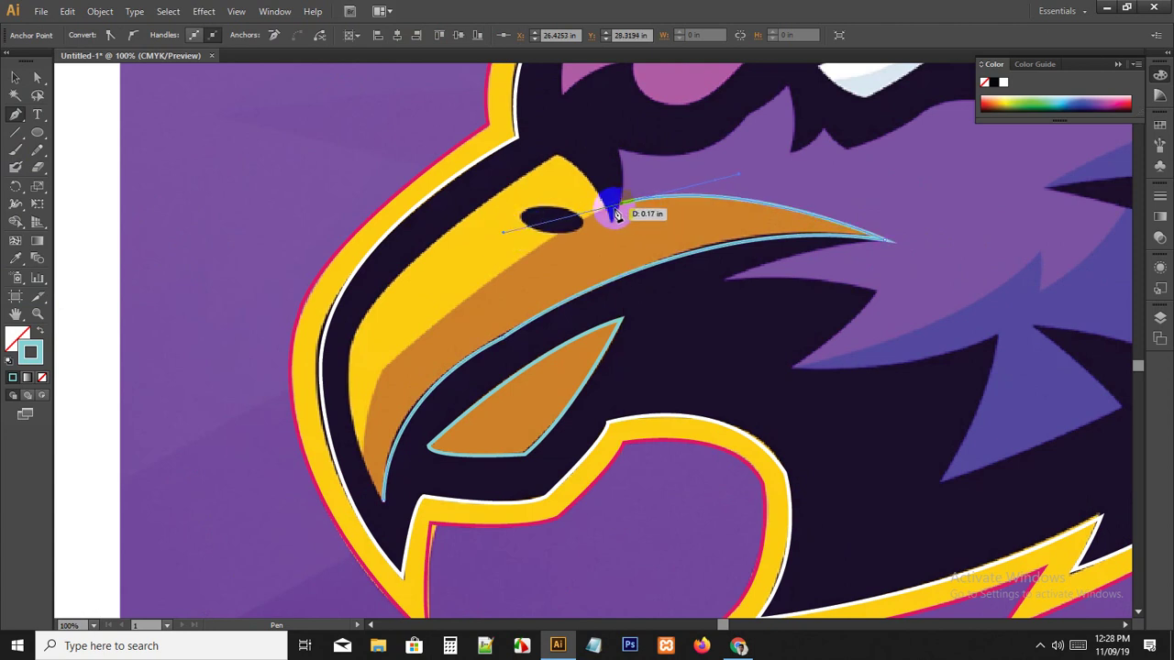
pyautogui.moveTo(676, 241); pyautogui.dragTo(703, 306)
pyautogui.moveTo(638, 276); pyautogui.dragTo(540, 215)
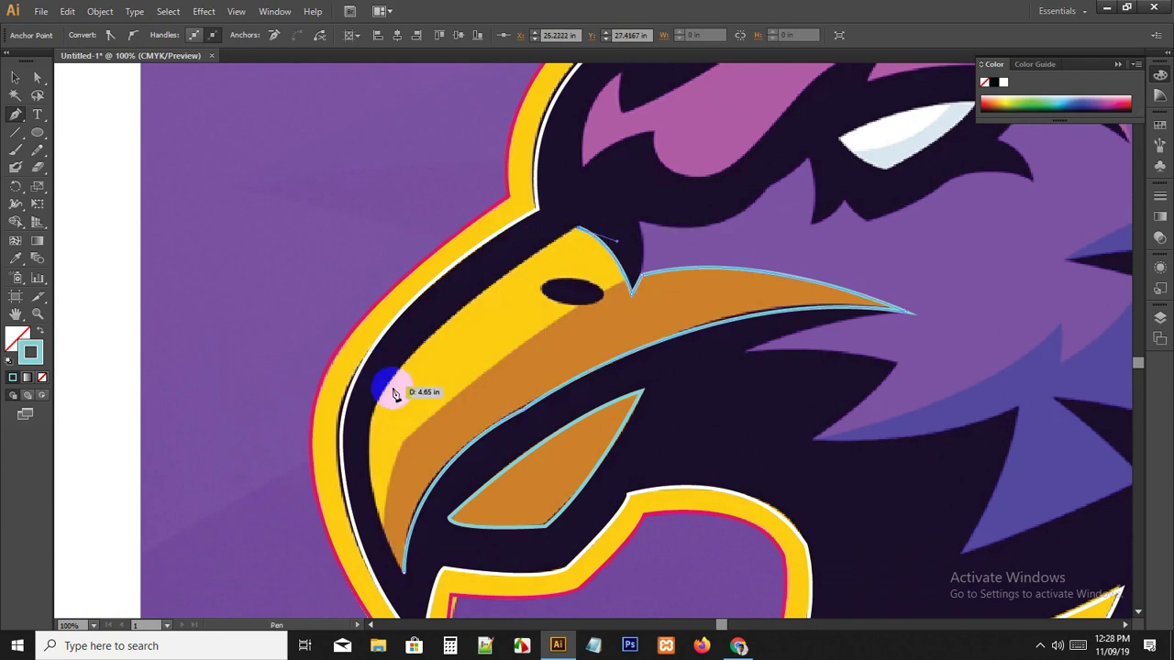
# Step: Continue the upper beak path along its curved front edge, close it at the lower tip, and deselect it
pyautogui.moveTo(383, 393); pyautogui.dragTo(335, 475)
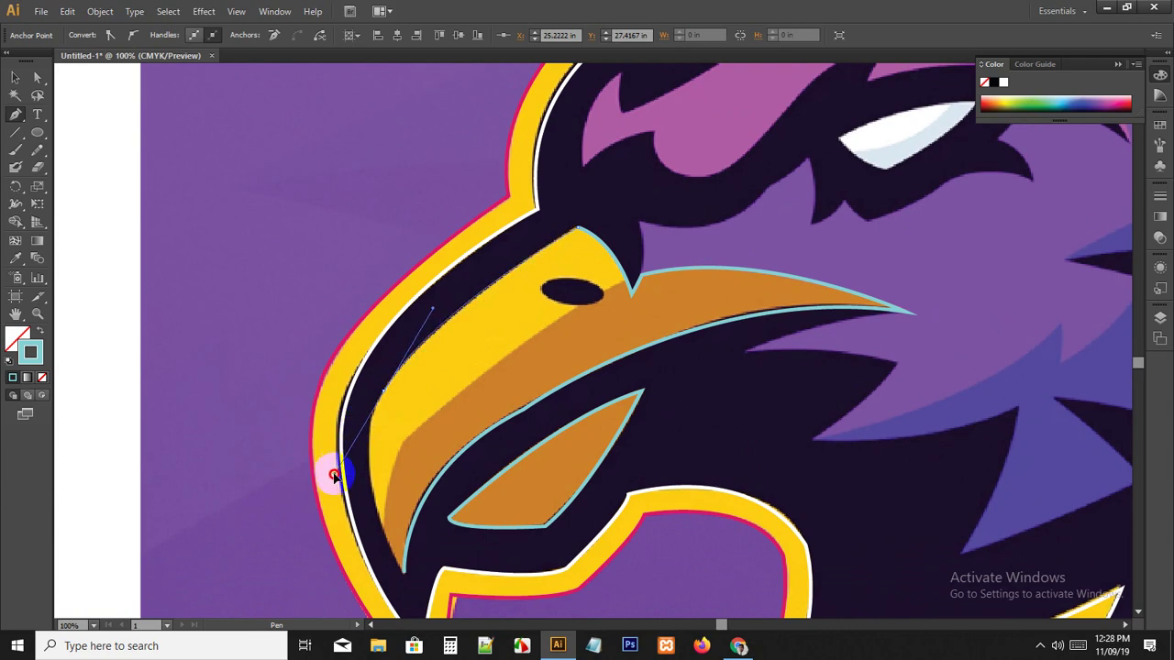
pyautogui.click(382, 395)
pyautogui.moveTo(450, 419); pyautogui.dragTo(514, 565)
pyautogui.moveTo(663, 294); pyautogui.dragTo(612, 383)
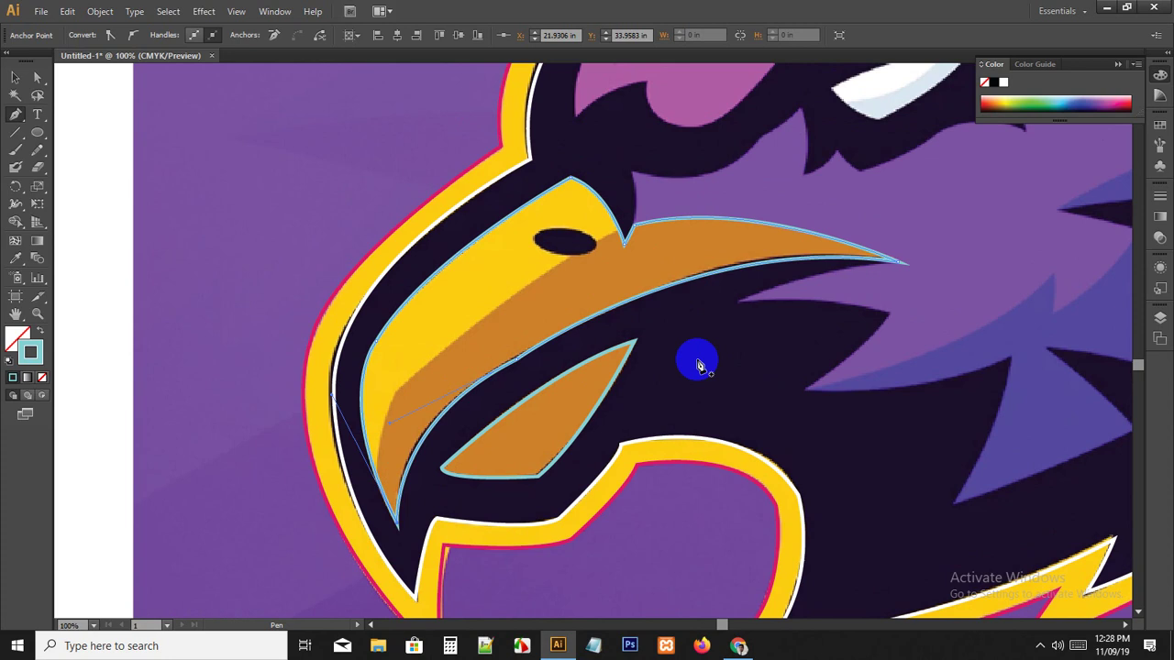
pyautogui.click(16, 77)
pyautogui.click(216, 273)
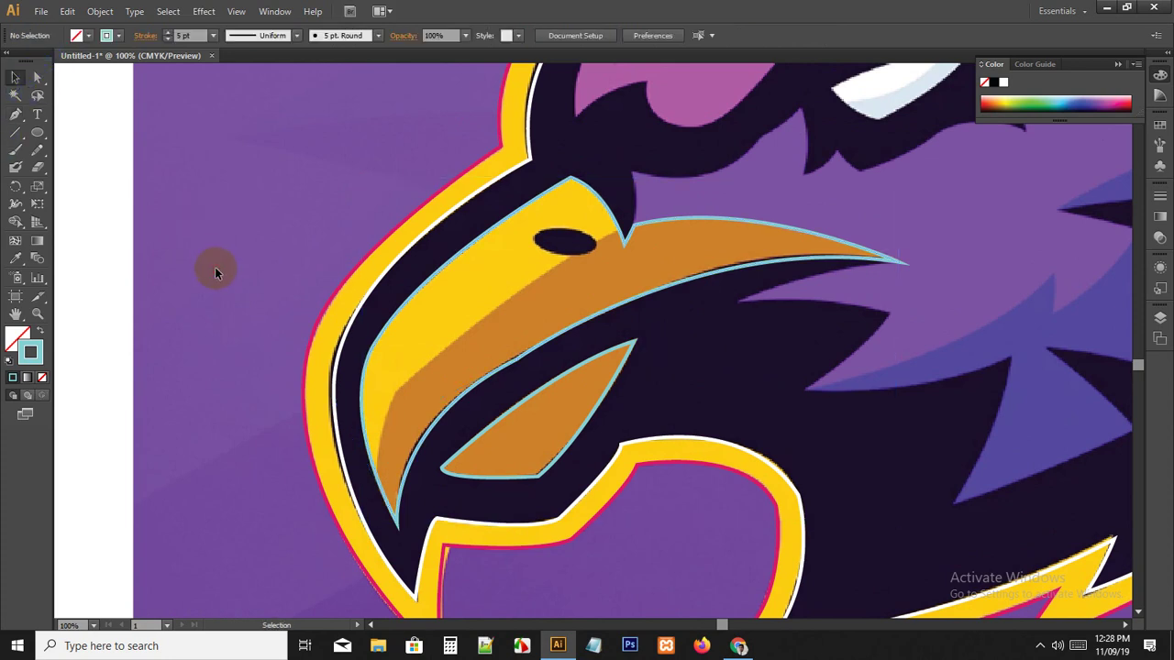
pyautogui.click(39, 134)
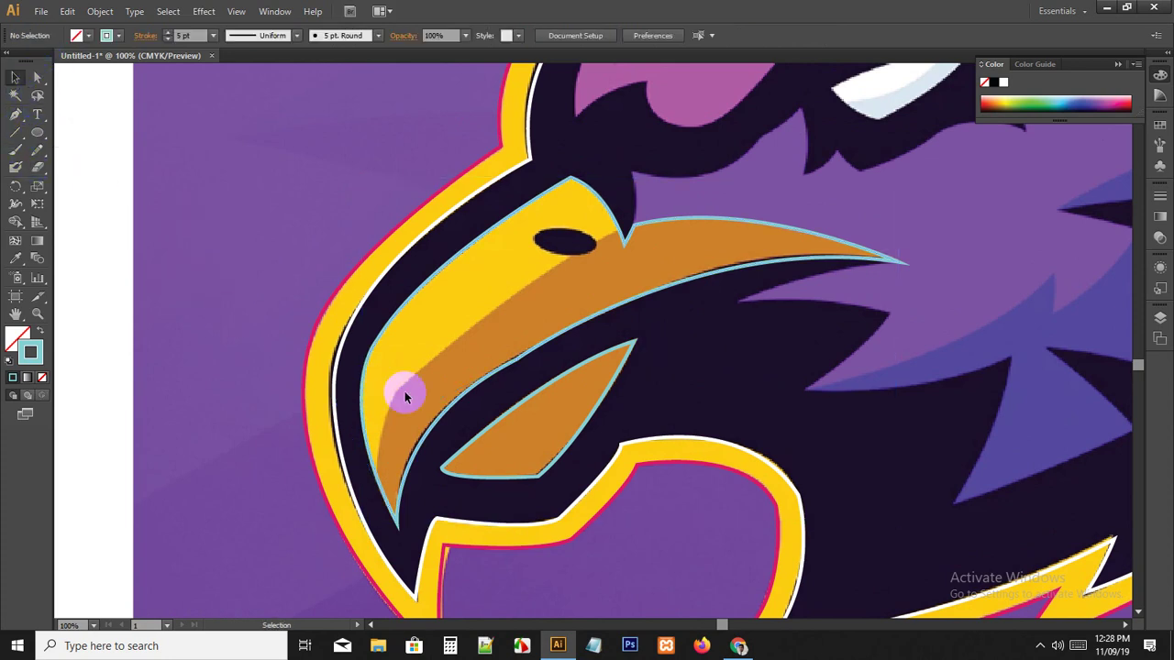
pyautogui.click(438, 419)
pyautogui.press('ctrl')
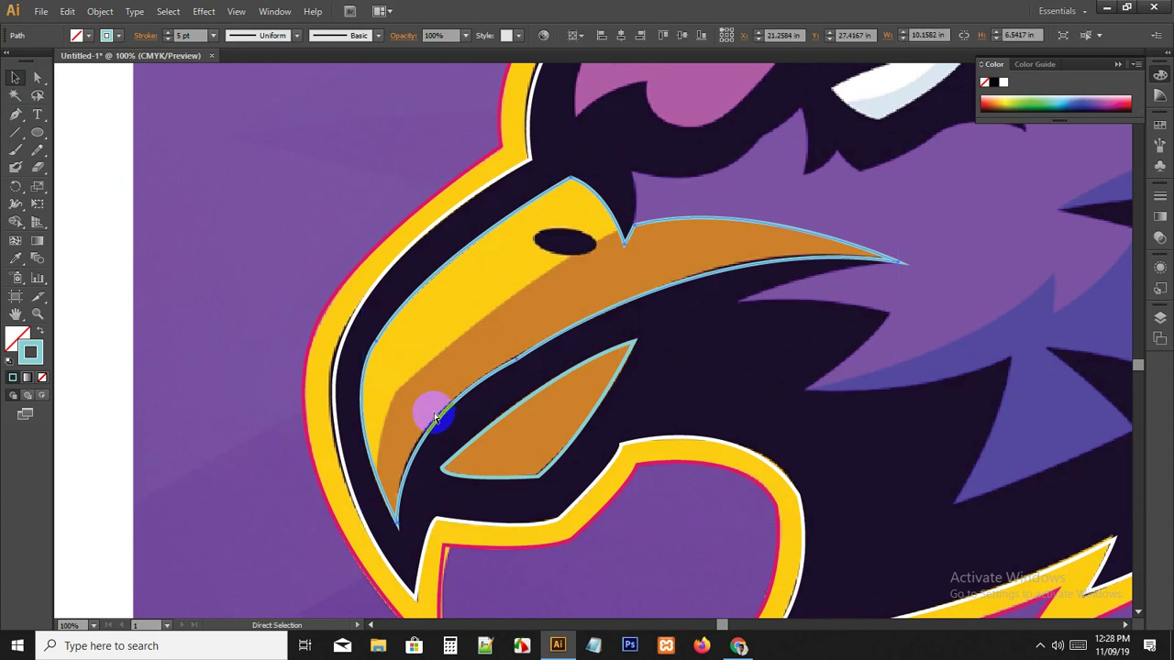
pyautogui.hotkey('ctrl', 'shift', 'a')
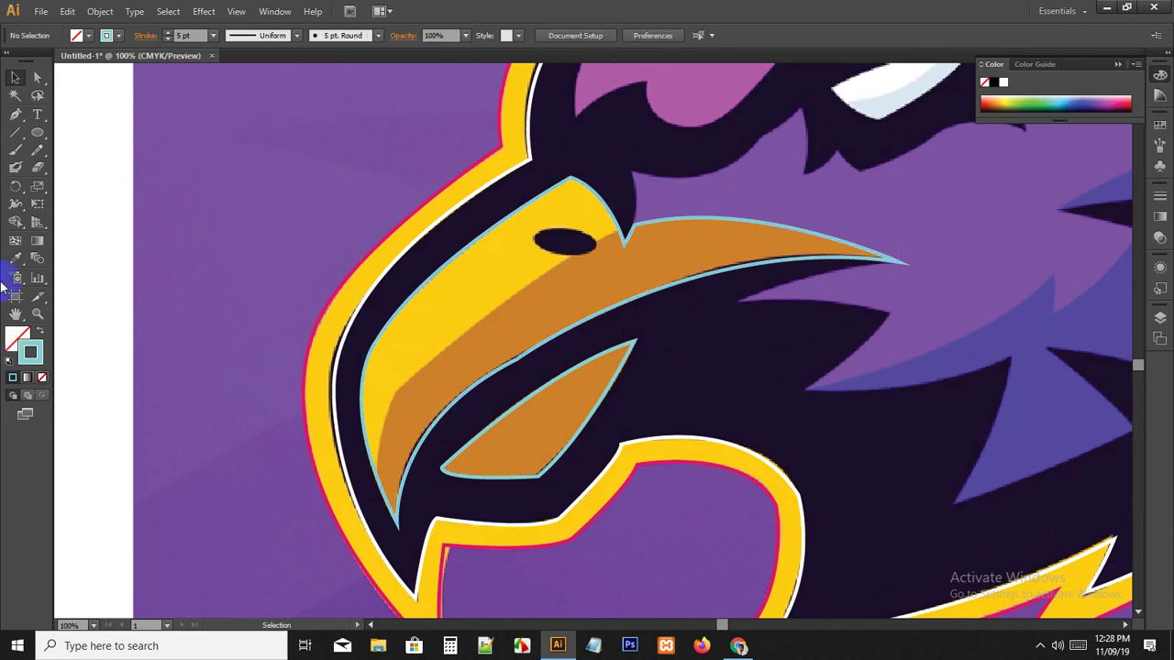
# Step: Start a Pen path at the lower tip of the beak's yellow area and trace its boundary with the orange shading to the notch
pyautogui.click(15, 115)
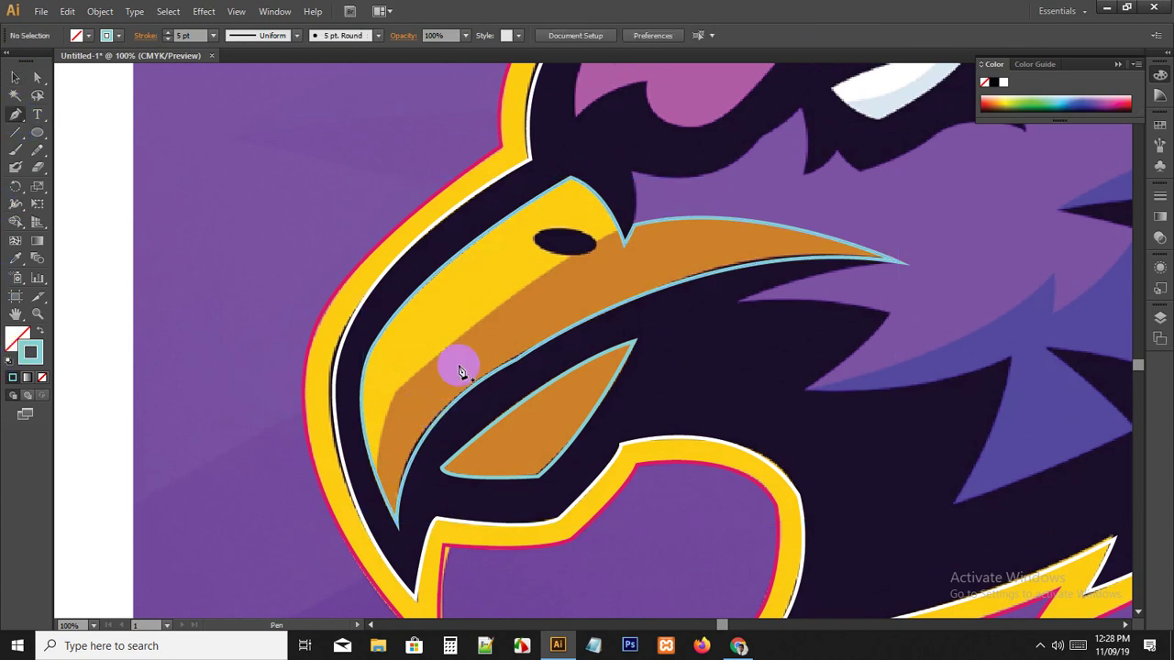
pyautogui.click(376, 476)
pyautogui.moveTo(405, 384); pyautogui.dragTo(426, 368)
pyautogui.moveTo(624, 240); pyautogui.dragTo(675, 212)
pyautogui.click(659, 219)
pyautogui.click(620, 231)
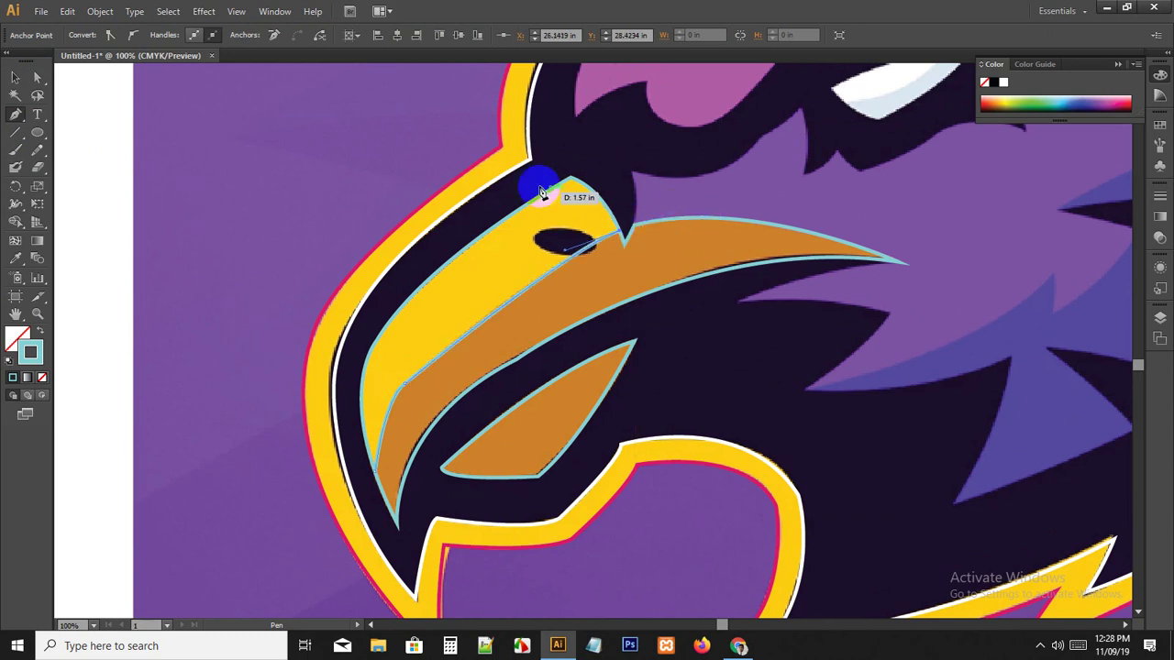
# Step: Trace the yellow beak area's upper and front edges from the crest, closing the path at its lower tip, and deselect it
pyautogui.moveTo(542, 193)
pyautogui.mouseDown()
pyautogui.moveTo(574, 180)
pyautogui.moveTo(544, 172)
pyautogui.mouseUp()
pyautogui.click(571, 178)
pyautogui.moveTo(425, 284)
pyautogui.mouseDown()
pyautogui.moveTo(404, 313)
pyautogui.moveTo(416, 302)
pyautogui.mouseUp()
pyautogui.moveTo(363, 381)
pyautogui.mouseDown()
pyautogui.moveTo(367, 412)
pyautogui.moveTo(366, 383)
pyautogui.mouseUp()
pyautogui.click(364, 382)
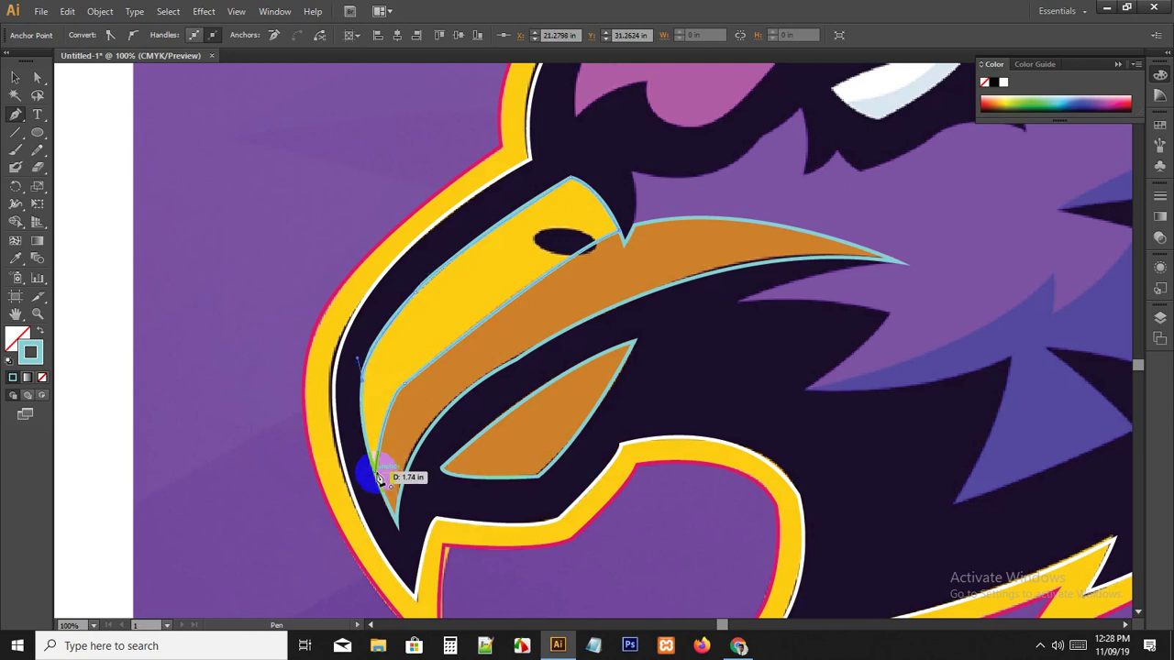
pyautogui.moveTo(375, 471); pyautogui.dragTo(398, 522)
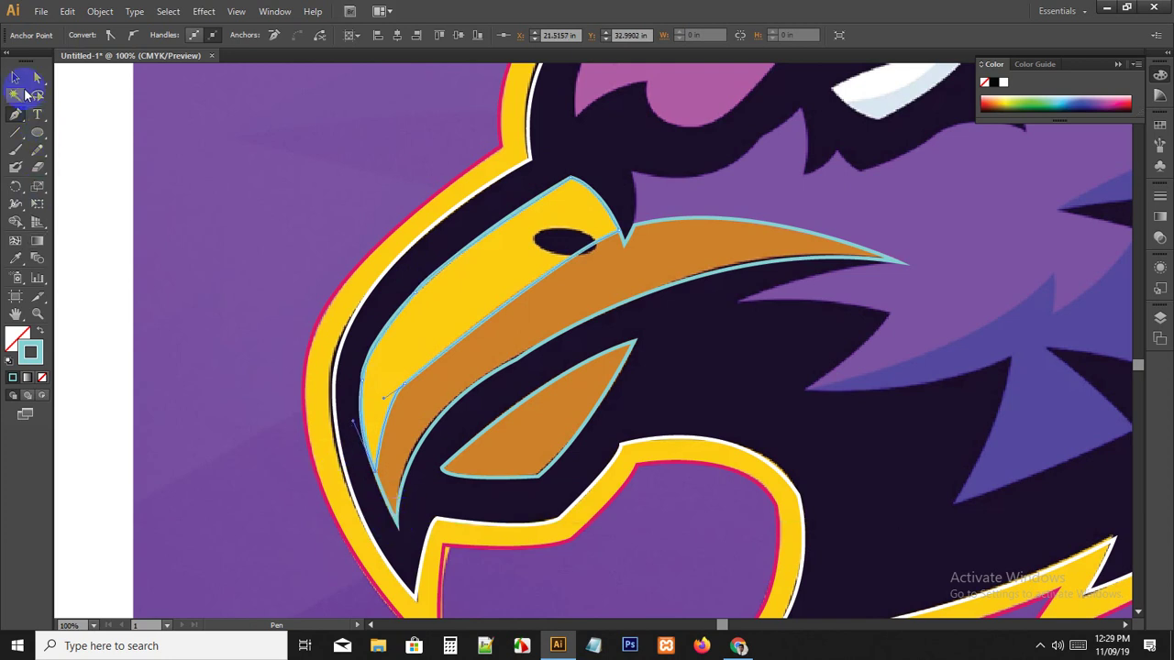
pyautogui.click(15, 78)
pyautogui.click(637, 372)
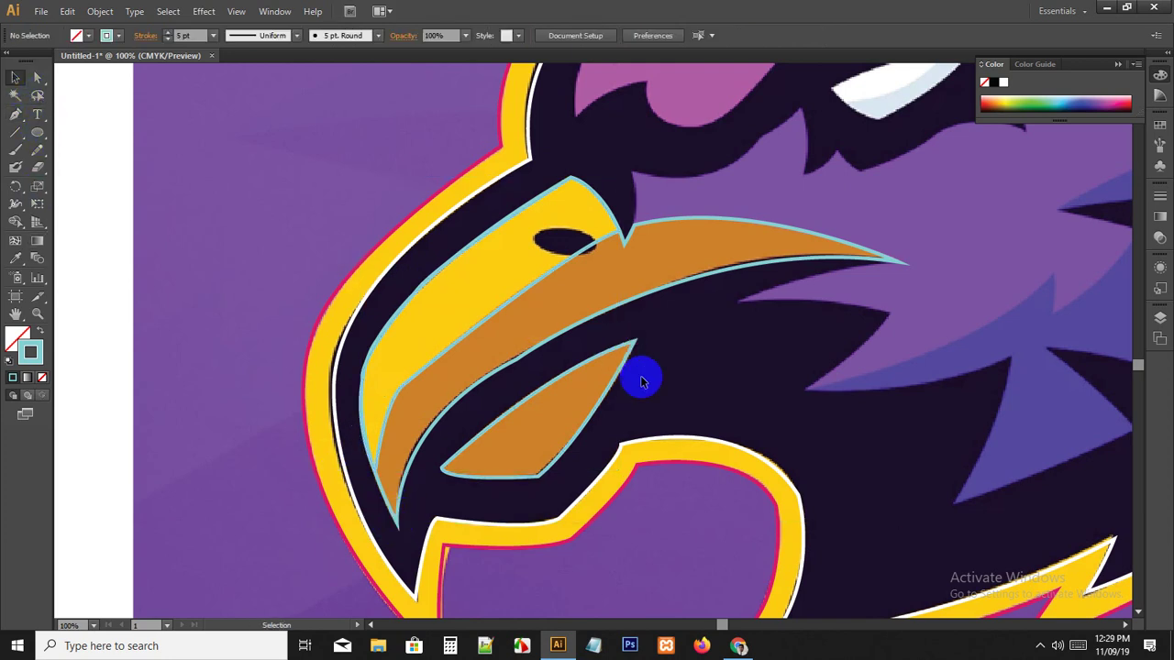
# Step: Draw an ellipse about 1.25 by 0.46 in over the nostril and rotate it slightly clockwise to match the reference
pyautogui.moveTo(26, 133); pyautogui.dragTo(65, 131)
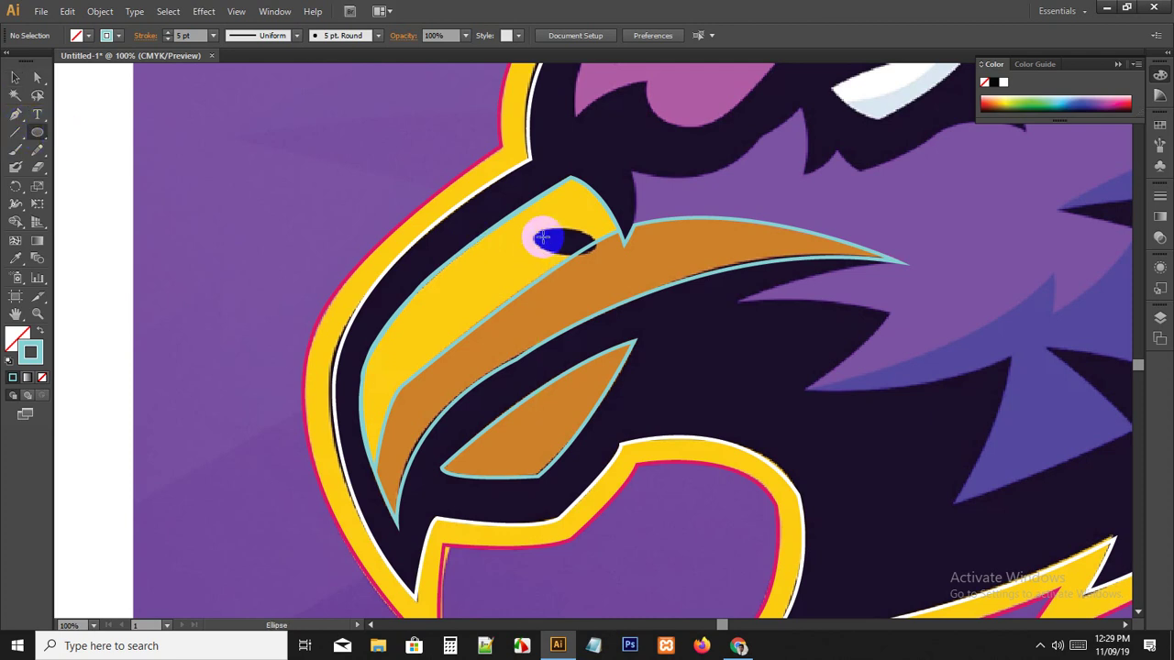
pyautogui.moveTo(535, 231); pyautogui.dragTo(598, 255)
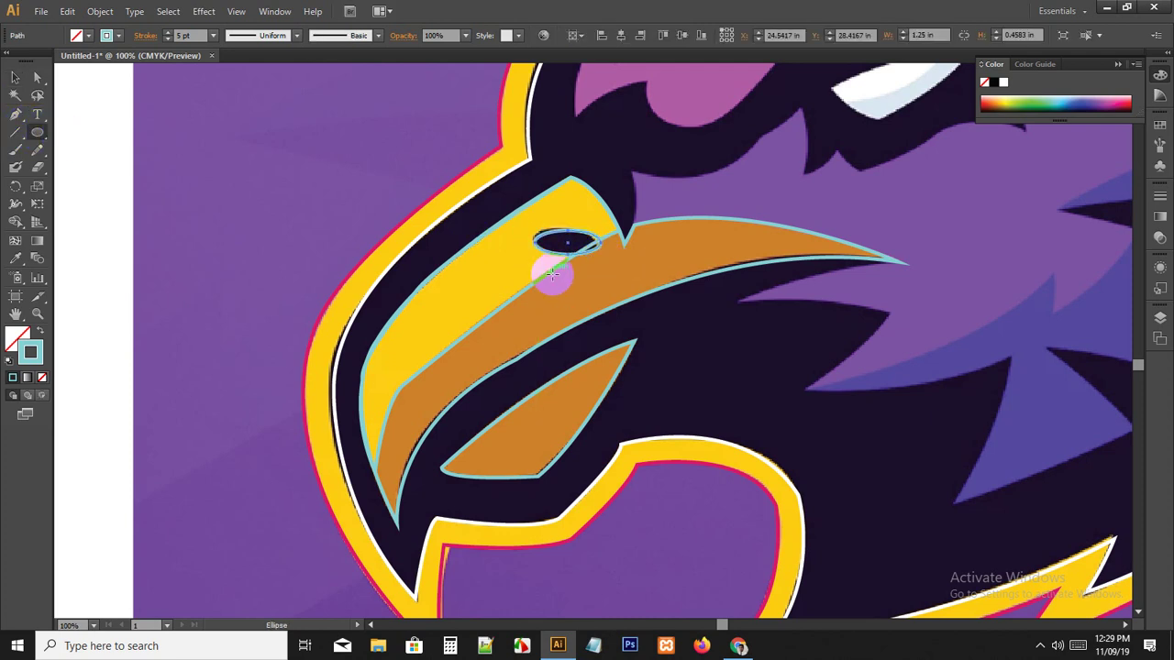
pyautogui.click(15, 78)
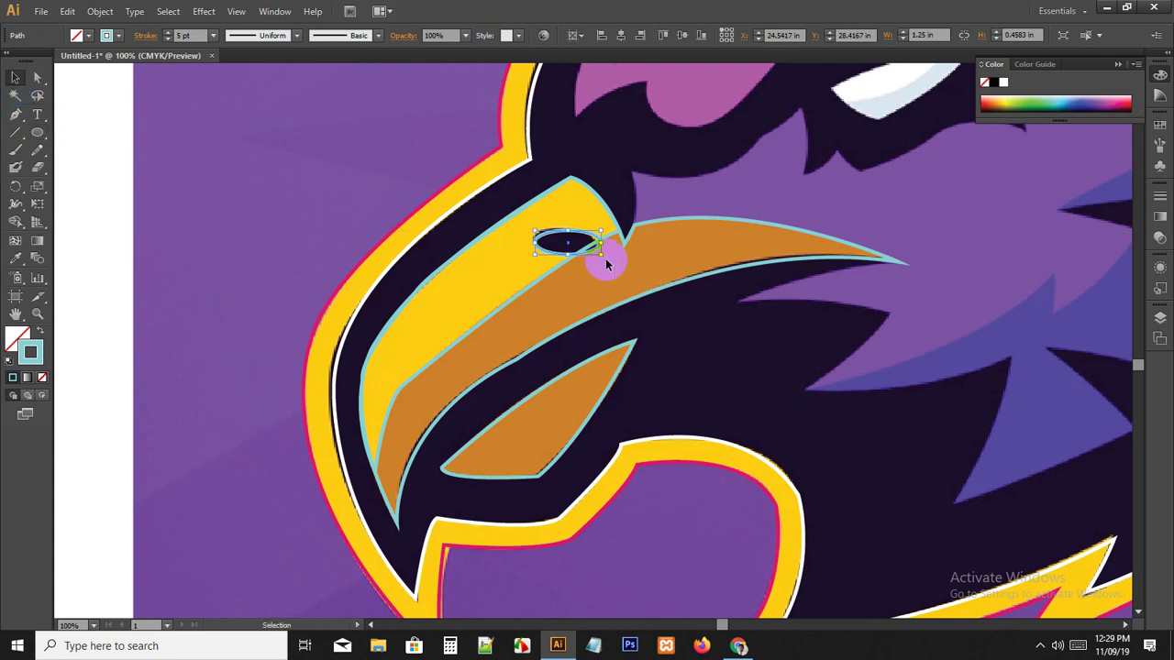
pyautogui.moveTo(604, 268)
pyautogui.mouseDown()
pyautogui.moveTo(592, 254)
pyautogui.moveTo(603, 264)
pyautogui.mouseUp()
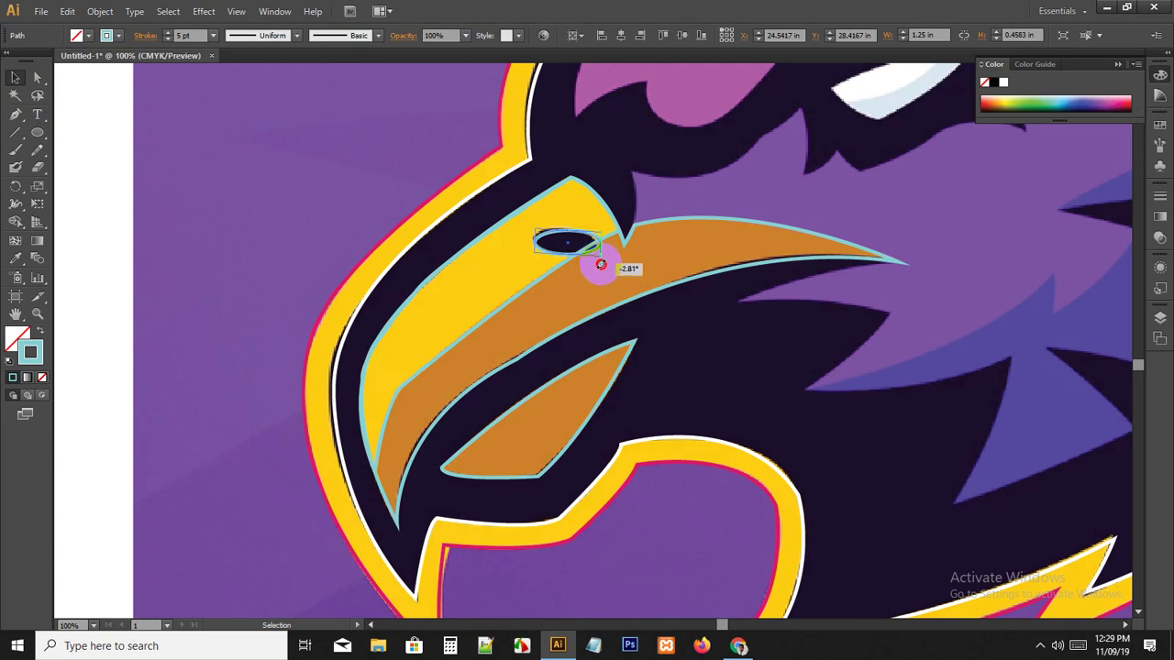
pyautogui.moveTo(601, 268); pyautogui.dragTo(602, 266)
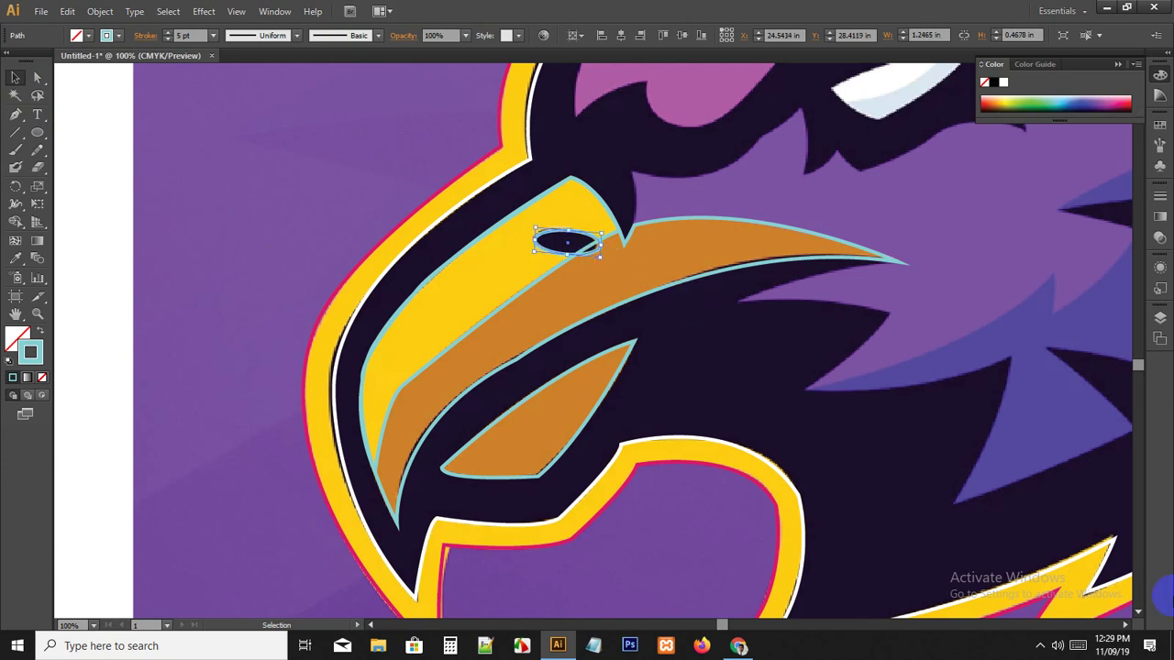
pyautogui.click(115, 133)
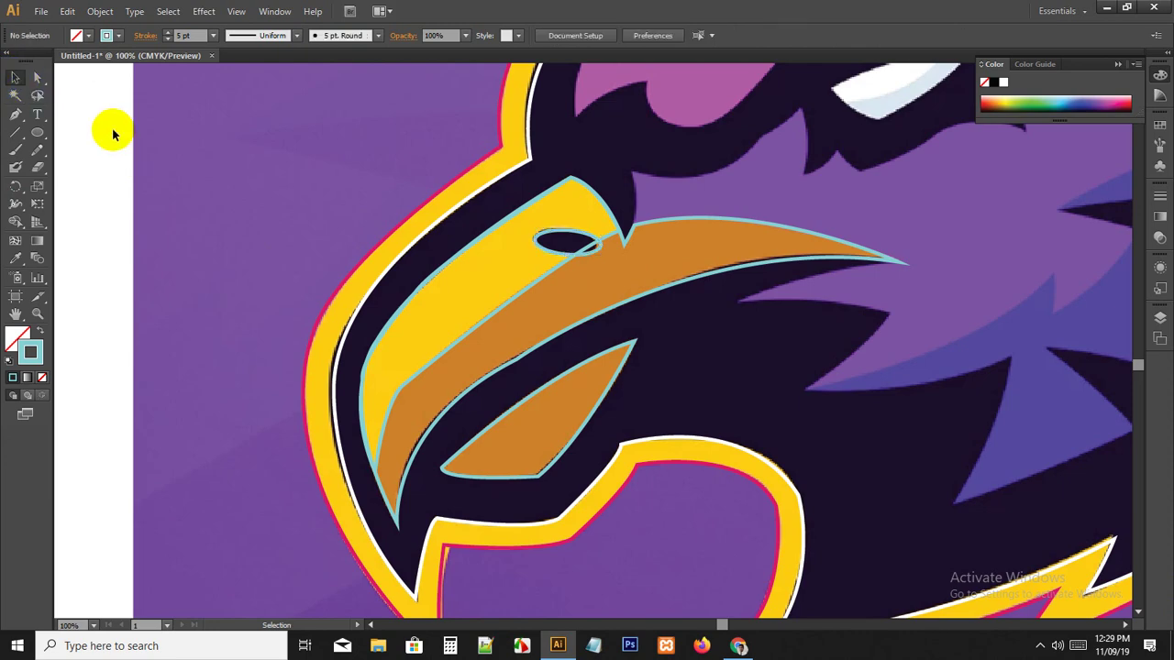
# Step: Show all hidden shapes and move the reference image off the traced paths to the right side of the artboard
pyautogui.hotkey('ctrl', '-')
pyautogui.hotkey('ctrl', '-')
pyautogui.hotkey('ctrl', '-')
pyautogui.hotkey('ctrl', '-')
pyautogui.hotkey('ctrl', '-')
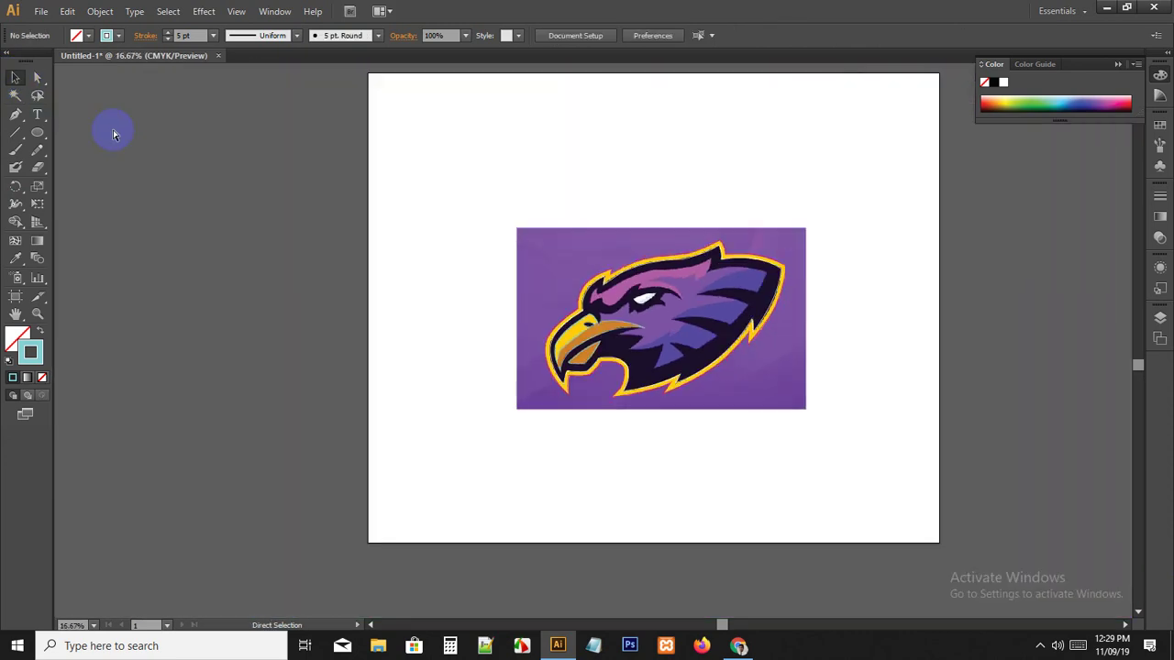
pyautogui.moveTo(393, 251); pyautogui.dragTo(237, 218)
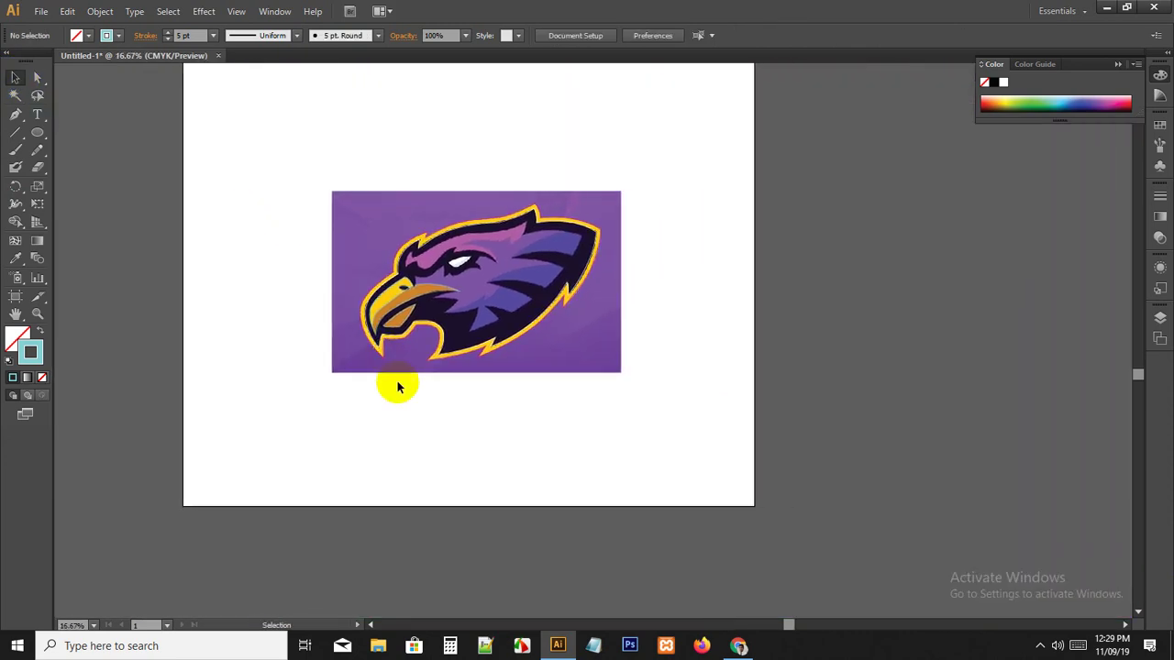
pyautogui.hotkey('ctrl', 'a')
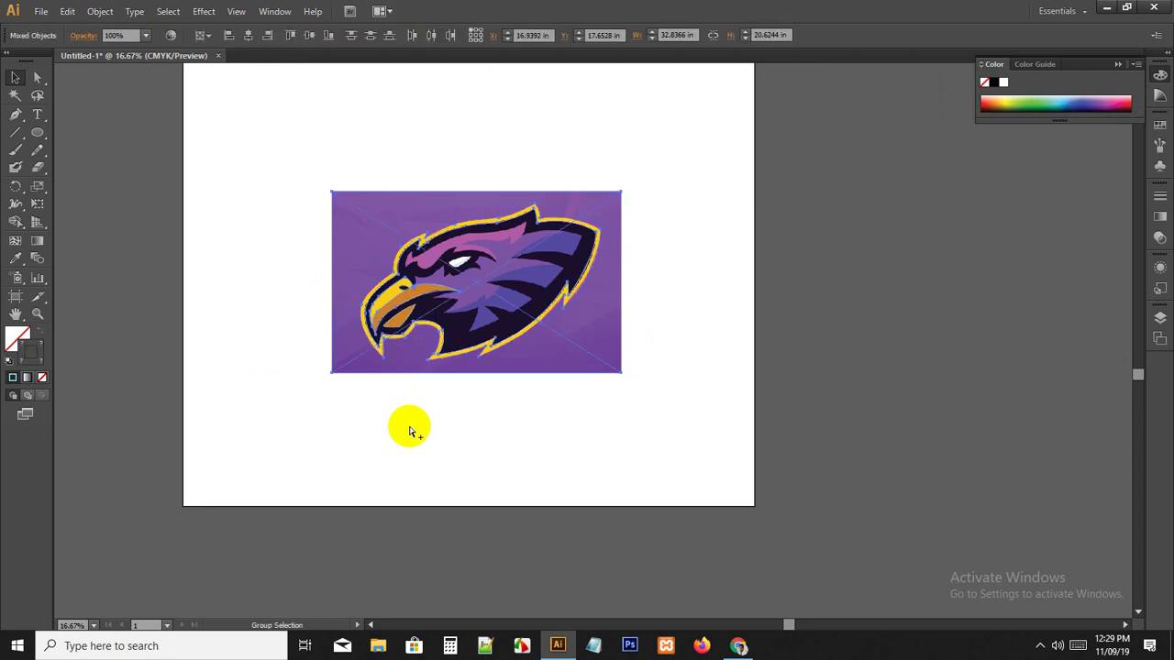
pyautogui.click(410, 431)
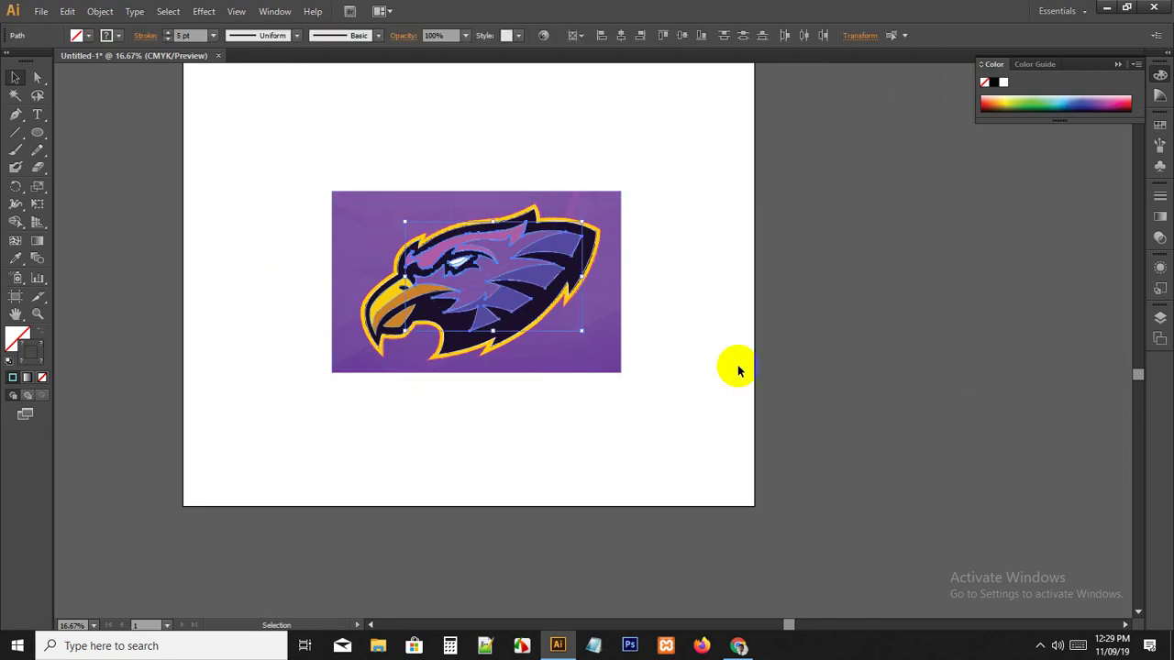
pyautogui.click(592, 367)
pyautogui.moveTo(593, 367)
pyautogui.mouseDown()
pyautogui.moveTo(597, 379)
pyautogui.moveTo(947, 401)
pyautogui.mouseUp()
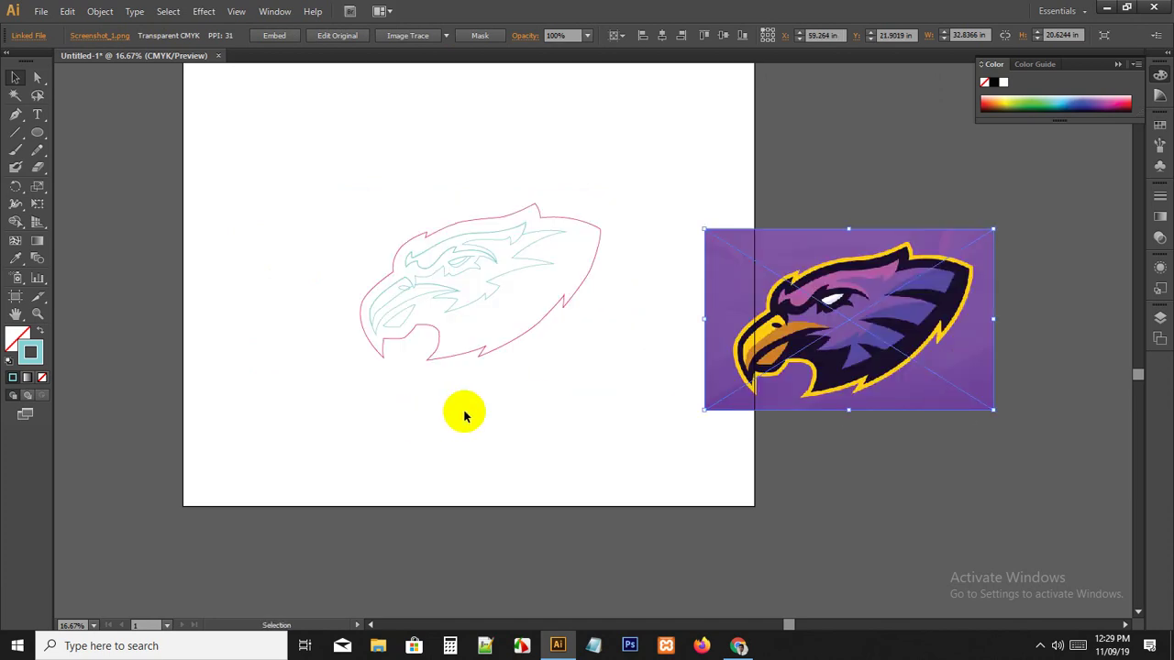
# Step: Fill the outermost head outline with the yellow border color sampled from the reference image using the Eyedropper
pyautogui.hotkey('ctrl', '+')
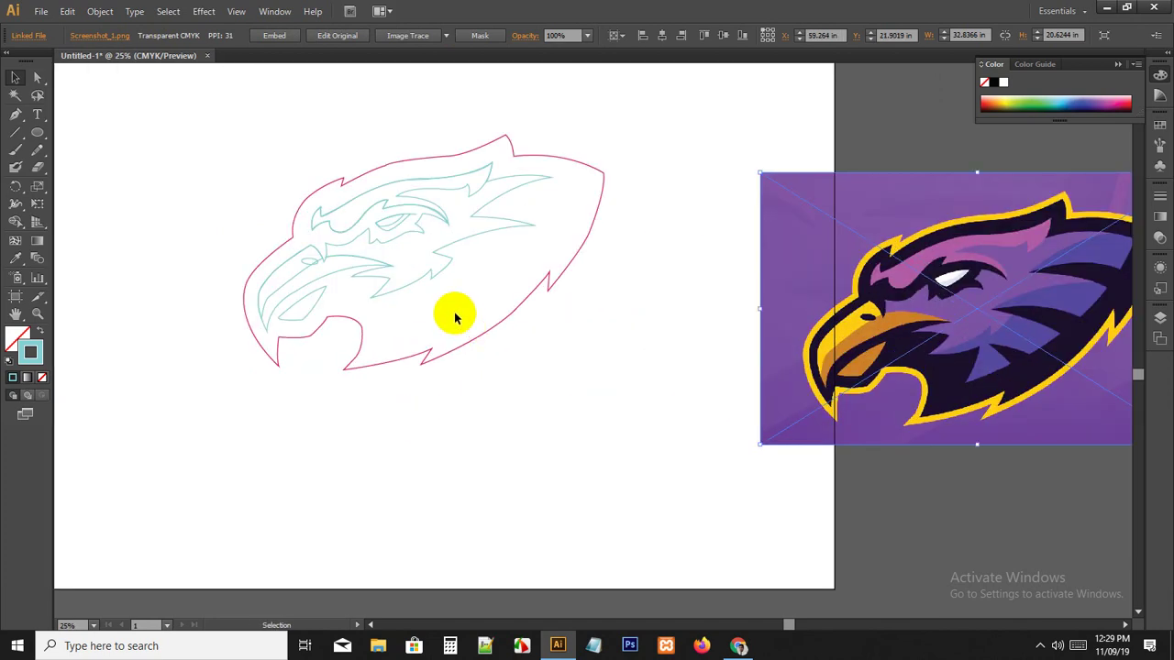
pyautogui.click(456, 352)
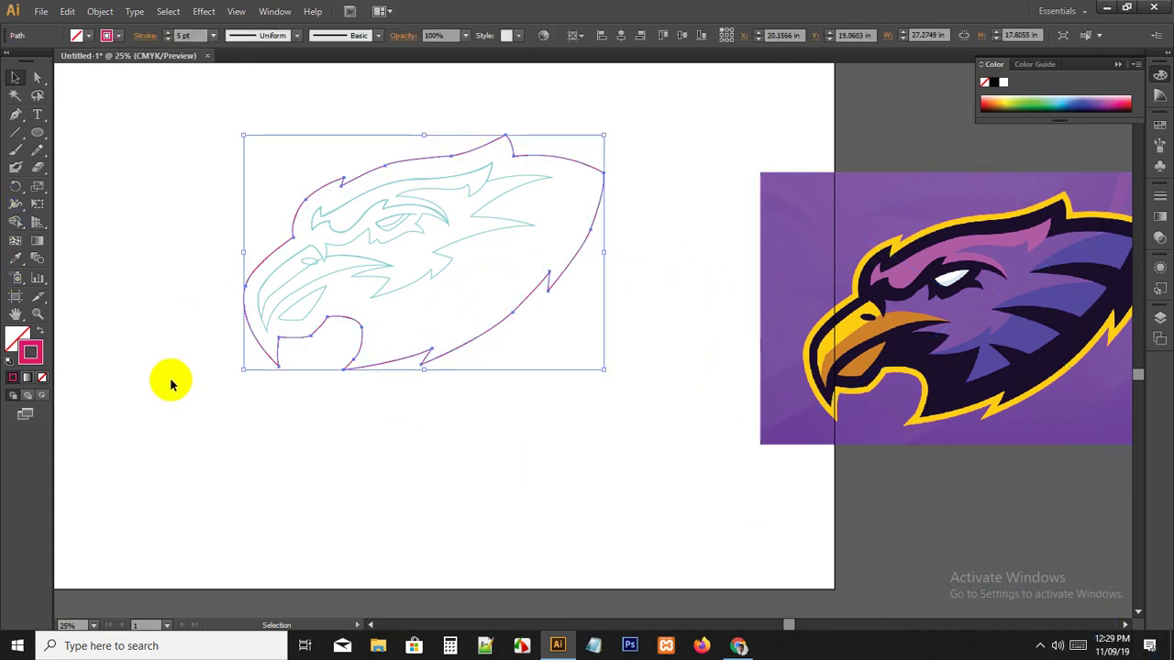
pyautogui.click(422, 427)
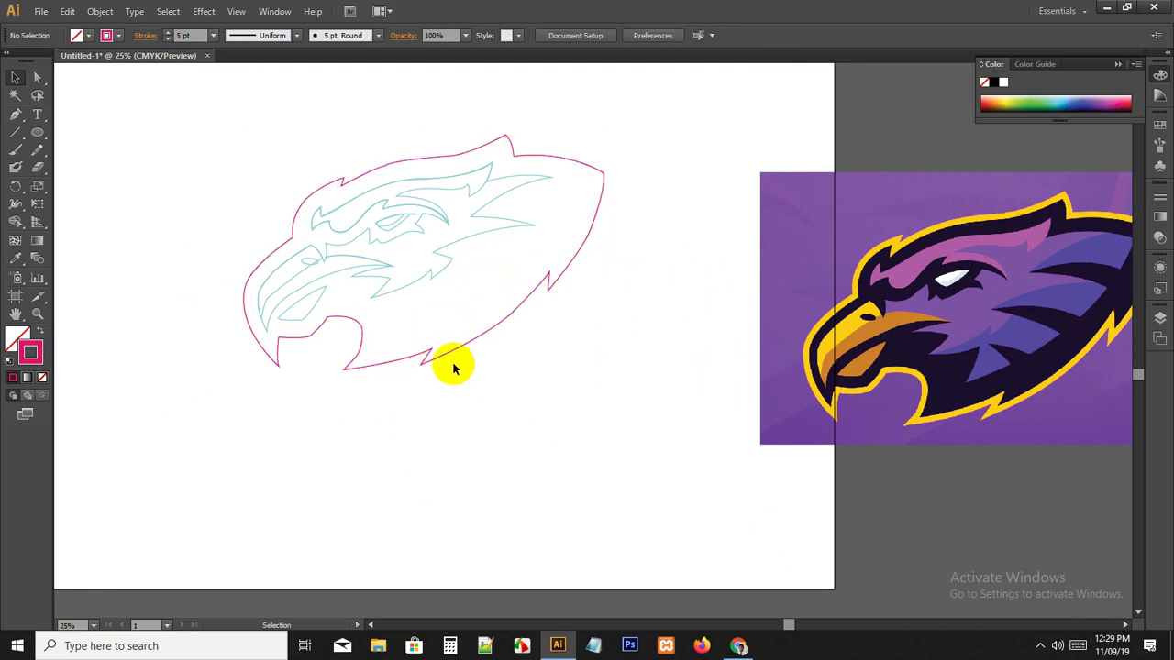
pyautogui.click(447, 356)
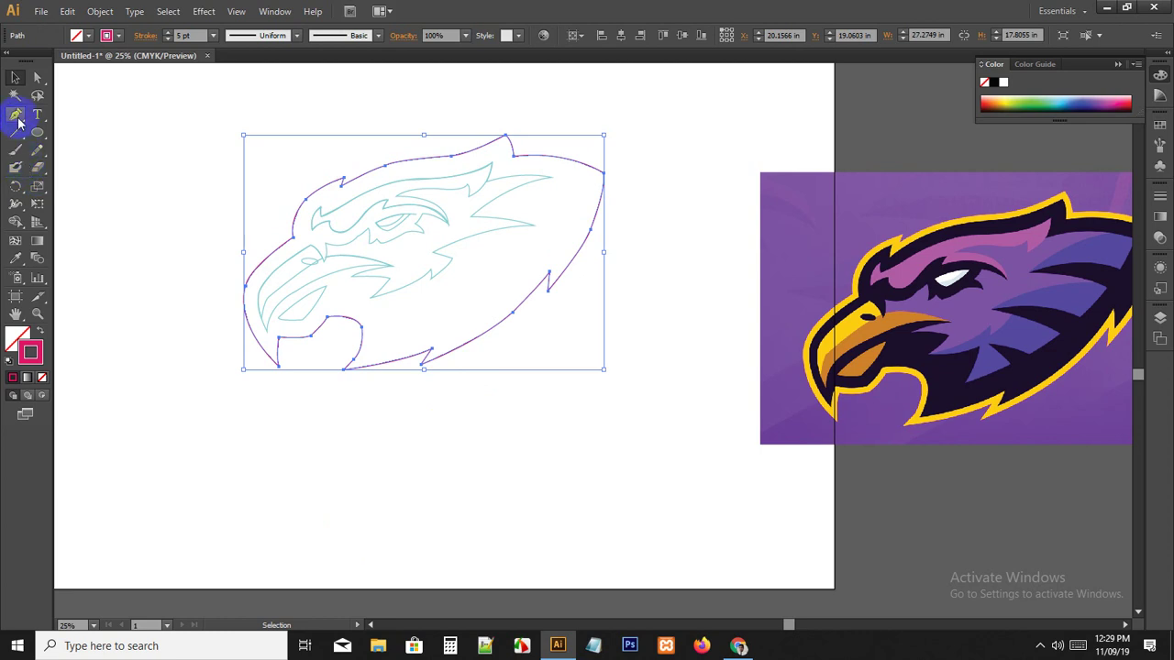
pyautogui.click(18, 117)
pyautogui.click(16, 258)
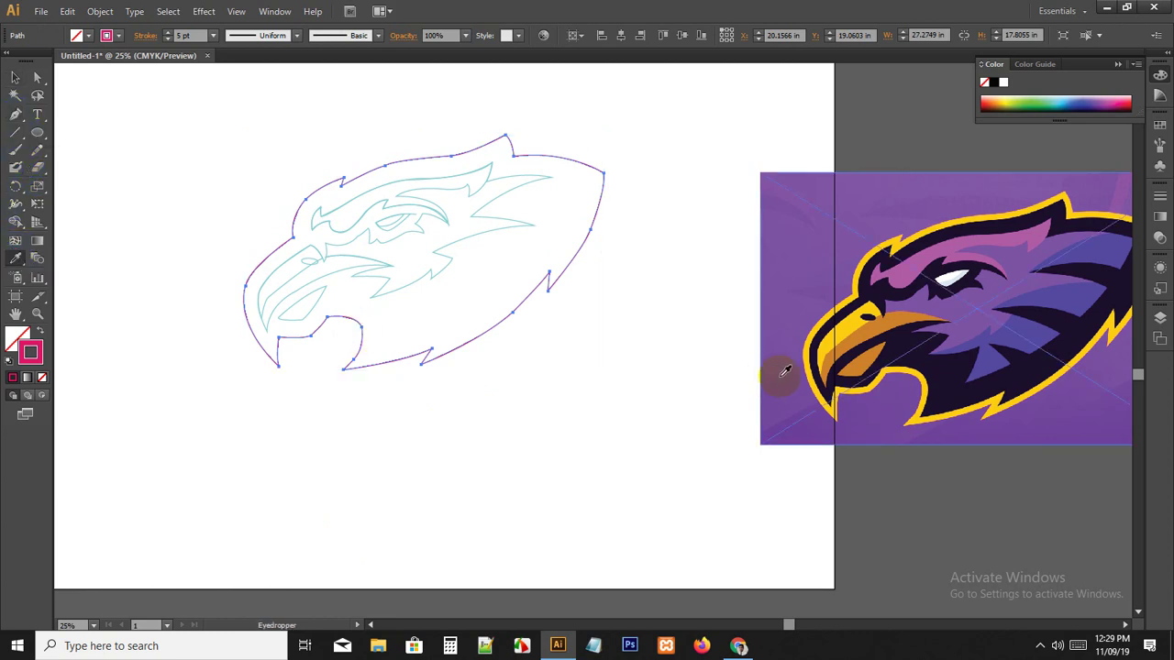
pyautogui.click(812, 341)
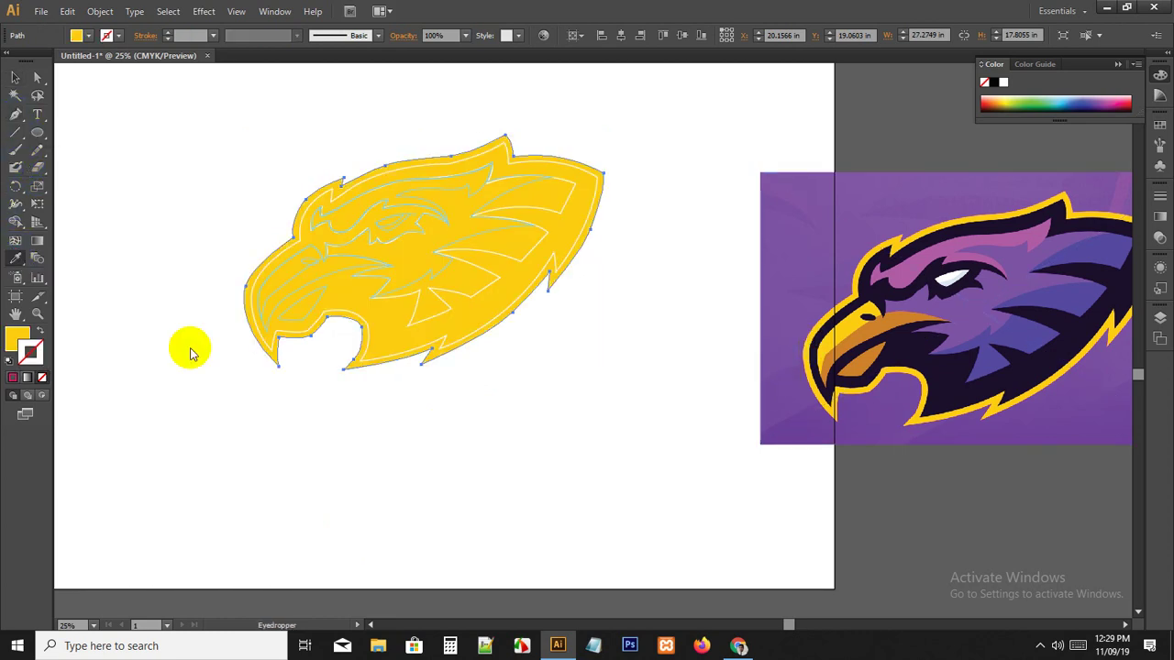
pyautogui.click(17, 78)
pyautogui.click(463, 506)
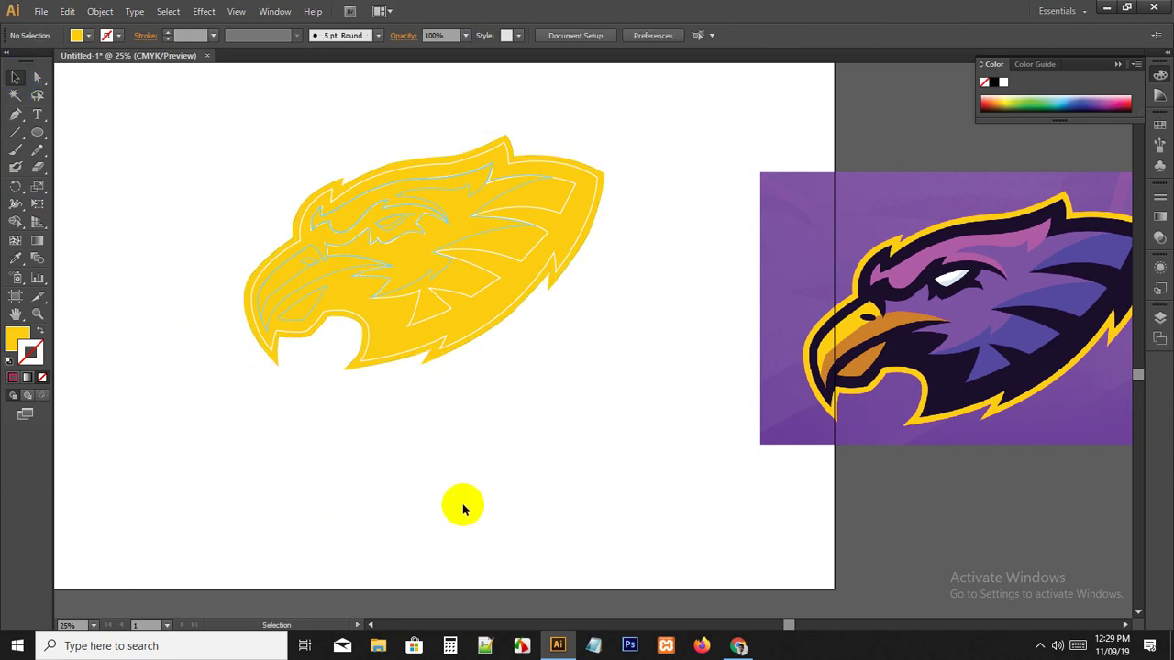
# Step: Fill the inner head outline with the dark navy sampled from the reference image using the Eyedropper, then deselect it
pyautogui.click(454, 340)
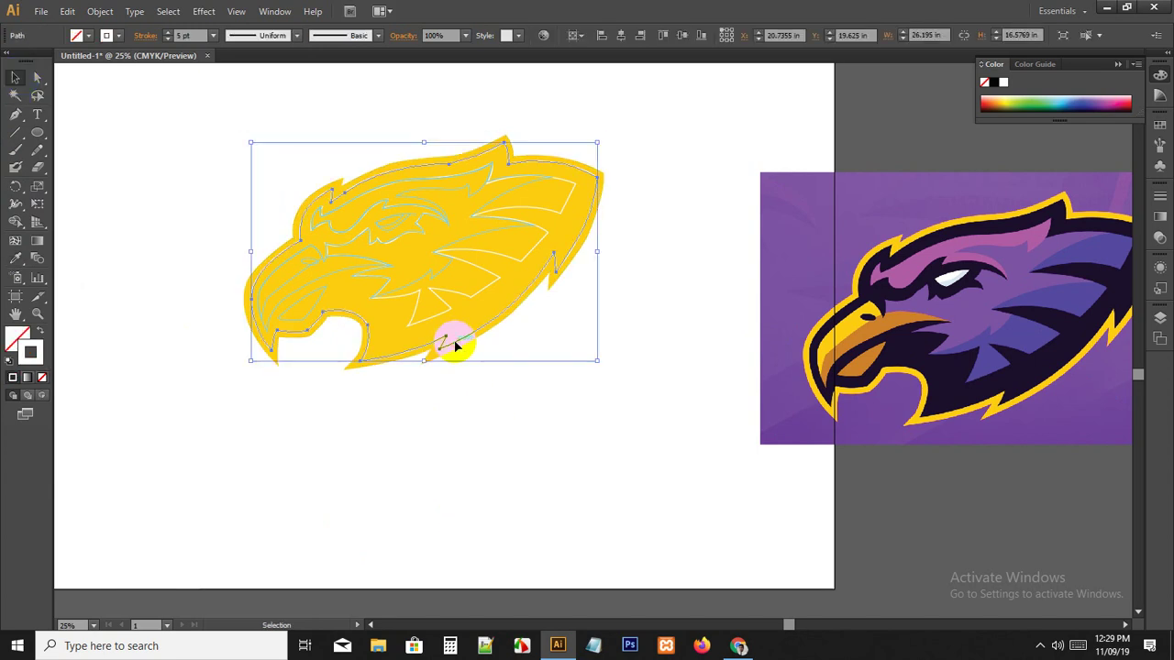
pyautogui.click(16, 260)
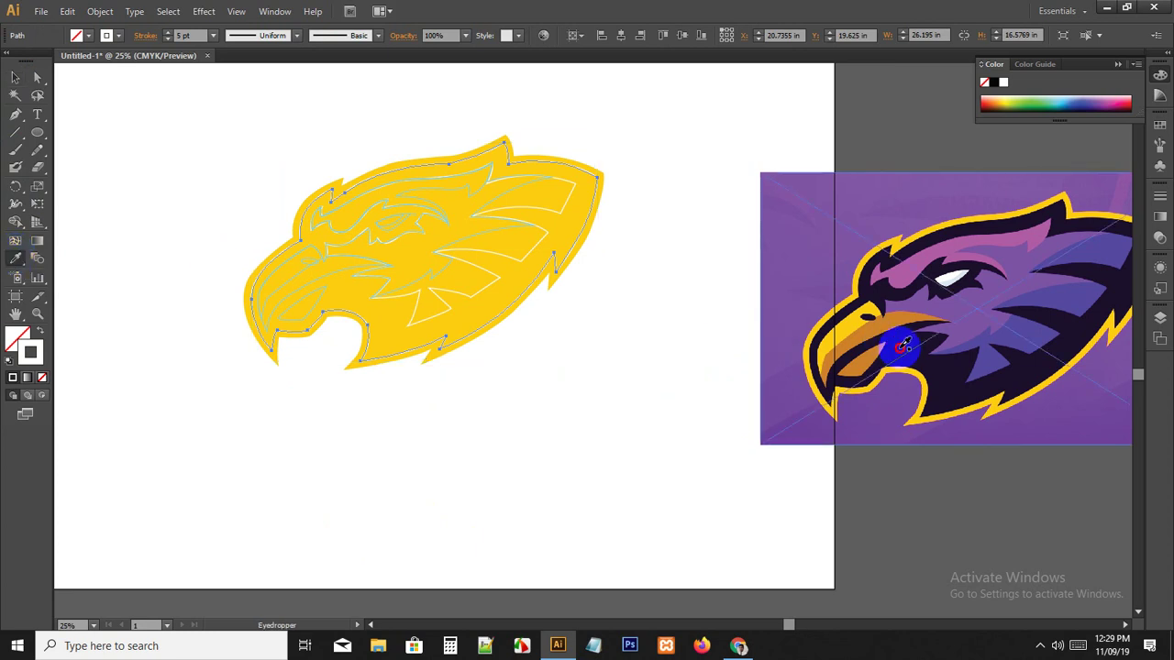
pyautogui.click(904, 345)
pyautogui.click(15, 78)
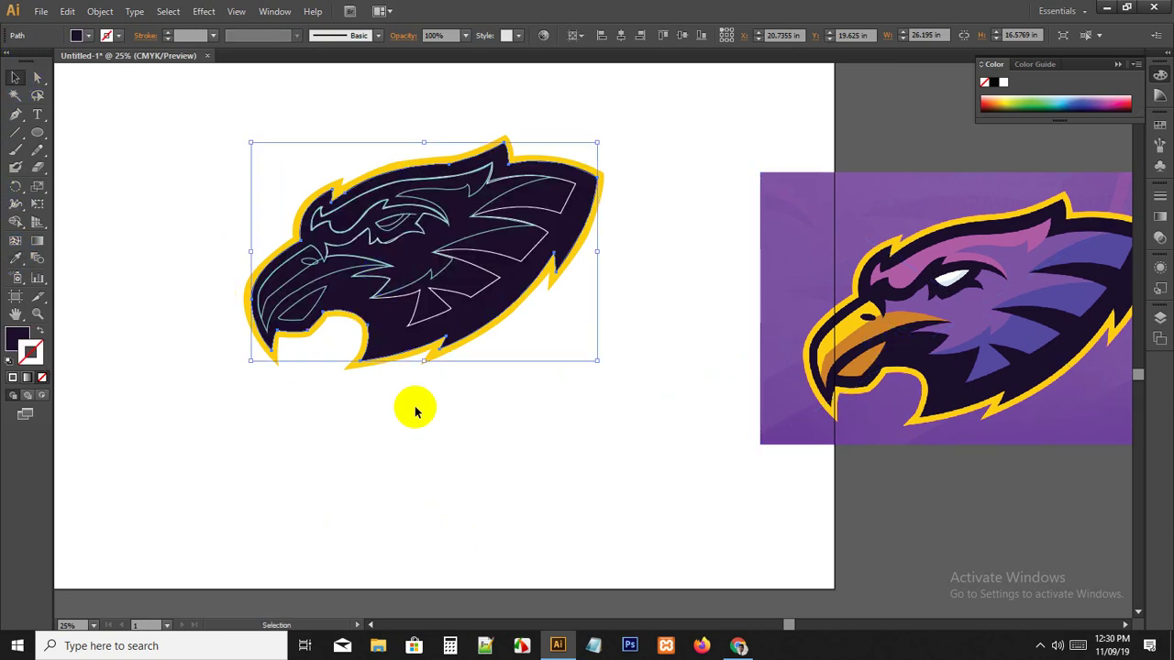
pyautogui.click(471, 420)
# Step: Fill the large outermost feather shape inside the head with the indigo blue sampled from the reference image's feathers, then deselect it
pyautogui.click(479, 295)
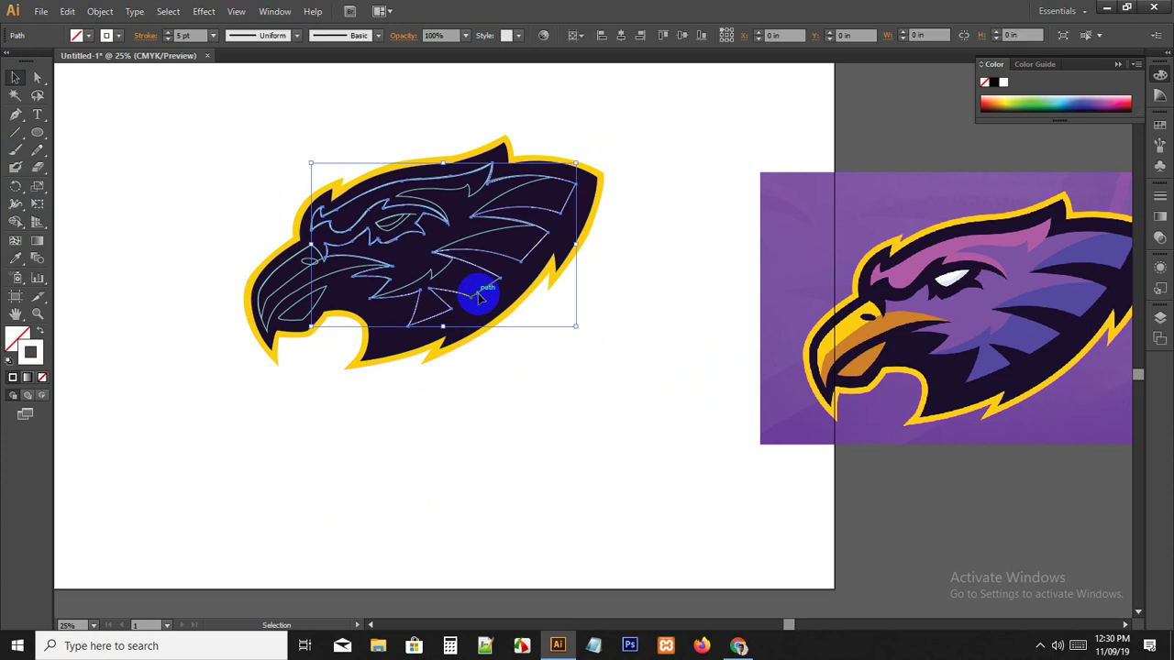
pyautogui.click(4, 278)
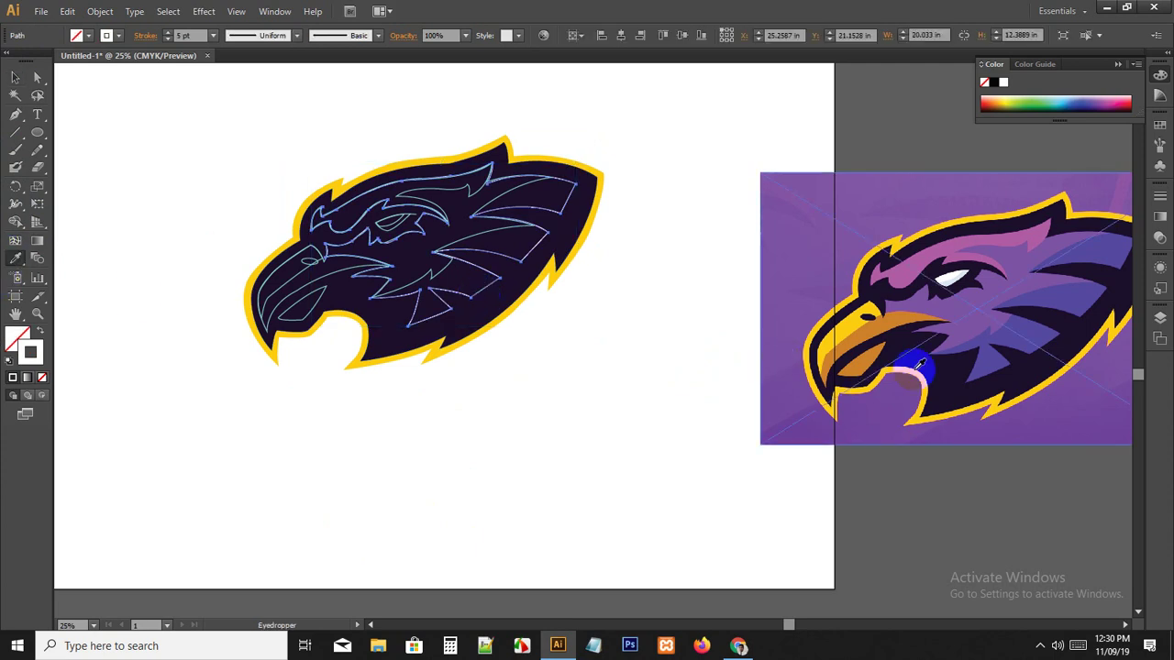
pyautogui.click(1018, 345)
pyautogui.click(15, 77)
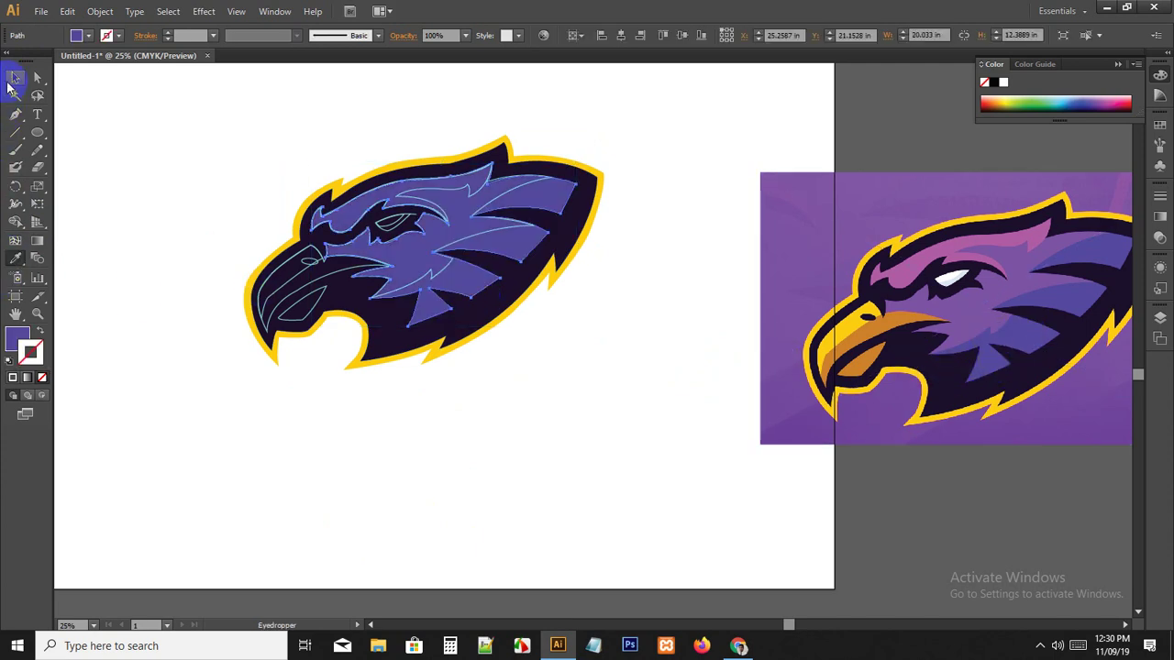
pyautogui.click(412, 459)
# Step: Fill the inner face and feather shape with the medium purple sampled from the reference image using the Eyedropper, then deselect it
pyautogui.click(462, 269)
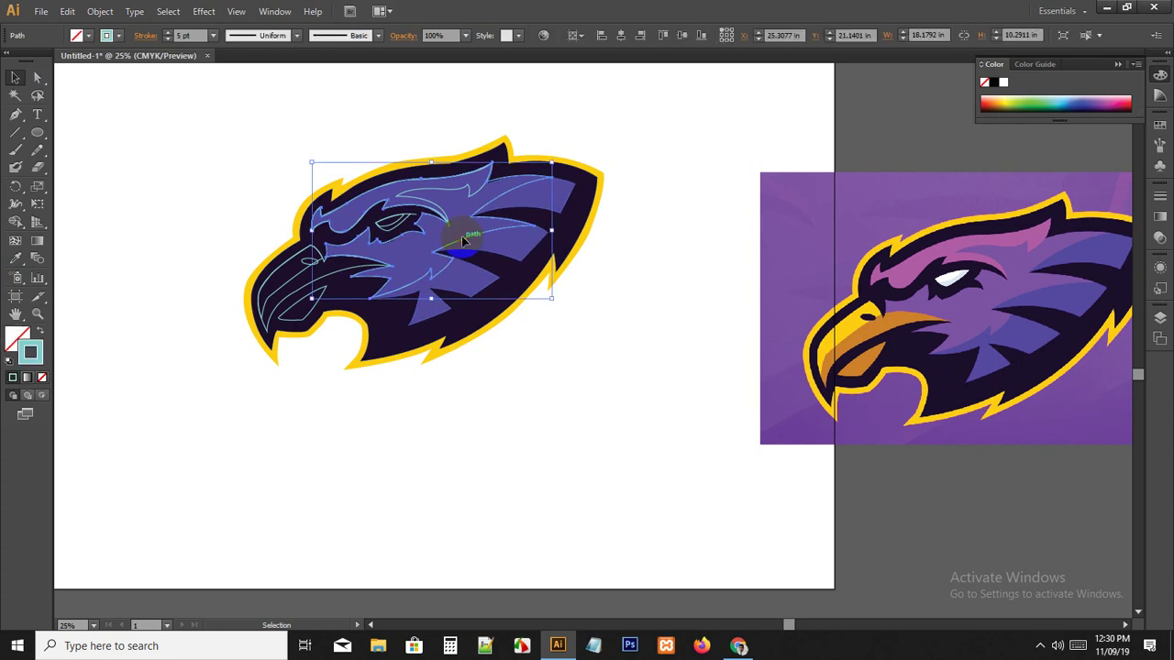
pyautogui.click(15, 258)
pyautogui.click(826, 246)
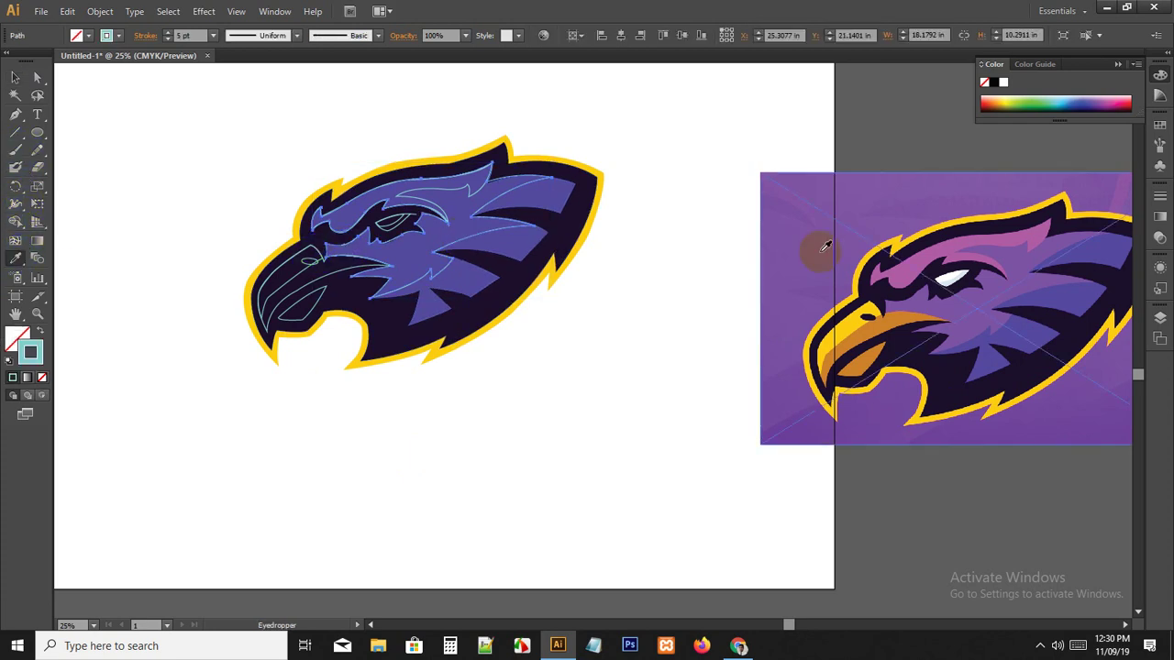
pyautogui.click(967, 321)
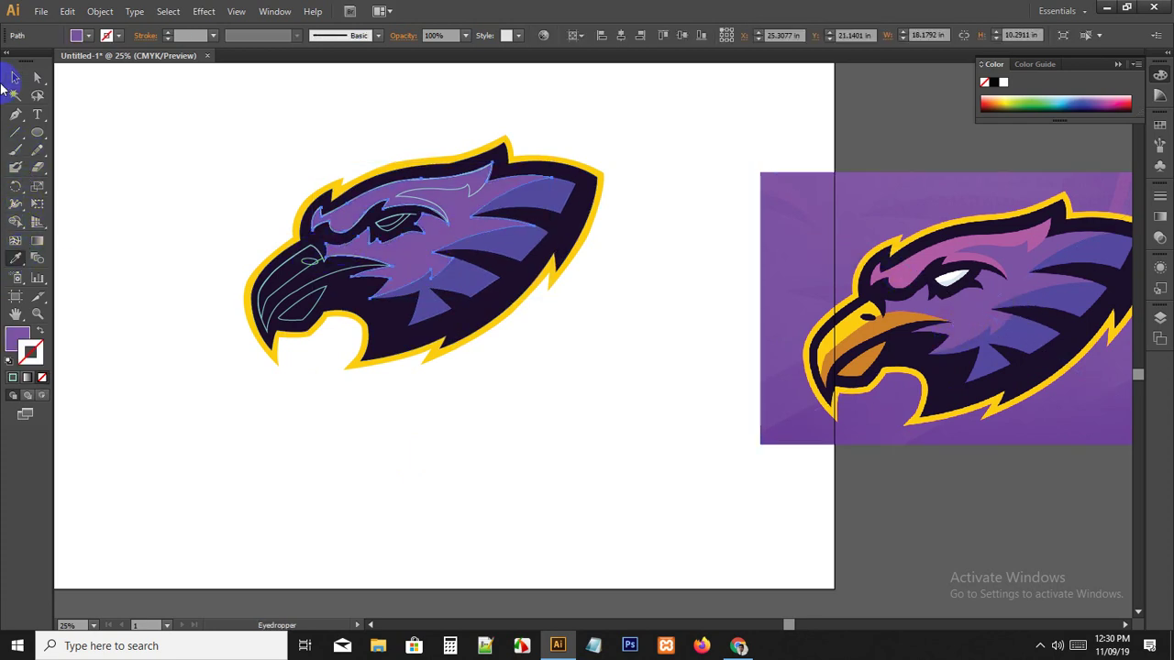
pyautogui.click(14, 78)
pyautogui.click(523, 478)
# Step: Fill the brow shape above the eye with the pink sampled from the reference image using the Eyedropper, then deselect it
pyautogui.click(385, 211)
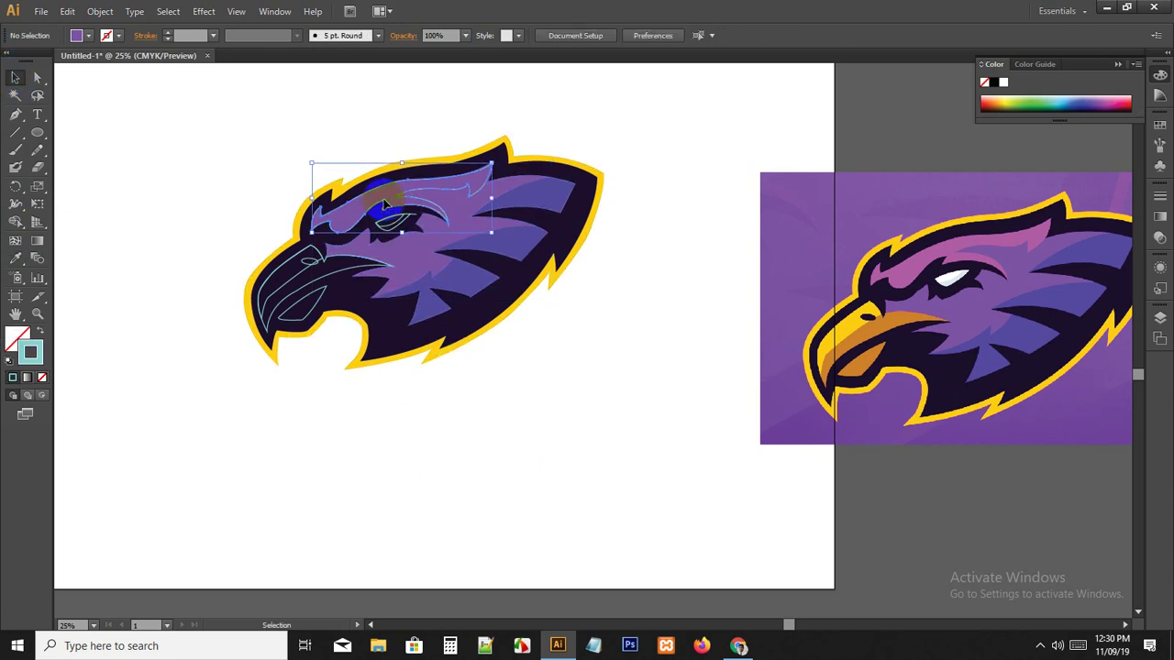
pyautogui.click(16, 259)
pyautogui.click(932, 212)
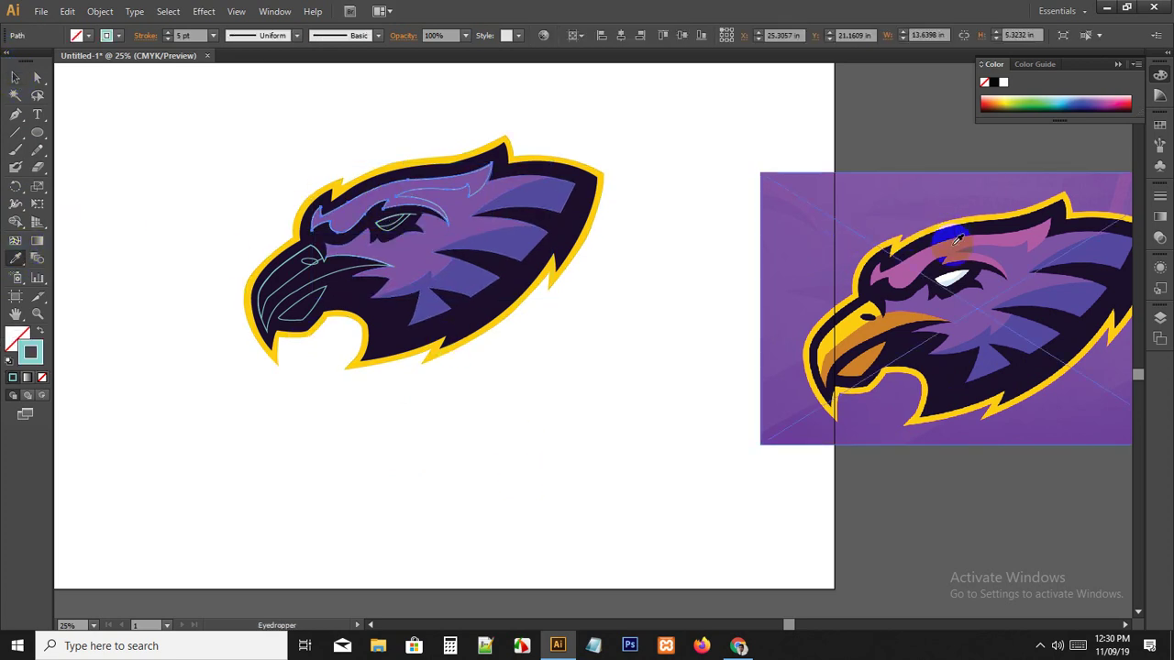
pyautogui.click(956, 238)
pyautogui.click(15, 78)
pyautogui.click(197, 296)
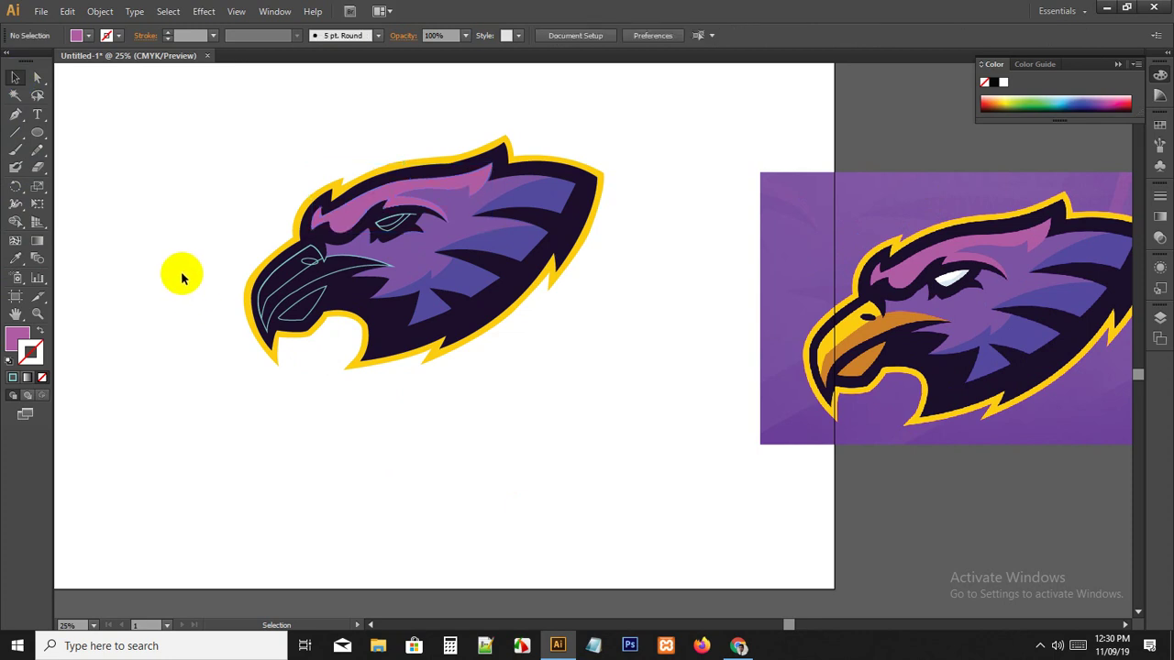
# Step: Fill the lower beak shape with the dark orange sampled from the reference image using the Eyedropper
pyautogui.click(310, 312)
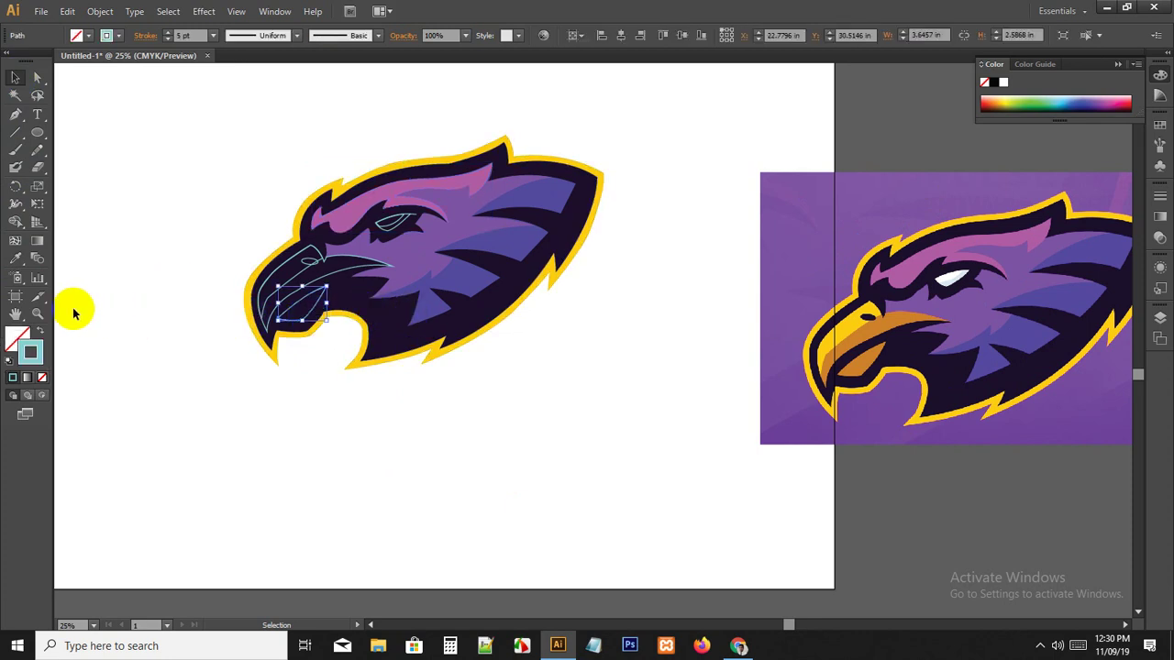
pyautogui.click(30, 265)
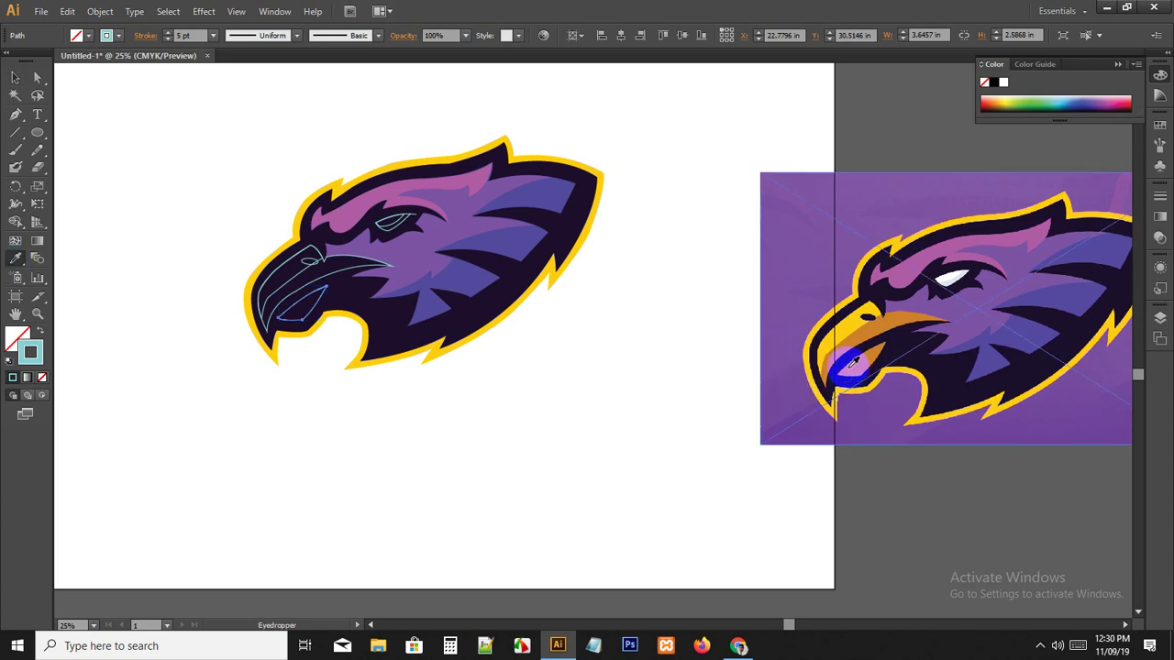
pyautogui.click(843, 365)
pyautogui.click(16, 79)
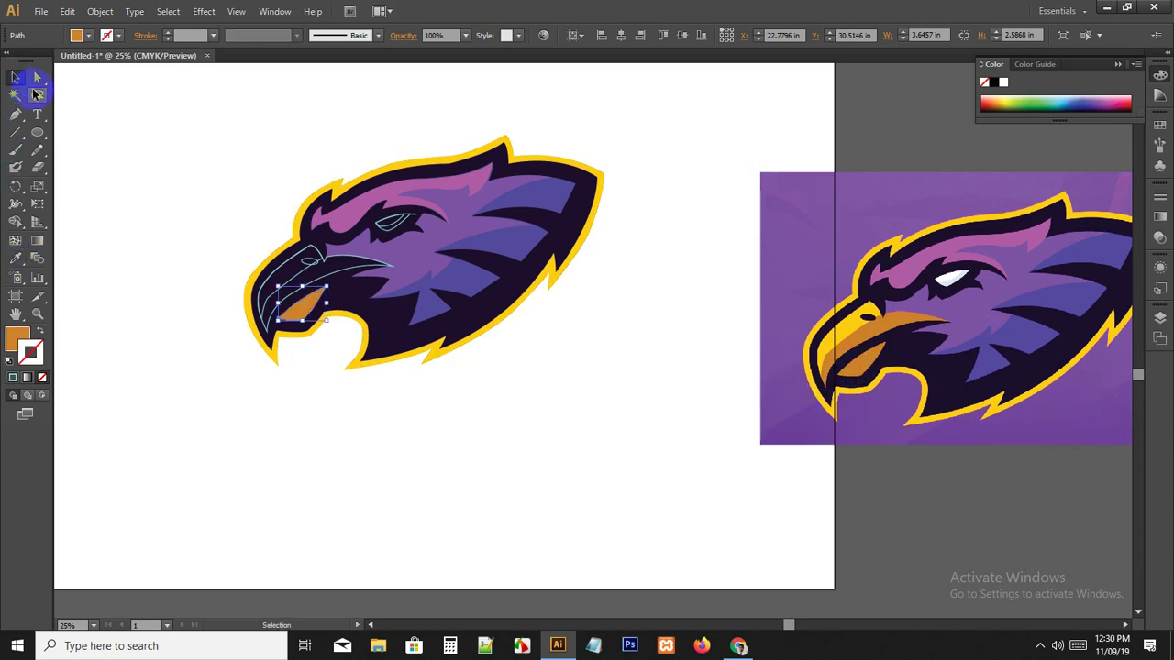
# Step: Fill the full upper beak shape with the dark orange sampled from the reference image's beak using the Eyedropper
pyautogui.click(328, 265)
pyautogui.click(338, 272)
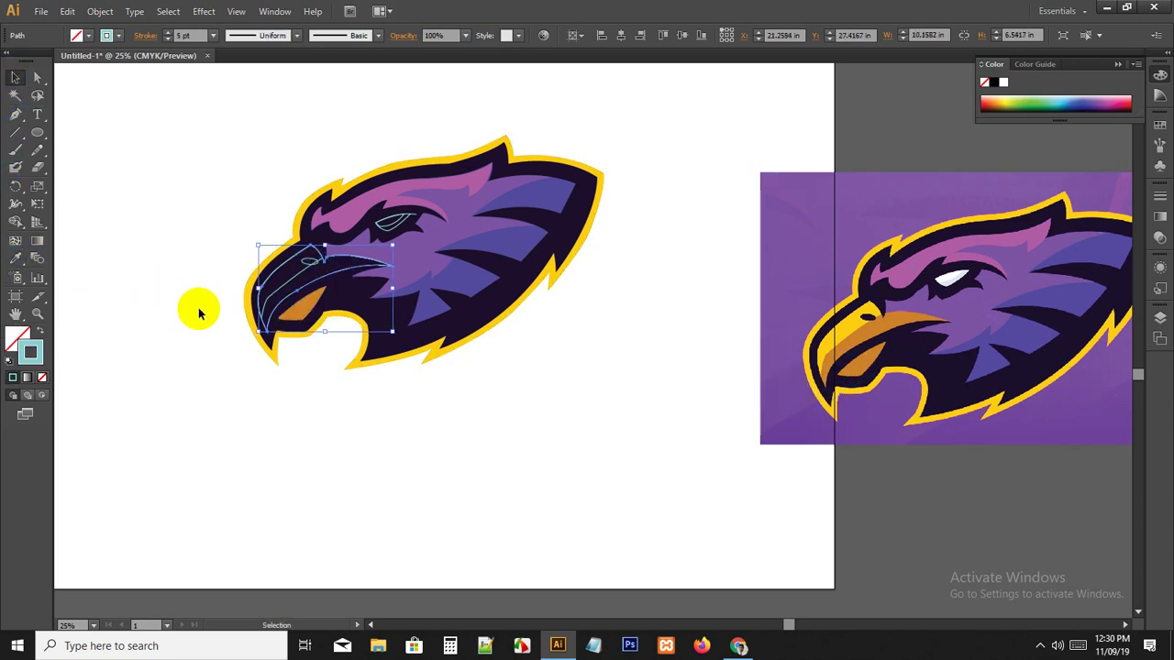
pyautogui.click(16, 258)
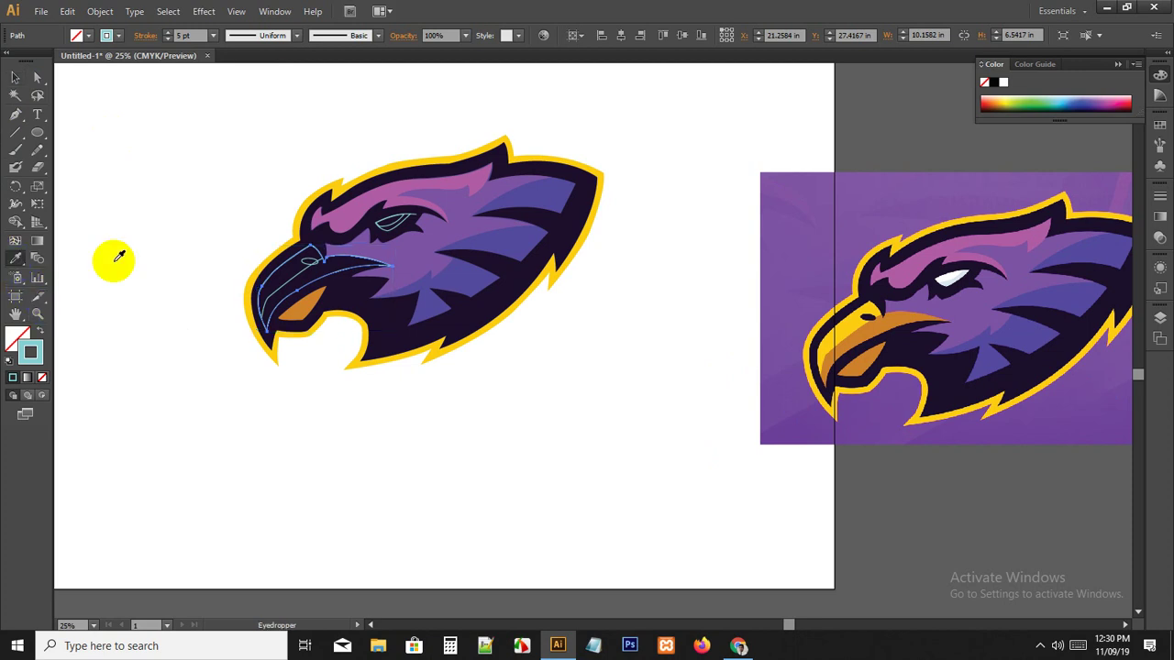
pyautogui.click(859, 335)
pyautogui.click(16, 78)
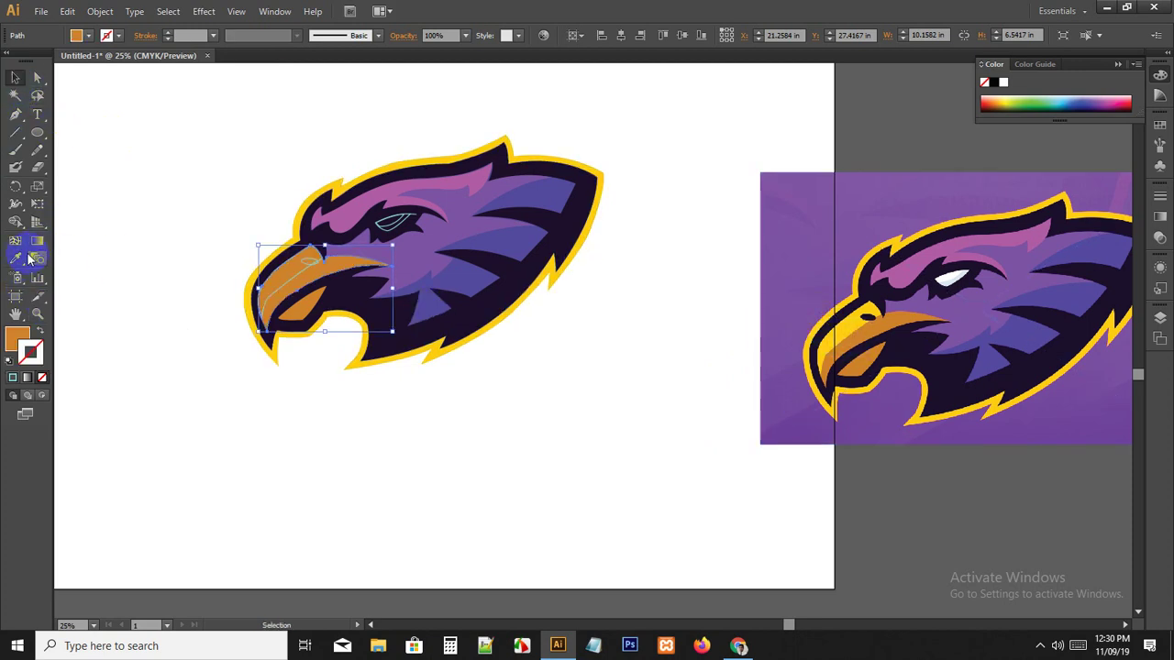
pyautogui.click(110, 227)
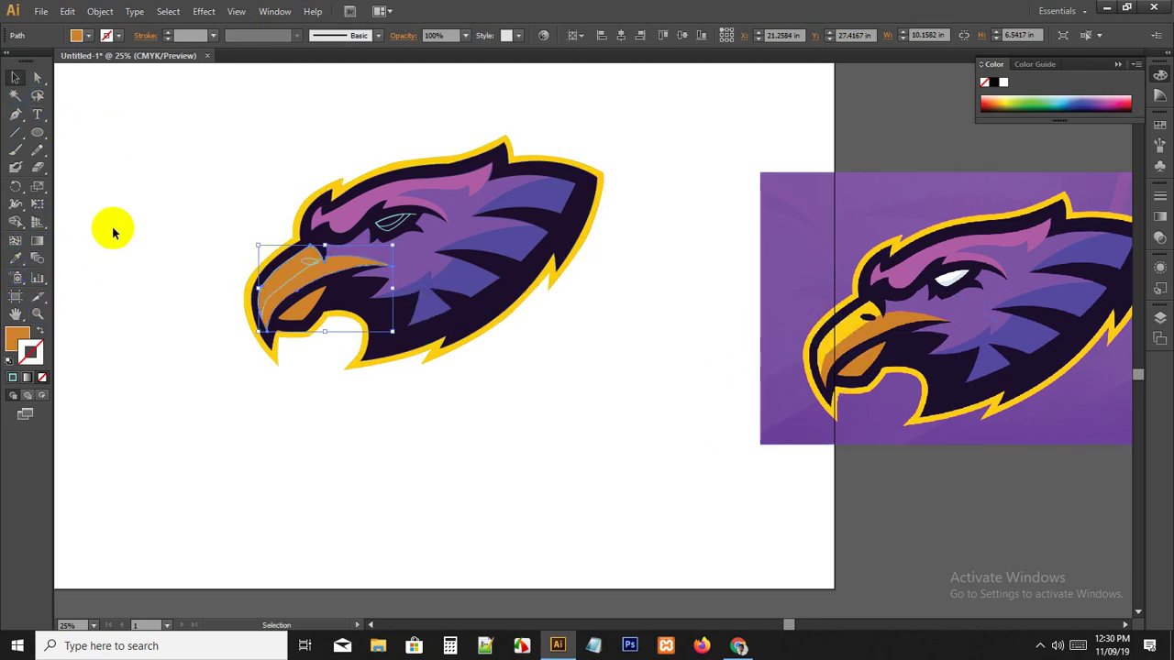
# Step: Fill the upper beak highlight shape with the yellow sampled from the reference image's beak, then deselect it
pyautogui.click(285, 279)
pyautogui.click(16, 258)
pyautogui.click(844, 315)
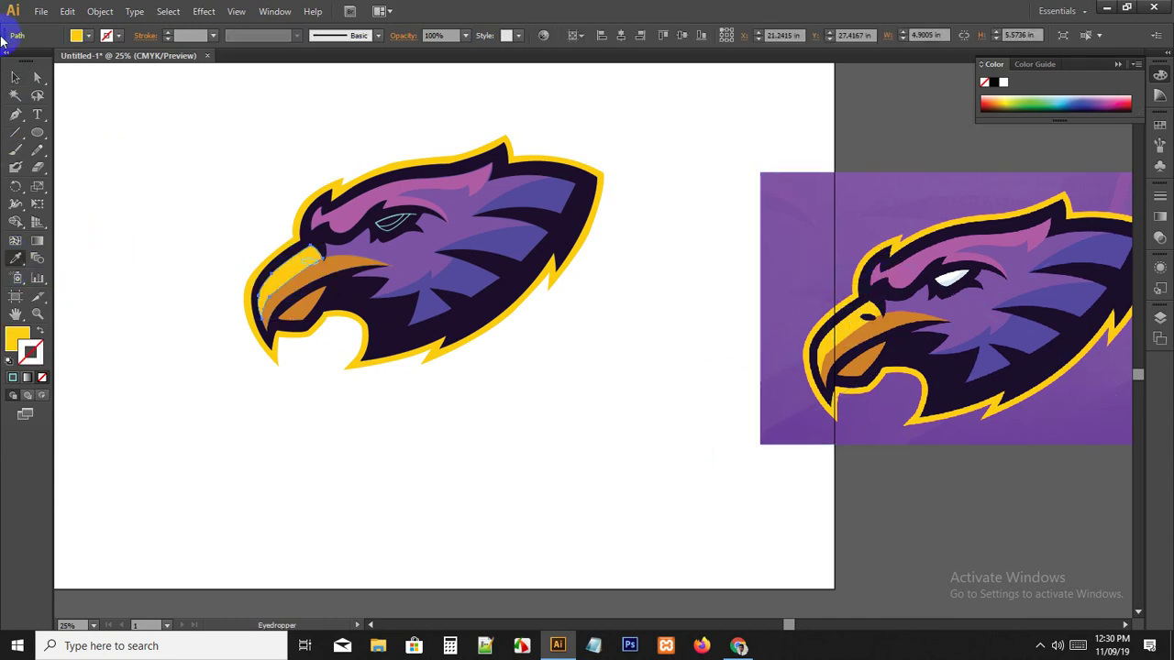
pyautogui.click(15, 77)
pyautogui.click(202, 330)
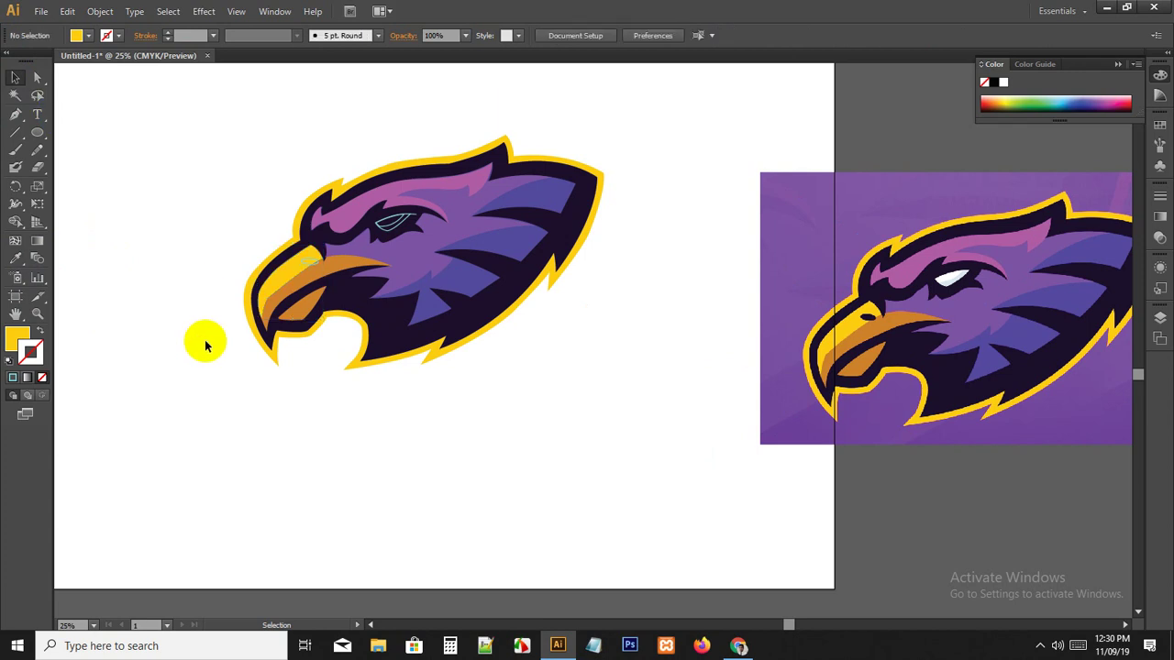
# Step: Fill the nostril ellipse with the dark navy sampled from the reference image using the Eyedropper, then deselect it
pyautogui.click(312, 264)
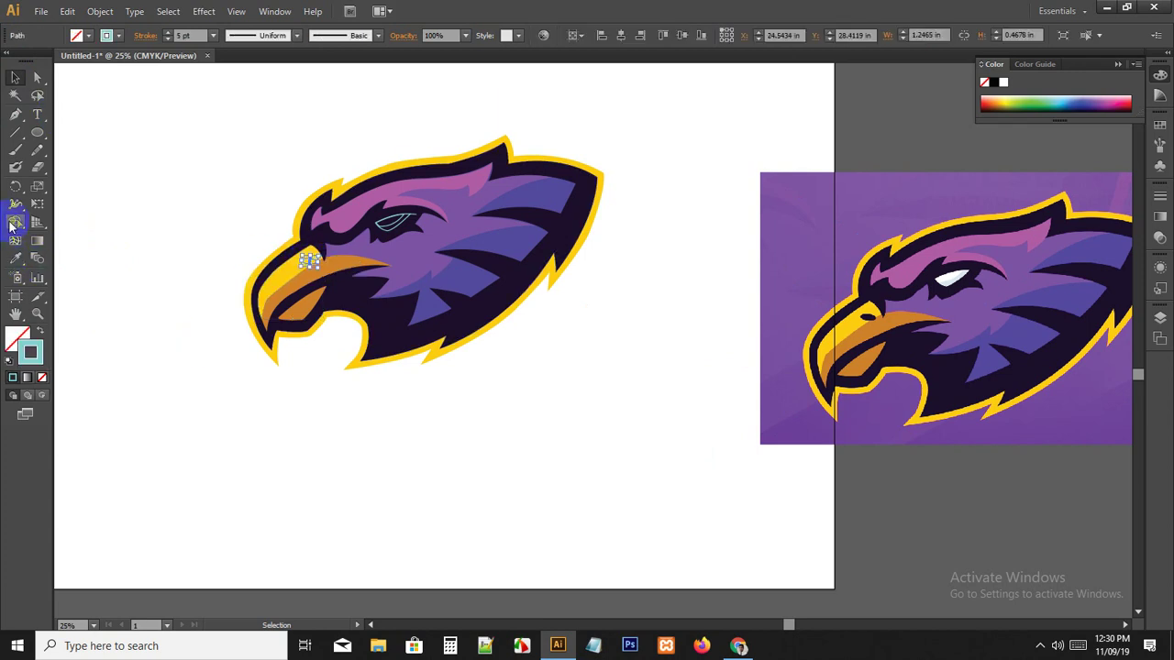
pyautogui.click(16, 258)
pyautogui.click(904, 341)
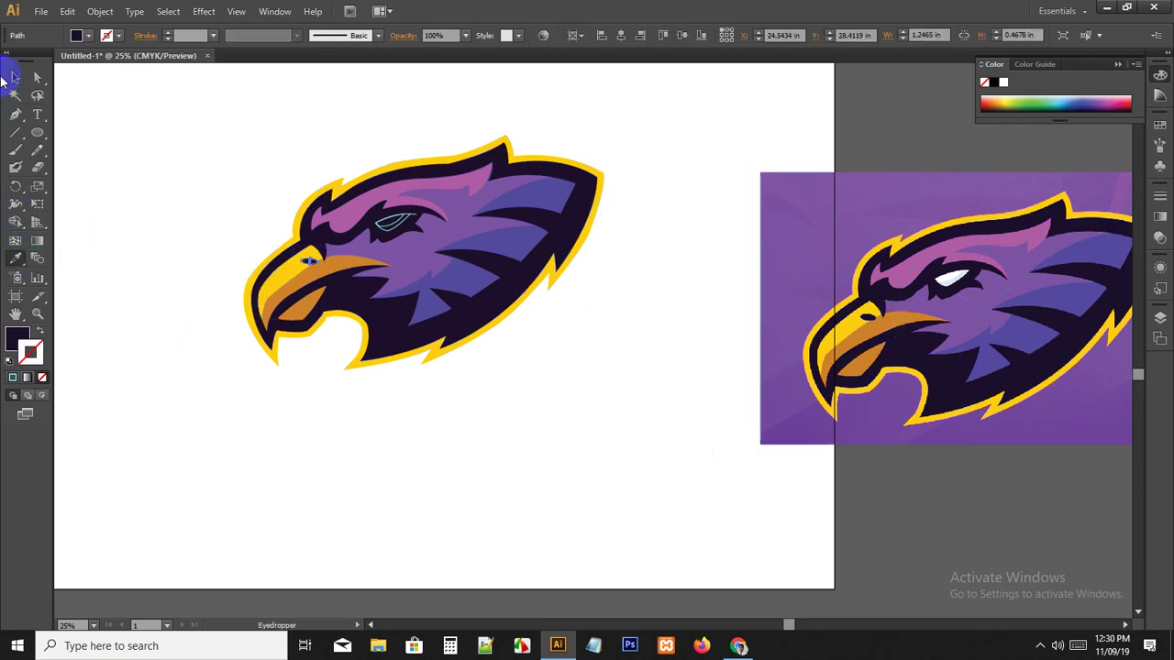
pyautogui.click(16, 77)
pyautogui.click(191, 213)
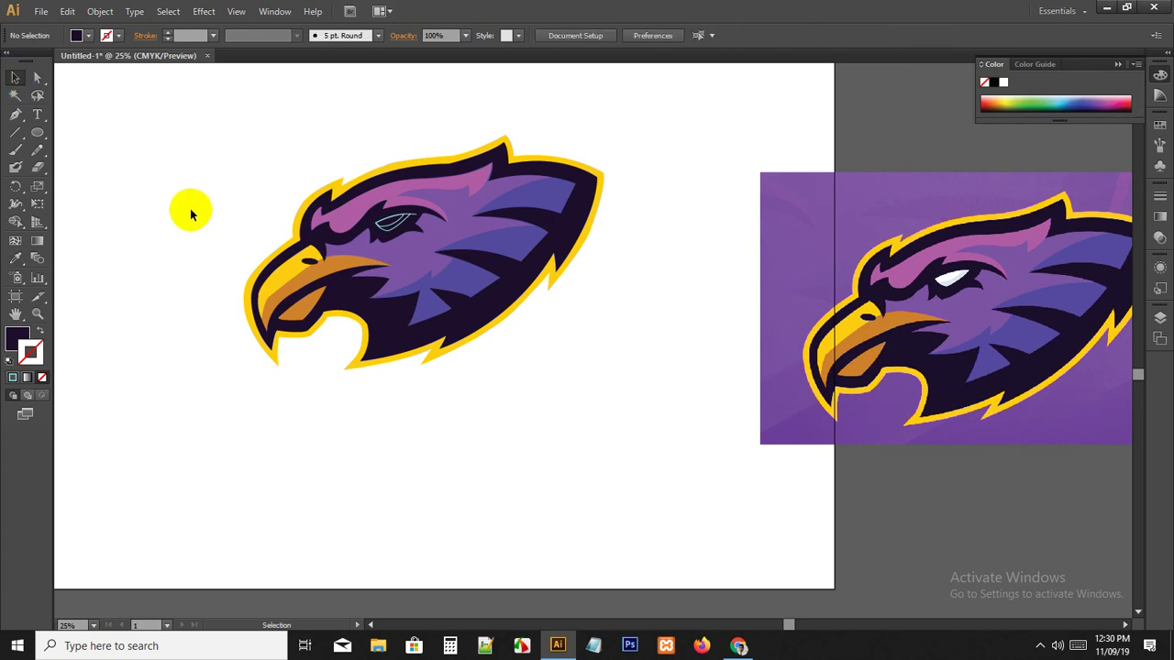
# Step: Fill the outer eye shape with the pale blue sampled from the reference image's eye, then deselect it
pyautogui.click(399, 221)
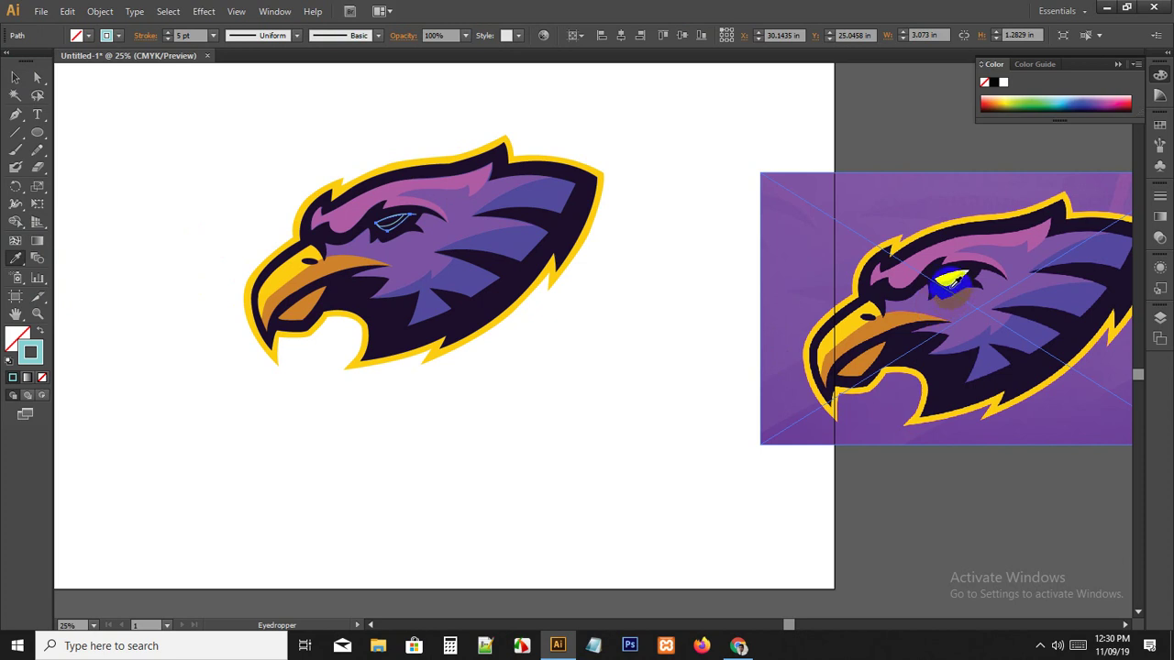
pyautogui.click(948, 281)
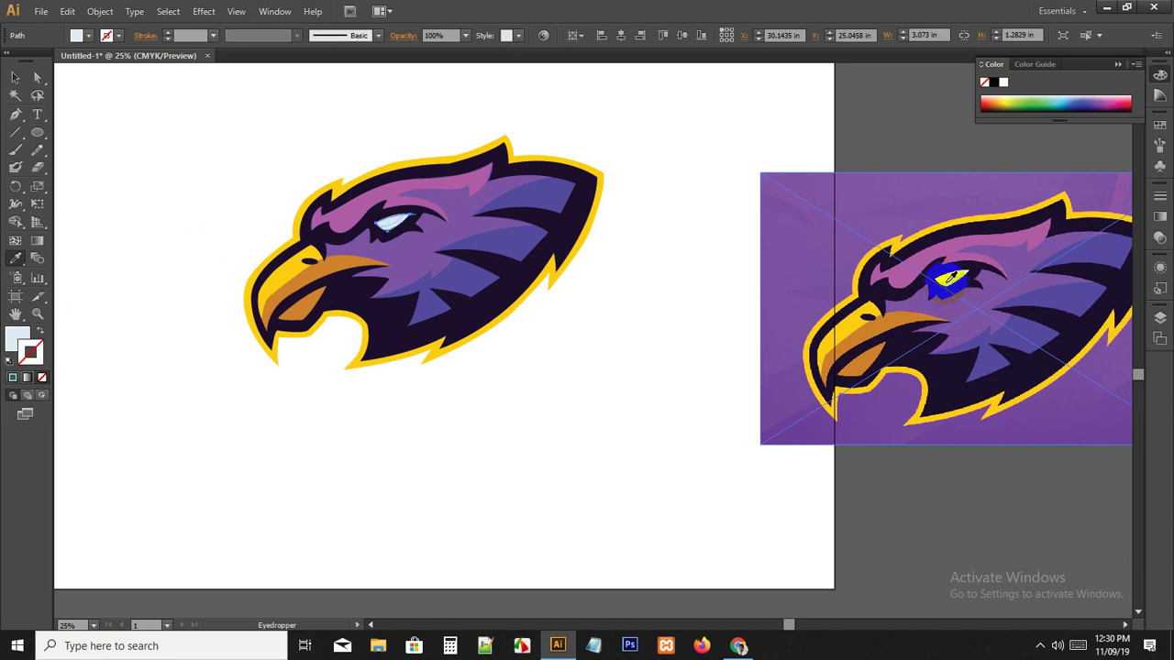
pyautogui.click(16, 77)
pyautogui.click(137, 167)
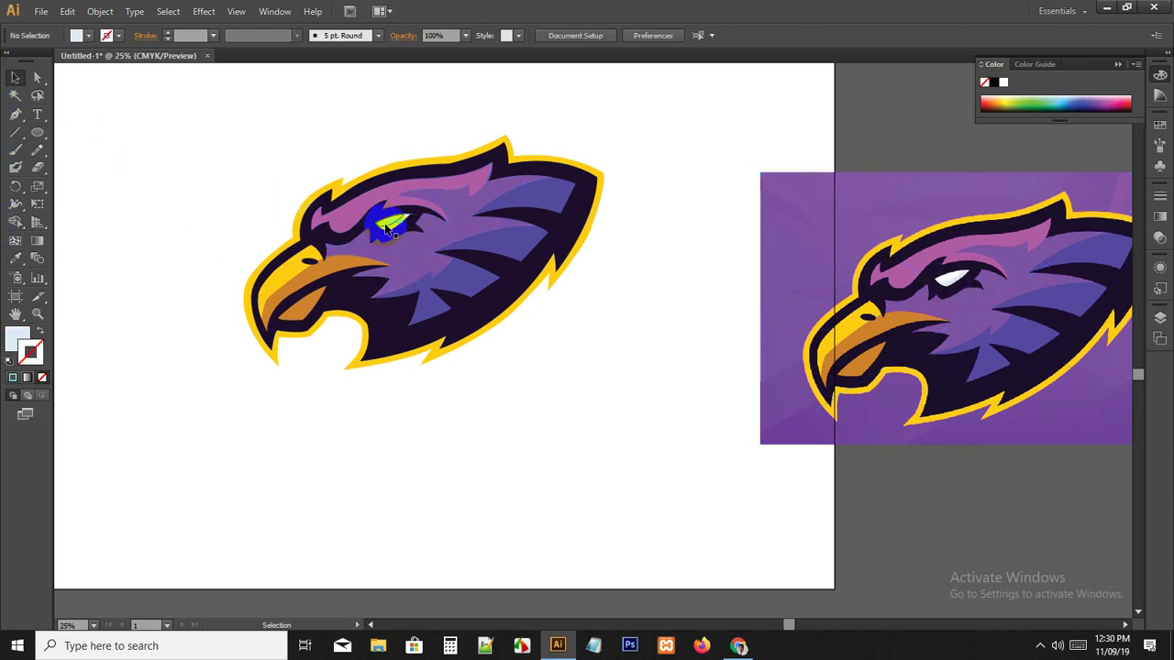
# Step: Set the inner eye shape's stroke to white (ffffff), swap it to the fill with no stroke, and deselect the shape
pyautogui.click(386, 228)
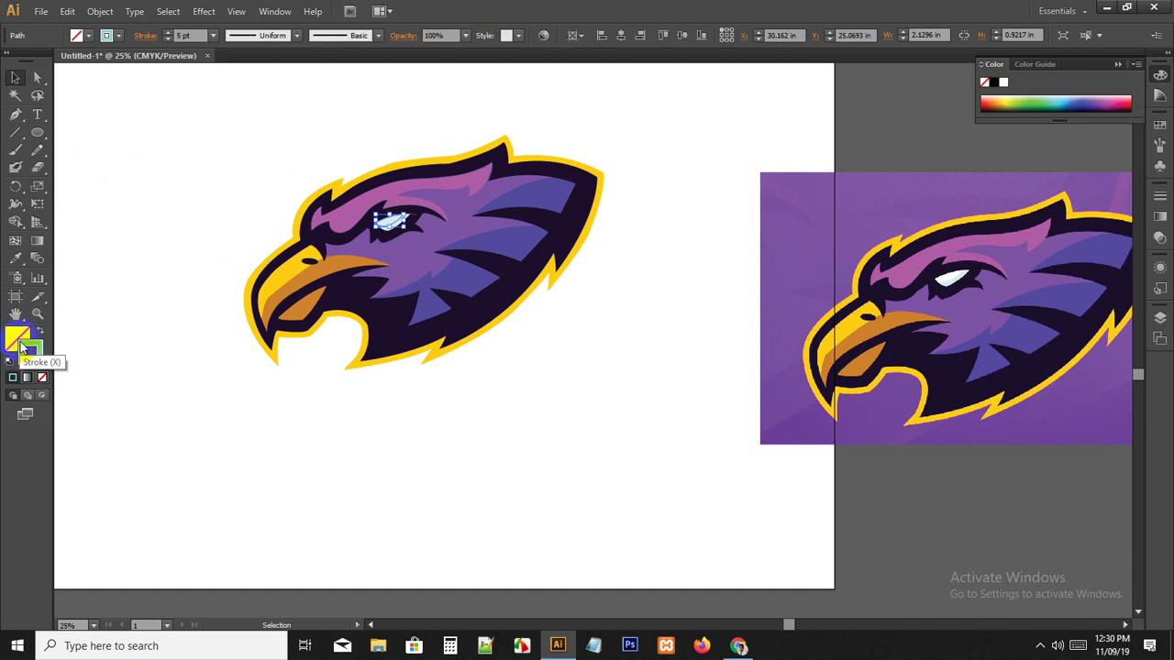
pyautogui.doubleClick(21, 347)
pyautogui.click(615, 265)
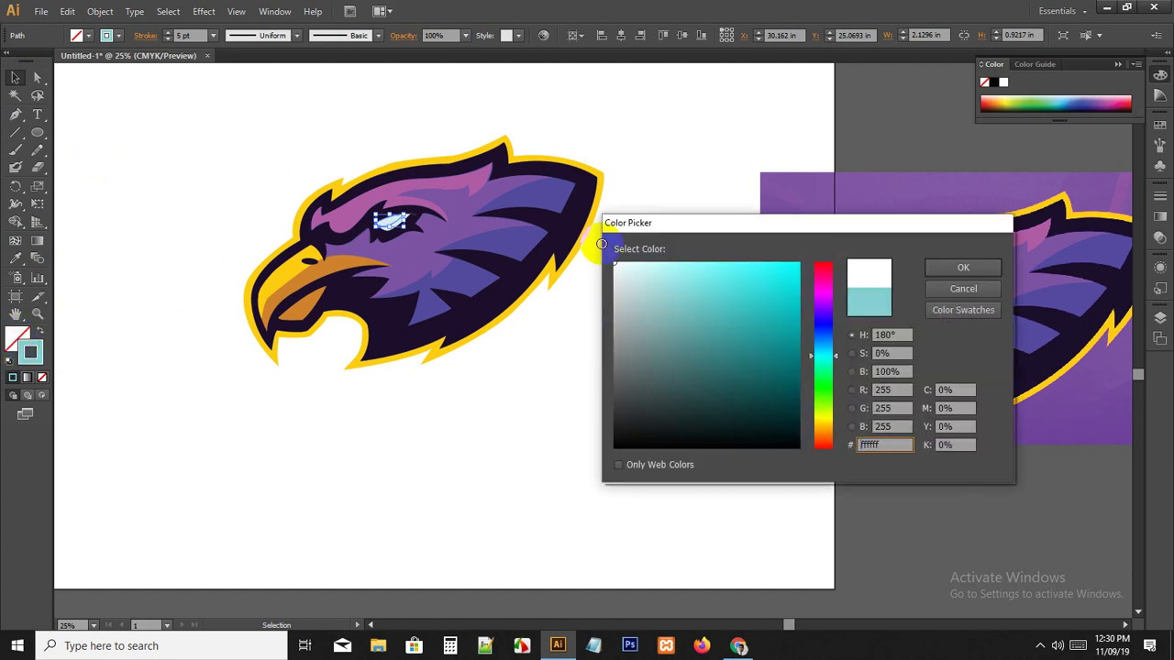
pyautogui.click(967, 266)
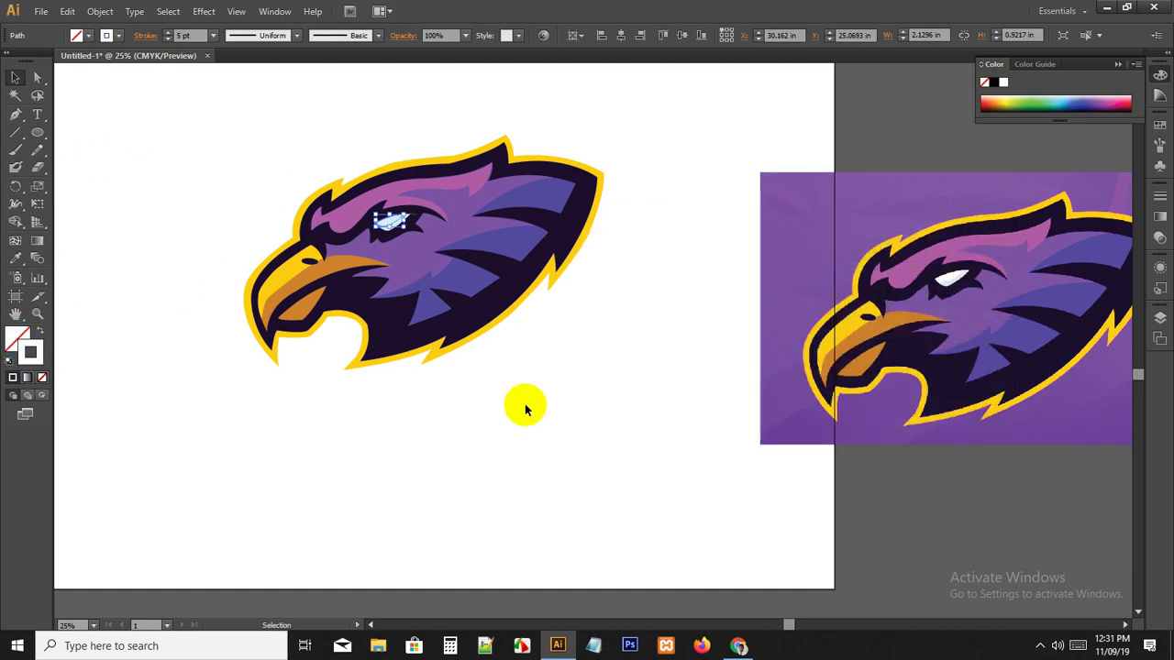
pyautogui.click(41, 331)
pyautogui.click(11, 79)
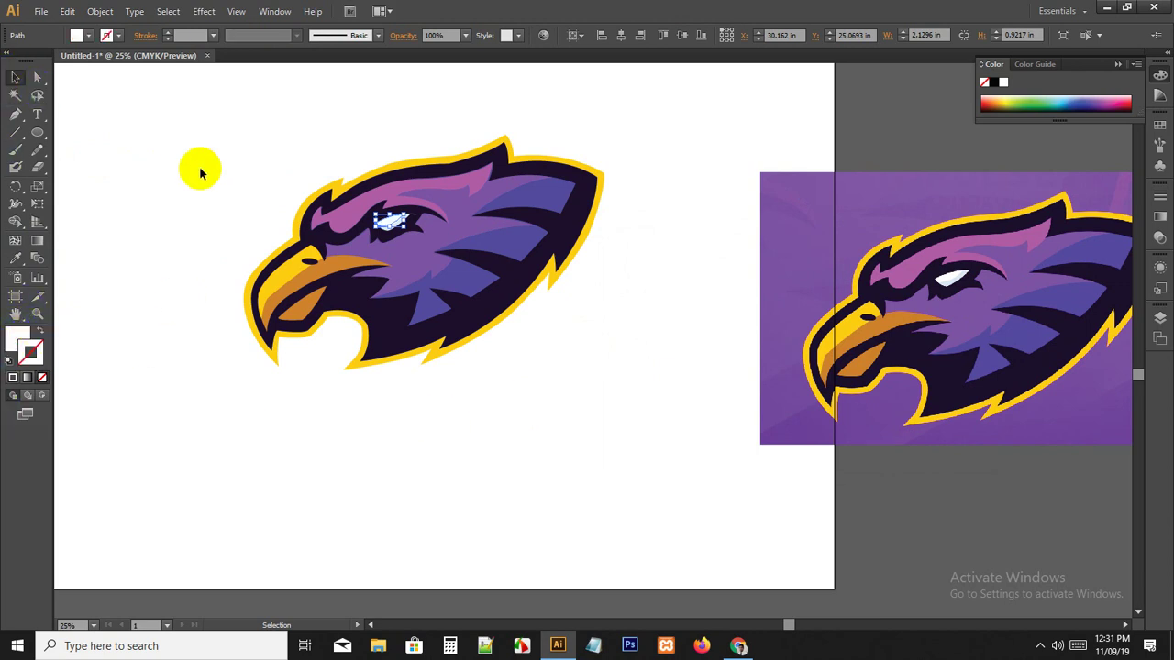
pyautogui.click(198, 171)
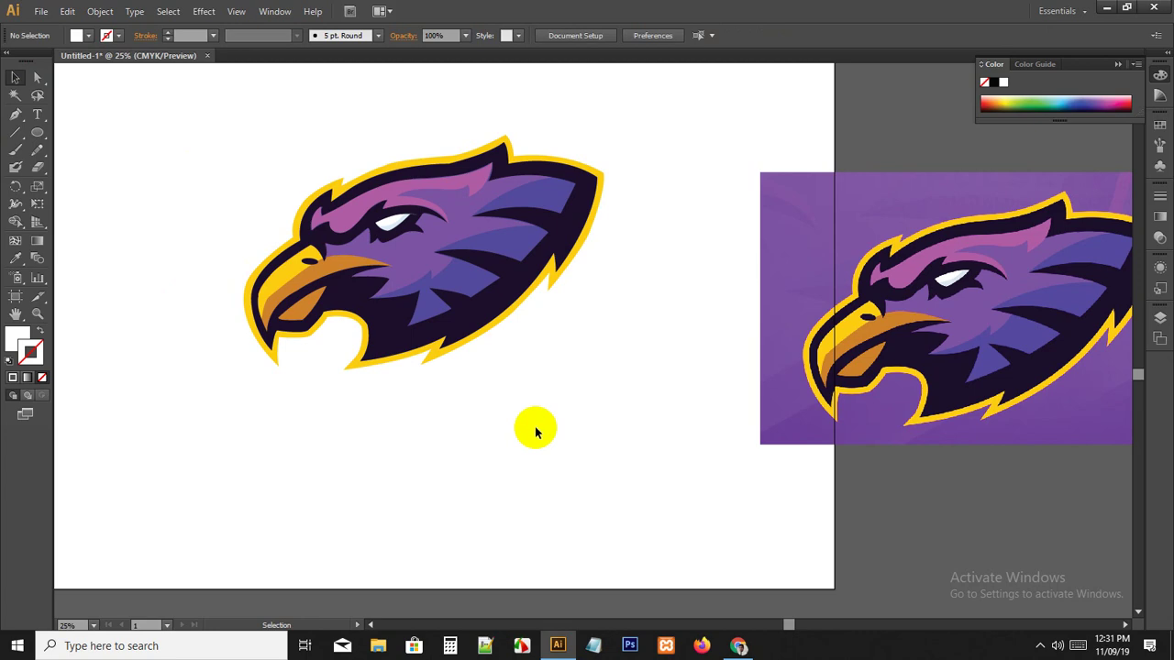
# Step: Compare the colored head with the reference image and examine the edges of the shapes around the eye up close
pyautogui.scroll(-2, 537, 431)
pyautogui.scroll(2, 537, 431)
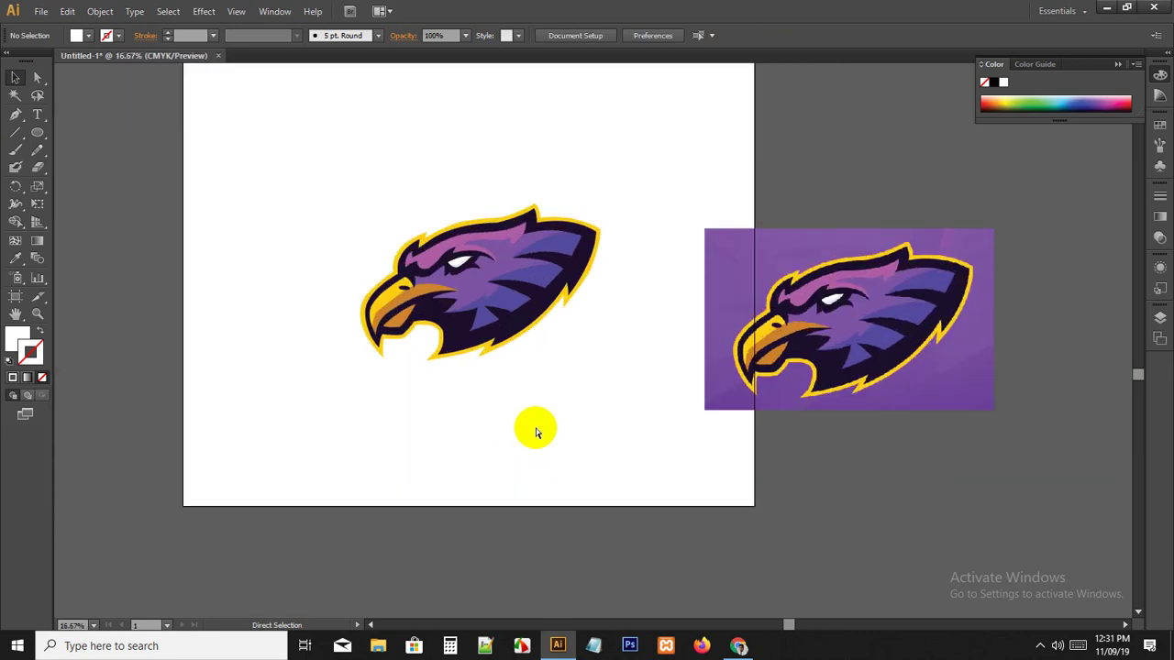
pyautogui.moveTo(537, 431); pyautogui.dragTo(443, 428)
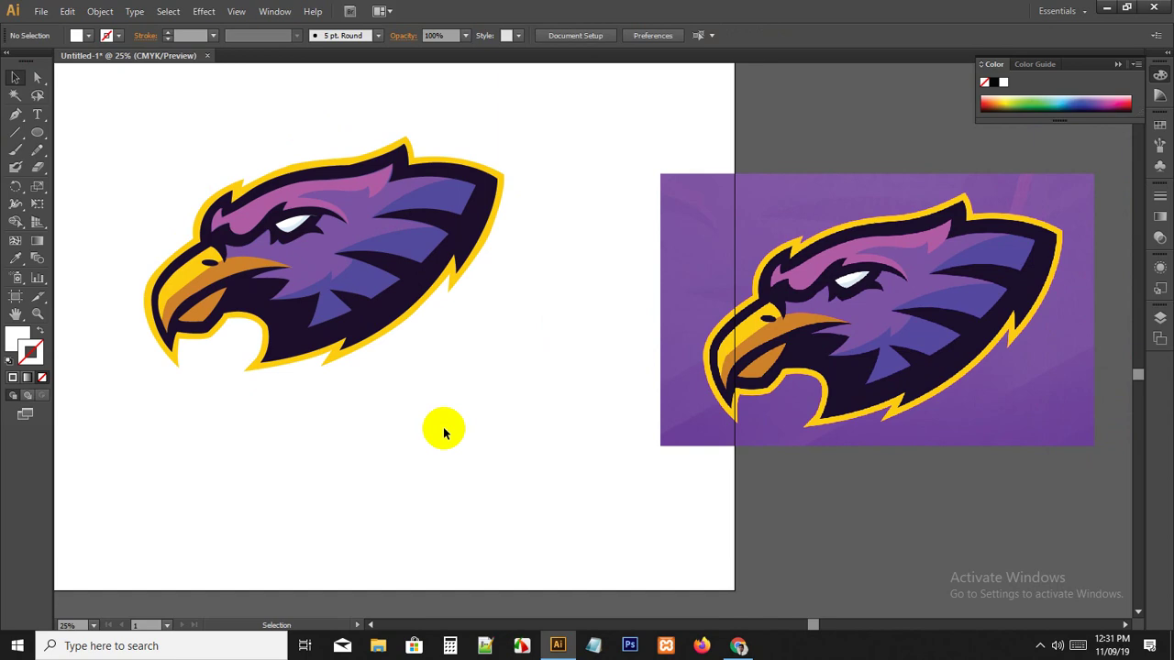
pyautogui.hotkey('ctrl', '+')
pyautogui.hotkey('ctrl', '+')
pyautogui.hotkey('ctrl', '+')
pyautogui.moveTo(175, 328); pyautogui.dragTo(814, 659)
pyautogui.scroll(2, 644, 502)
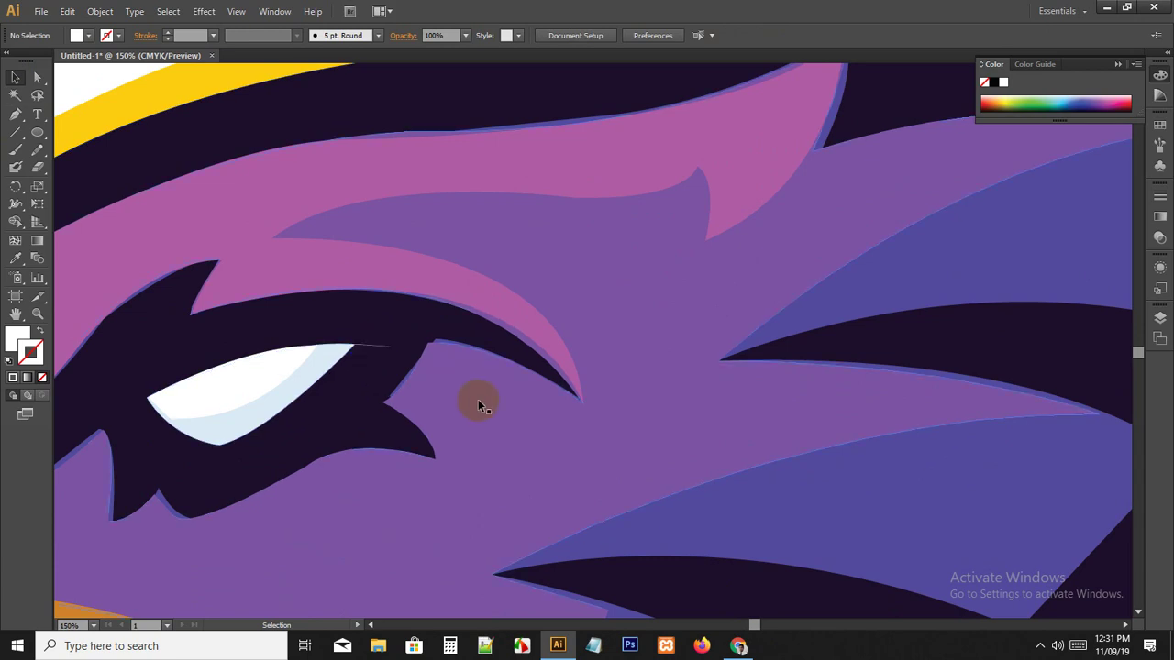
pyautogui.hotkey('ctrl', '+')
pyautogui.scroll(2, 478, 407)
pyautogui.moveTo(432, 419); pyautogui.dragTo(1057, 235)
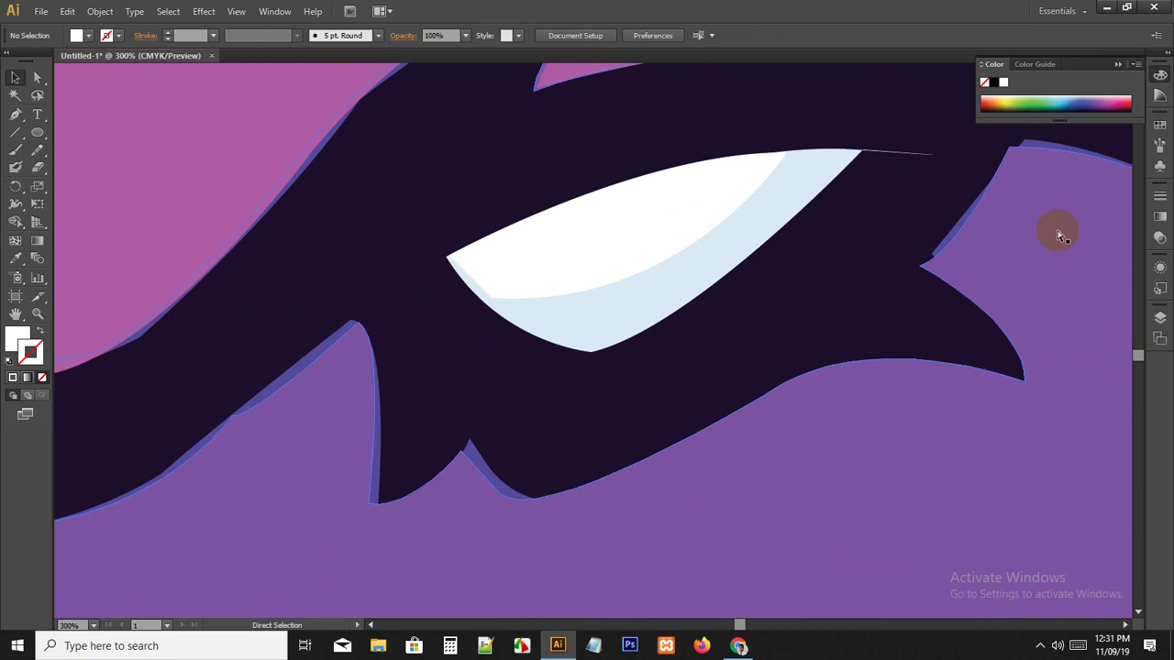
pyautogui.hotkey('ctrl', '-')
pyautogui.hotkey('ctrl', '-')
pyautogui.hotkey('ctrl', '+')
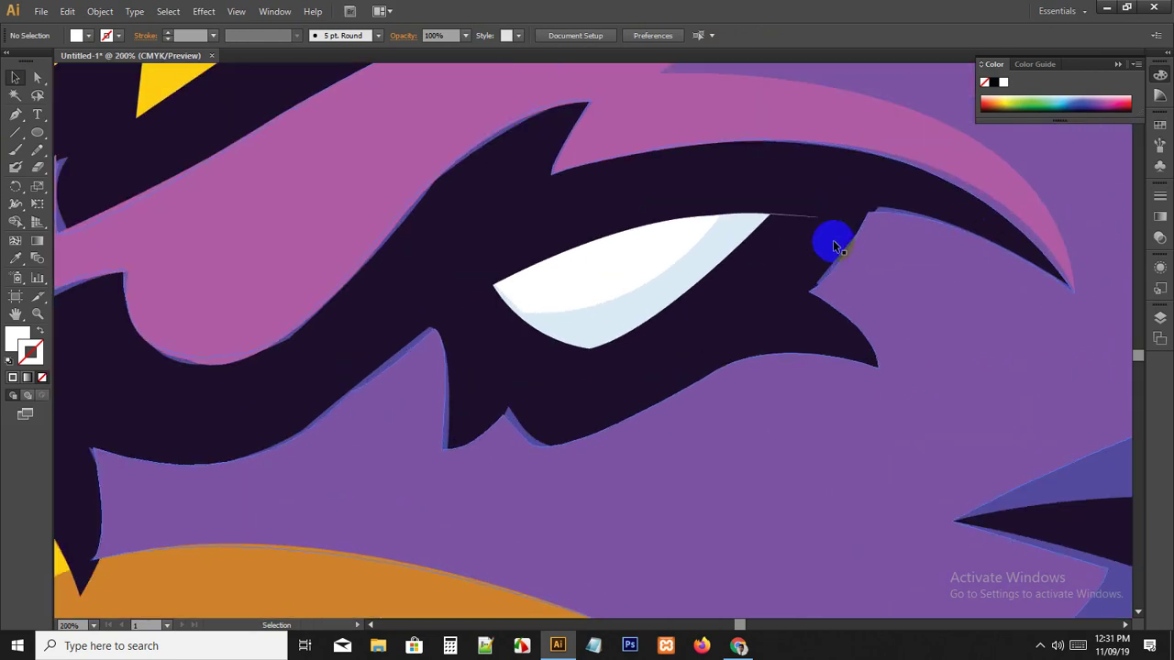
# Step: Try to adjust the thin stray tip of the pale blue outer eye shape with the Direct Selection tool
pyautogui.click(668, 259)
pyautogui.moveTo(766, 262); pyautogui.dragTo(670, 337)
pyautogui.click(642, 311)
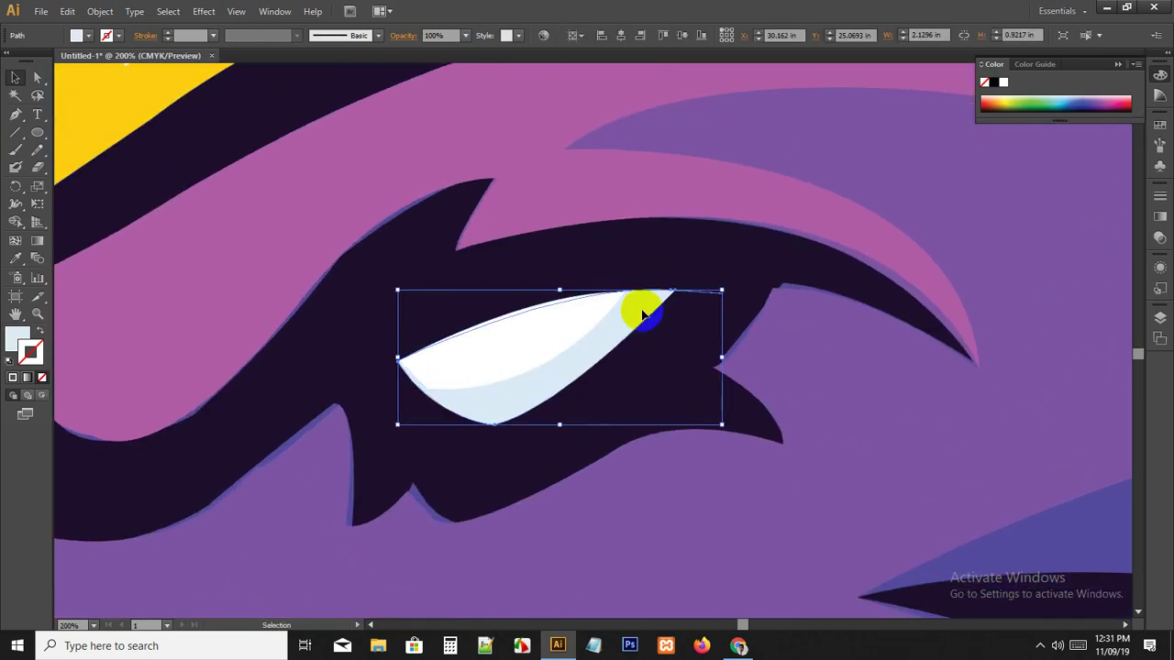
pyautogui.hotkey('ctrl', '+')
pyautogui.hotkey('ctrl', '+')
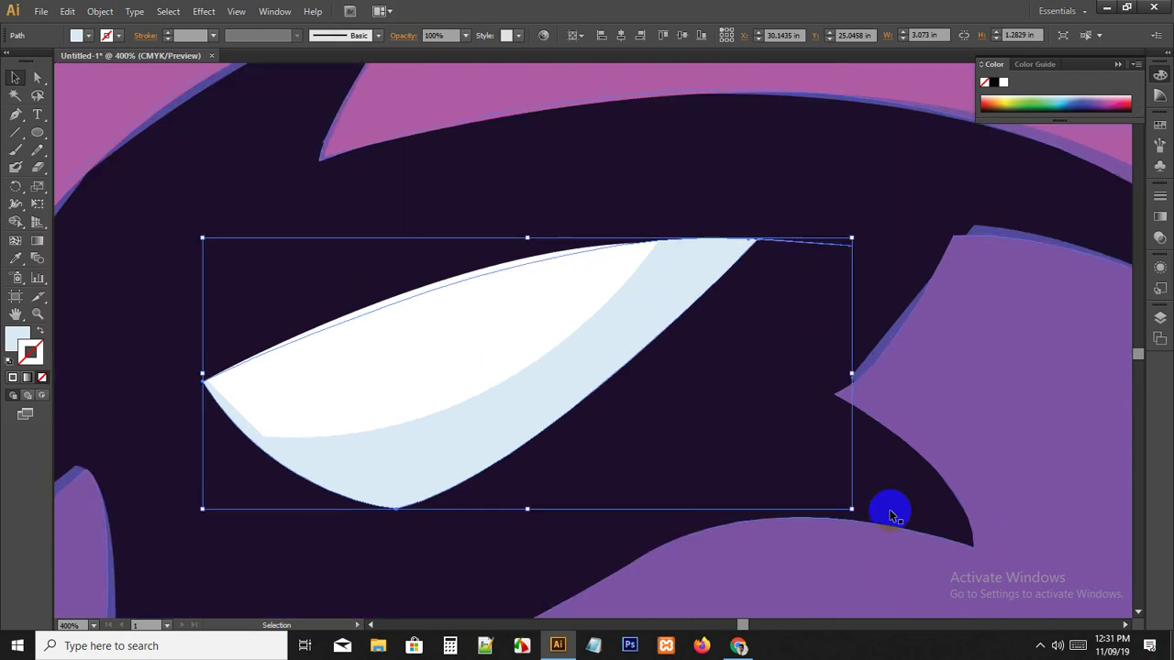
pyautogui.click(38, 77)
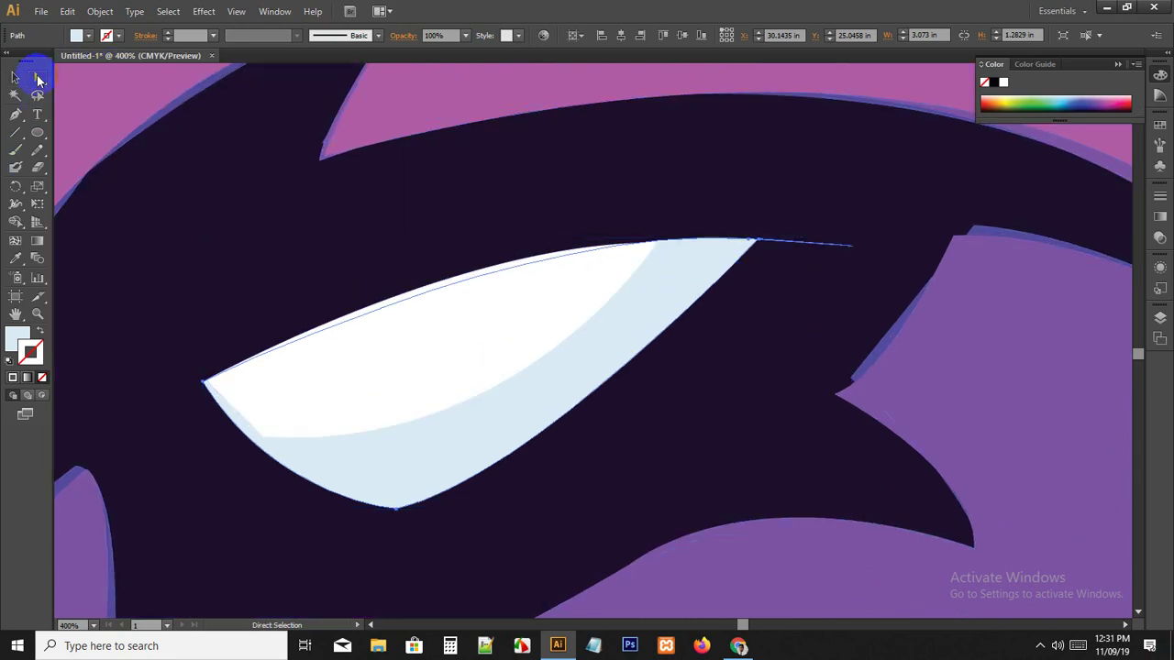
pyautogui.click(852, 246)
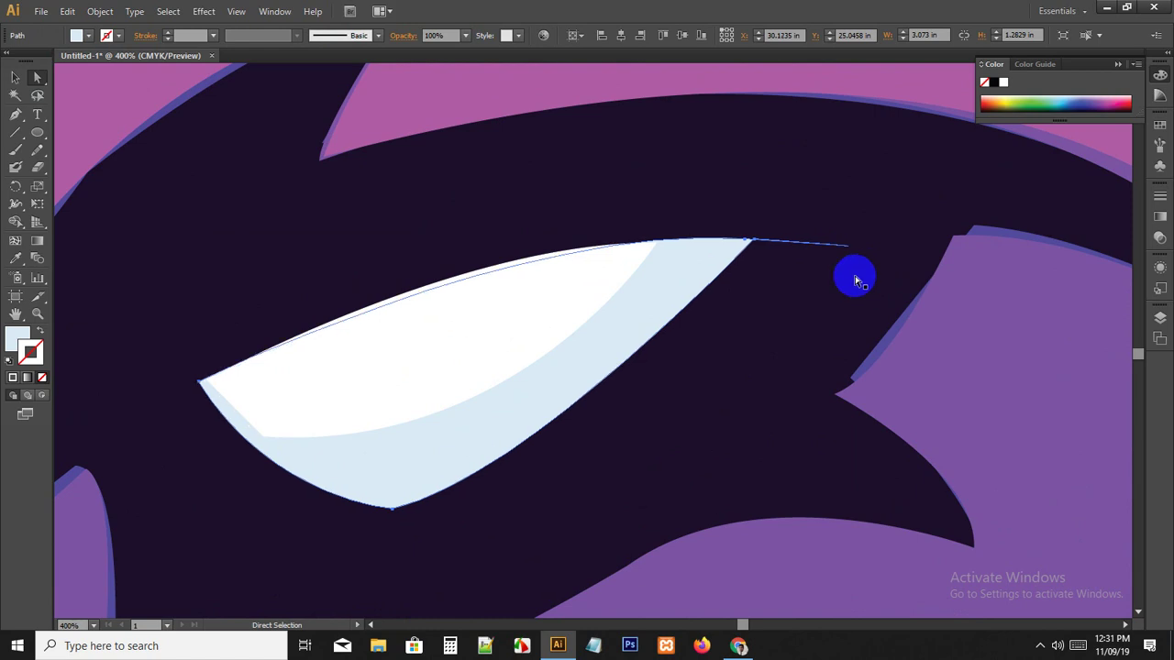
pyautogui.moveTo(571, 348); pyautogui.dragTo(597, 423)
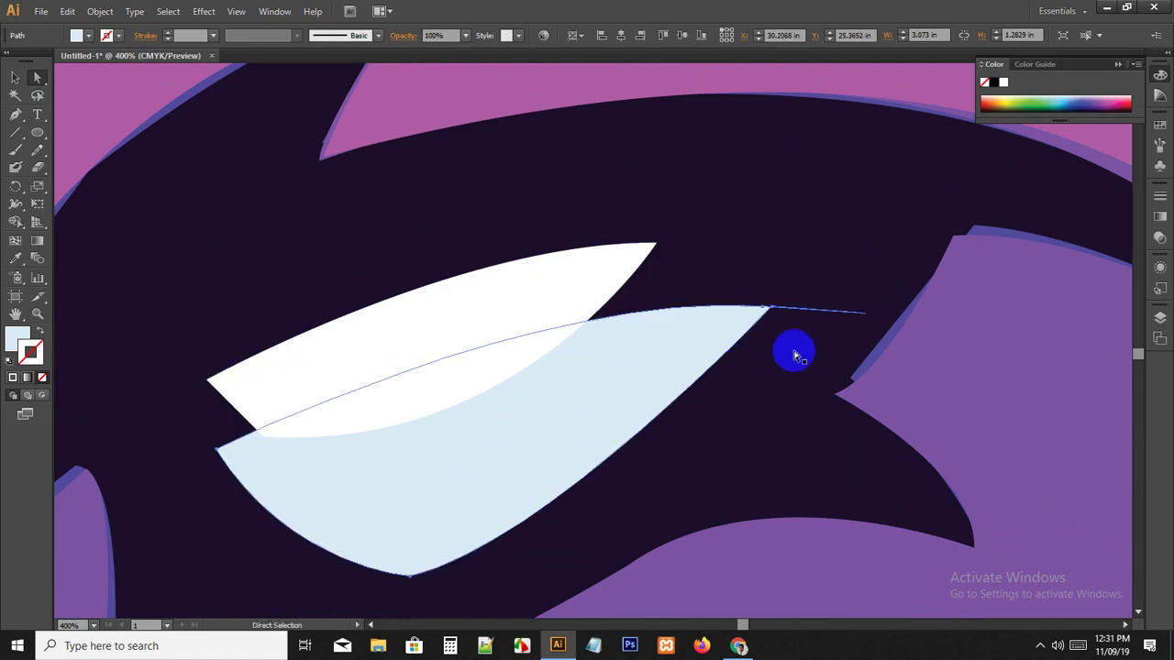
pyautogui.click(747, 327)
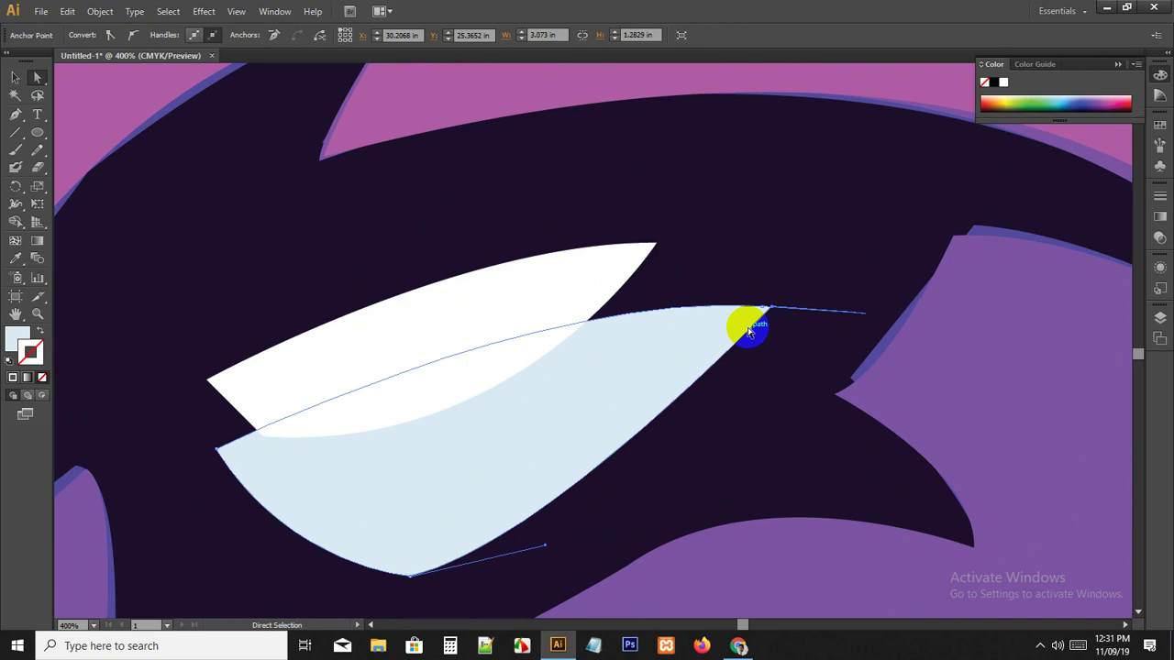
# Step: Undo the outer eye shape's moves and swap the inner eye shape's white stroke back to its fill
pyautogui.press('ctrl')
pyautogui.hotkey('ctrl', 'z')
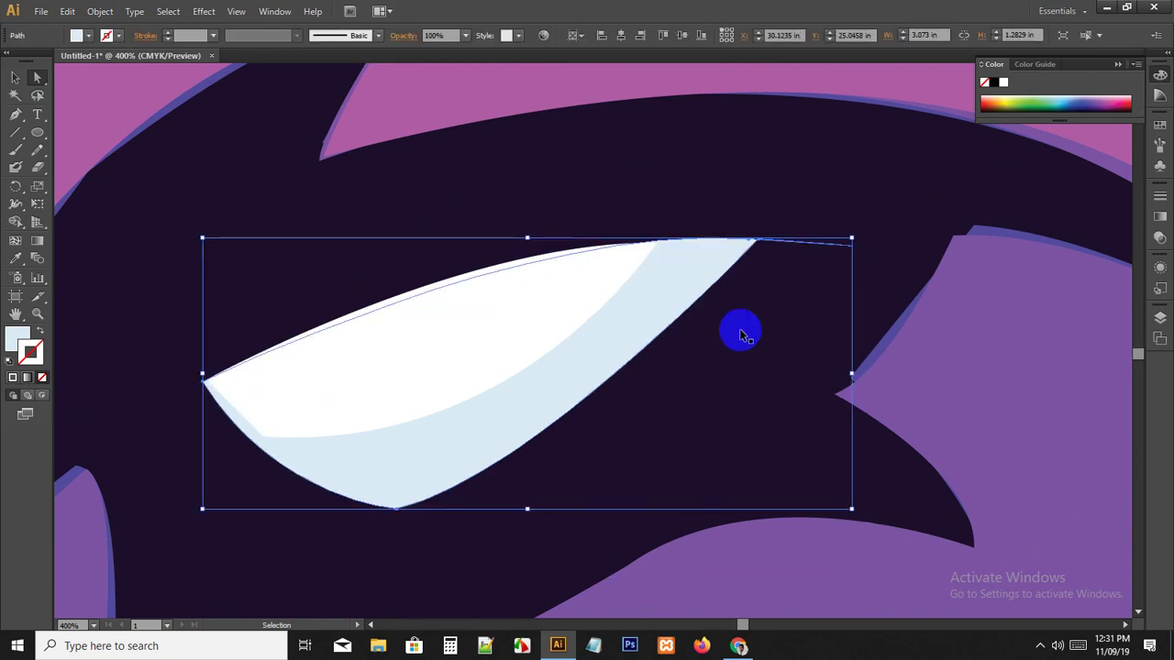
pyautogui.hotkey('ctrl', 'z')
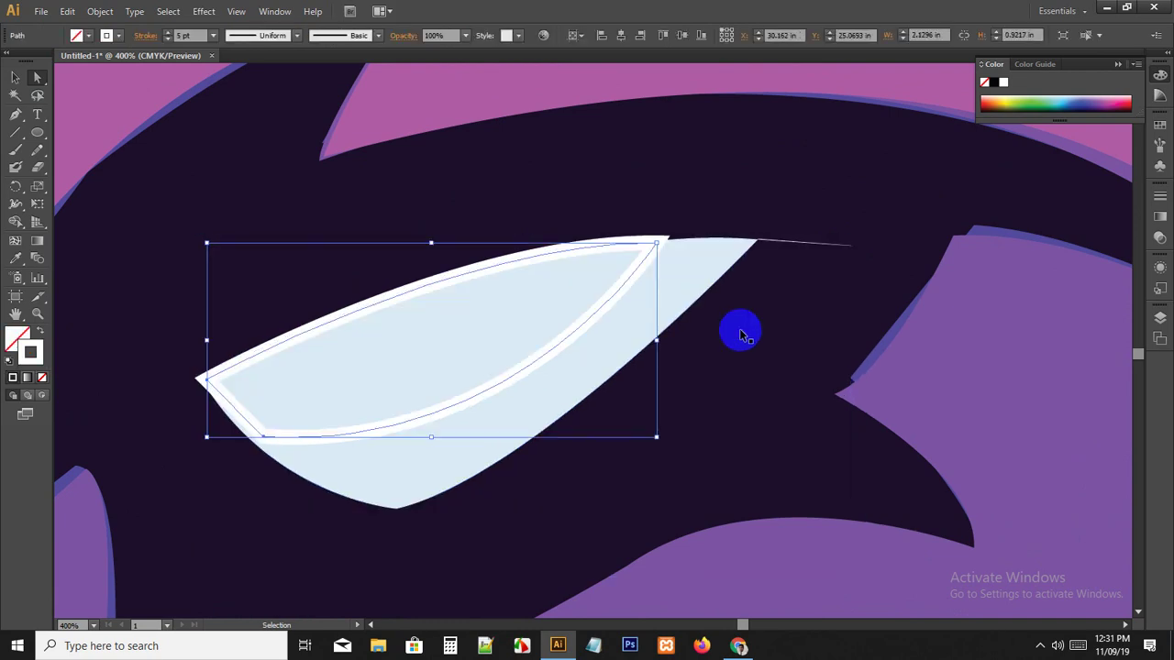
pyautogui.hotkey('shift', 'x')
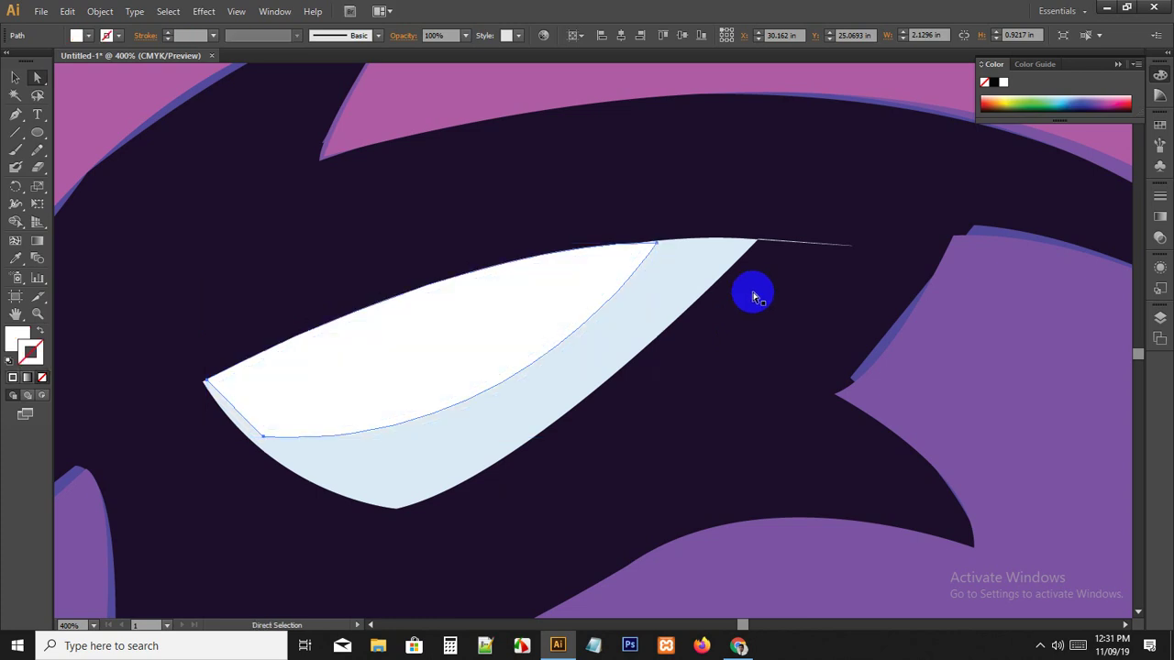
pyautogui.click(756, 292)
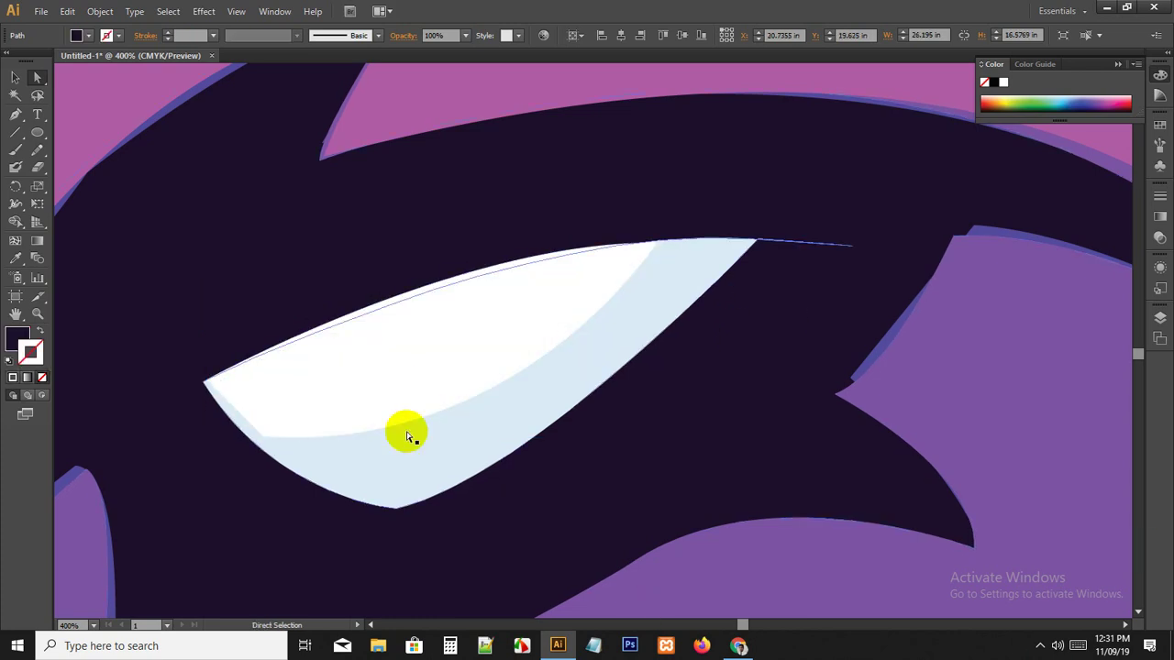
pyautogui.click(309, 333)
pyautogui.click(201, 379)
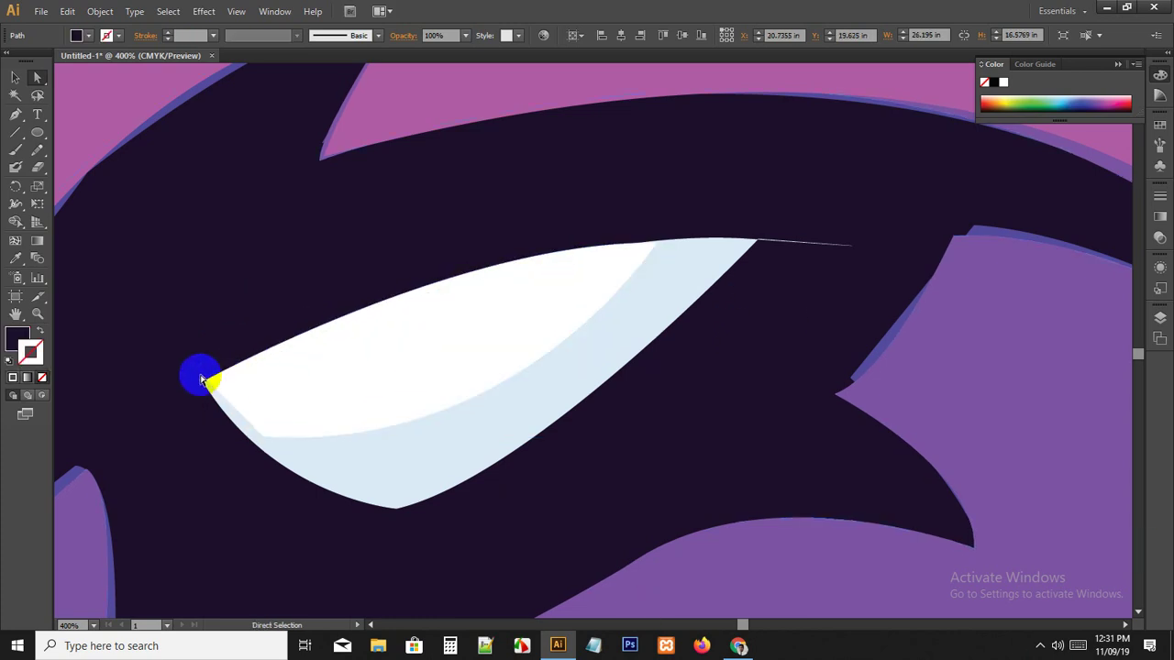
# Step: Select both eye shapes and place a copy of them on the blank canvas above the beak
pyautogui.hotkey('ctrl', '-')
pyautogui.hotkey('ctrl', '-')
pyautogui.hotkey('ctrl', '-')
pyautogui.hotkey('ctrl', '-')
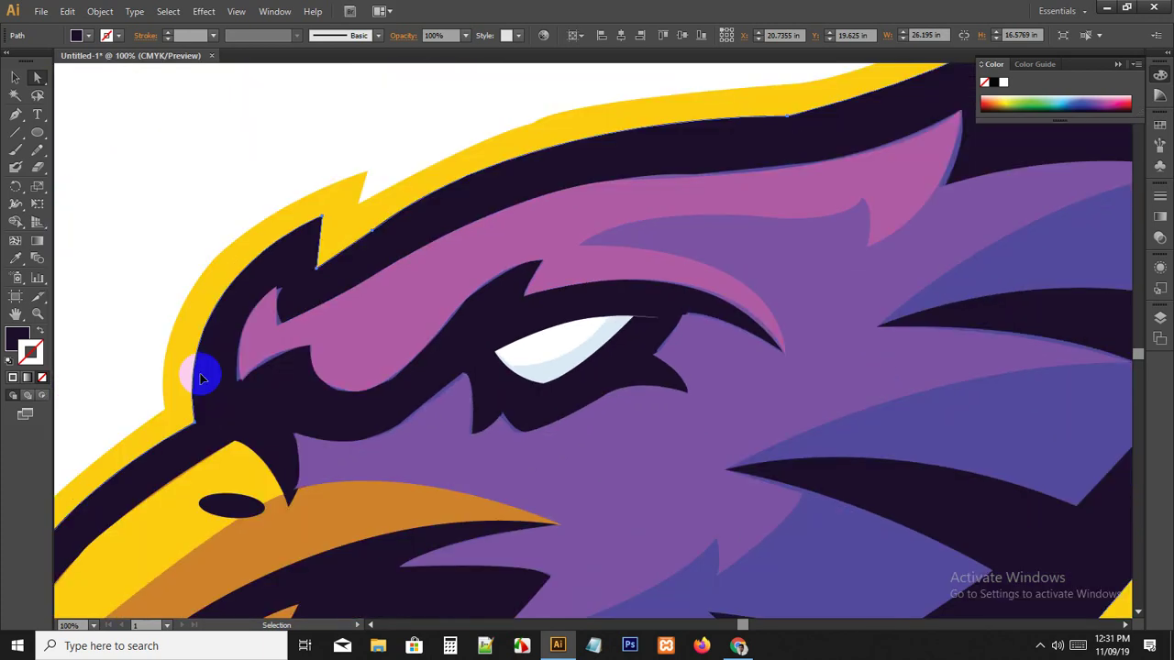
pyautogui.click(230, 275)
pyautogui.click(16, 77)
pyautogui.click(537, 334)
pyautogui.click(558, 372)
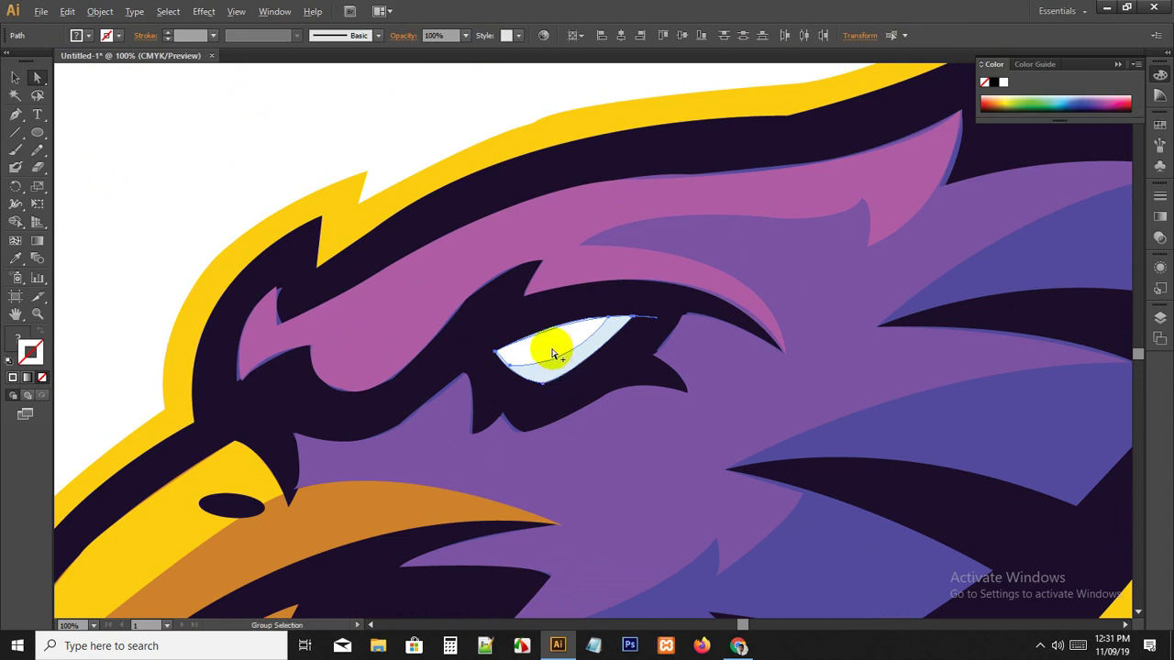
pyautogui.moveTo(553, 353); pyautogui.dragTo(739, 658)
# Step: Erase the thin stray tail at the copied eye's outer tip and the sliver along its upper edge with the Eraser
pyautogui.hotkey('ctrl', '+')
pyautogui.hotkey('ctrl', '+')
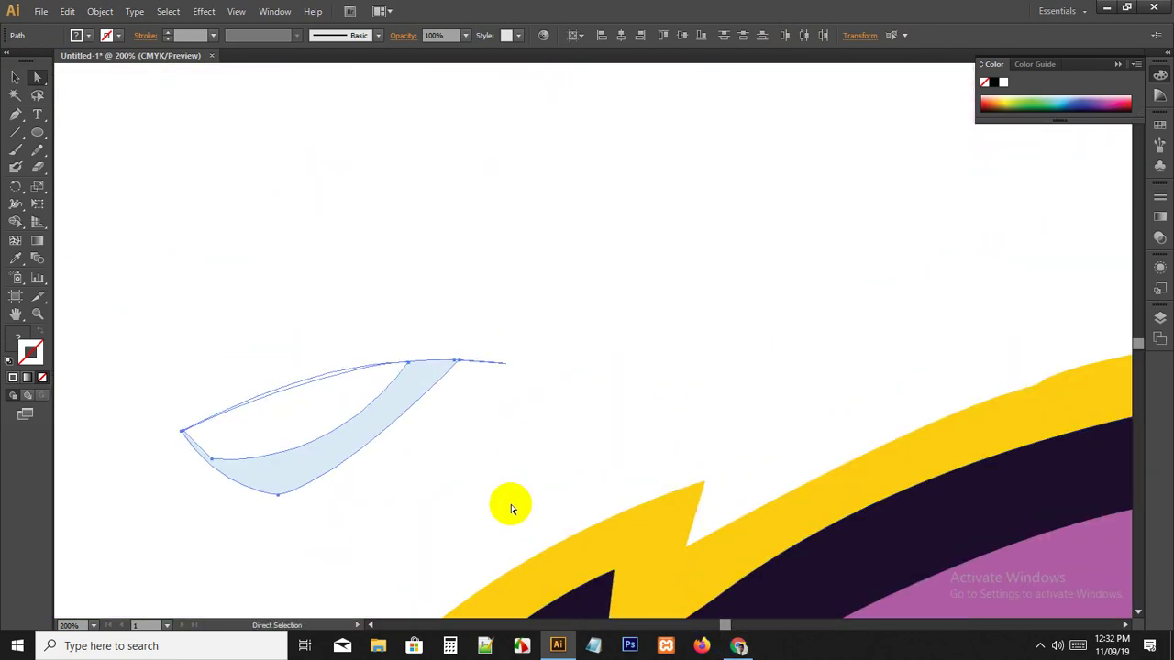
pyautogui.click(511, 509)
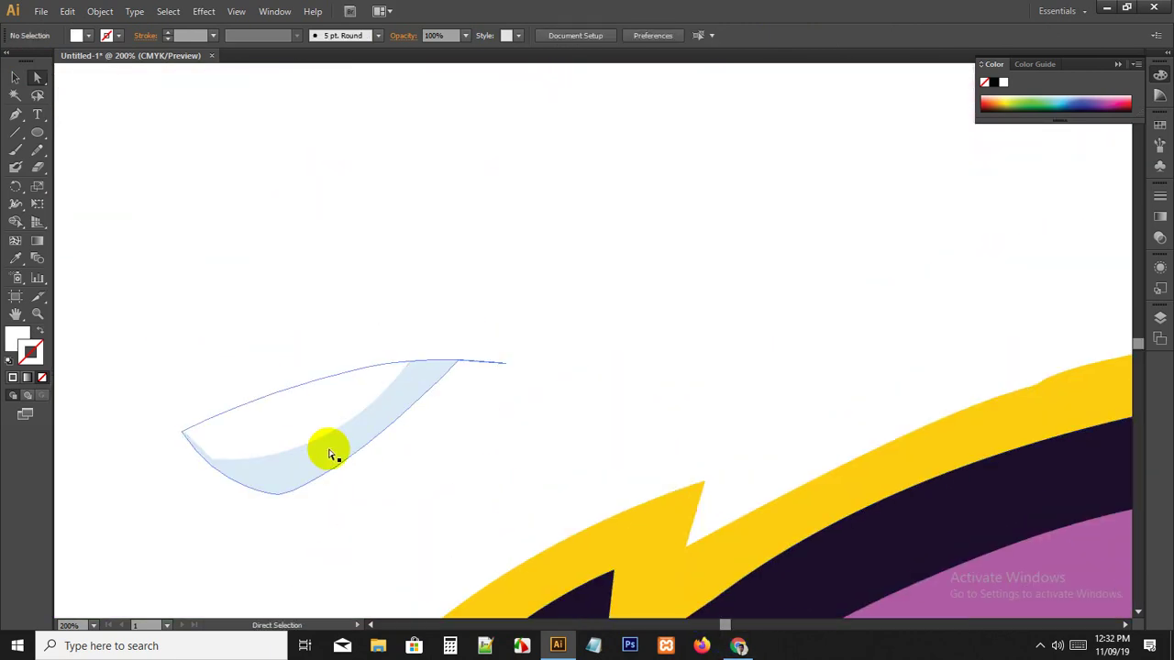
pyautogui.moveTo(43, 167); pyautogui.dragTo(73, 166)
pyautogui.moveTo(477, 360); pyautogui.dragTo(523, 368)
pyautogui.hotkey('ctrl', '+')
pyautogui.hotkey('ctrl', '+')
pyautogui.hotkey('ctrl', '+')
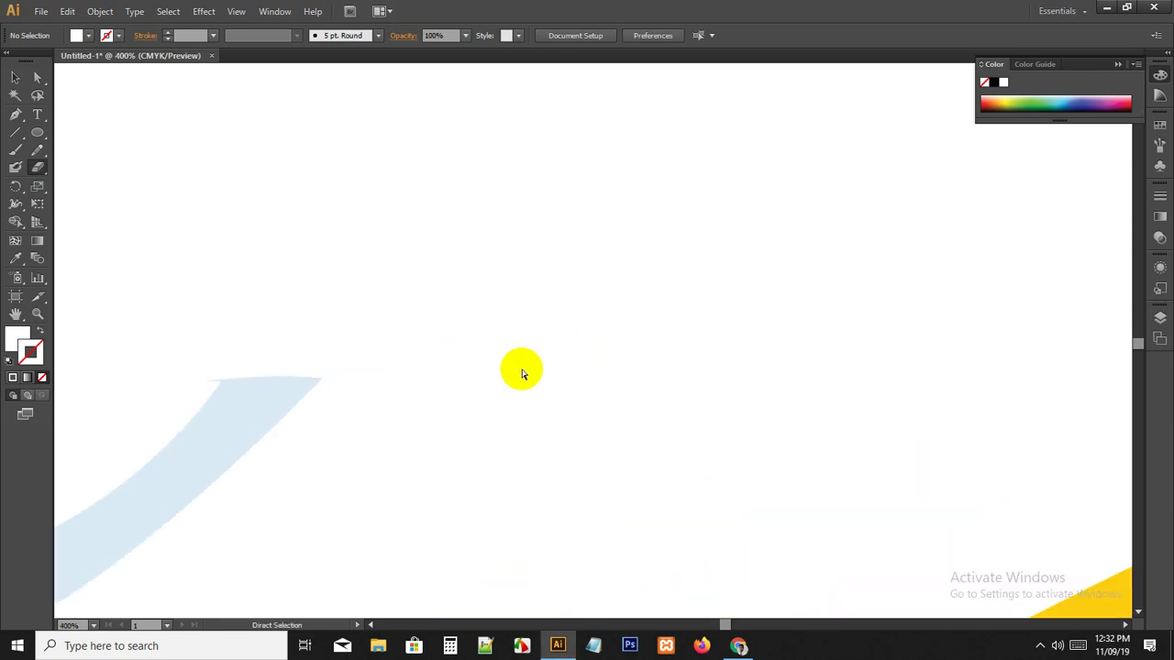
pyautogui.moveTo(267, 472); pyautogui.dragTo(506, 334)
pyautogui.moveTo(566, 282)
pyautogui.mouseDown()
pyautogui.moveTo(538, 286)
pyautogui.moveTo(464, 254)
pyautogui.moveTo(500, 235)
pyautogui.moveTo(239, 142)
pyautogui.moveTo(254, 233)
pyautogui.moveTo(267, 234)
pyautogui.moveTo(59, 214)
pyautogui.mouseUp()
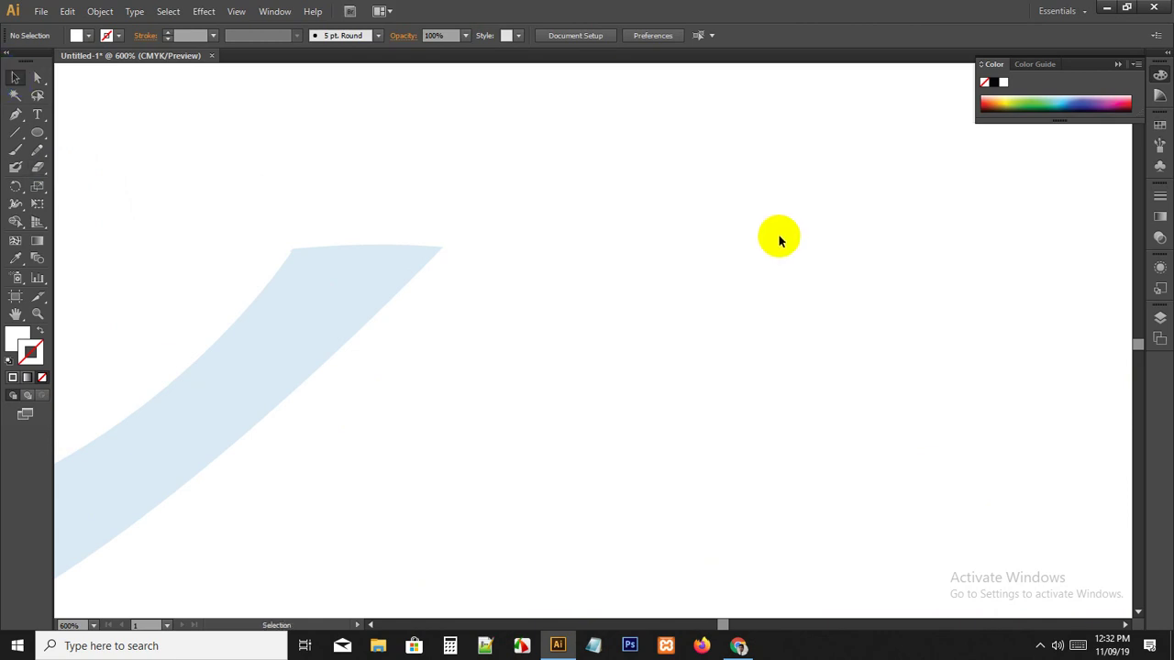
# Step: Select the cleaned white and pale blue eye shapes, group them, and deselect the group
pyautogui.hotkey('ctrl', '-')
pyautogui.hotkey('ctrl', '-')
pyautogui.hotkey('ctrl', '-')
pyautogui.hotkey('ctrl', '-')
pyautogui.hotkey('ctrl', '-')
pyautogui.hotkey('ctrl', '-')
pyautogui.hotkey('ctrl', '-')
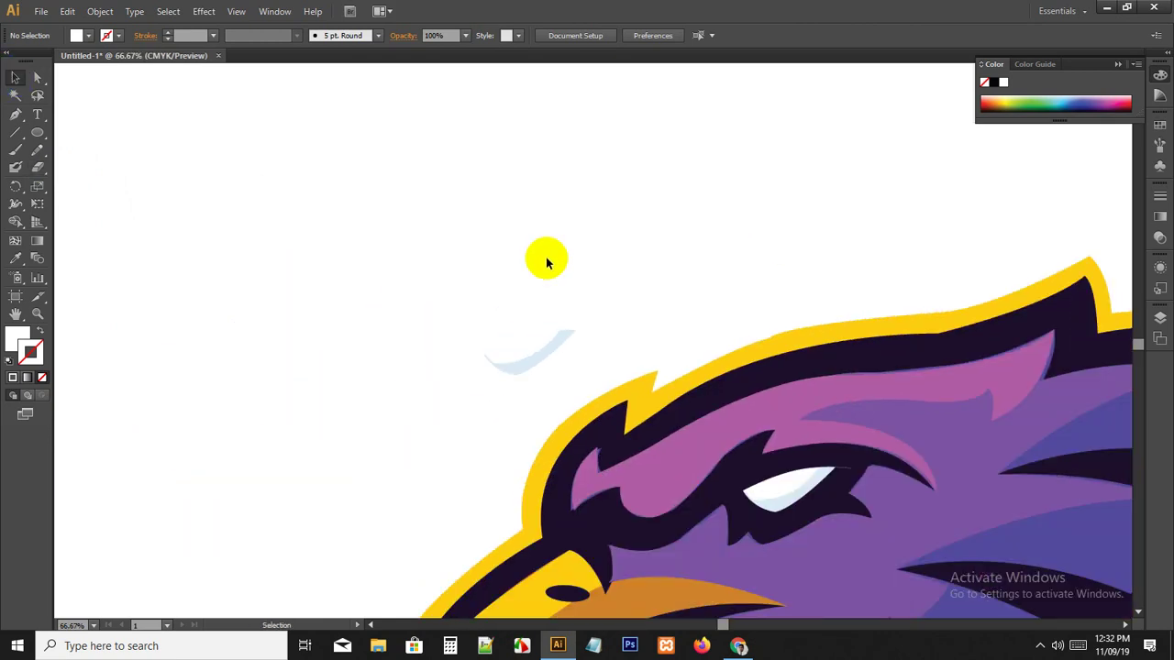
pyautogui.moveTo(382, 263); pyautogui.dragTo(556, 370)
pyautogui.rightClick(536, 354)
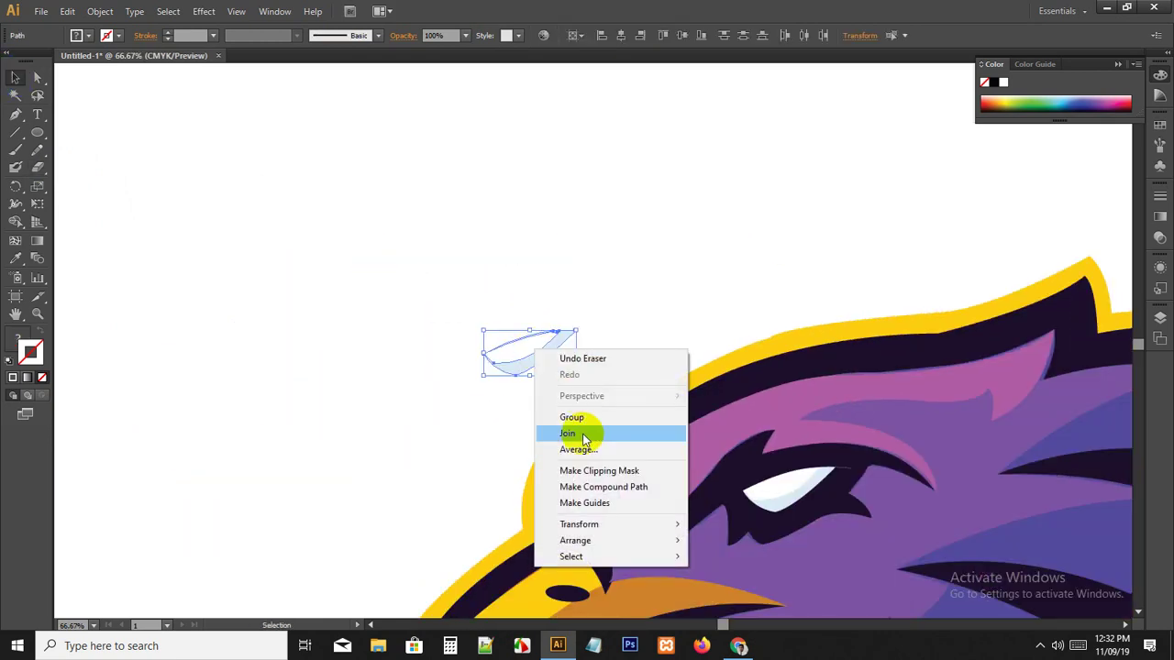
pyautogui.click(575, 417)
pyautogui.click(437, 417)
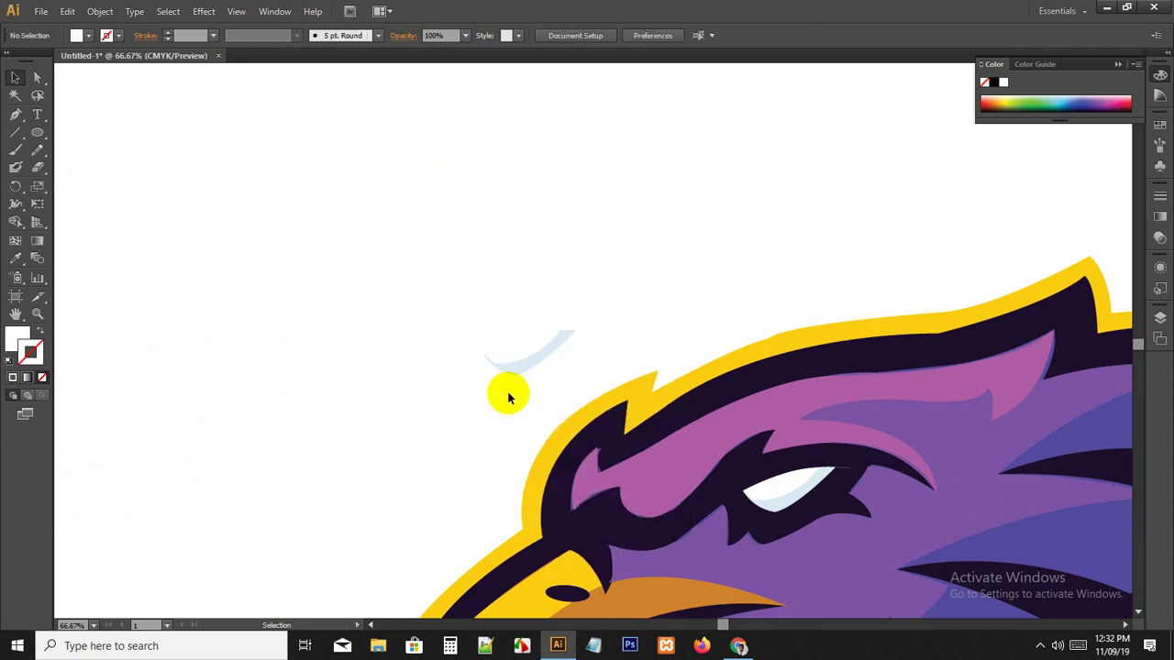
# Step: Delete the original white and pale blue eye shapes and move the cleaned eye group into their place on the head
pyautogui.moveTo(543, 346); pyautogui.dragTo(385, 266)
pyautogui.moveTo(602, 411); pyautogui.dragTo(639, 415)
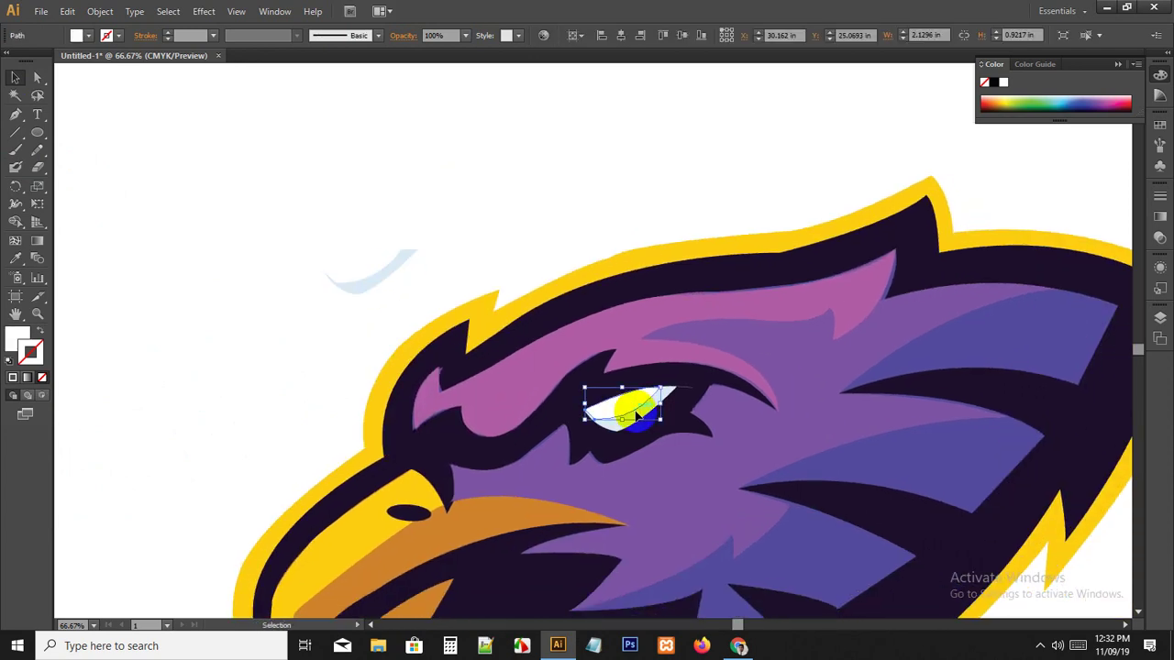
pyautogui.press('Delete')
pyautogui.click(631, 418)
pyautogui.press('Delete')
pyautogui.click(384, 276)
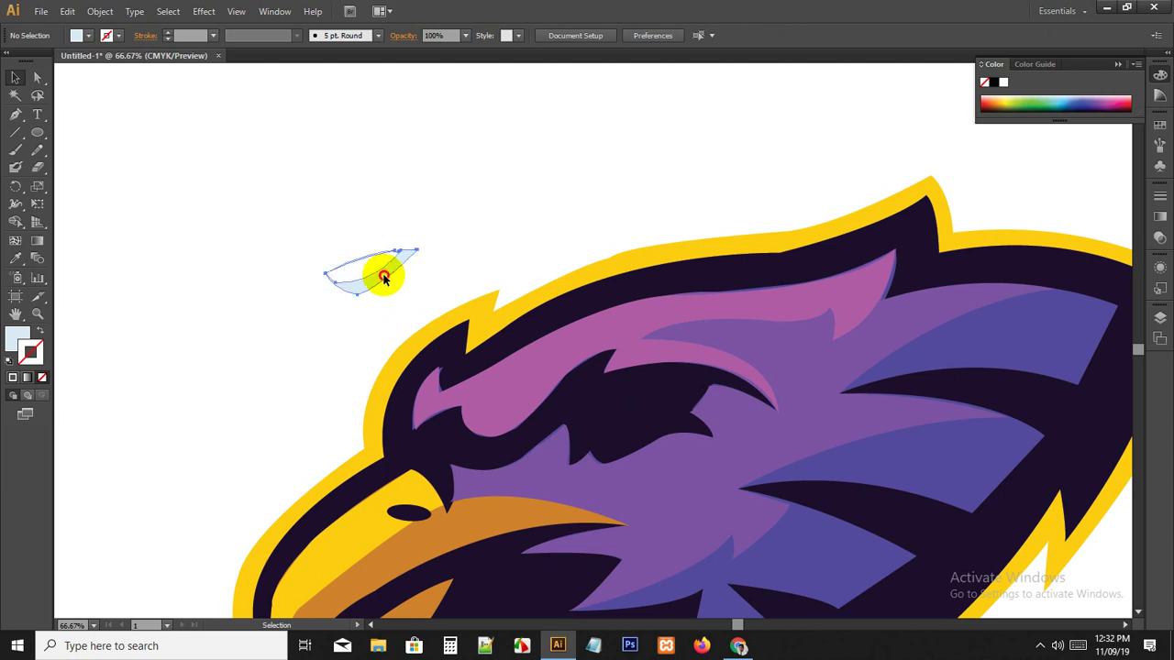
pyautogui.moveTo(384, 278); pyautogui.dragTo(650, 404)
pyautogui.click(544, 182)
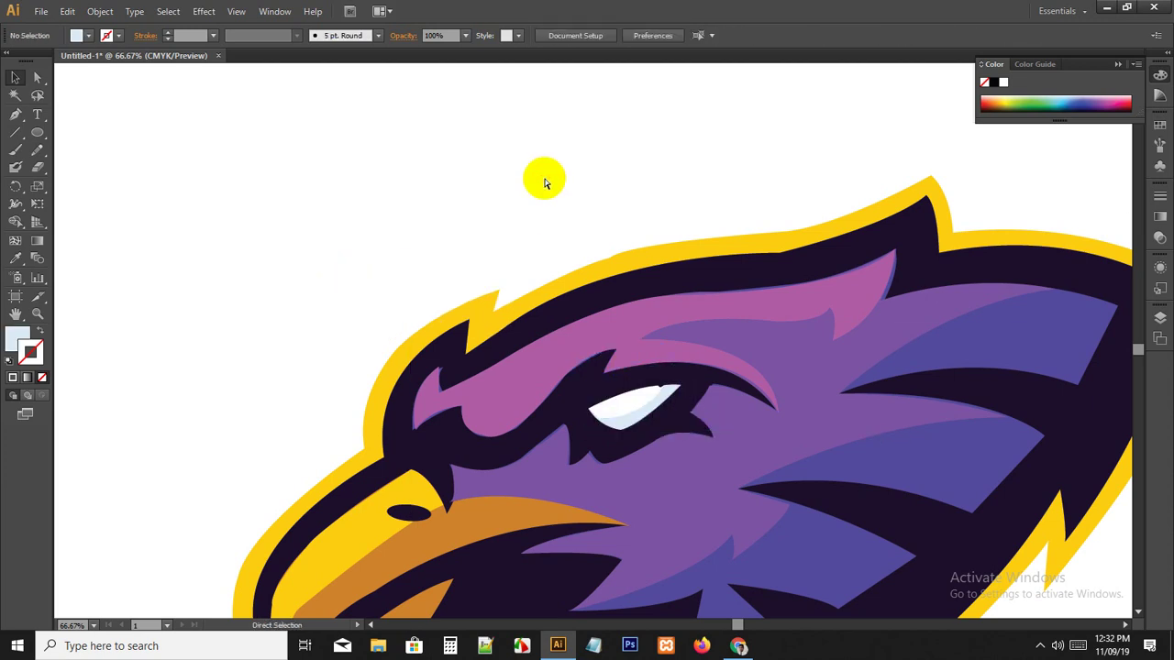
# Step: Examine the whole head and the edges of the pink crest, brow and eye shapes up close for mismatched outlines
pyautogui.hotkey('ctrl', '-')
pyautogui.hotkey('ctrl', '-')
pyautogui.hotkey('ctrl', '+')
pyautogui.hotkey('ctrl', '+')
pyautogui.moveTo(697, 504); pyautogui.dragTo(576, 304)
pyautogui.hotkey('ctrl', '+')
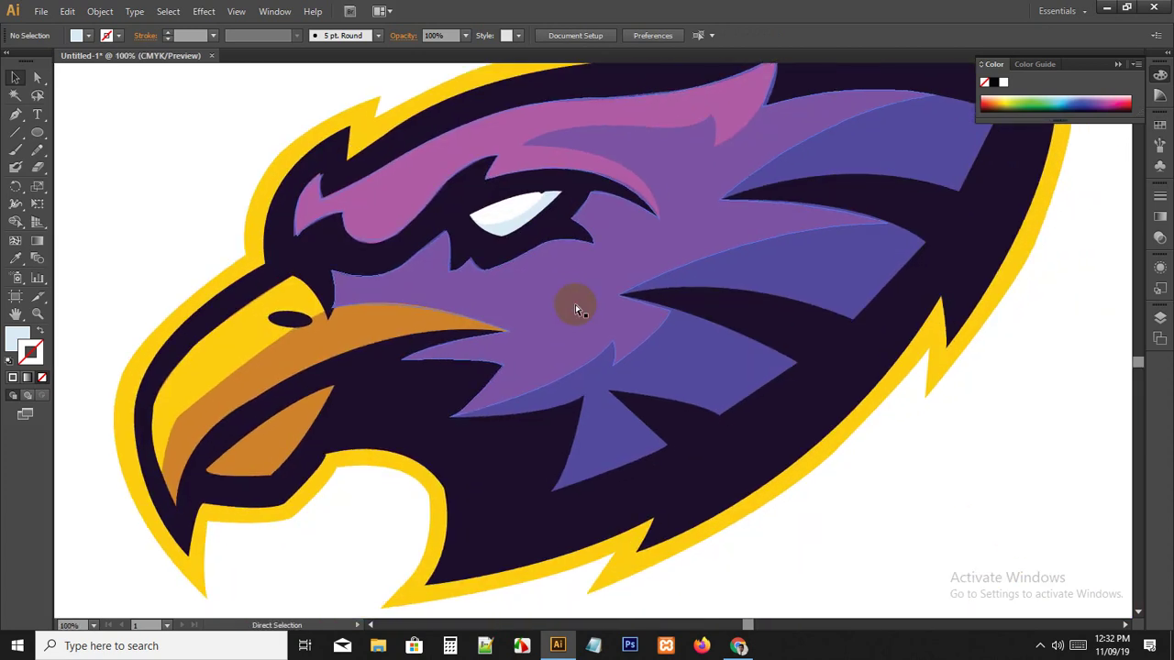
pyautogui.hotkey('ctrl', '+')
pyautogui.moveTo(883, 270); pyautogui.dragTo(817, 629)
pyautogui.moveTo(459, 440); pyautogui.dragTo(886, 348)
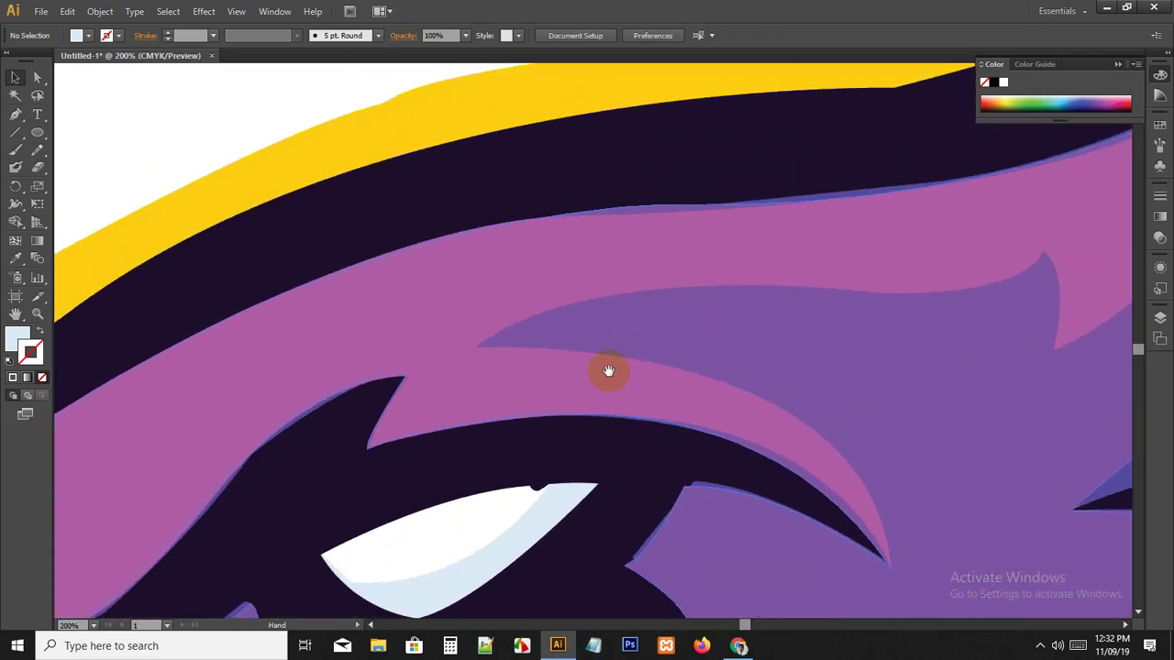
pyautogui.moveTo(236, 398); pyautogui.dragTo(693, 177)
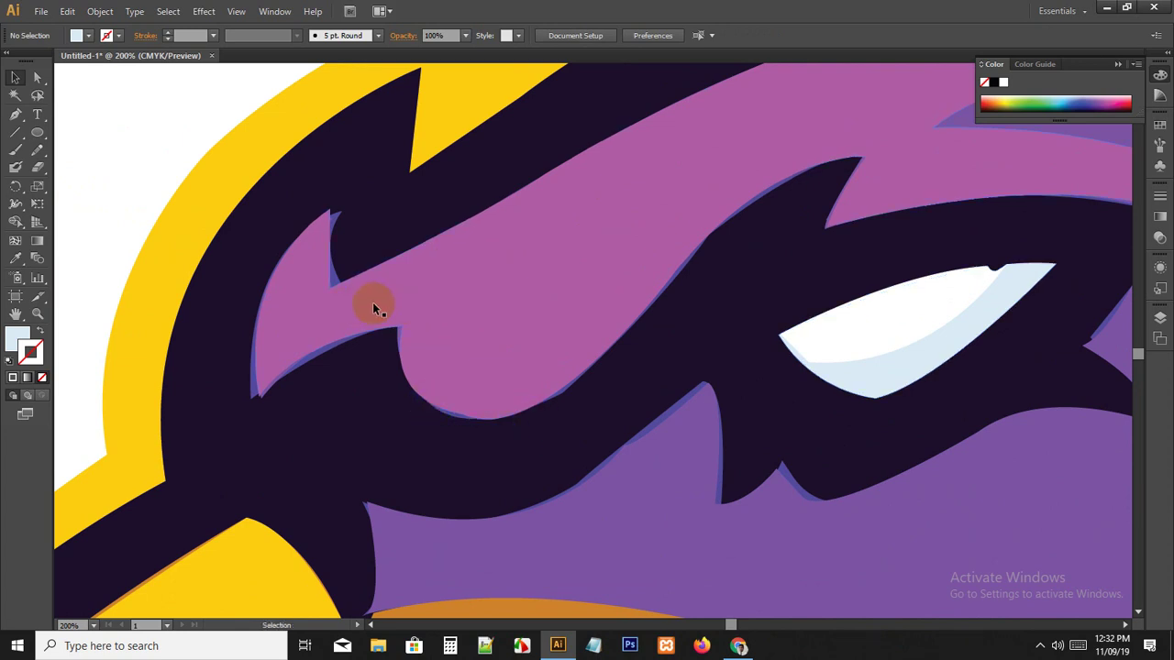
# Step: Nudge the pink crest shape's upper front tip anchor right and up with Direct Selection to cover the purple beneath
pyautogui.click(346, 307)
pyautogui.moveTo(422, 293); pyautogui.dragTo(205, 505)
pyautogui.moveTo(663, 310); pyautogui.dragTo(609, 367)
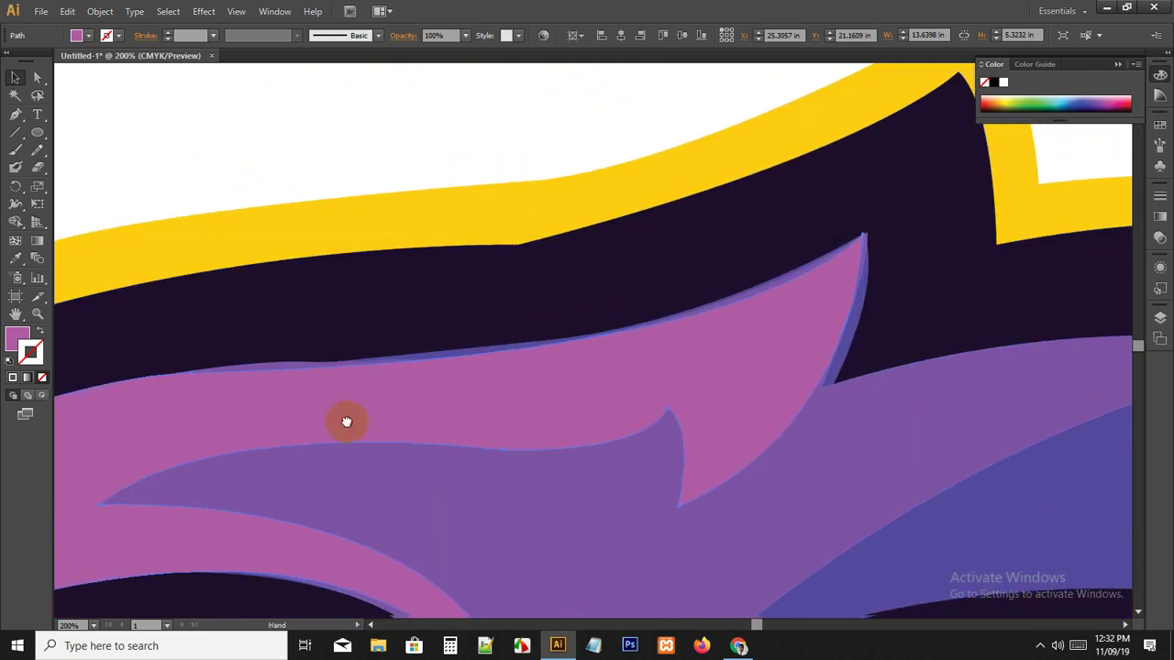
pyautogui.moveTo(346, 422); pyautogui.dragTo(886, 356)
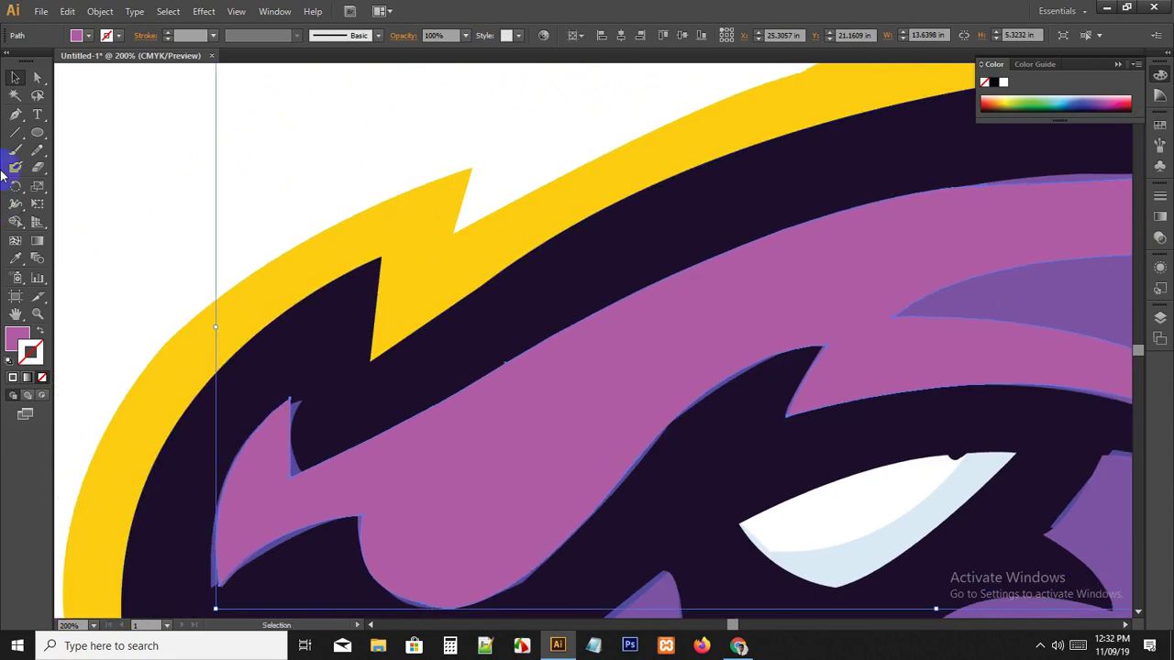
pyautogui.click(37, 78)
pyautogui.click(288, 403)
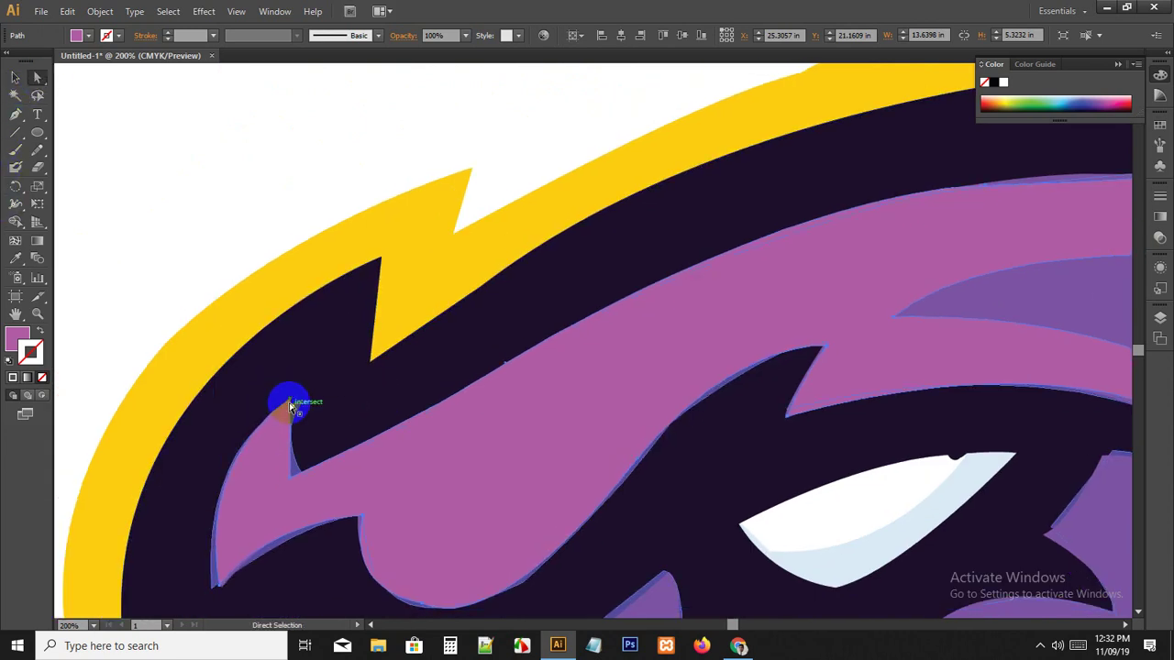
pyautogui.click(462, 403)
pyautogui.click(473, 404)
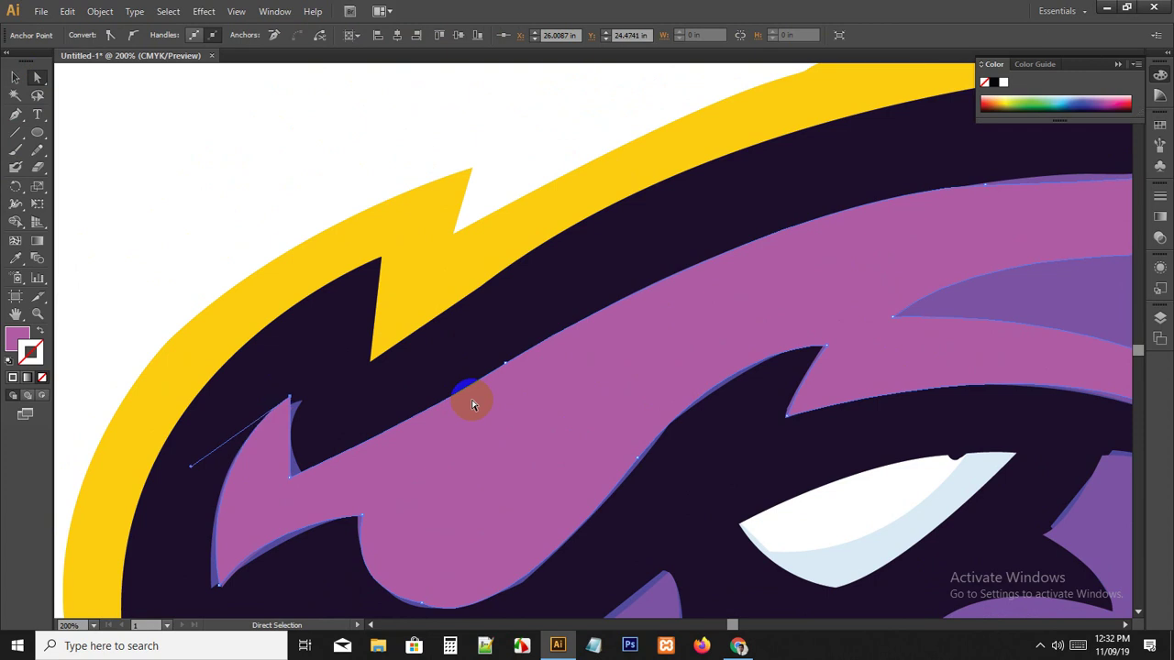
pyautogui.press('Right')
pyautogui.press('Right')
pyautogui.press('Right')
pyautogui.press('Right')
pyautogui.press('Right')
pyautogui.press('Right')
pyautogui.press('Right')
pyautogui.press('Right')
pyautogui.press('Right')
pyautogui.press('Right')
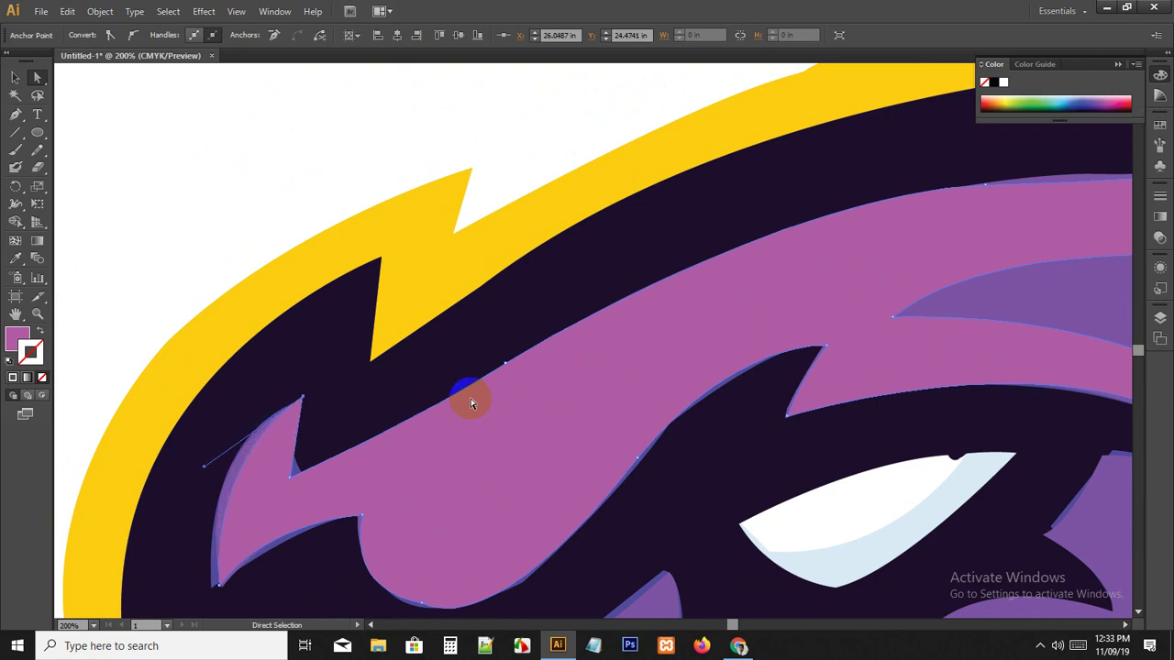
pyautogui.press('Up')
pyautogui.press('Up')
pyautogui.press('Up')
pyautogui.press('Up')
pyautogui.press('Up')
pyautogui.press('Up')
pyautogui.press('Up')
pyautogui.press('Up')
# Step: Move the pink shape's front notch and lower tip anchors over the purple corners and curve its front edge outward with the tip's handle
pyautogui.click(259, 487)
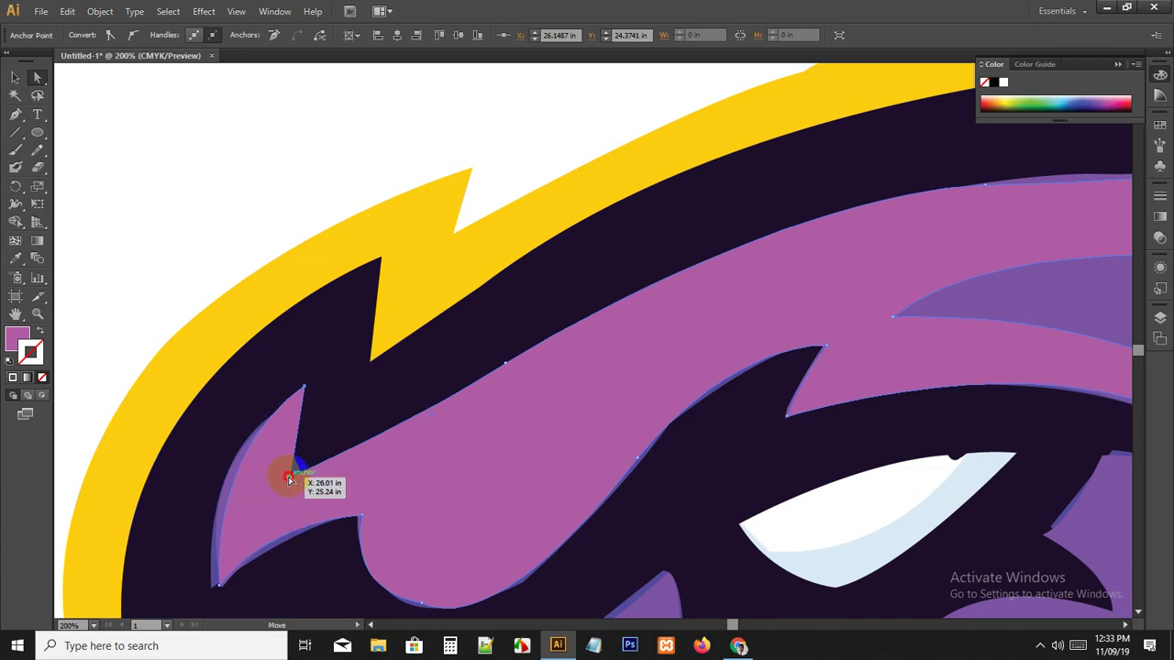
pyautogui.moveTo(288, 478); pyautogui.dragTo(299, 466)
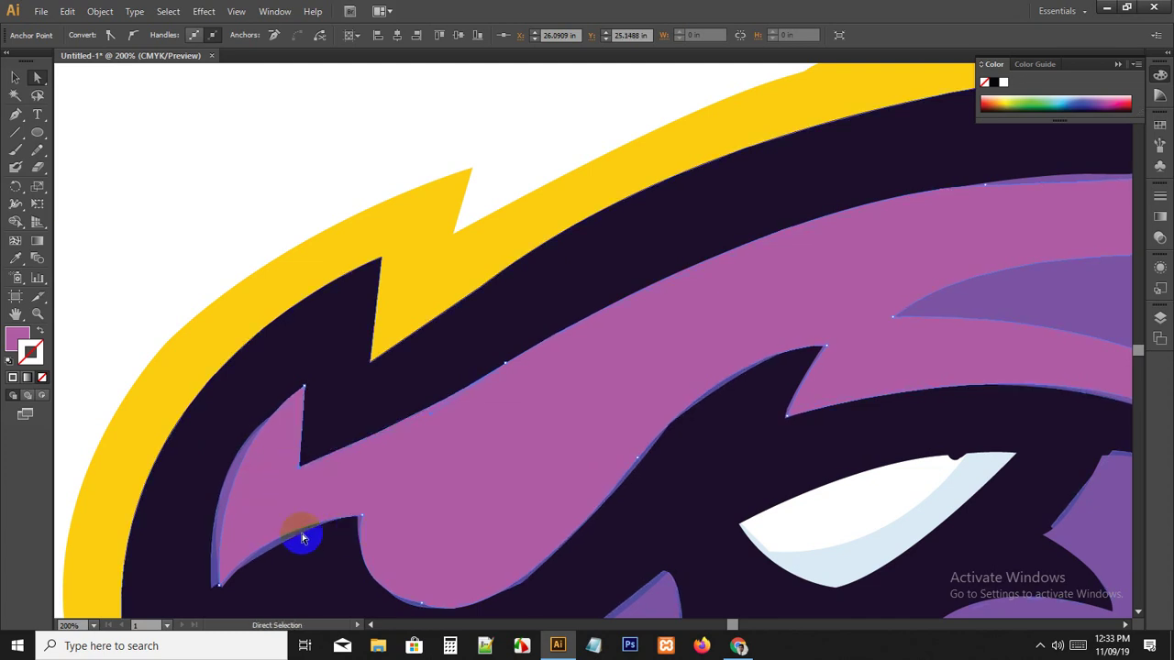
pyautogui.moveTo(219, 583); pyautogui.dragTo(211, 593)
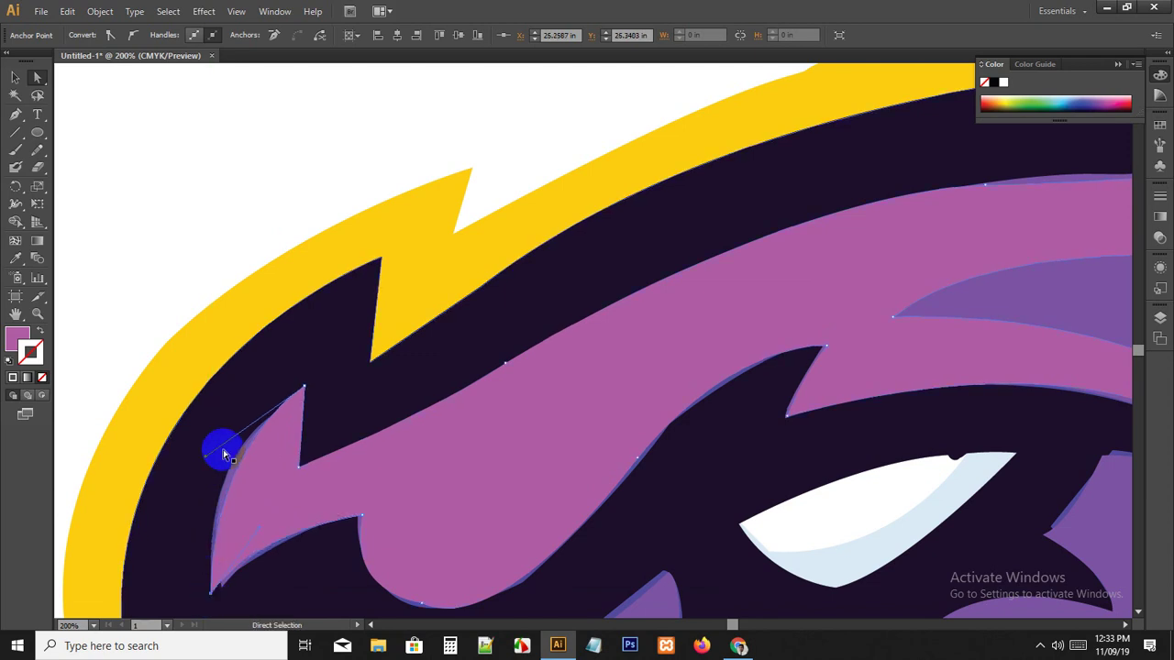
pyautogui.moveTo(202, 459); pyautogui.dragTo(187, 436)
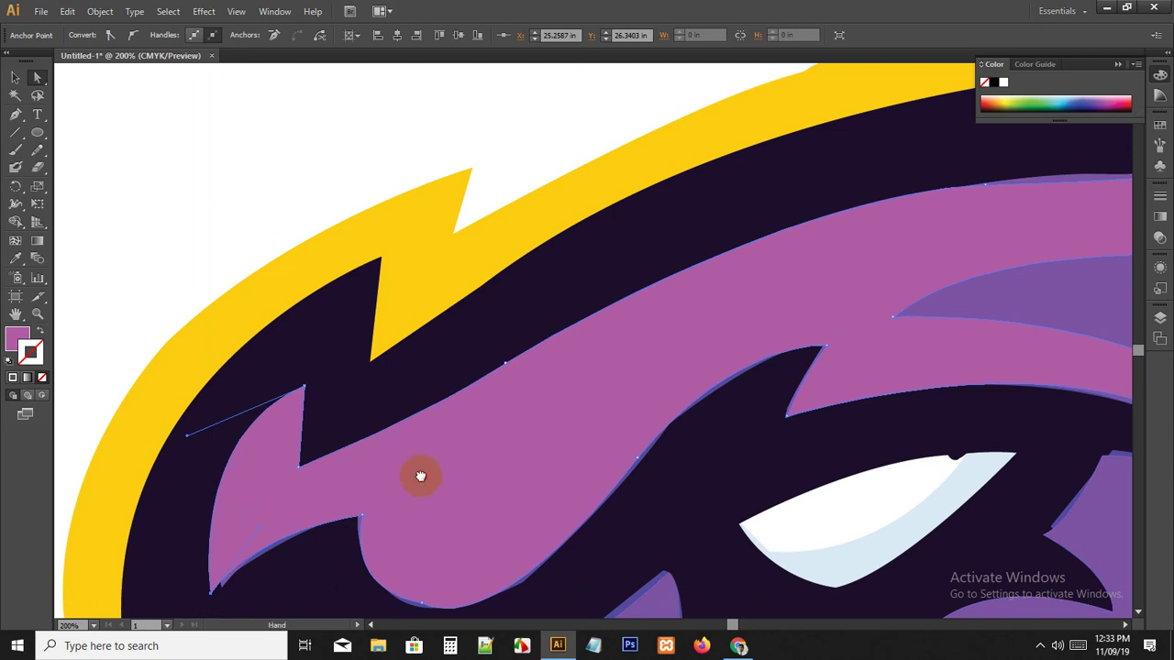
# Step: Move the pink shape's front lower tip, notch and bottom curve anchors so its lower front edge follows the dark outline
pyautogui.moveTo(420, 476); pyautogui.dragTo(426, 341)
pyautogui.moveTo(214, 457); pyautogui.dragTo(217, 468)
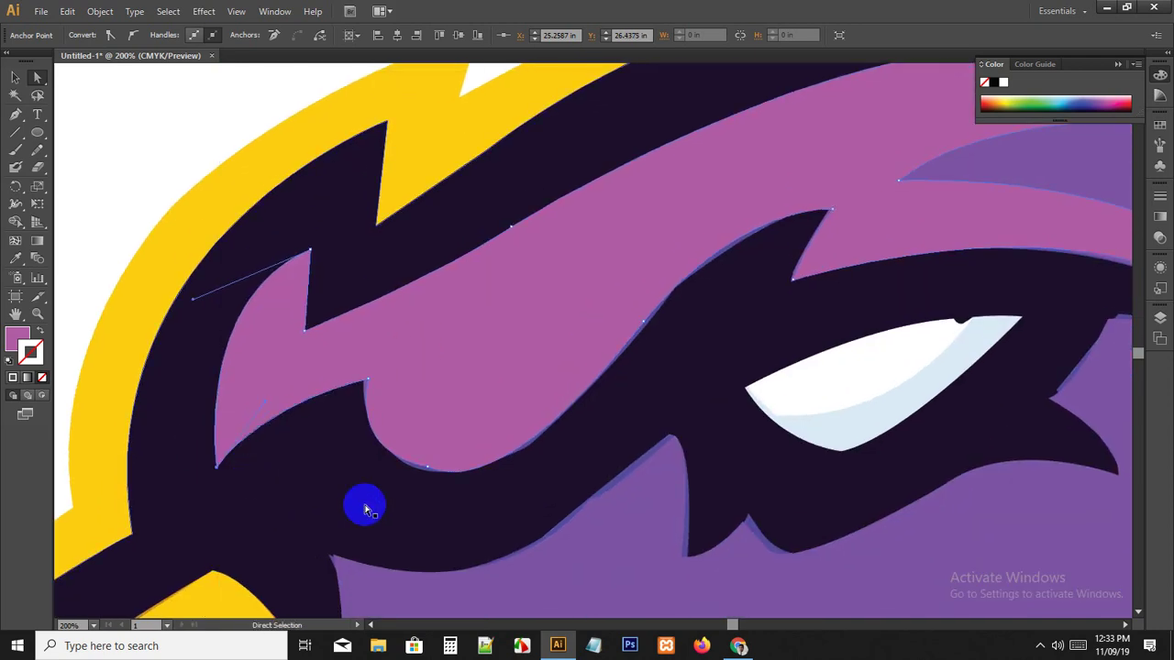
pyautogui.click(368, 383)
pyautogui.click(428, 470)
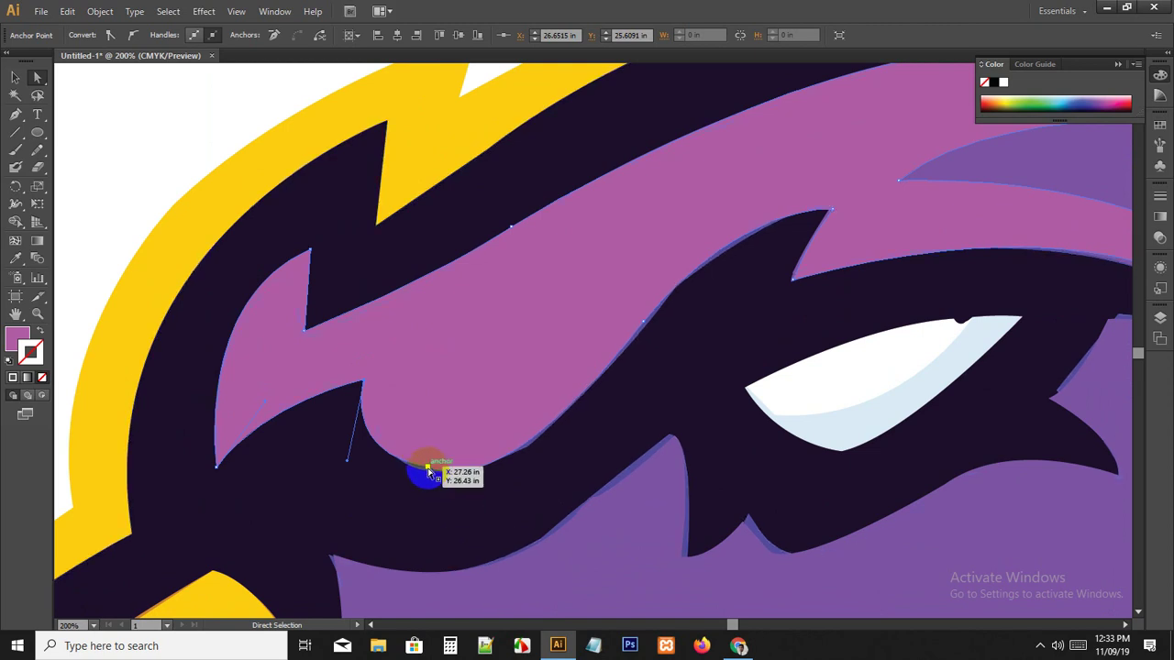
pyautogui.click(547, 486)
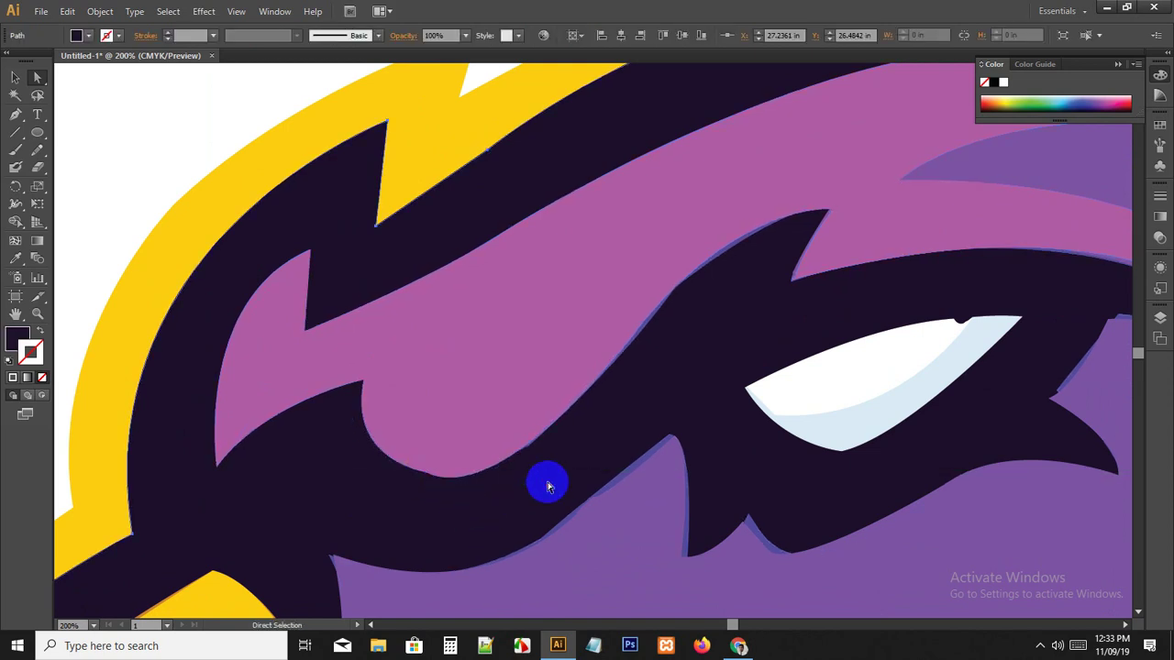
pyautogui.click(192, 450)
pyautogui.click(607, 444)
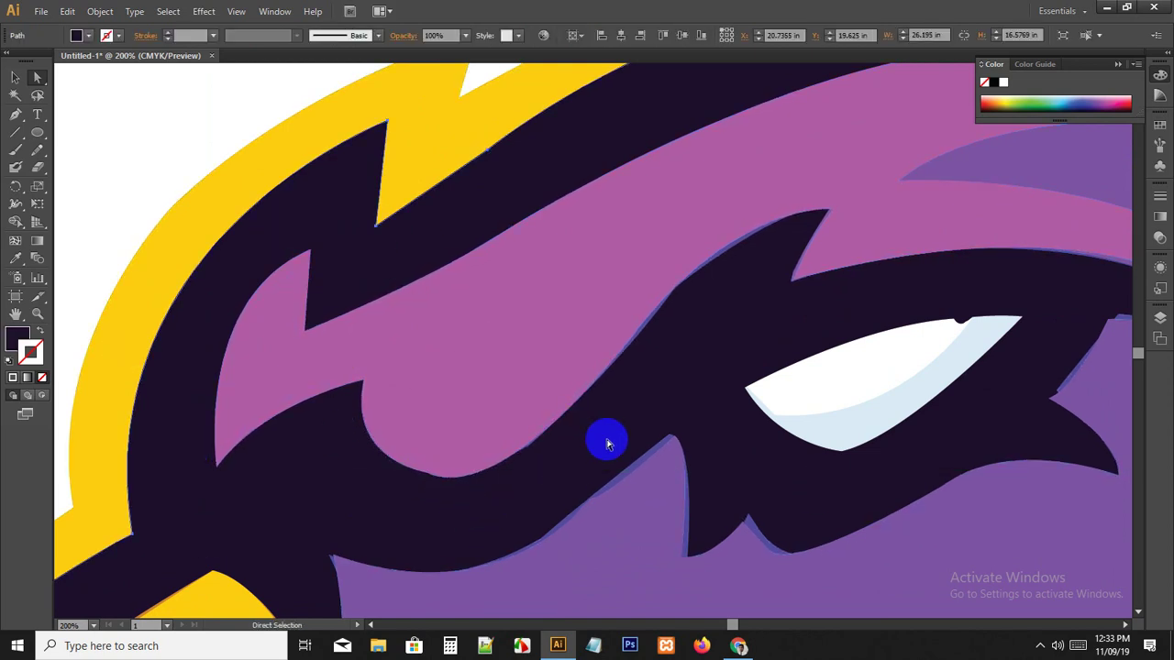
# Step: Adjust the upper handle of the pink shape's lower-edge anchor in front of the eye so the edge covers the purple sliver along the brow
pyautogui.moveTo(573, 366); pyautogui.dragTo(416, 406)
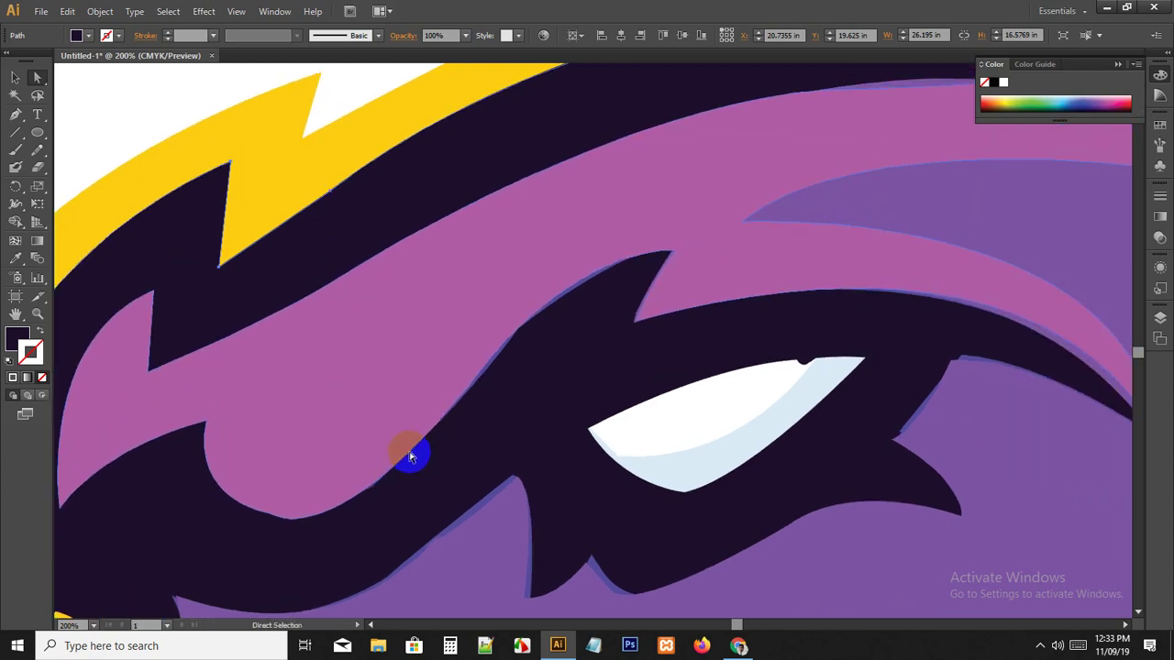
pyautogui.click(536, 318)
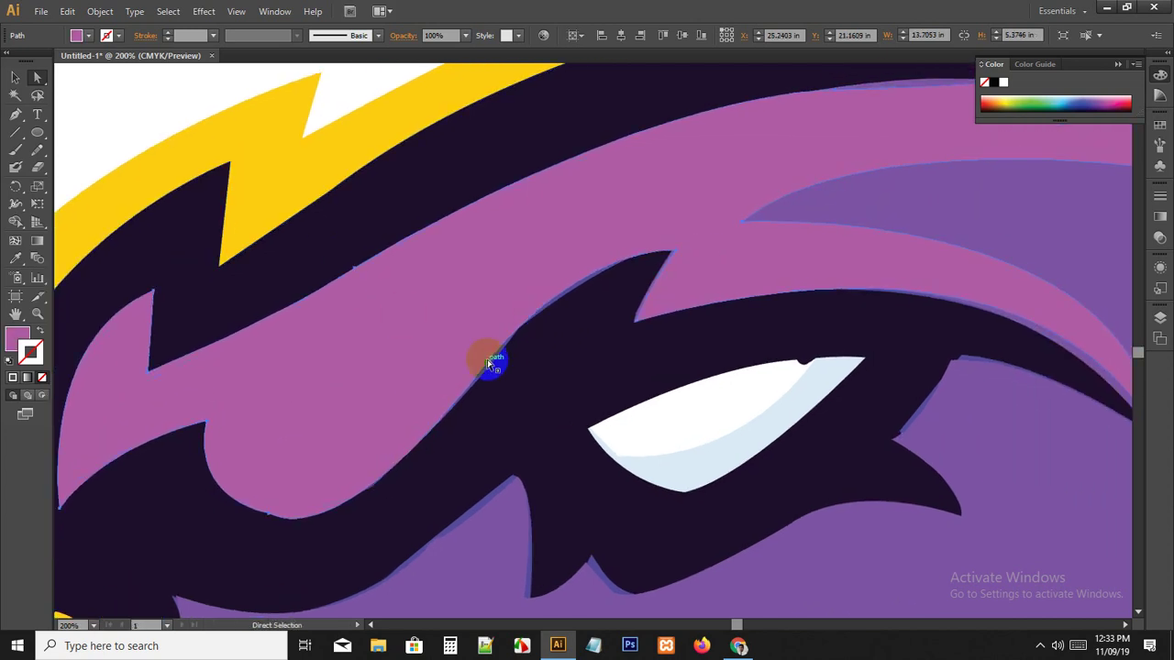
pyautogui.moveTo(489, 364); pyautogui.dragTo(486, 367)
pyautogui.click(566, 392)
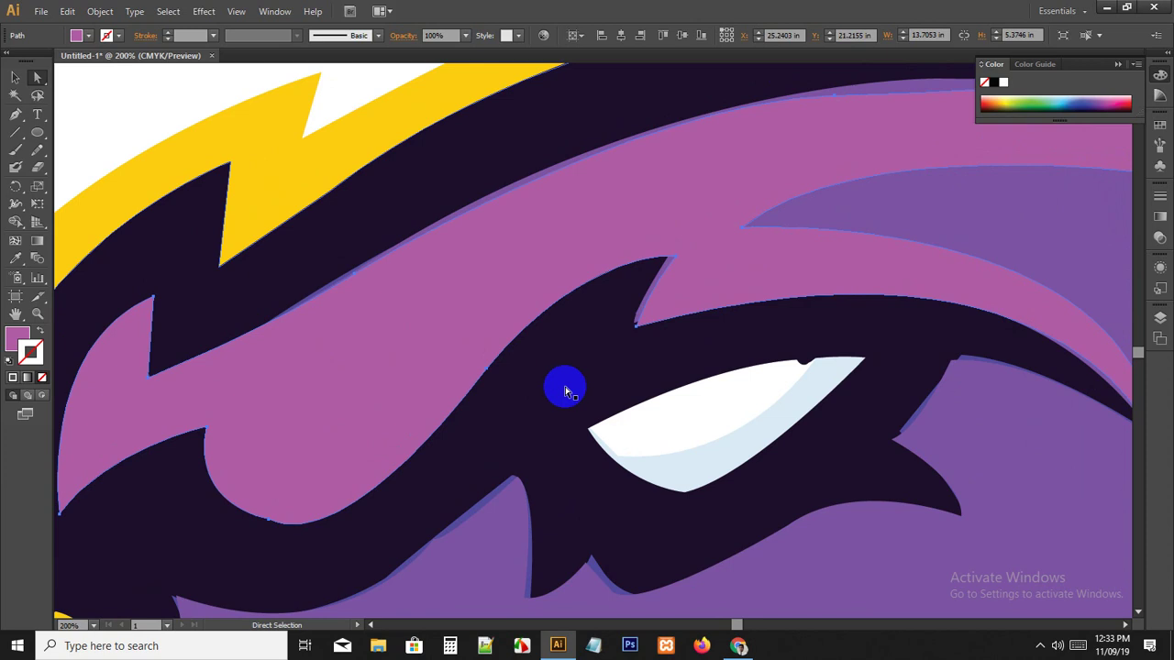
pyautogui.click(495, 374)
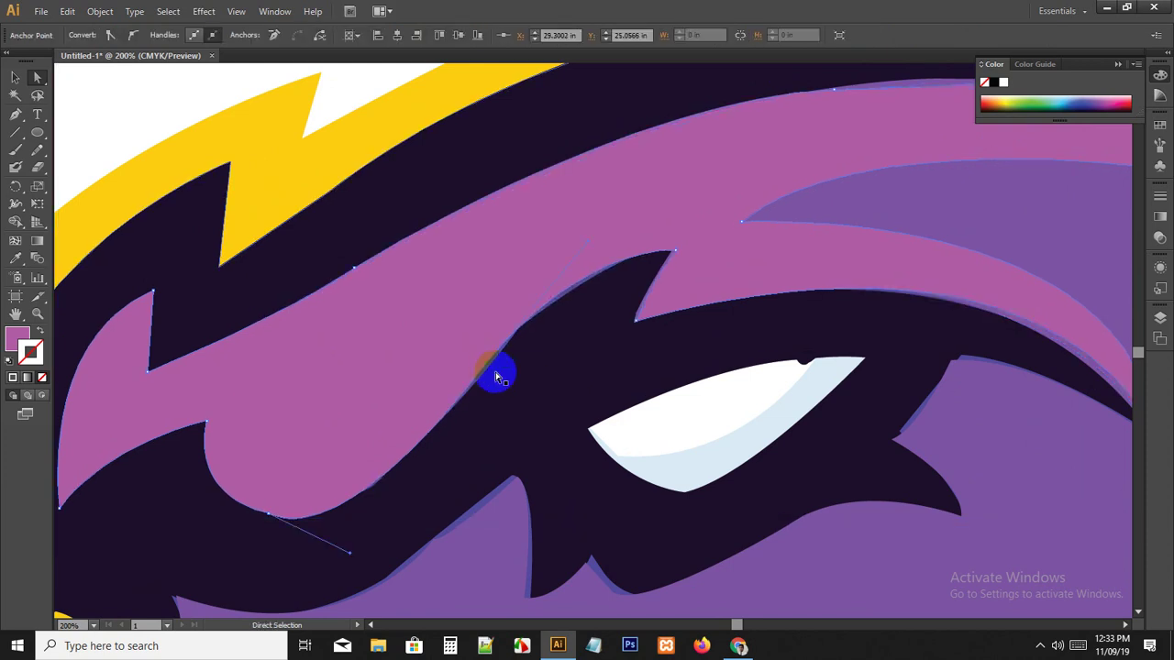
pyautogui.moveTo(495, 376); pyautogui.dragTo(577, 281)
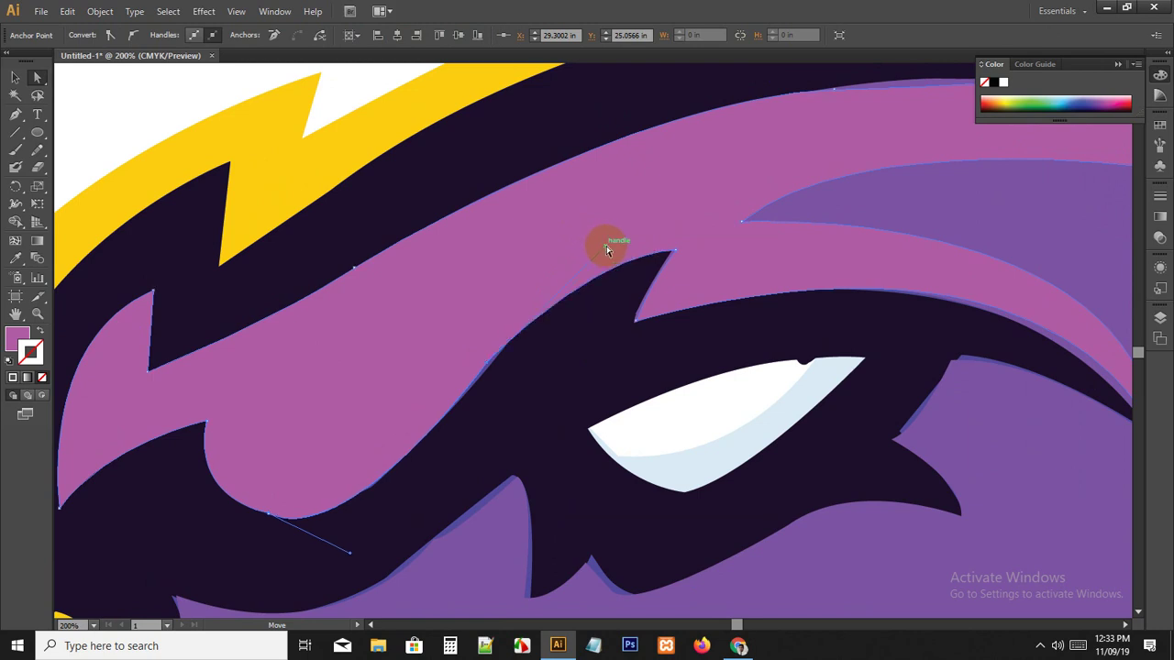
# Step: Move the rear tip anchor of the pink strip above the eye onto the purple tip and curve its lower edge along the brow
pyautogui.moveTo(464, 288); pyautogui.dragTo(146, 408)
pyautogui.moveTo(679, 345); pyautogui.dragTo(608, 319)
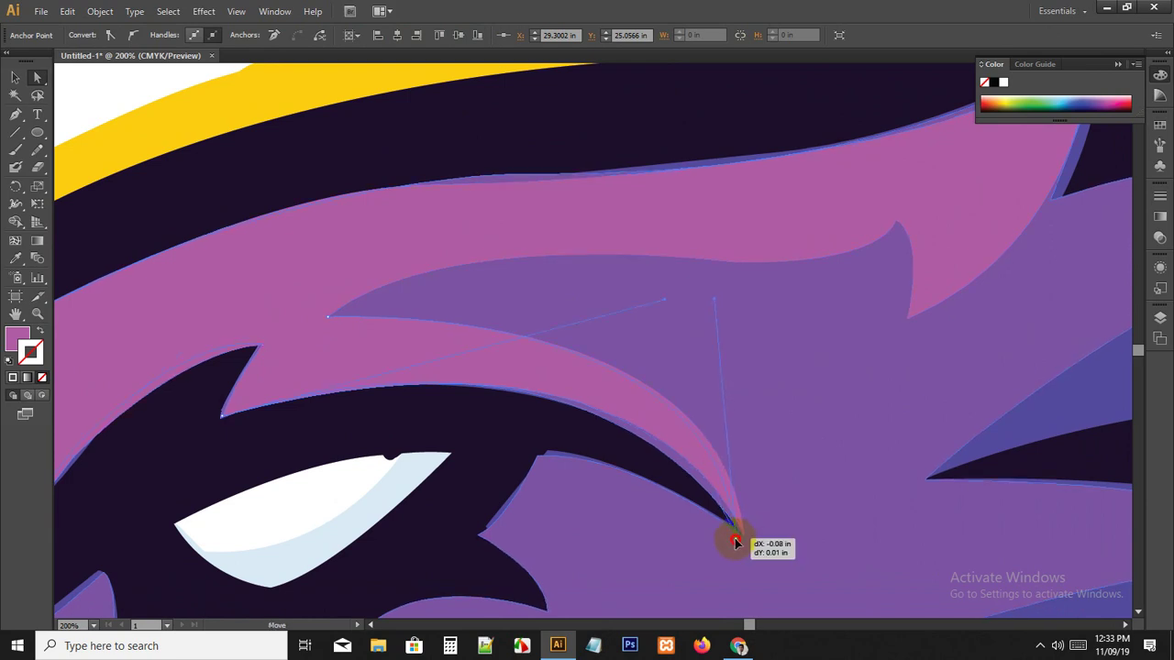
pyautogui.moveTo(747, 545); pyautogui.dragTo(747, 542)
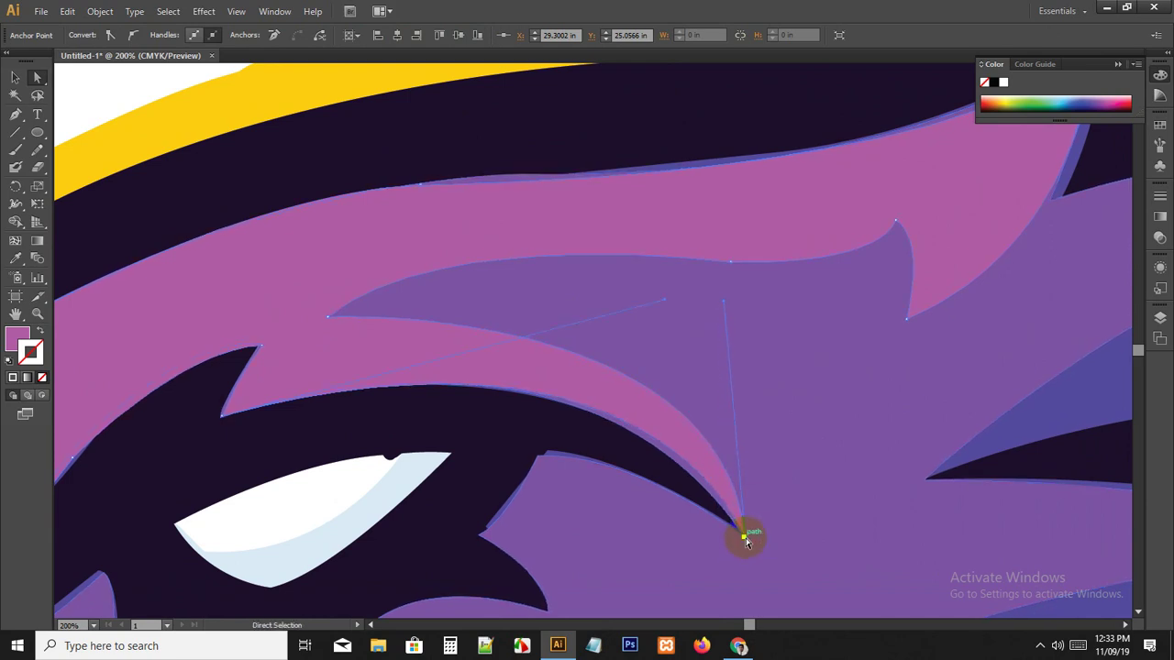
pyautogui.moveTo(665, 301)
pyautogui.mouseDown()
pyautogui.moveTo(667, 291)
pyautogui.moveTo(654, 318)
pyautogui.mouseUp()
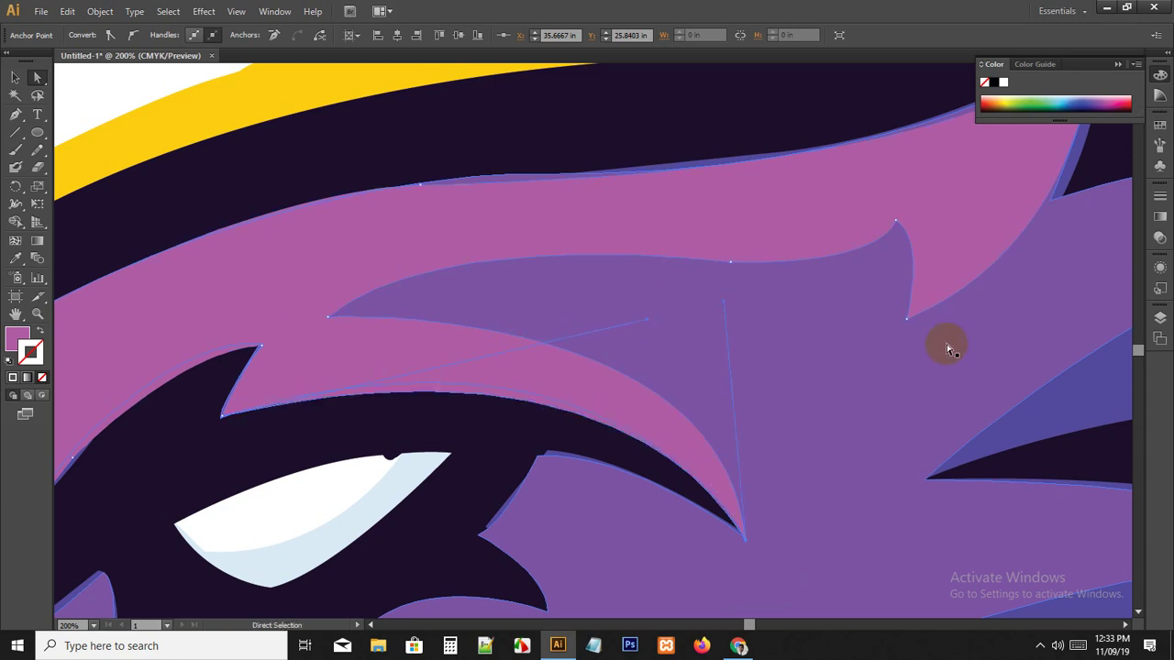
pyautogui.click(946, 483)
pyautogui.click(228, 413)
pyautogui.click(380, 427)
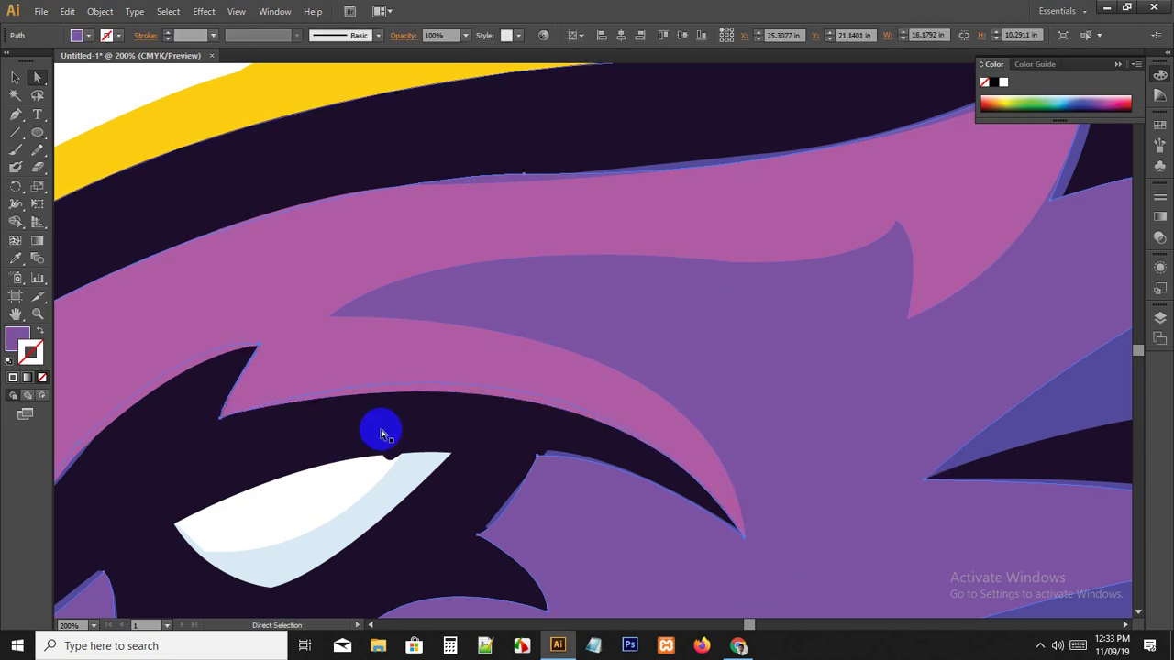
pyautogui.moveTo(853, 479); pyautogui.dragTo(604, 572)
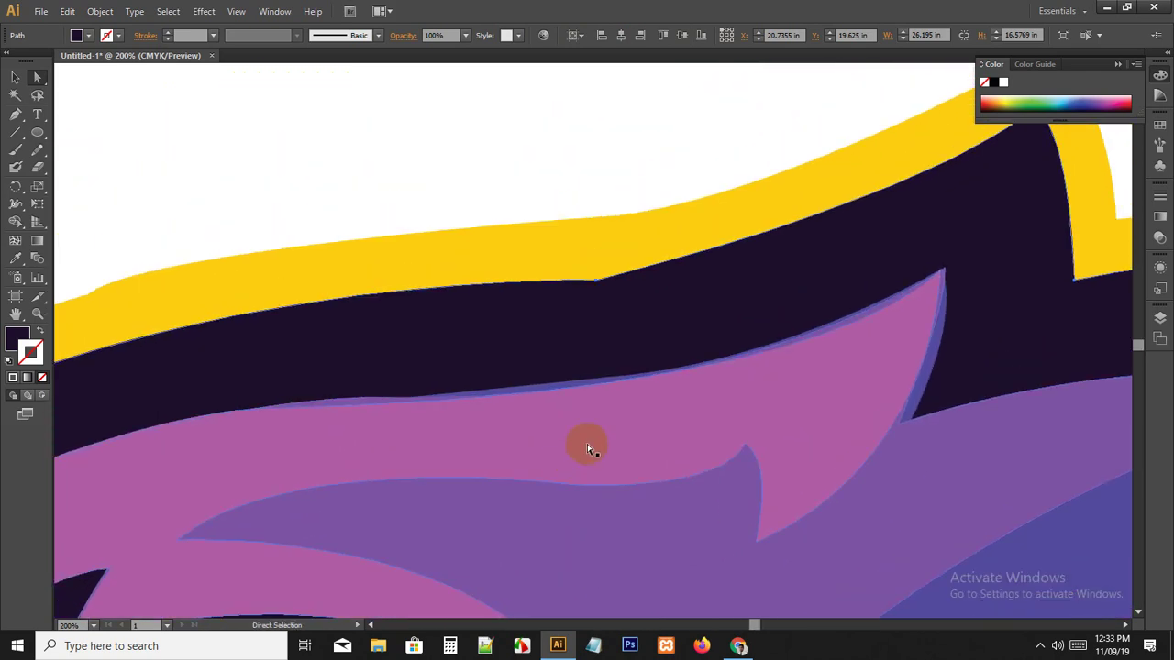
pyautogui.click(946, 320)
pyautogui.moveTo(940, 272)
pyautogui.mouseDown()
pyautogui.moveTo(957, 252)
pyautogui.moveTo(942, 263)
pyautogui.mouseUp()
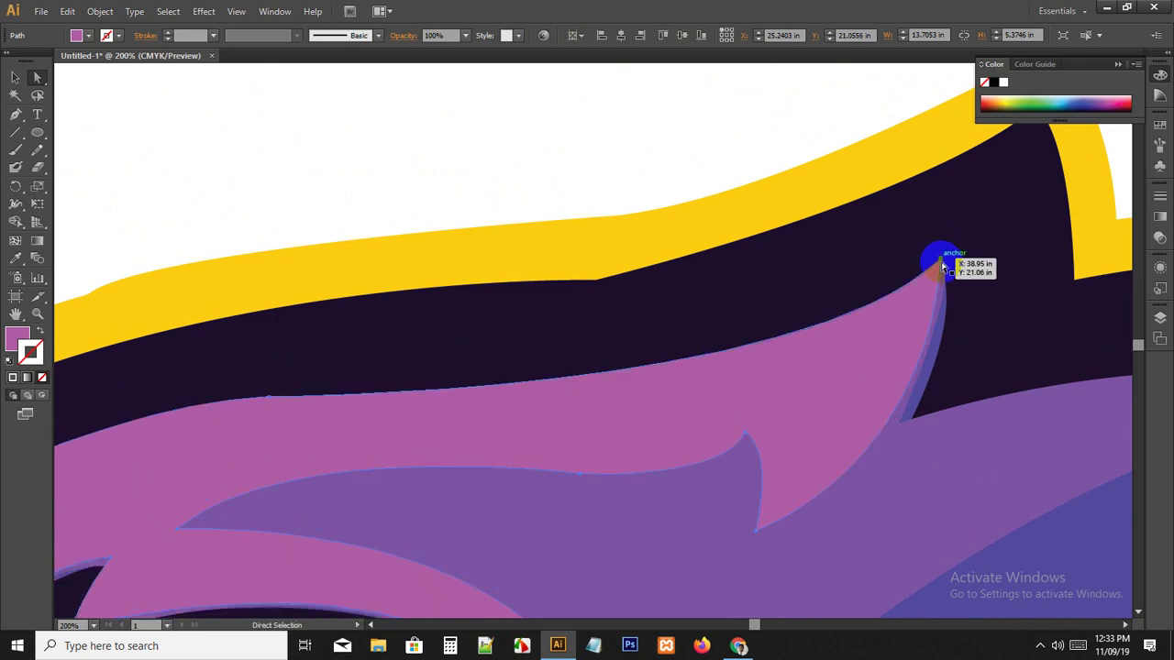
pyautogui.click(942, 260)
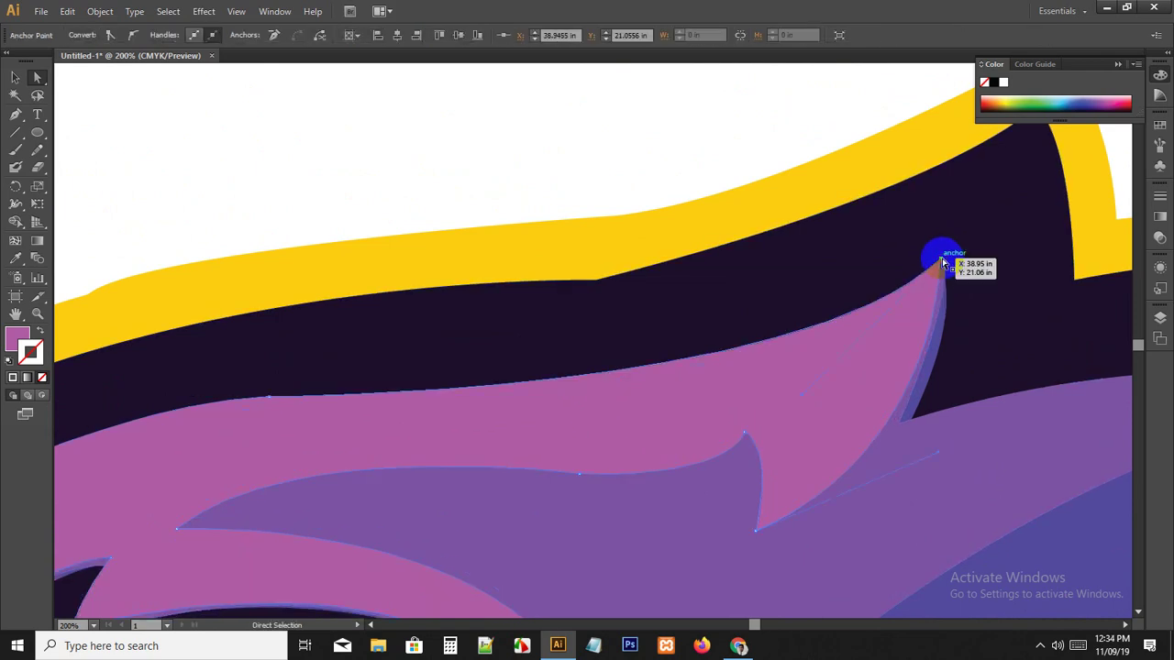
pyautogui.moveTo(805, 400)
pyautogui.mouseDown()
pyautogui.moveTo(783, 382)
pyautogui.moveTo(796, 380)
pyautogui.mouseUp()
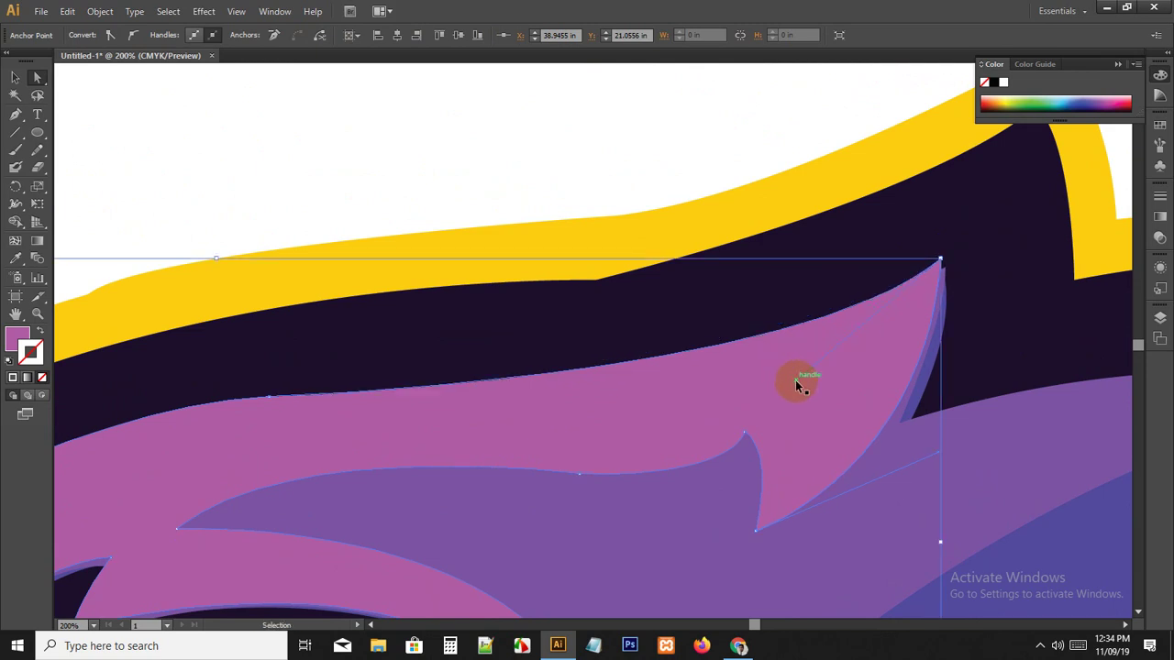
pyautogui.hotkey('ctrl', 'z')
pyautogui.hotkey('ctrl', 'z')
# Step: Bend the upper and rear edges of the pink crest's back spike outward with the anchor handles to meet the dark outline
pyautogui.click(942, 264)
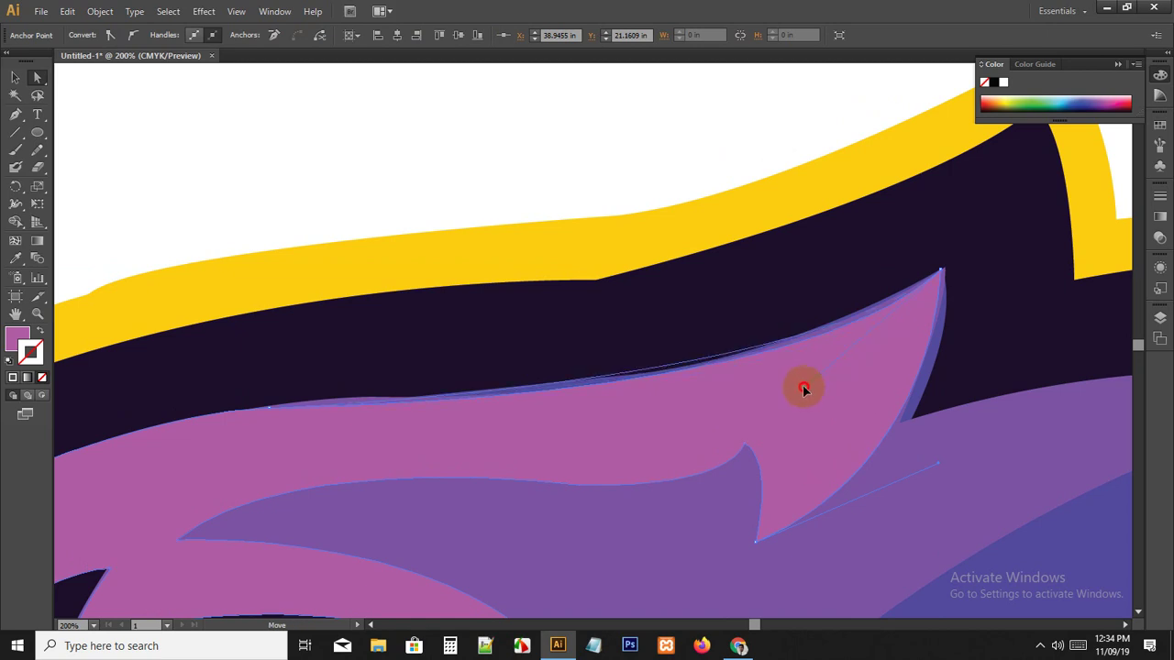
pyautogui.moveTo(801, 383); pyautogui.dragTo(796, 385)
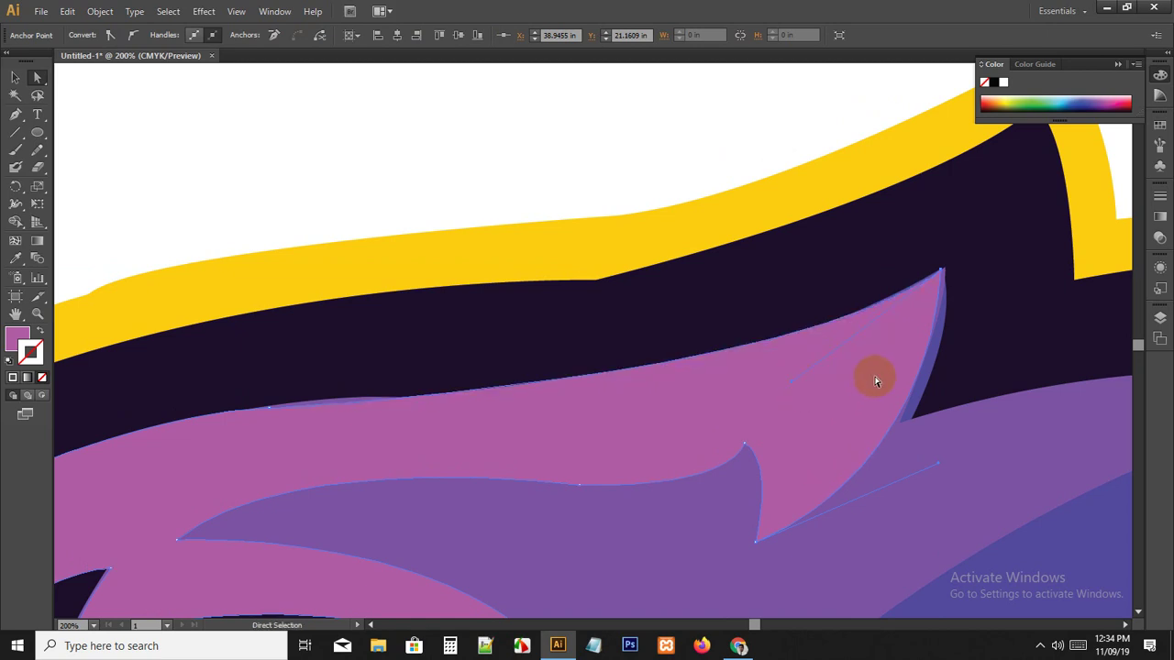
pyautogui.click(899, 363)
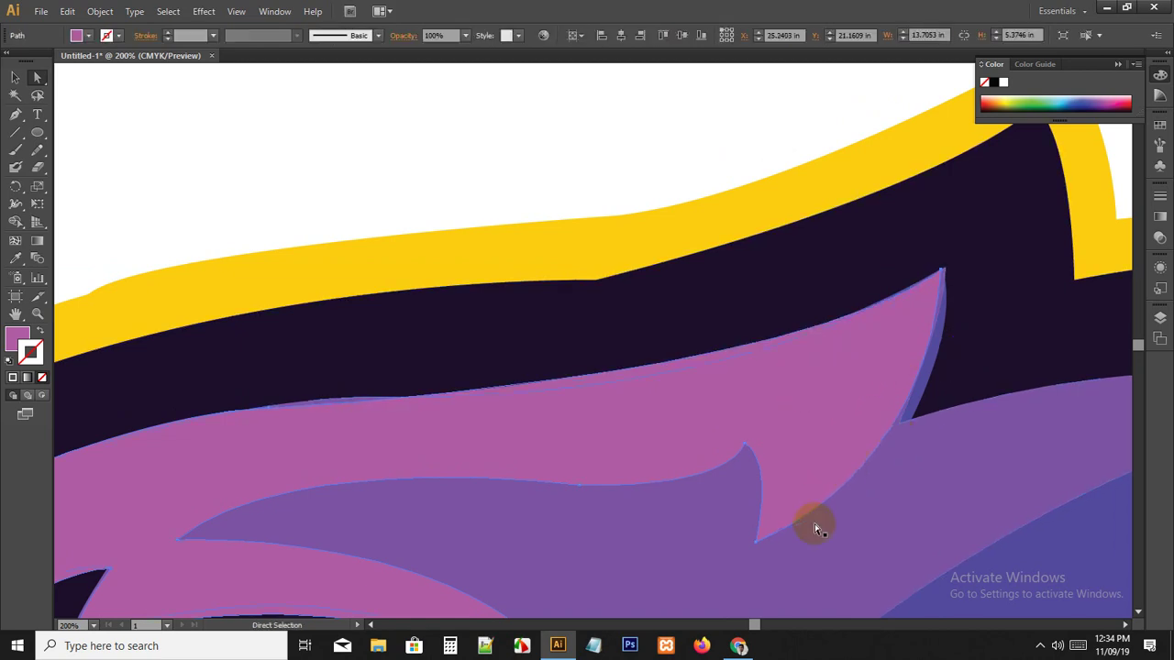
pyautogui.click(758, 543)
pyautogui.moveTo(933, 469); pyautogui.dragTo(953, 496)
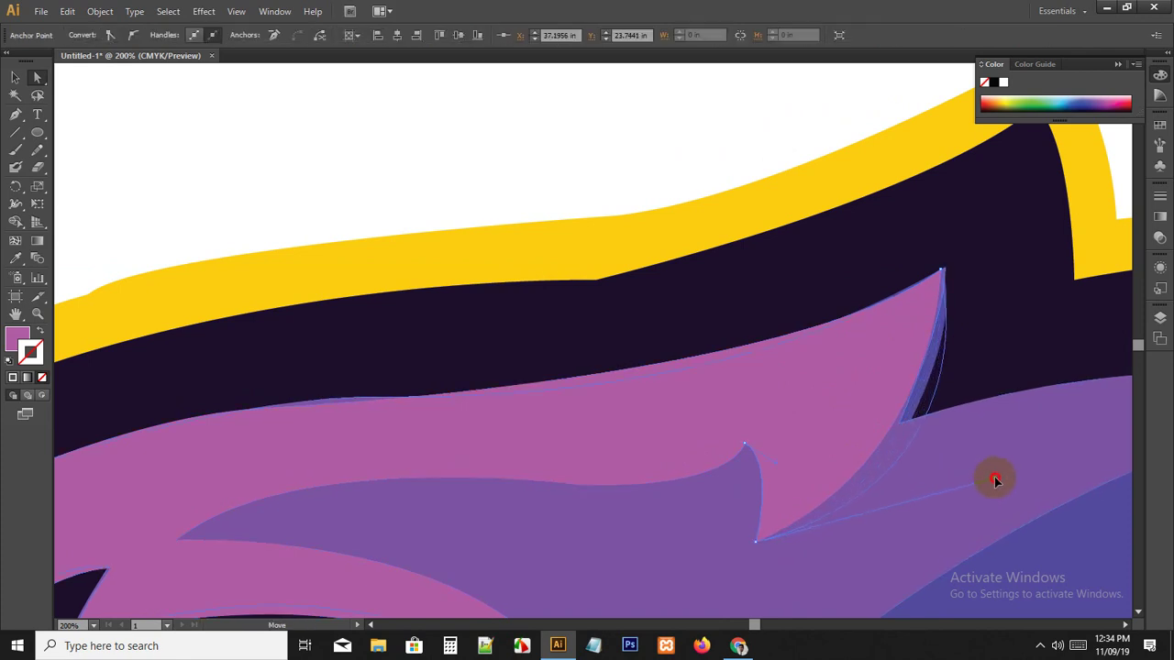
pyautogui.moveTo(1000, 467); pyautogui.dragTo(986, 398)
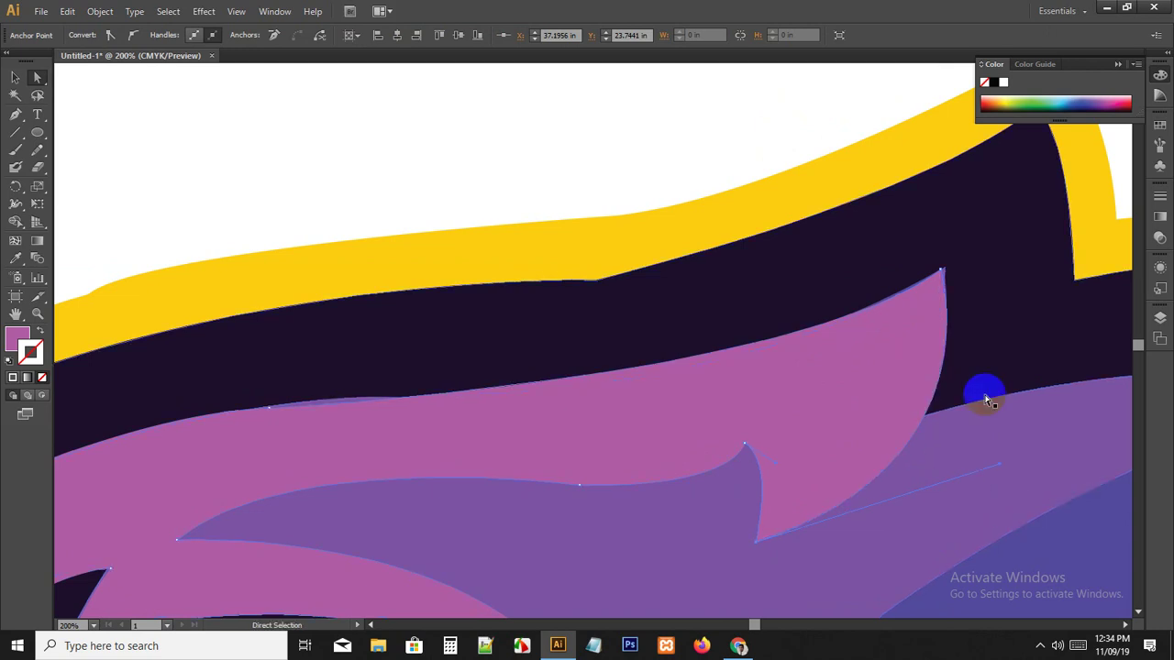
pyautogui.click(1004, 356)
# Step: Select every shape of the eagle head and group them
pyautogui.scroll(-5, 1004, 356)
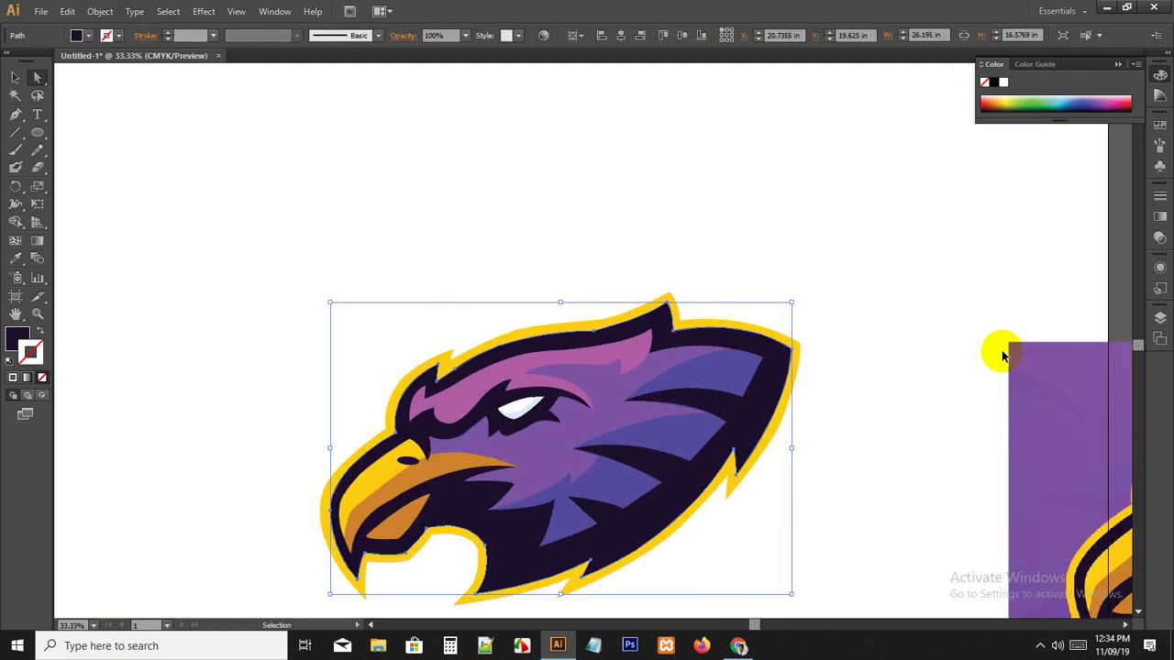
pyautogui.click(904, 407)
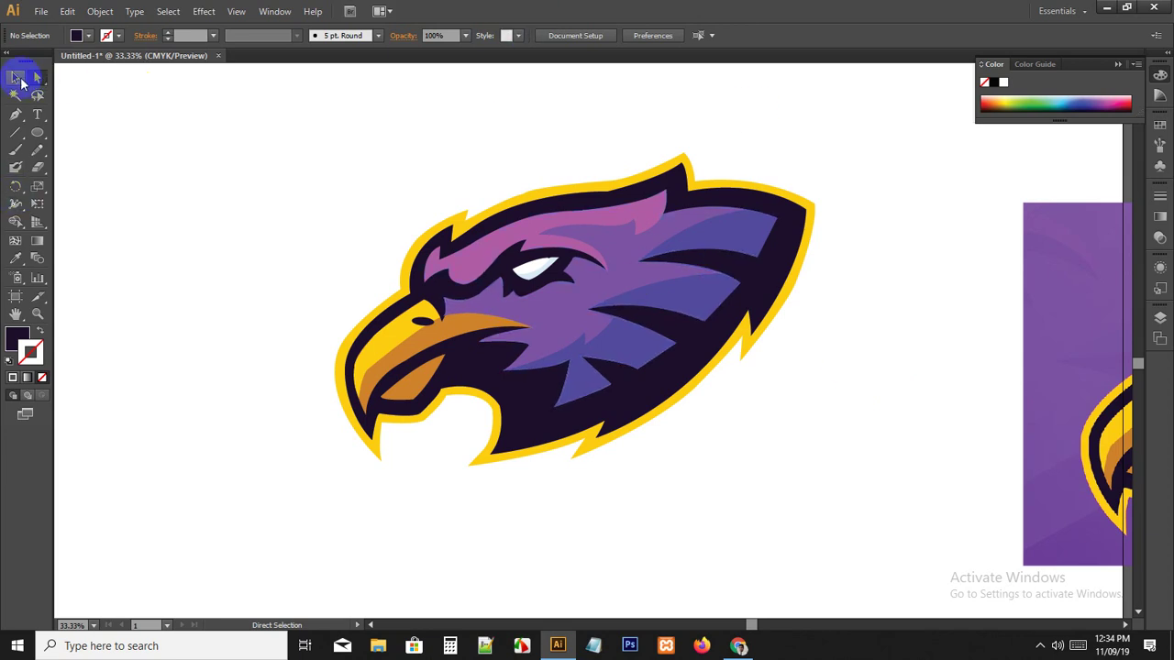
pyautogui.click(207, 202)
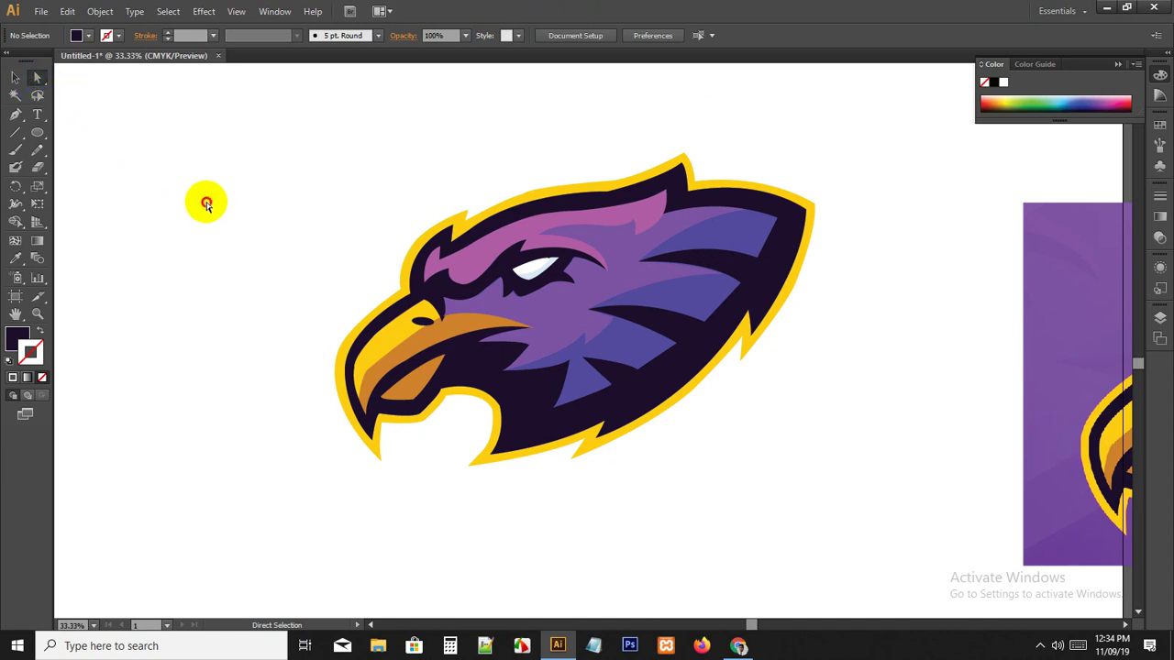
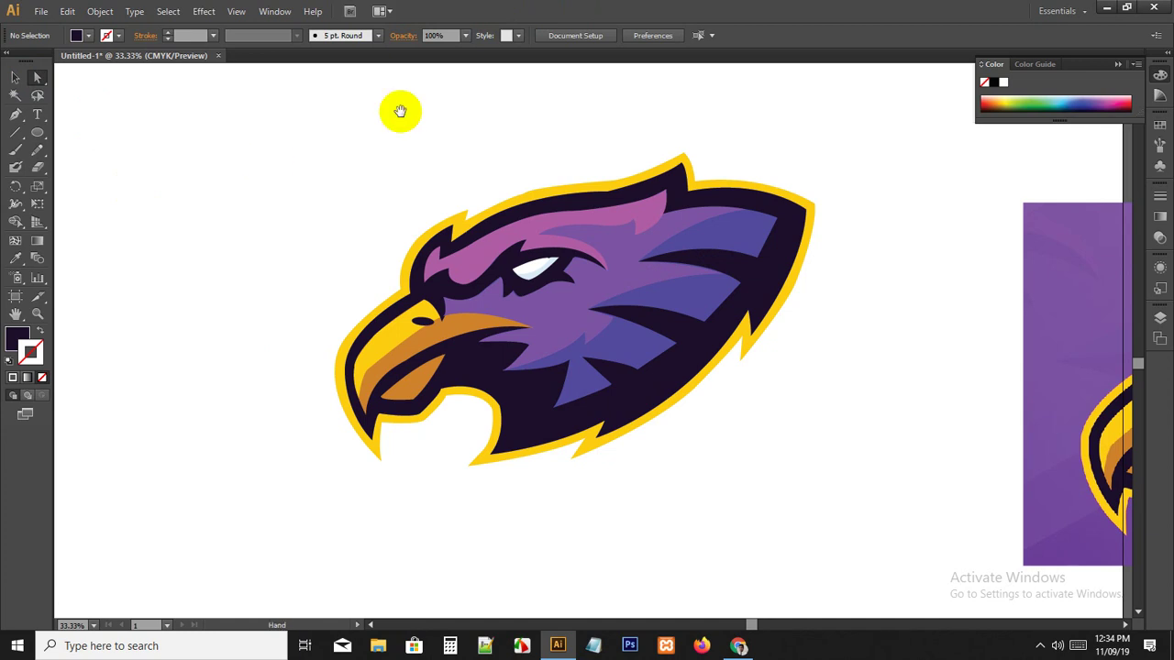
pyautogui.moveTo(660, 411); pyautogui.dragTo(538, 423)
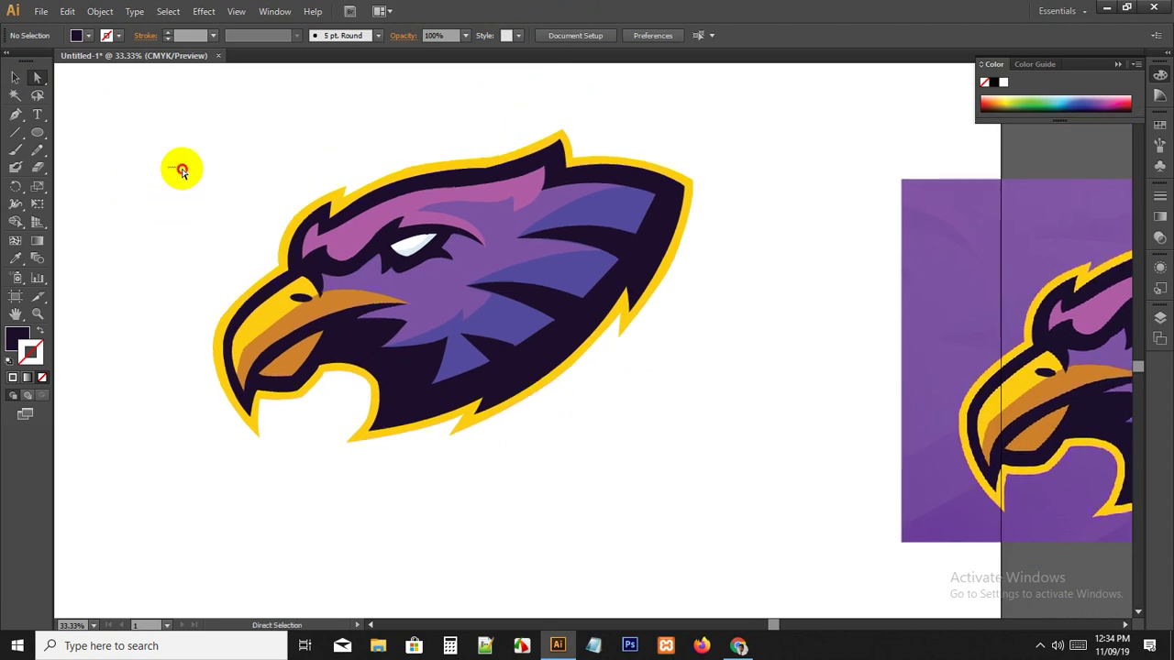
pyautogui.moveTo(168, 168); pyautogui.dragTo(766, 528)
pyautogui.rightClick(445, 280)
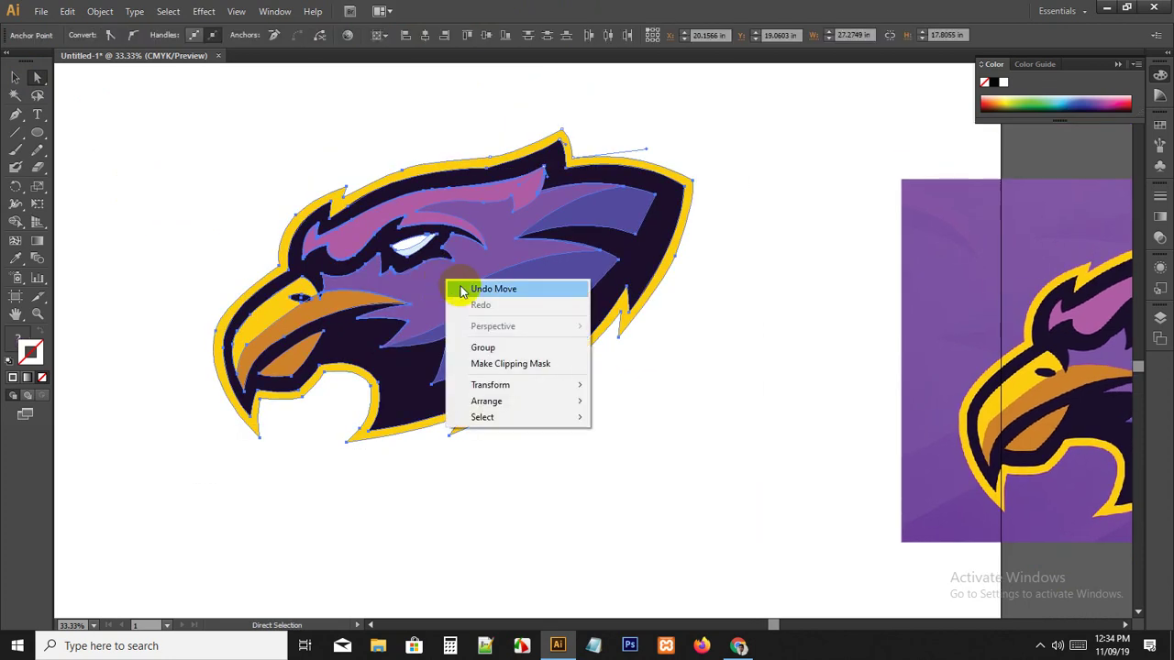
pyautogui.click(486, 348)
pyautogui.hotkey('ctrl', 'shift', 'a')
pyautogui.moveTo(439, 305); pyautogui.dragTo(486, 449)
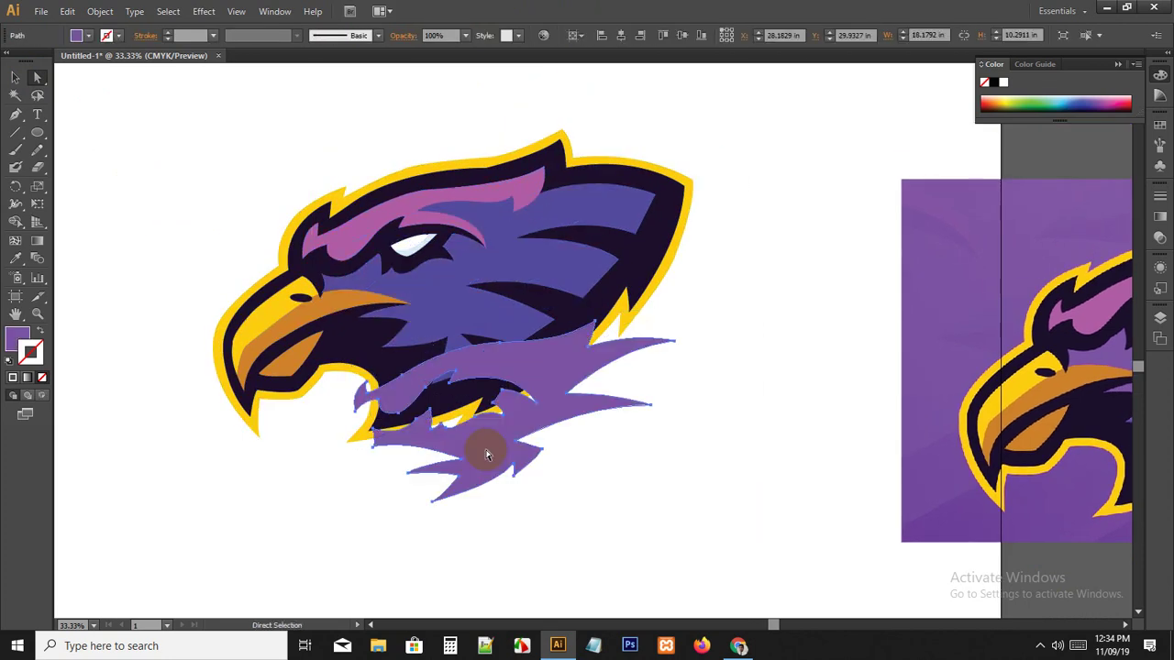
pyautogui.hotkey('ctrl', 'z')
pyautogui.click(520, 526)
pyautogui.moveTo(175, 144); pyautogui.dragTo(724, 480)
pyautogui.rightClick(501, 330)
pyautogui.click(538, 392)
pyautogui.click(428, 297)
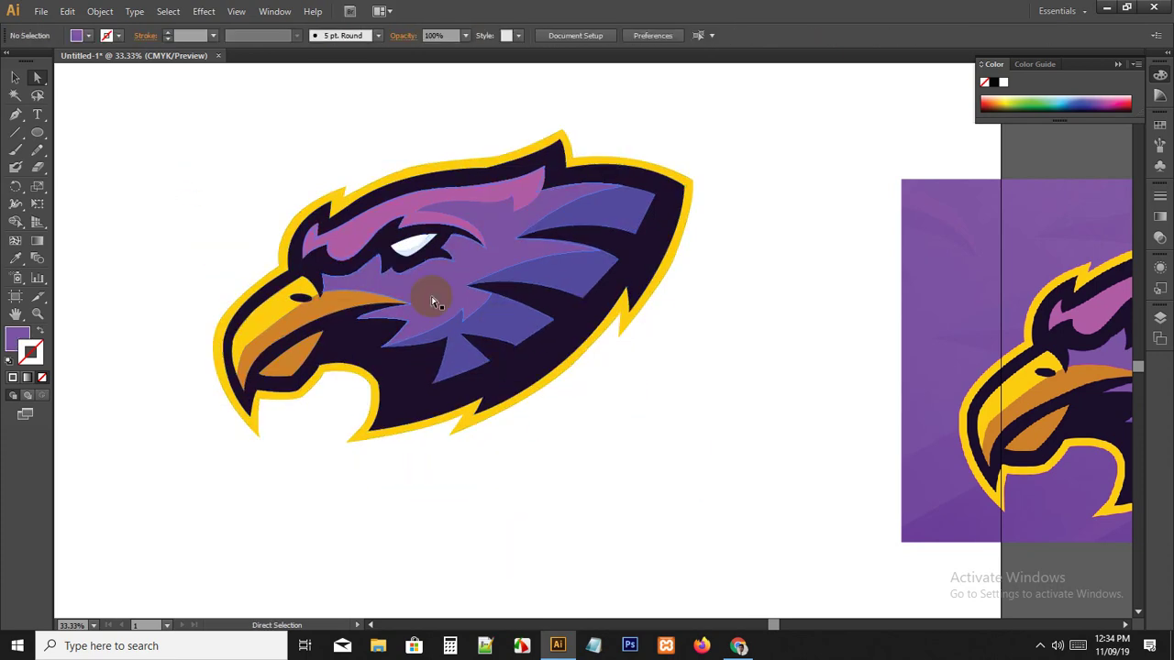
pyautogui.moveTo(427, 296); pyautogui.dragTo(519, 422)
pyautogui.hotkey('ctrl', 'z')
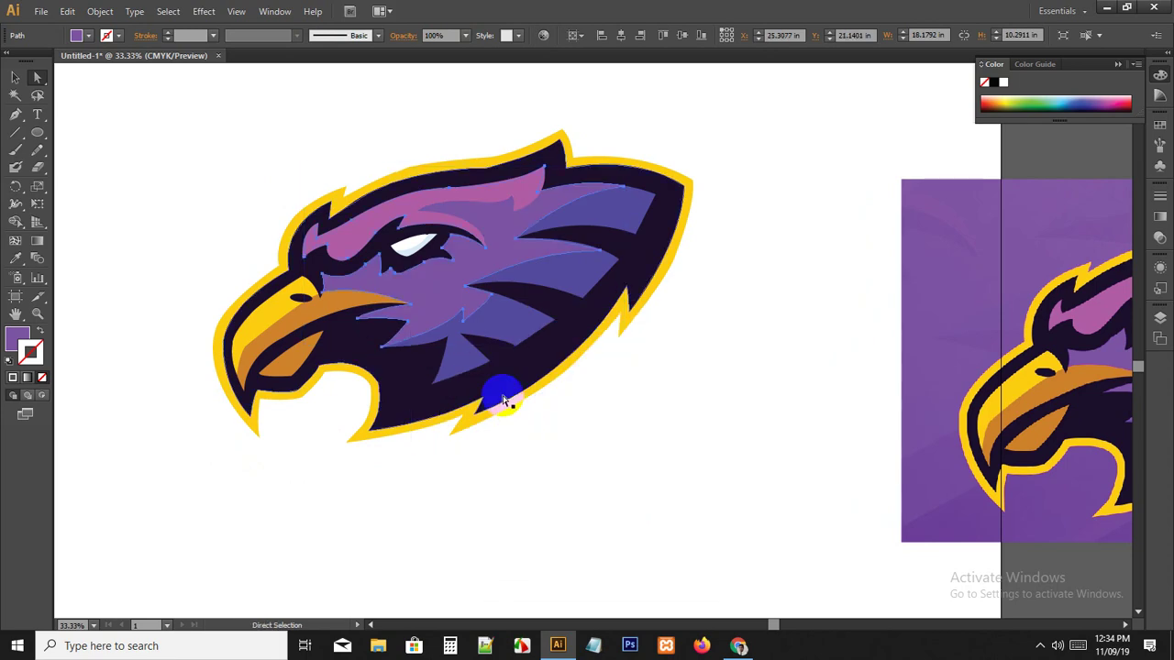
# Step: Group the whole eagle head artwork again and move it as one object to about X 22.07 in, Y 23.85 in
pyautogui.click(168, 112)
pyautogui.moveTo(168, 112); pyautogui.dragTo(739, 555)
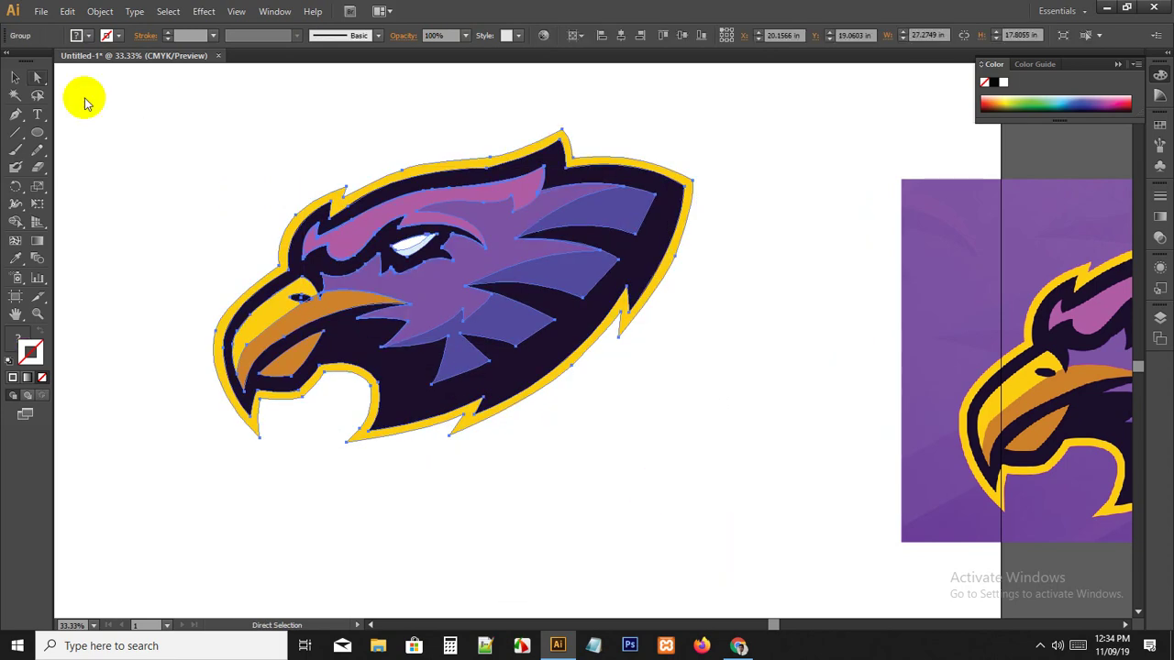
pyautogui.click(100, 11)
pyautogui.click(123, 64)
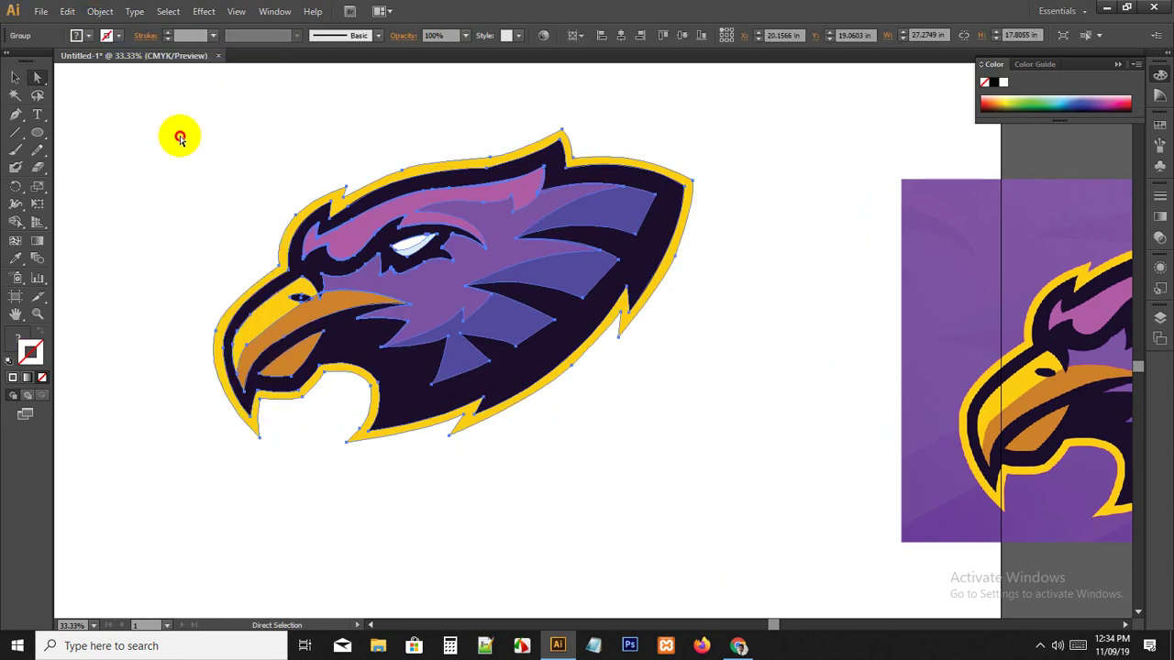
pyautogui.click(178, 131)
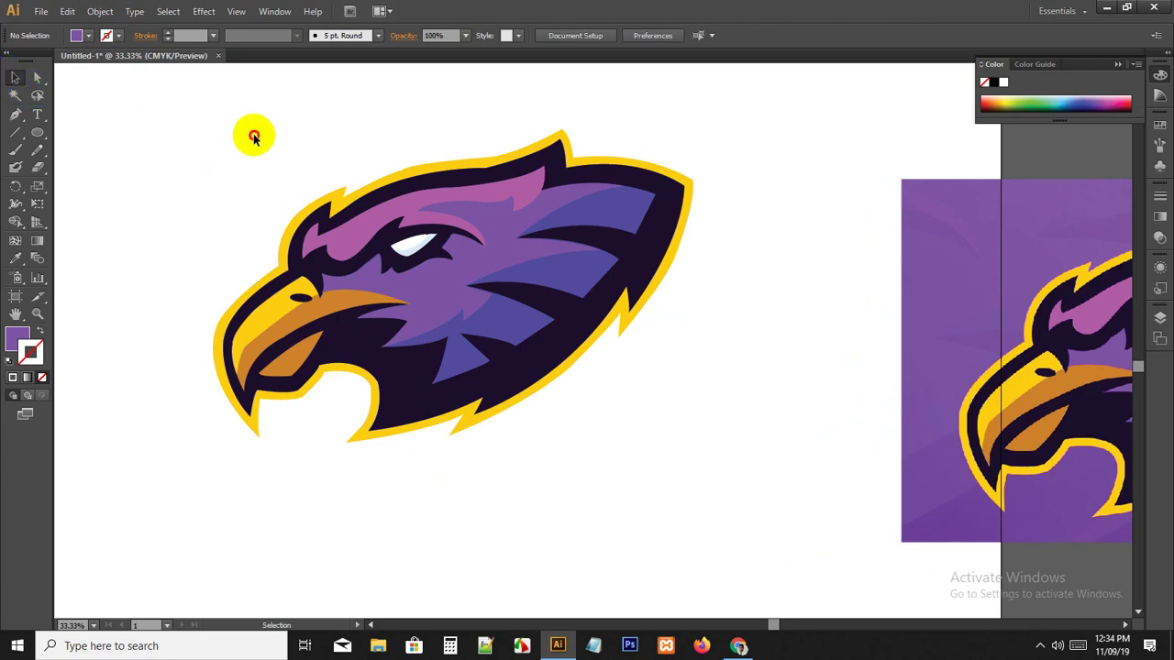
pyautogui.moveTo(498, 258); pyautogui.dragTo(531, 341)
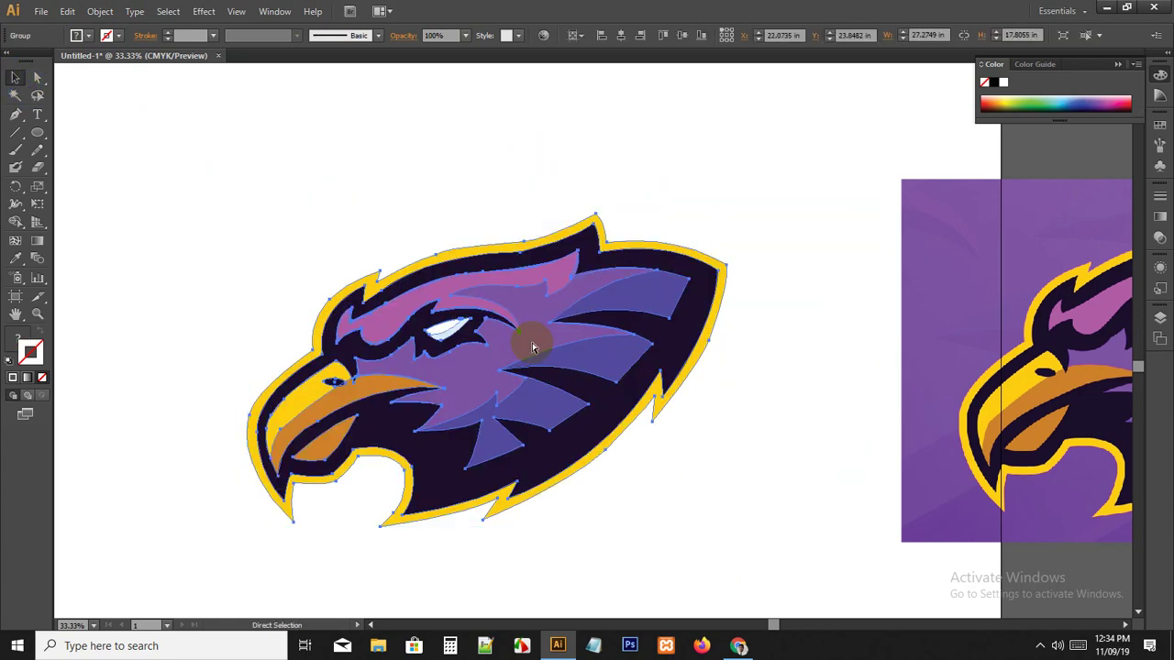
# Step: Undo the last move of the grouped eagle head and deselect the artwork
pyautogui.hotkey('ctrl', 'z')
pyautogui.click(565, 525)
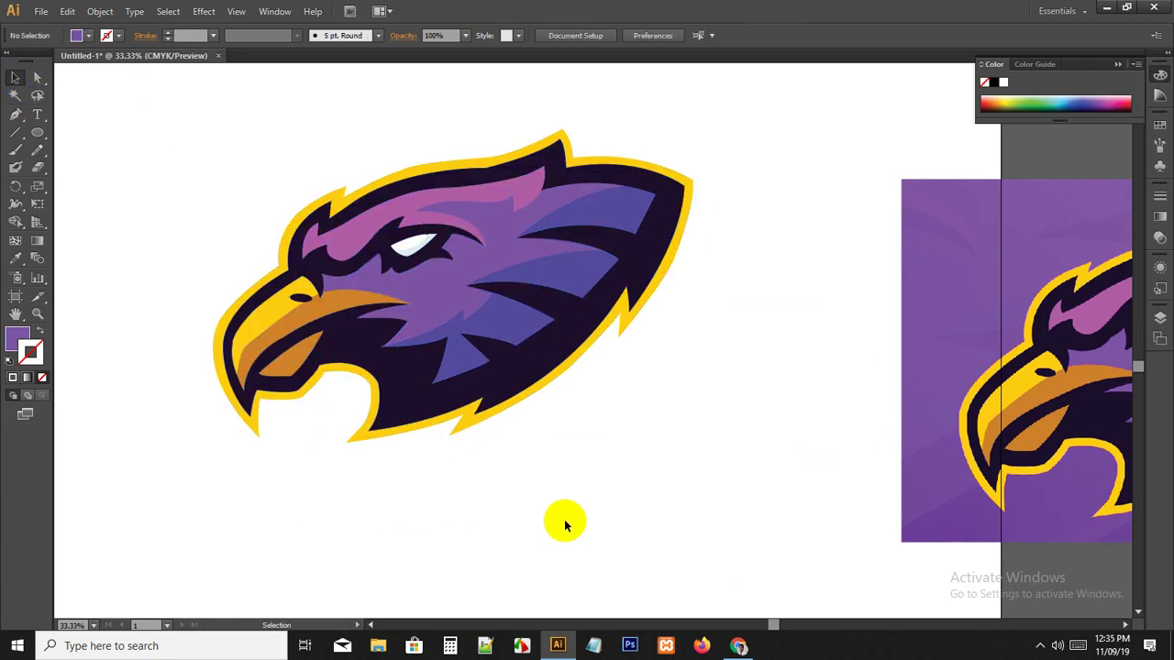
pyautogui.hotkey('ctrl', '-')
pyautogui.hotkey('ctrl', '-')
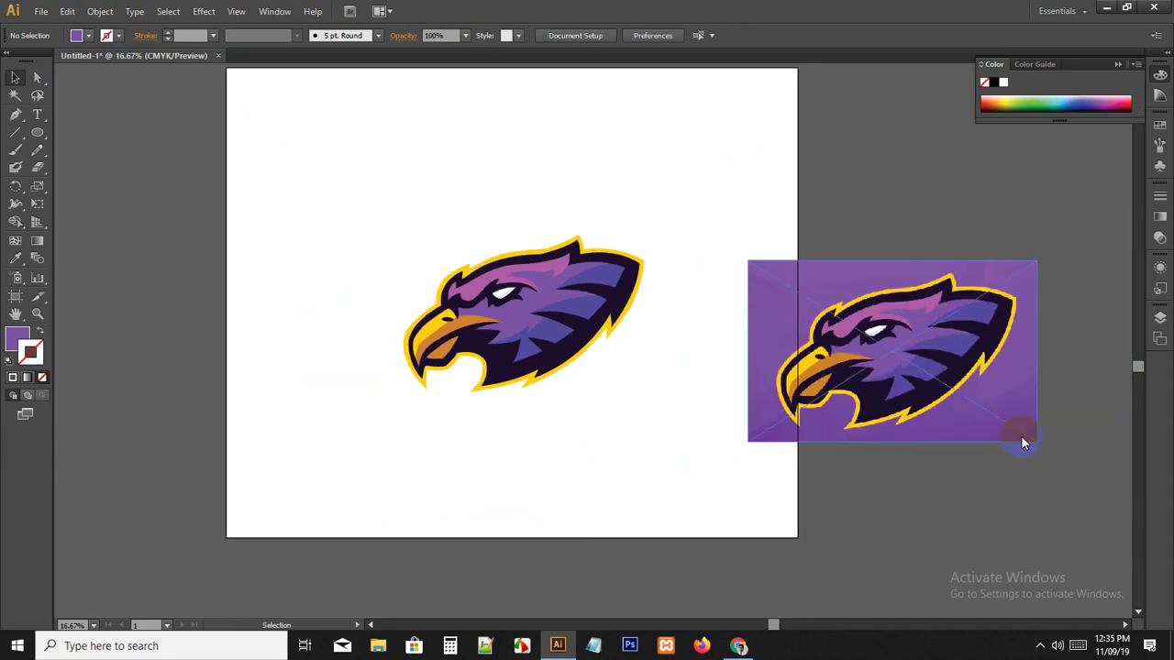
# Step: Switch to Chrome and browse the mascot logo image results, previewing the Hooded Ninja and the Assassin / Ninja mascot logos
pyautogui.click(738, 646)
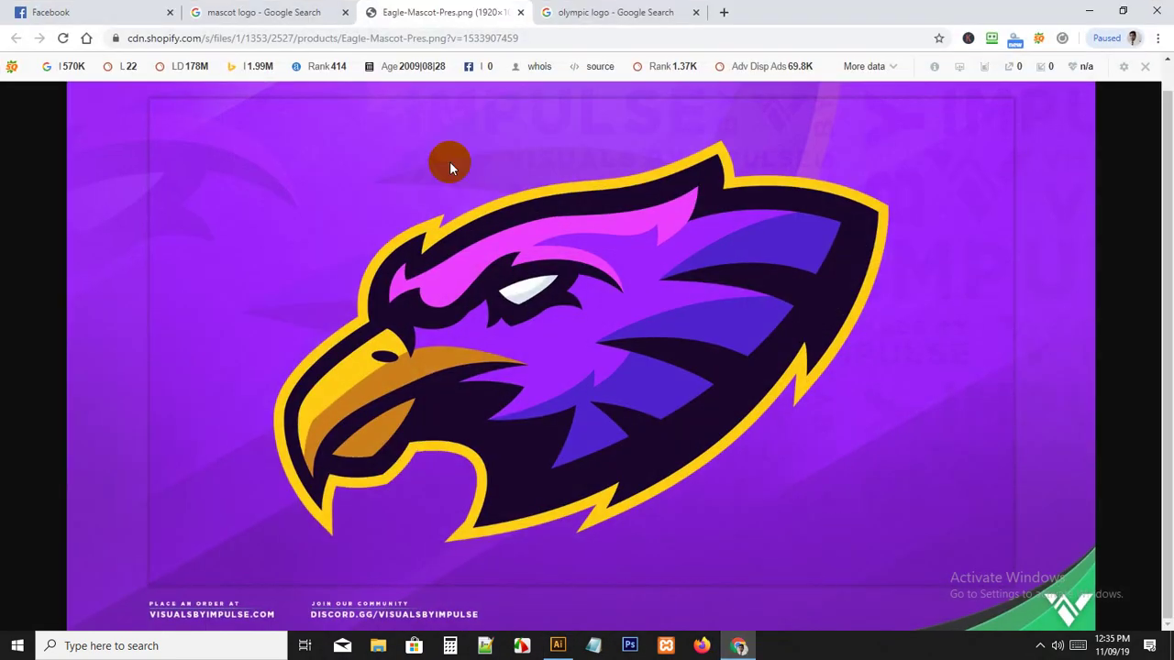
pyautogui.click(195, 15)
pyautogui.scroll(4, 500, 445)
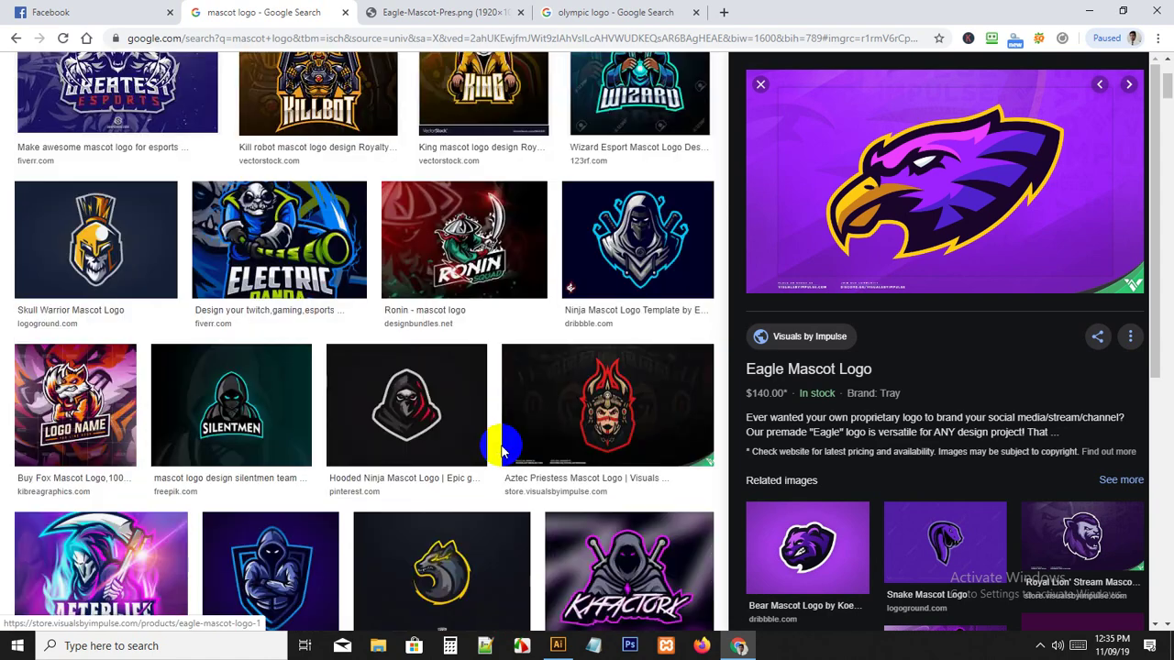
pyautogui.click(406, 408)
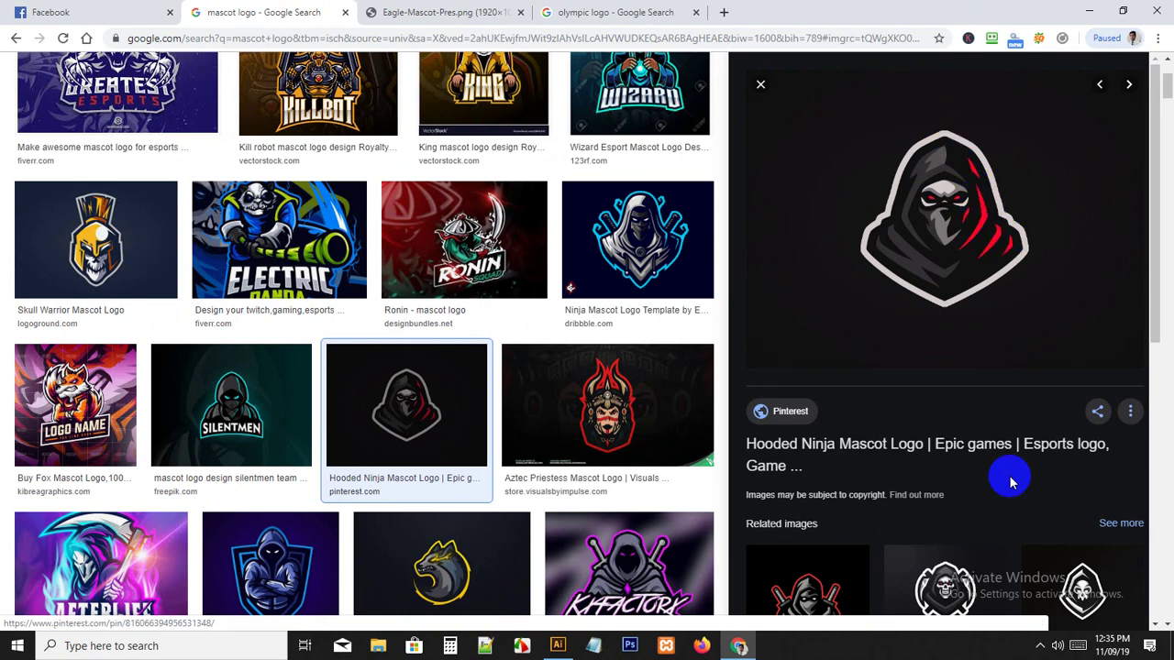
pyautogui.scroll(3, 204, 320)
pyautogui.scroll(-3, 204, 319)
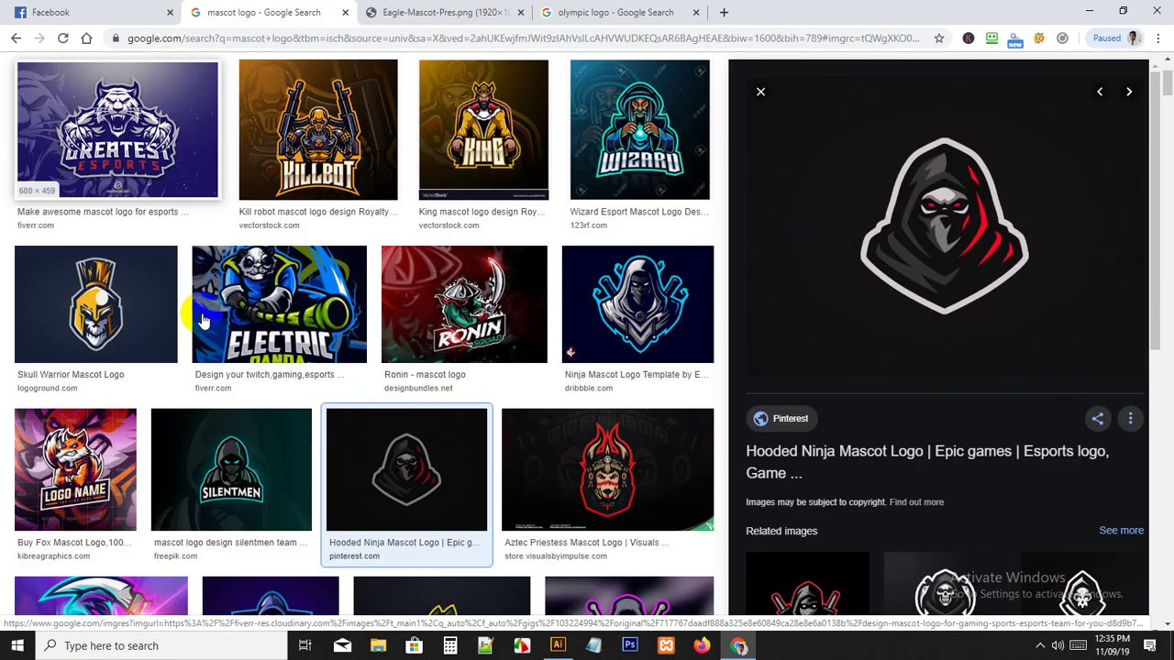
pyautogui.click(576, 241)
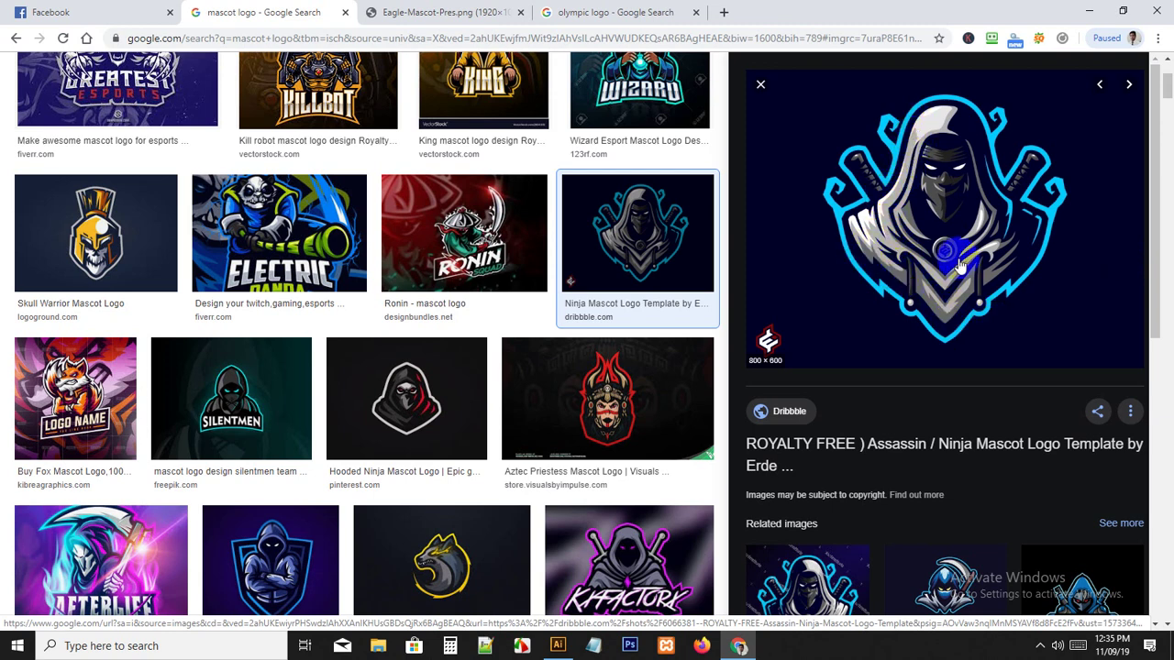
pyautogui.scroll(-5, 472, 349)
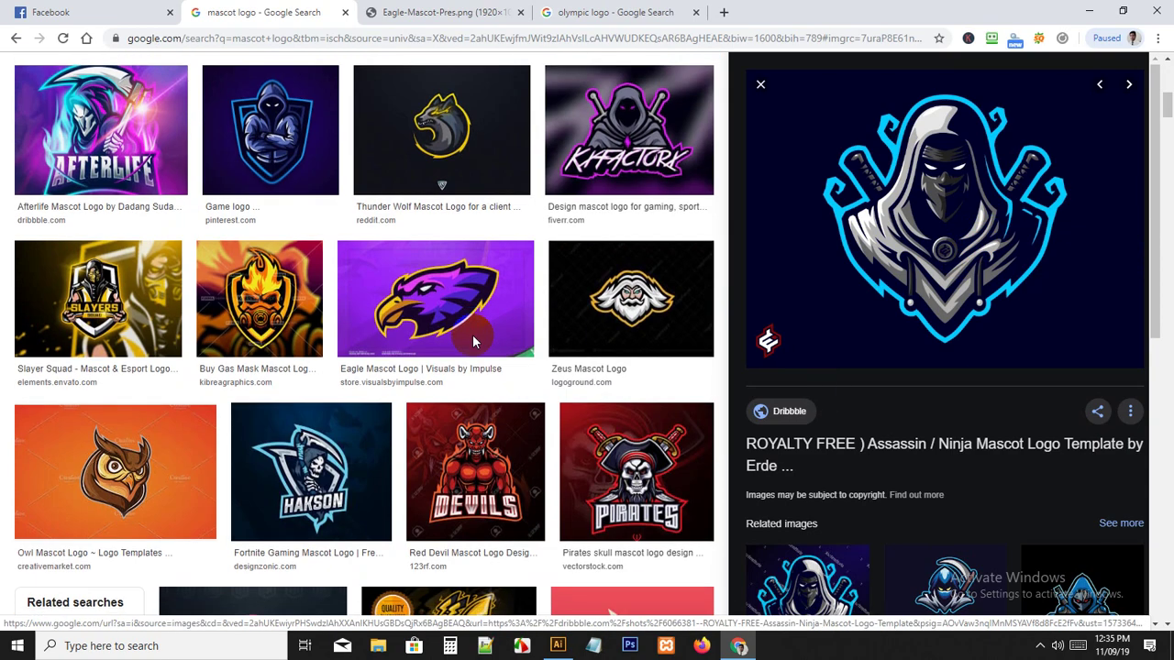
pyautogui.scroll(-3, 474, 342)
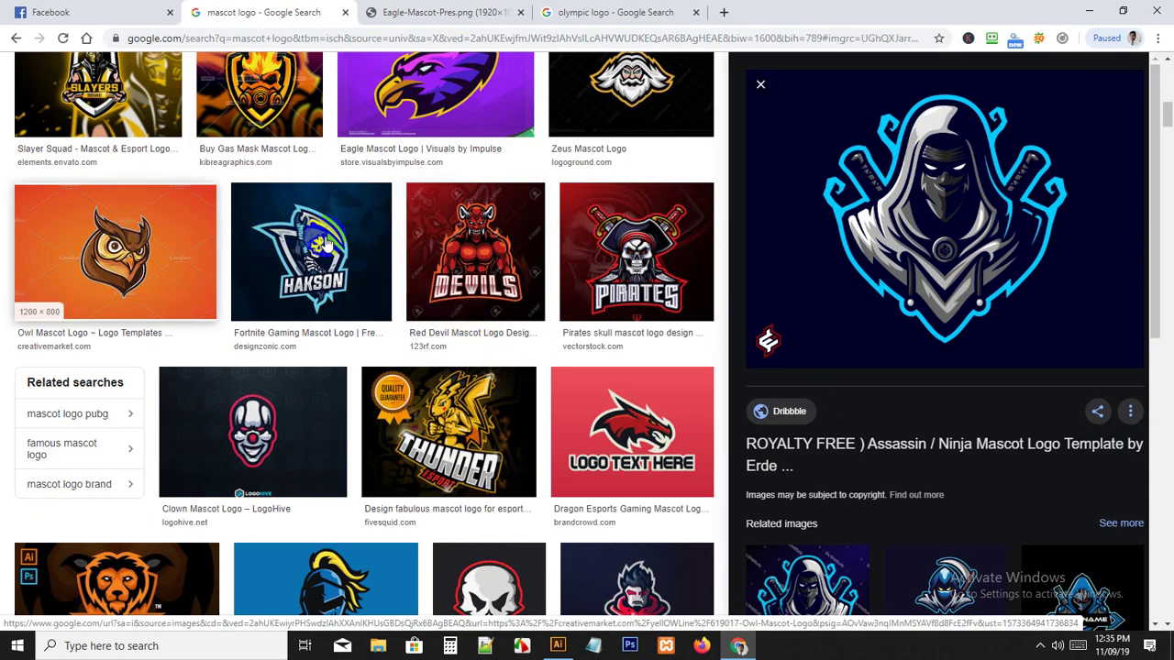
# Step: Preview the Owl Mascot Logo result and open its full image in a new browser tab
pyautogui.click(123, 210)
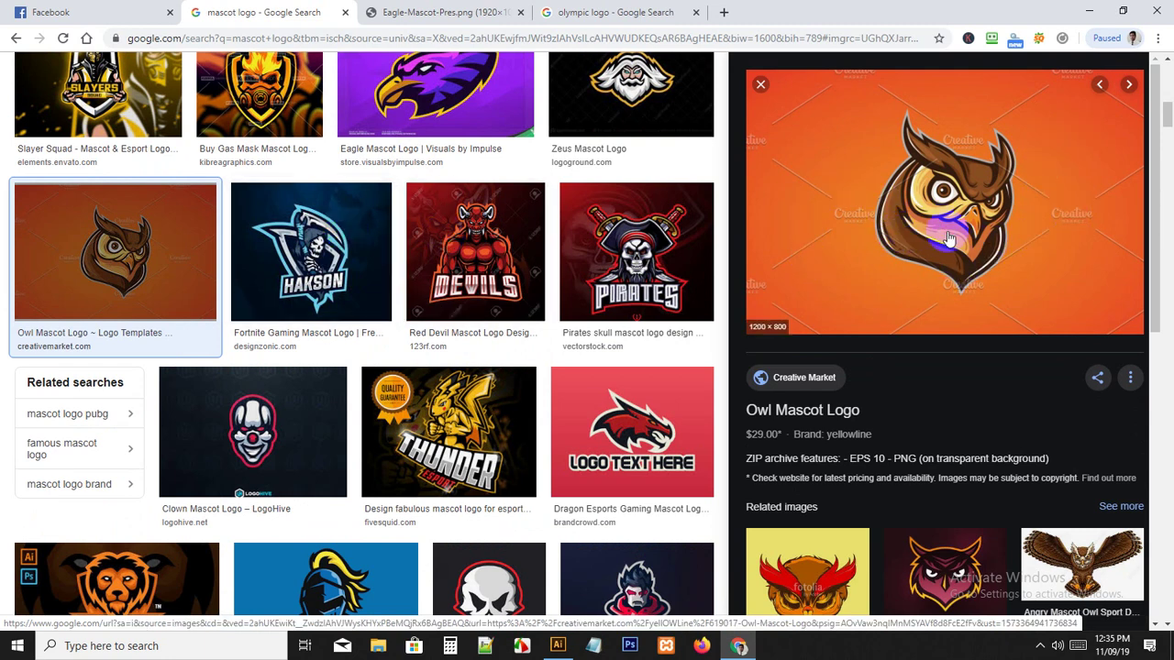
pyautogui.rightClick(919, 232)
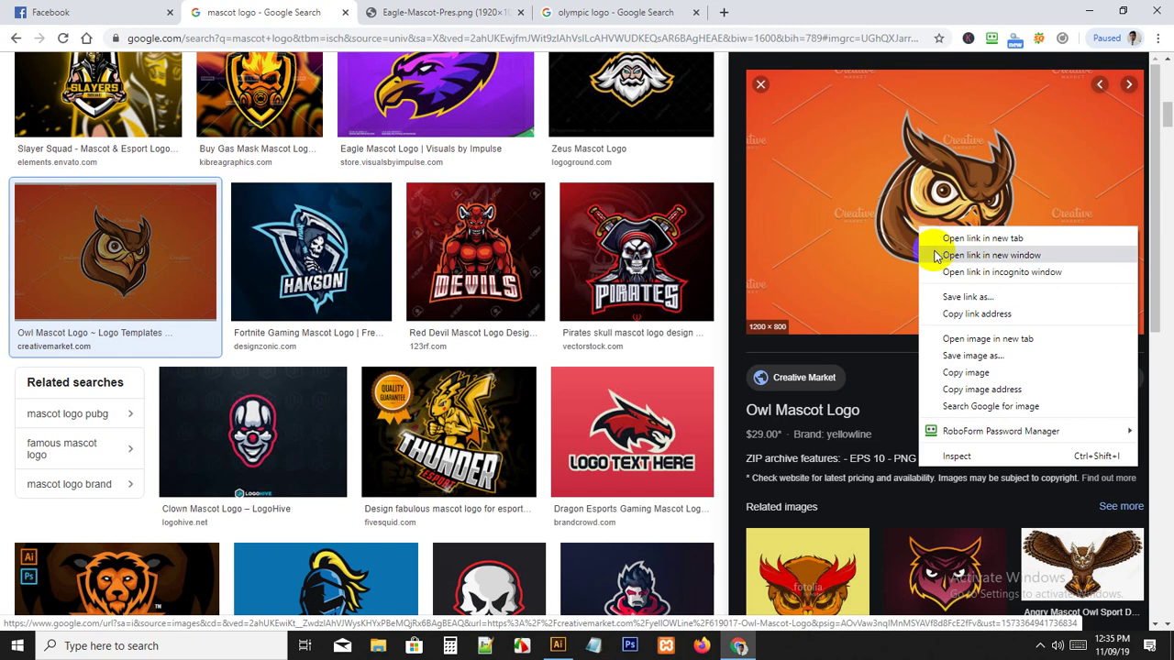
pyautogui.click(962, 337)
pyautogui.click(629, 12)
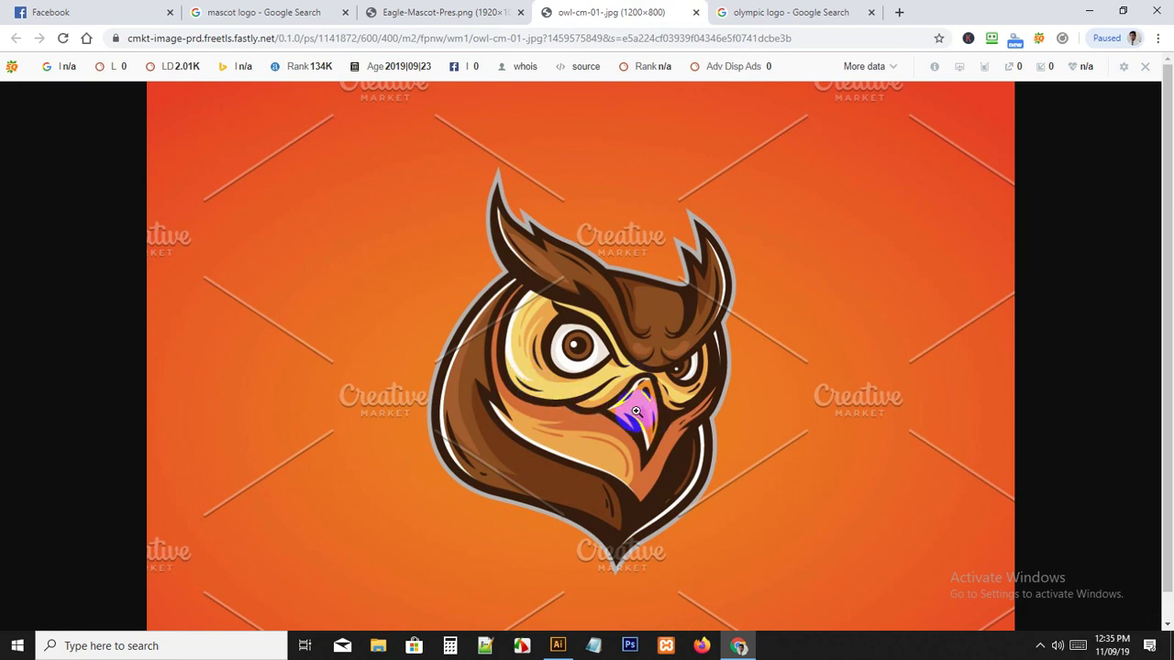
# Step: Examine the eagle reference image again and browse further mascot logo results, previewing the Skull and Ninja Esports mascot logos
pyautogui.click(407, 7)
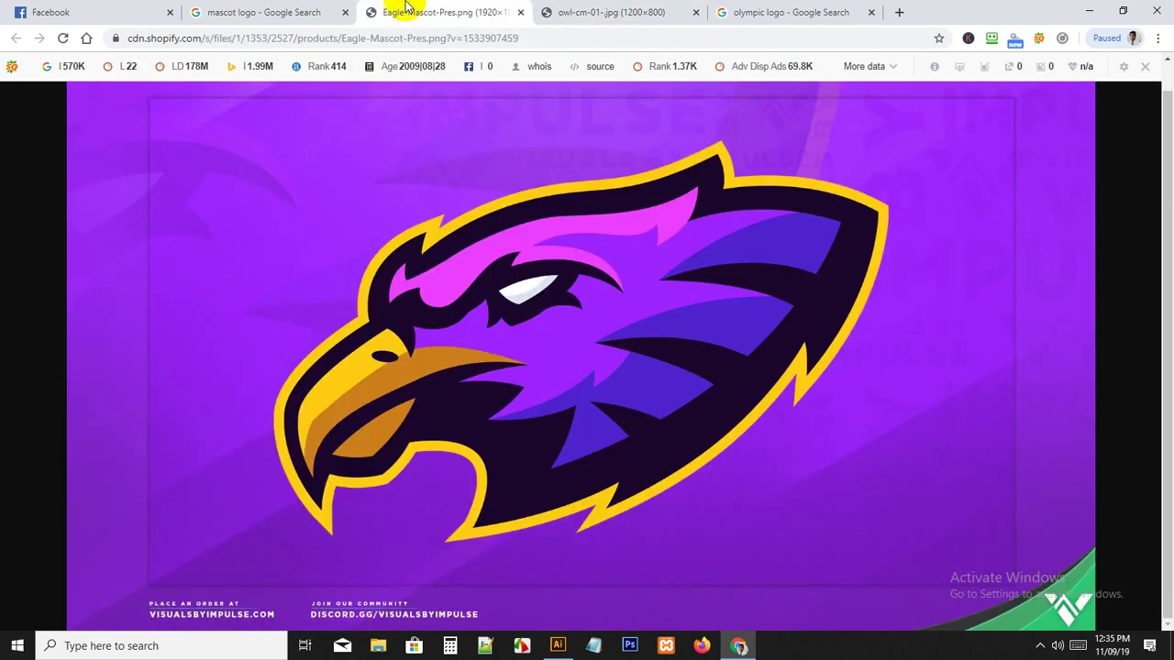
pyautogui.click(275, 11)
pyautogui.scroll(-4, 413, 344)
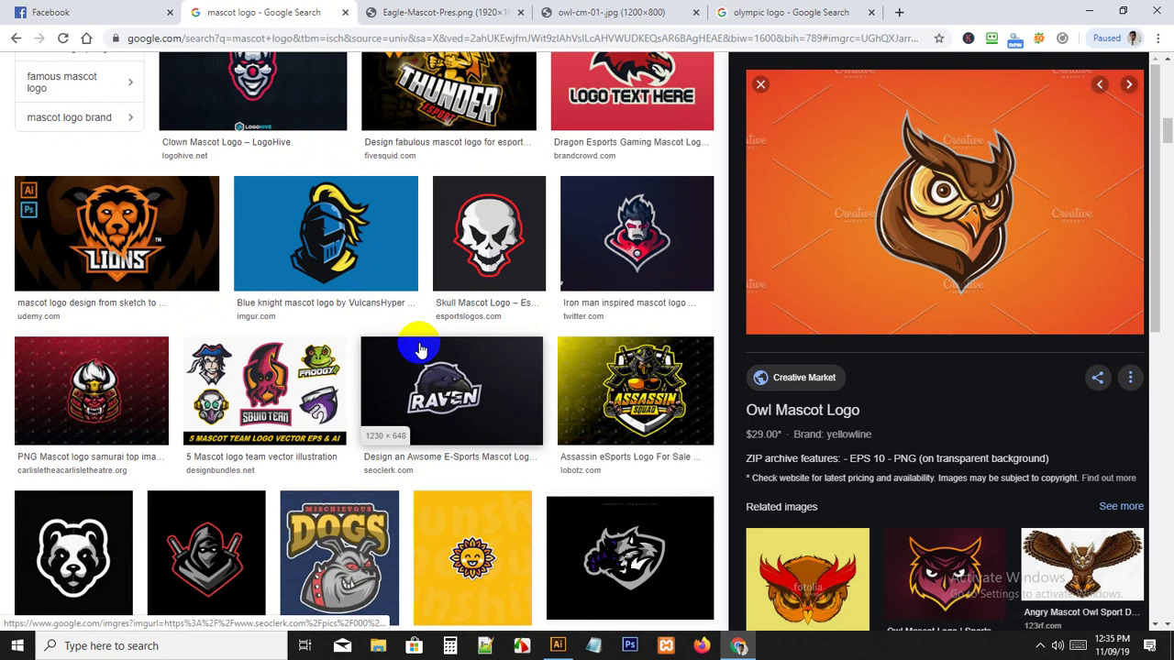
pyautogui.click(462, 312)
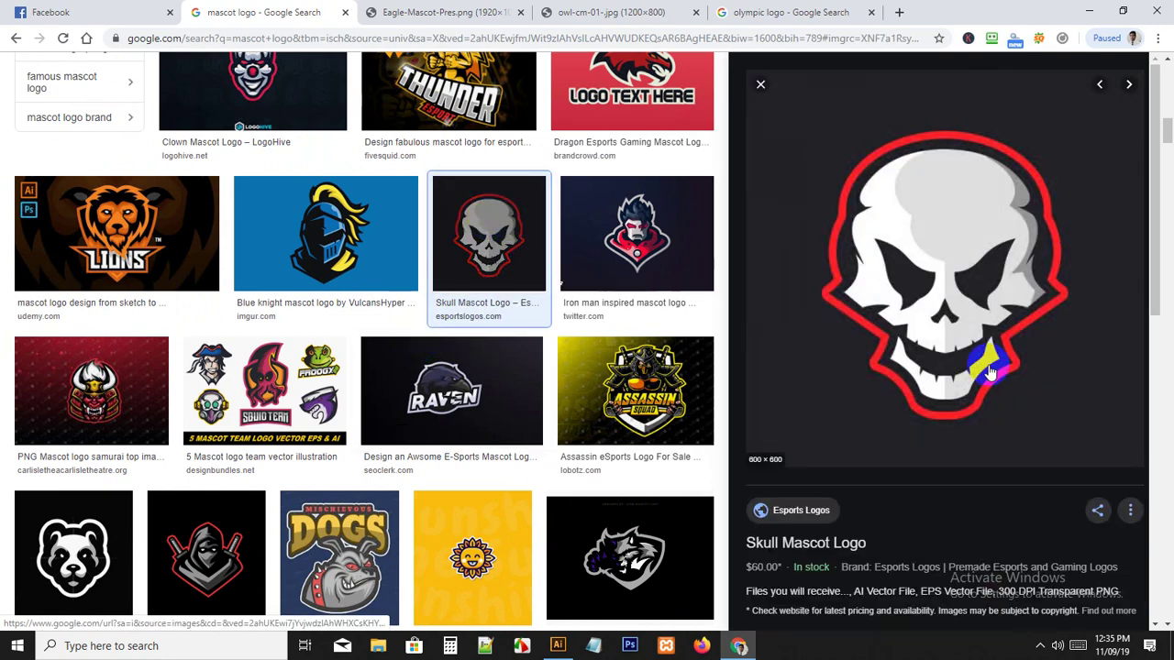
pyautogui.scroll(-4, 532, 317)
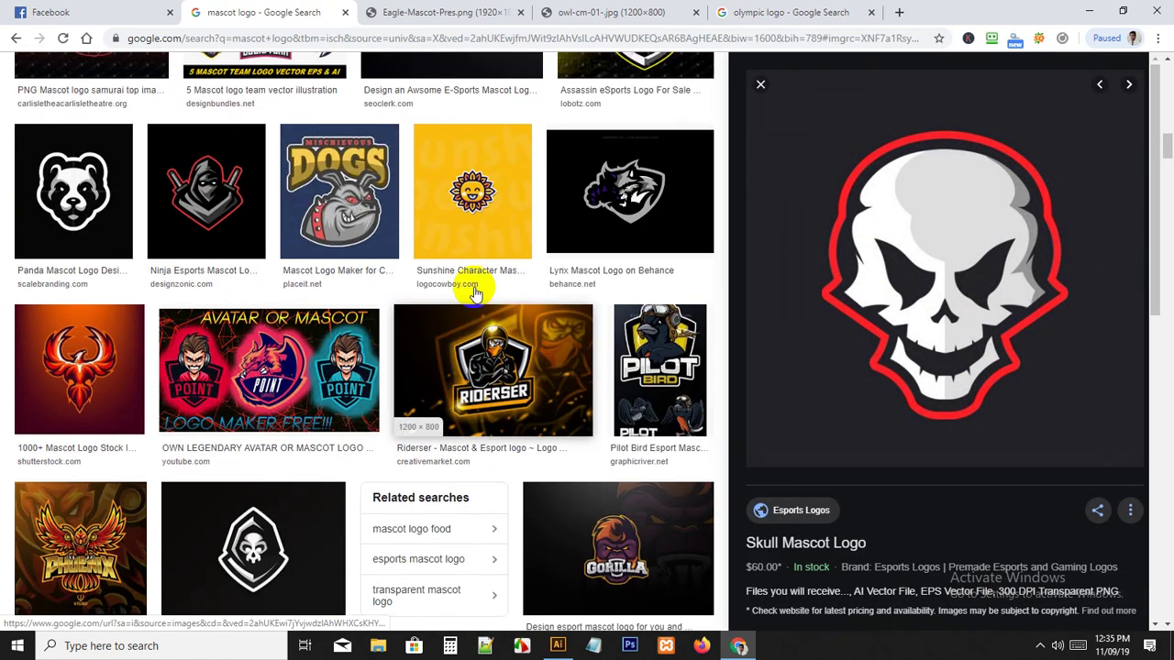
pyautogui.click(216, 140)
pyautogui.scroll(-1, 488, 447)
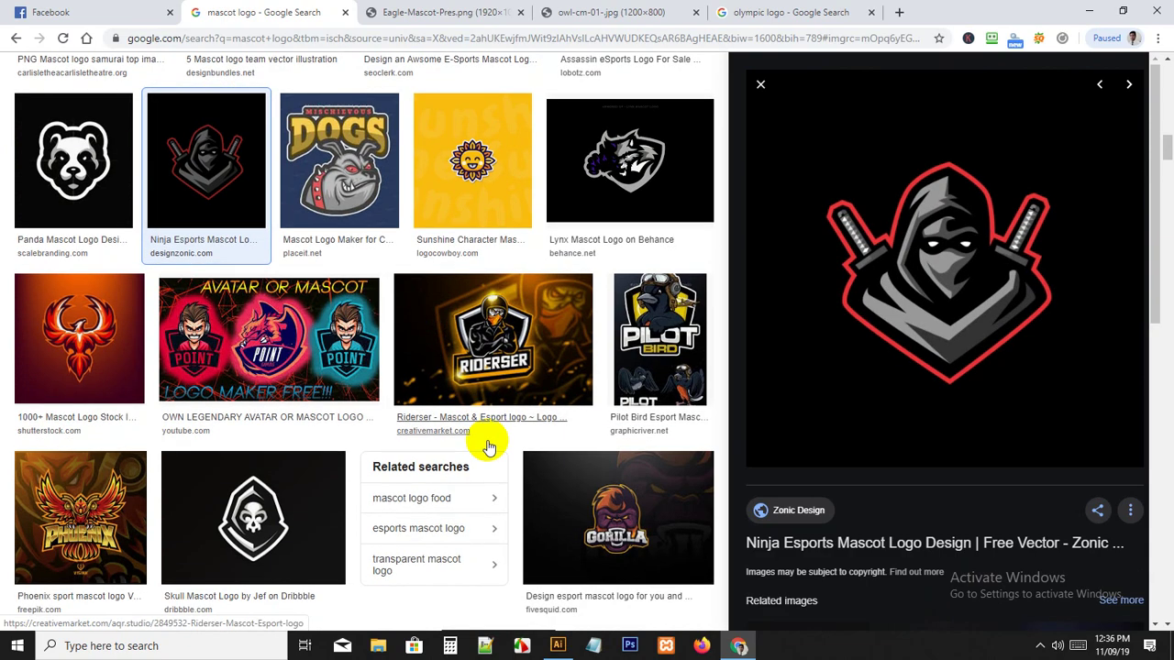
pyautogui.scroll(-5, 489, 447)
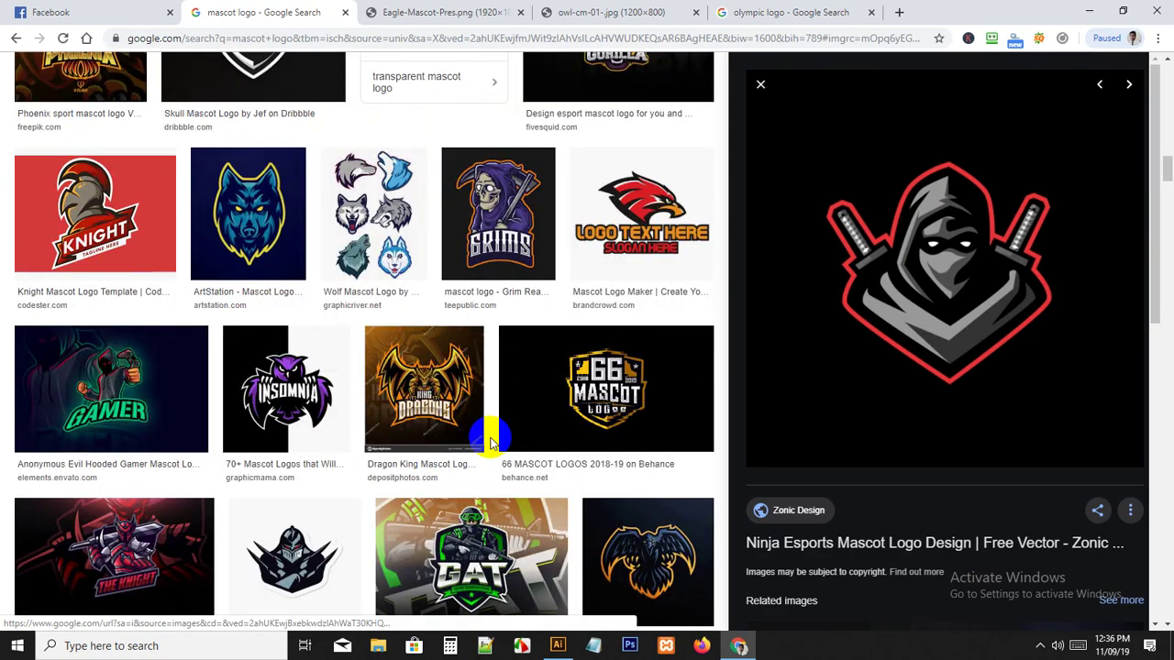
pyautogui.scroll(-2, 491, 443)
pyautogui.scroll(8, 492, 439)
pyautogui.scroll(5, 493, 438)
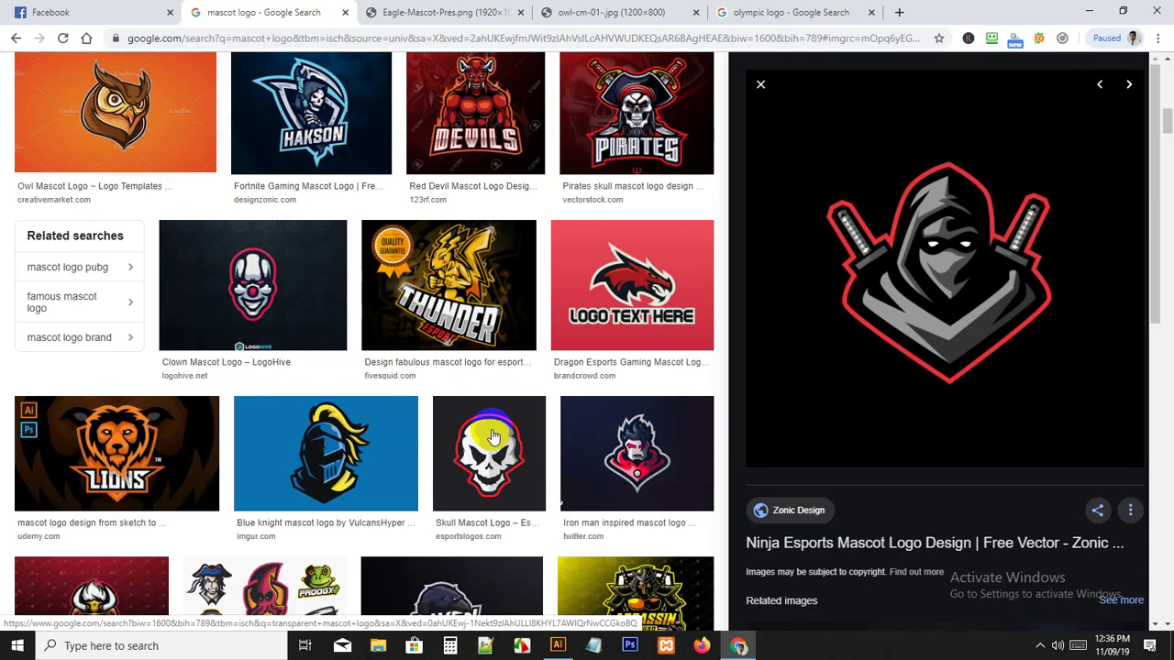